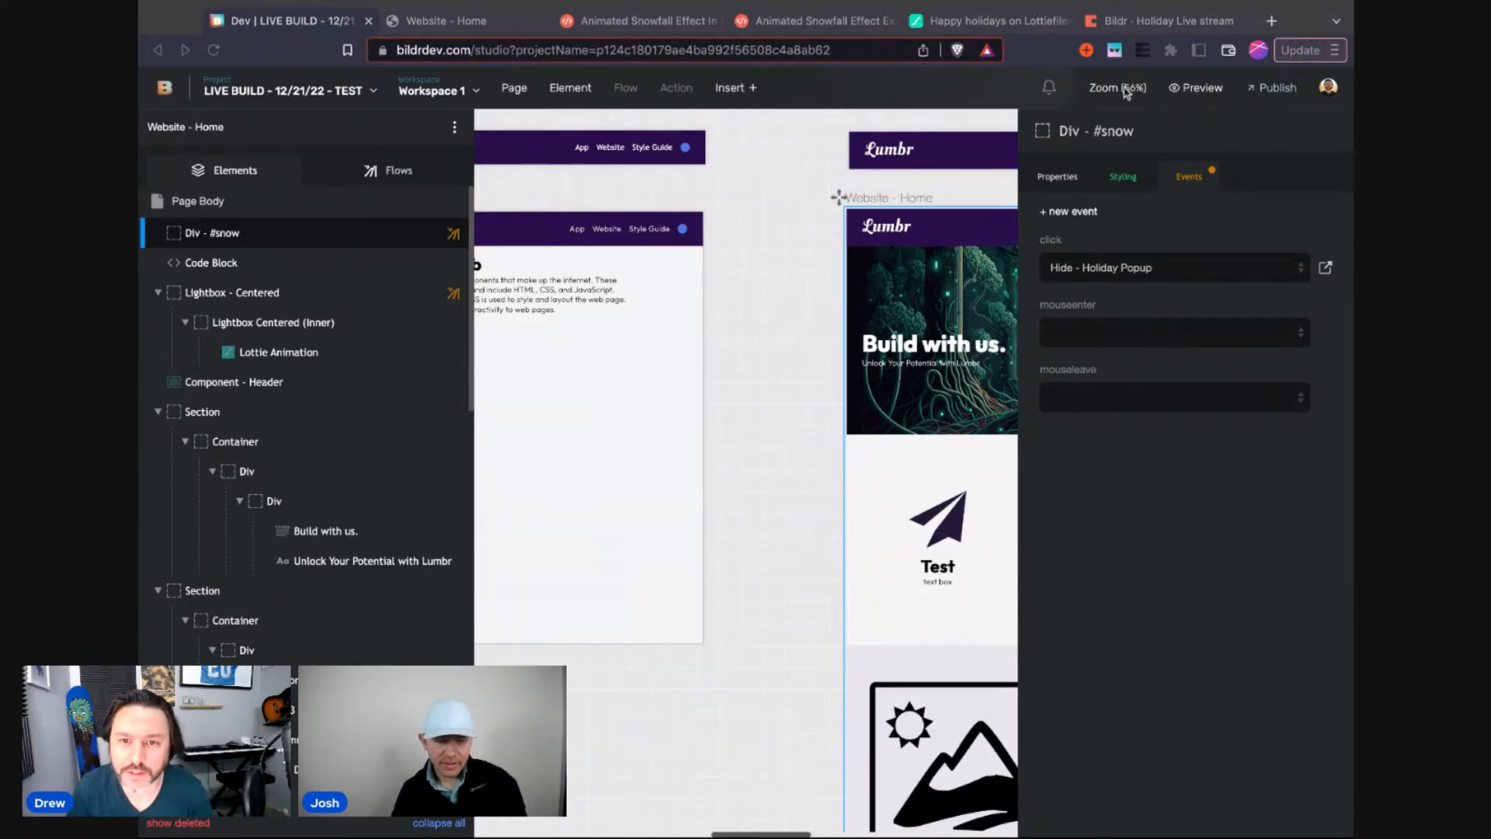
Open the published Lumbr home page and reload it to watch its page-load effects
{"action": "left_click", "coordinate": [1291, 27]}
{"action": "left_click_drag", "start_coordinate": [1354, 81], "coordinate": [1488, 81]}
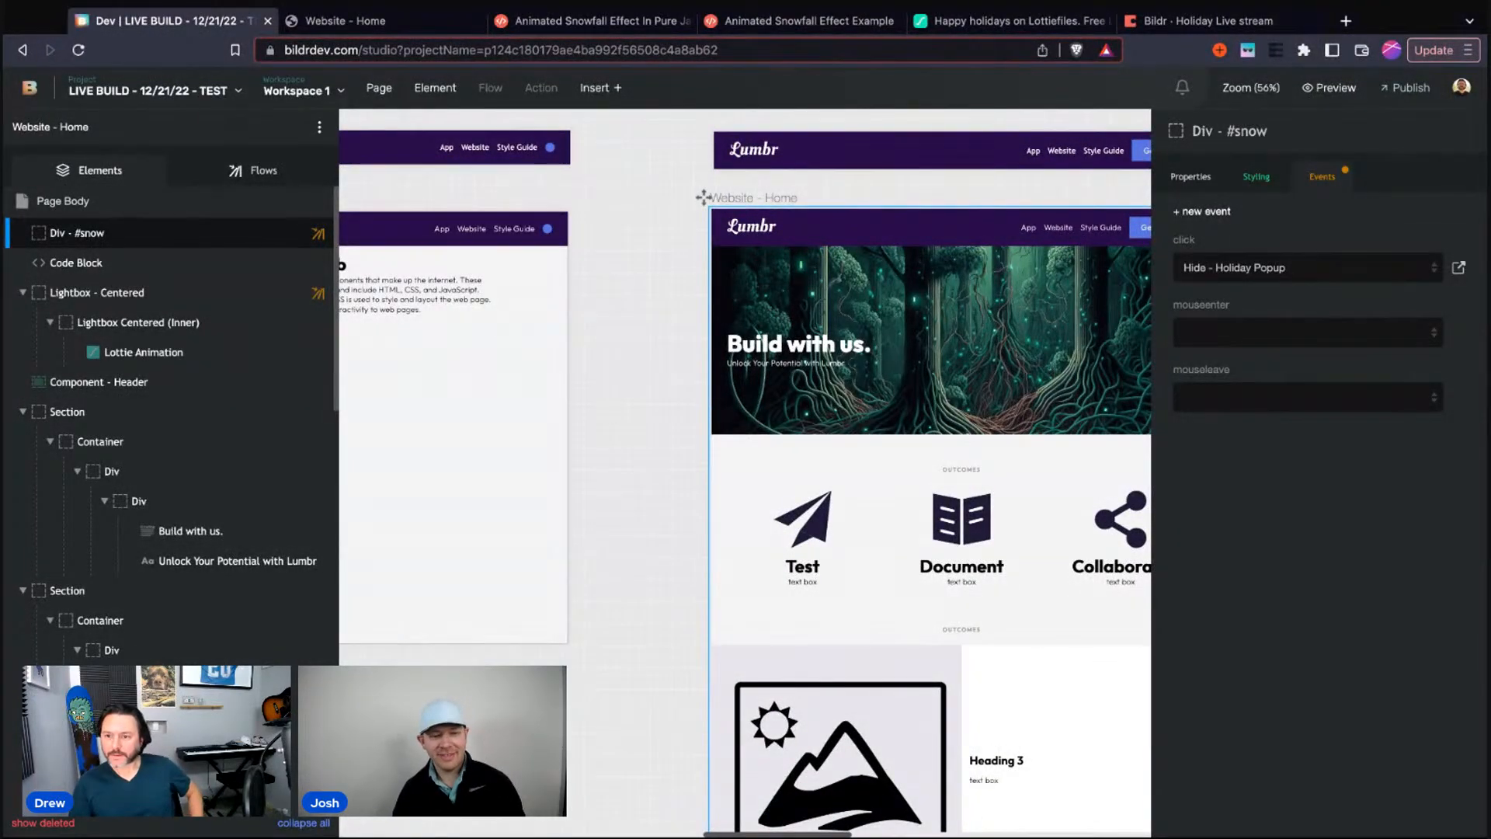
{"action": "scroll", "coordinate": [709, 349], "scroll_direction": "right", "scroll_amount": 5}
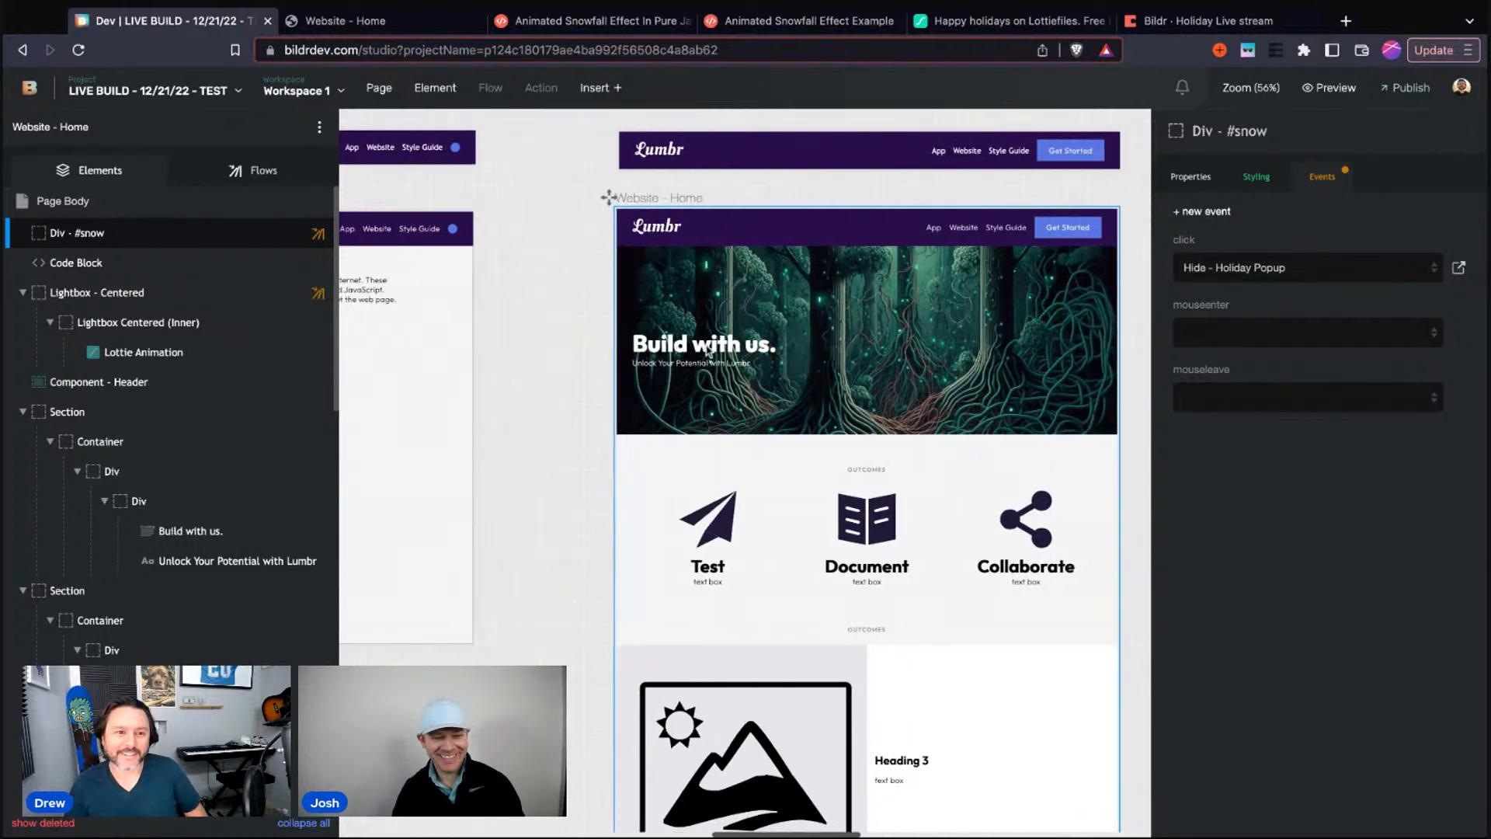
{"action": "scroll", "coordinate": [709, 350], "scroll_direction": "right", "scroll_amount": 1}
{"action": "left_click", "coordinate": [359, 29]}
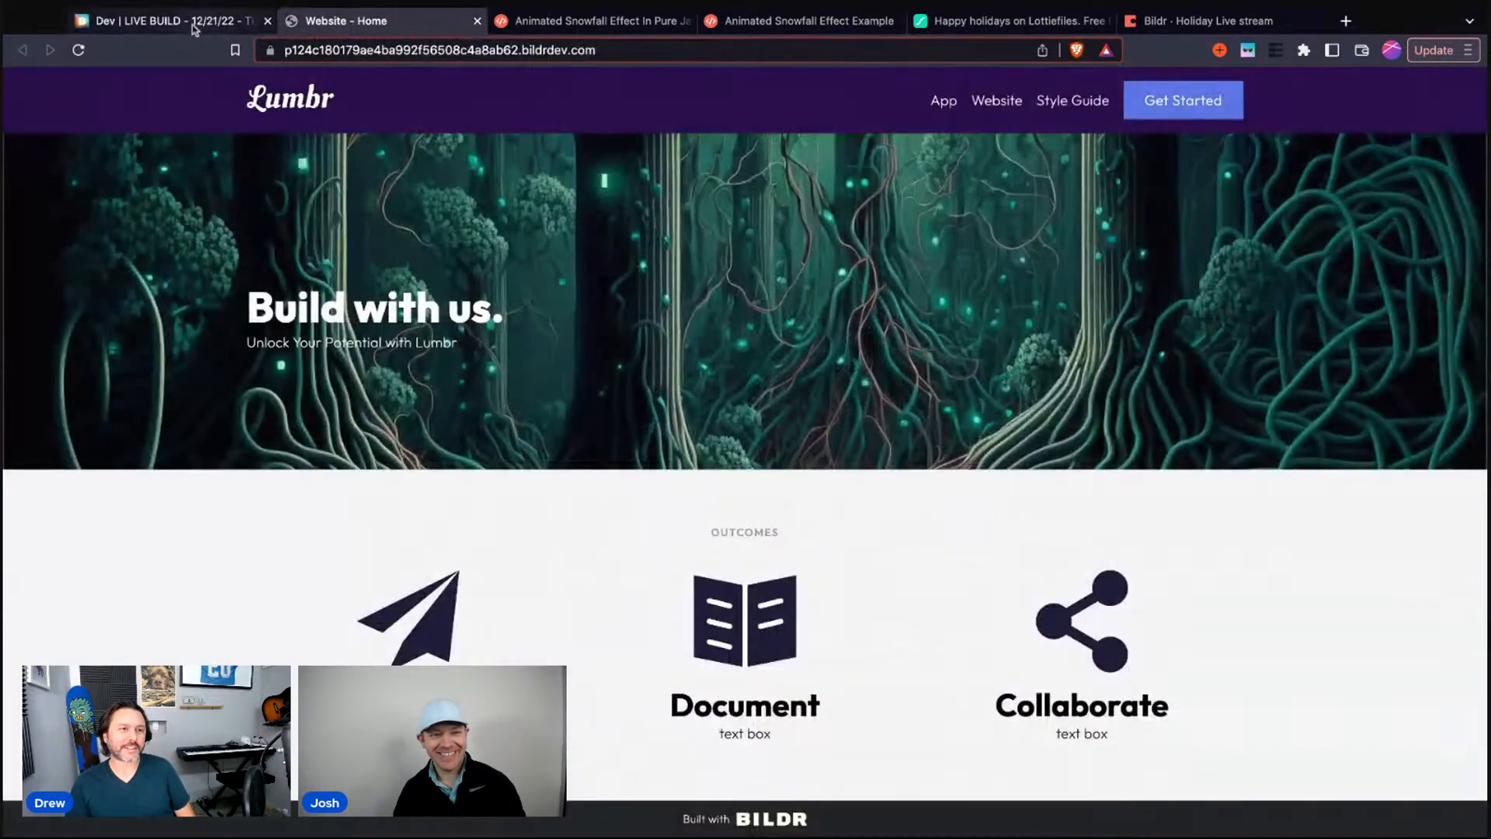
{"action": "left_click", "coordinate": [190, 27]}
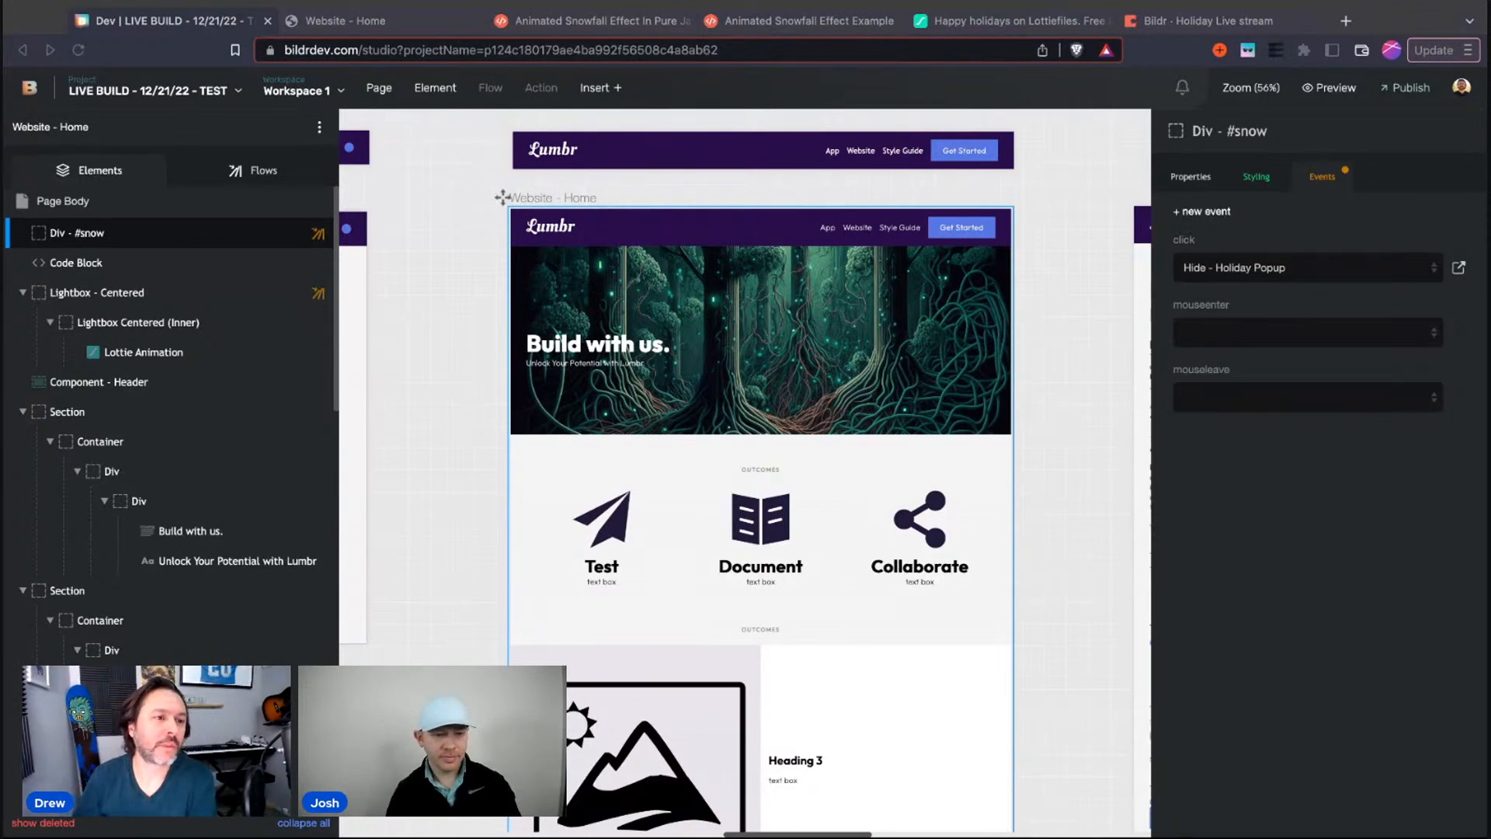
{"action": "left_click", "coordinate": [327, 23]}
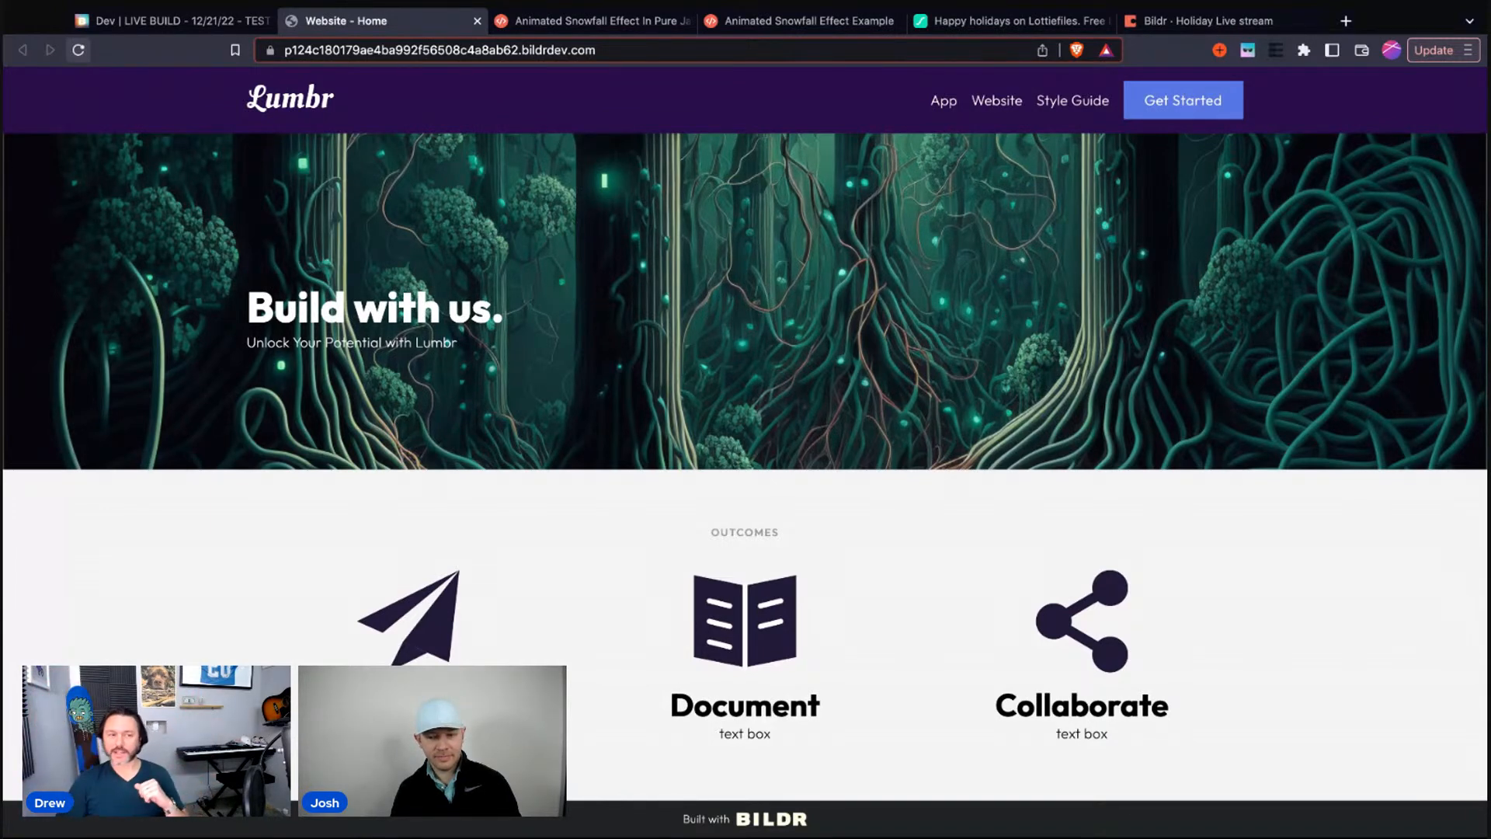
{"action": "left_click", "coordinate": [78, 49]}
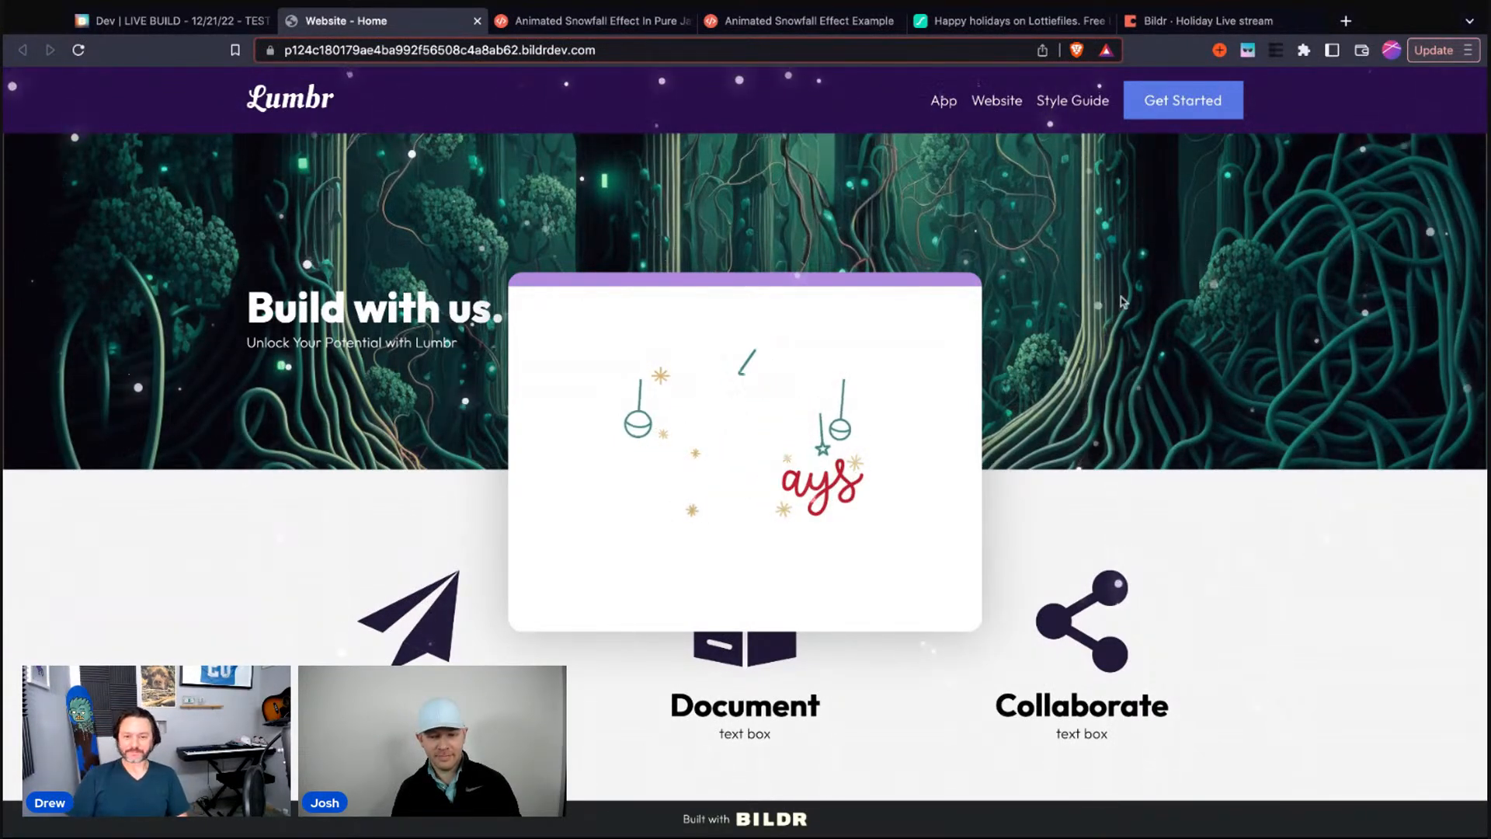
Return to the Bildr studio and create a new project from the Lumbr Starter Kit template
{"action": "left_click", "coordinate": [177, 21]}
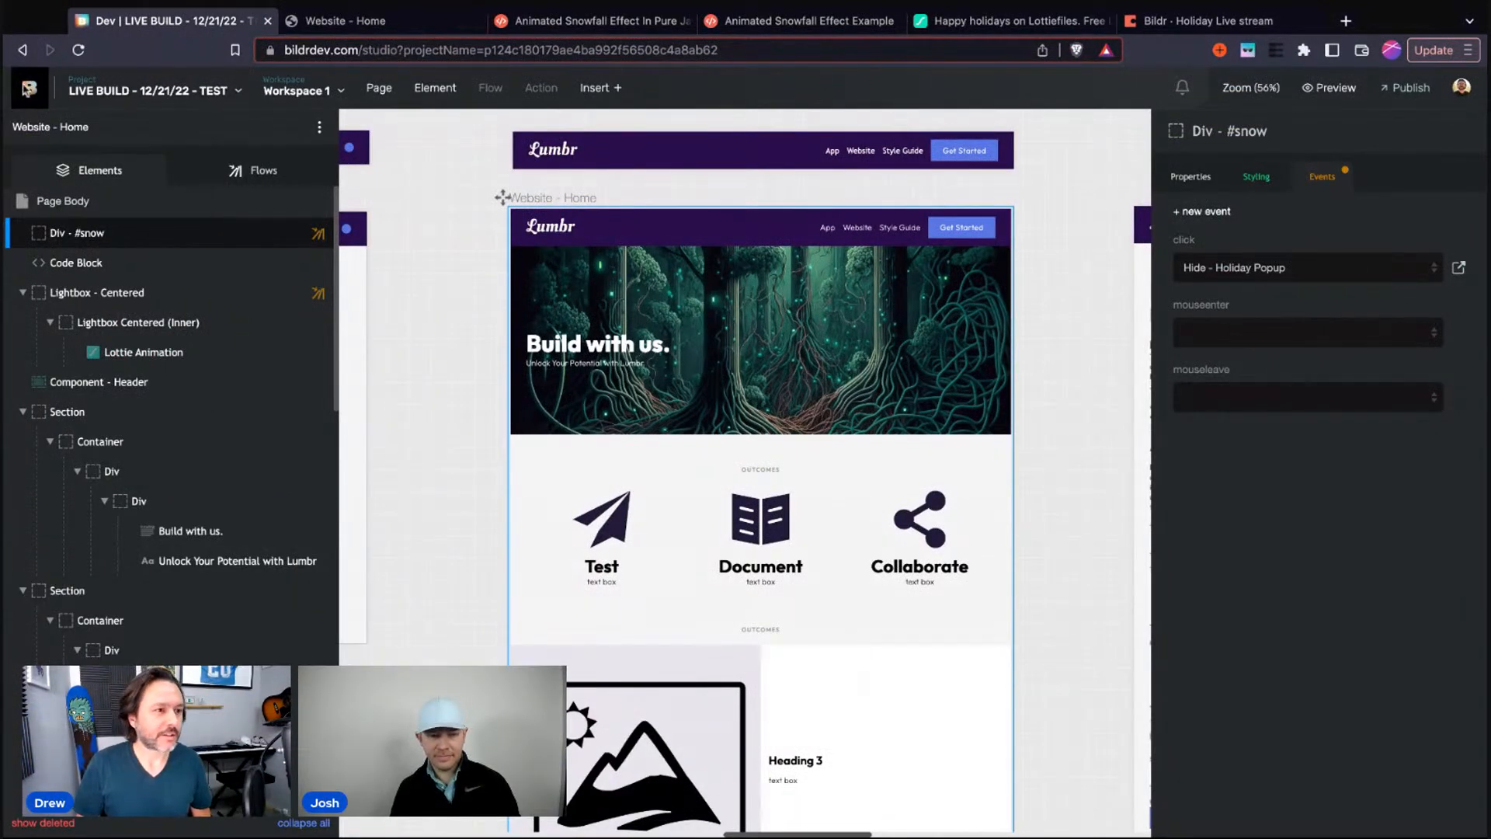
{"action": "left_click", "coordinate": [39, 92]}
{"action": "mouse_move", "coordinate": [184, 206]}
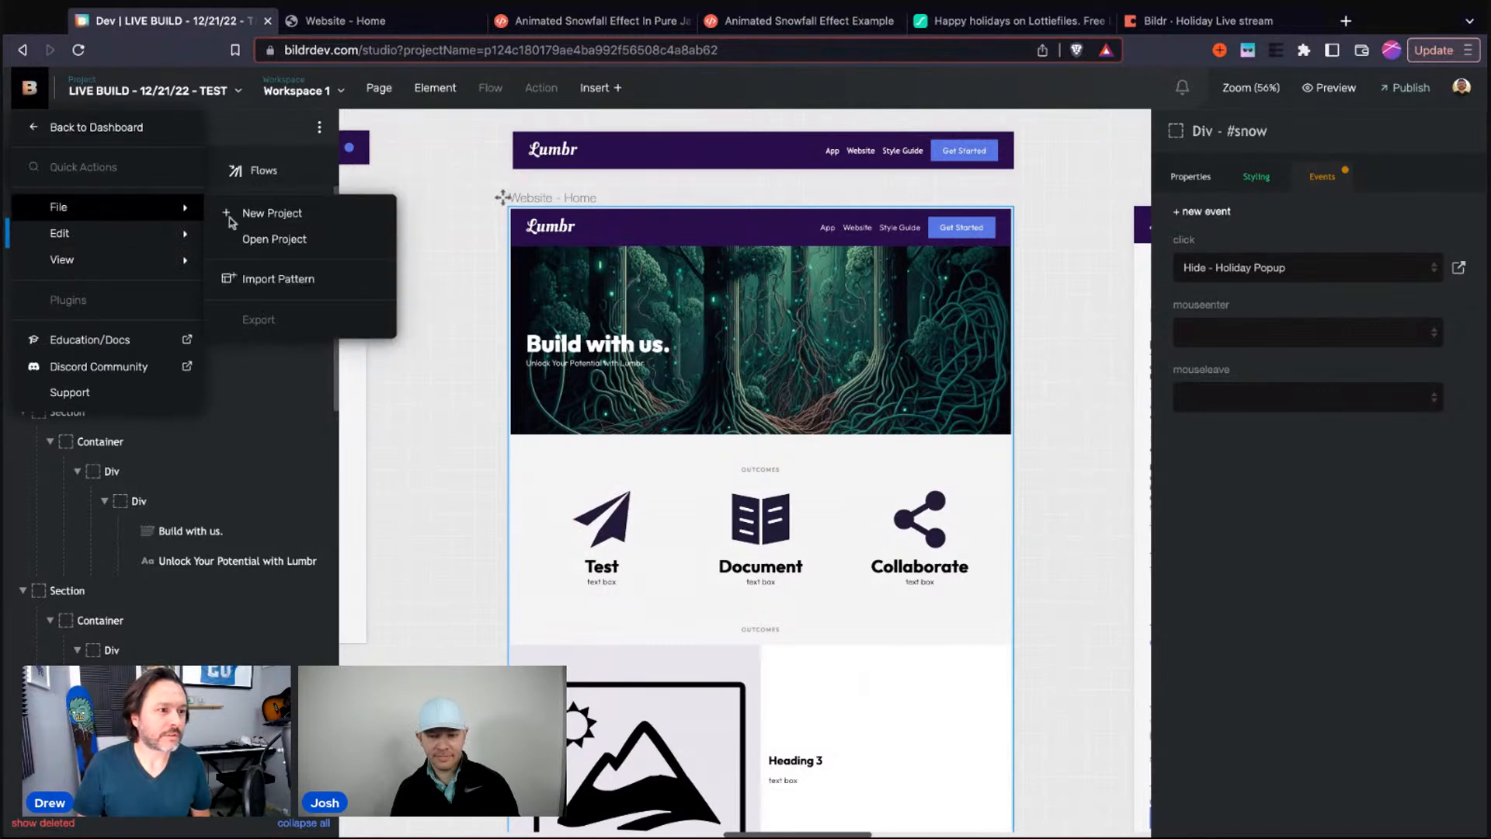
{"action": "left_click", "coordinate": [256, 210]}
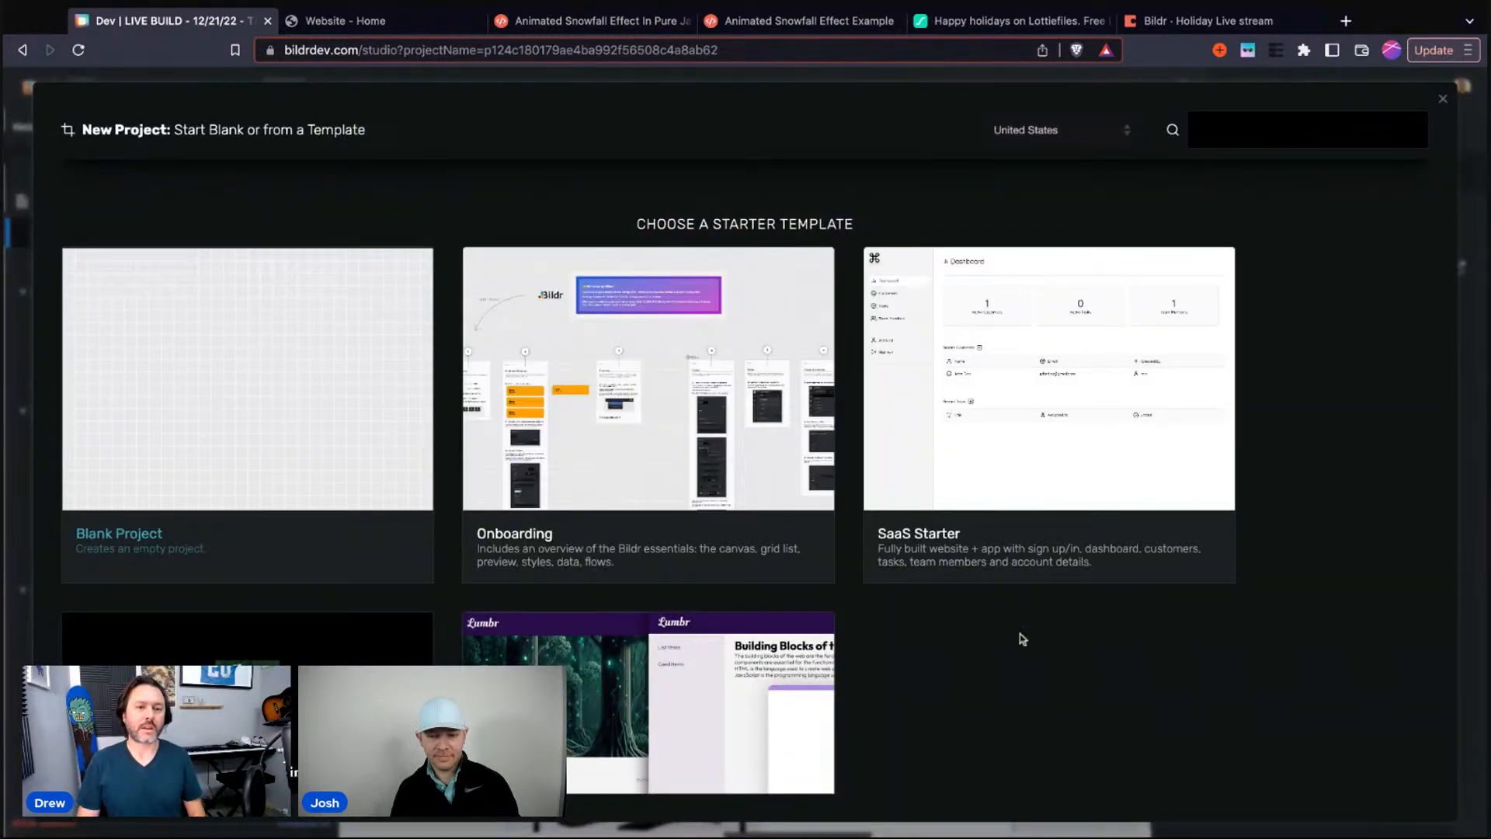
{"action": "scroll", "coordinate": [1025, 687], "scroll_direction": "down", "scroll_amount": 1}
{"action": "scroll", "coordinate": [1017, 672], "scroll_direction": "down", "scroll_amount": 3}
{"action": "scroll", "coordinate": [902, 550], "scroll_direction": "up", "scroll_amount": 2}
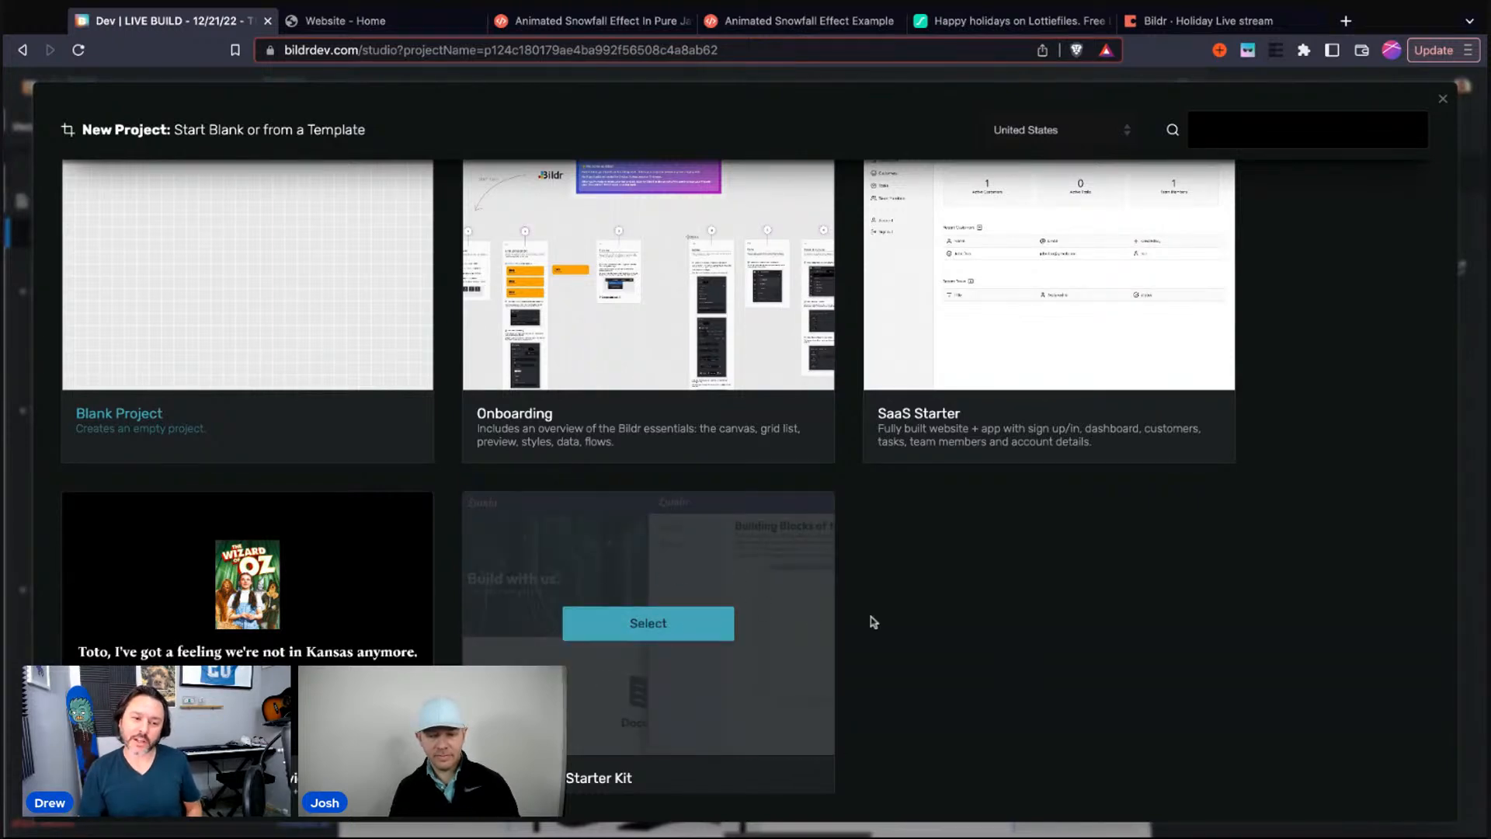
{"action": "scroll", "coordinate": [878, 623], "scroll_direction": "down", "scroll_amount": 1}
{"action": "scroll", "coordinate": [879, 623], "scroll_direction": "down", "scroll_amount": 1}
{"action": "mouse_move", "coordinate": [553, 491]}
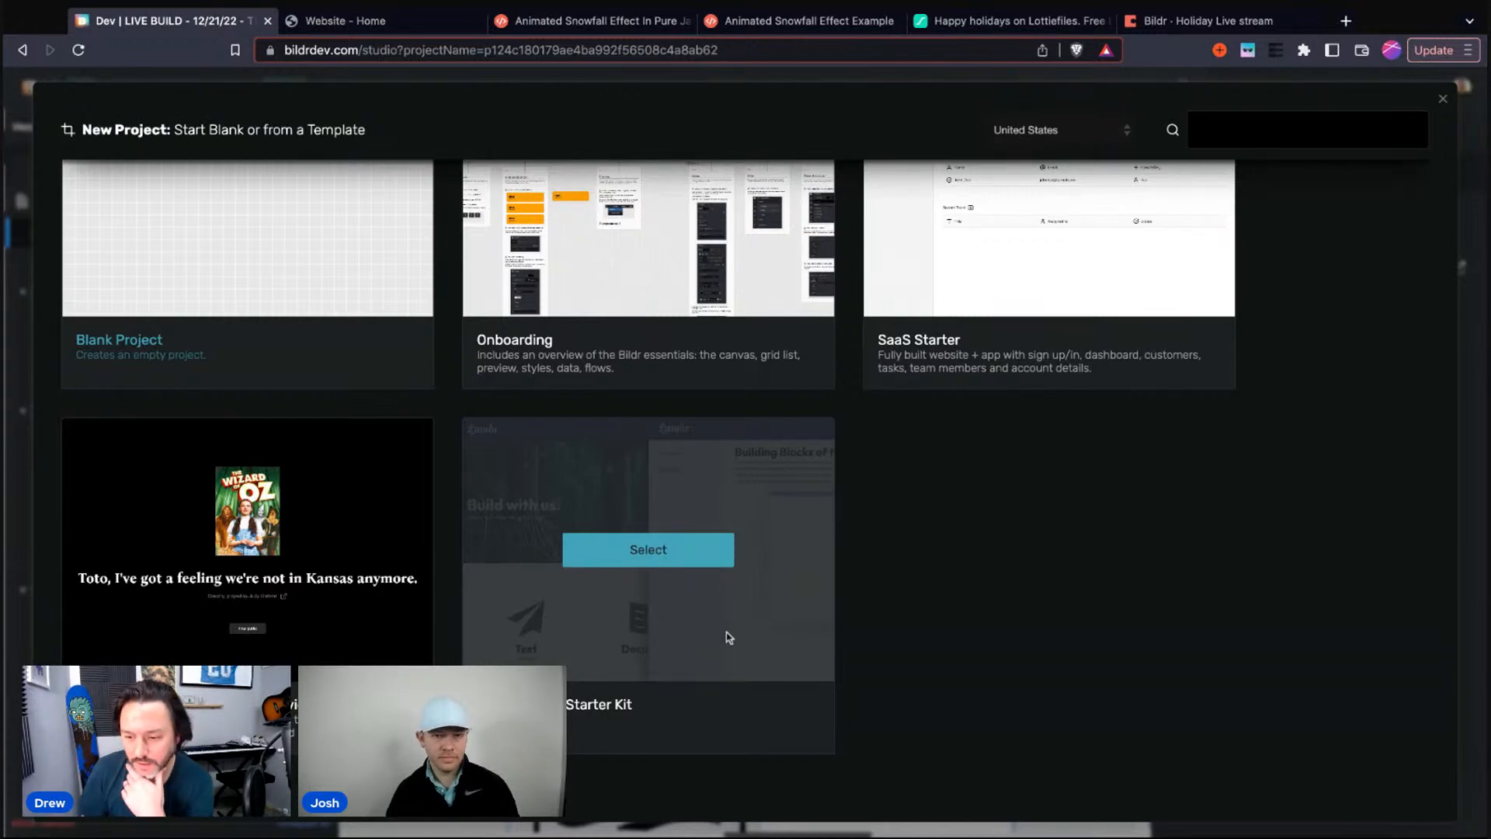
{"action": "left_click", "coordinate": [659, 558]}
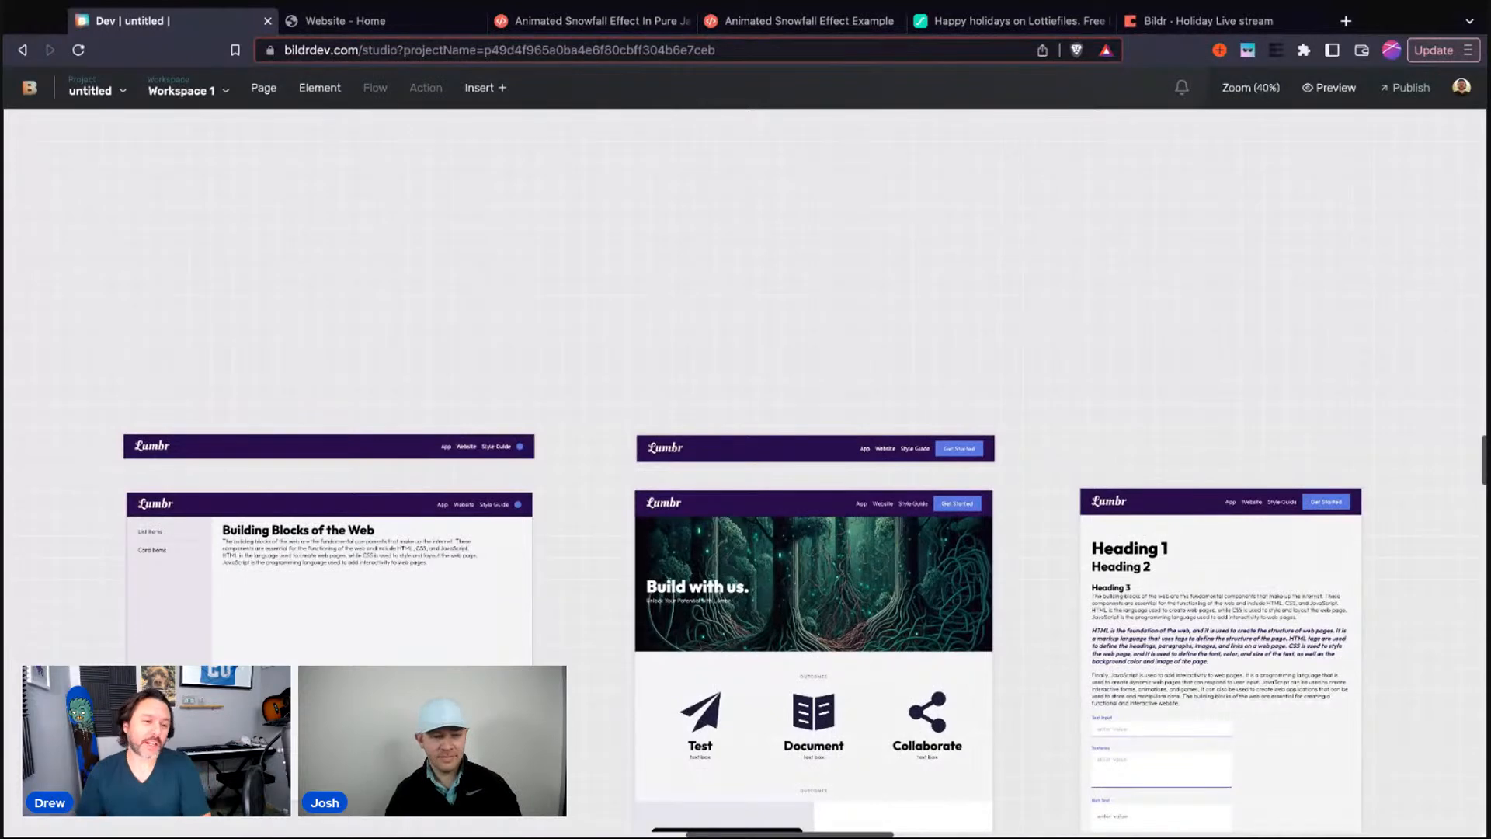
Search the elements for "light" and add a Lightbox - Centered to the page body of Website - Home
{"action": "scroll", "coordinate": [116, 322], "scroll_direction": "down", "scroll_amount": 4}
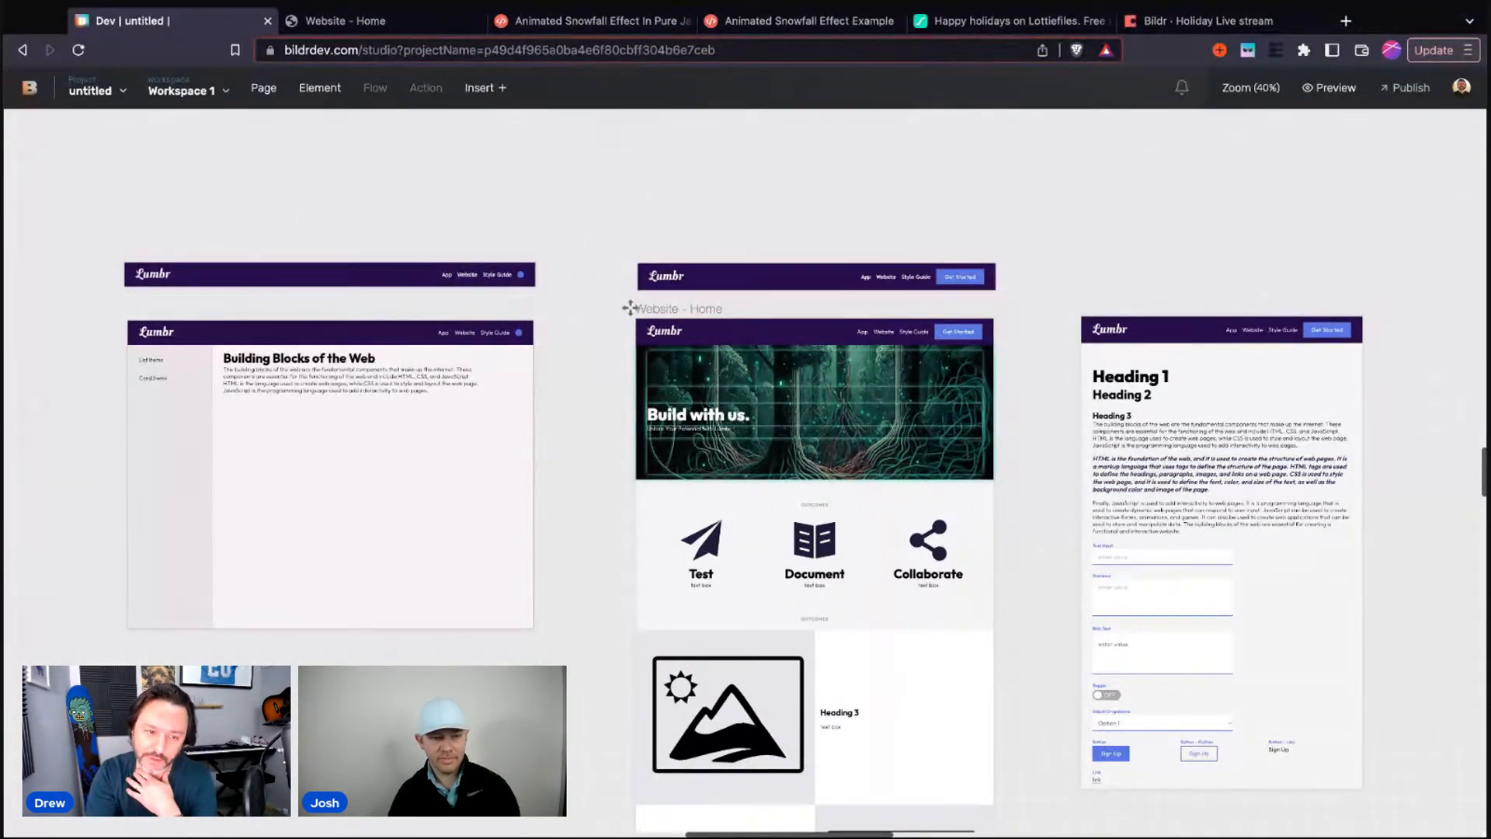
{"action": "scroll", "coordinate": [706, 311], "scroll_direction": "down", "scroll_amount": 2}
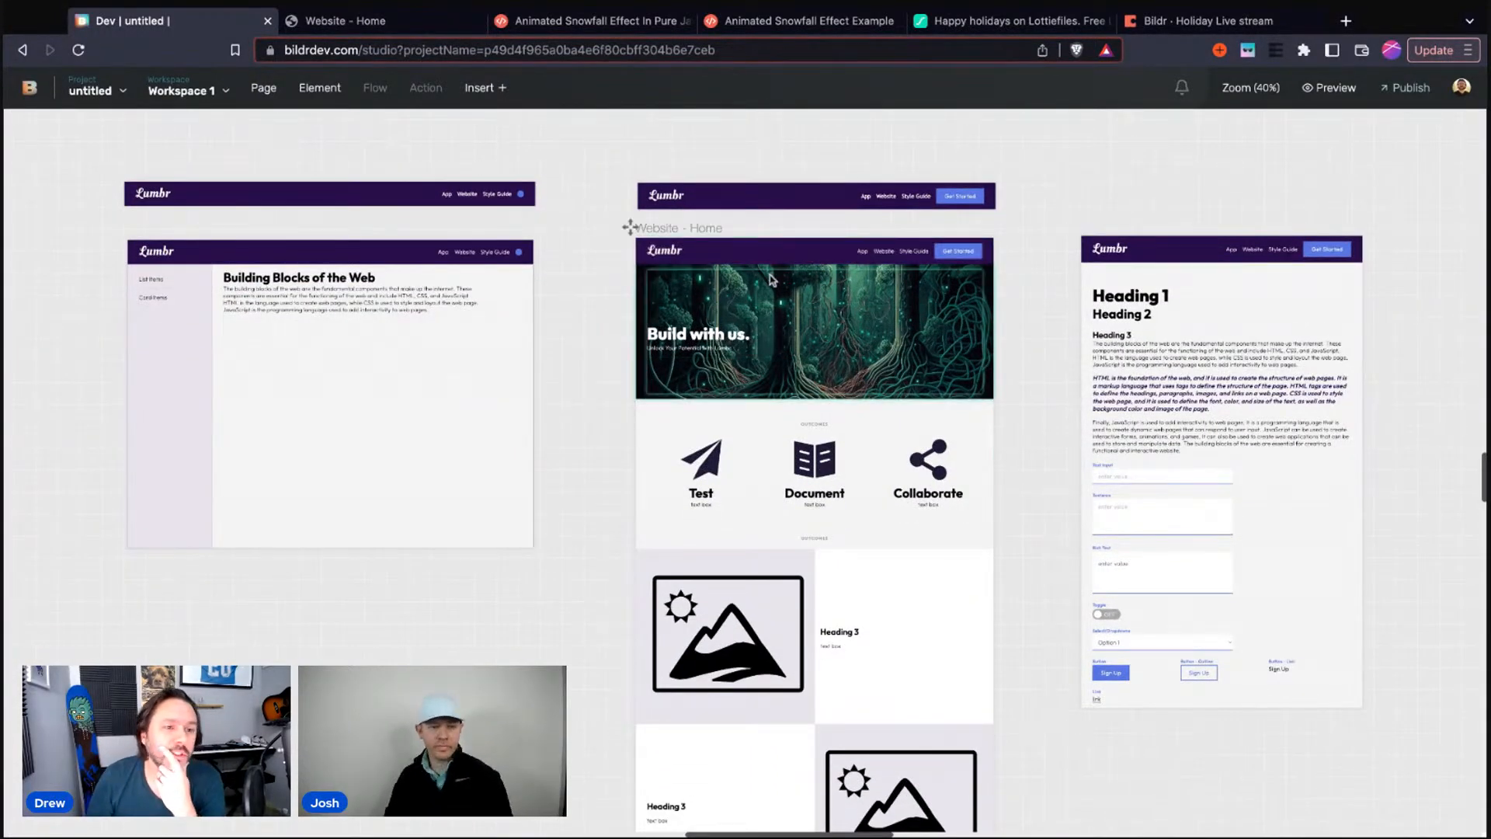
{"action": "left_click", "coordinate": [687, 347]}
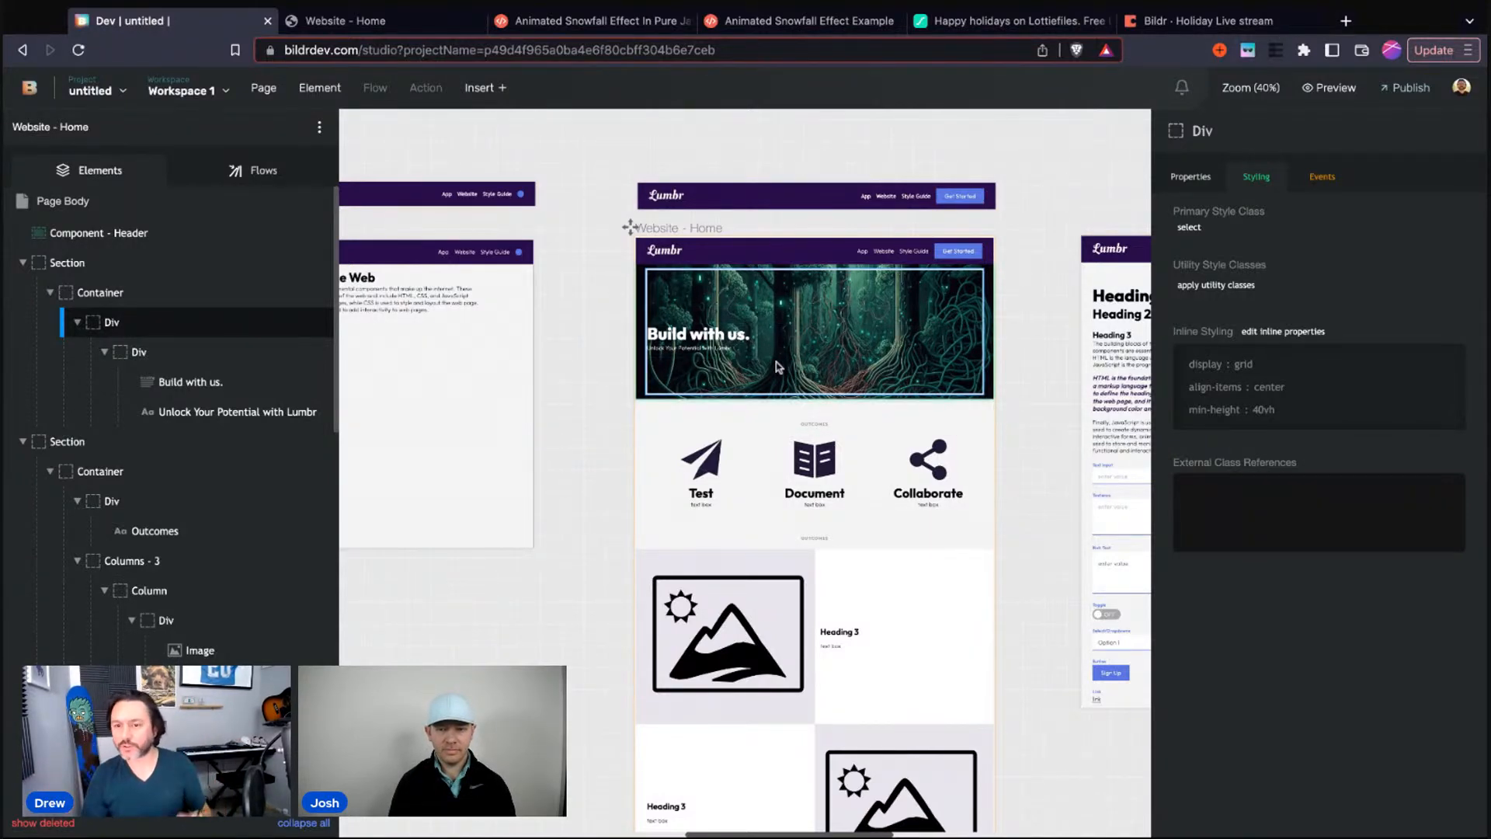
{"action": "left_click", "coordinate": [113, 203]}
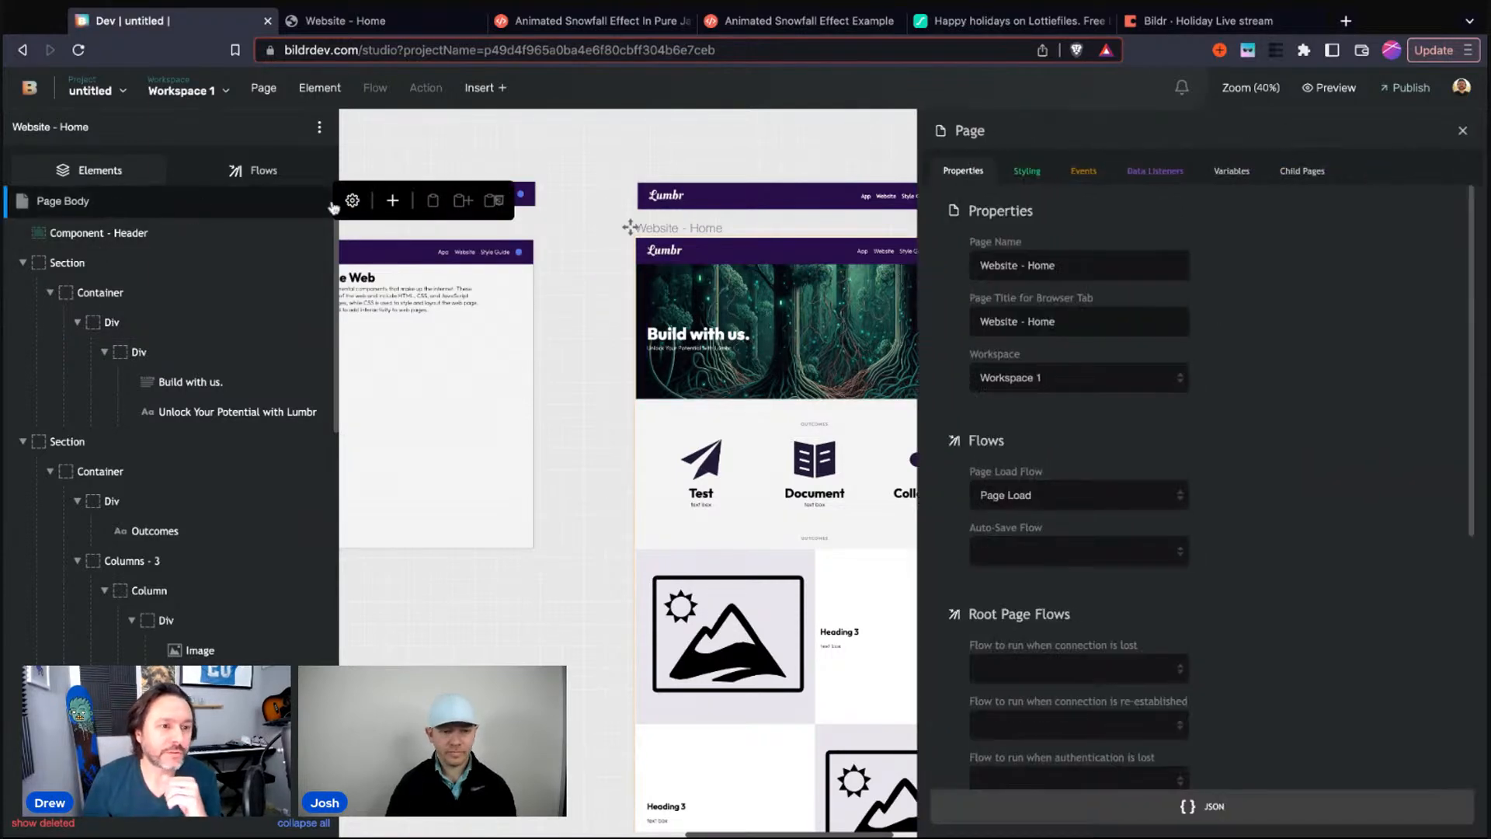
{"action": "left_click", "coordinate": [308, 94]}
{"action": "left_click", "coordinate": [348, 153]}
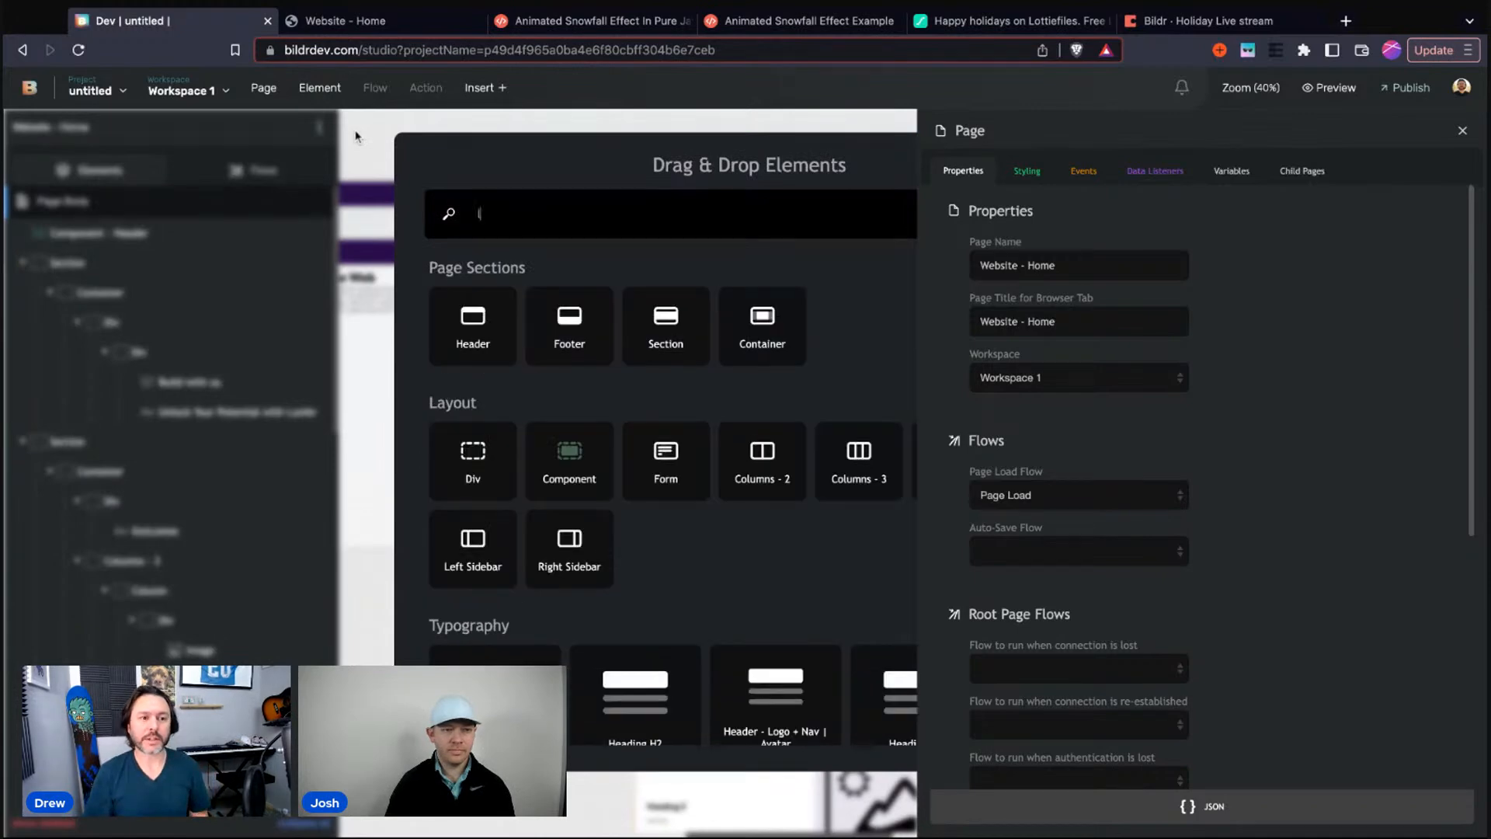
{"action": "type", "text": "light"}
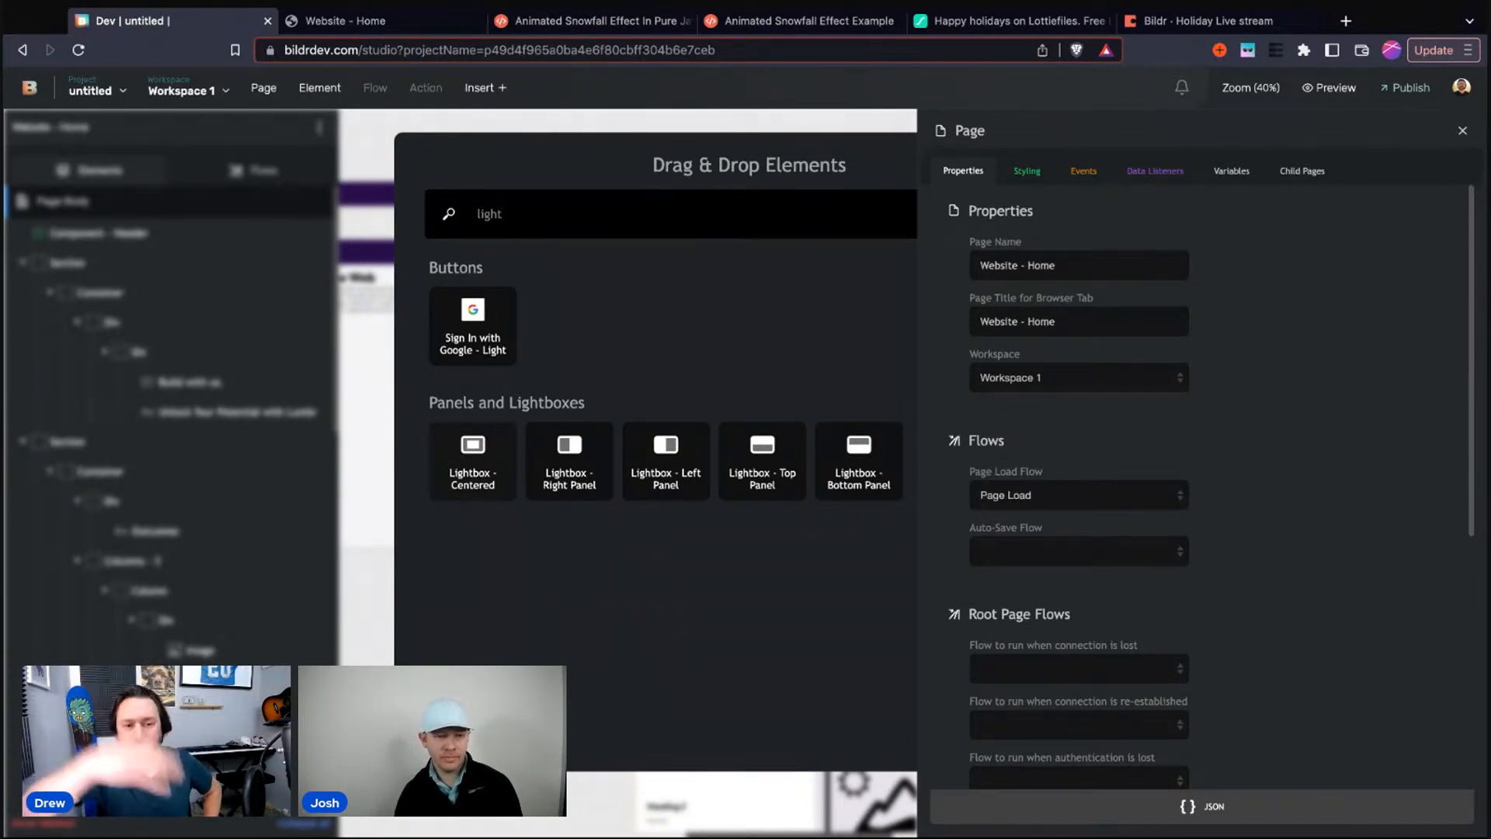
{"action": "key", "text": "Escape"}
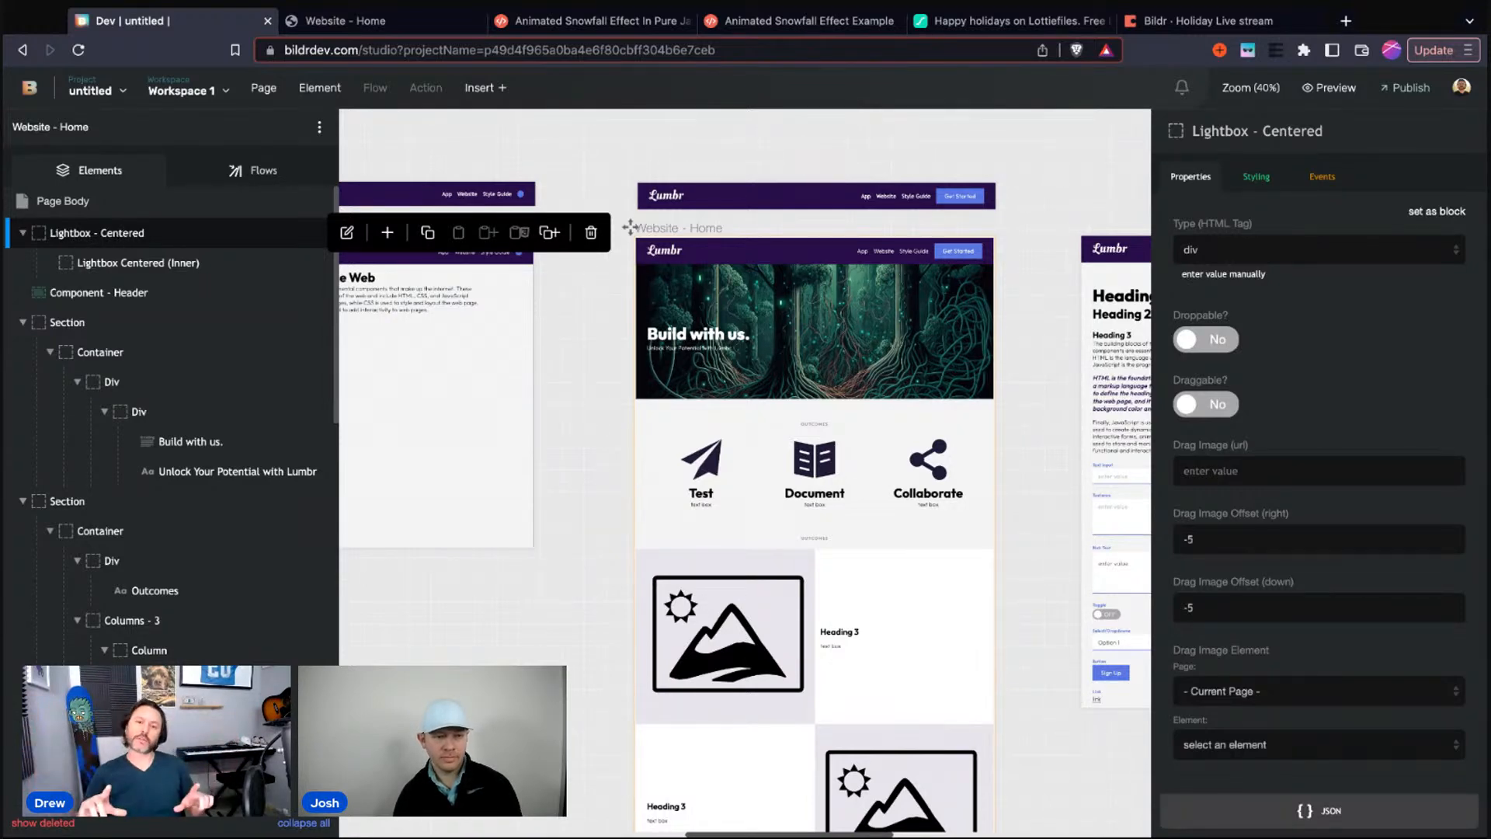
Examine the style classes of the lightbox and its inner box, including the properties of the inner box's Hidden utility class
{"action": "left_click", "coordinate": [124, 264]}
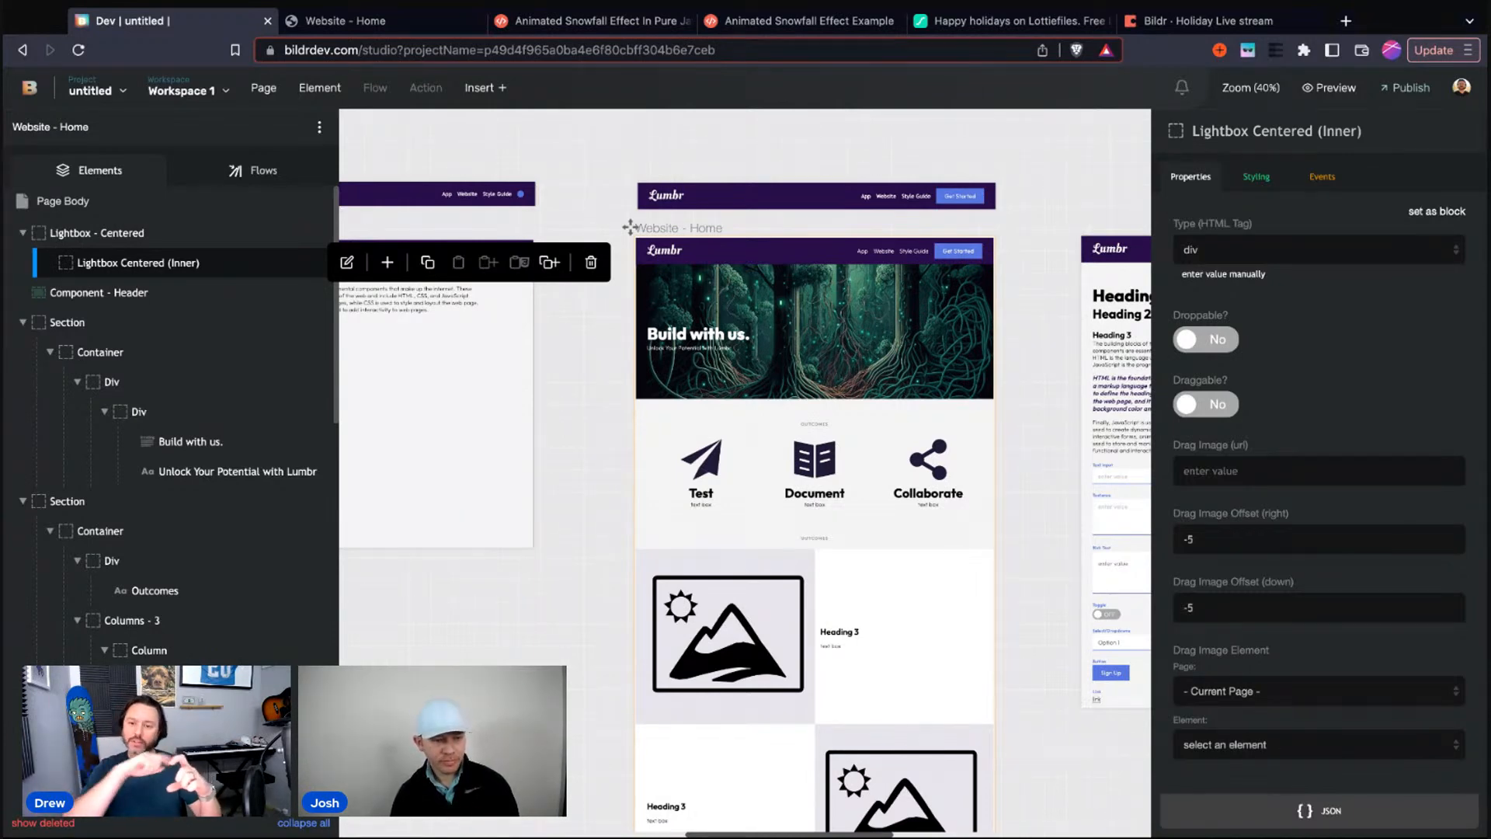
{"action": "left_click", "coordinate": [150, 235]}
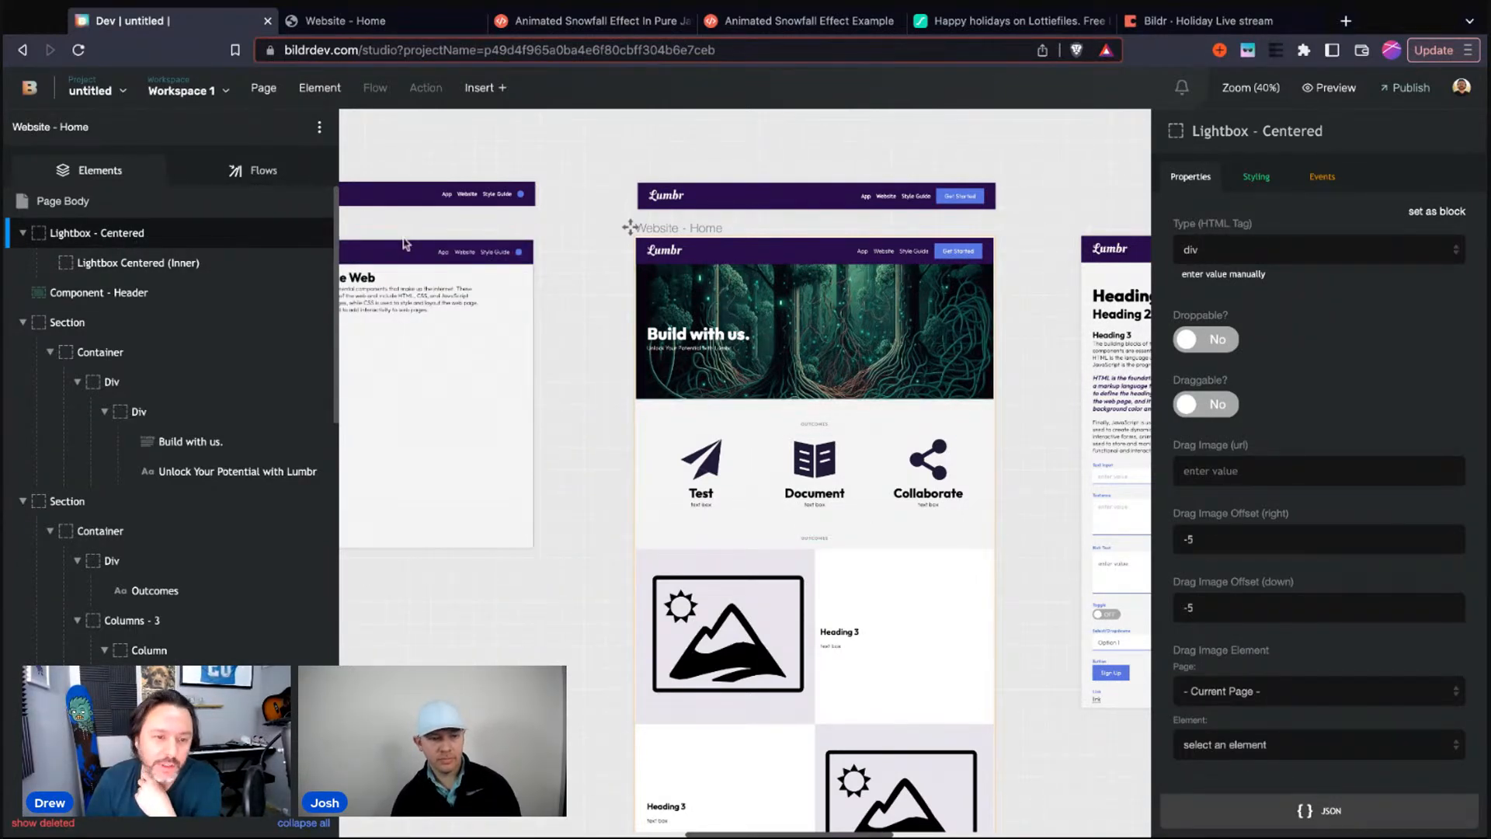
{"action": "mouse_move", "coordinate": [124, 237]}
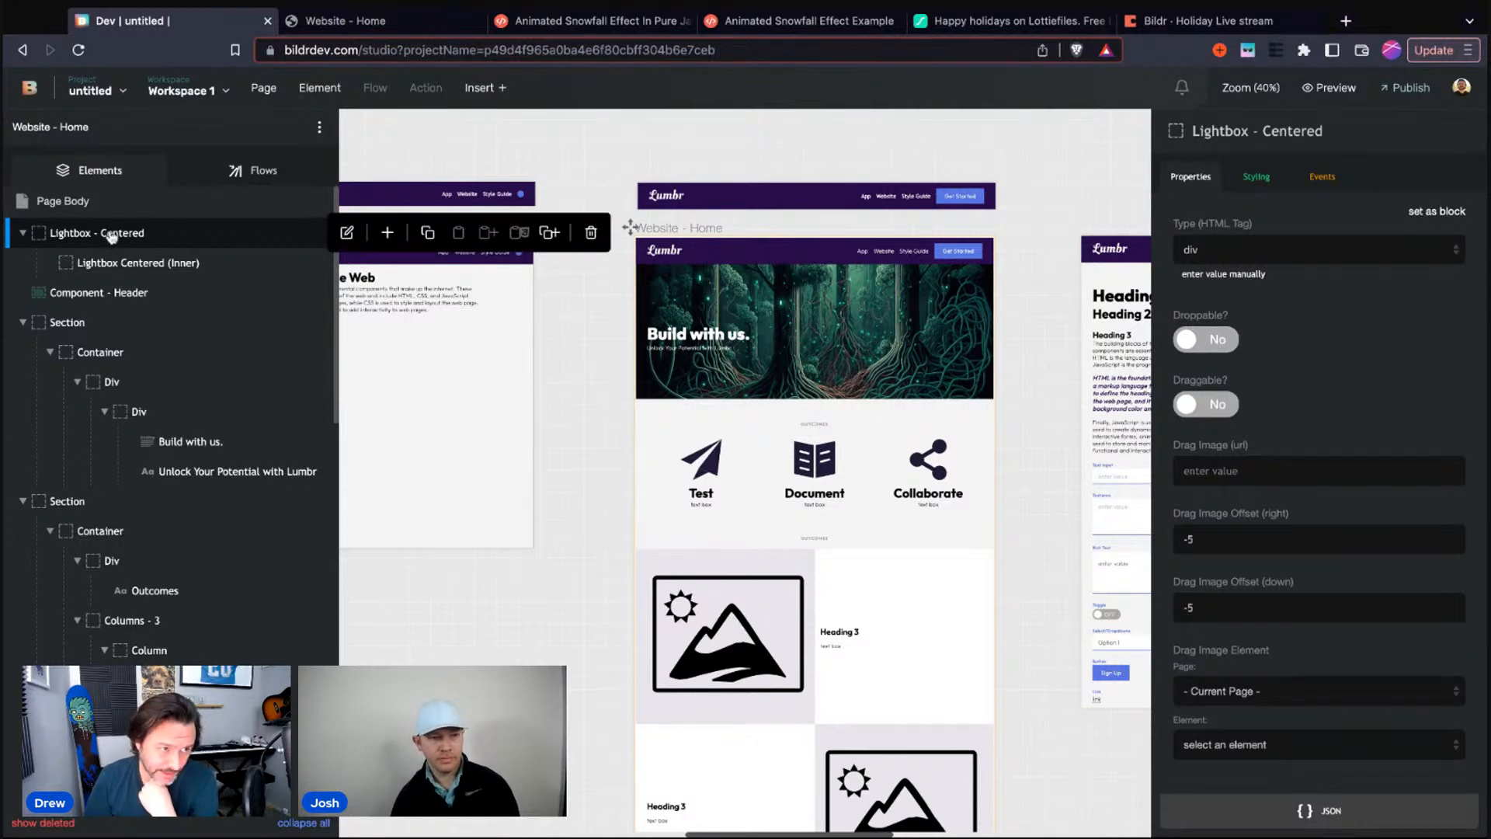
{"action": "left_click", "coordinate": [1257, 177]}
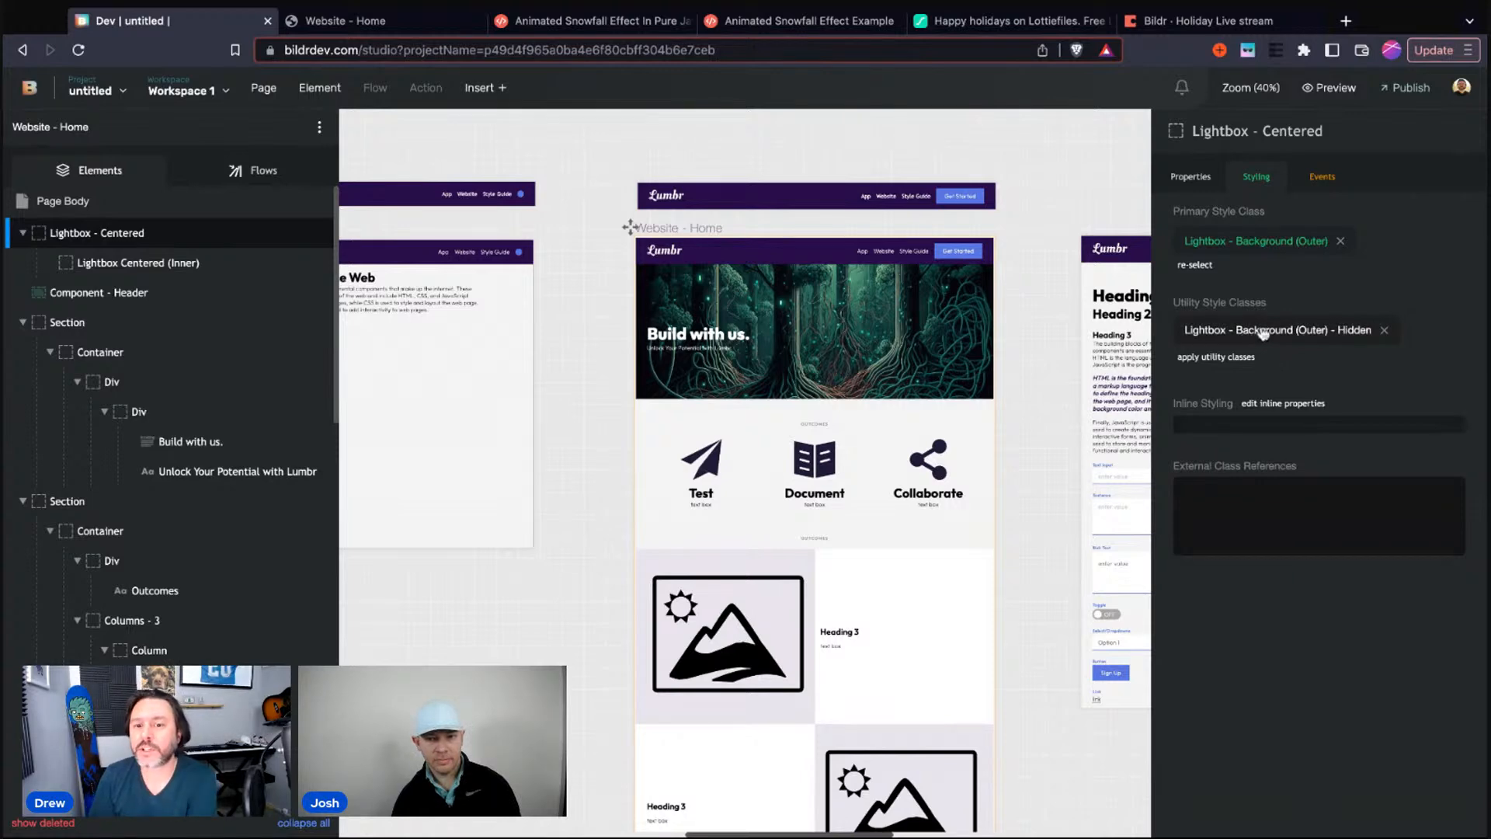
{"action": "left_click", "coordinate": [101, 266]}
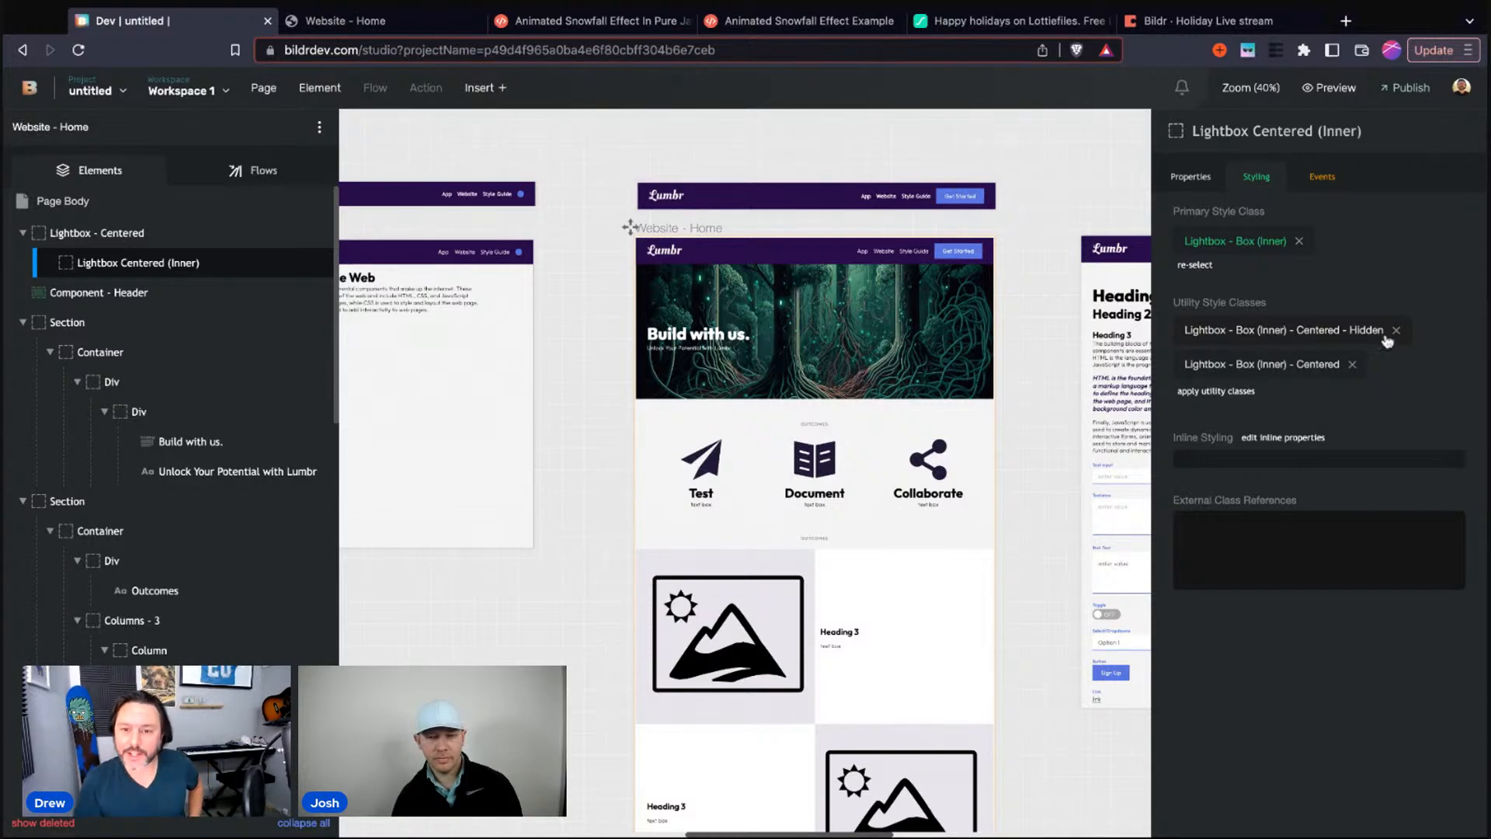
{"action": "left_click", "coordinate": [1308, 332]}
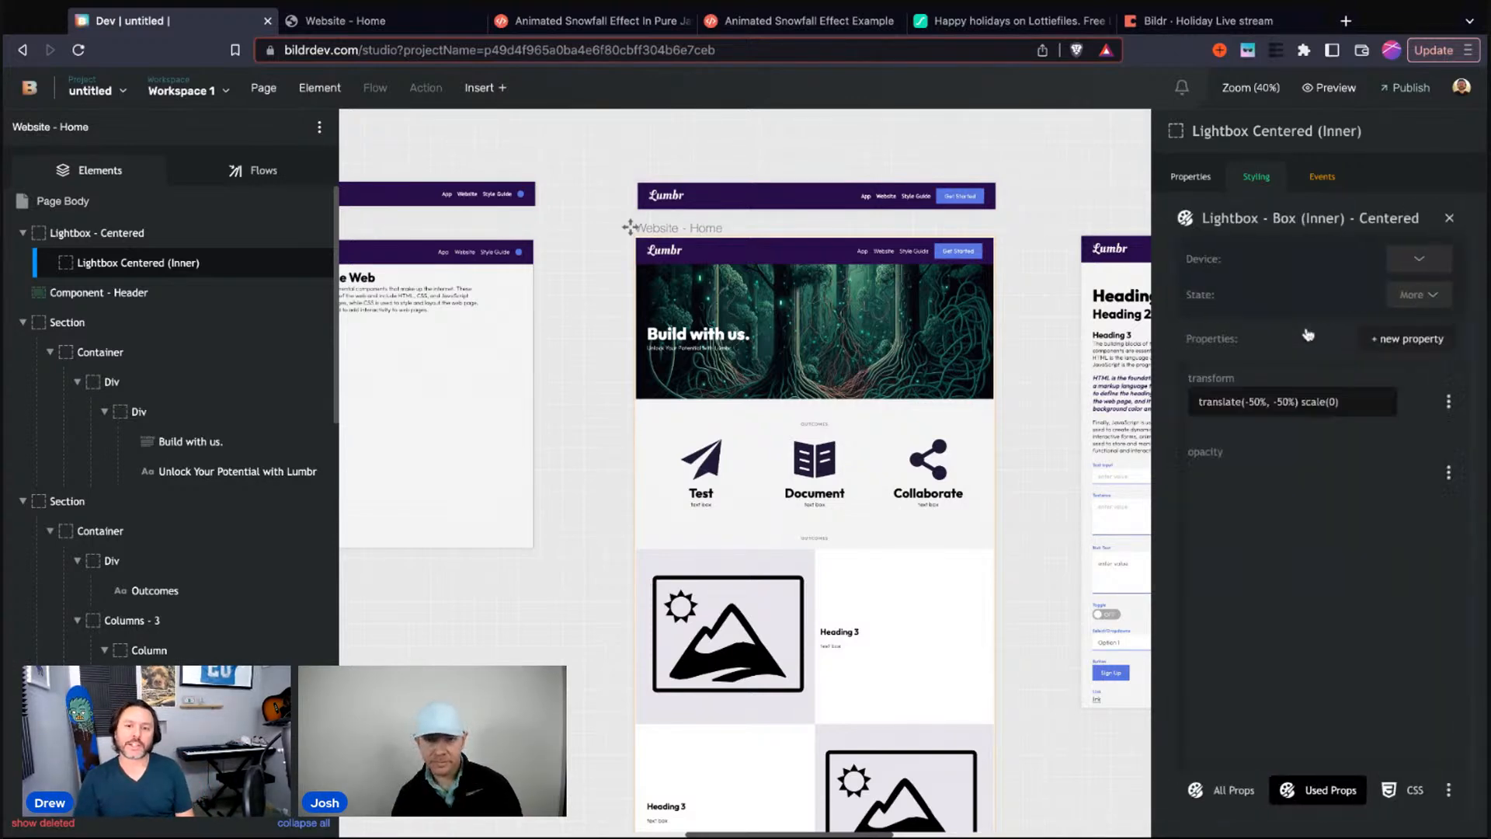
{"action": "left_click", "coordinate": [1264, 185]}
Remove the Hidden utility classes from both Lightbox Centered (Inner) and its parent Lightbox - Centered
{"action": "left_click", "coordinate": [1399, 334]}
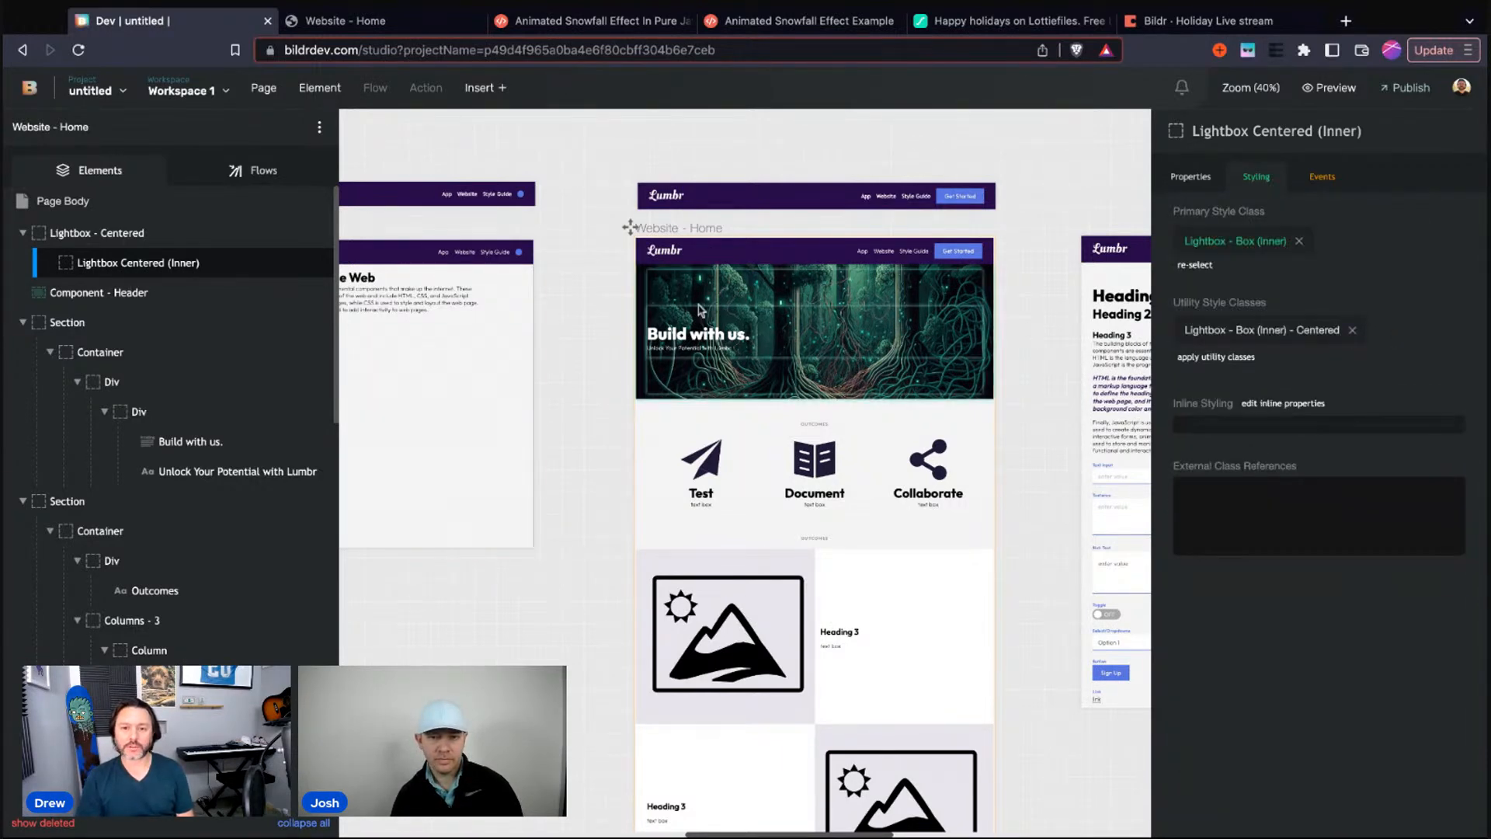
{"action": "left_click", "coordinate": [218, 233]}
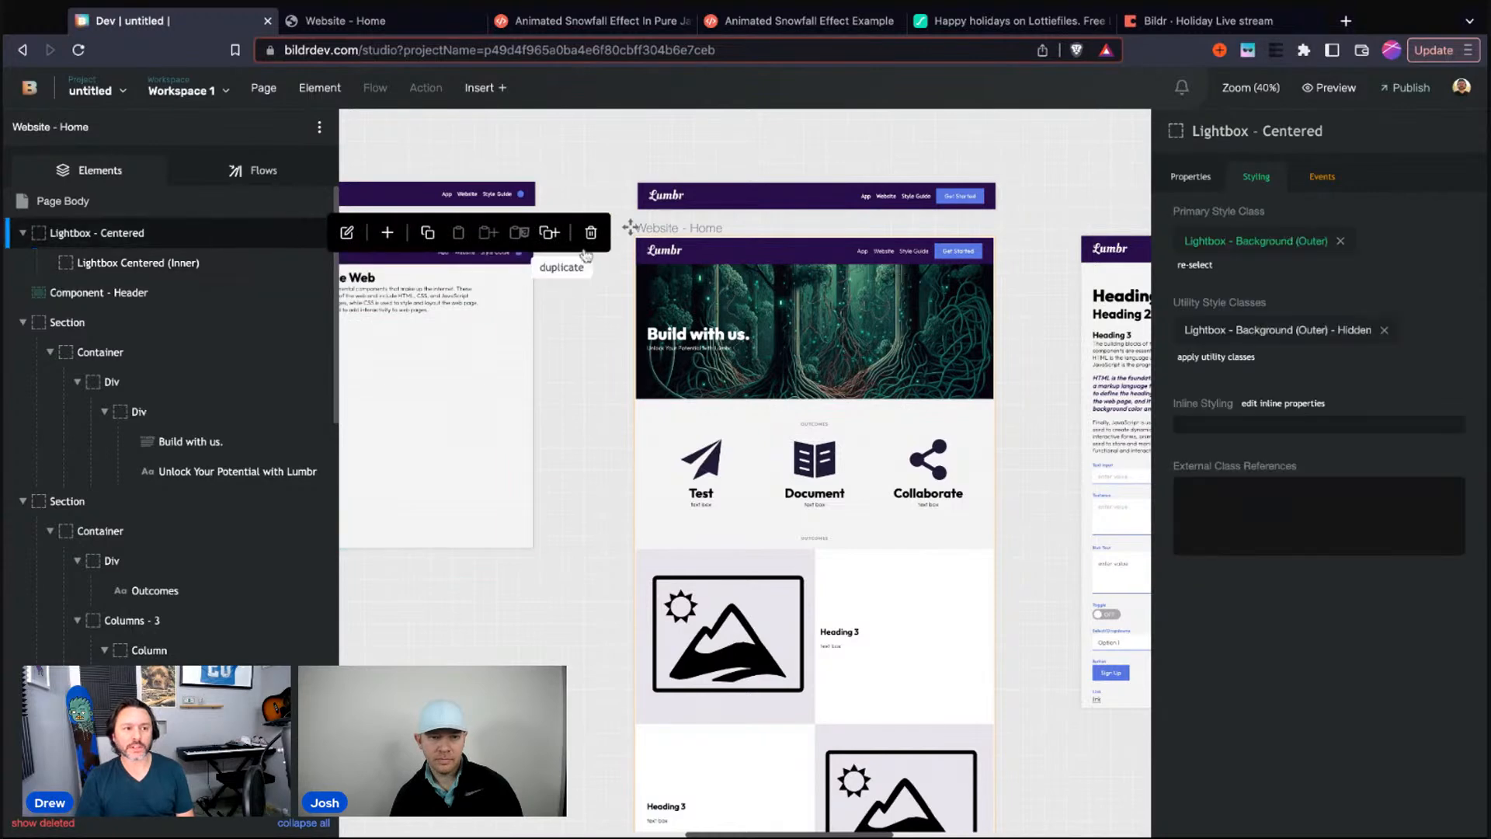
{"action": "left_click", "coordinate": [1384, 331]}
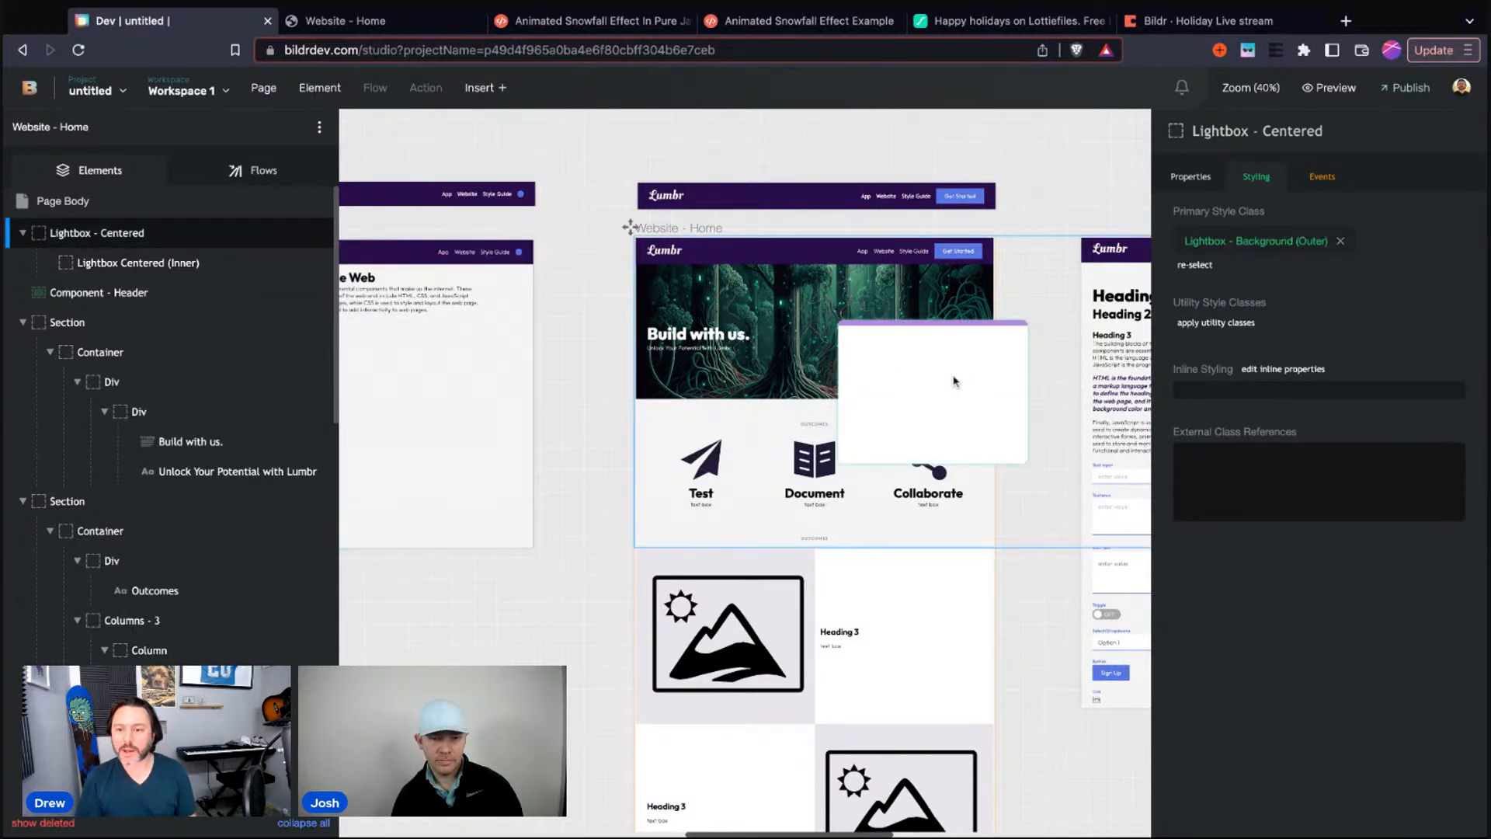
Reapply the utility class Lightbox - Background (Outer) - Hidden to the Lightbox - Centered element
{"action": "left_click", "coordinate": [1217, 323]}
{"action": "type", "text": "hidden"}
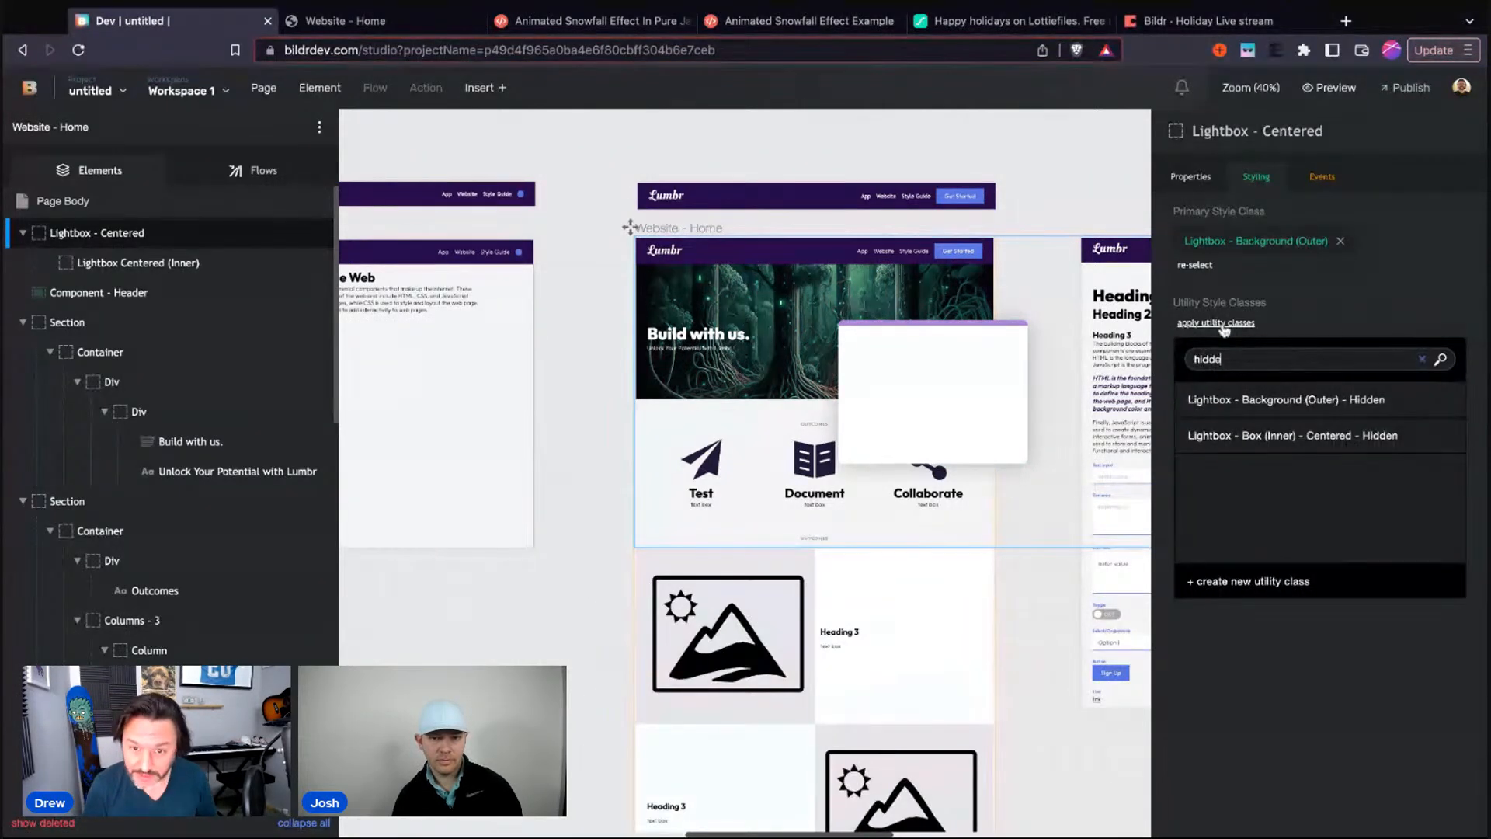
{"action": "left_click", "coordinate": [1302, 396]}
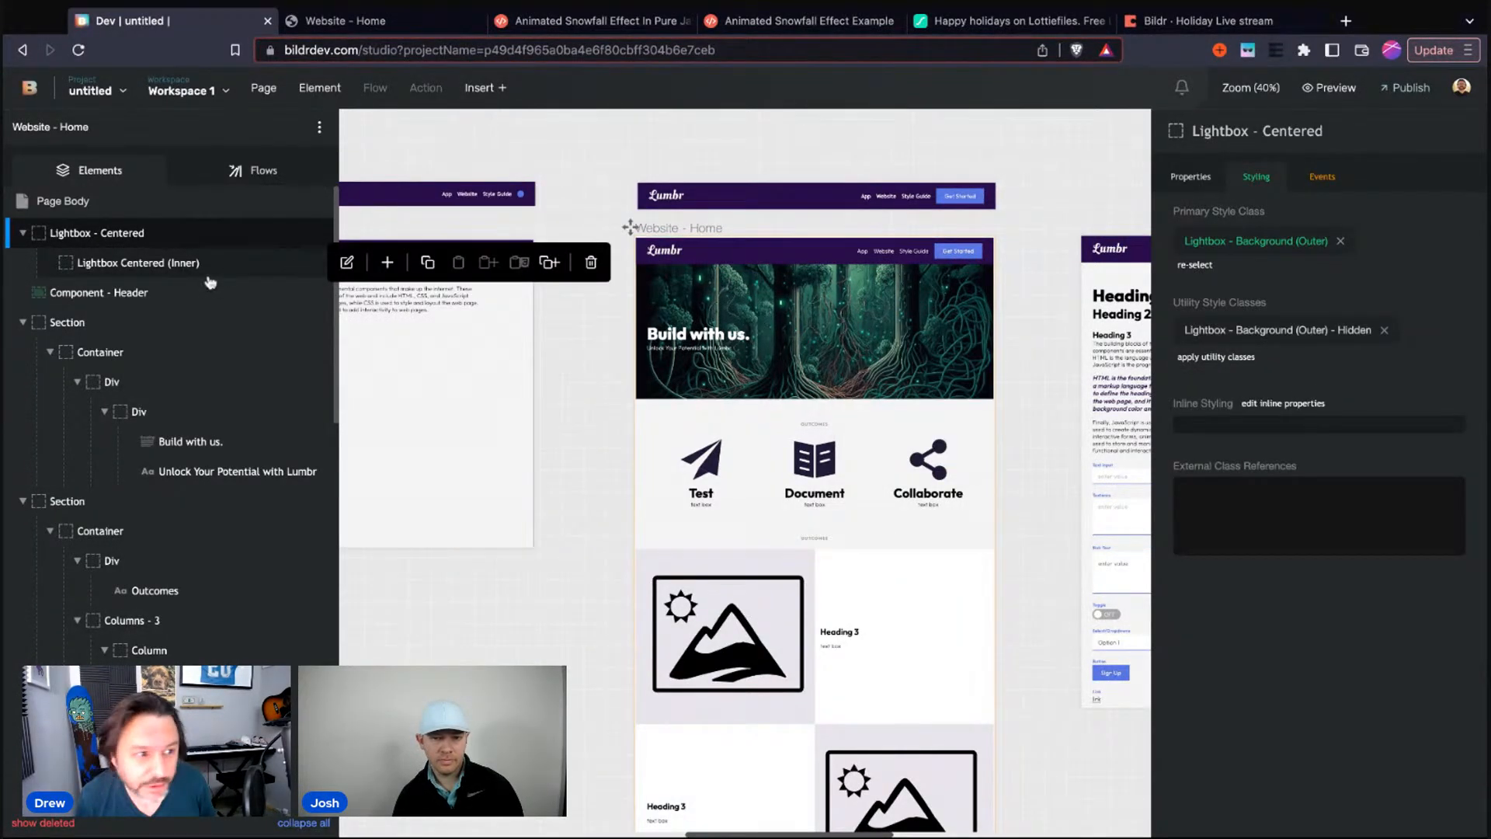
Reapply the utility class Lightbox - Box (Inner) - Centered - Hidden to the Lightbox Centered (Inner) element
{"action": "left_click", "coordinate": [157, 266]}
{"action": "left_click", "coordinate": [1242, 359]}
{"action": "type", "text": "hidden"}
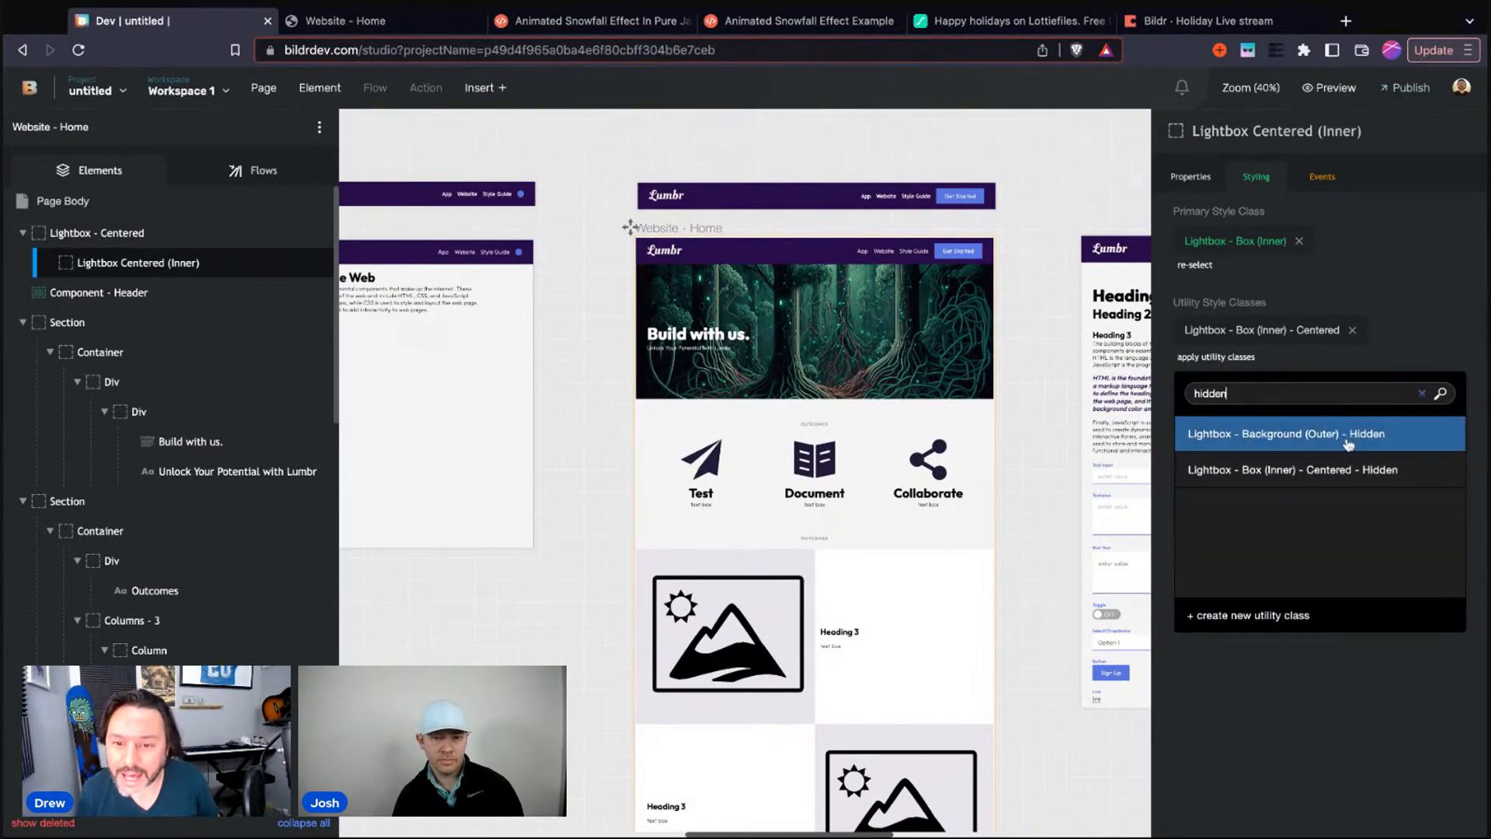
{"action": "left_click", "coordinate": [1352, 470]}
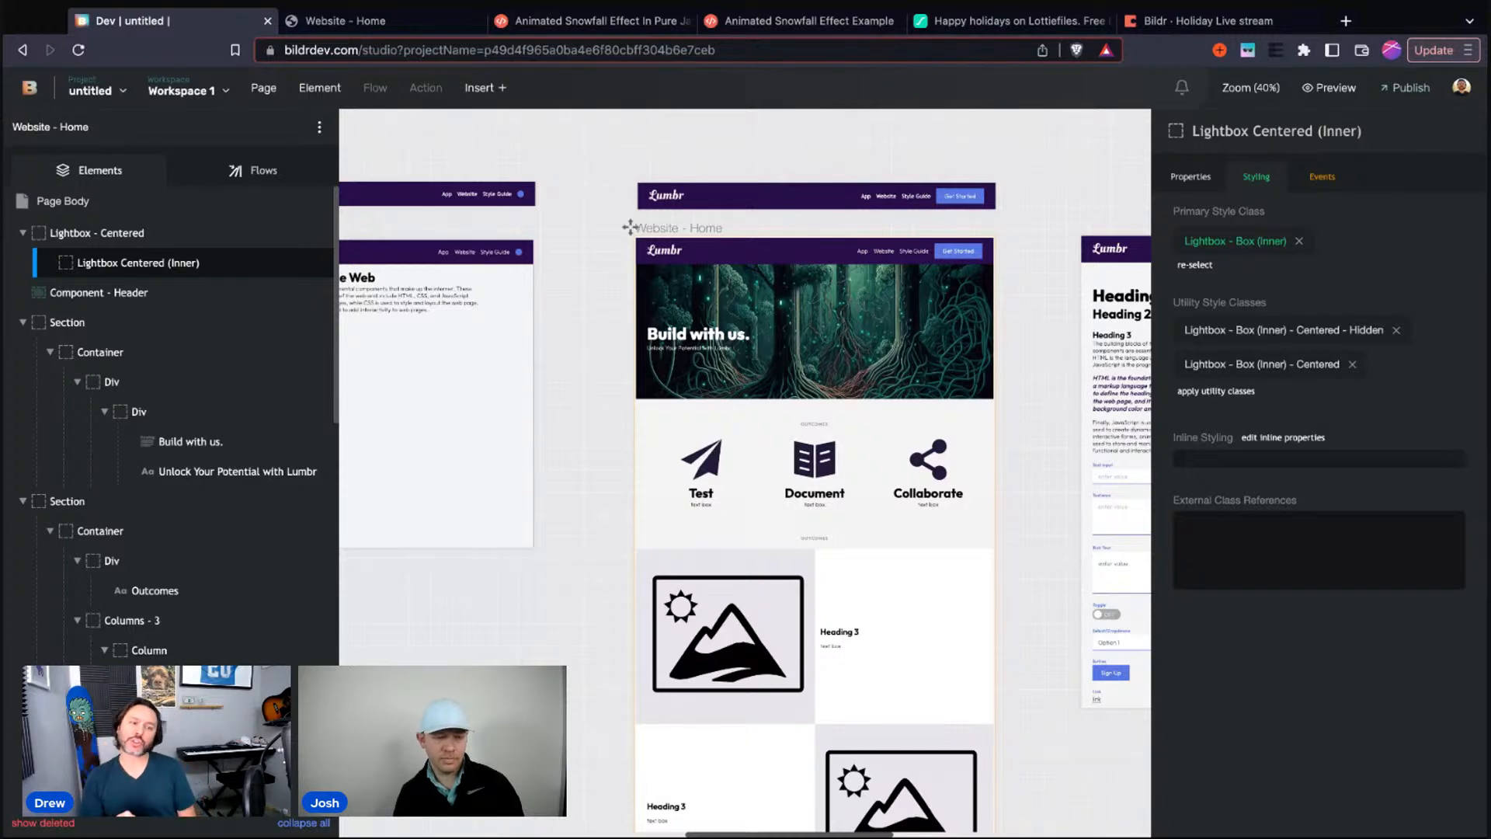
Create a new flow on the Website - Home page named Hide - Holiday Popup
{"action": "left_click", "coordinate": [256, 171]}
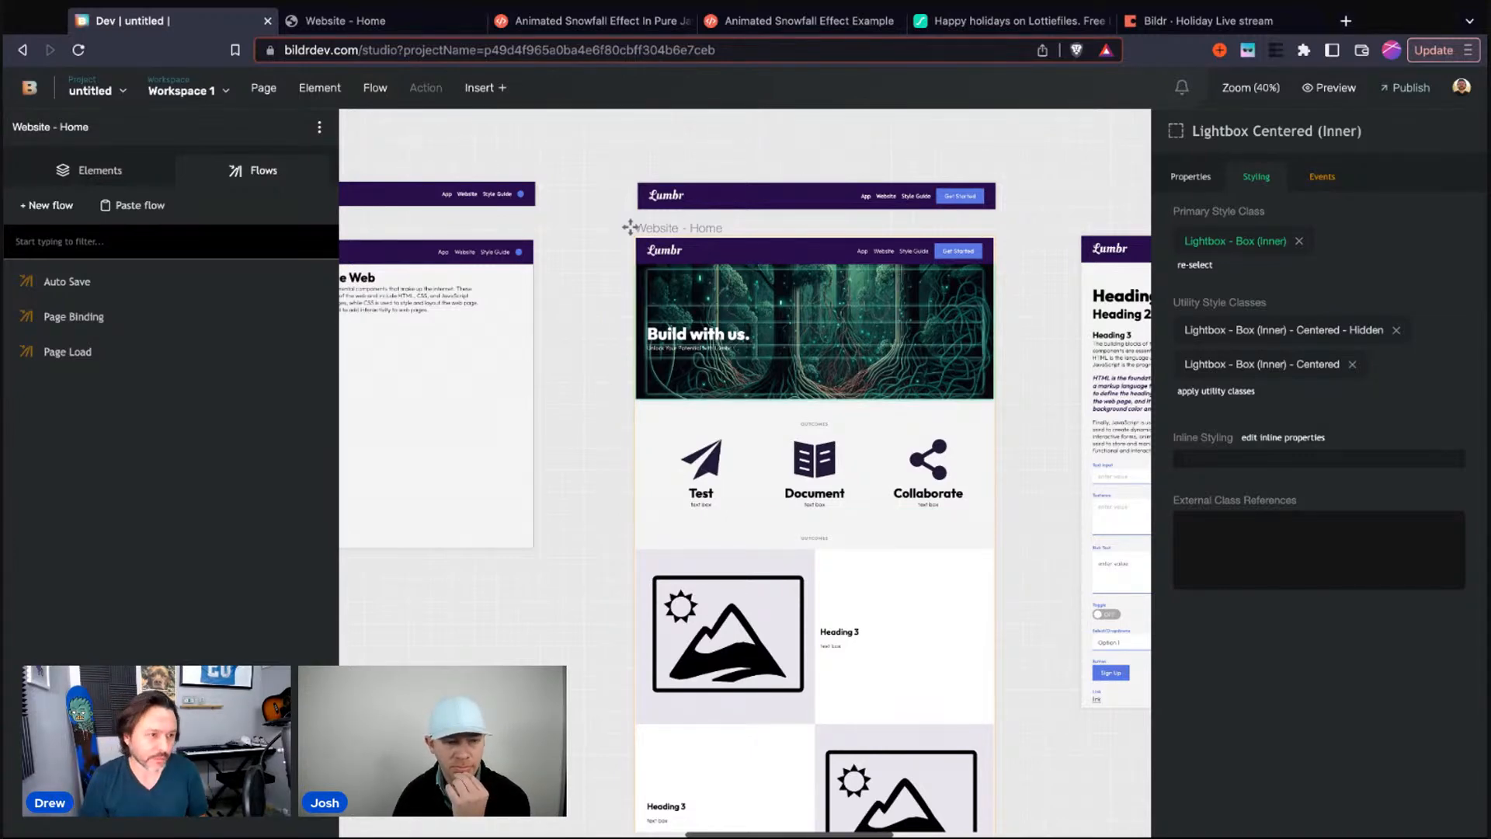
{"action": "left_click", "coordinate": [698, 335]}
{"action": "left_click", "coordinate": [208, 182]}
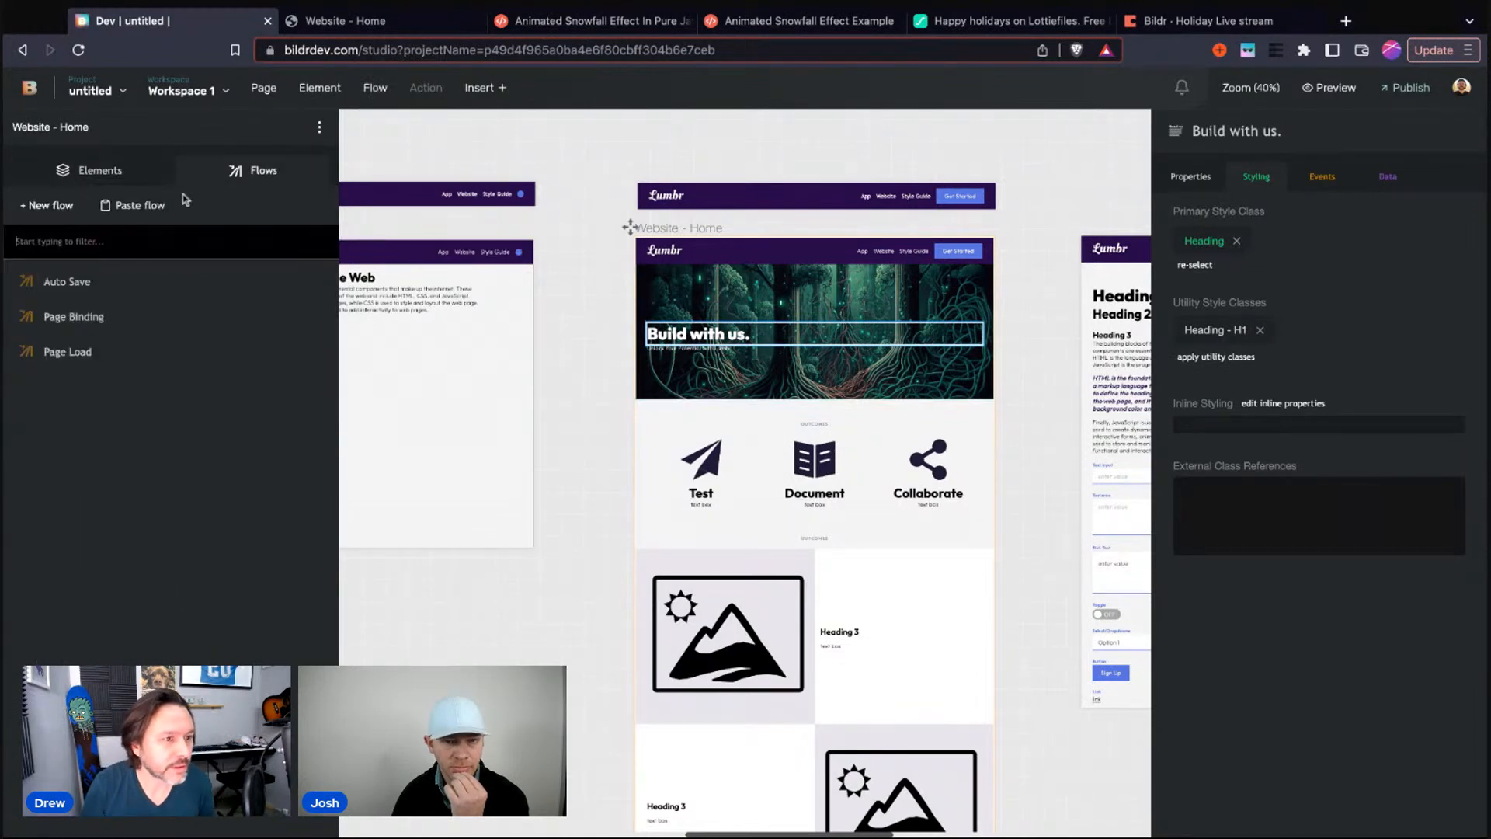
{"action": "left_click", "coordinate": [62, 206]}
{"action": "type", "text": "Hd"}
{"action": "key", "text": "BackSpace"}
{"action": "type", "text": "ide"}
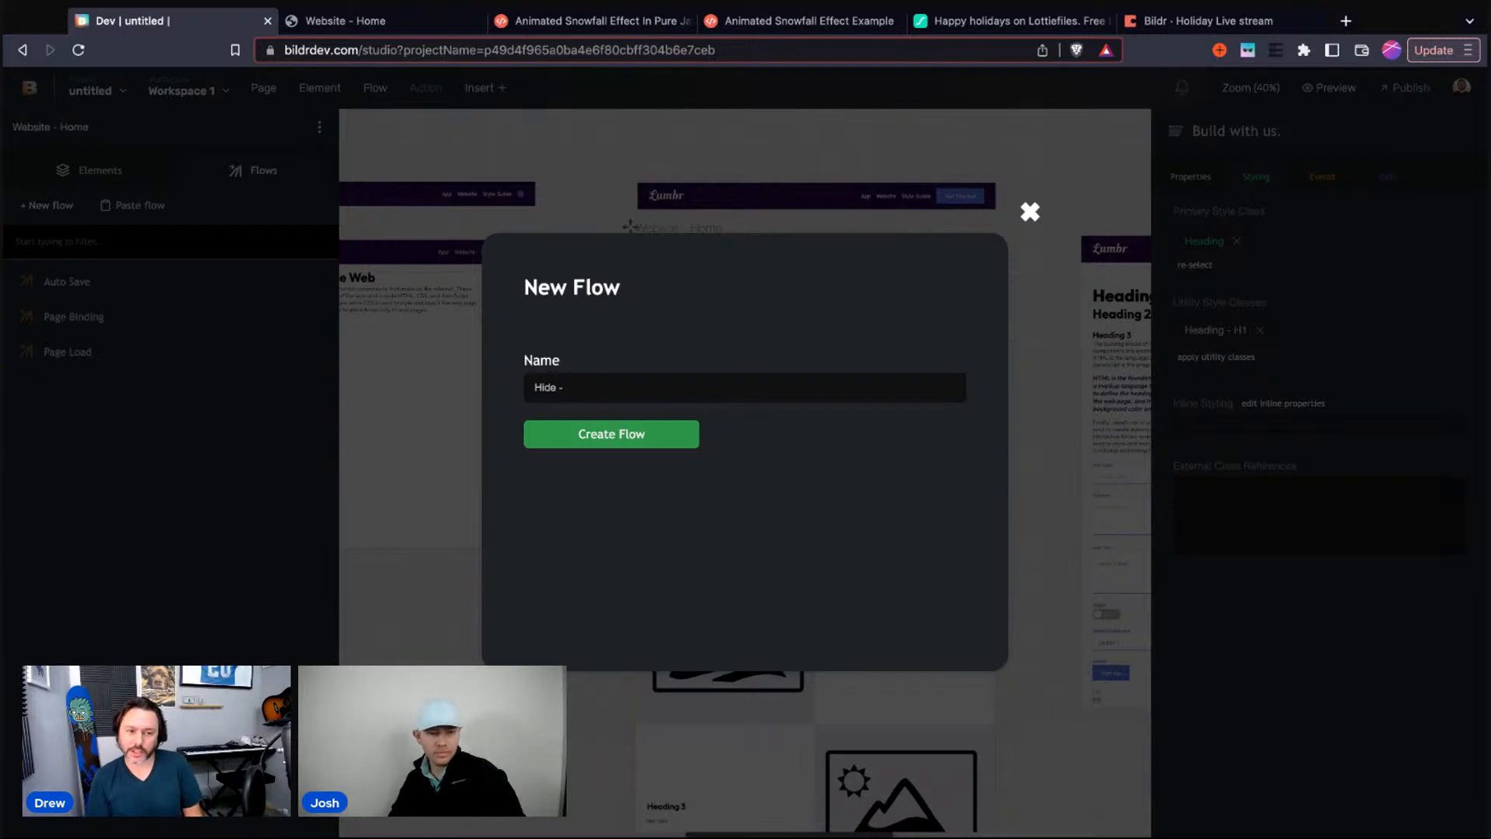
{"action": "type", "text": "- He"}
{"action": "key", "text": "BackSpace"}
{"action": "key", "text": "BackSpace"}
{"action": "type", "text": "Holiday Popup"}
{"action": "key", "text": "Return"}
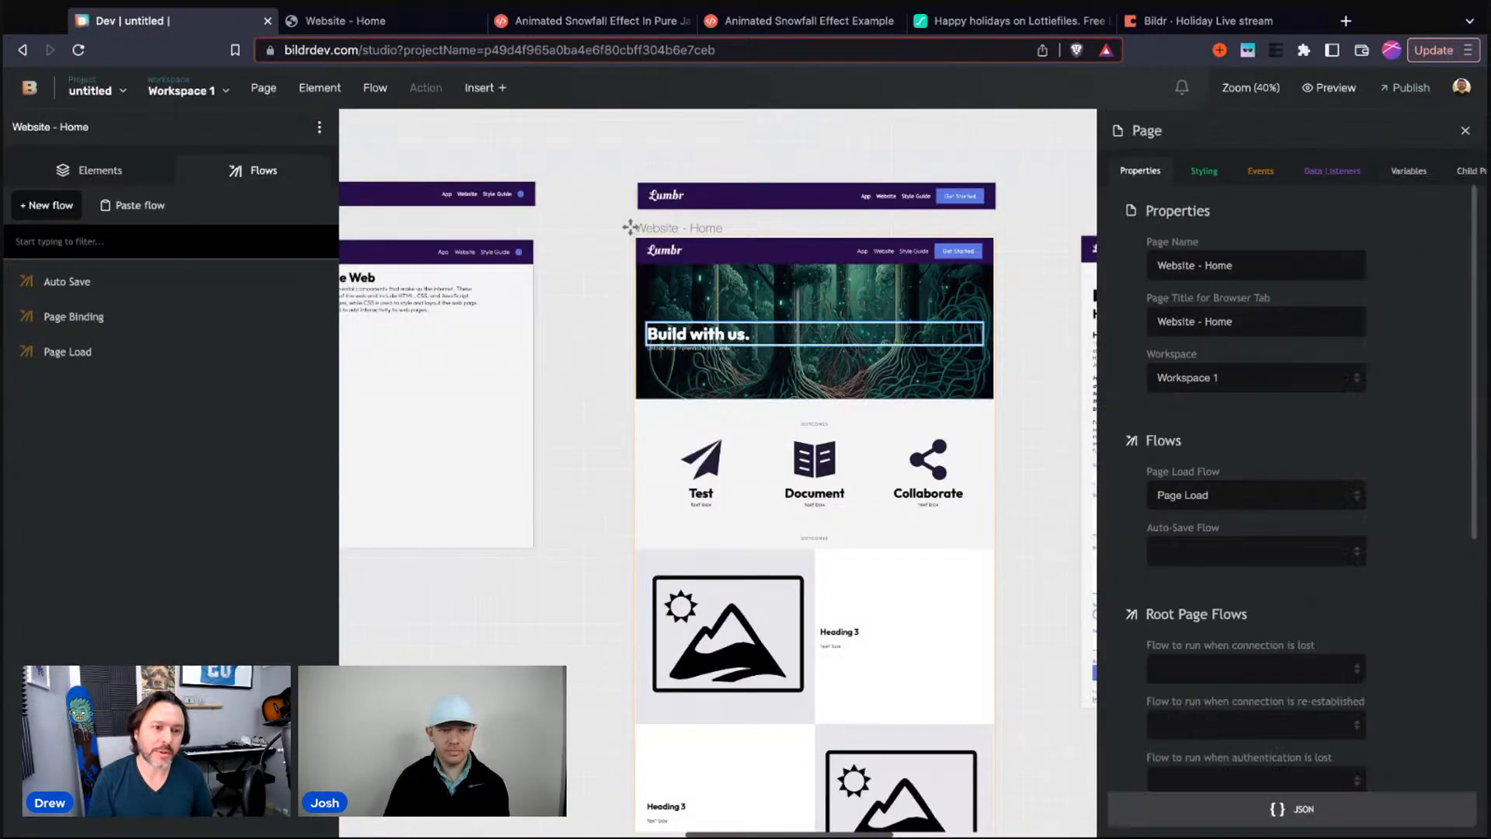
Create a second flow on the page named Show - Holiday Popup
{"action": "left_click", "coordinate": [27, 206]}
{"action": "type", "text": "Show - Holiday Popup"}
{"action": "key", "text": "Return"}
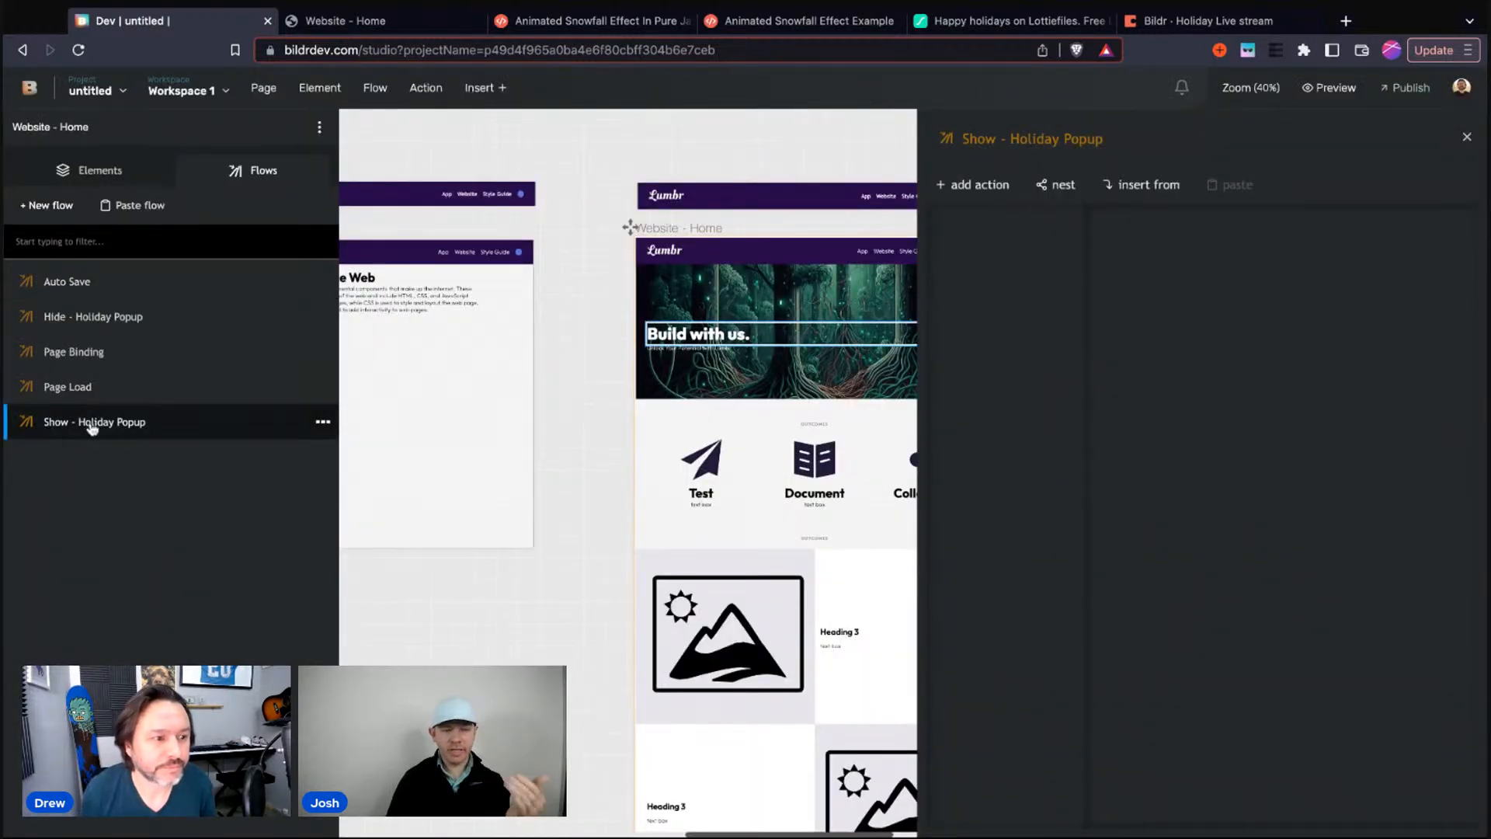
Add a Remove Style Class action to the Show - Holiday Popup flow that removes Lightbox - Background (Outer) - Hidden from Lightbox - Centered
{"action": "left_click", "coordinate": [979, 187]}
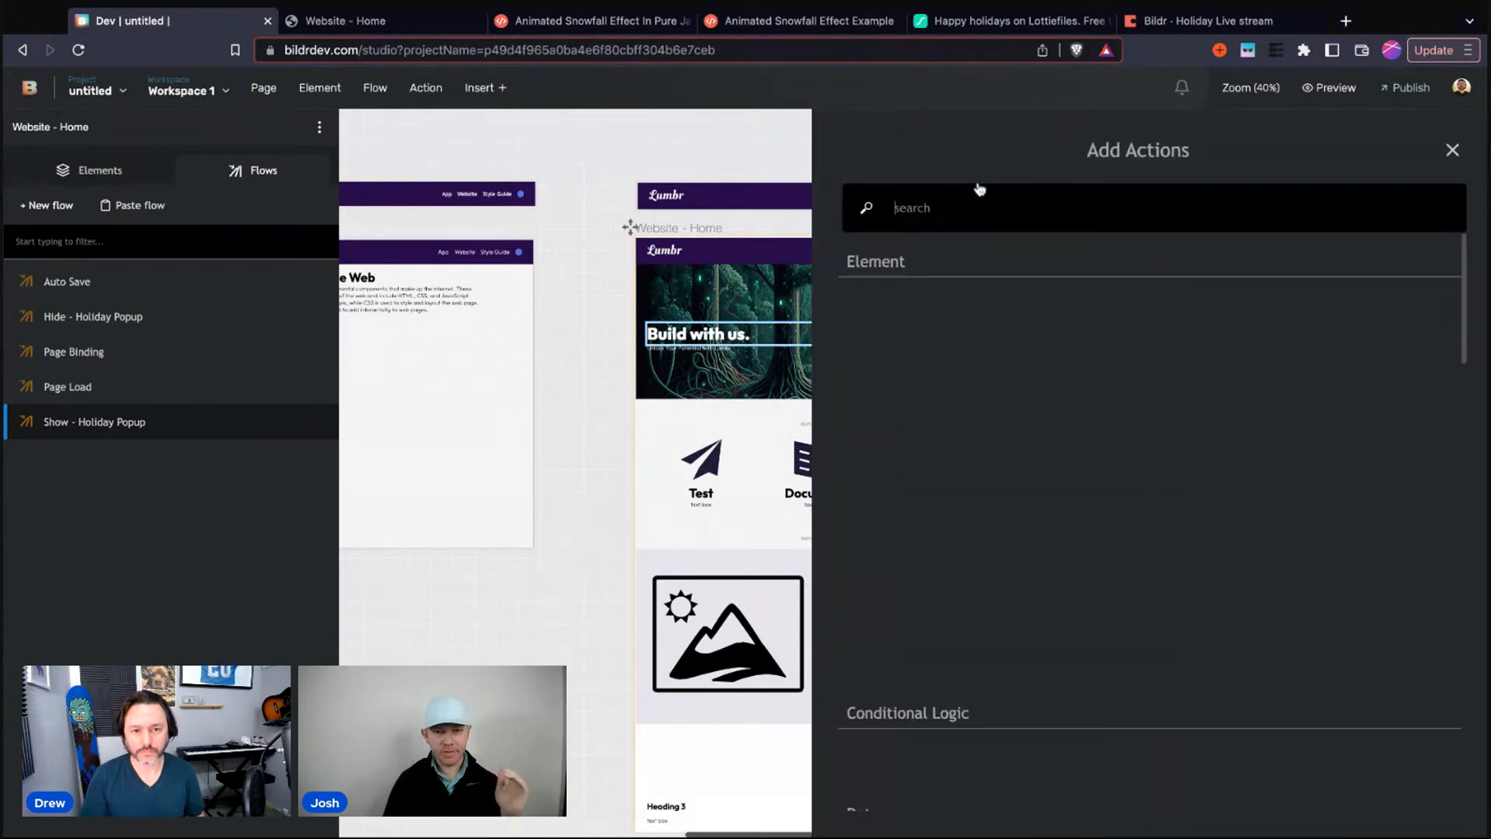
{"action": "type", "text": "remove"}
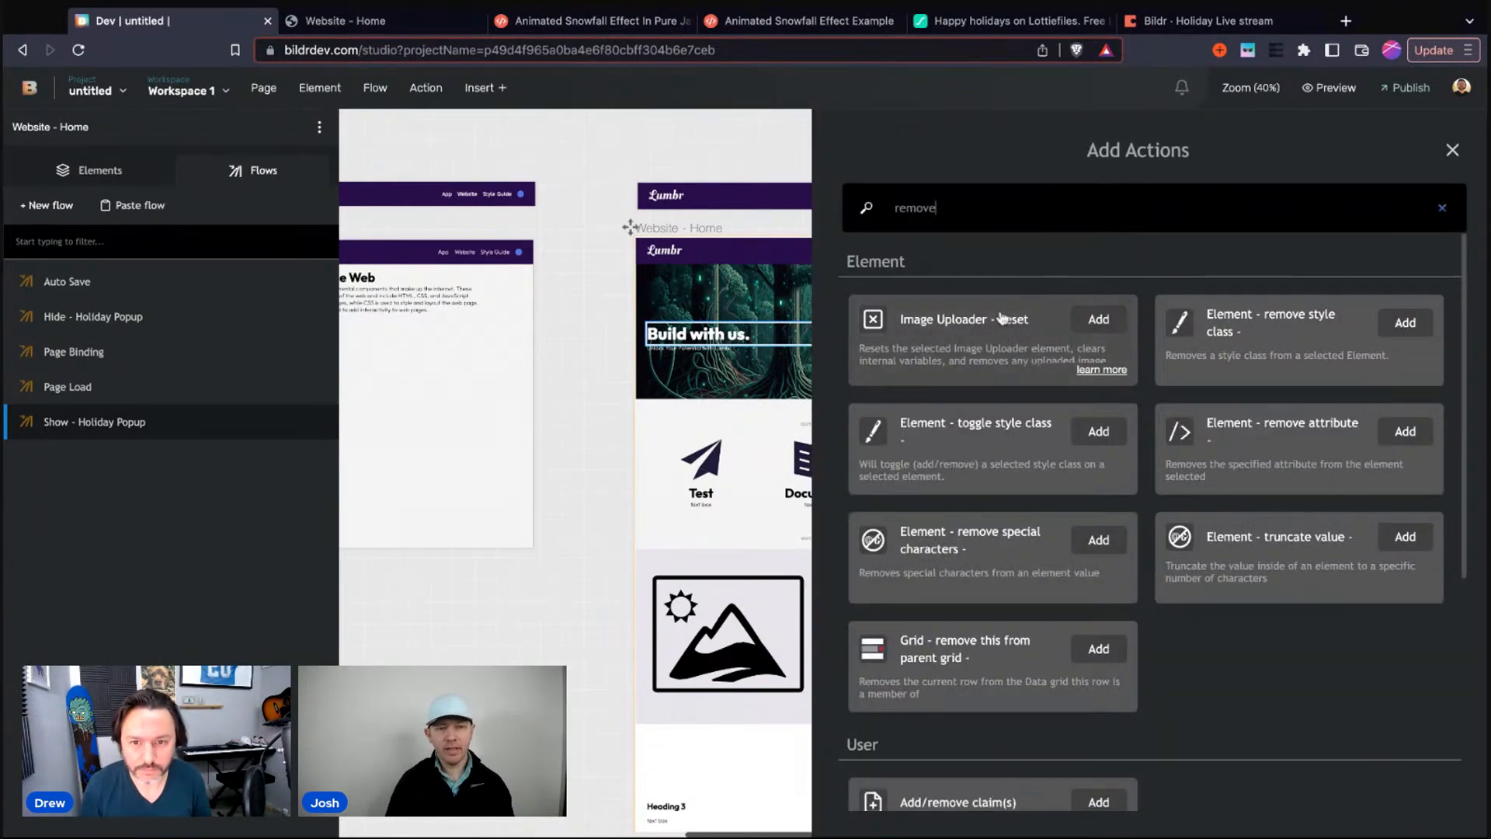
{"action": "type", "text": " class"}
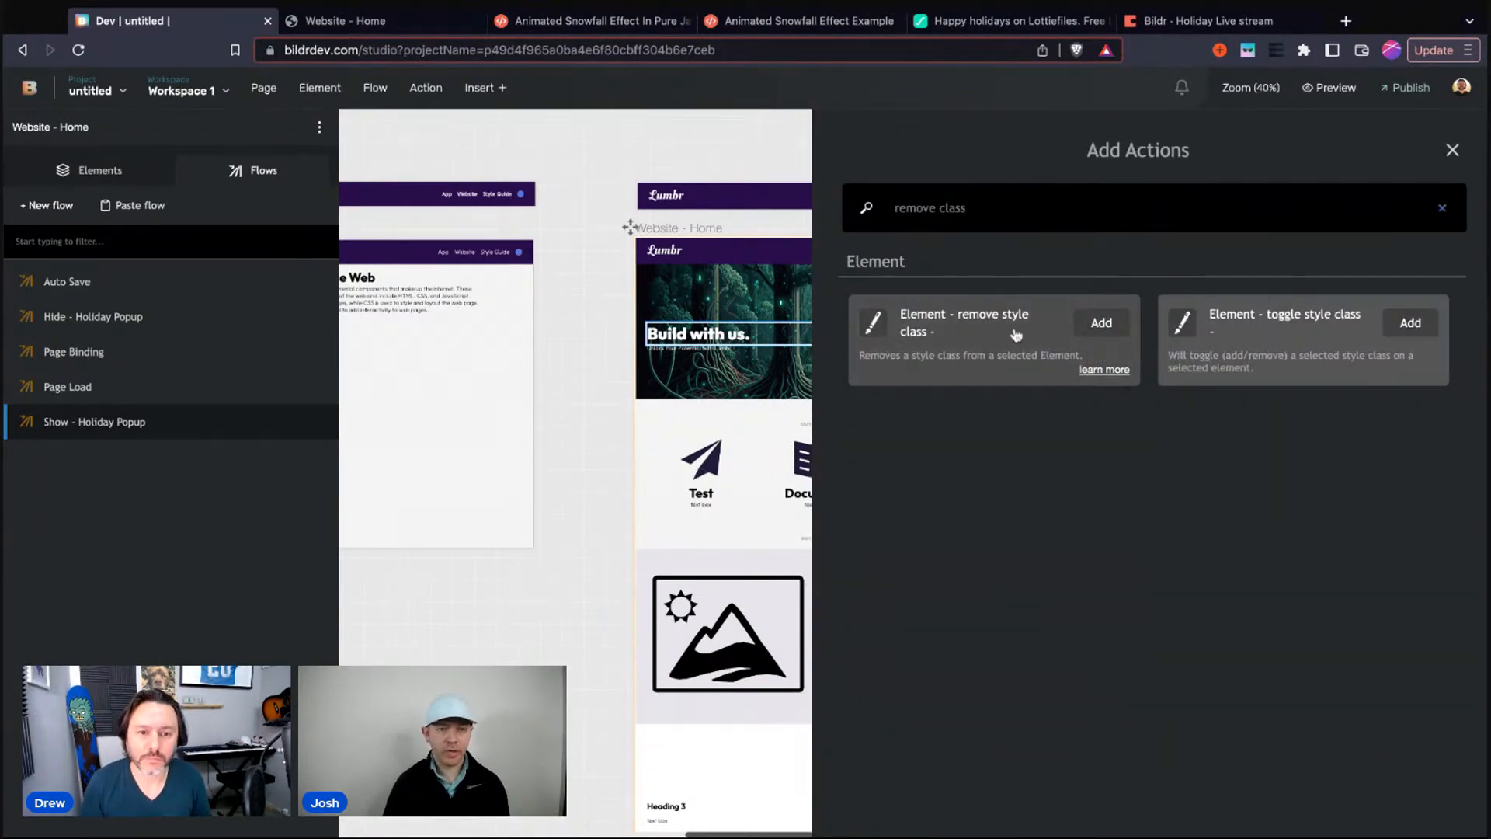
{"action": "left_click", "coordinate": [1016, 336]}
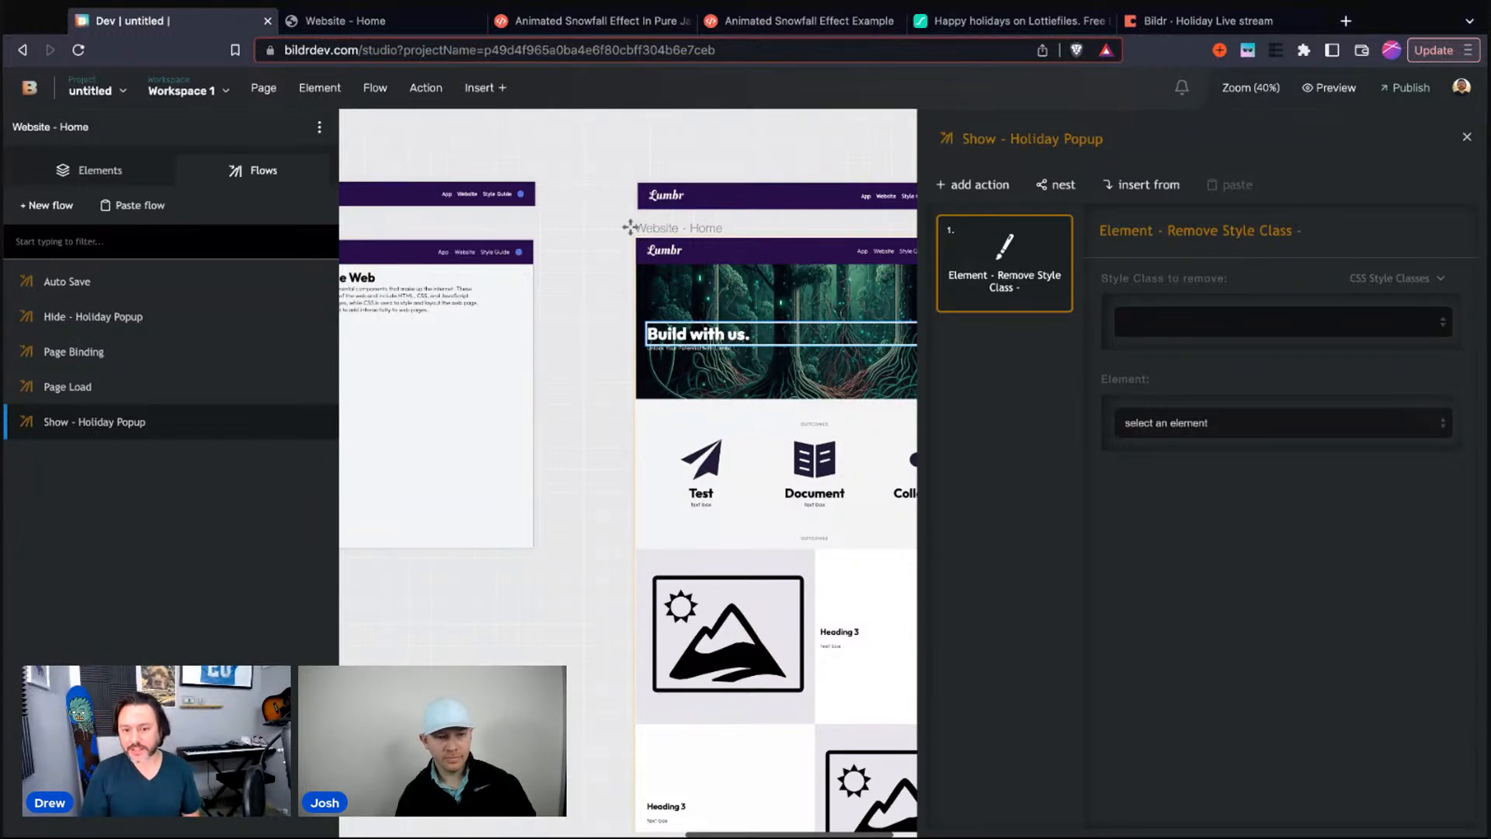
{"action": "left_click", "coordinate": [1222, 423]}
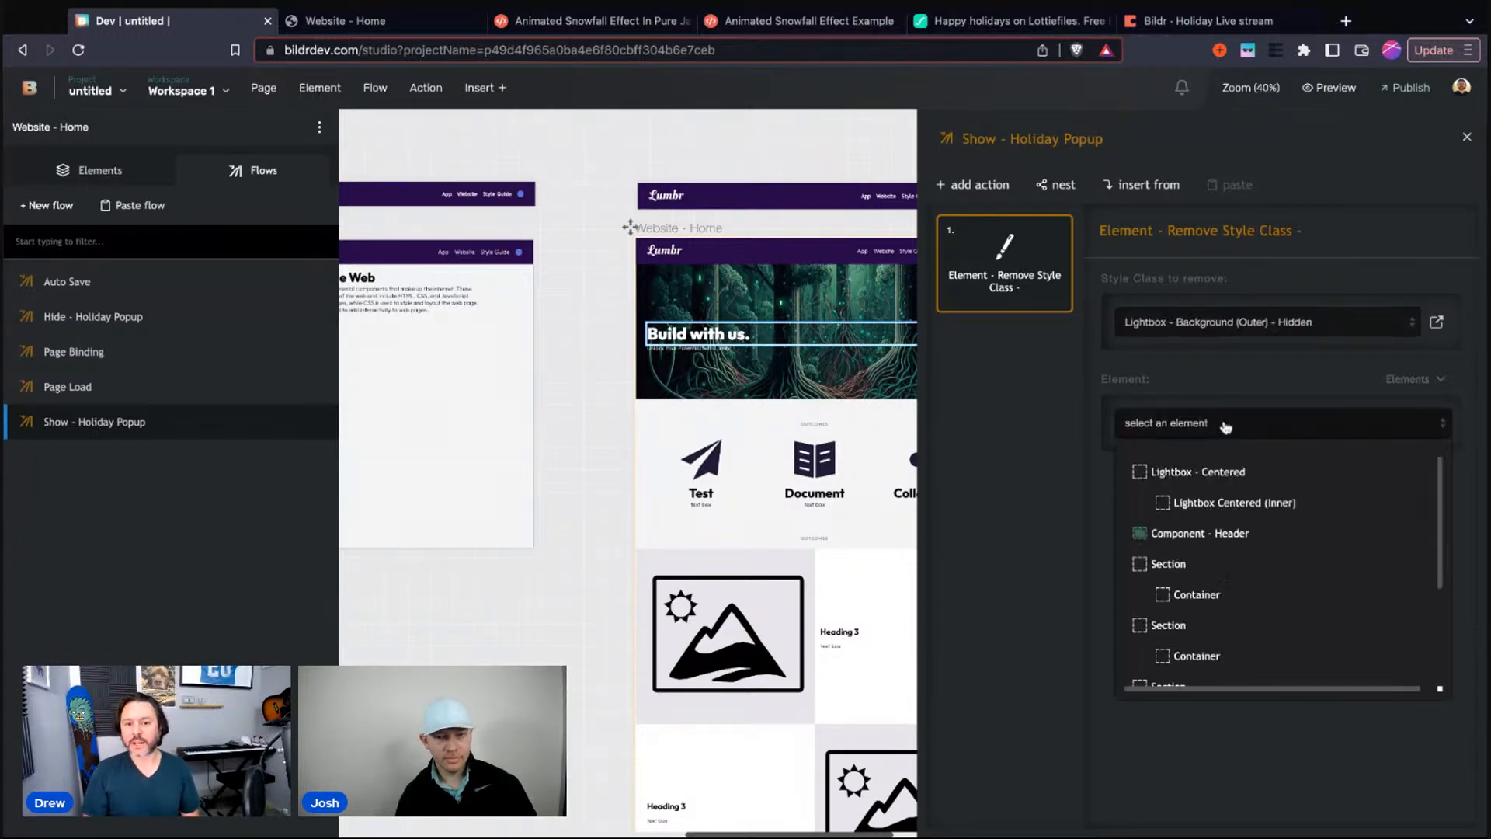
{"action": "left_click", "coordinate": [1227, 476]}
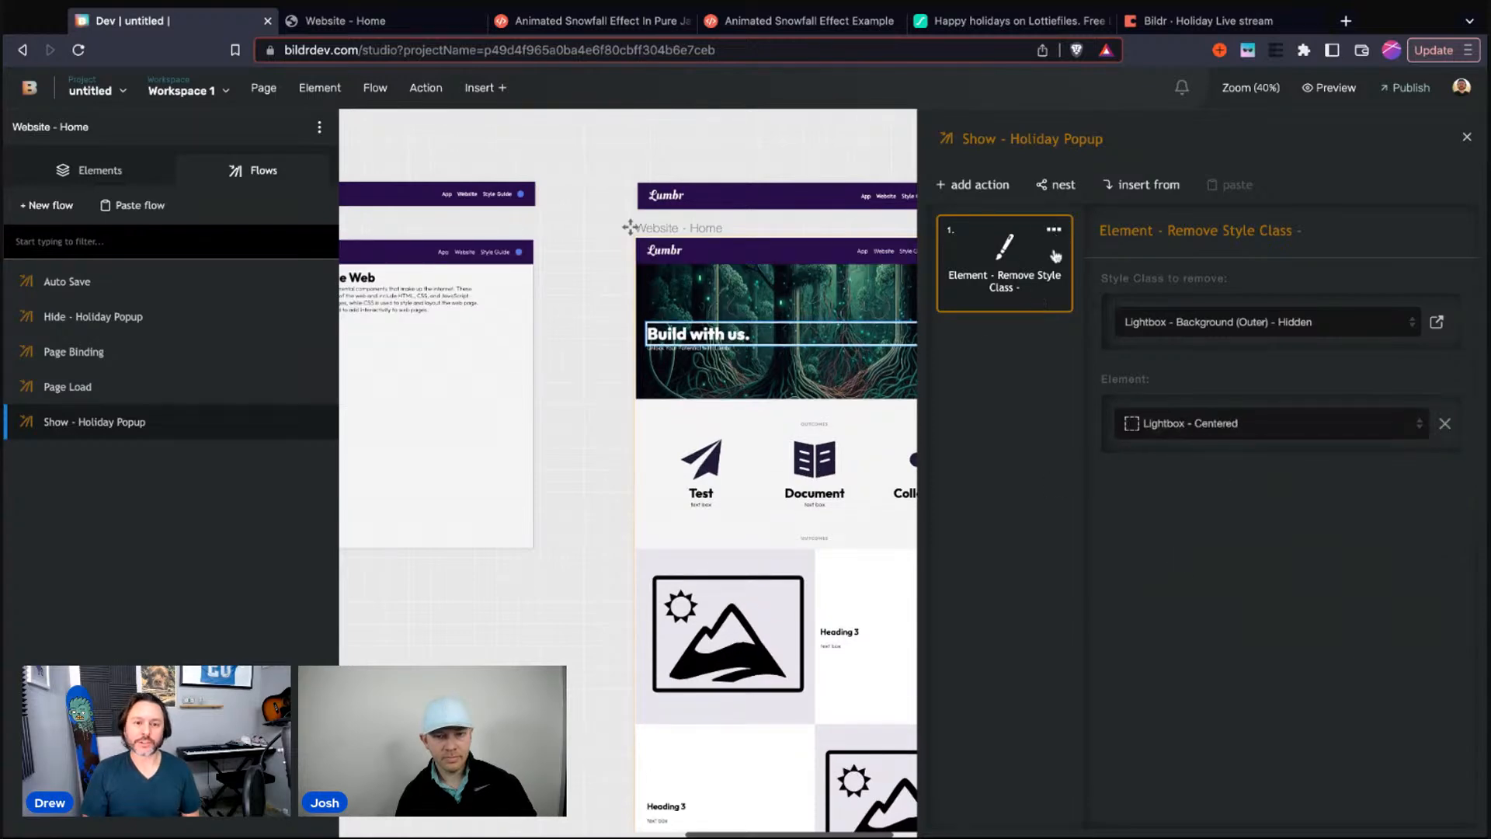
Duplicate the Remove Style Class action and set the copy to remove Lightbox - Box (Inner) - Centered - Hidden from Lightbox Centered (Inner)
{"action": "left_click", "coordinate": [1058, 231]}
{"action": "left_click", "coordinate": [1017, 299]}
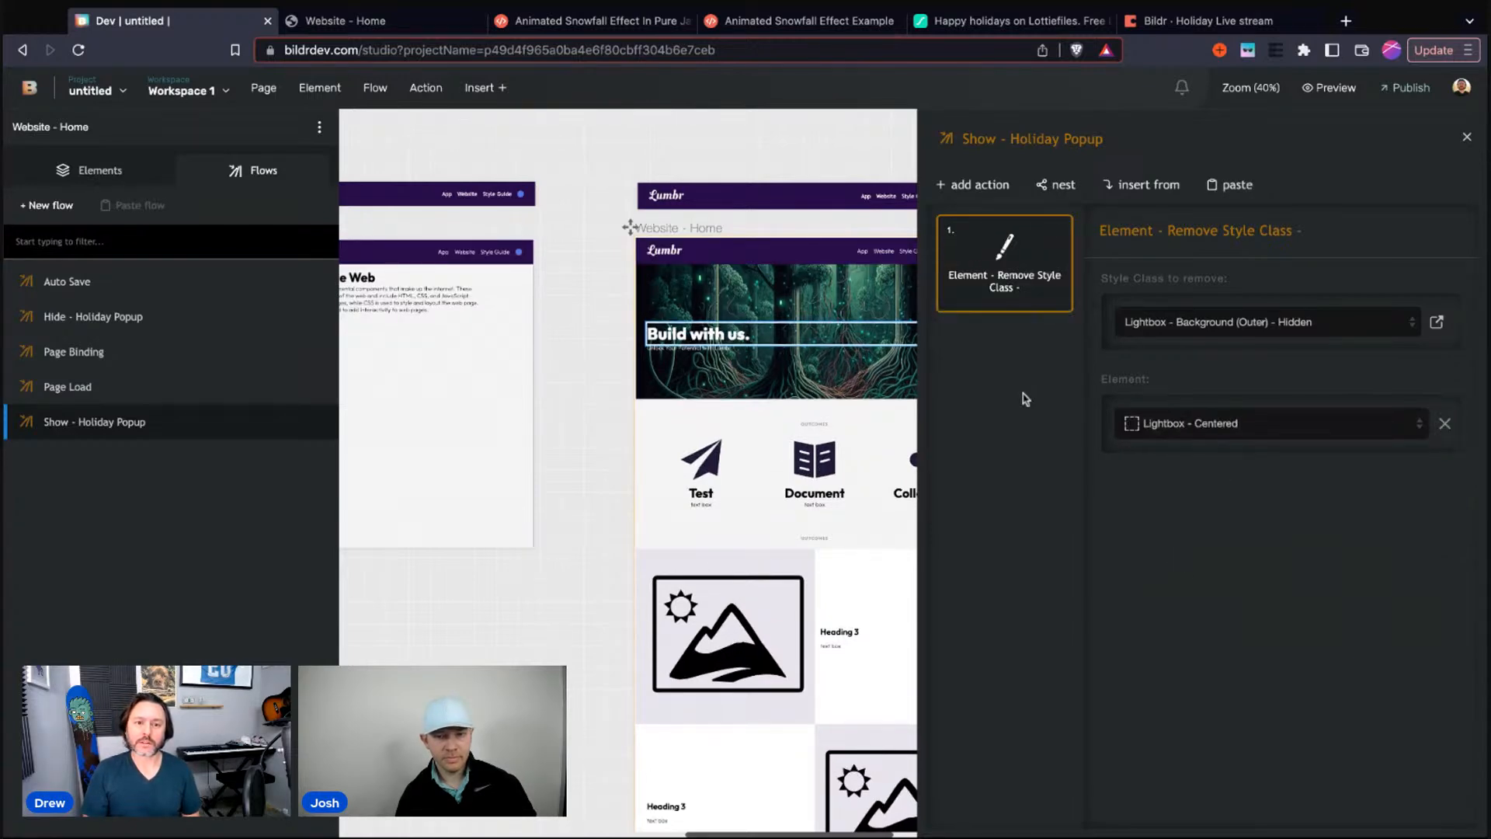
{"action": "left_click", "coordinate": [1245, 328]}
{"action": "left_click", "coordinate": [1245, 428]}
{"action": "left_click", "coordinate": [1253, 504]}
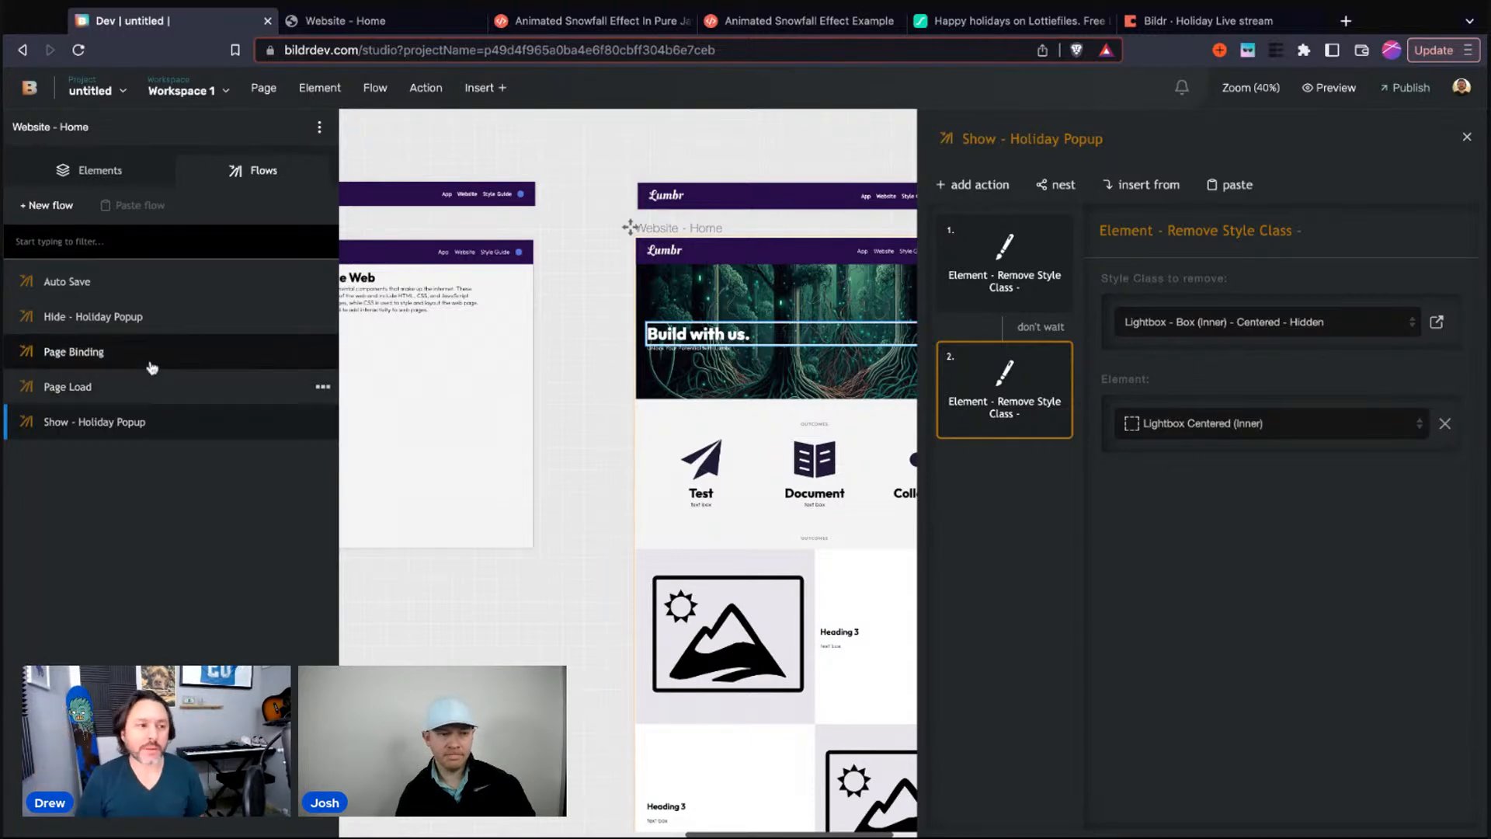
Add an Add Style Class action to the Hide - Holiday Popup flow that applies Lightbox - Background (Outer) - Hidden to Lightbox - Centered
{"action": "left_click", "coordinate": [103, 329]}
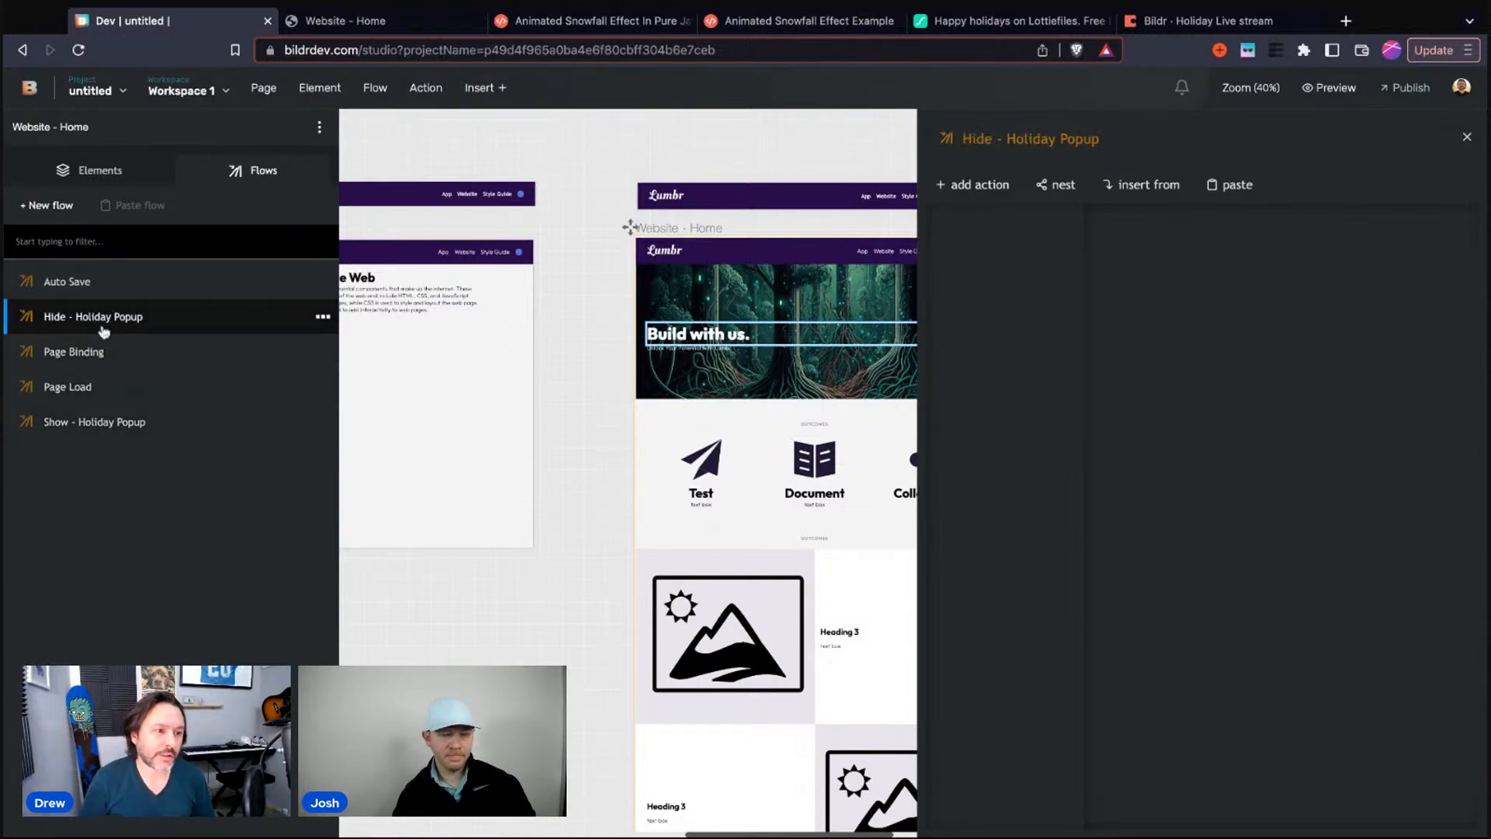
{"action": "left_click", "coordinate": [977, 188]}
{"action": "type", "text": "add class"}
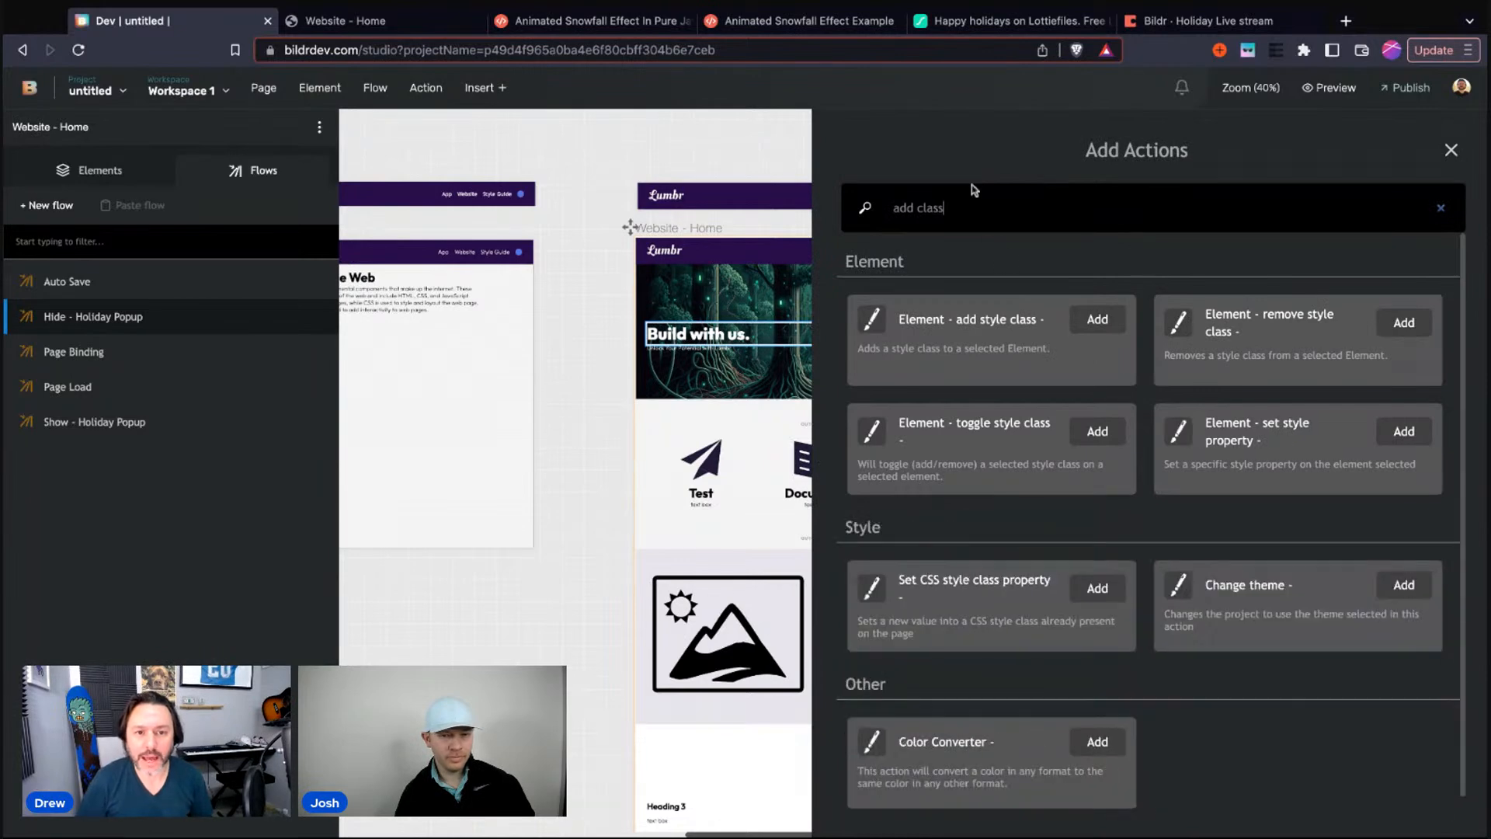
{"action": "left_click", "coordinate": [983, 319]}
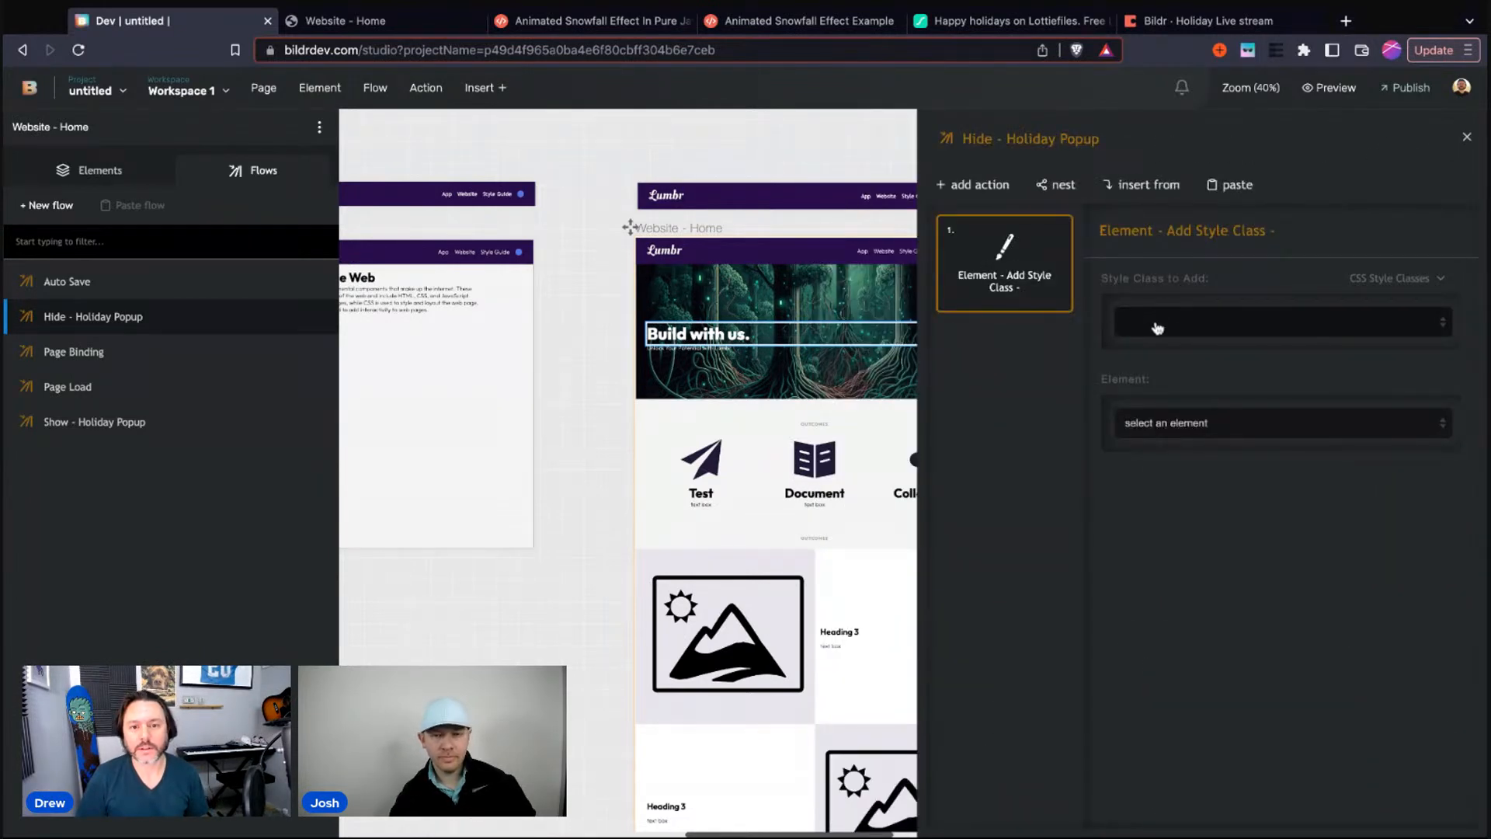
{"action": "left_click", "coordinate": [1206, 425]}
{"action": "left_click", "coordinate": [1245, 485]}
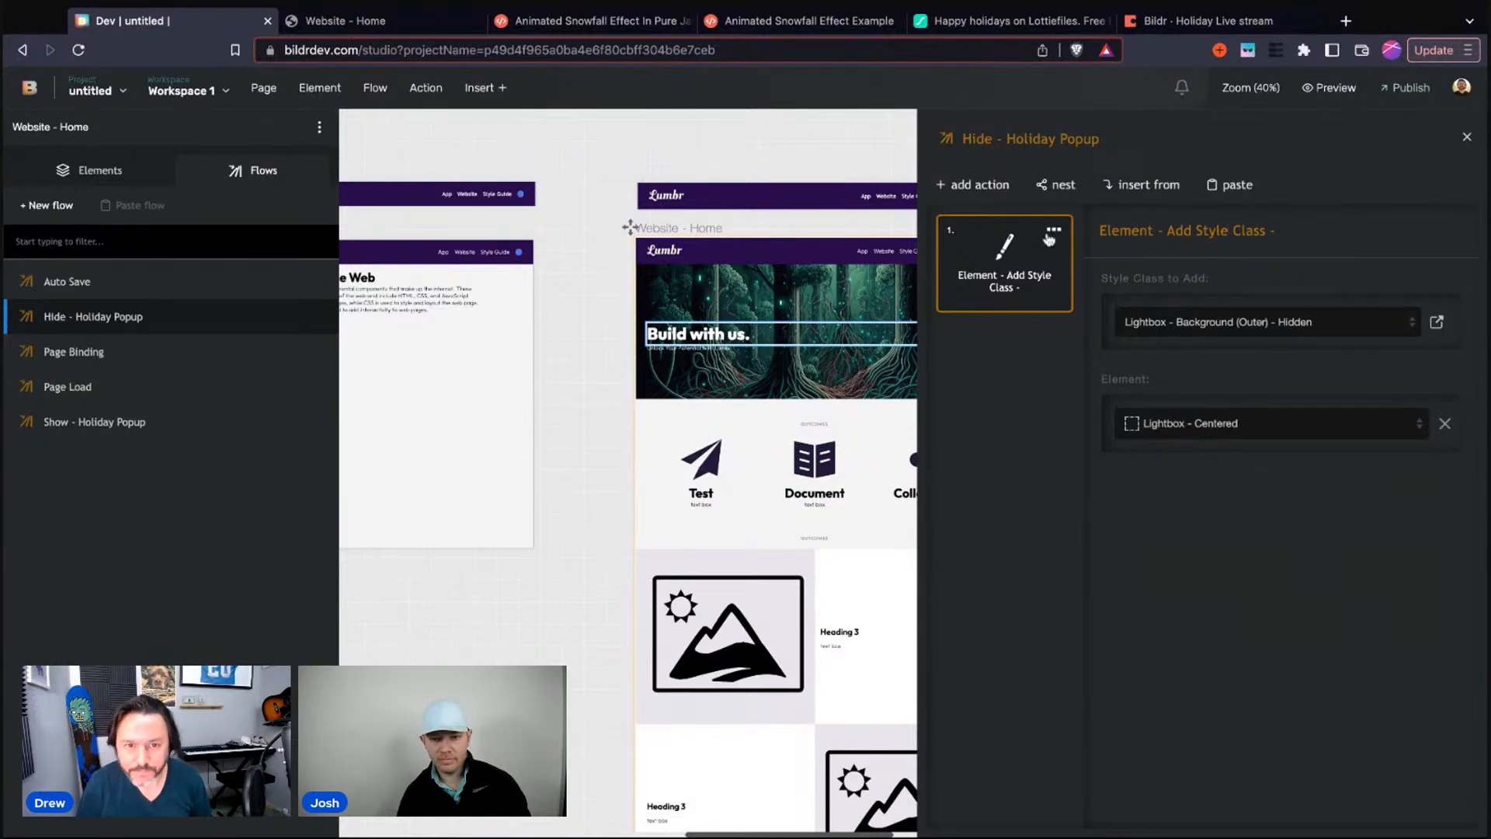
Duplicate the Add Style Class action in the Hide flow and retarget the copy to the inner box's Hidden class and Lightbox Centered (Inner)
{"action": "left_click", "coordinate": [1053, 234]}
{"action": "left_click", "coordinate": [1010, 299]}
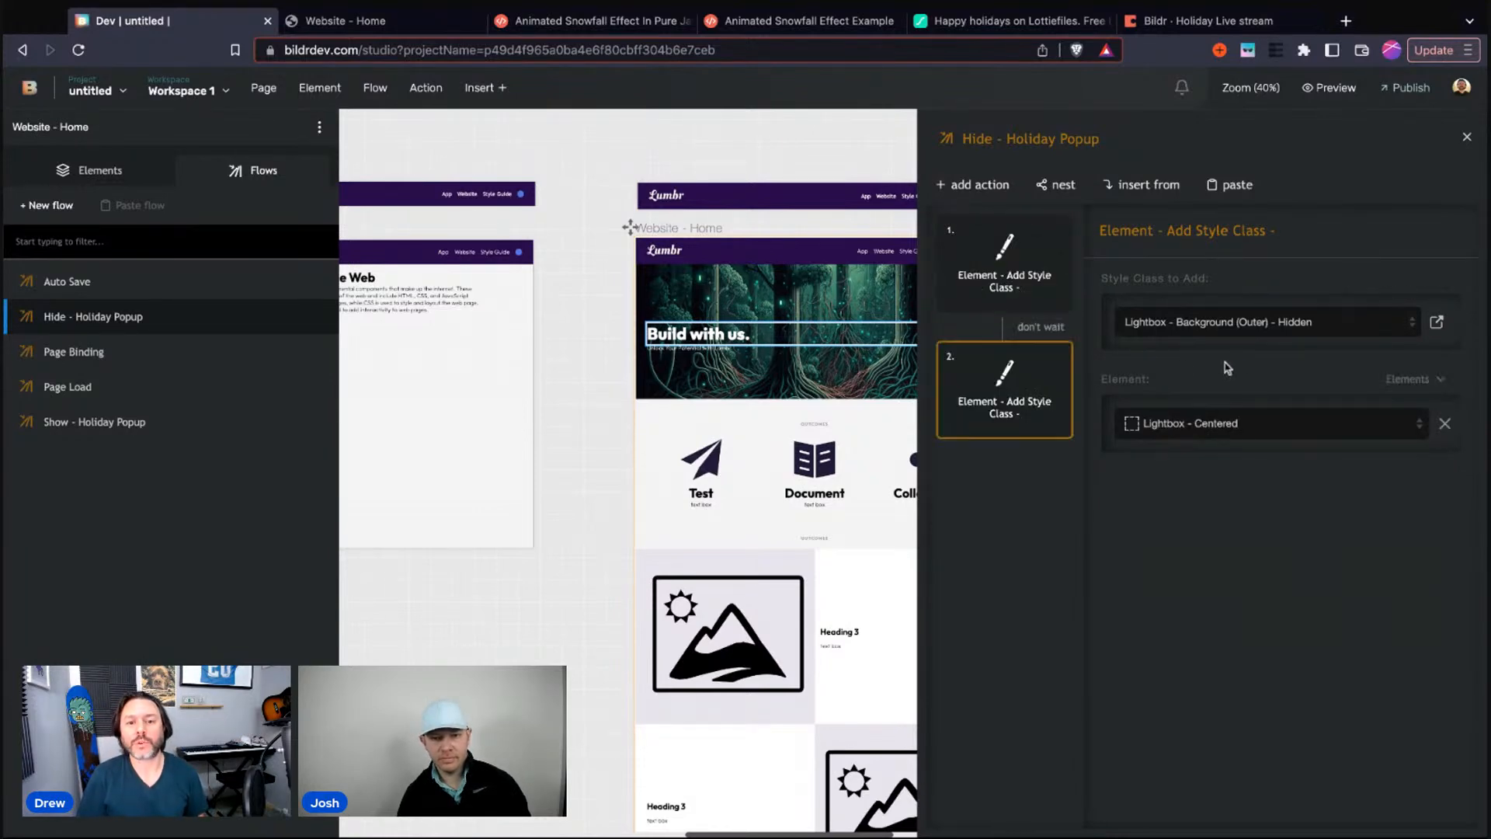
{"action": "left_click", "coordinate": [1253, 328]}
{"action": "left_click", "coordinate": [1241, 437]}
{"action": "left_click", "coordinate": [1237, 507]}
{"action": "left_click", "coordinate": [777, 365]}
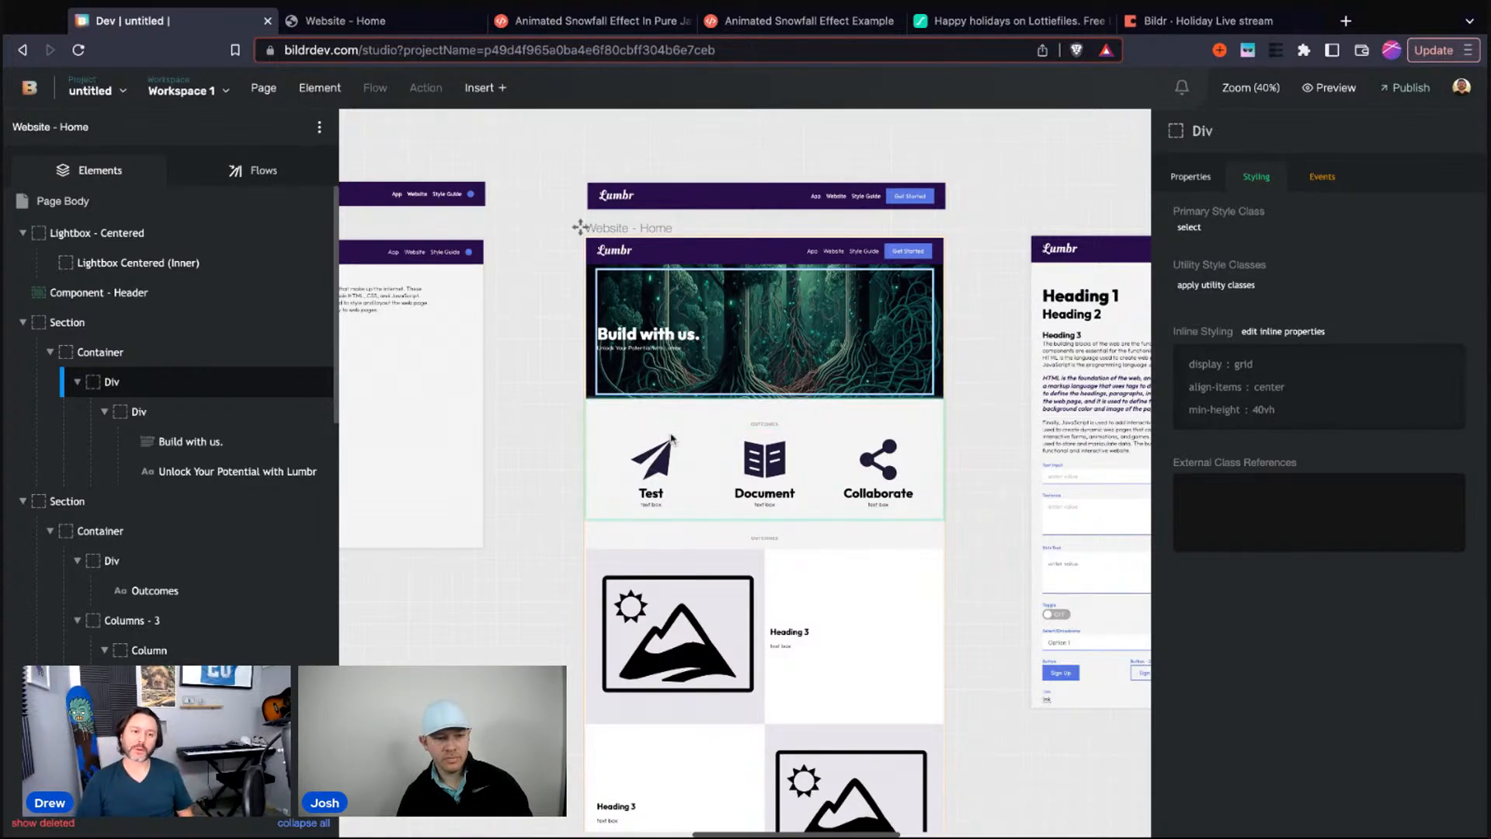
Examine the contents of the Page Load and Page Binding flows and the flows available for nesting
{"action": "left_click", "coordinate": [228, 174]}
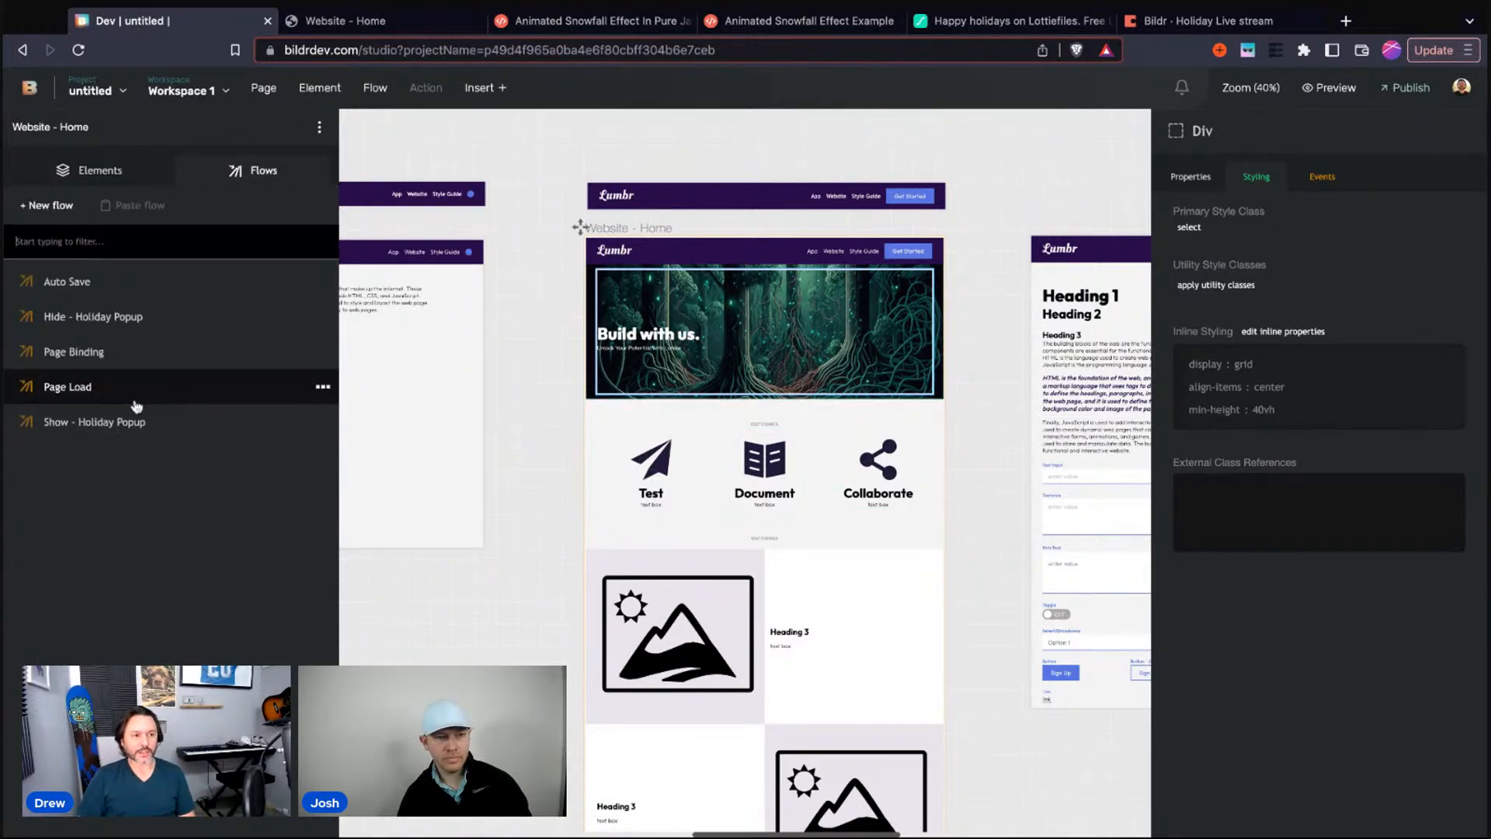
{"action": "left_click", "coordinate": [90, 387]}
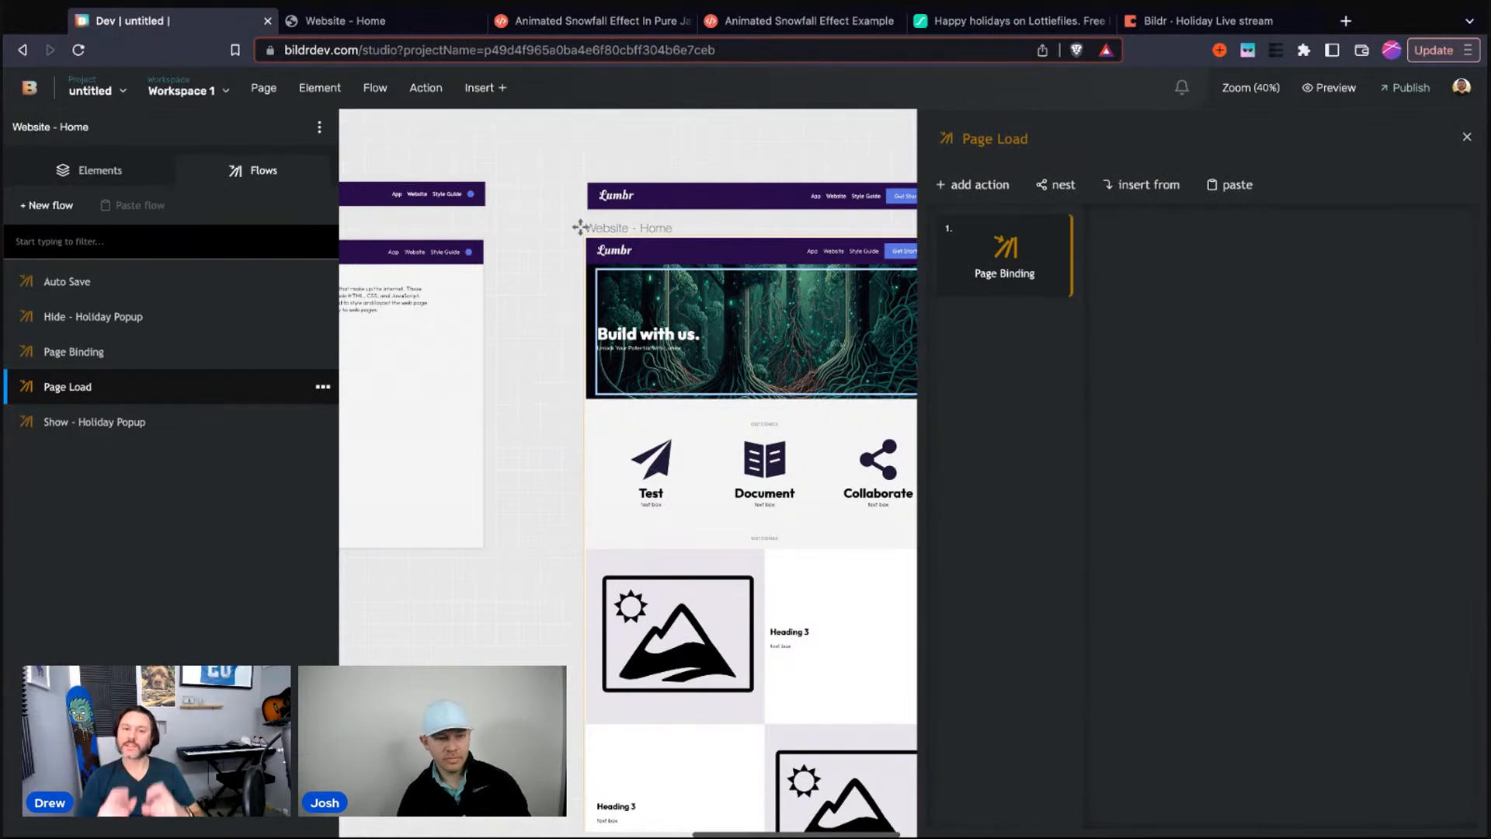
{"action": "left_click", "coordinate": [92, 359]}
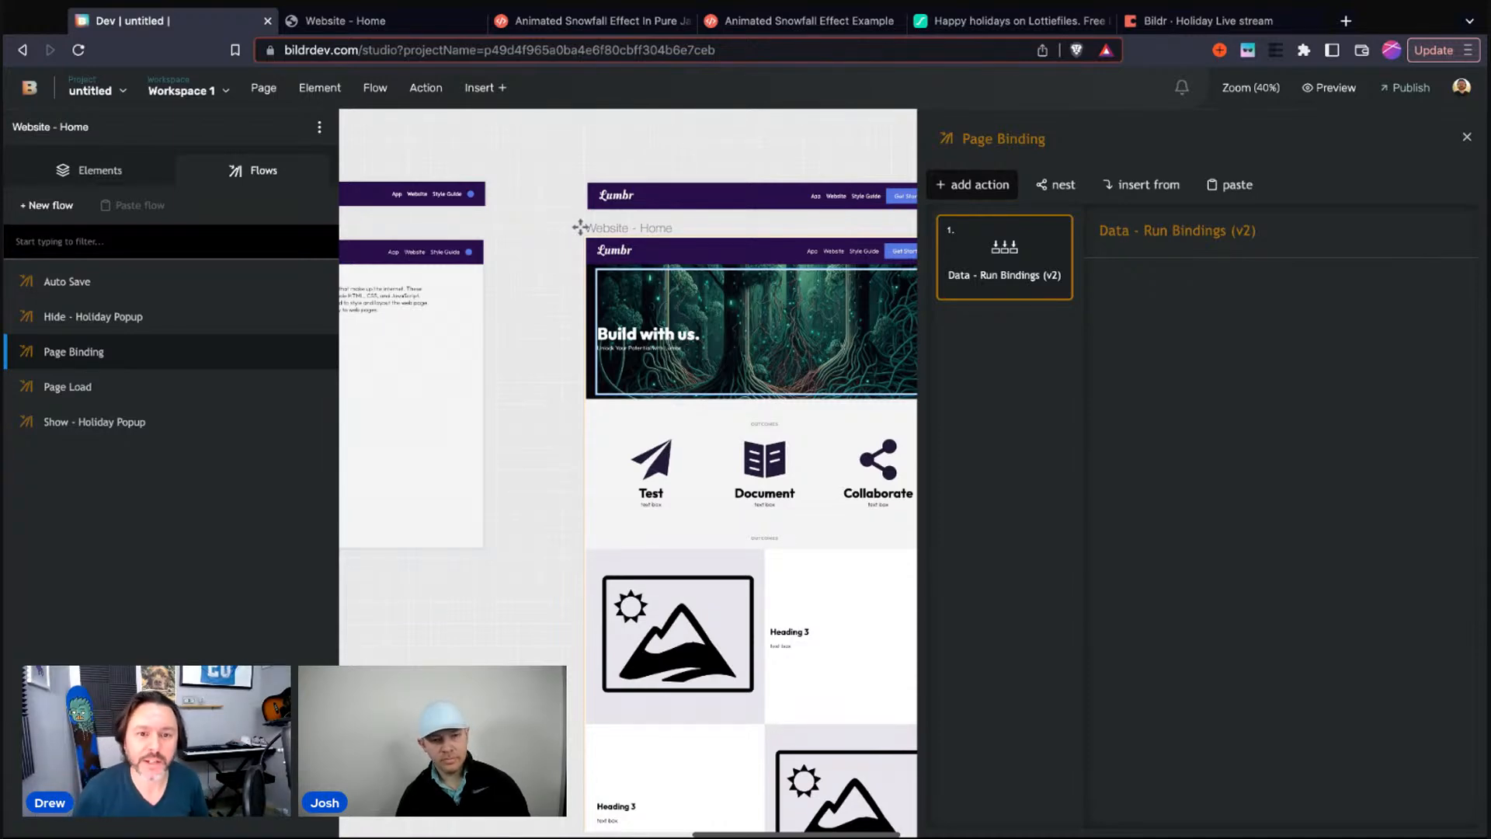
{"action": "left_click", "coordinate": [1062, 186]}
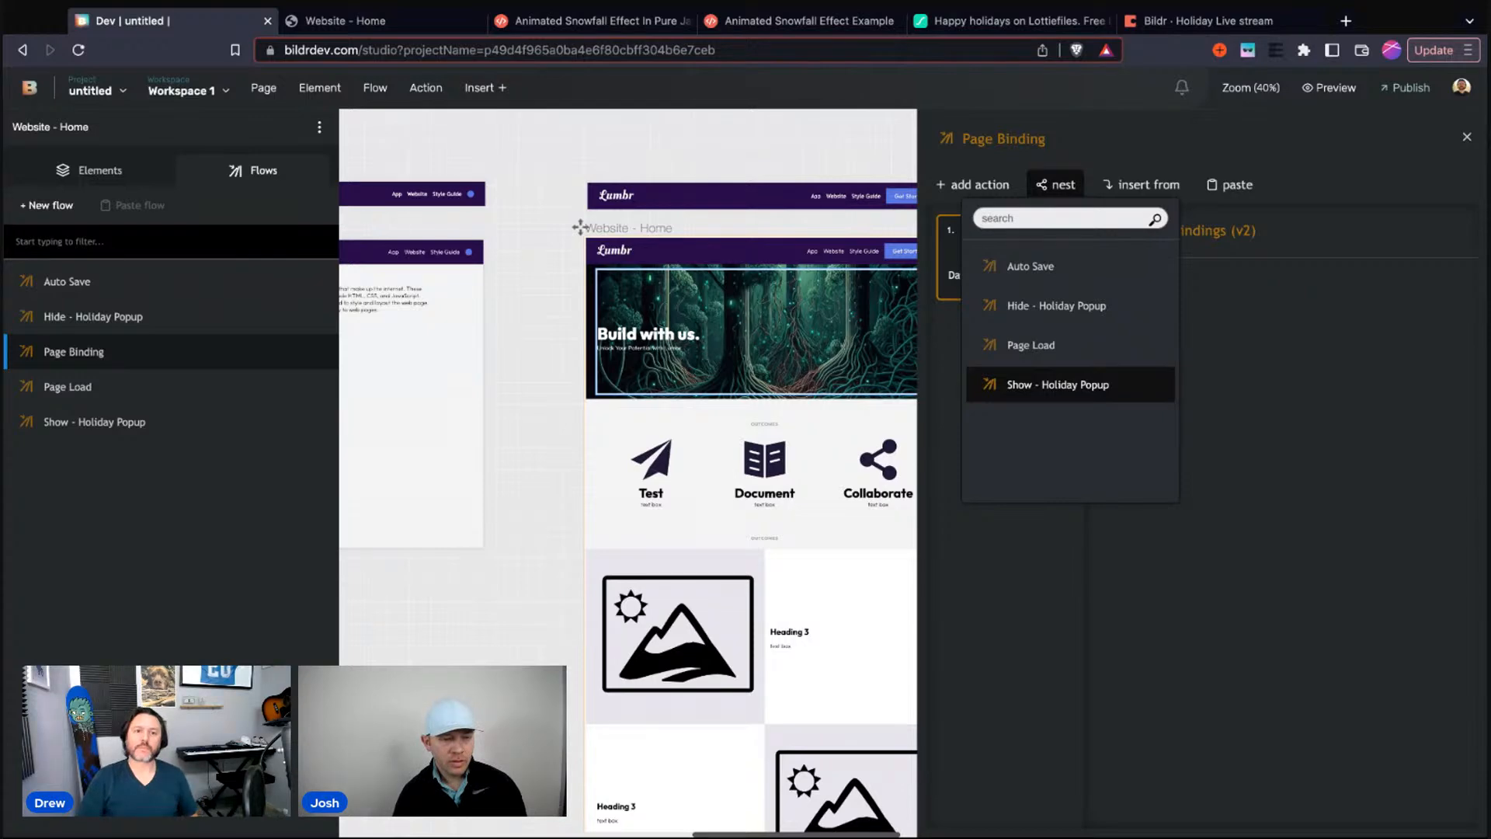
Nest the Show - Holiday Popup flow in the Page Load flow and place it before Page Binding
{"action": "left_click", "coordinate": [74, 388]}
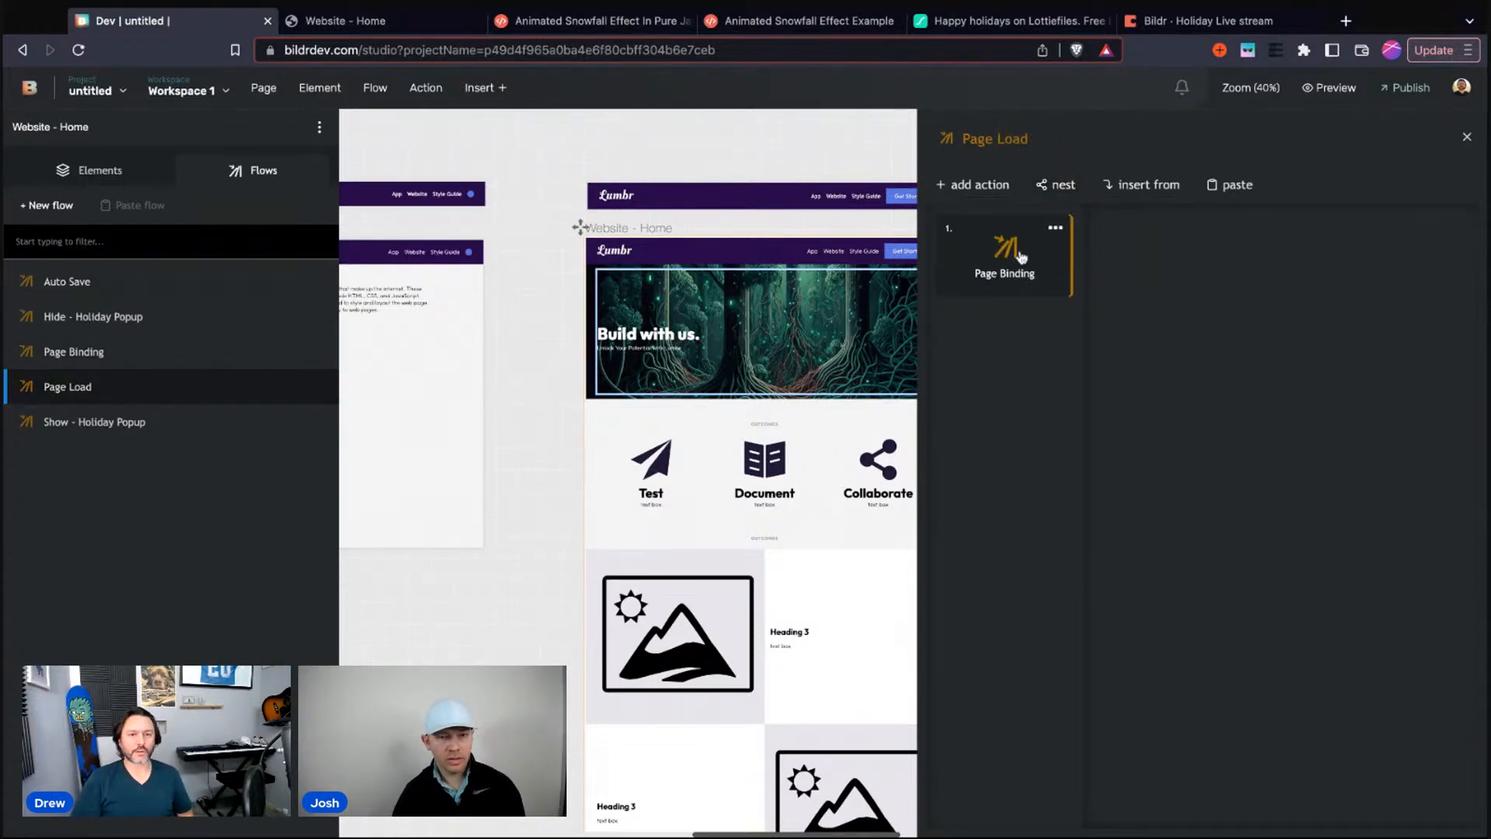
{"action": "left_click", "coordinate": [1064, 186]}
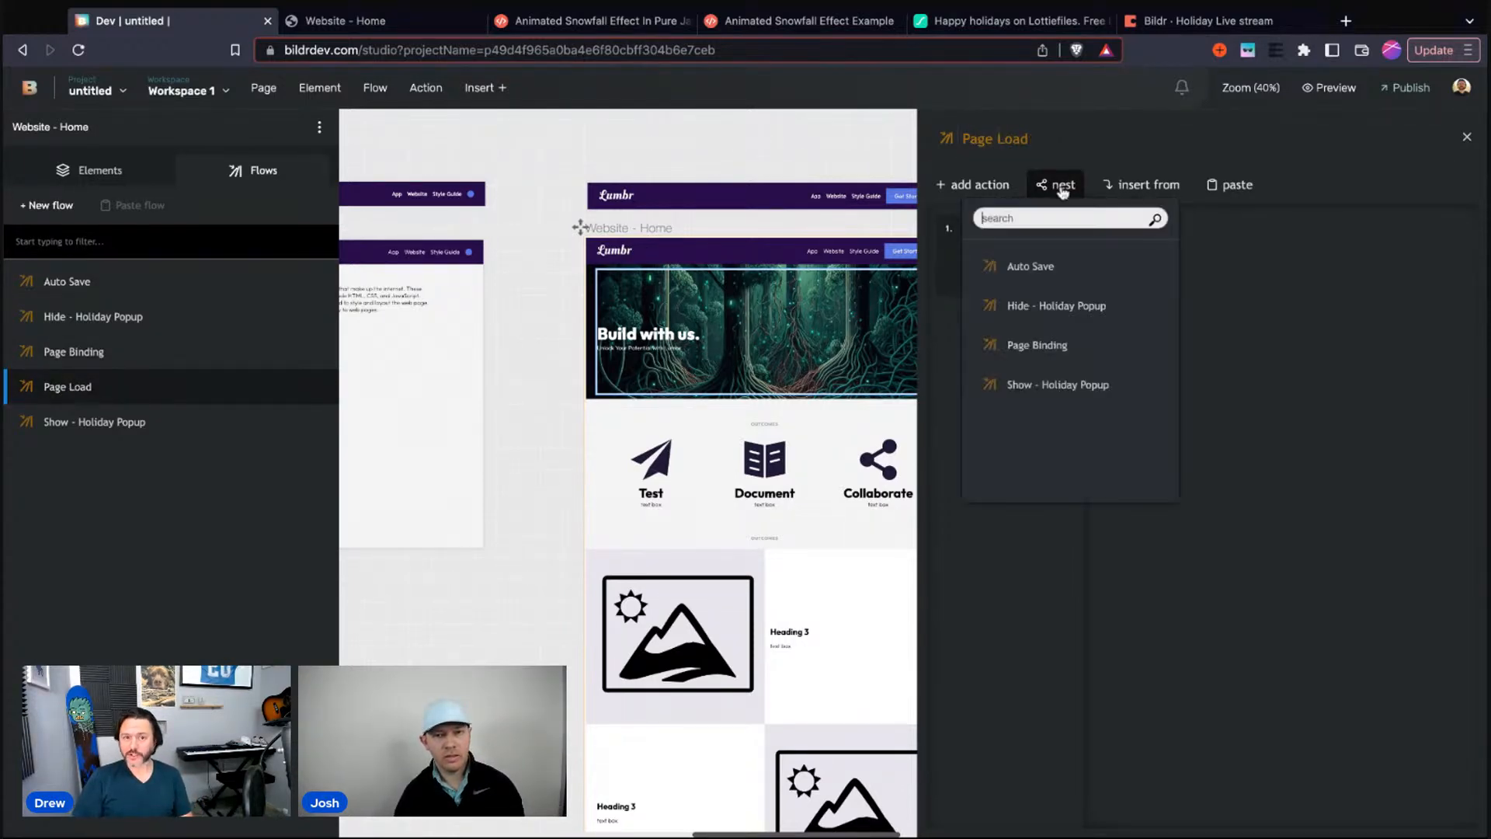
{"action": "left_click", "coordinate": [1035, 386]}
{"action": "left_click_drag", "start_coordinate": [1041, 383], "coordinate": [1000, 275]}
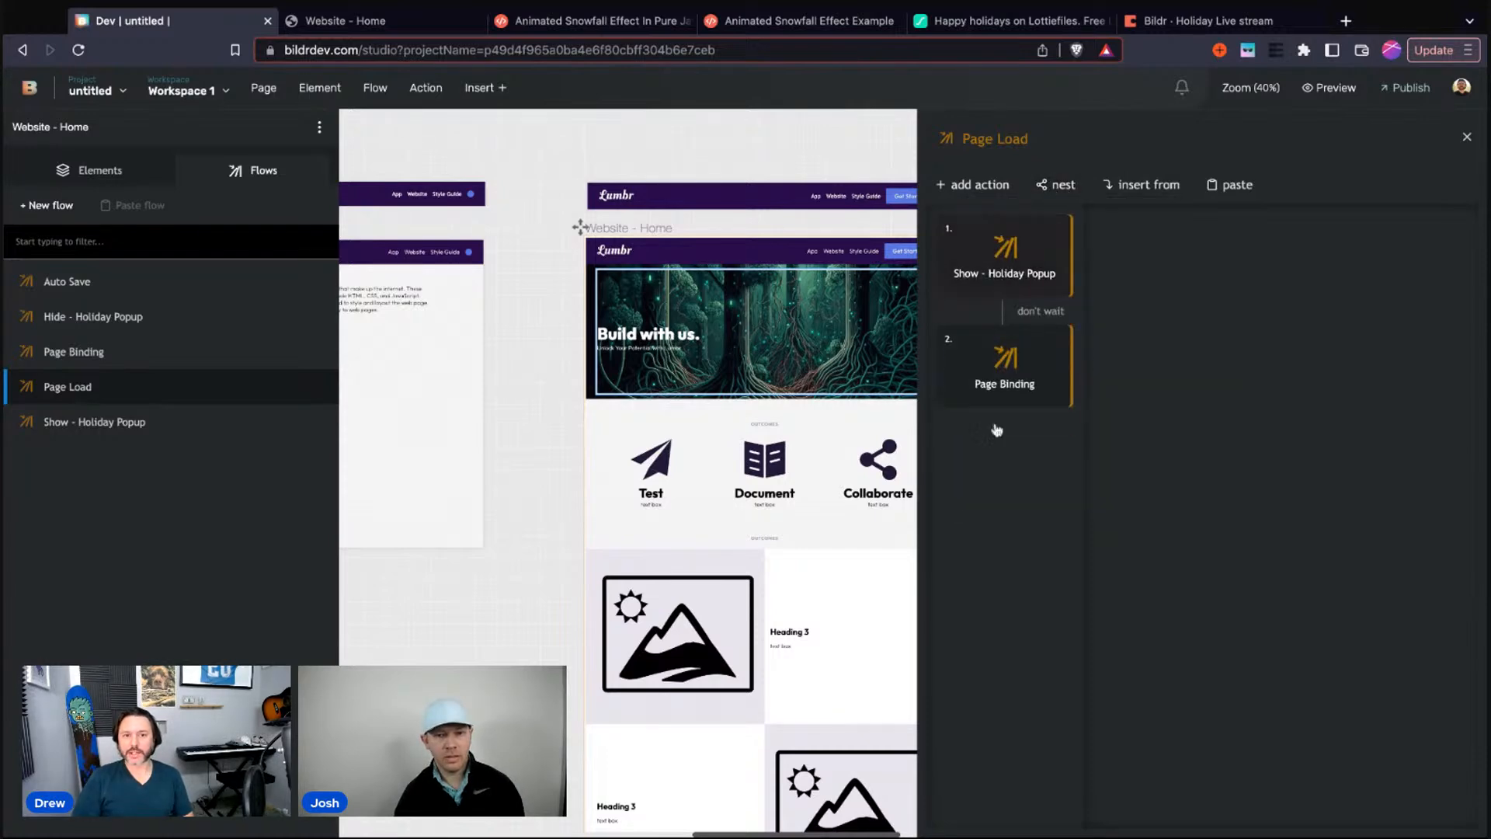
Try the wait setting between the nested Show - Holiday Popup and Page Binding flows in Page Load
{"action": "left_click", "coordinate": [1041, 312]}
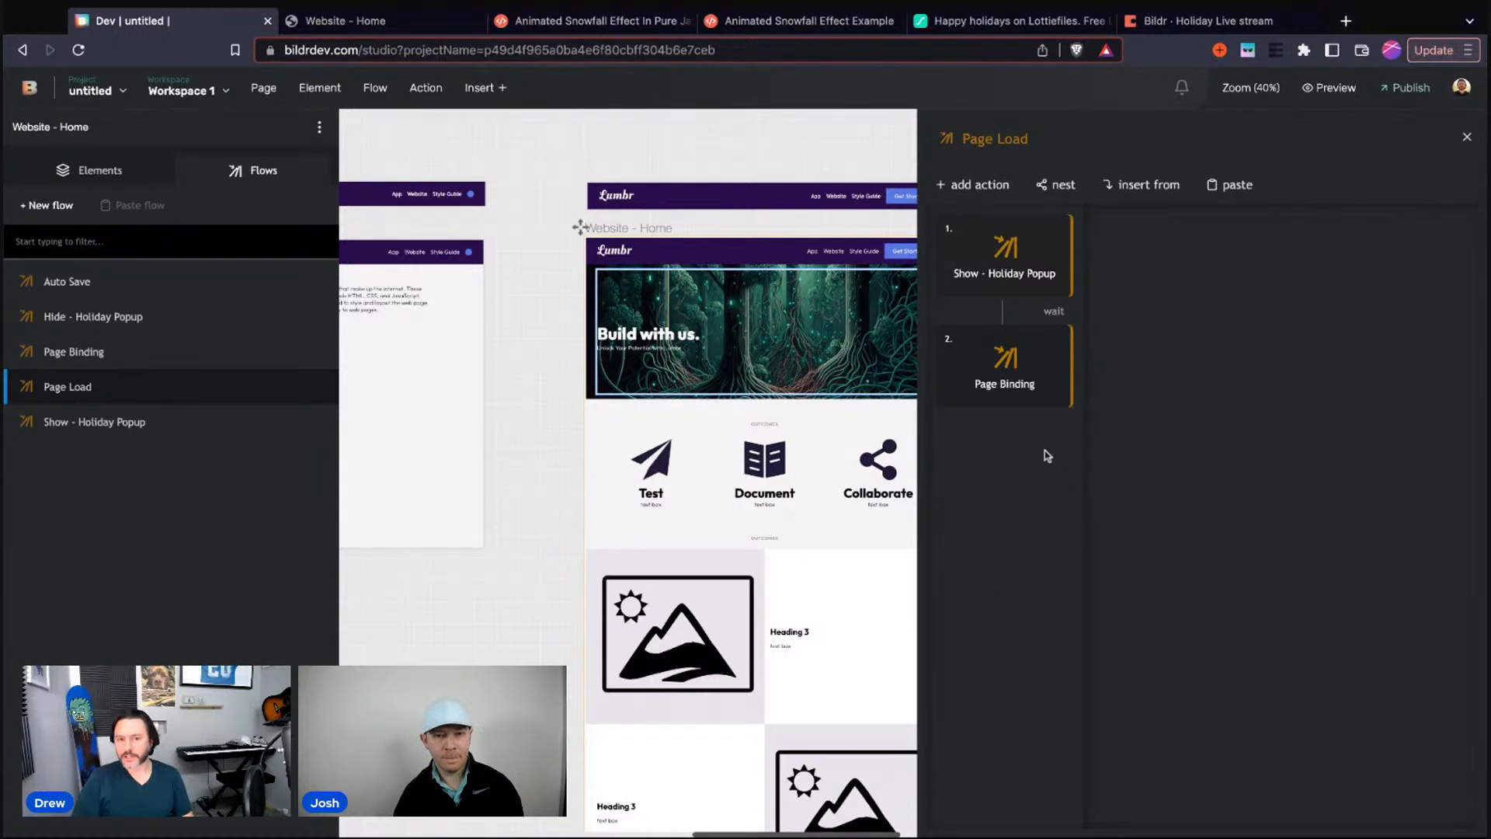
{"action": "left_click", "coordinate": [1056, 312]}
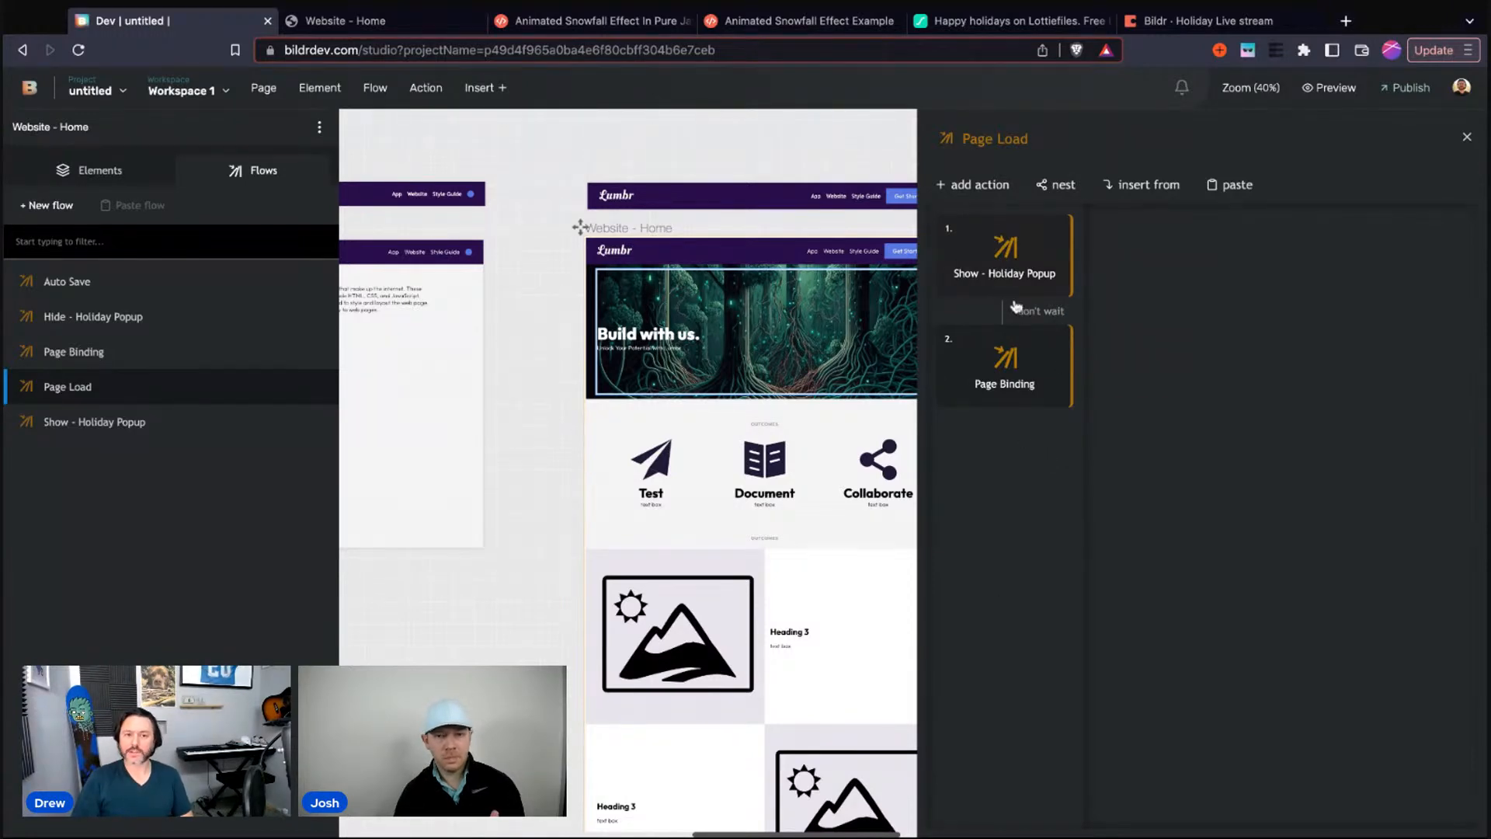
{"action": "left_click", "coordinate": [99, 355]}
{"action": "left_click", "coordinate": [92, 384]}
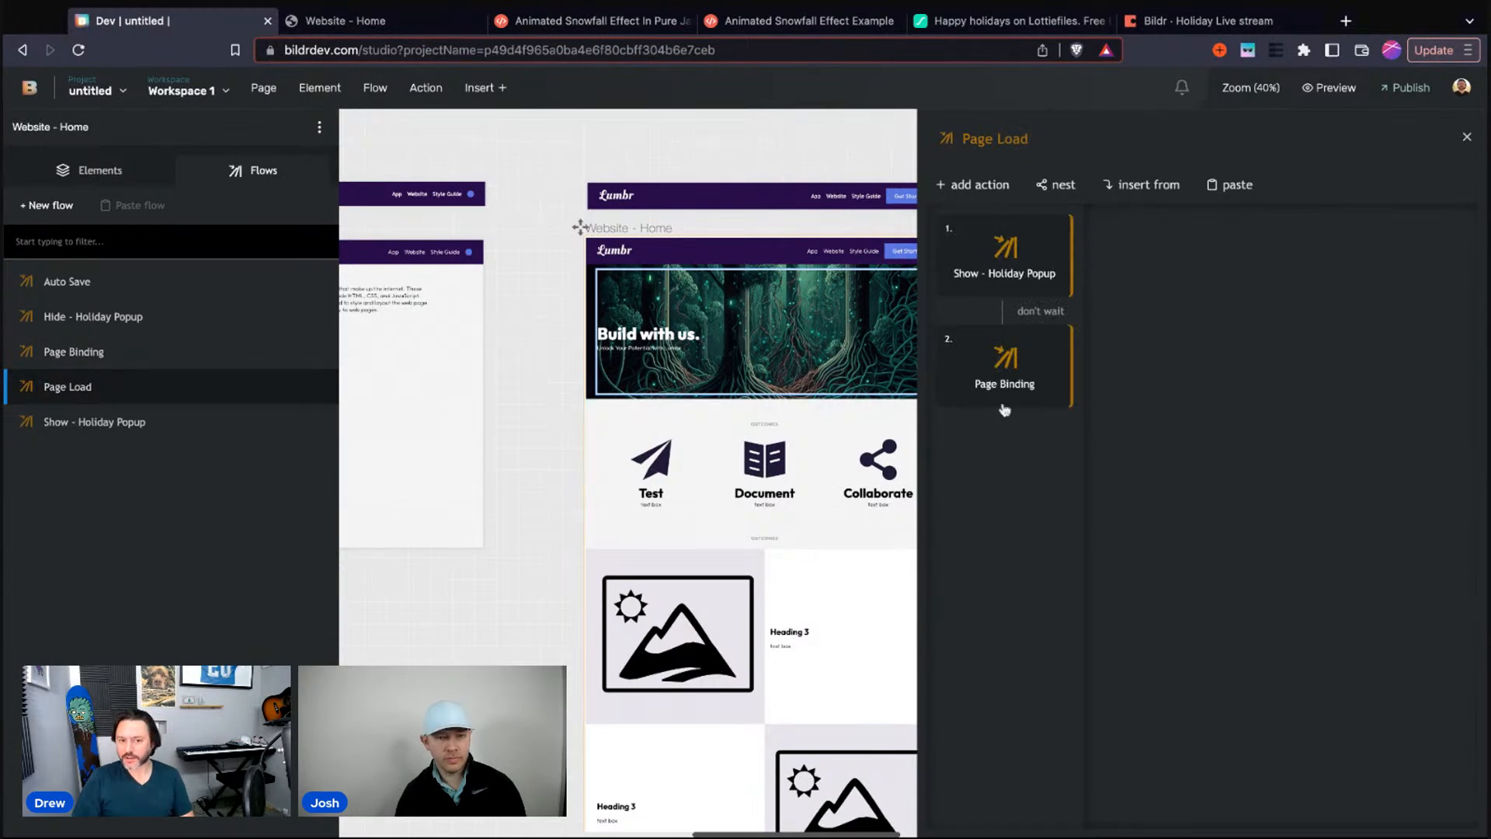
Nest the Hide - Holiday Popup flow in Page Binding after Data - Run Bindings (v2), and set the link between them to wait
{"action": "left_click", "coordinate": [72, 362]}
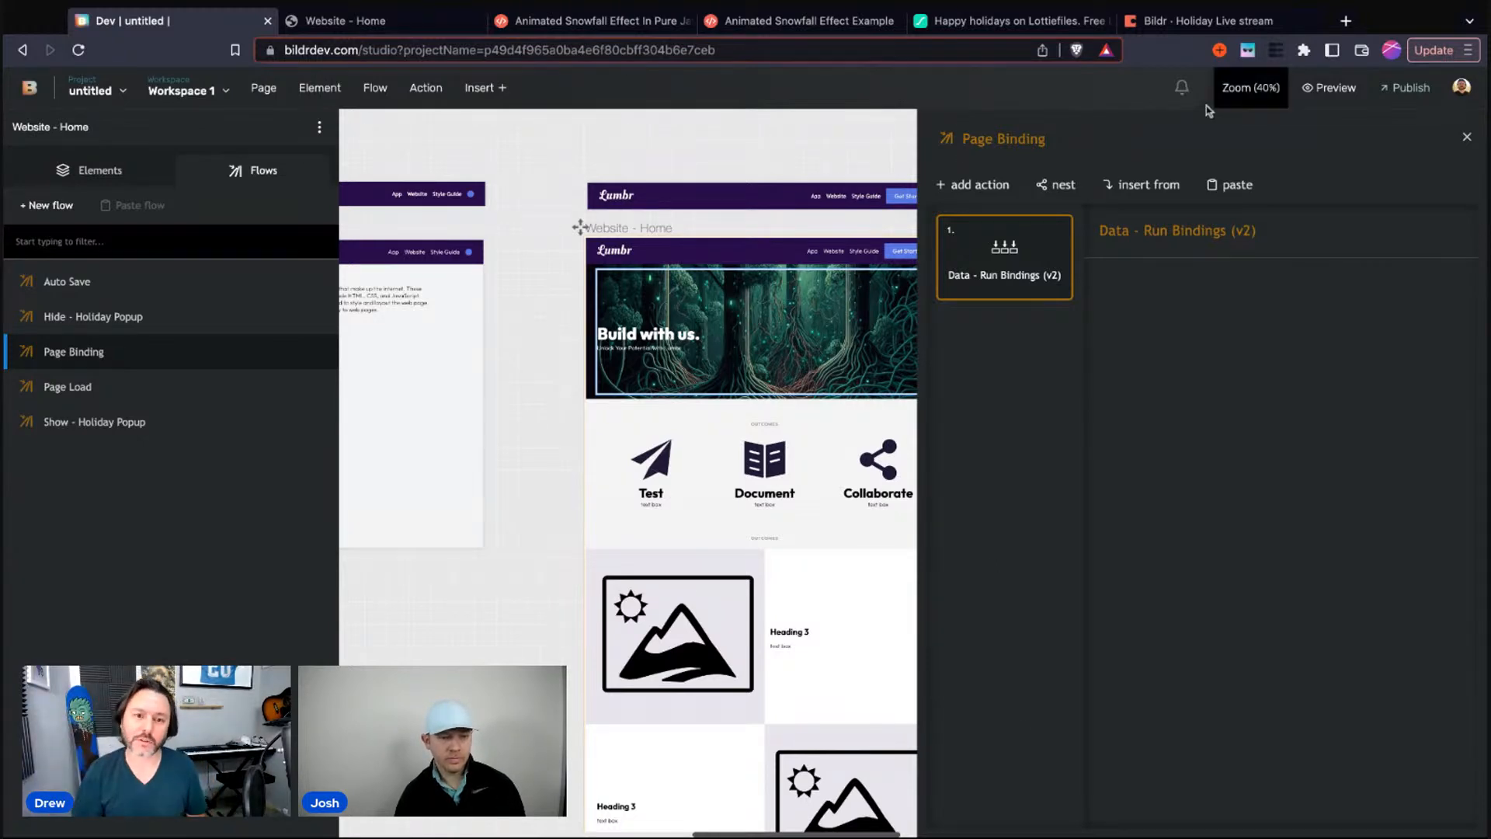
{"action": "left_click", "coordinate": [1058, 186]}
{"action": "type", "text": "hide"}
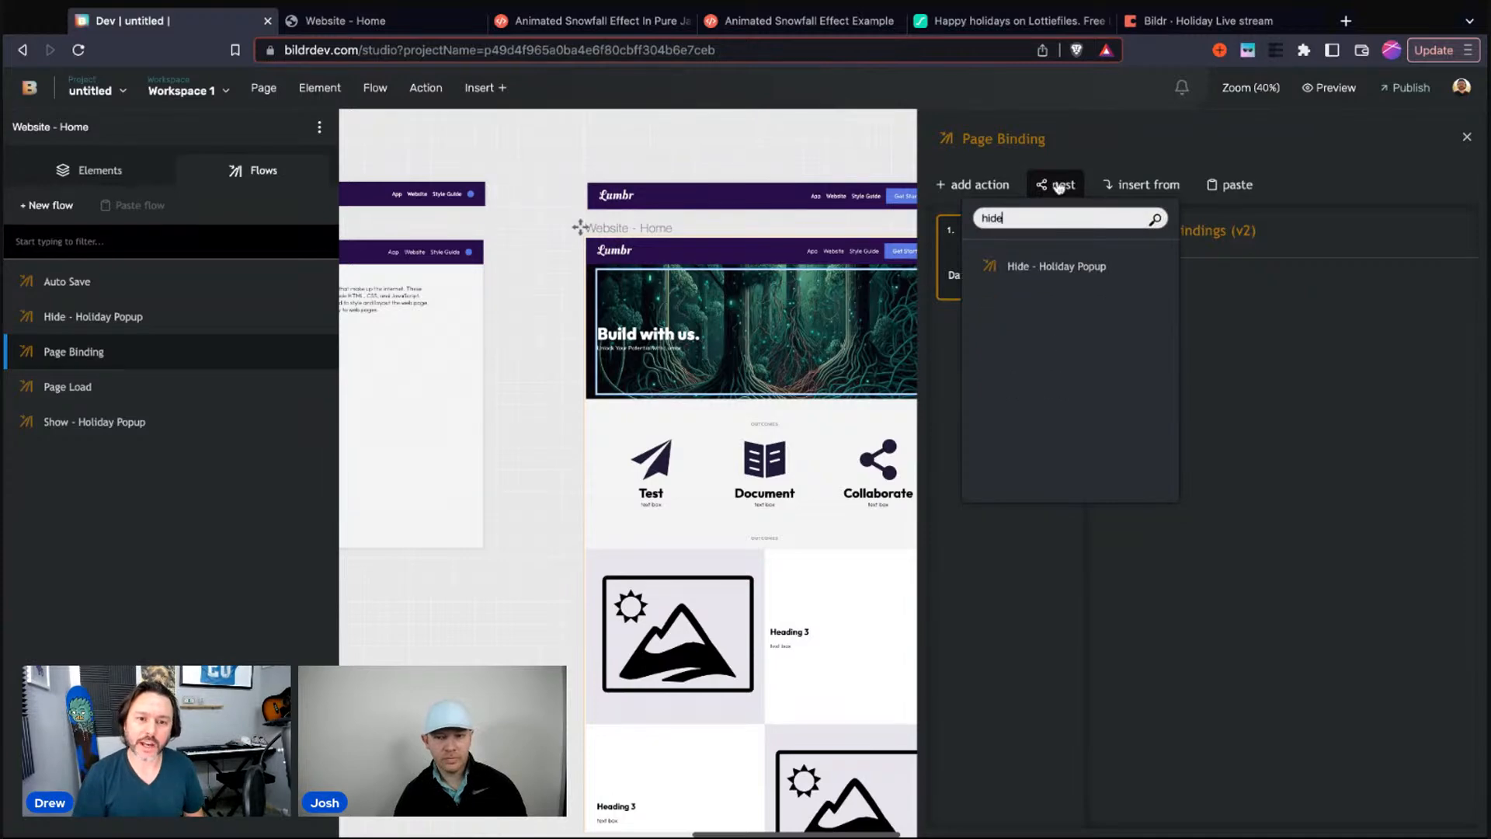
{"action": "mouse_move", "coordinate": [1043, 194]}
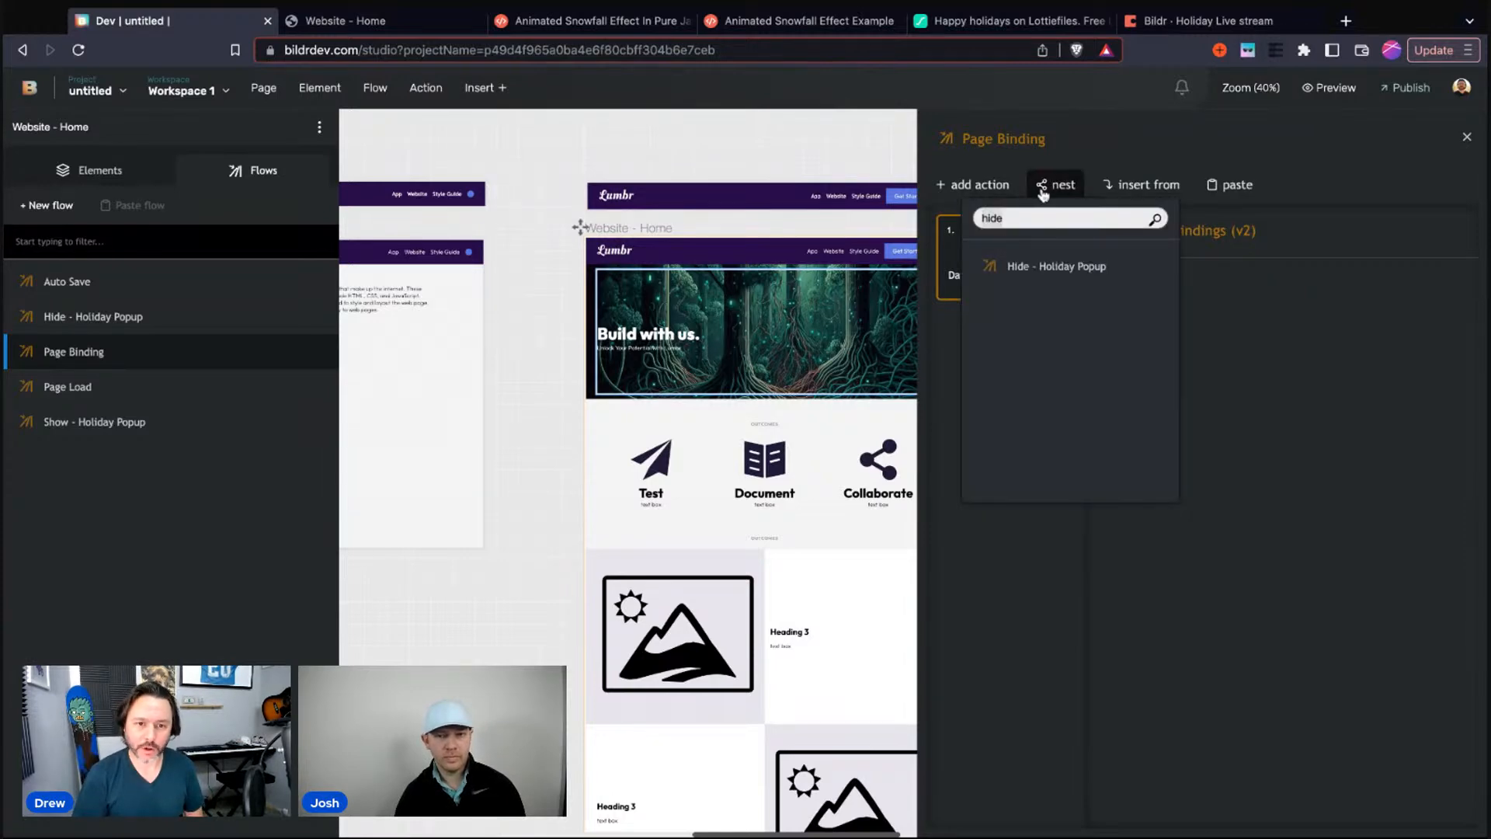
{"action": "left_click", "coordinate": [1027, 263]}
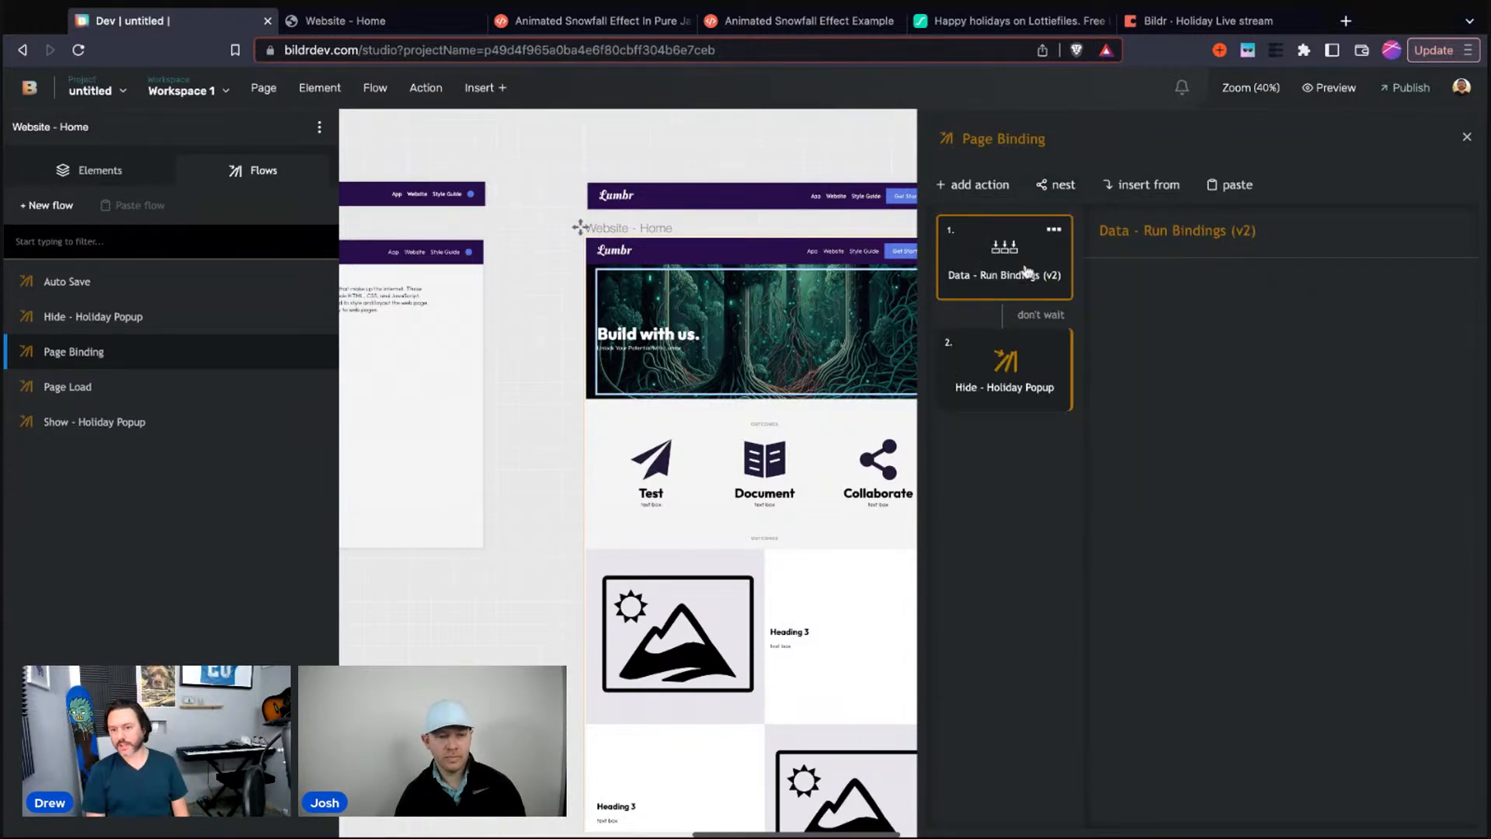
{"action": "left_click", "coordinate": [1034, 318]}
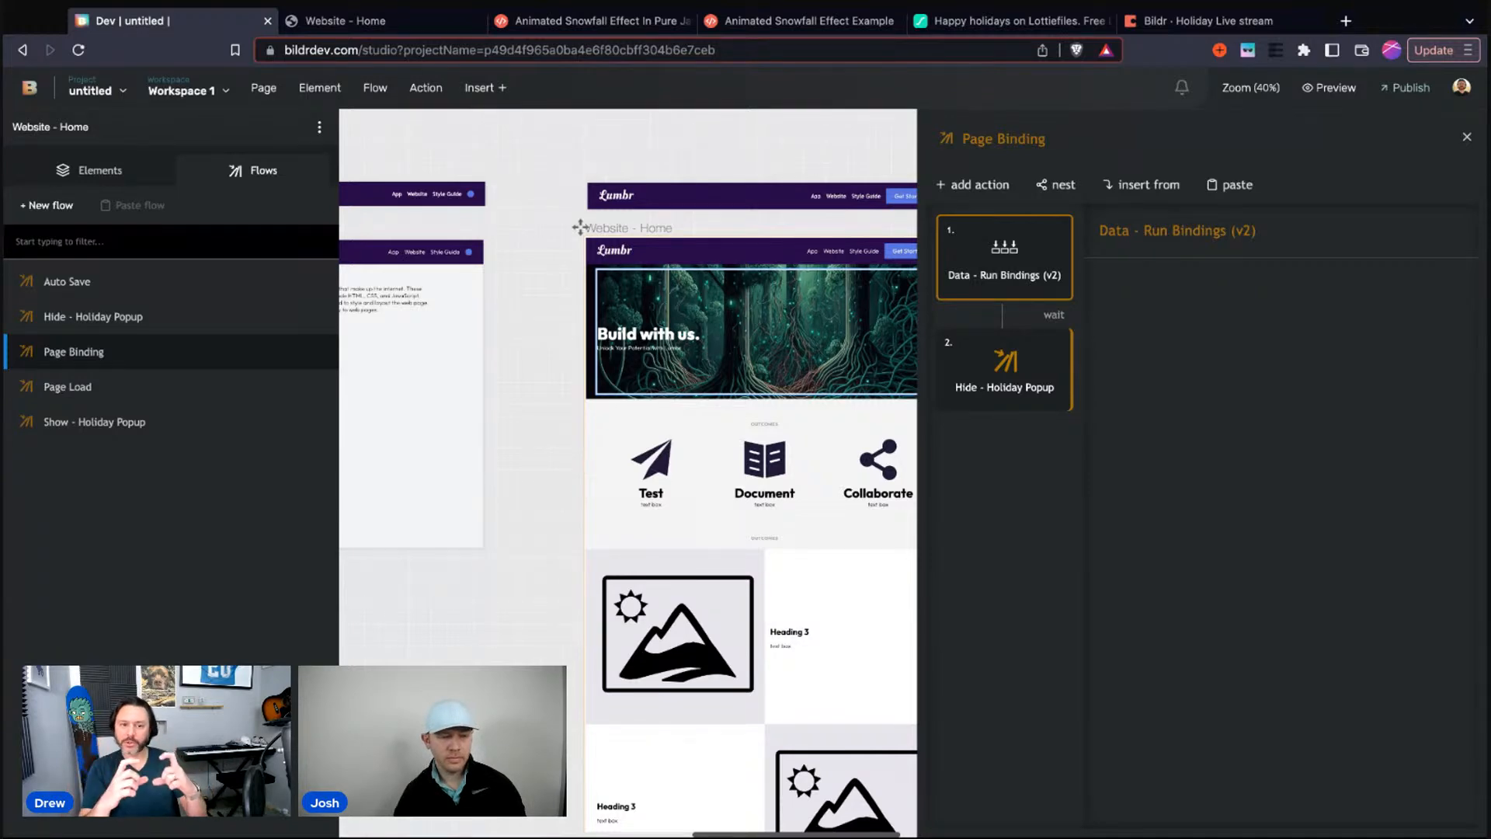
Remove the nested Show - Holiday Popup flow from the Page Load flow
{"action": "left_click", "coordinate": [79, 170]}
{"action": "left_click", "coordinate": [121, 268]}
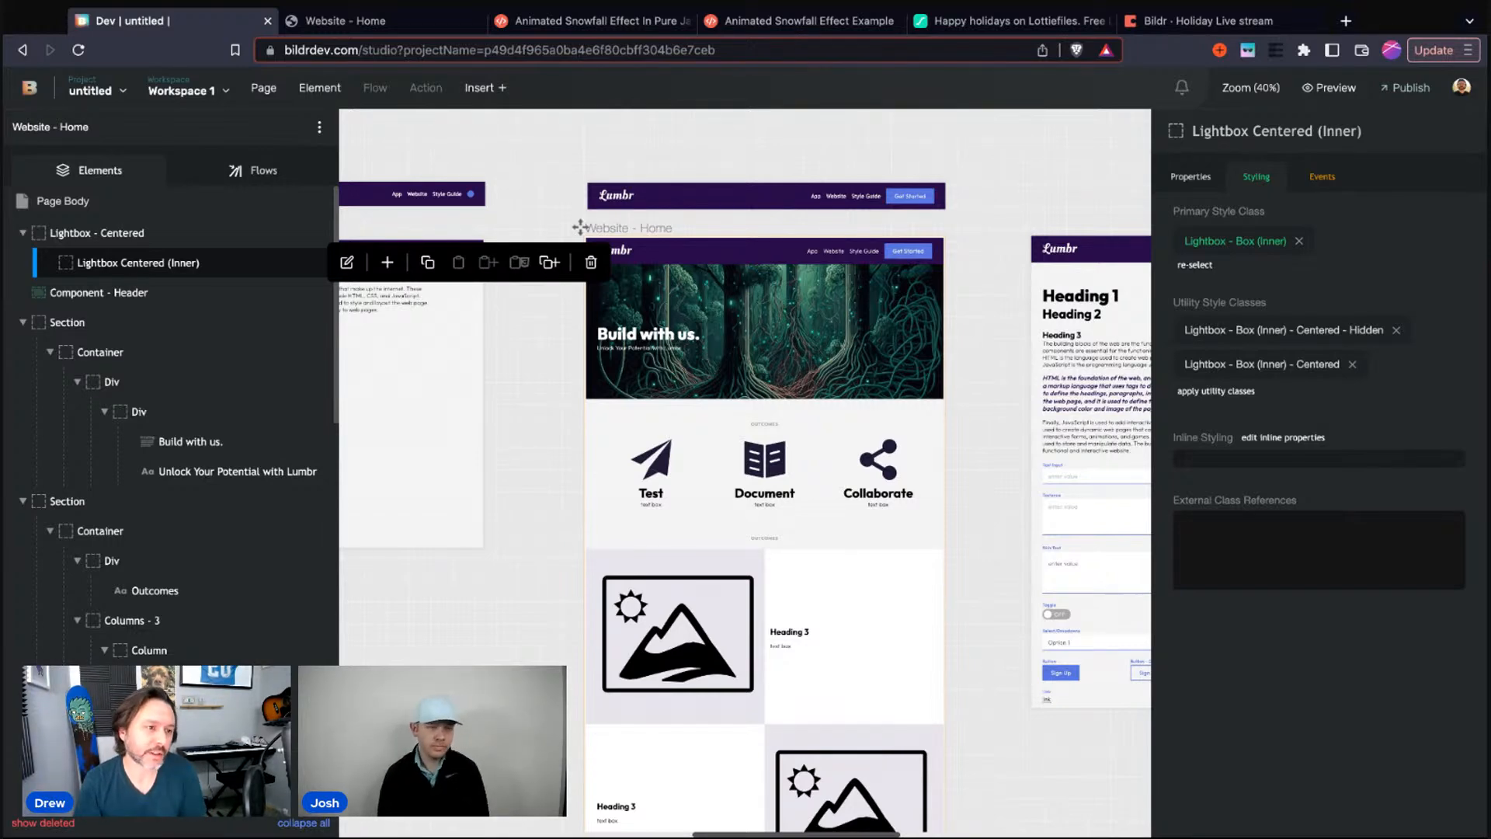
{"action": "left_click", "coordinate": [237, 173]}
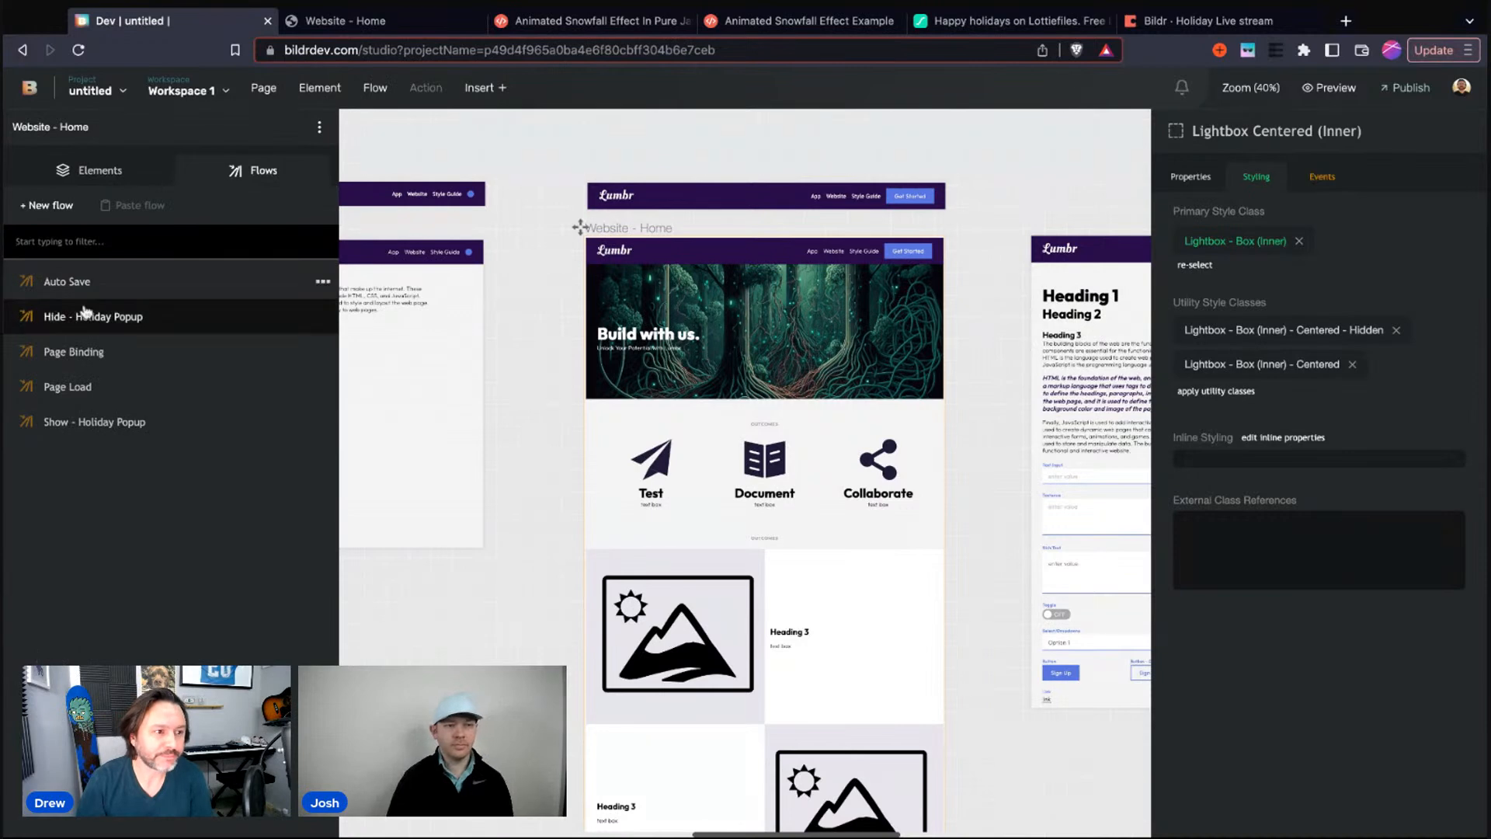
{"action": "left_click", "coordinate": [86, 386]}
{"action": "left_click", "coordinate": [1058, 232]}
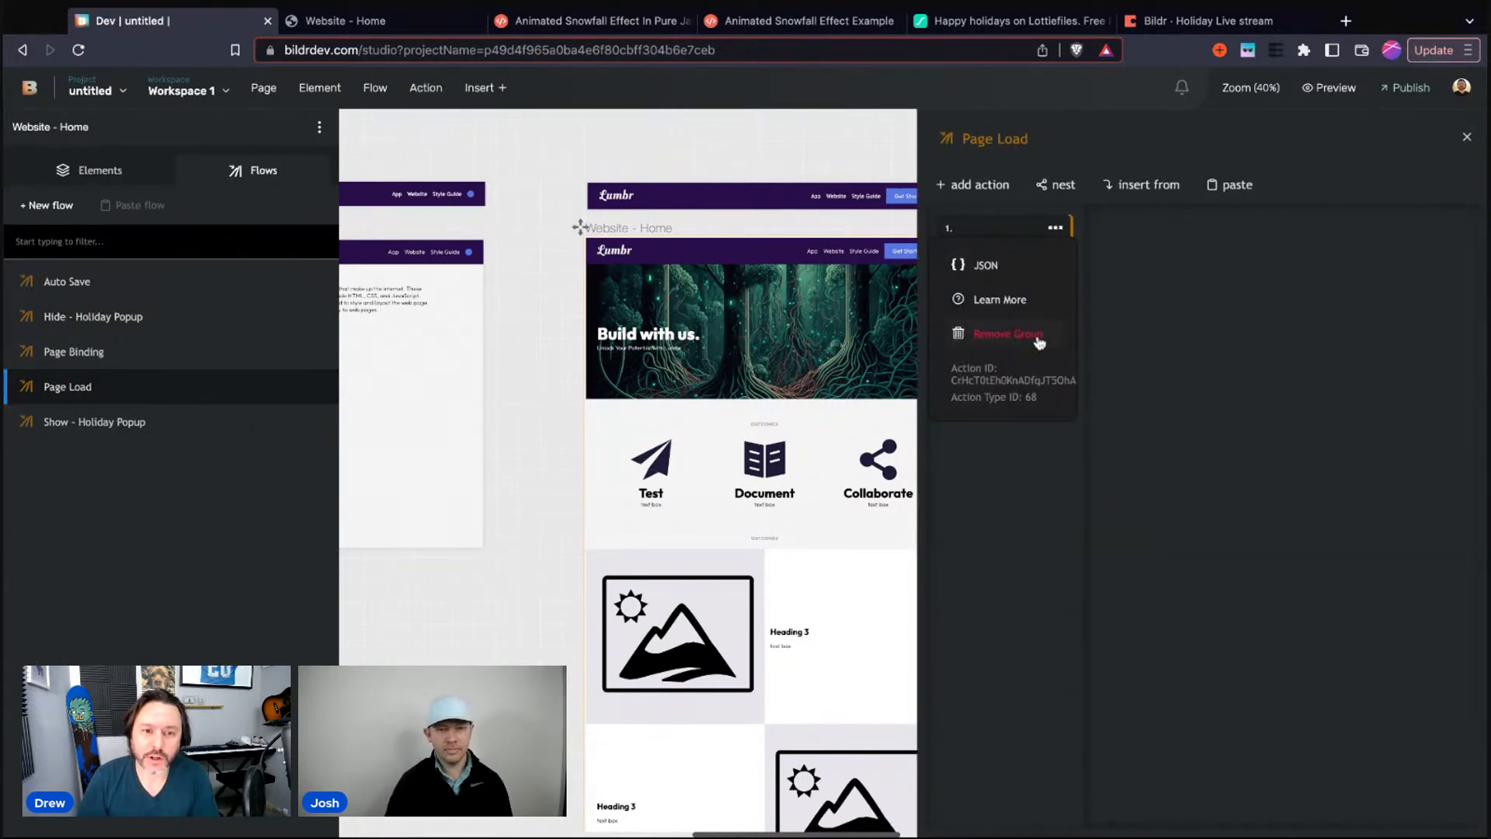
{"action": "left_click", "coordinate": [1030, 342]}
Remove the nested Hide - Holiday Popup flow from the Page Binding flow
{"action": "left_click", "coordinate": [117, 354]}
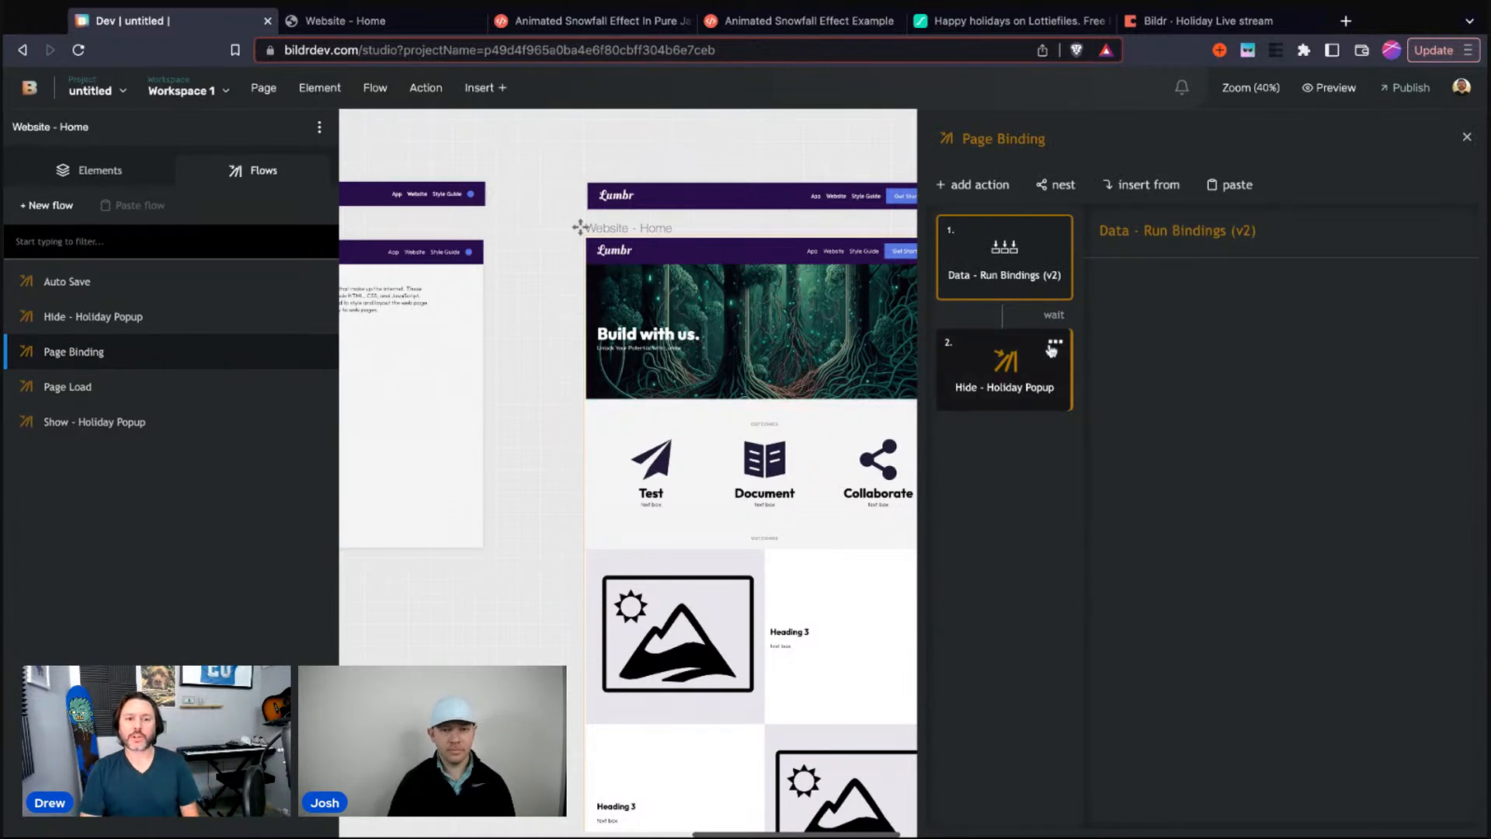
{"action": "left_click", "coordinate": [1055, 342]}
{"action": "left_click", "coordinate": [1026, 457]}
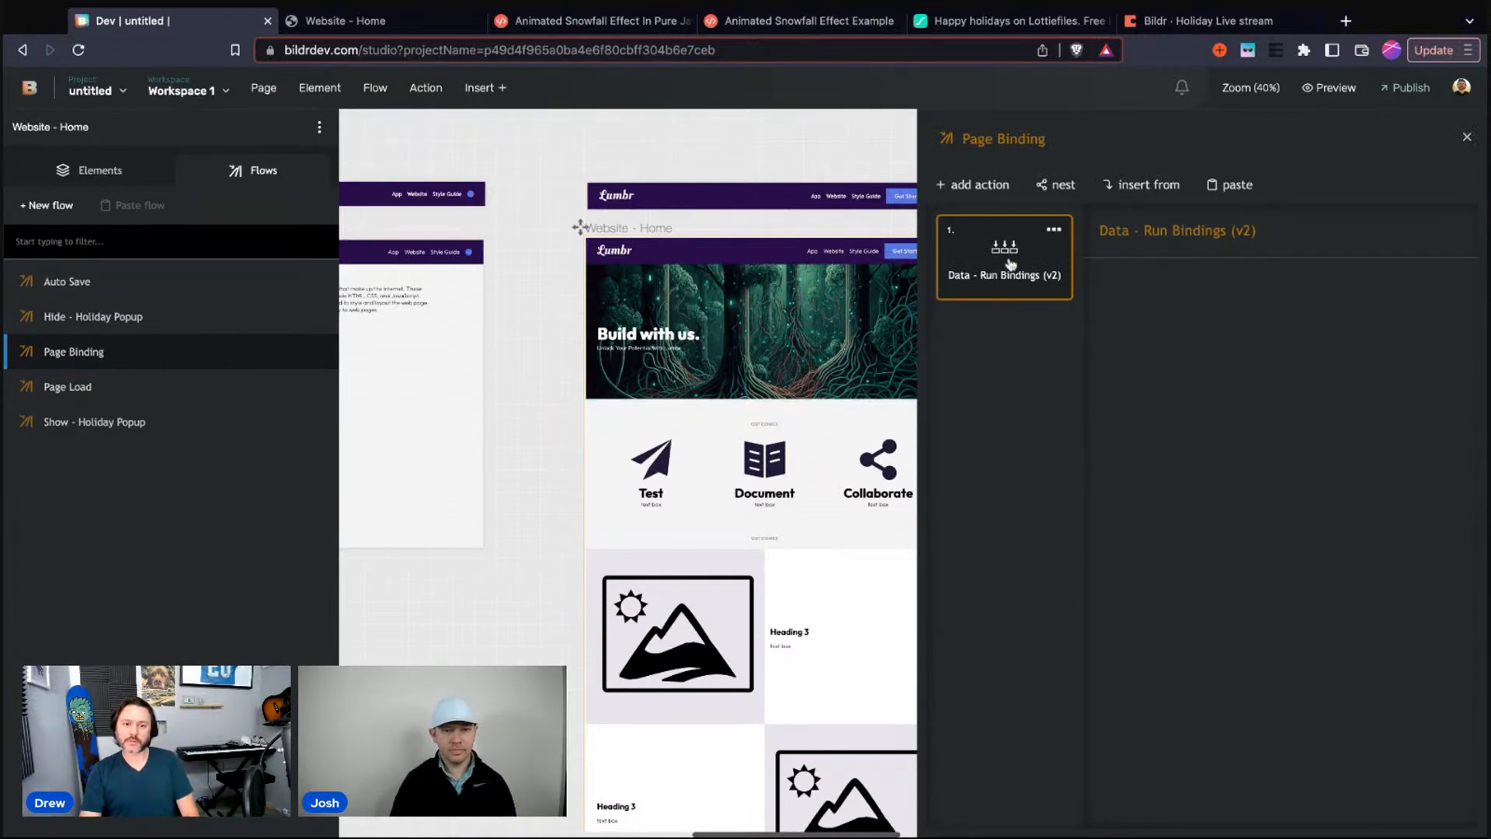
Try nesting the Show - Holiday Popup flow in Page Binding after Data - Run Bindings (v2), and remove it
{"action": "left_click", "coordinate": [1061, 185]}
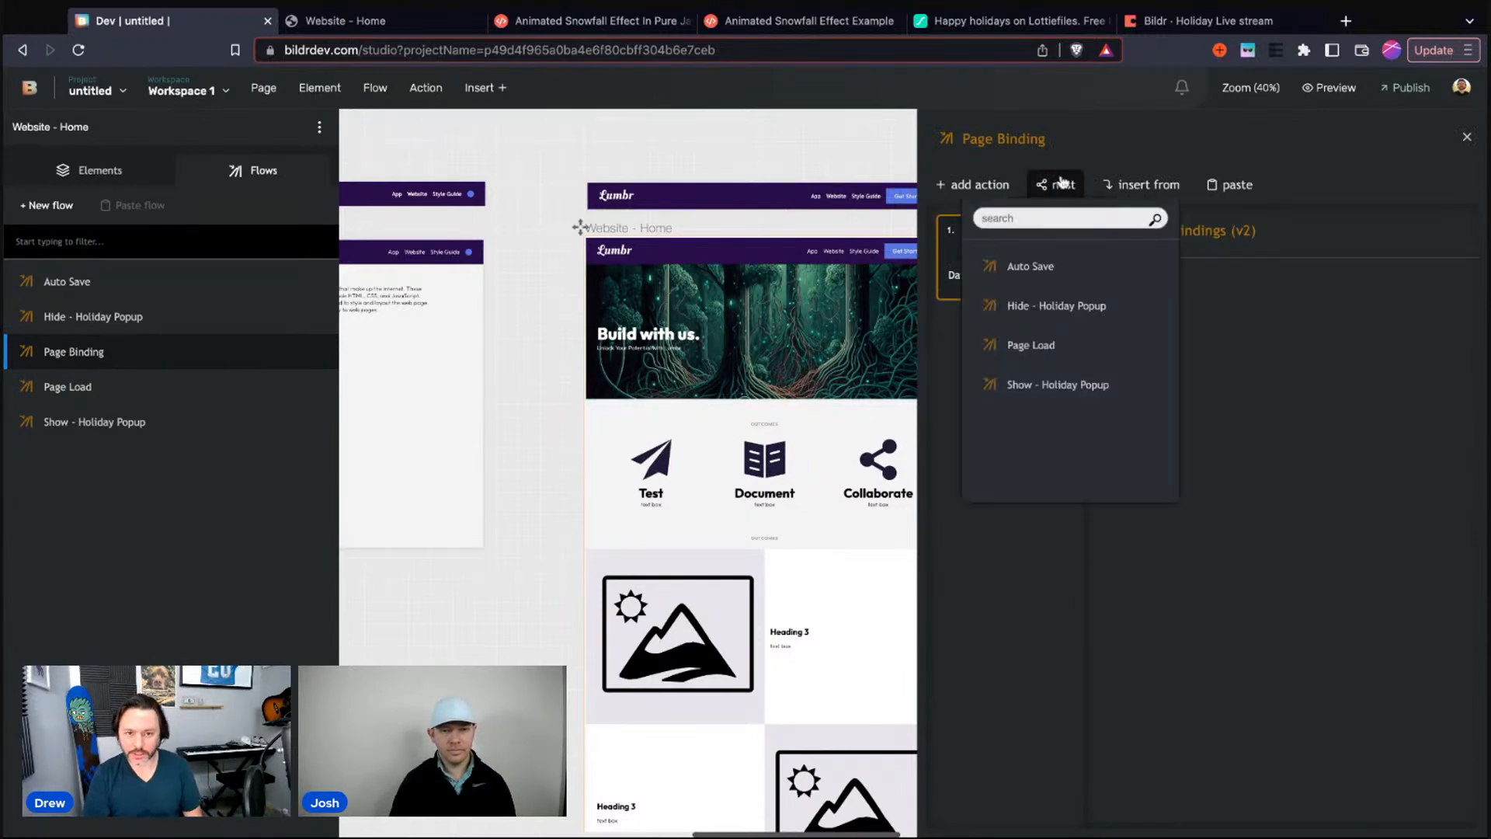
{"action": "left_click", "coordinate": [1058, 384]}
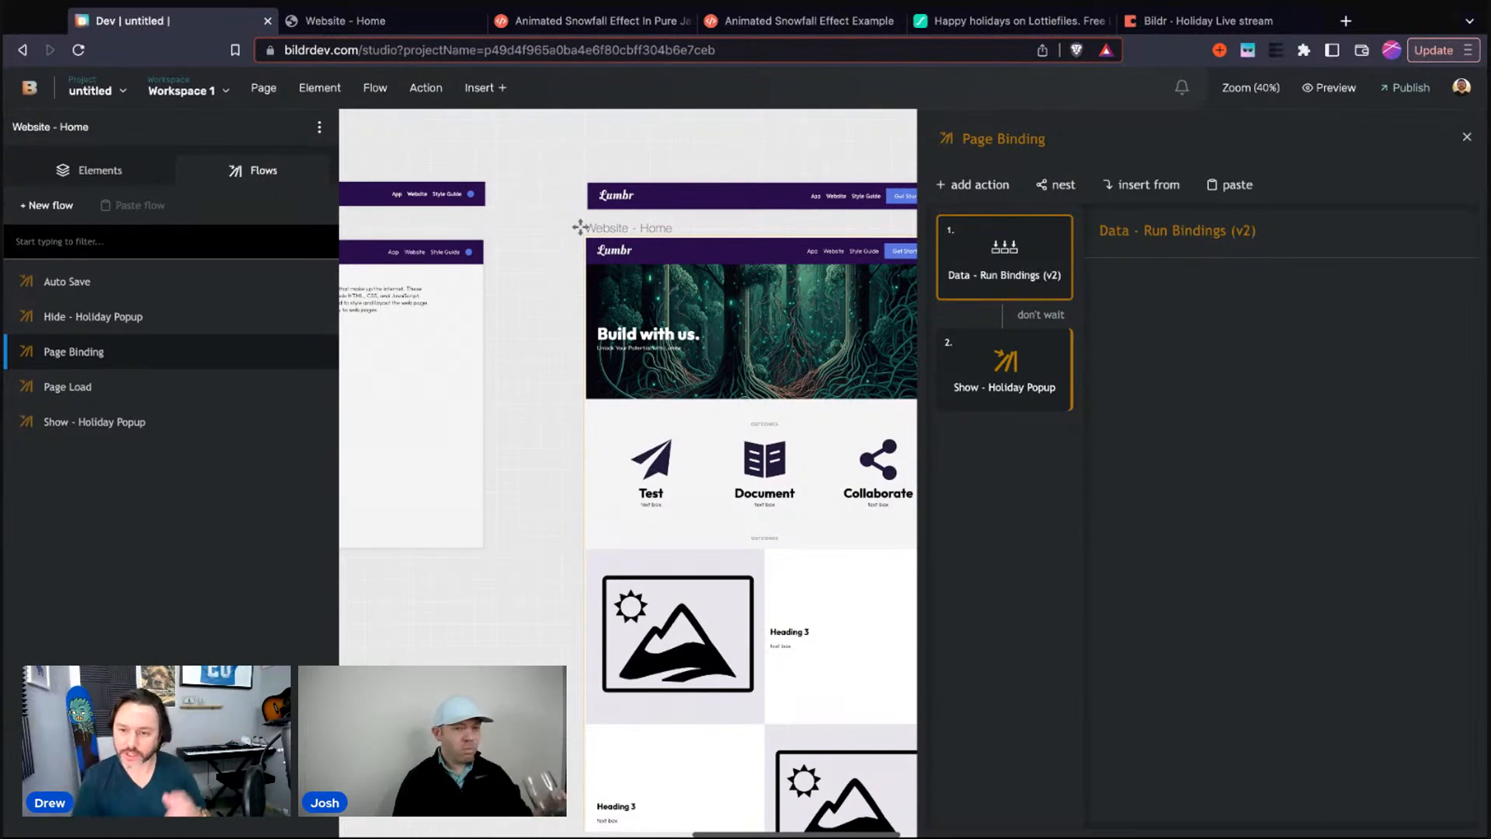
{"action": "left_click", "coordinate": [1056, 346]}
{"action": "left_click", "coordinate": [1019, 457]}
Add a Start flow timer action to Page Binding and set it to run the Show - Holiday Popup flow
{"action": "left_click", "coordinate": [1007, 194]}
{"action": "type", "text": "start timer"}
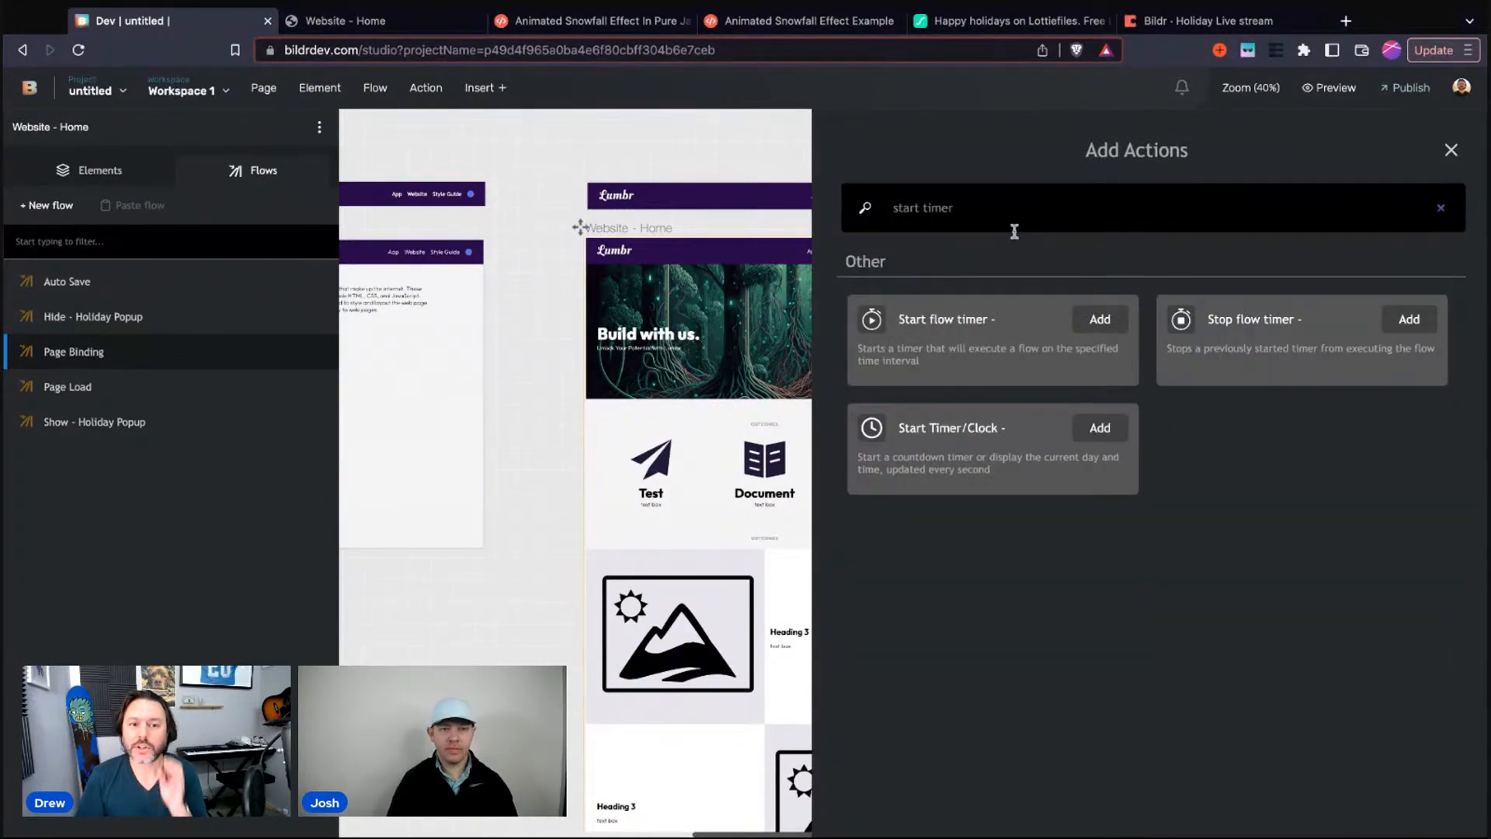
{"action": "left_click", "coordinate": [985, 326]}
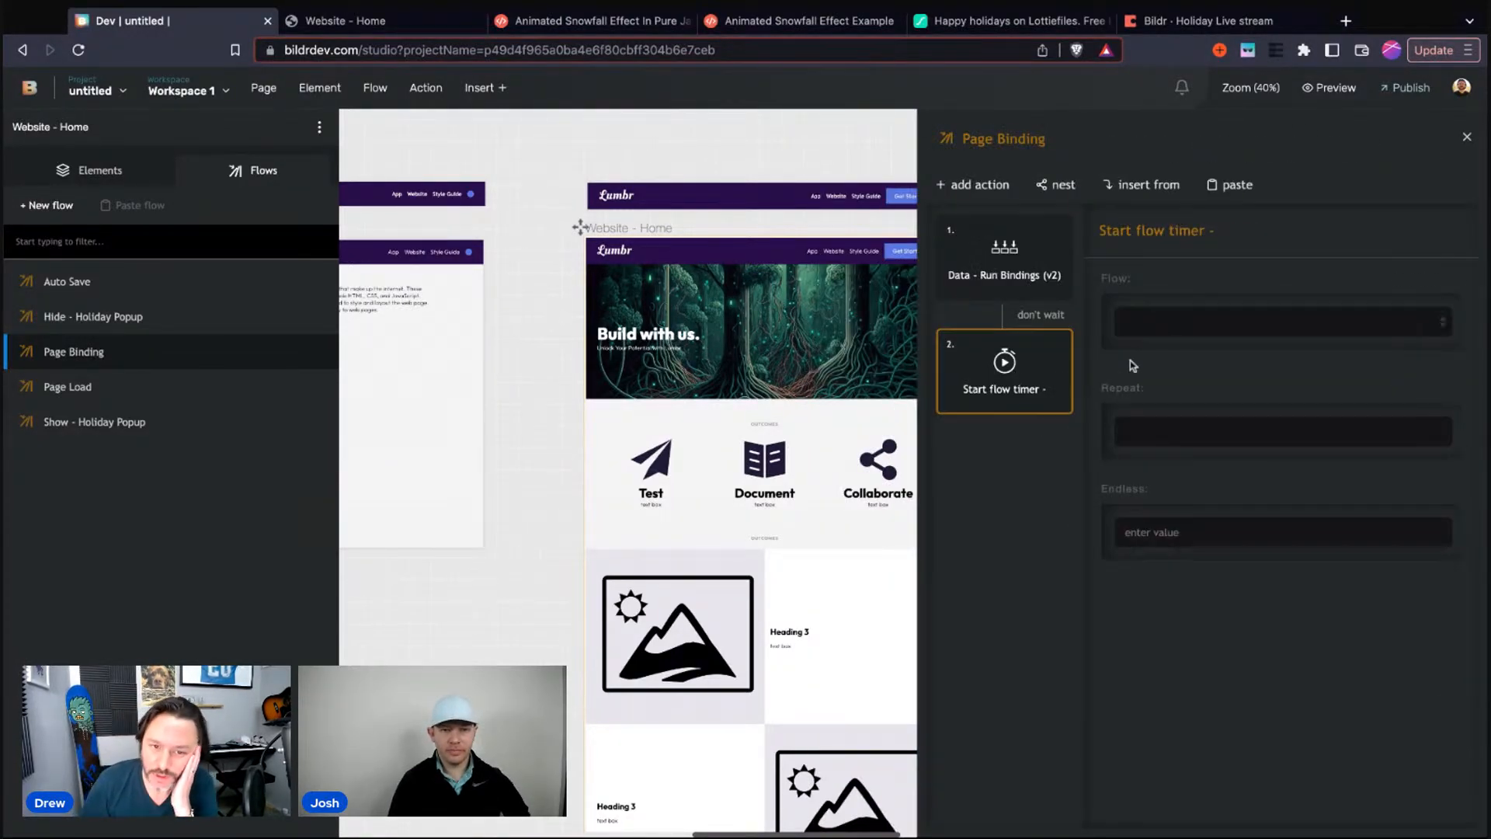
{"action": "left_click", "coordinate": [1175, 331]}
{"action": "left_click", "coordinate": [1189, 388]}
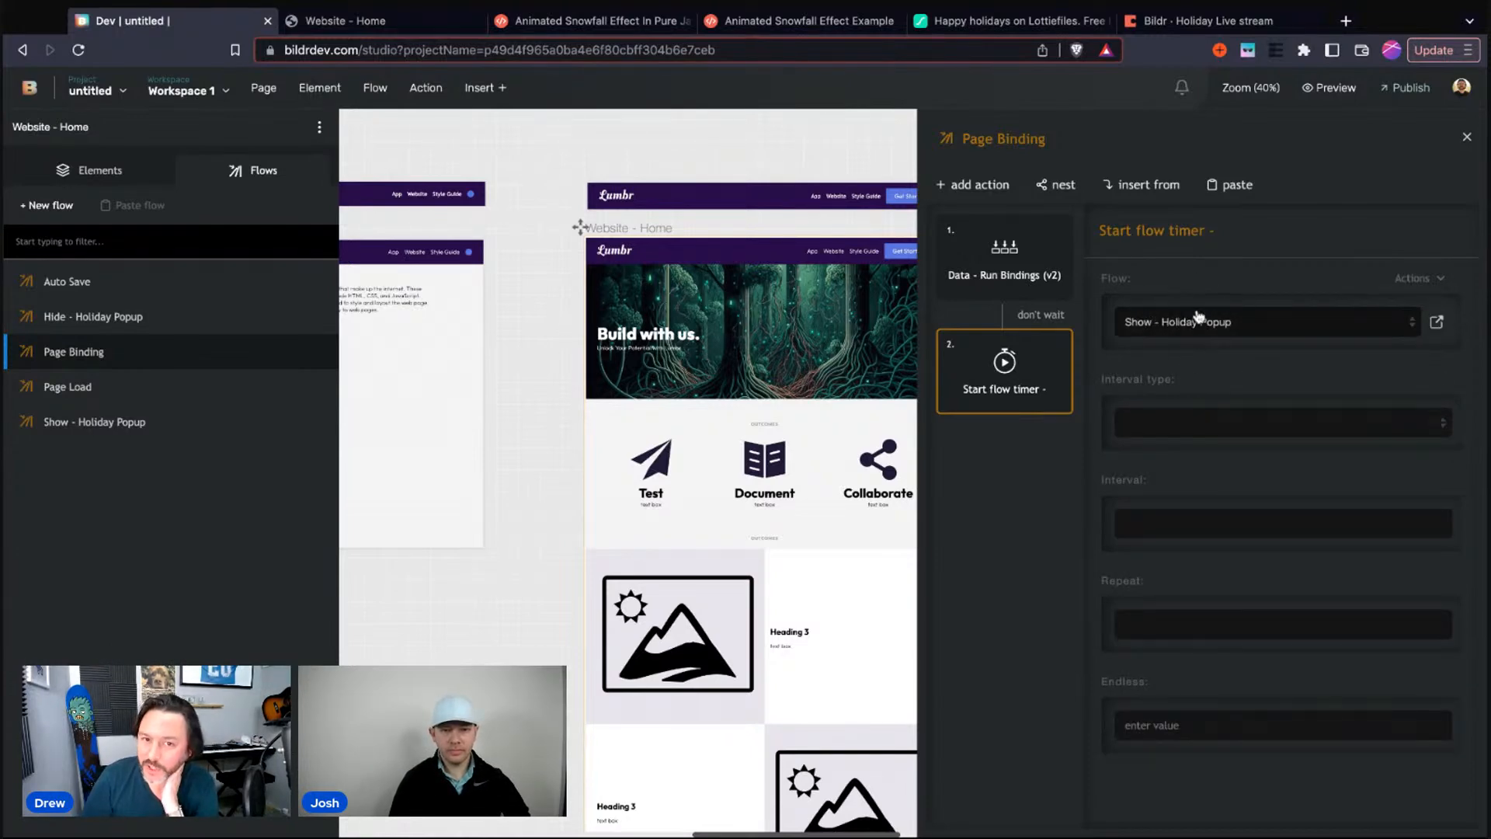
Set the flow timer's interval type to Seconds, its interval to 2 and its repeat count to 1
{"action": "left_click", "coordinate": [1185, 424]}
{"action": "left_click", "coordinate": [1161, 526]}
{"action": "type", "text": "2"}
{"action": "left_click", "coordinate": [1142, 624]}
{"action": "type", "text": "1"}
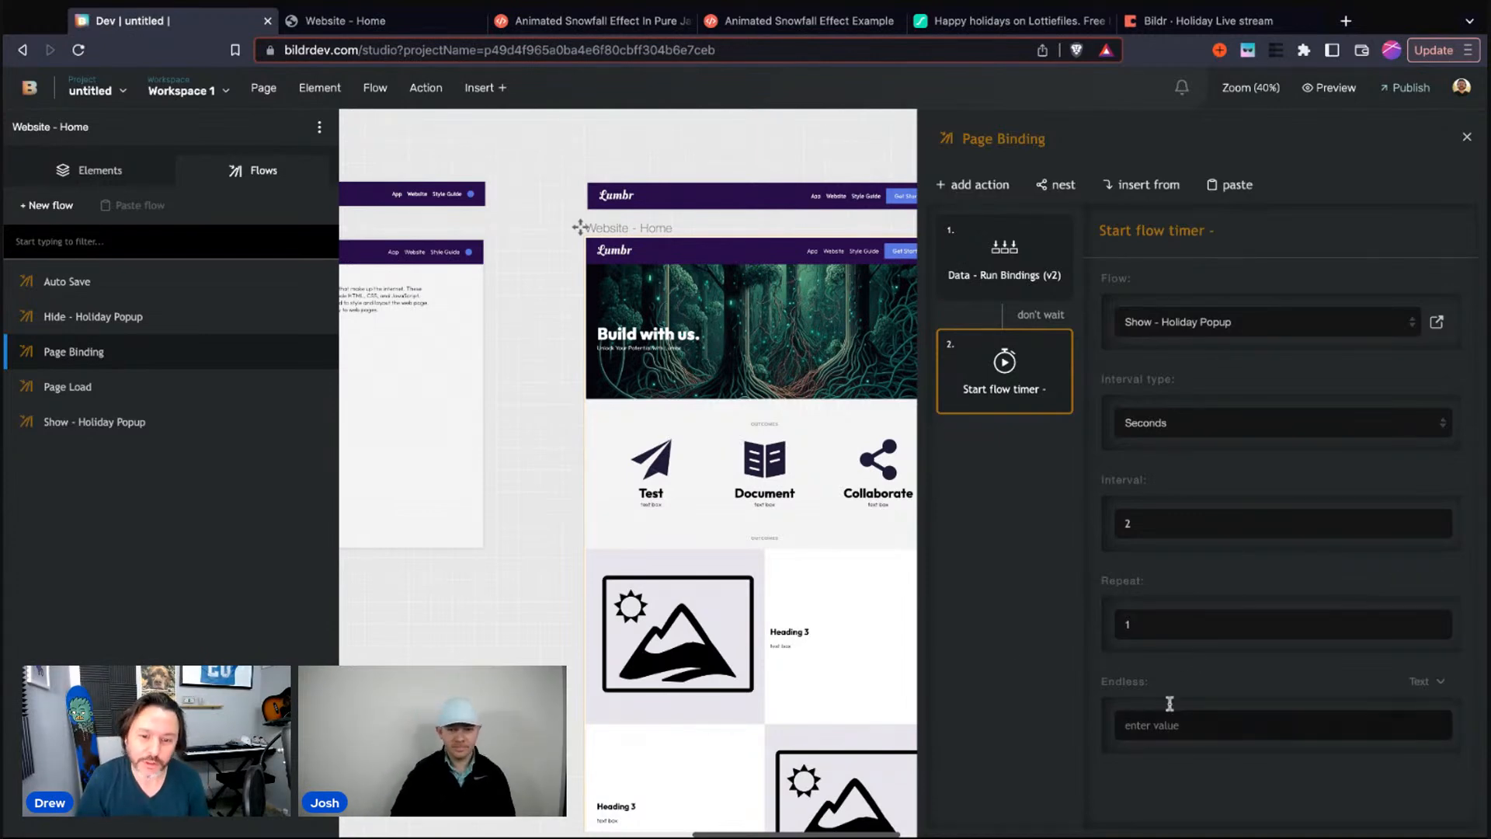
Try 0 as the flow timer's repeat count, and set it back to 1
{"action": "double_click", "coordinate": [1103, 682]}
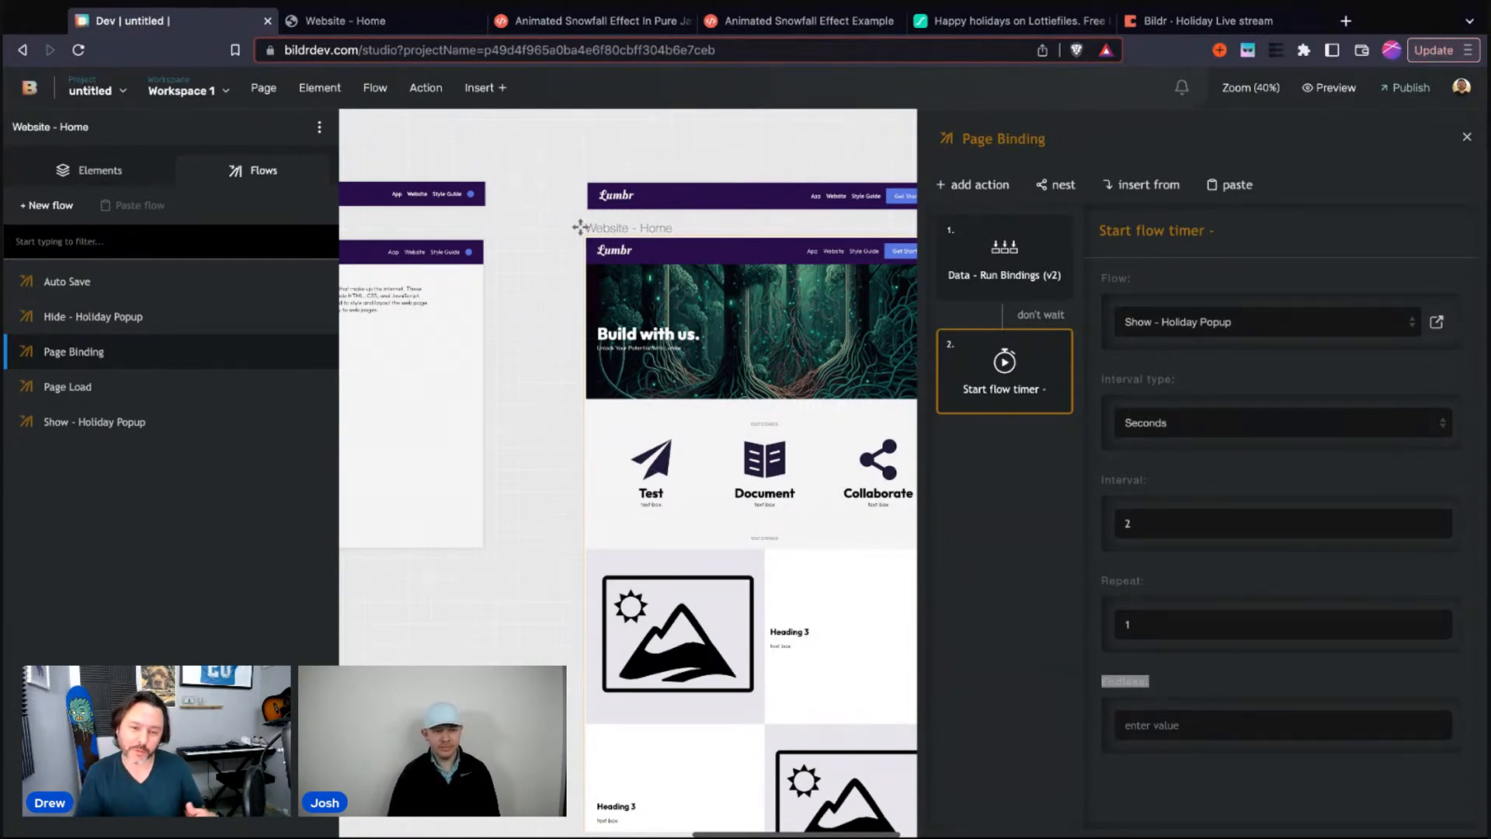
{"action": "left_click", "coordinate": [1125, 774]}
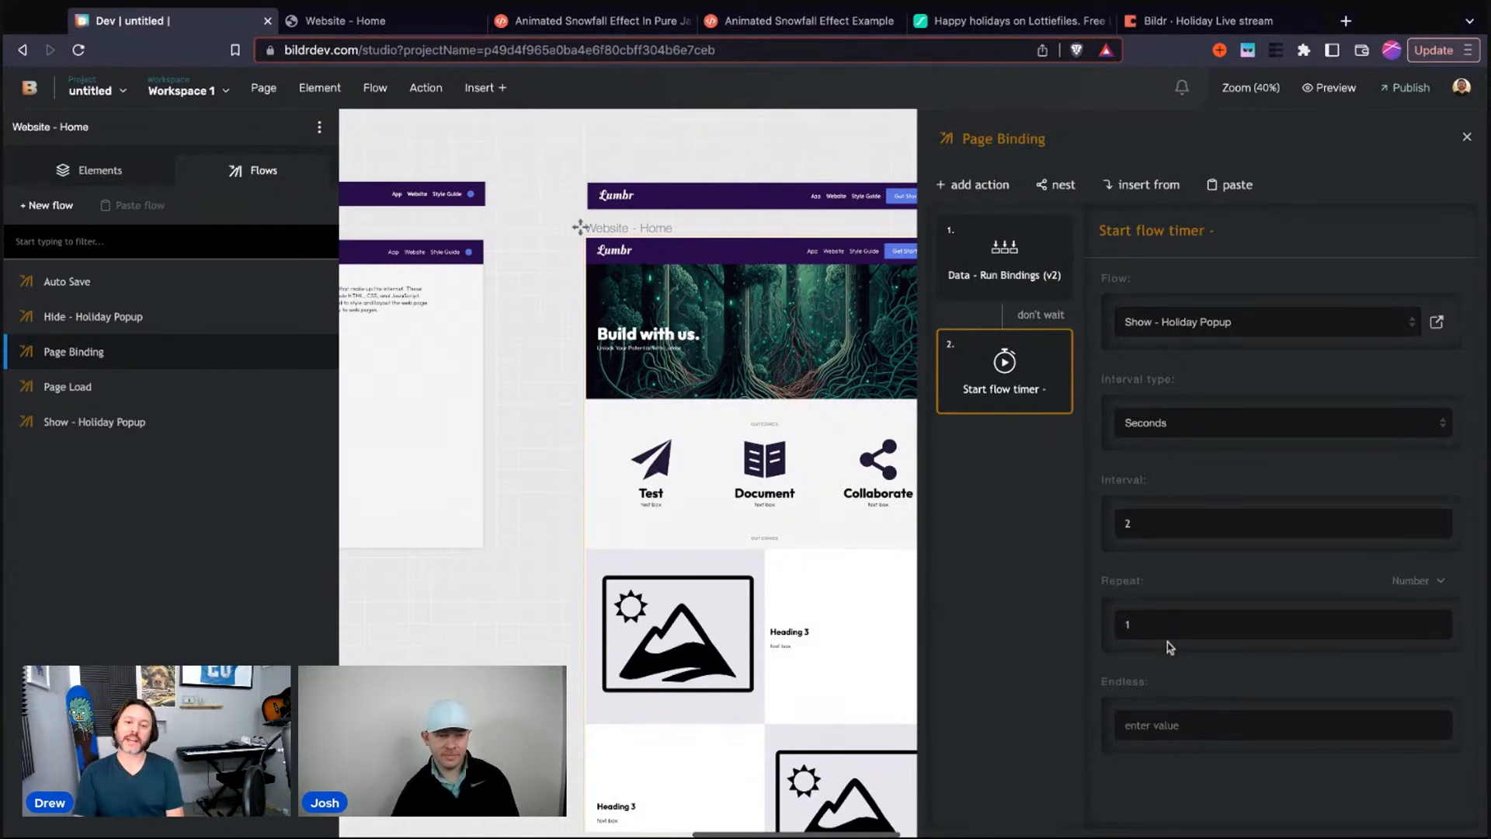
{"action": "double_click", "coordinate": [1150, 625]}
{"action": "type", "text": "0"}
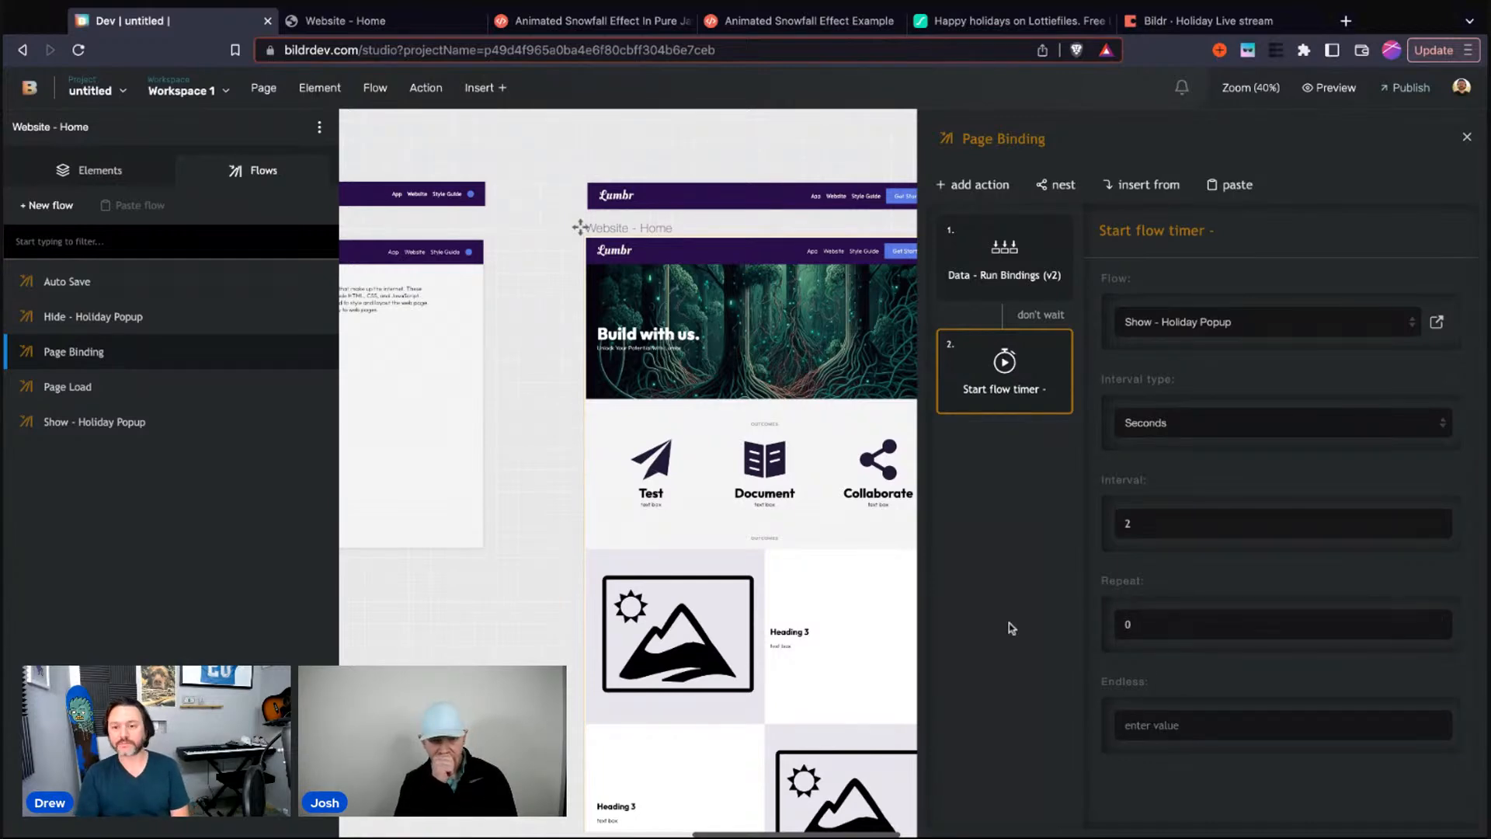
{"action": "double_click", "coordinate": [1134, 626]}
{"action": "type", "text": "1"}
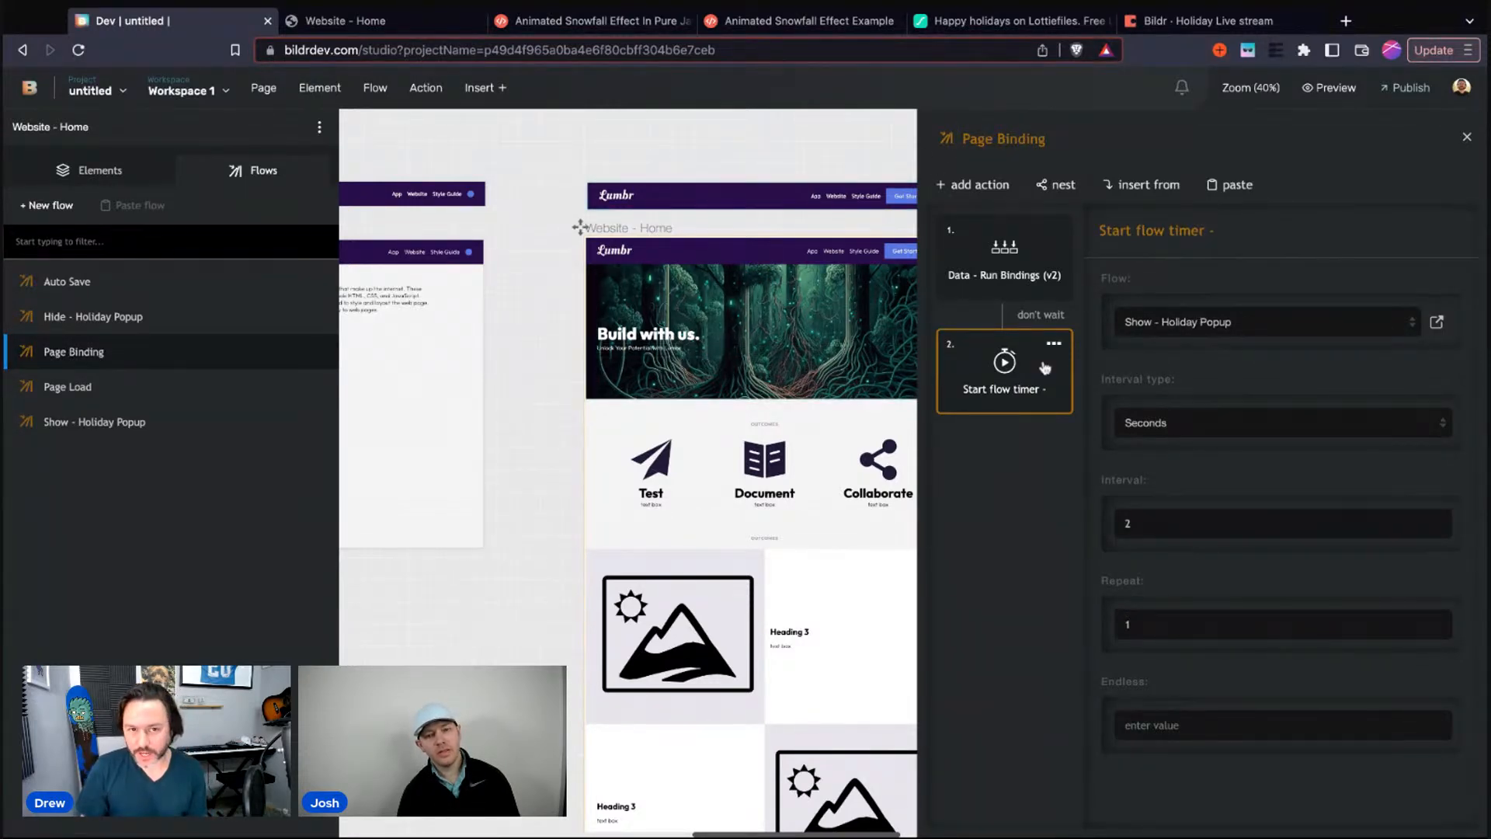
Preview the homepage to check that the holiday popup appears on the timer
{"action": "left_click", "coordinate": [1330, 88]}
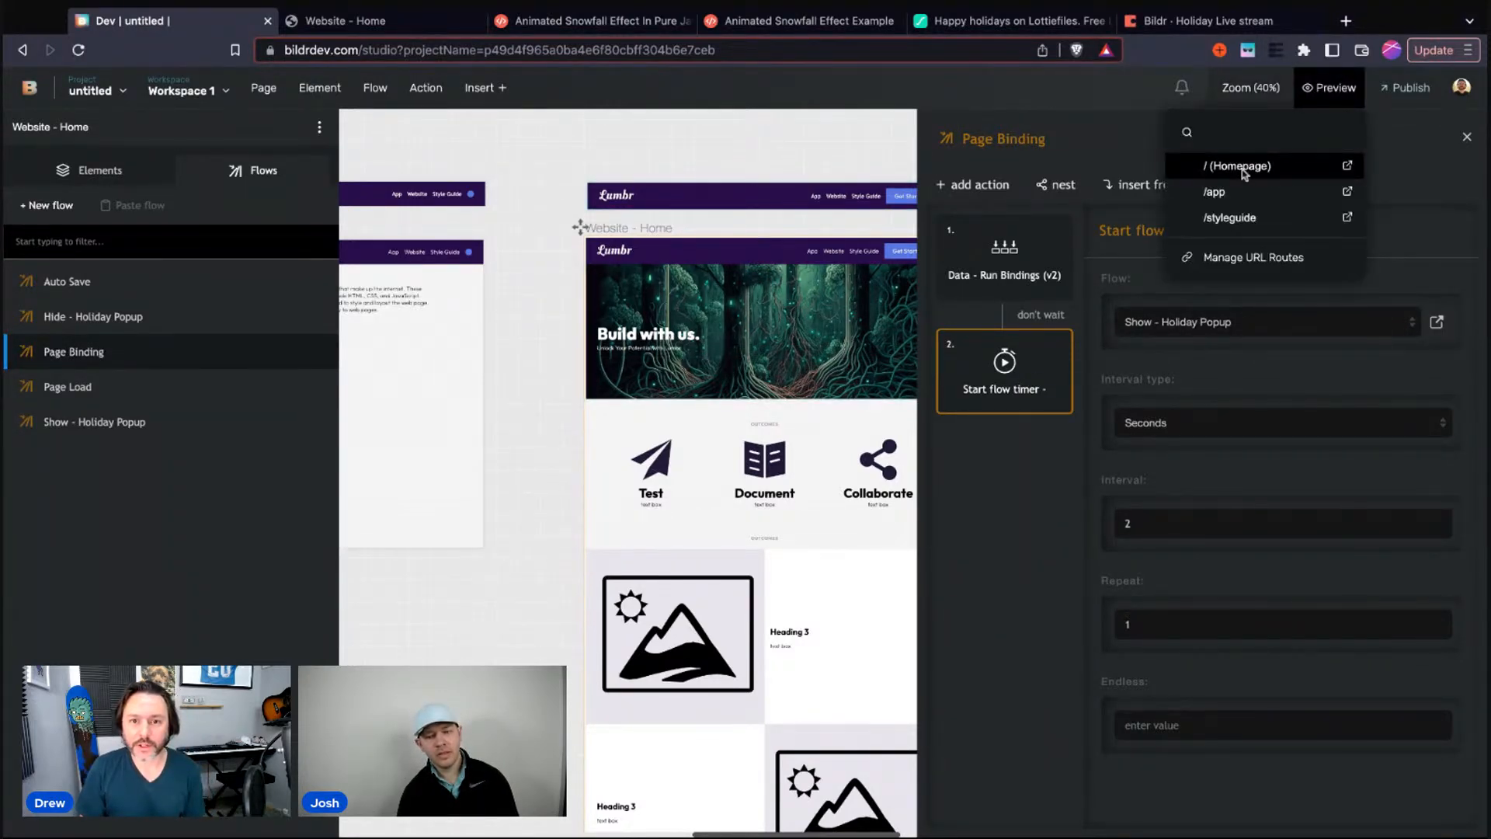
{"action": "left_click", "coordinate": [1243, 158]}
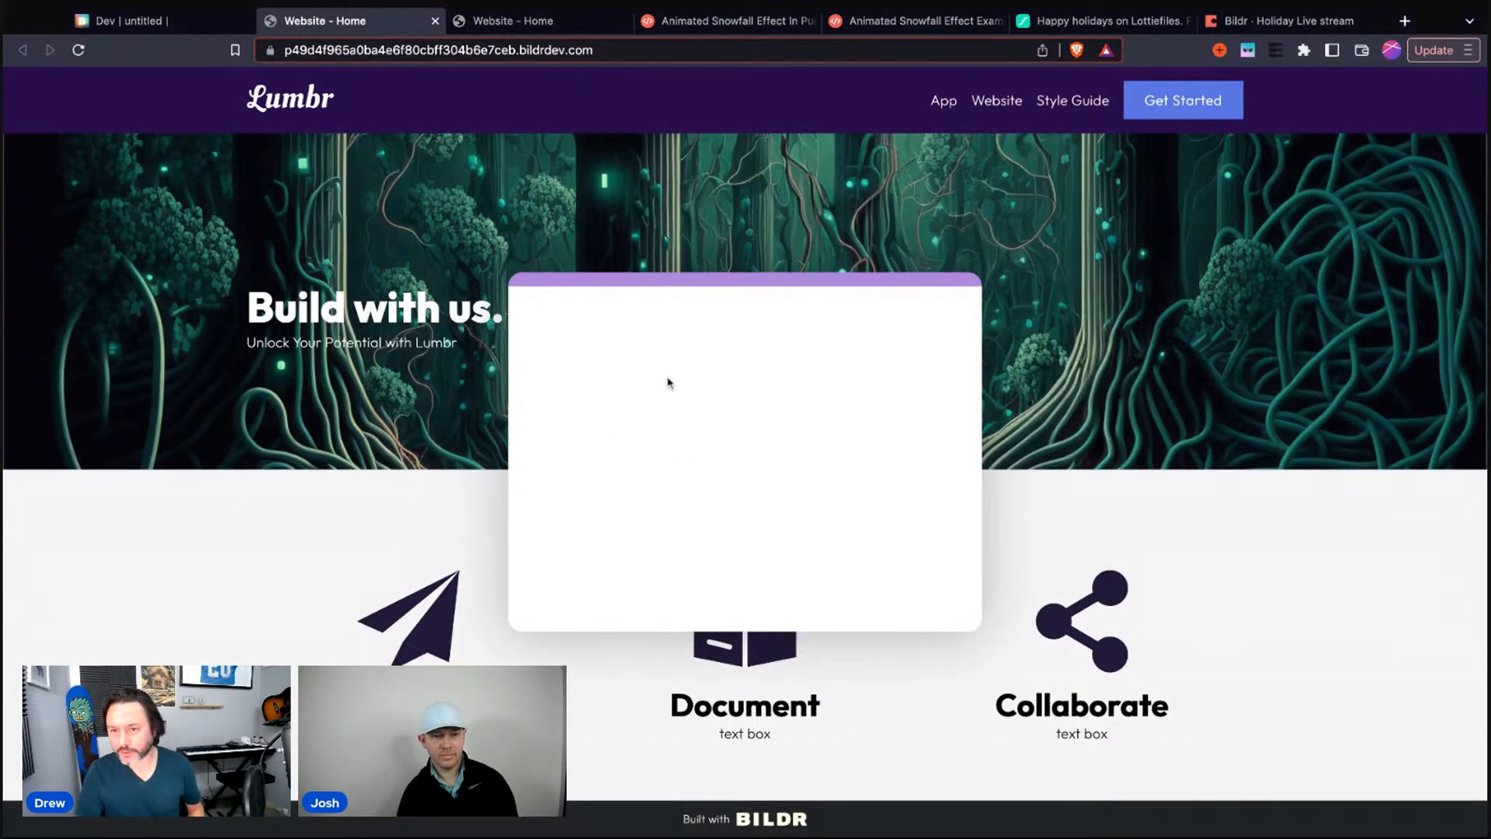
Back in the Bildr studio, set the click event of the Lightbox - Centered element to the Hide - Holiday Popup flow
{"action": "left_click", "coordinate": [124, 21]}
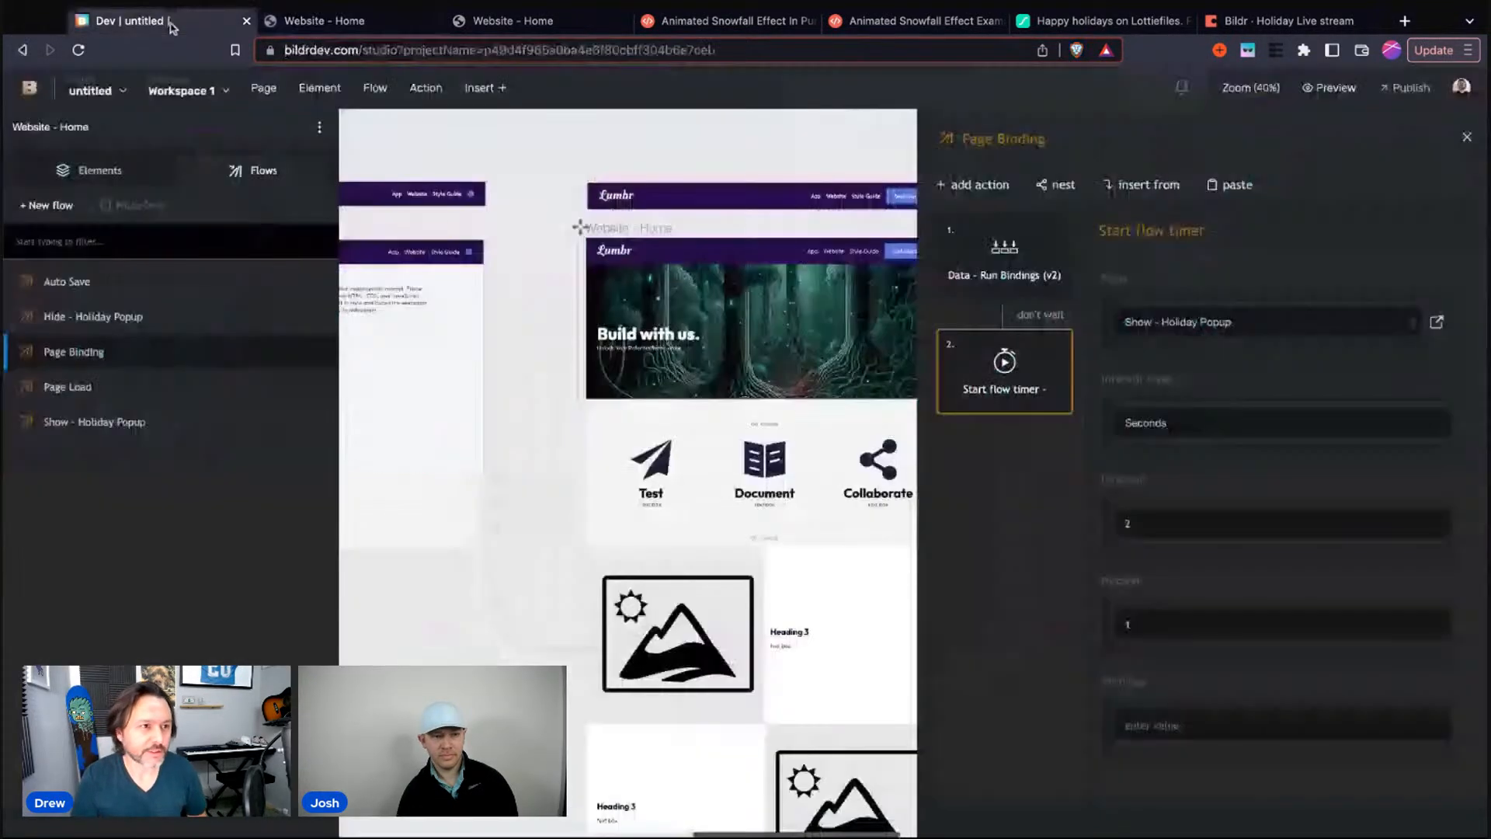
{"action": "left_click", "coordinate": [106, 183]}
{"action": "mouse_move", "coordinate": [113, 233]}
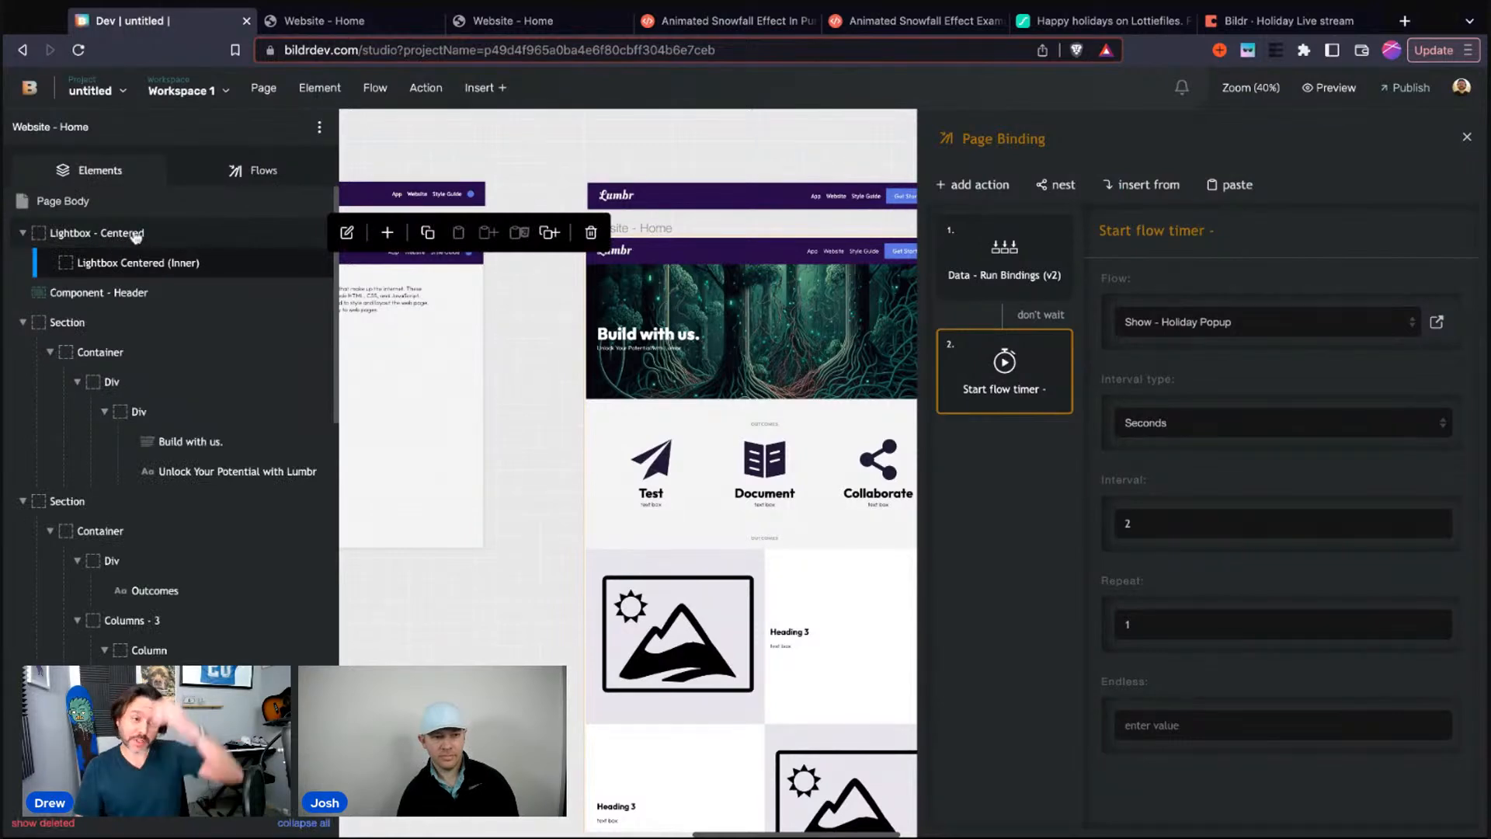
{"action": "left_click", "coordinate": [135, 234]}
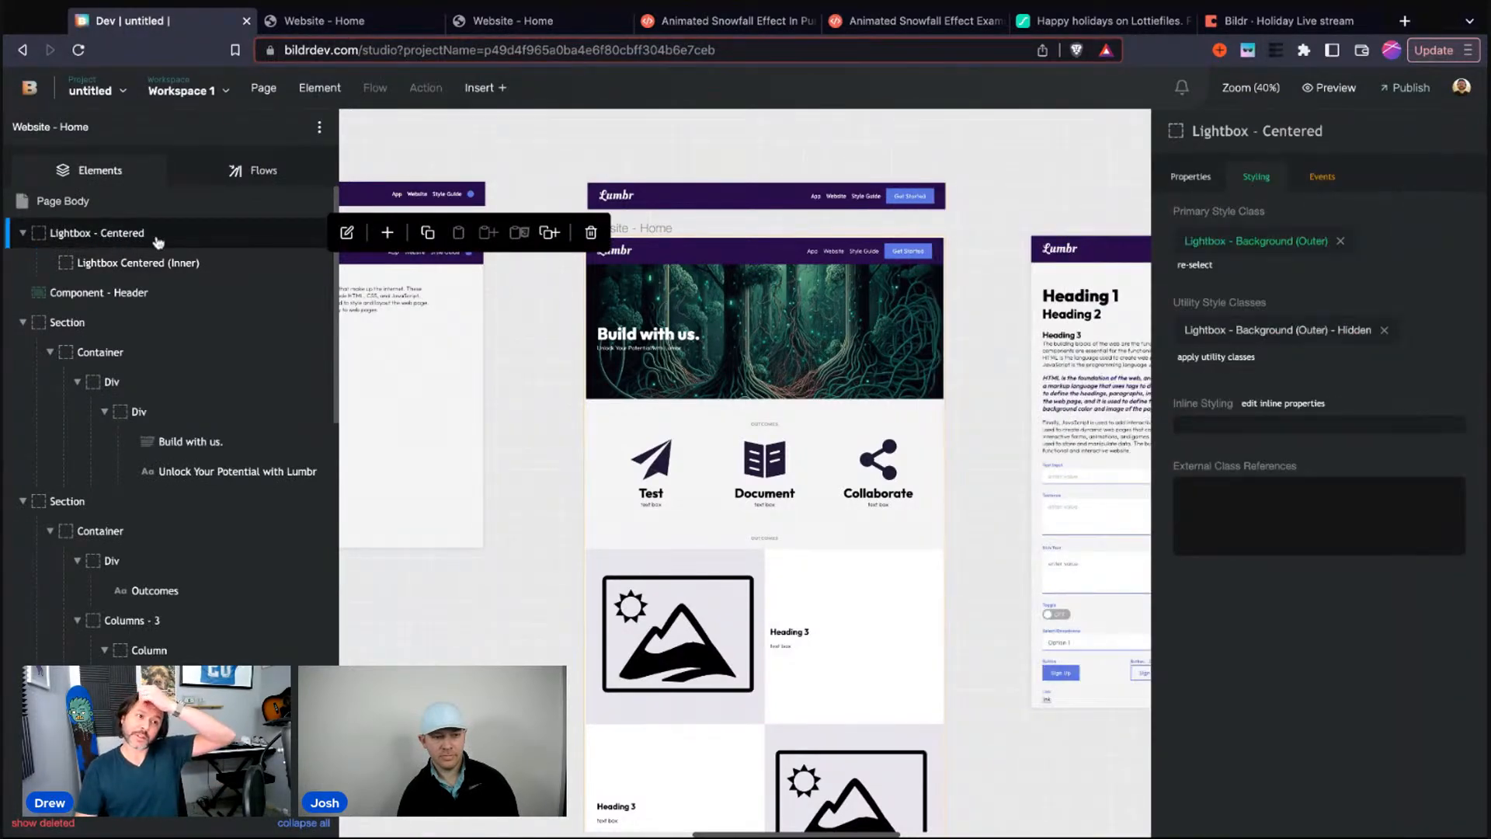
{"action": "left_click", "coordinate": [1313, 185]}
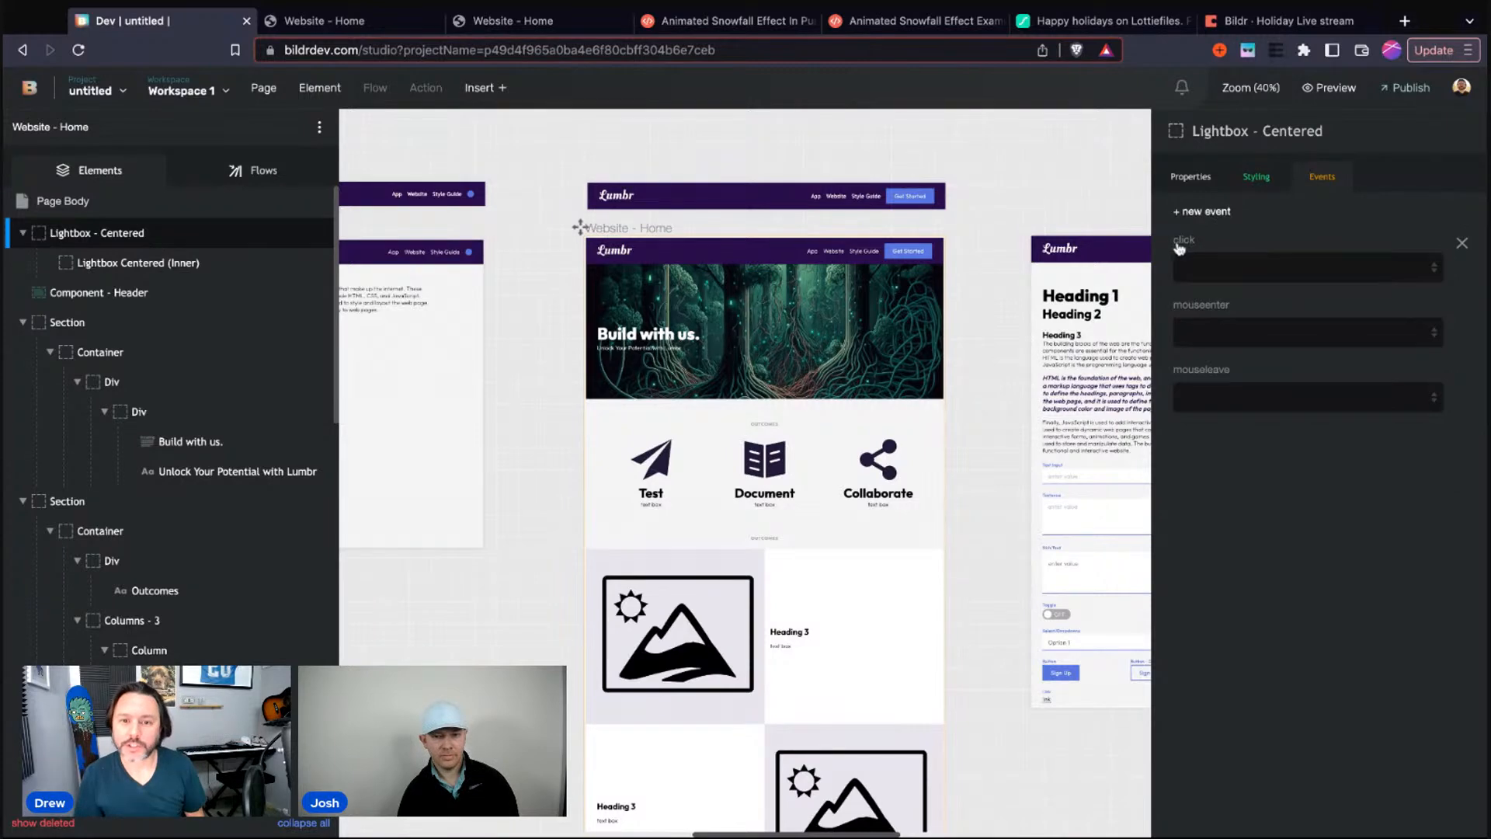
{"action": "left_click", "coordinate": [1234, 277]}
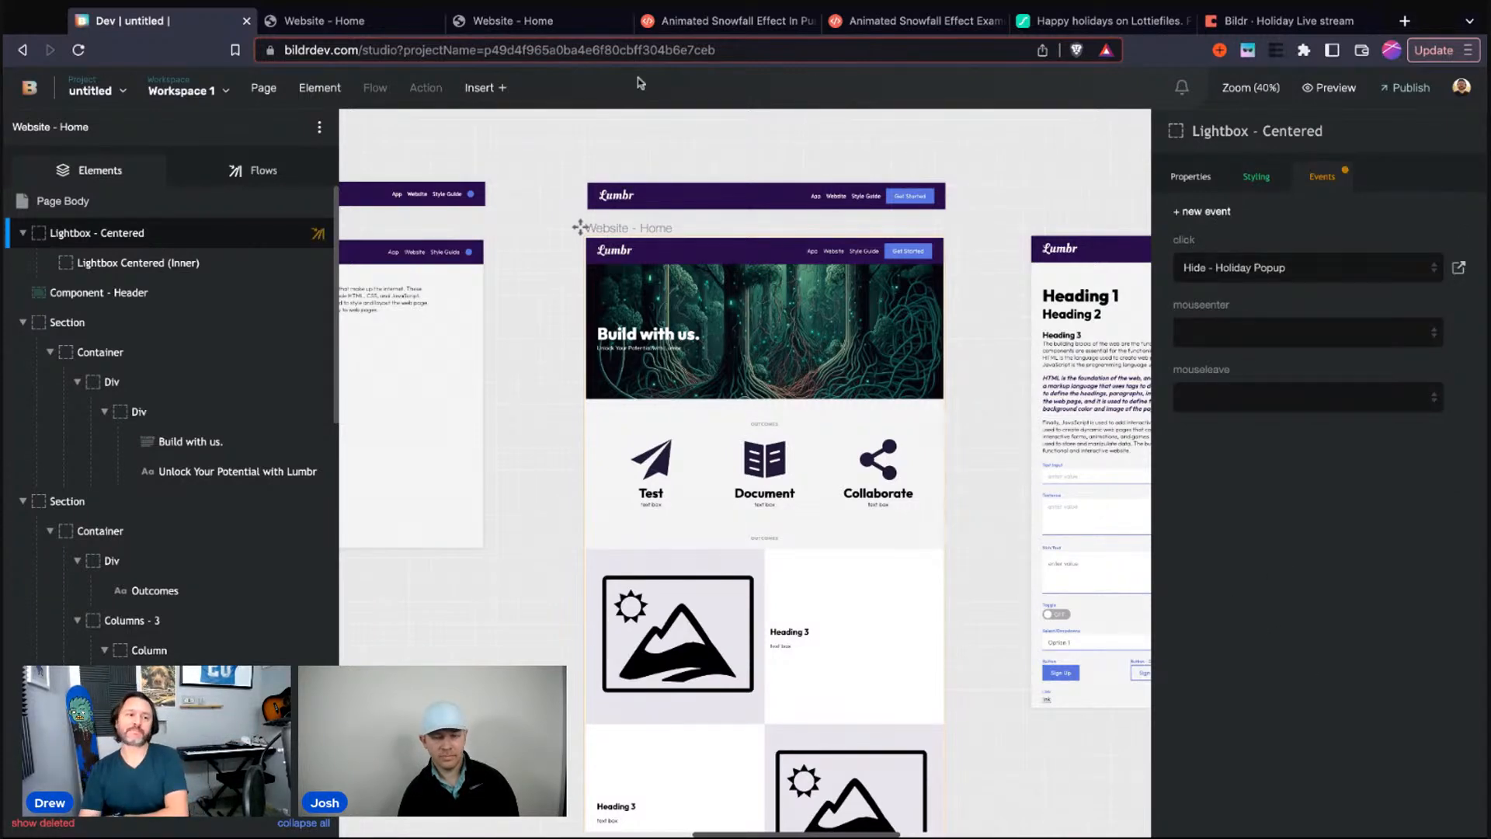
Reload the home page preview and test whether clicking inside the popup box closes it
{"action": "left_click", "coordinate": [365, 21]}
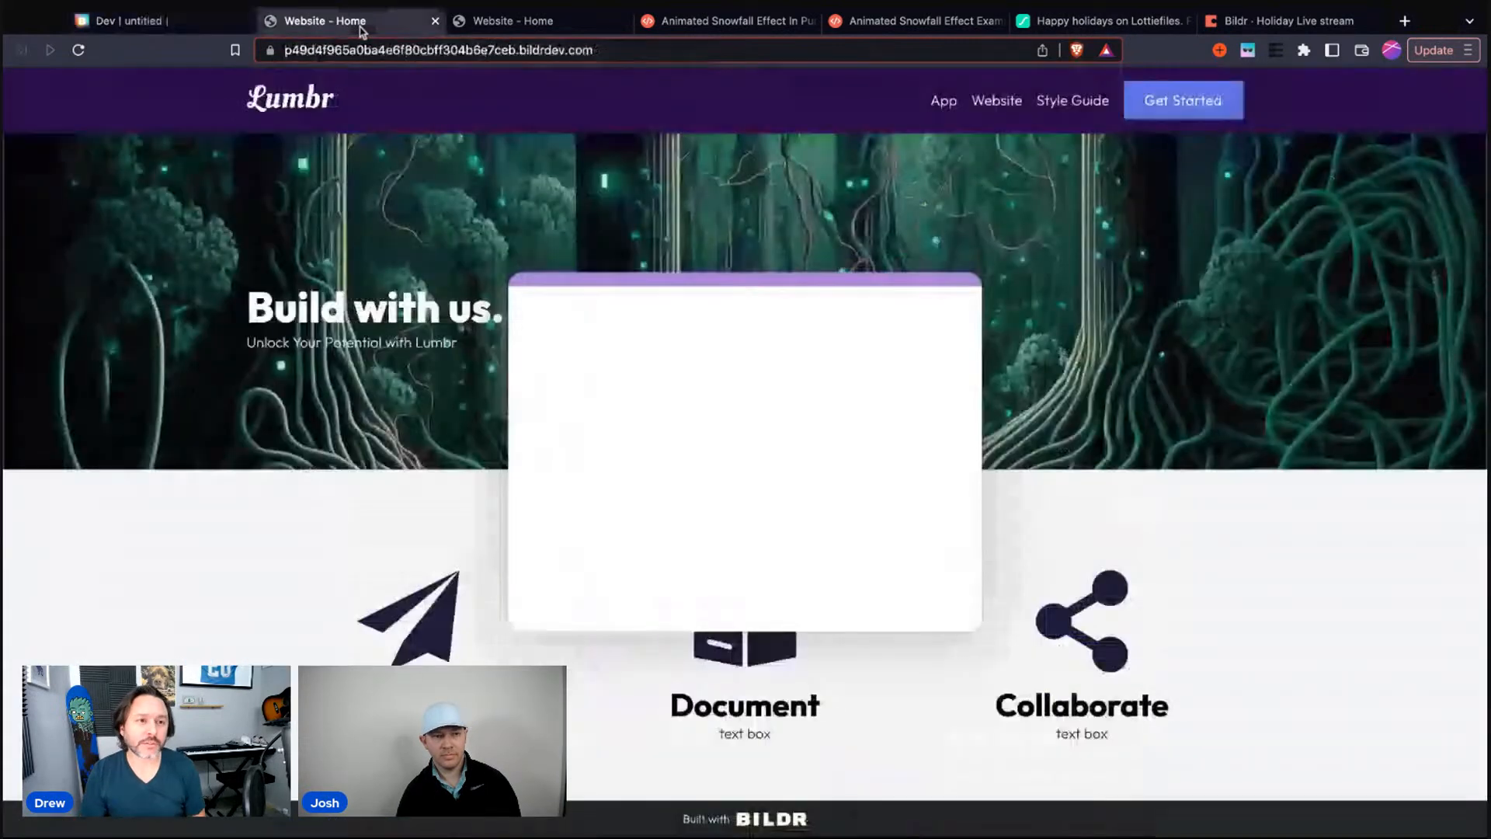
{"action": "left_click", "coordinate": [81, 51]}
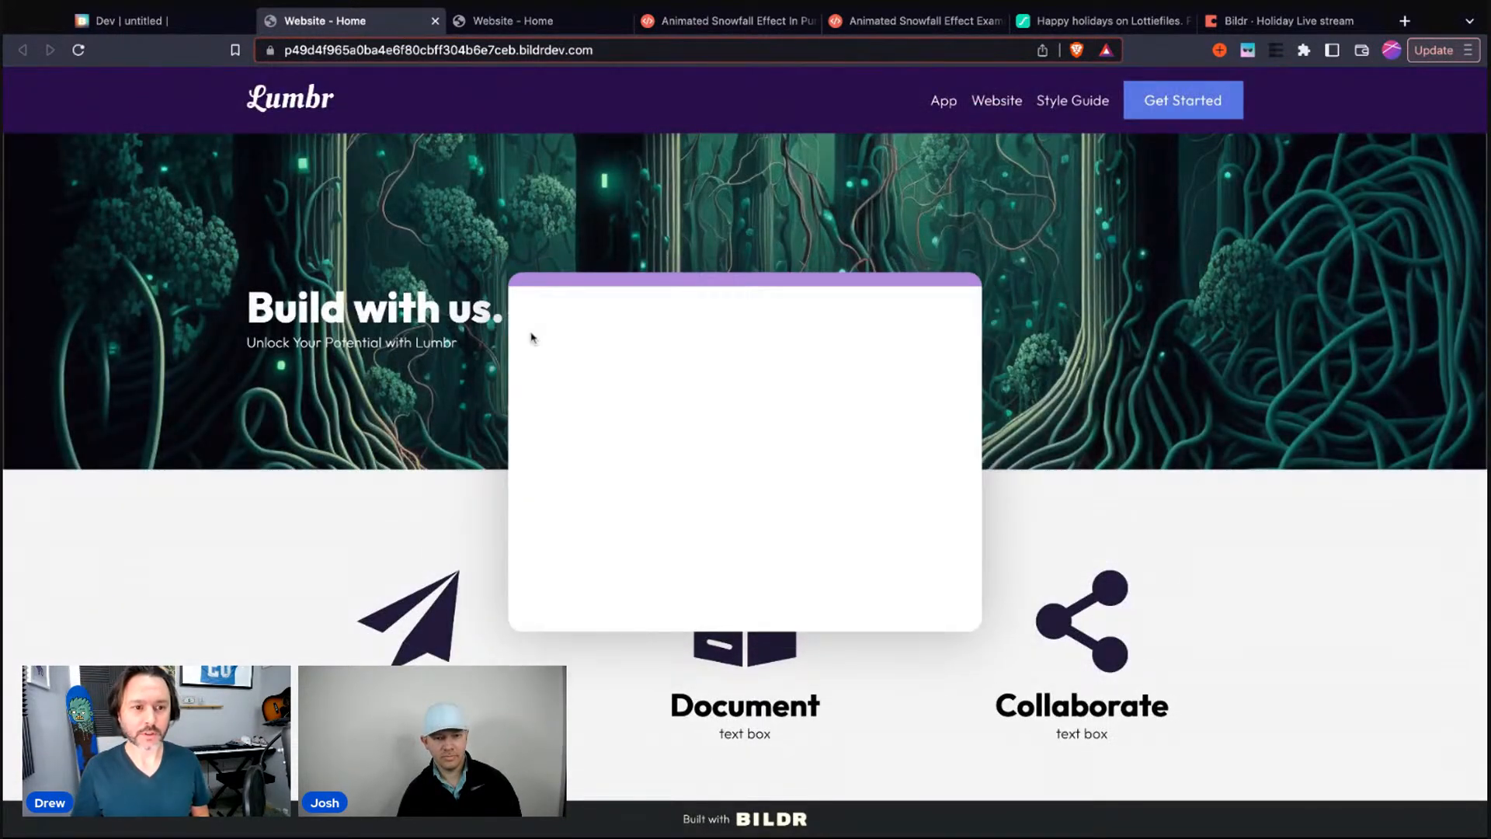
{"action": "left_click", "coordinate": [78, 50]}
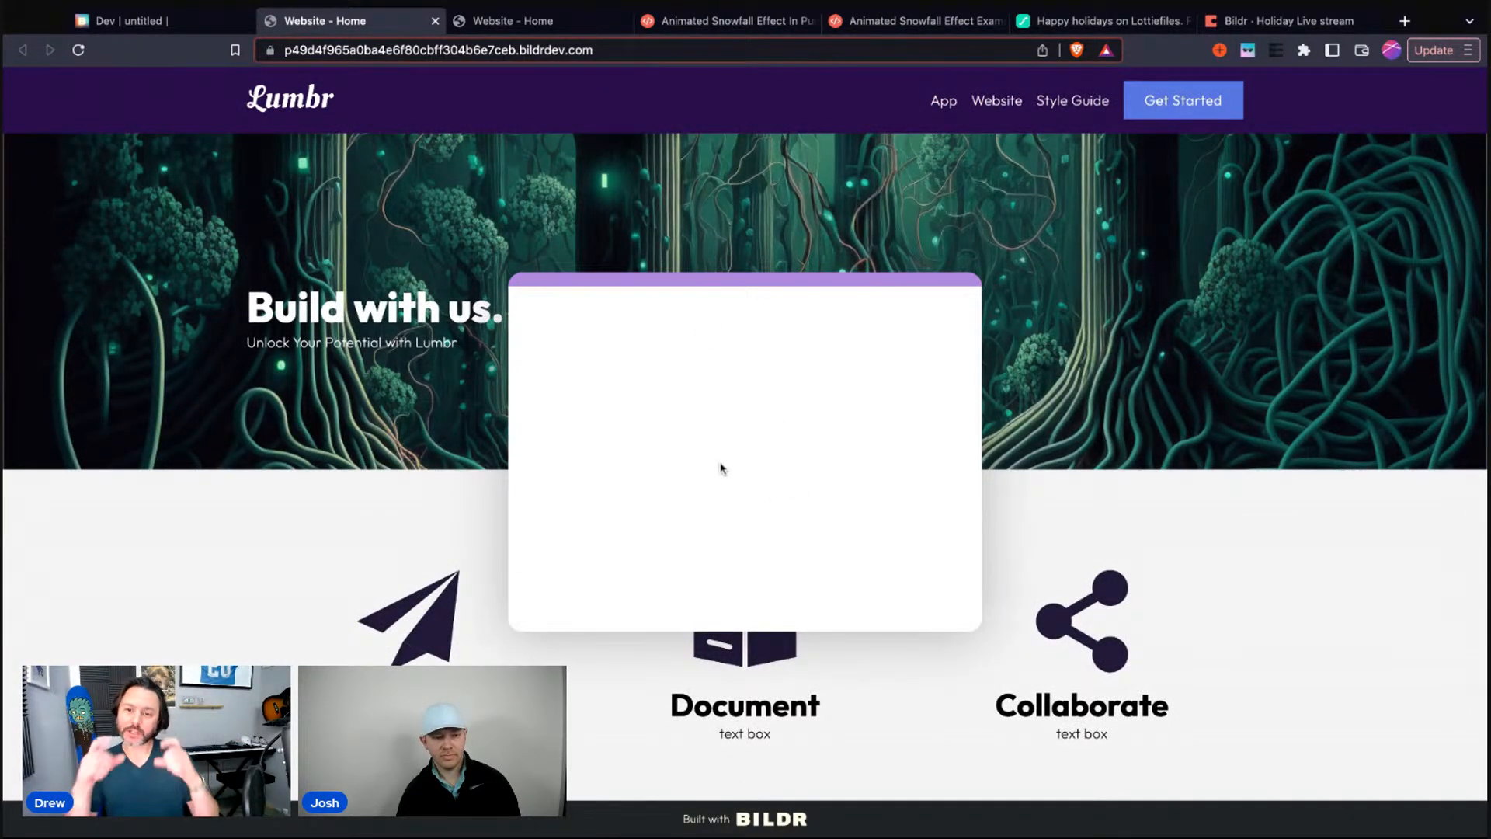
{"action": "left_click", "coordinate": [174, 28]}
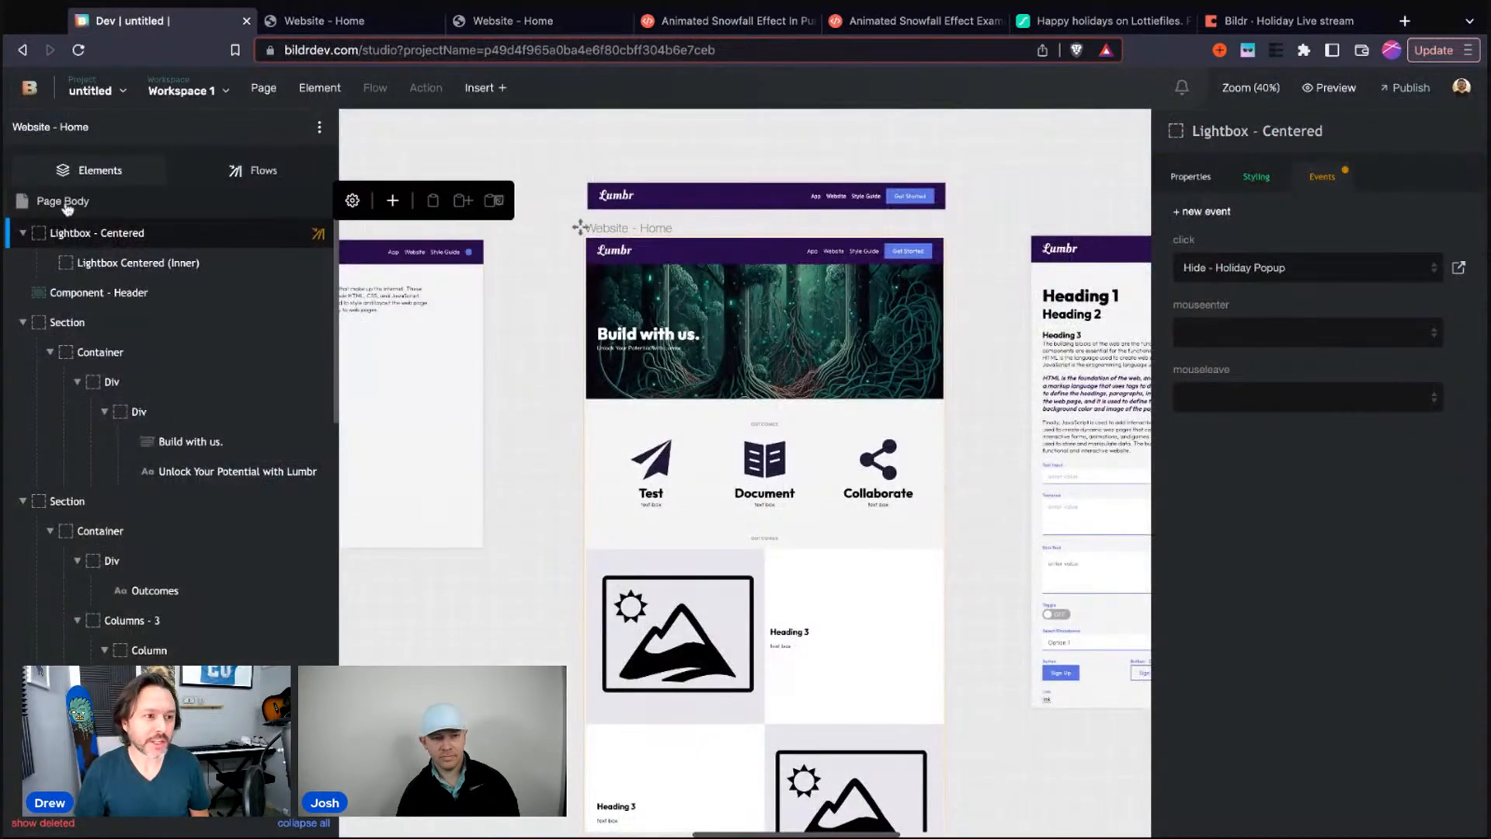
{"action": "mouse_move", "coordinate": [94, 239]}
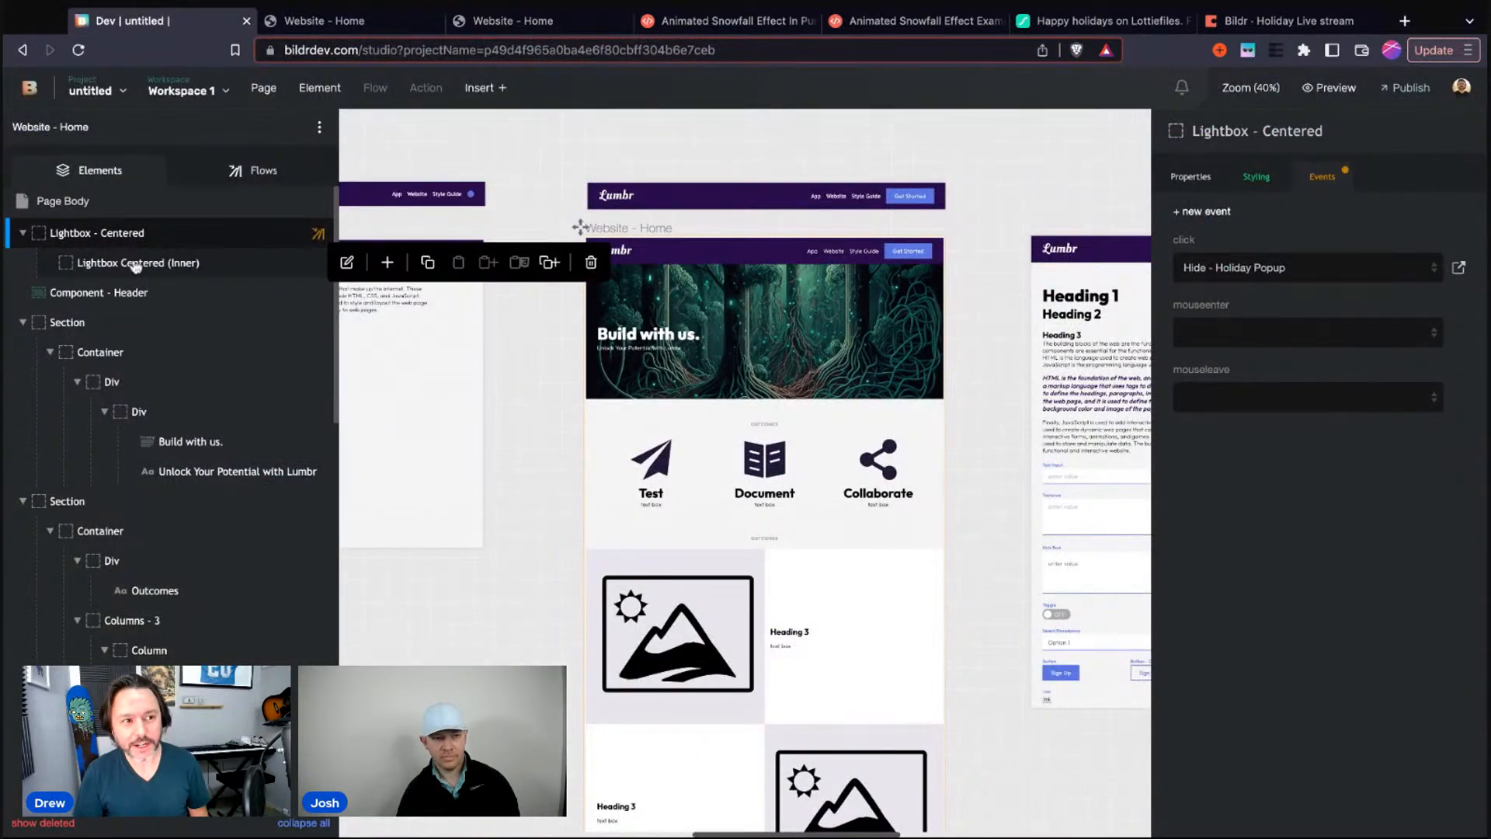
{"action": "left_click", "coordinate": [315, 21]}
{"action": "left_click", "coordinate": [709, 427]}
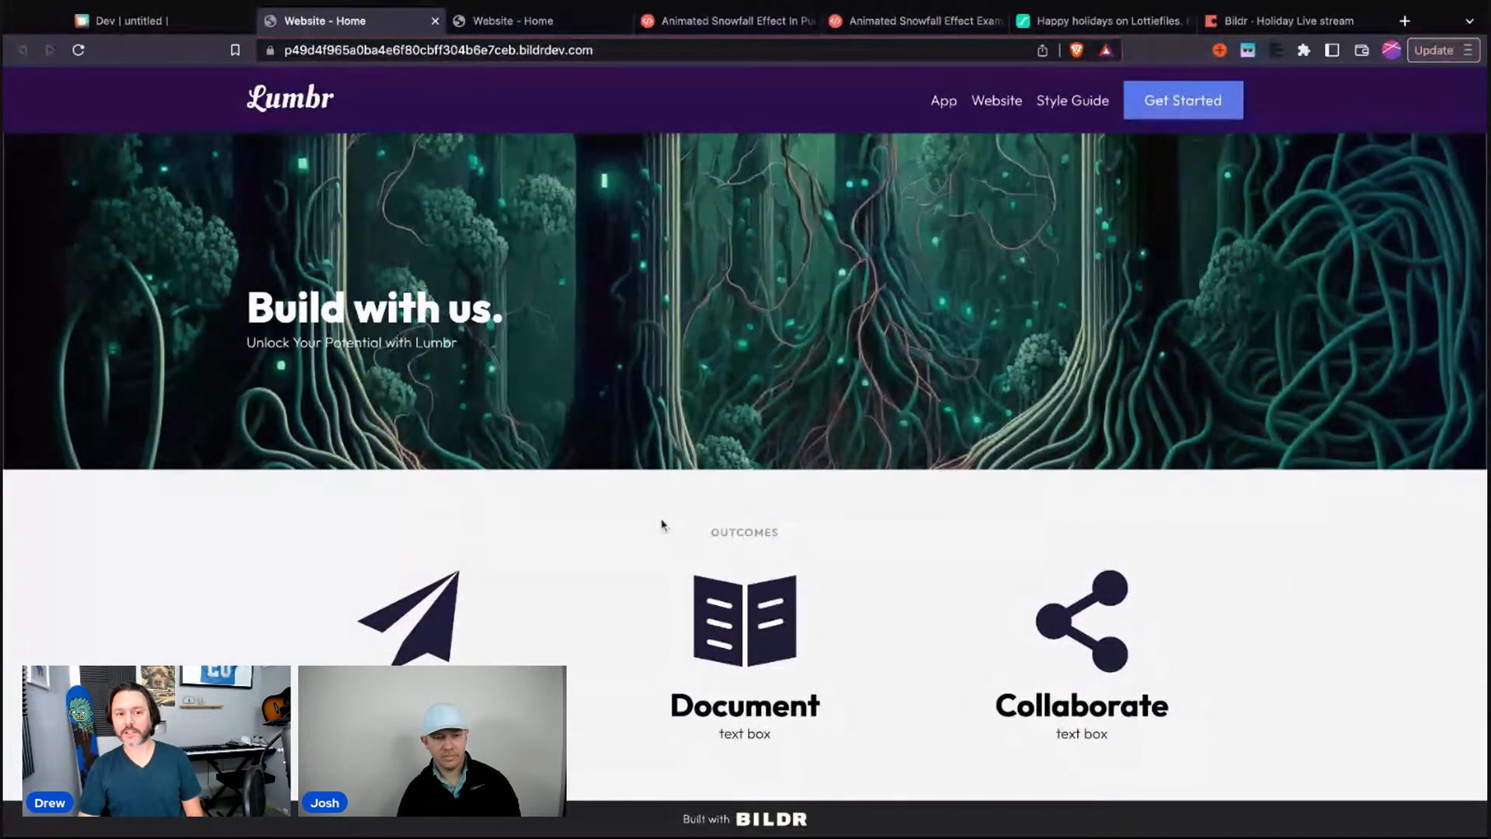
Create a flow named Do Nothing for the click event of the Lightbox Centered (Inner) element
{"action": "left_click", "coordinate": [199, 17]}
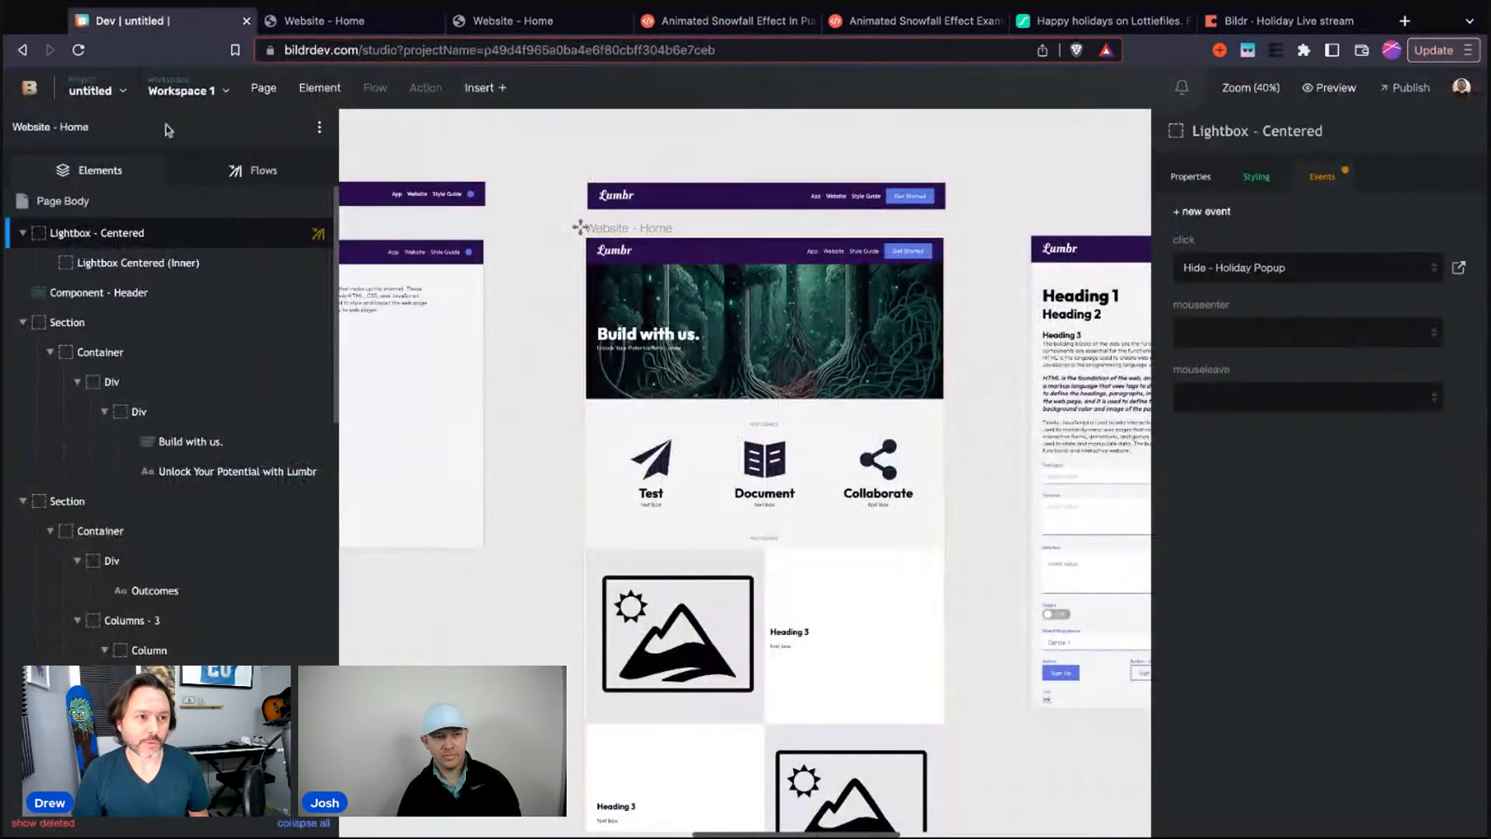
{"action": "left_click", "coordinate": [159, 264]}
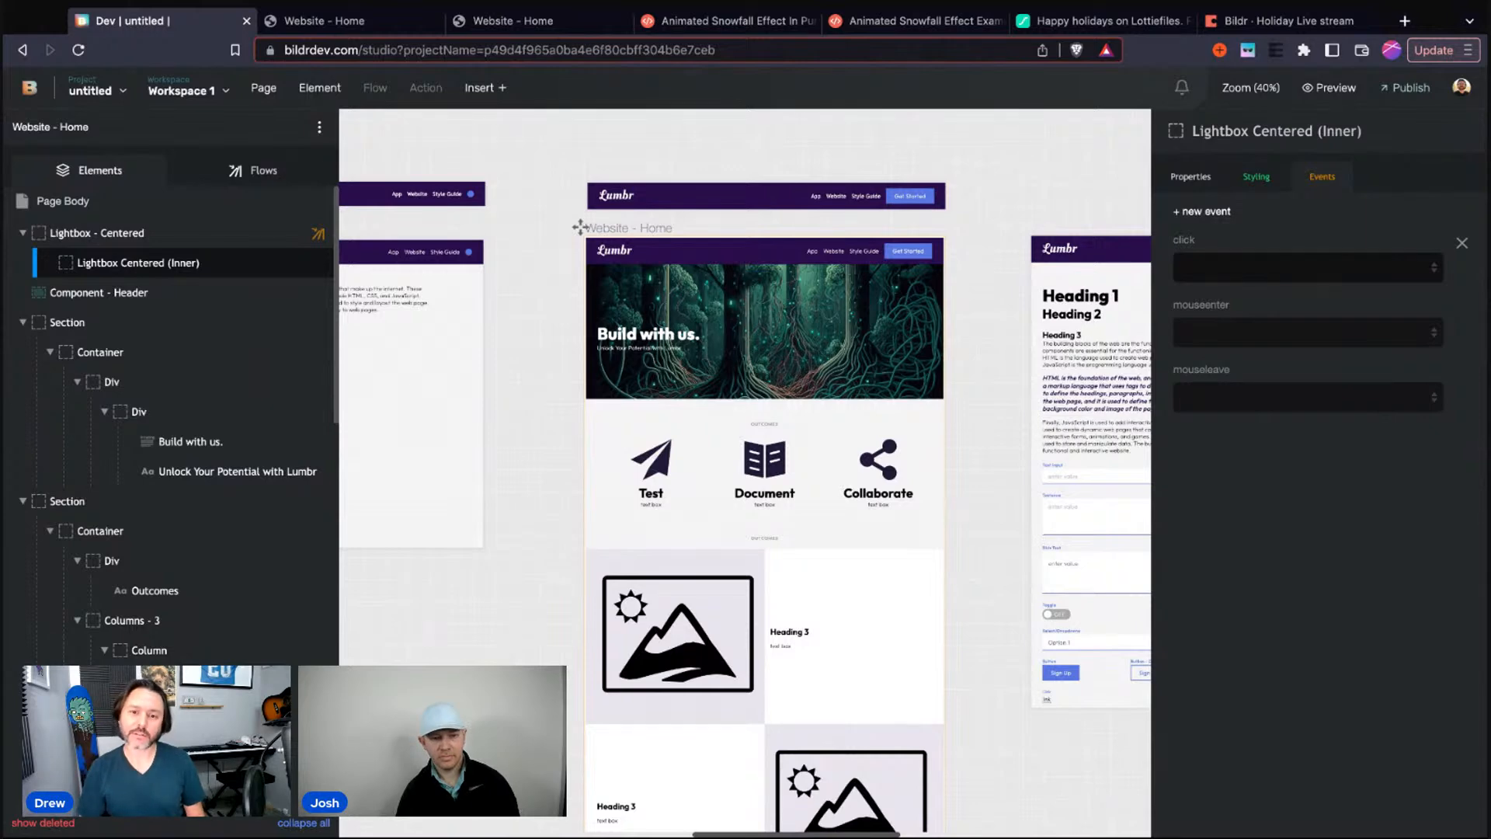
{"action": "key", "text": "Return"}
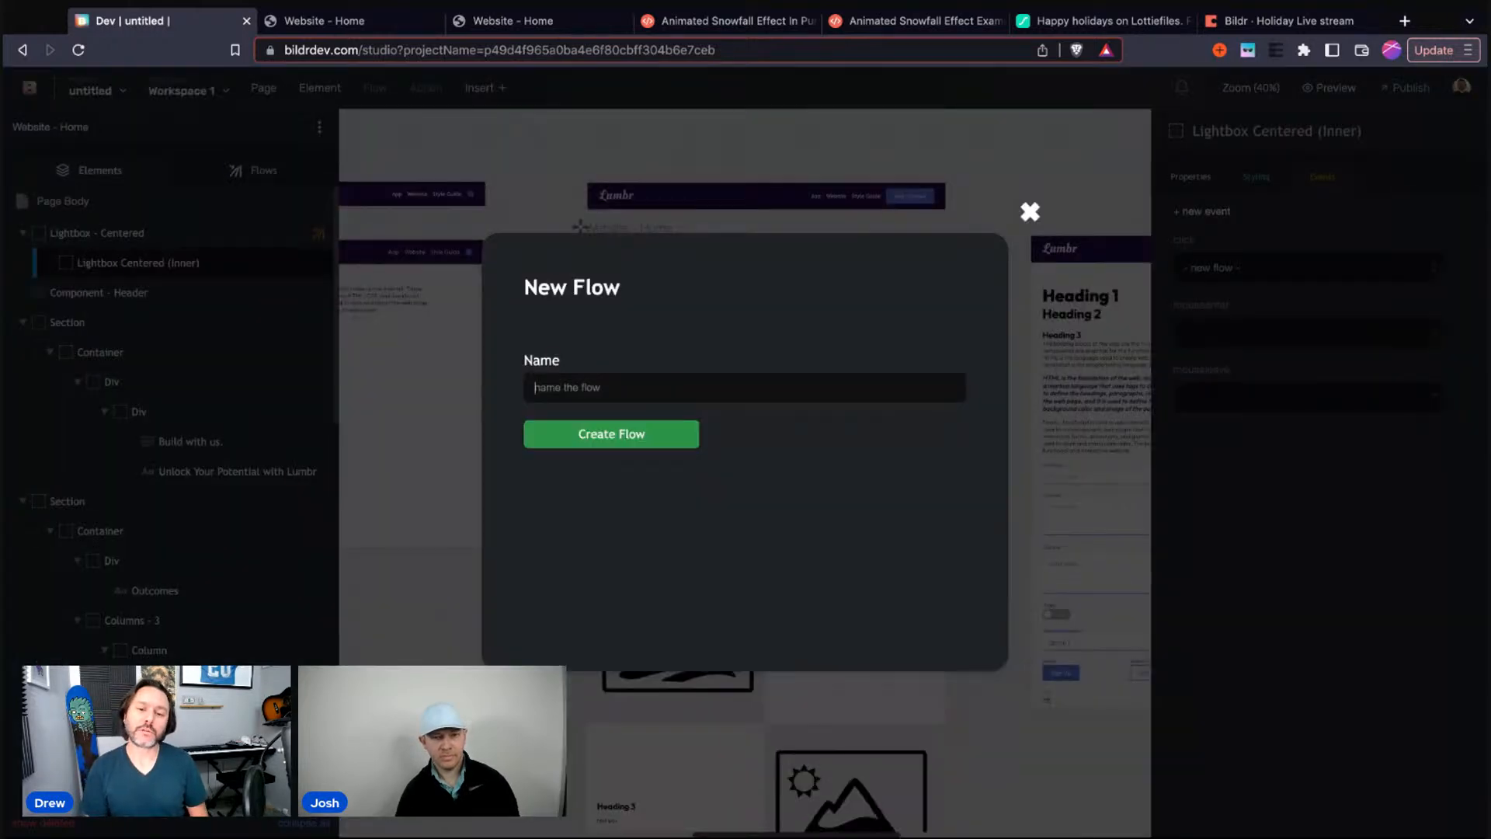
{"action": "type", "text": "Do Nothing"}
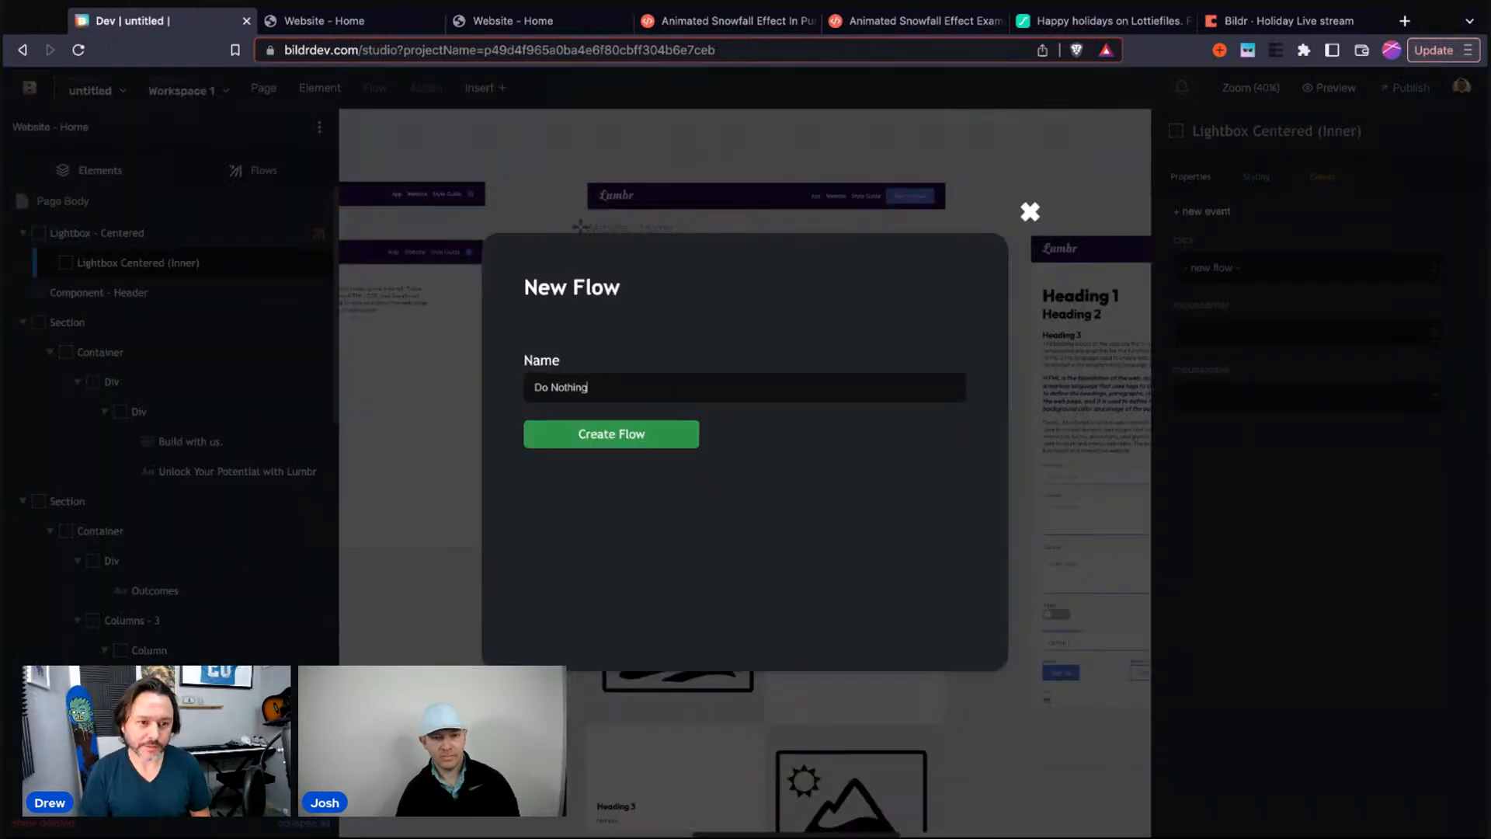
{"action": "key", "text": "Return"}
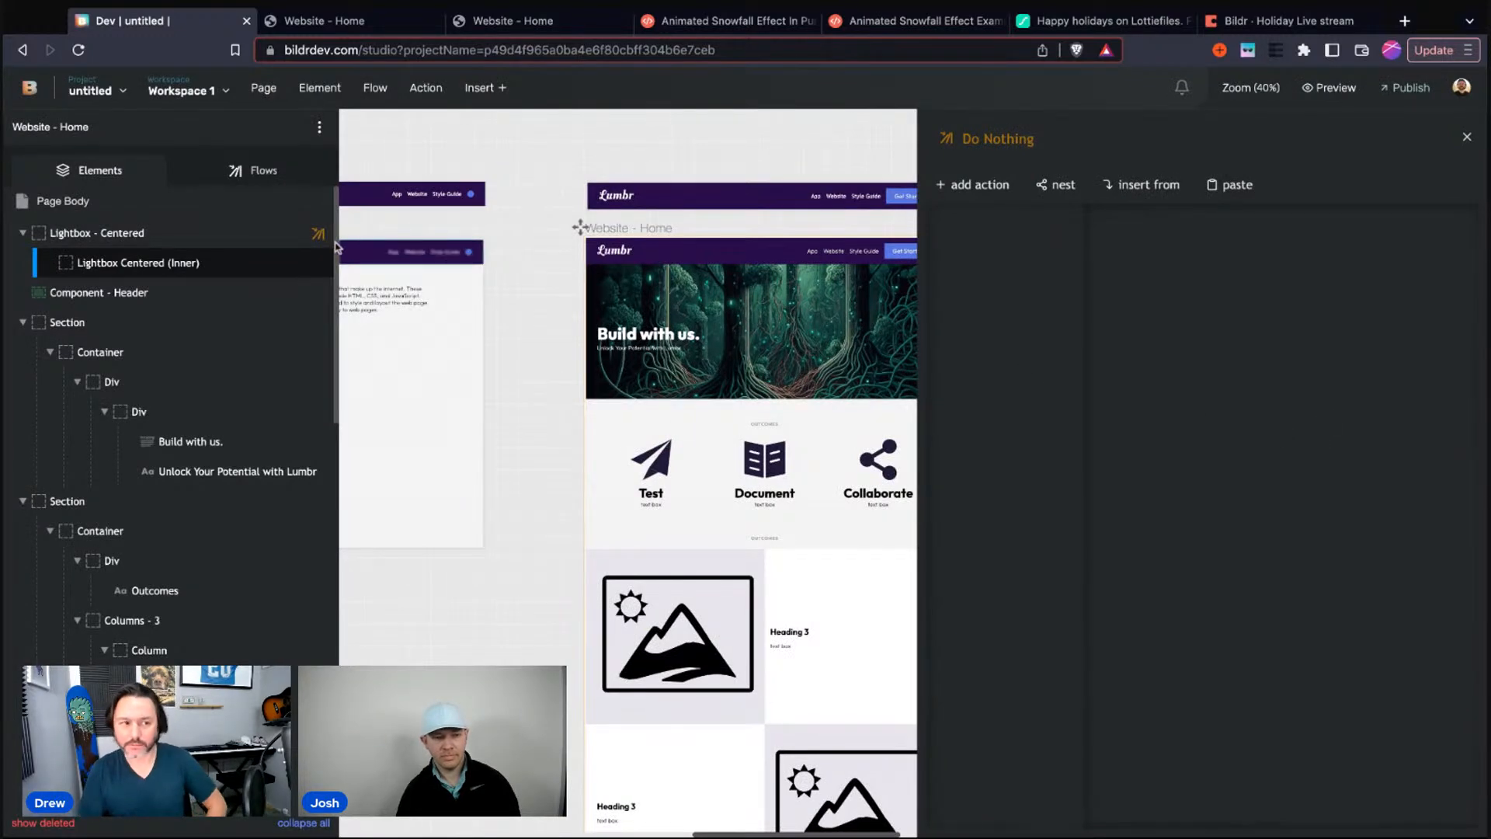
{"action": "left_click", "coordinate": [183, 239]}
{"action": "left_click", "coordinate": [158, 266]}
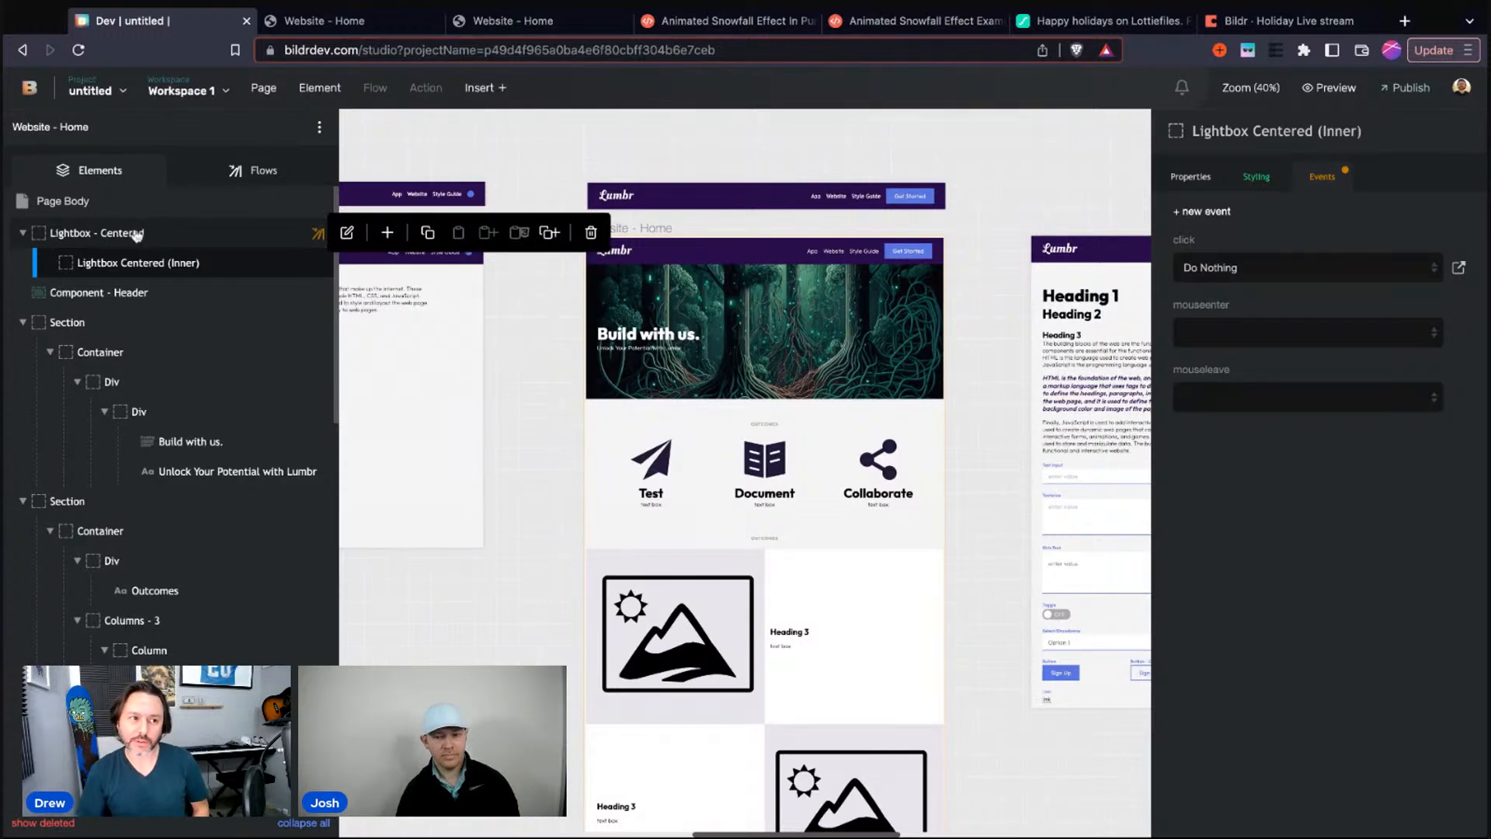
Switch to the home page preview, close the duplicate preview tab and test dismissing the popup from outside its box
{"action": "left_click", "coordinate": [412, 29]}
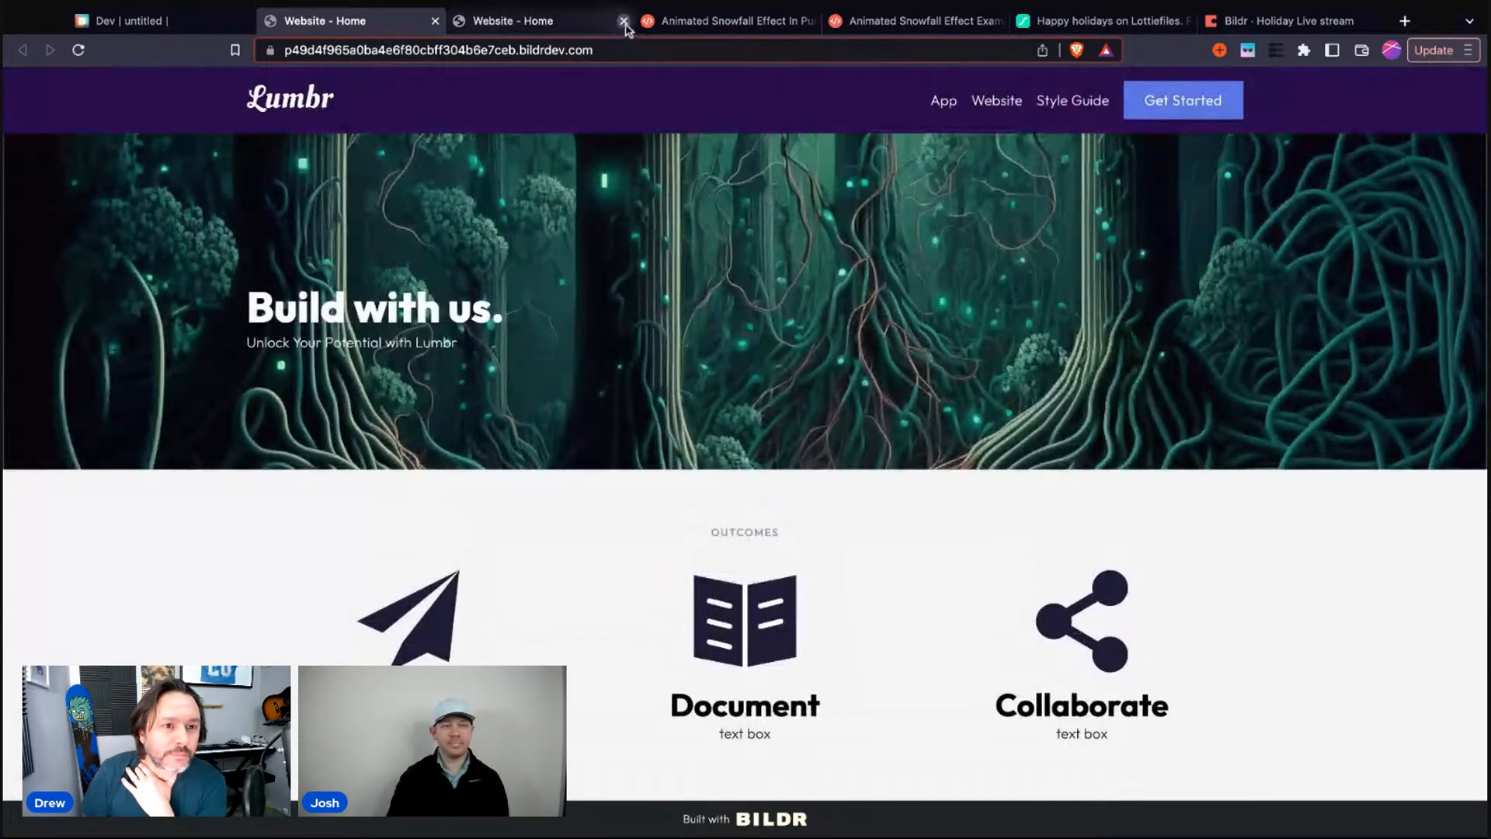
{"action": "left_click", "coordinate": [622, 21]}
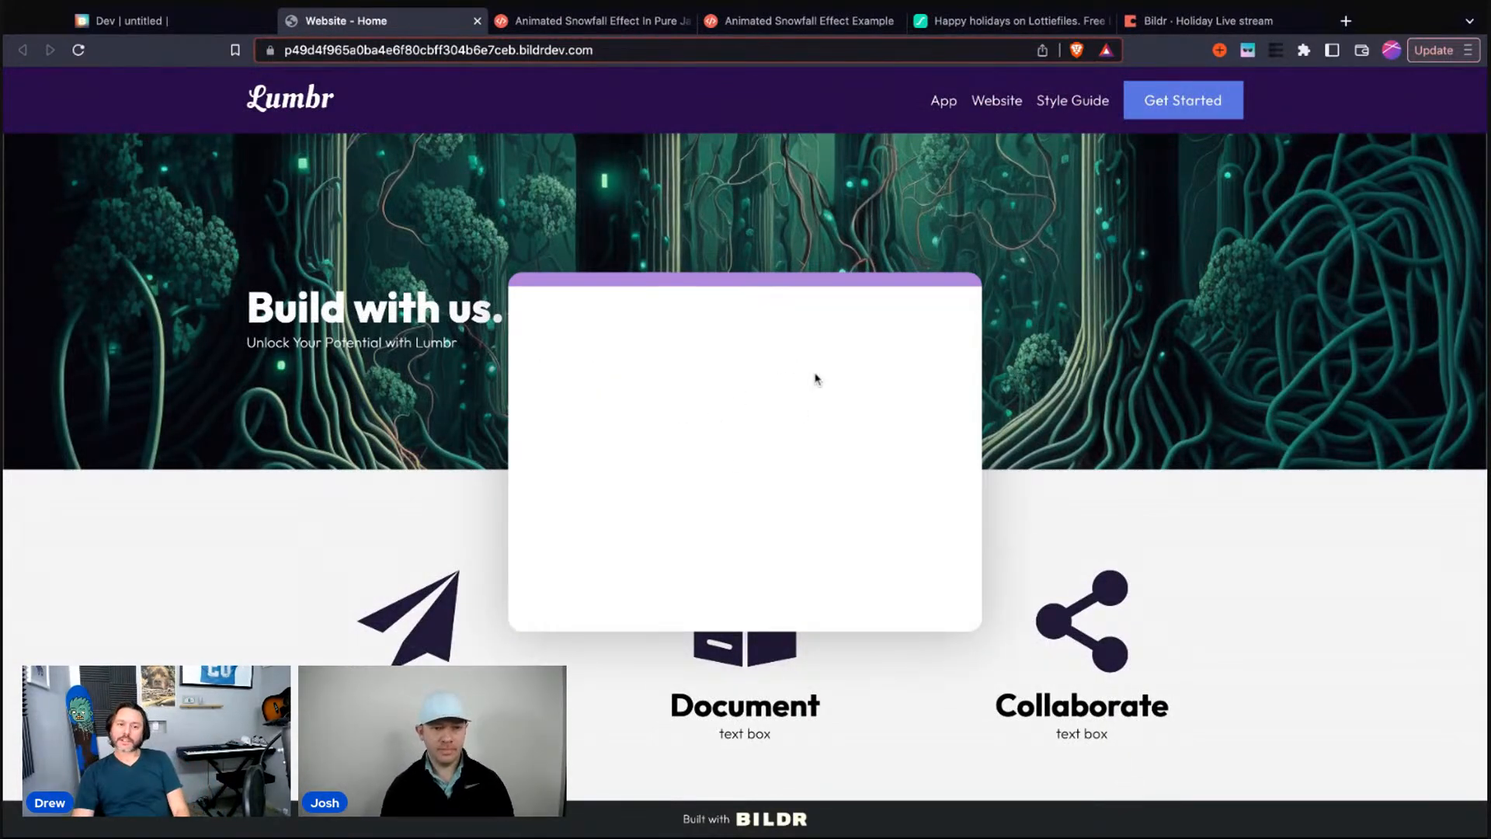
{"action": "left_click", "coordinate": [1132, 407]}
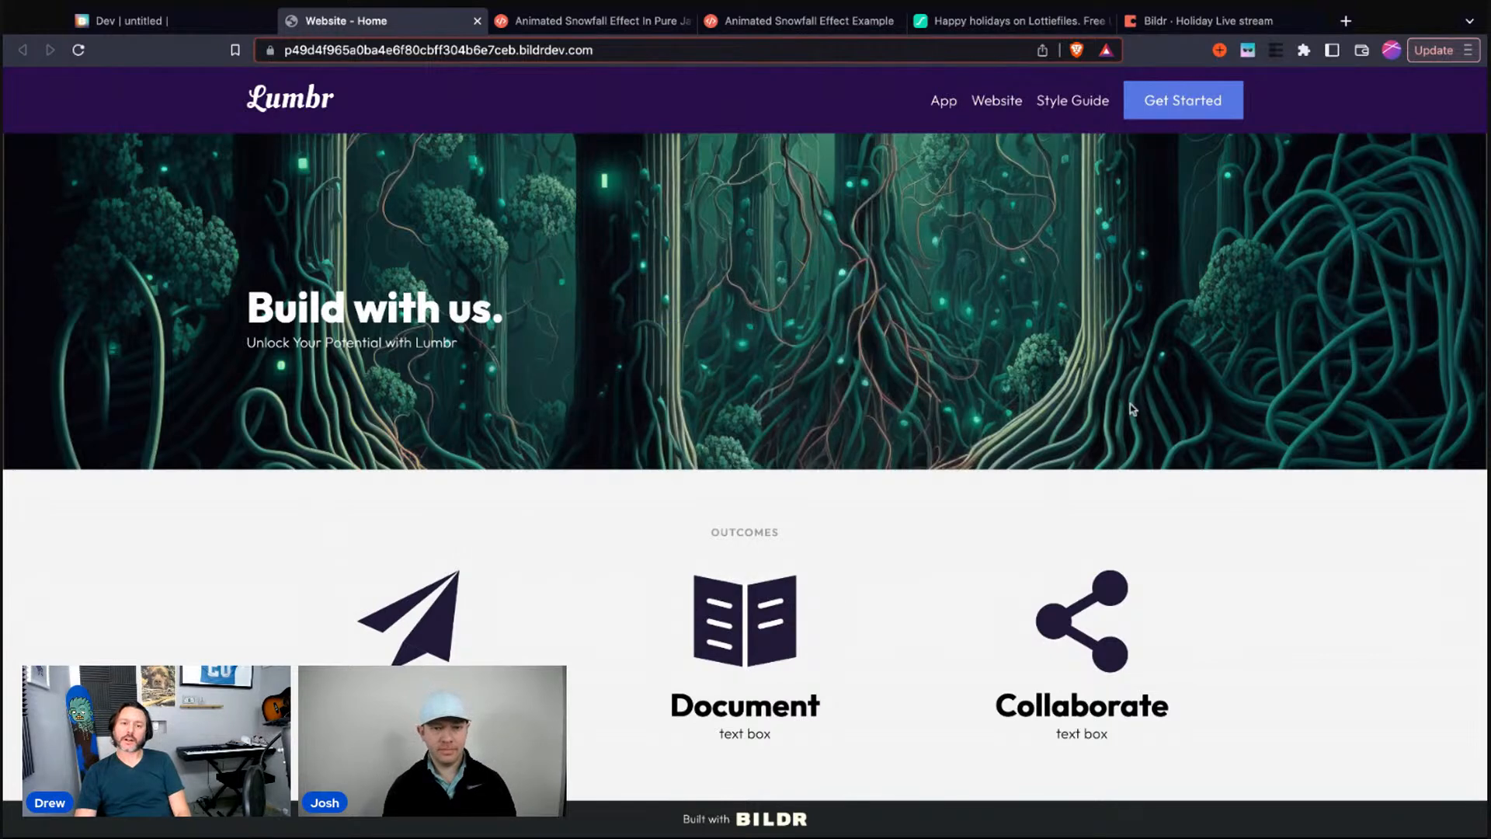
Review the home page's flow list in the Bildr studio and the Happy holidays animation on LottieFiles
{"action": "left_click", "coordinate": [155, 22]}
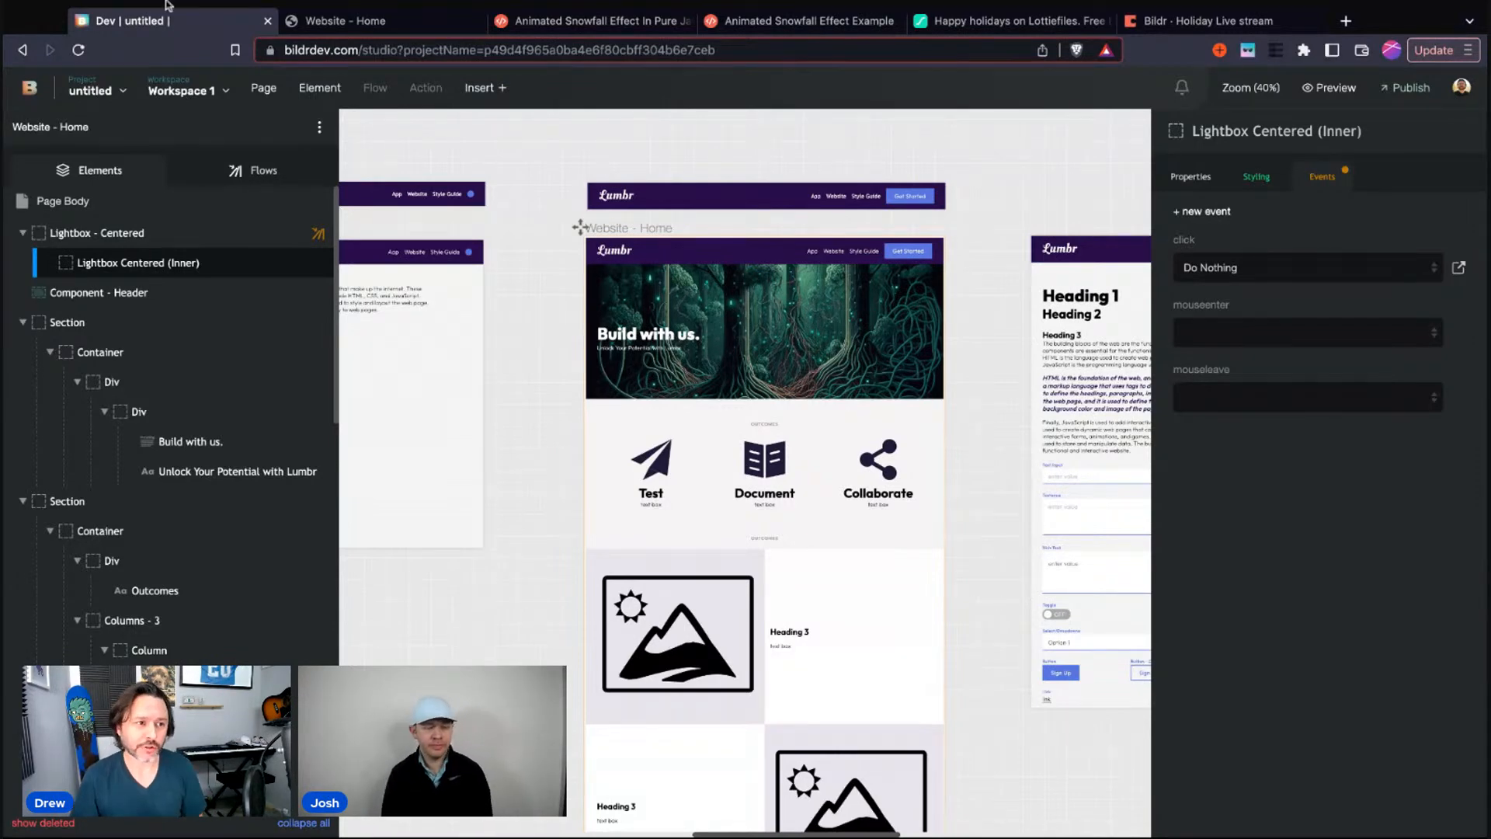
{"action": "left_click", "coordinate": [256, 171]}
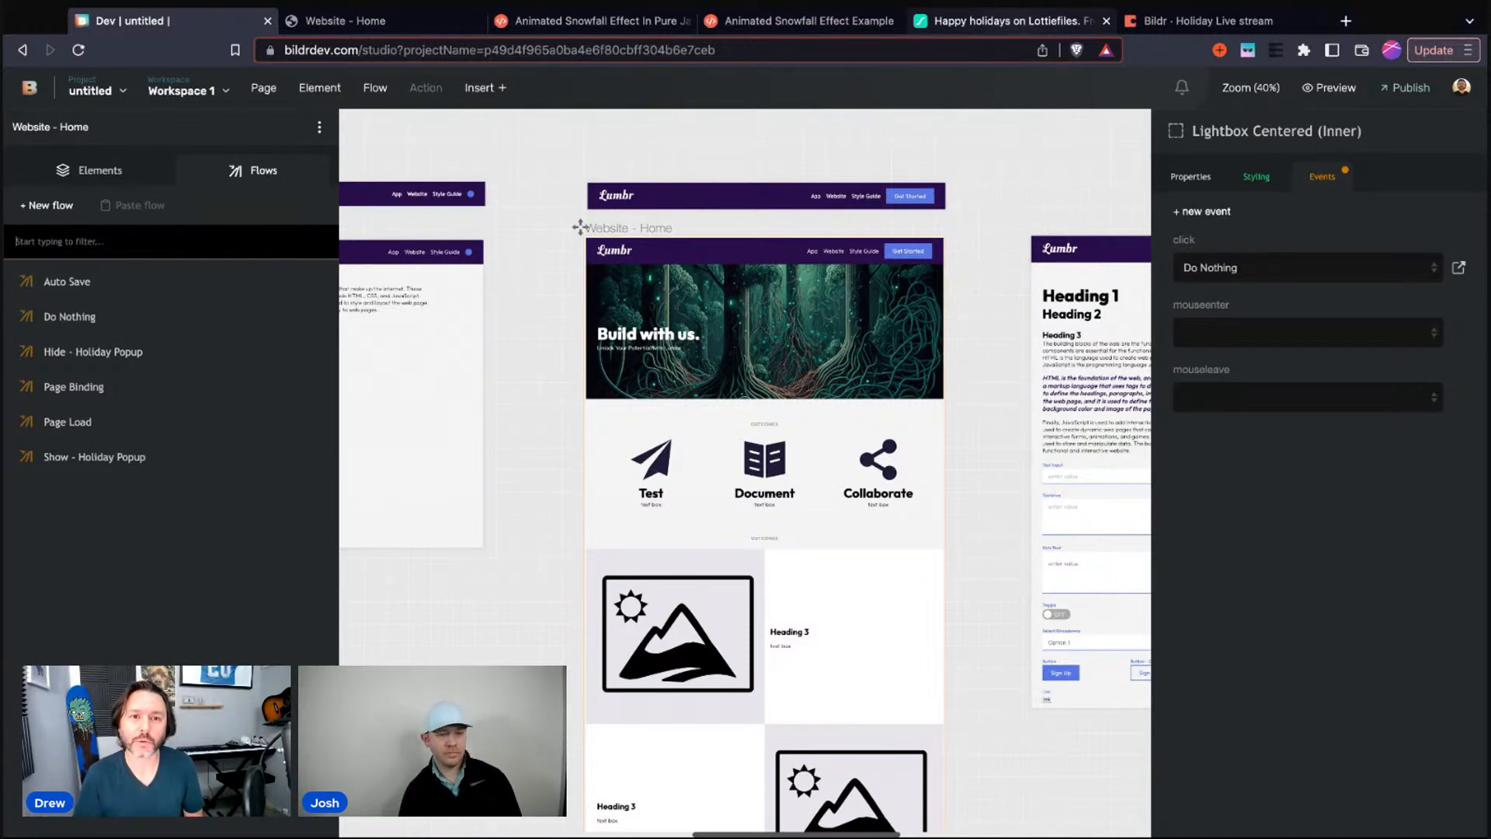
{"action": "left_click", "coordinate": [1010, 20]}
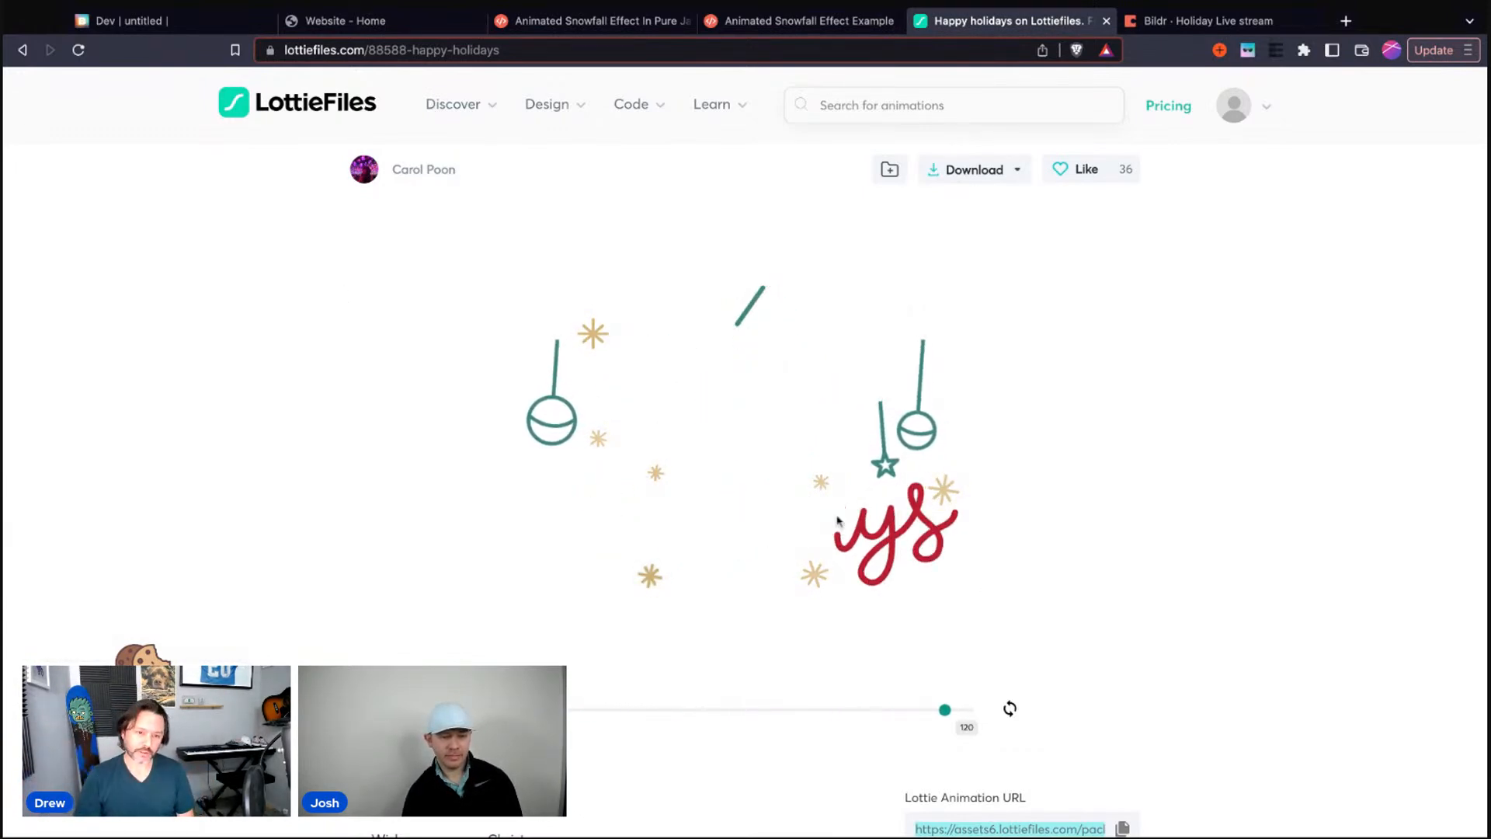
{"action": "scroll", "coordinate": [837, 522], "scroll_direction": "down", "scroll_amount": 3}
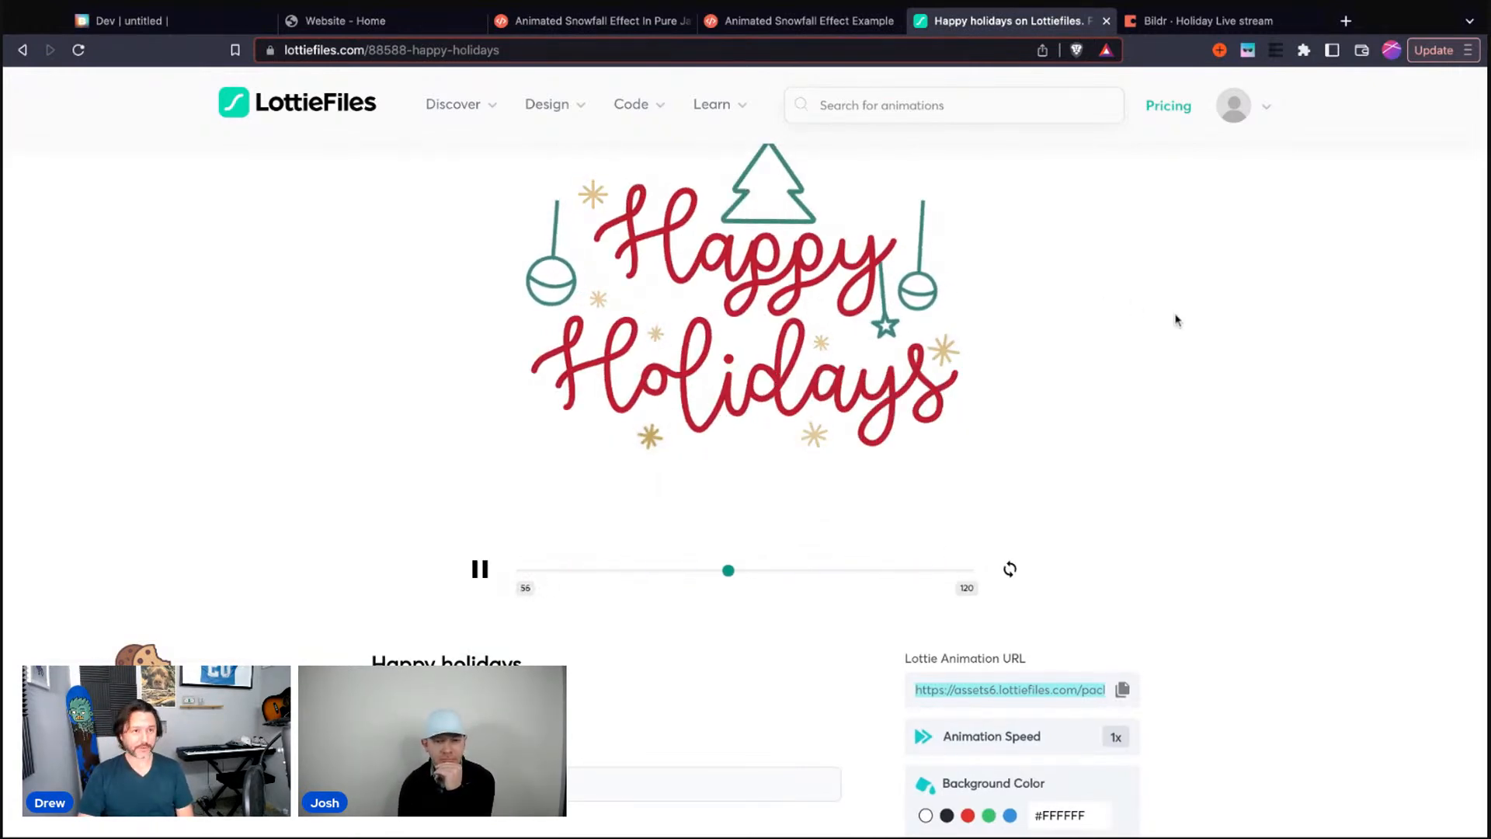
Back in the Bildr studio, add a Lottie Animation element inside Lightbox Centered (Inner)
{"action": "left_click", "coordinate": [187, 30]}
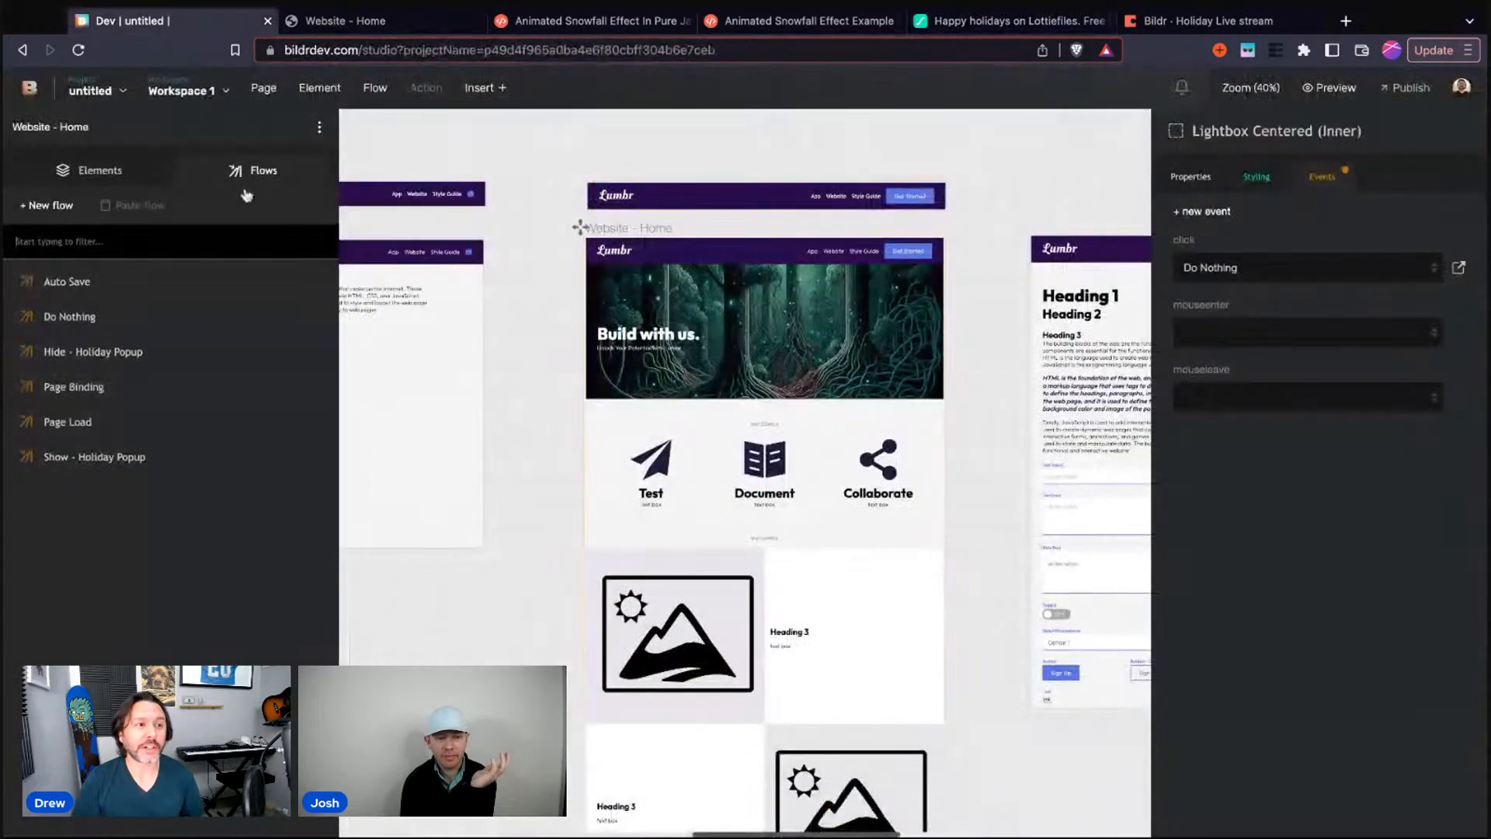
{"action": "left_click", "coordinate": [110, 163]}
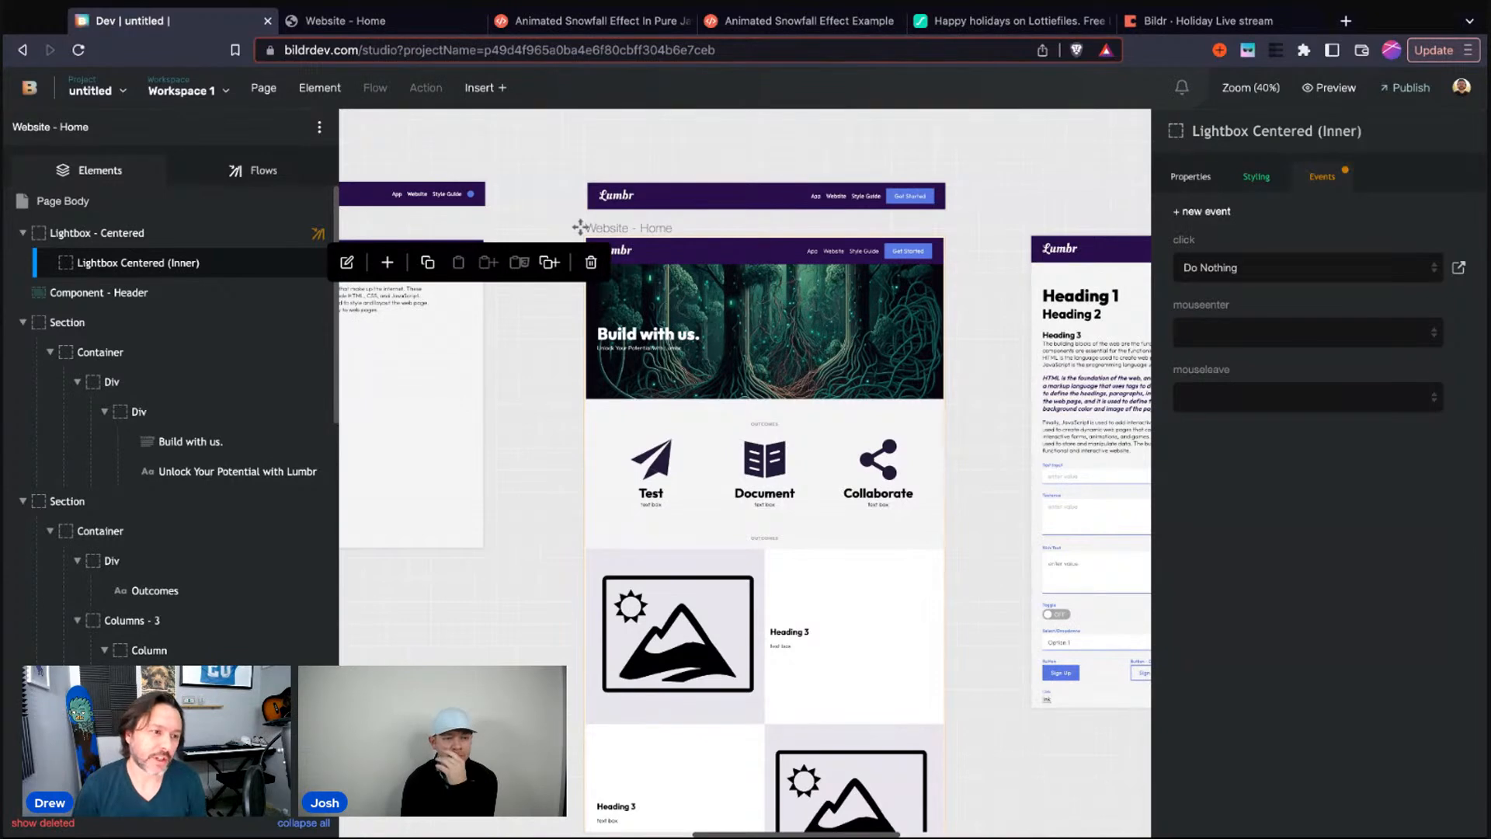
{"action": "left_click", "coordinate": [387, 262]}
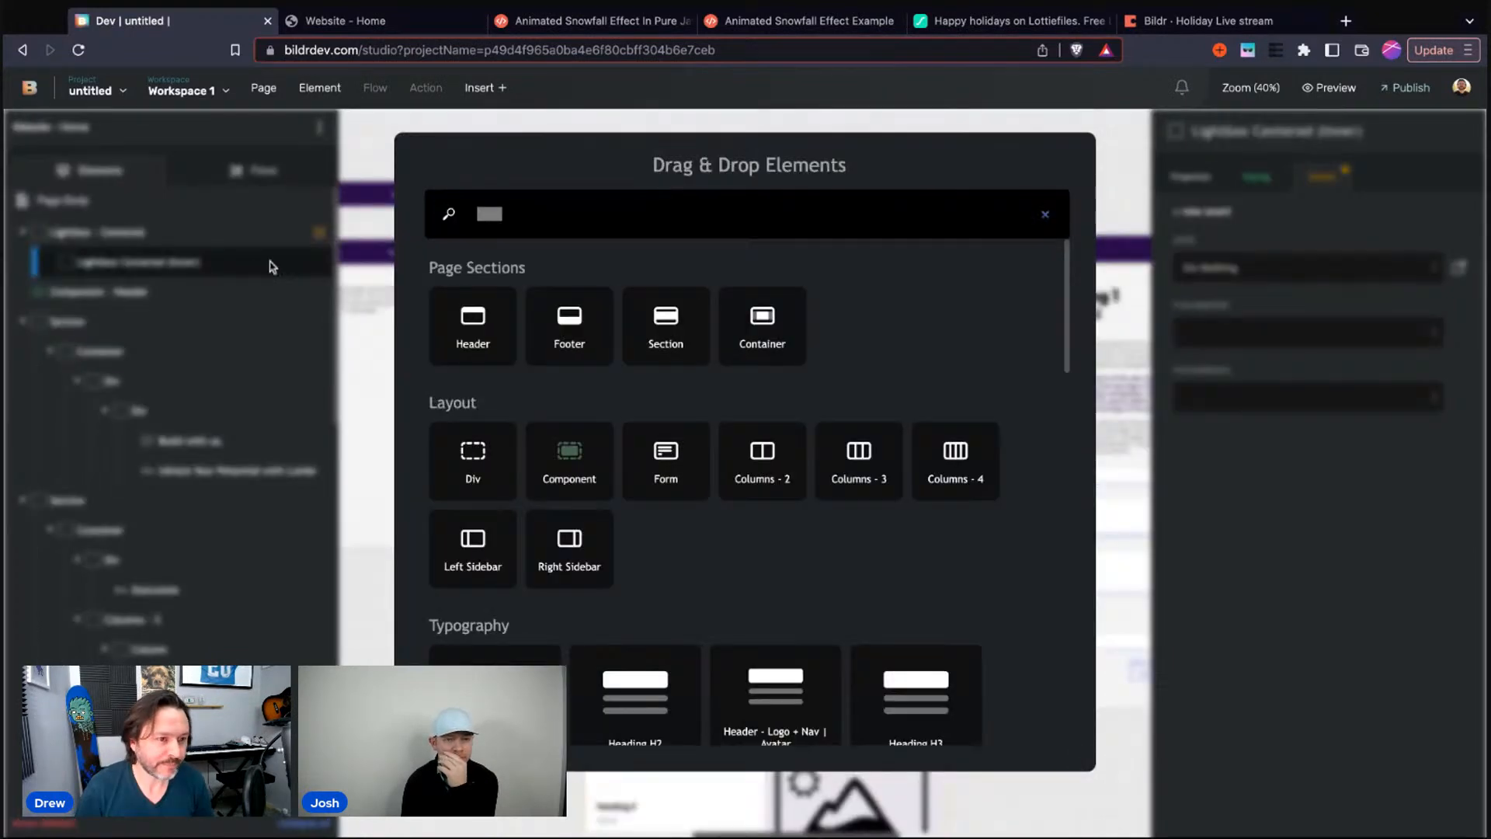
{"action": "type", "text": "lotti"}
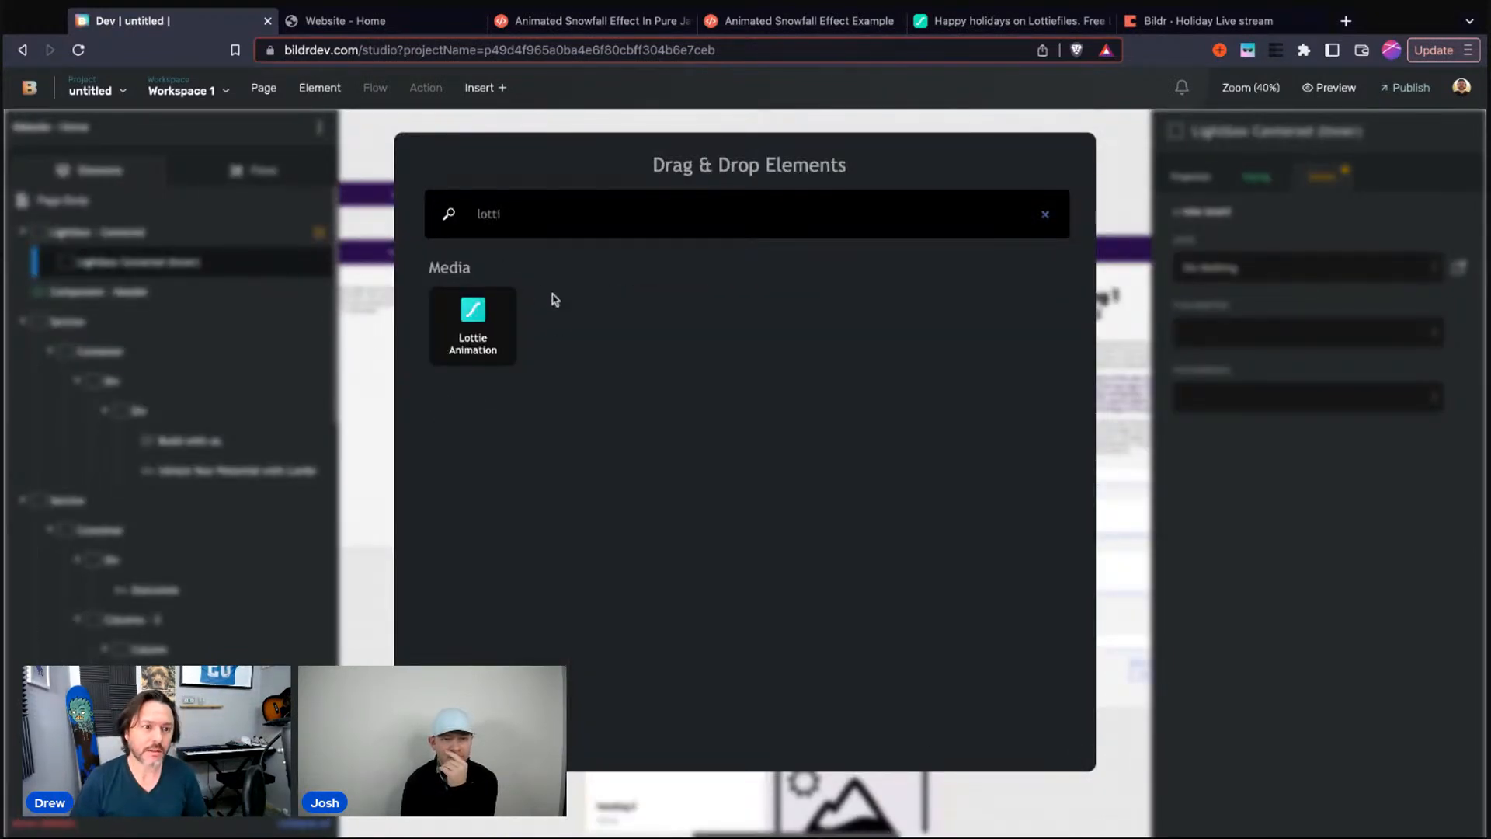
{"action": "left_click", "coordinate": [507, 340]}
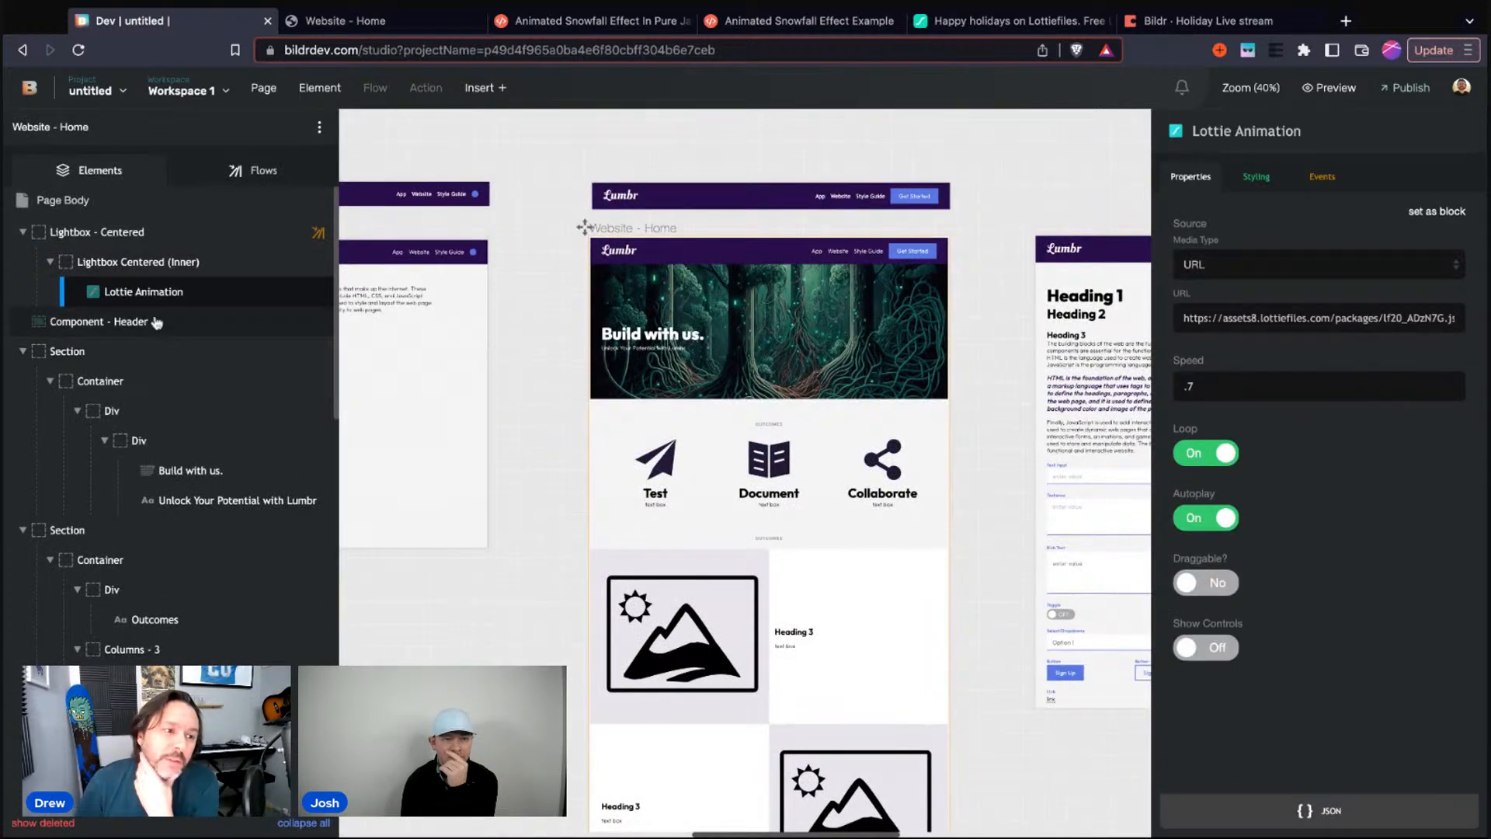
{"action": "mouse_move", "coordinate": [154, 294]}
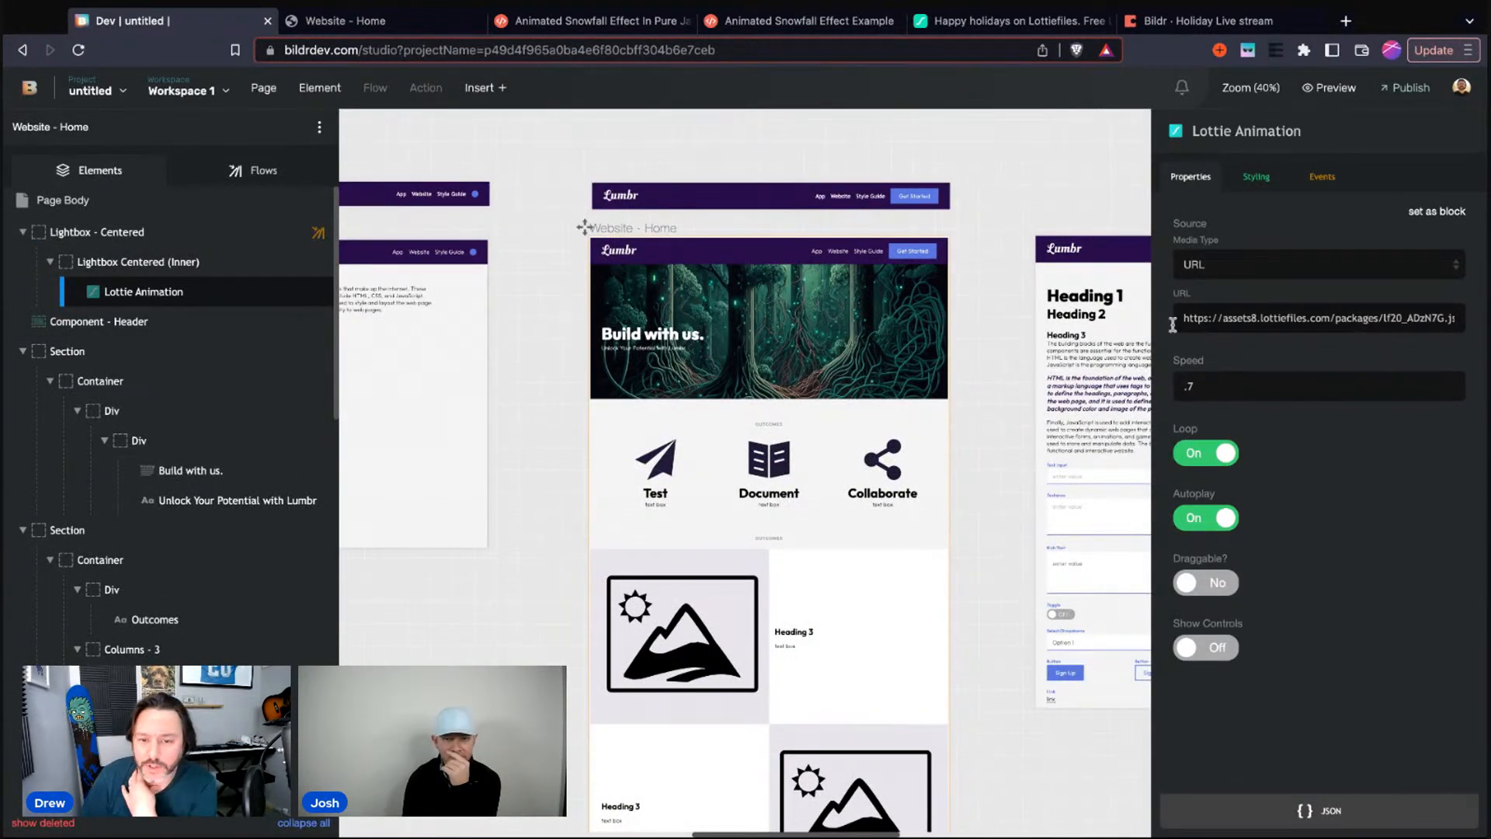
Copy the Lottie Animation URL of the Happy holidays animation on LottieFiles to replace the element's default URL
{"action": "triple_click", "coordinate": [1224, 314]}
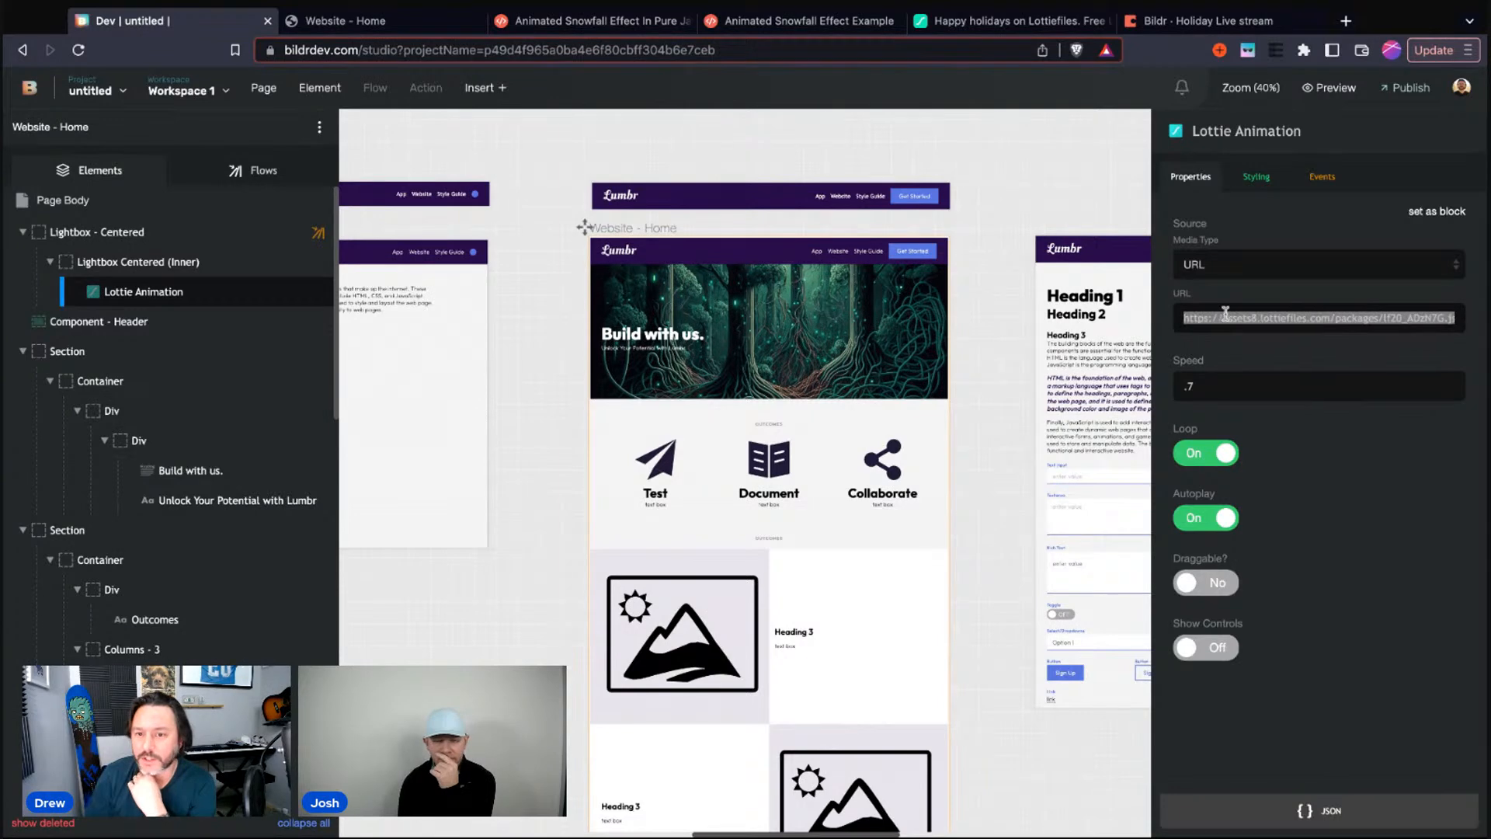
{"action": "left_click", "coordinate": [998, 23]}
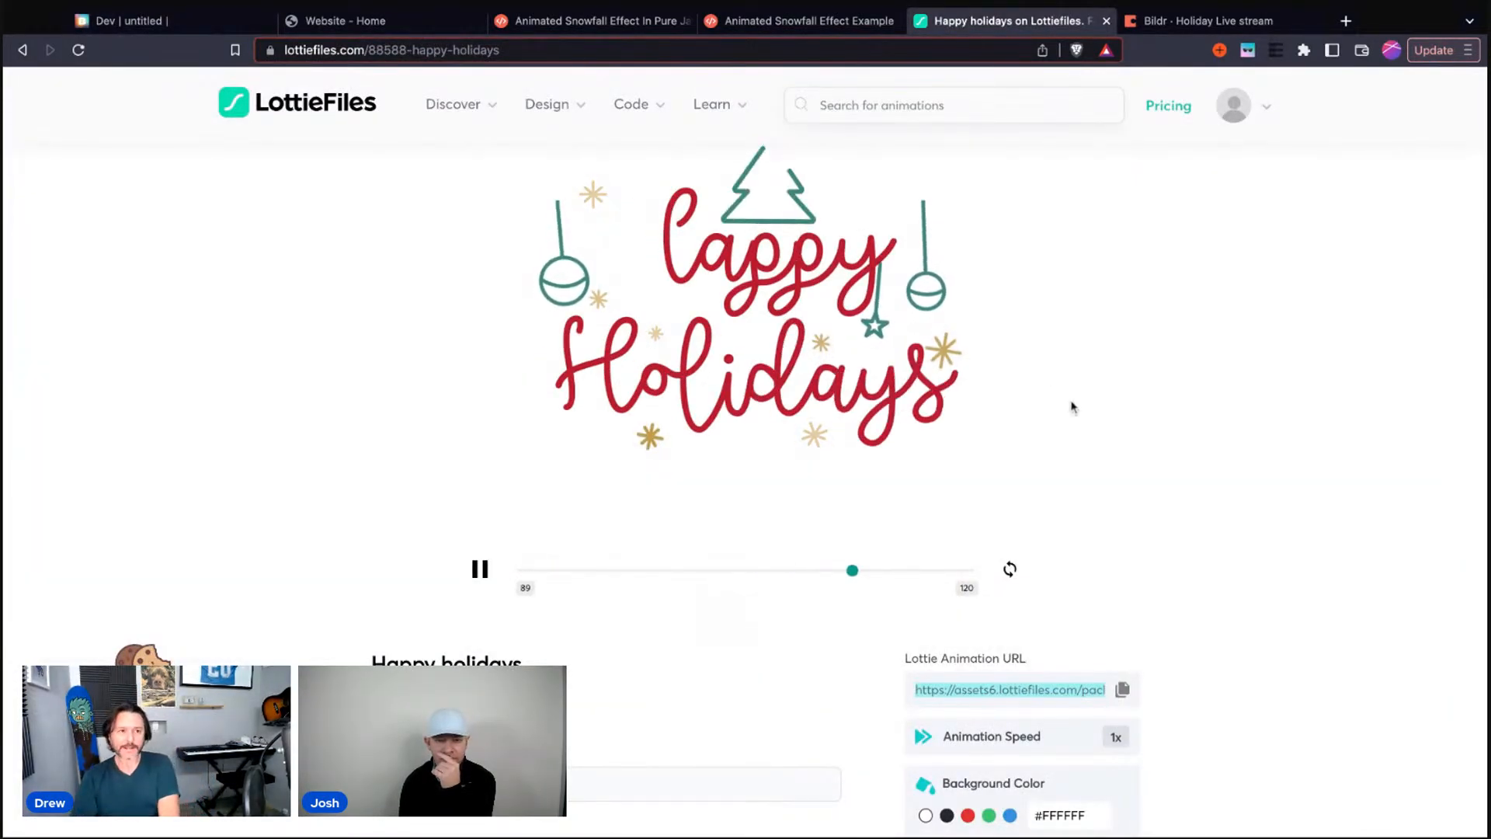
{"action": "left_click", "coordinate": [1239, 106]}
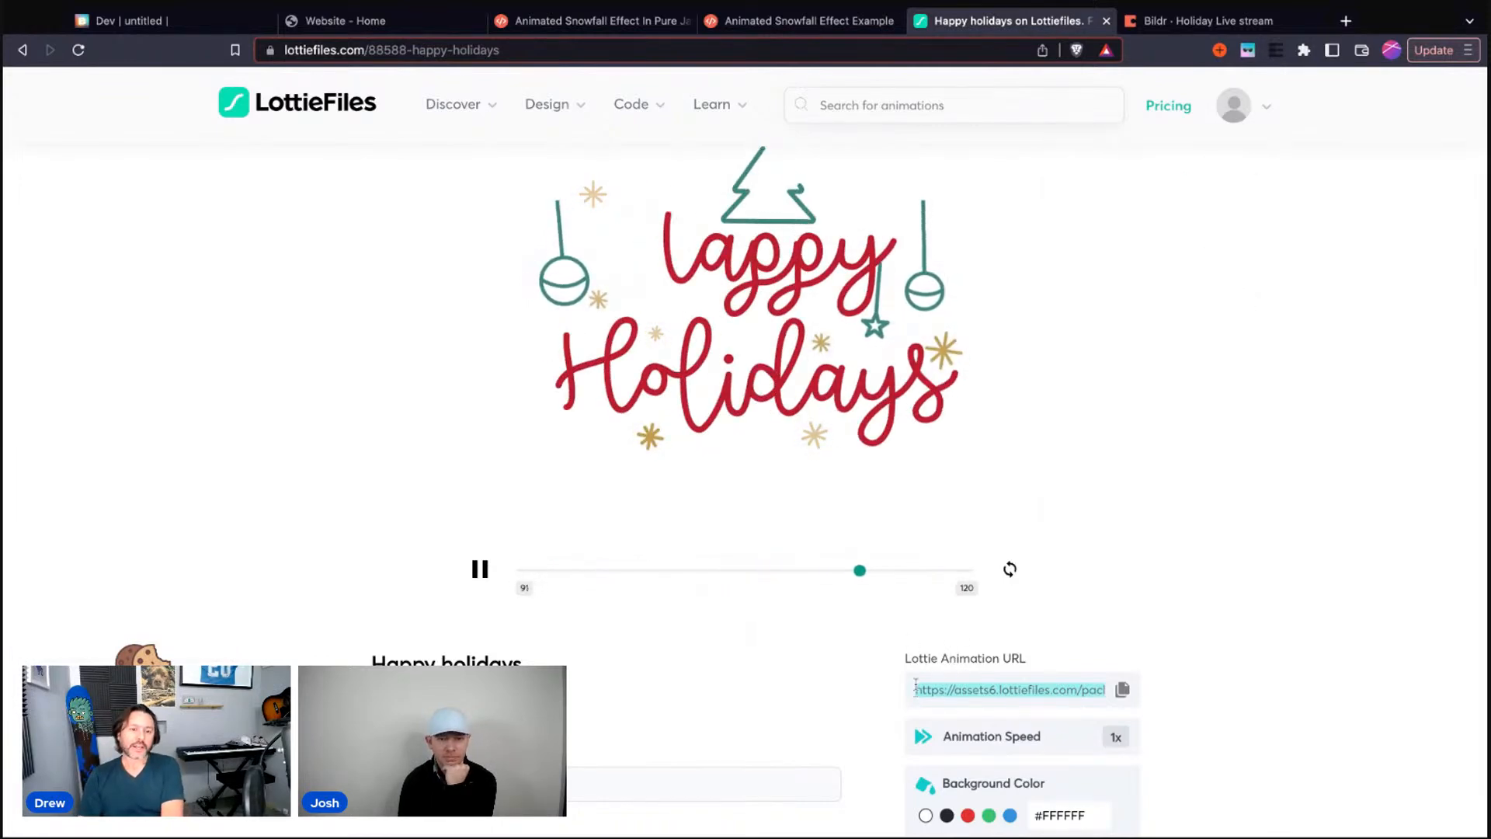
{"action": "left_click_drag", "start_coordinate": [907, 660], "coordinate": [1033, 659]}
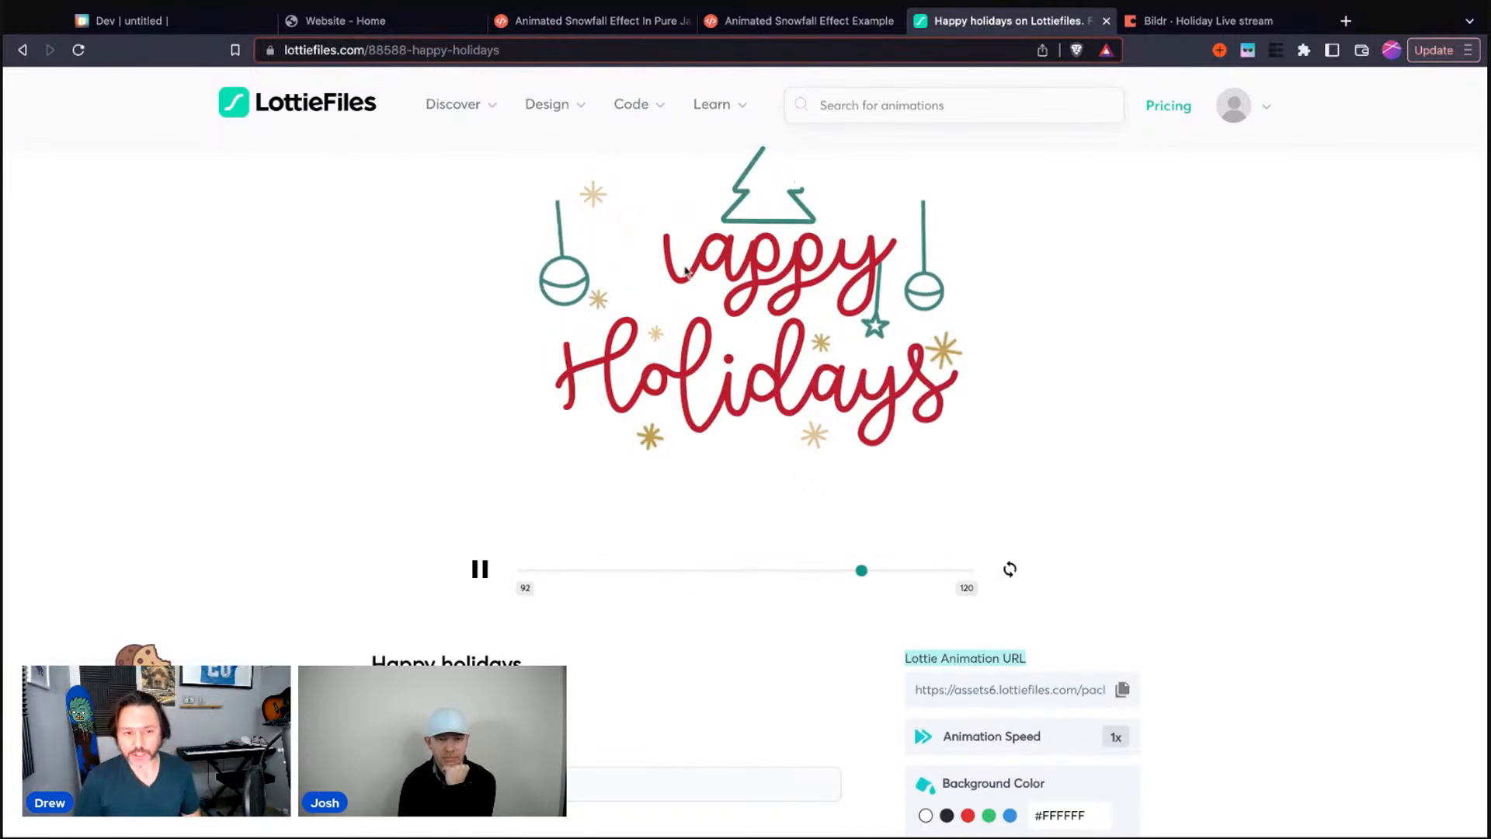
{"action": "scroll", "coordinate": [1037, 742], "scroll_direction": "down", "scroll_amount": 3}
{"action": "scroll", "coordinate": [1037, 741], "scroll_direction": "down", "scroll_amount": 2}
{"action": "scroll", "coordinate": [1057, 715], "scroll_direction": "up", "scroll_amount": 2}
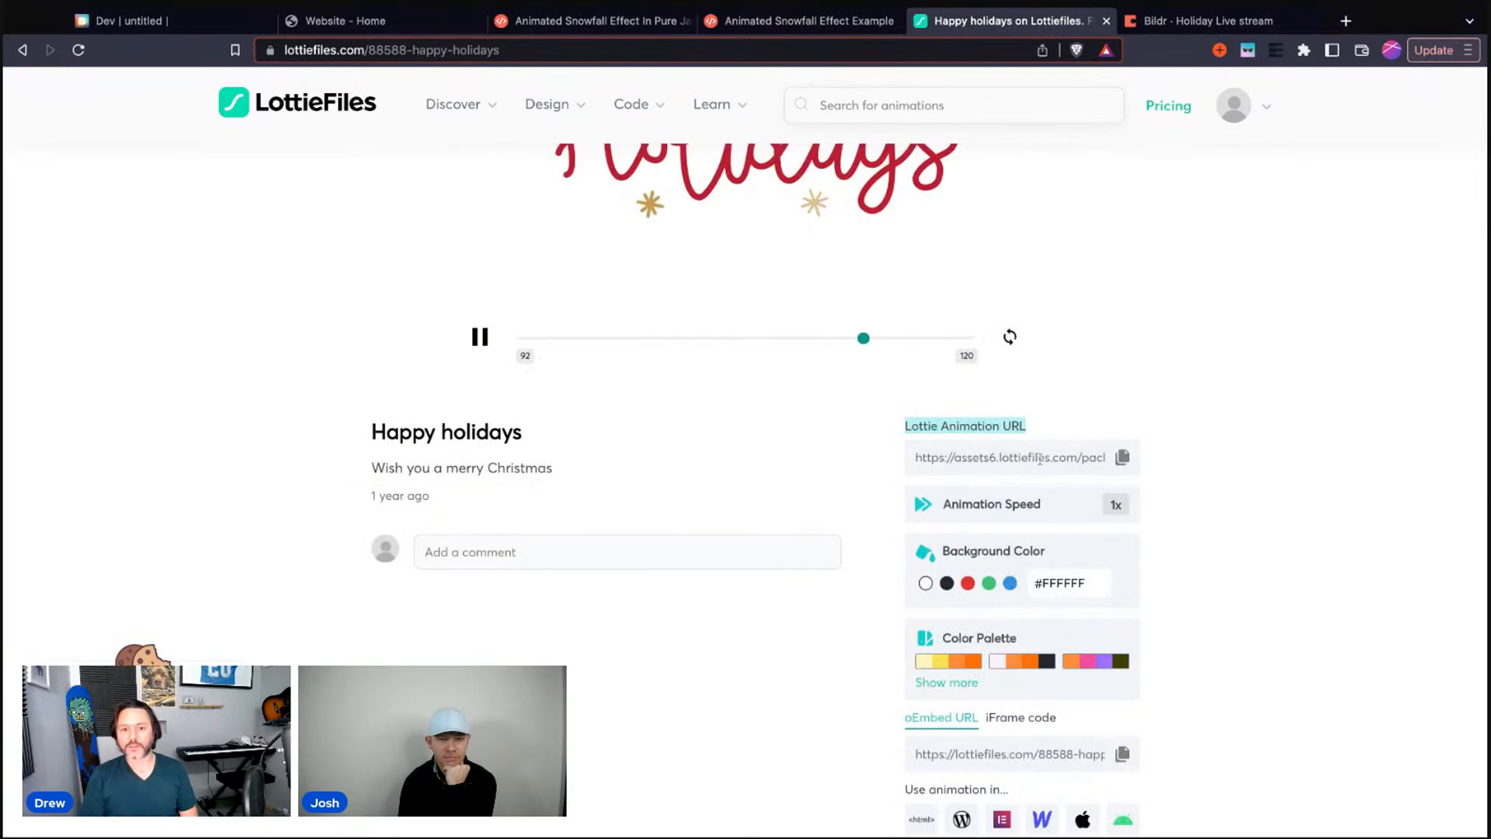
{"action": "left_click", "coordinate": [1122, 458]}
{"action": "scroll", "coordinate": [842, 194], "scroll_direction": "down", "scroll_amount": 1}
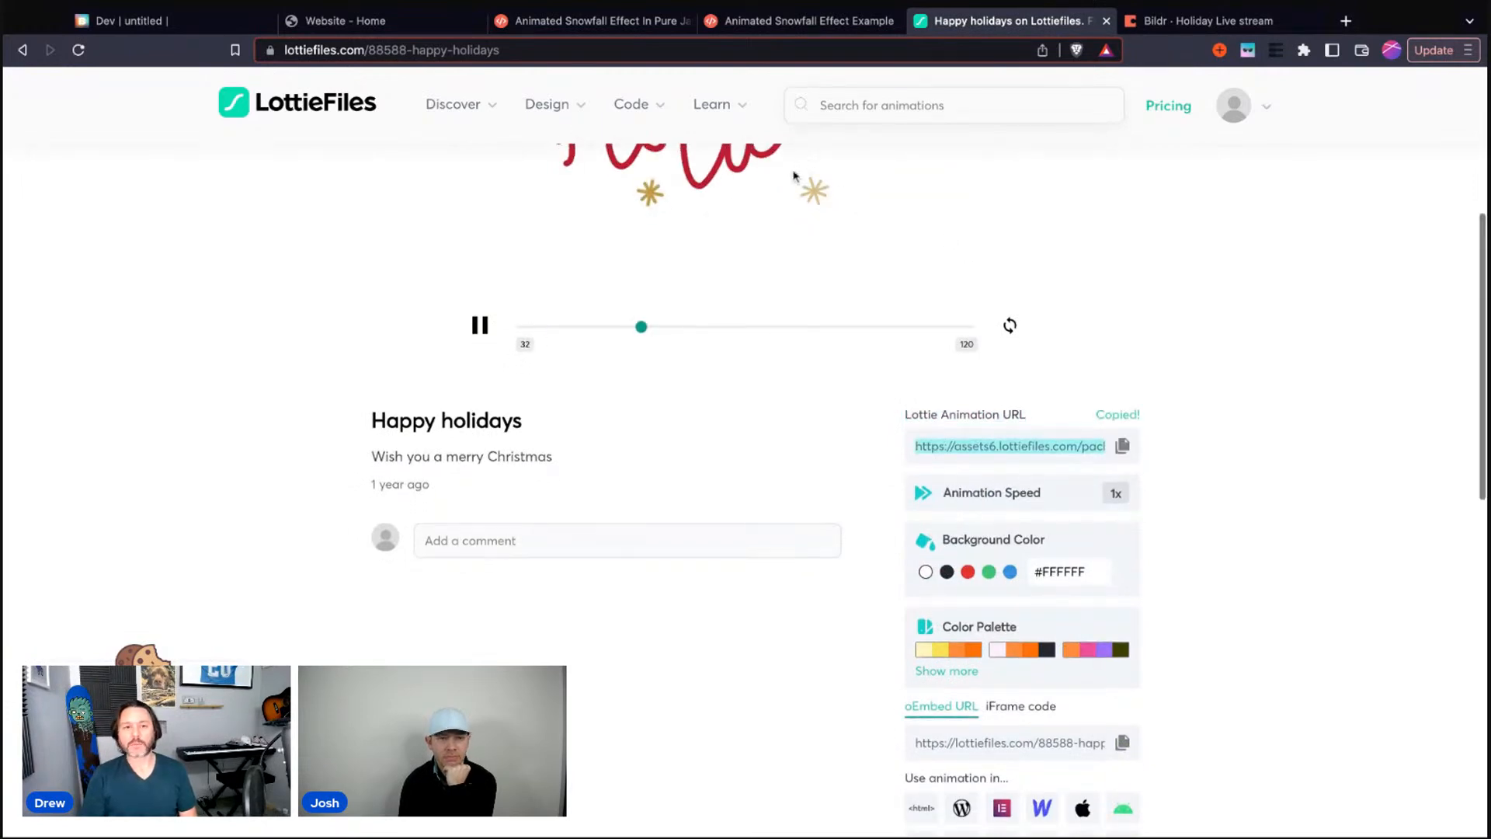
Back in the Bildr studio, replace the Lottie Animation's URL with the copied one and set its speed to 1
{"action": "left_click", "coordinate": [165, 32]}
{"action": "left_click", "coordinate": [1240, 320]}
{"action": "key", "text": "ctrl+a"}
{"action": "key", "text": "ctrl+v"}
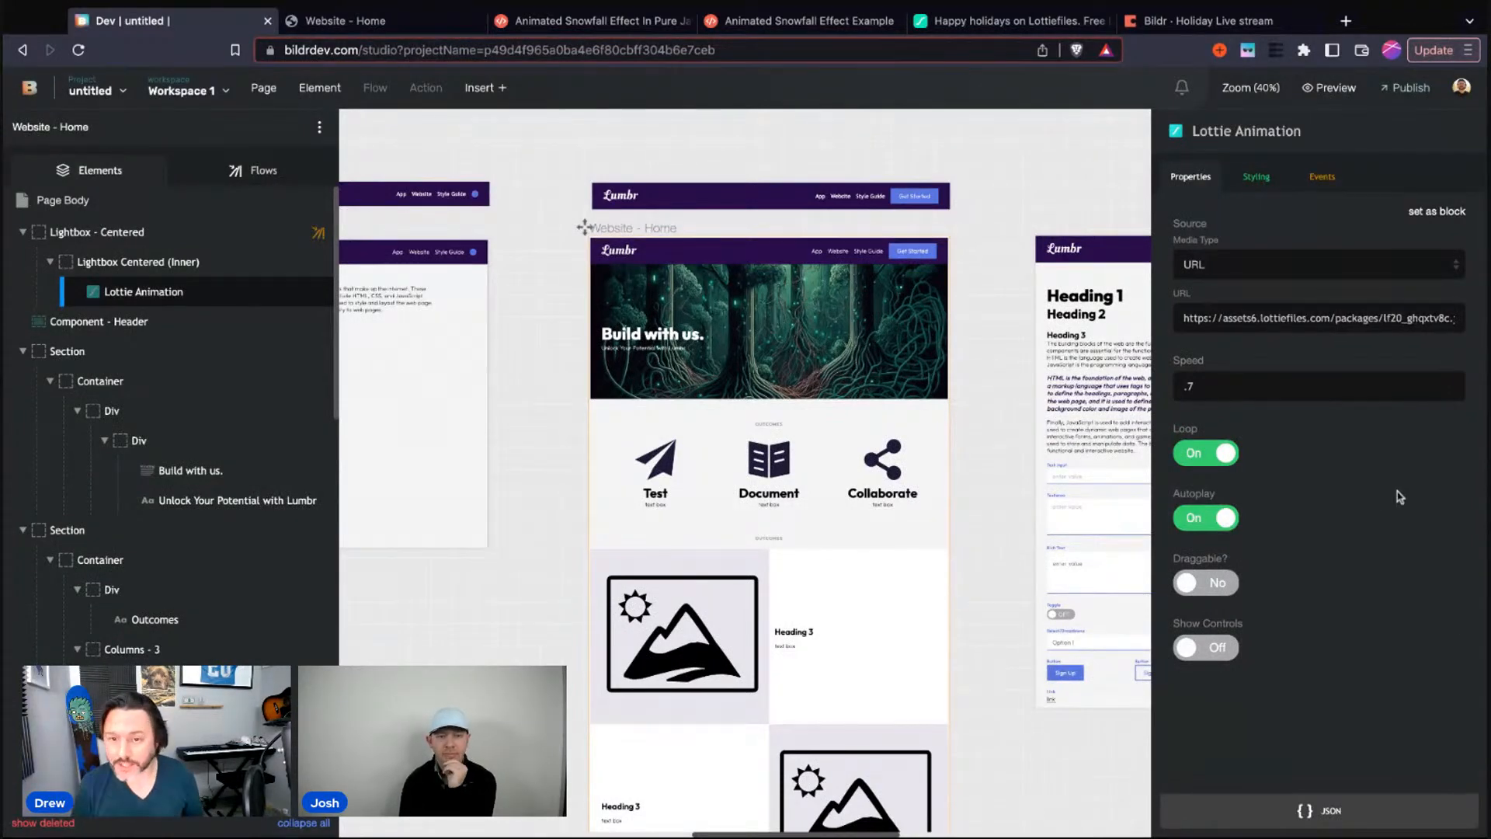
{"action": "left_click_drag", "start_coordinate": [1183, 386], "coordinate": [1204, 386]}
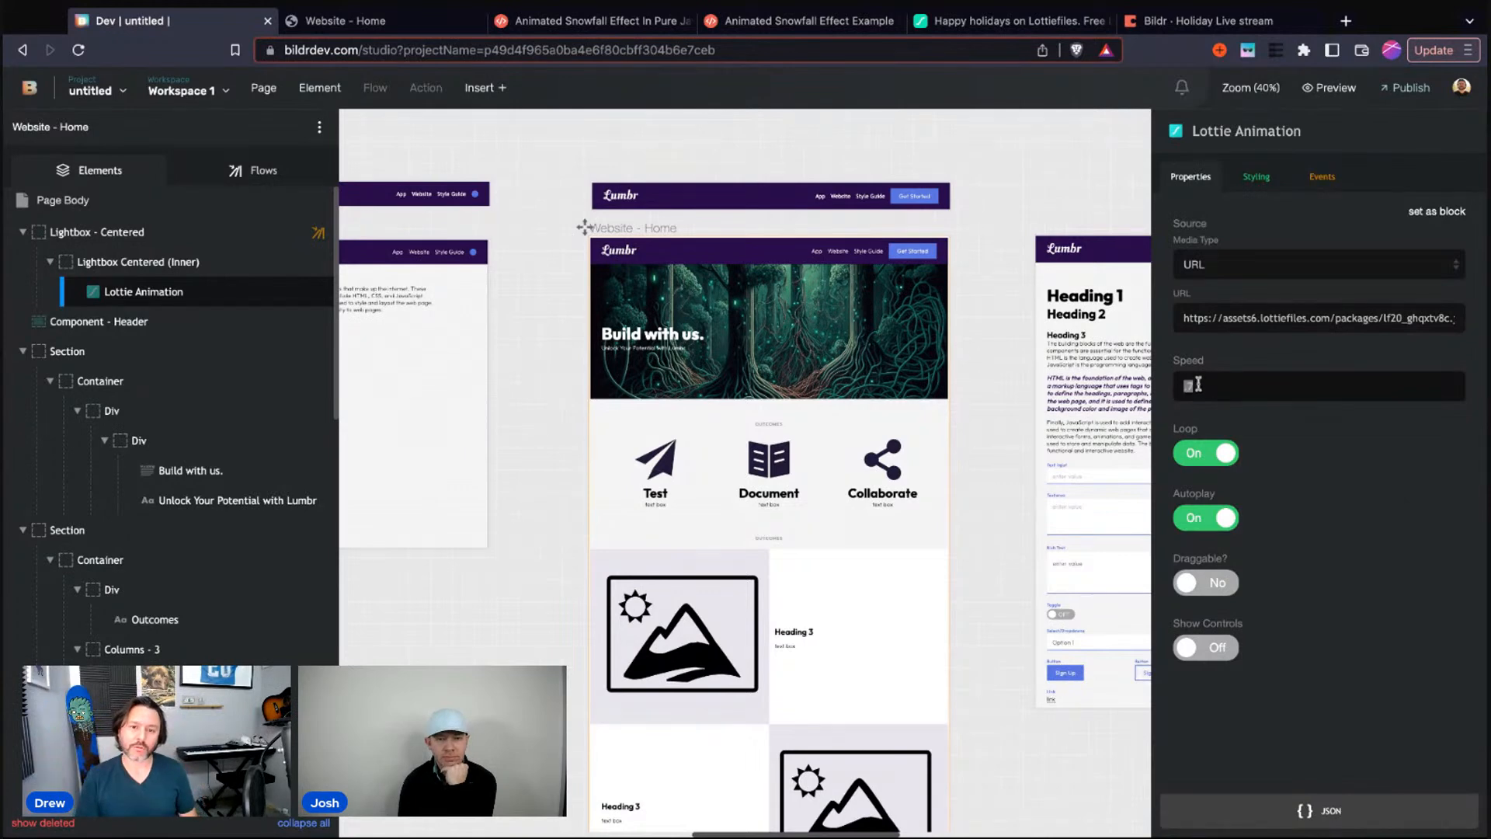
{"action": "type", "text": "1"}
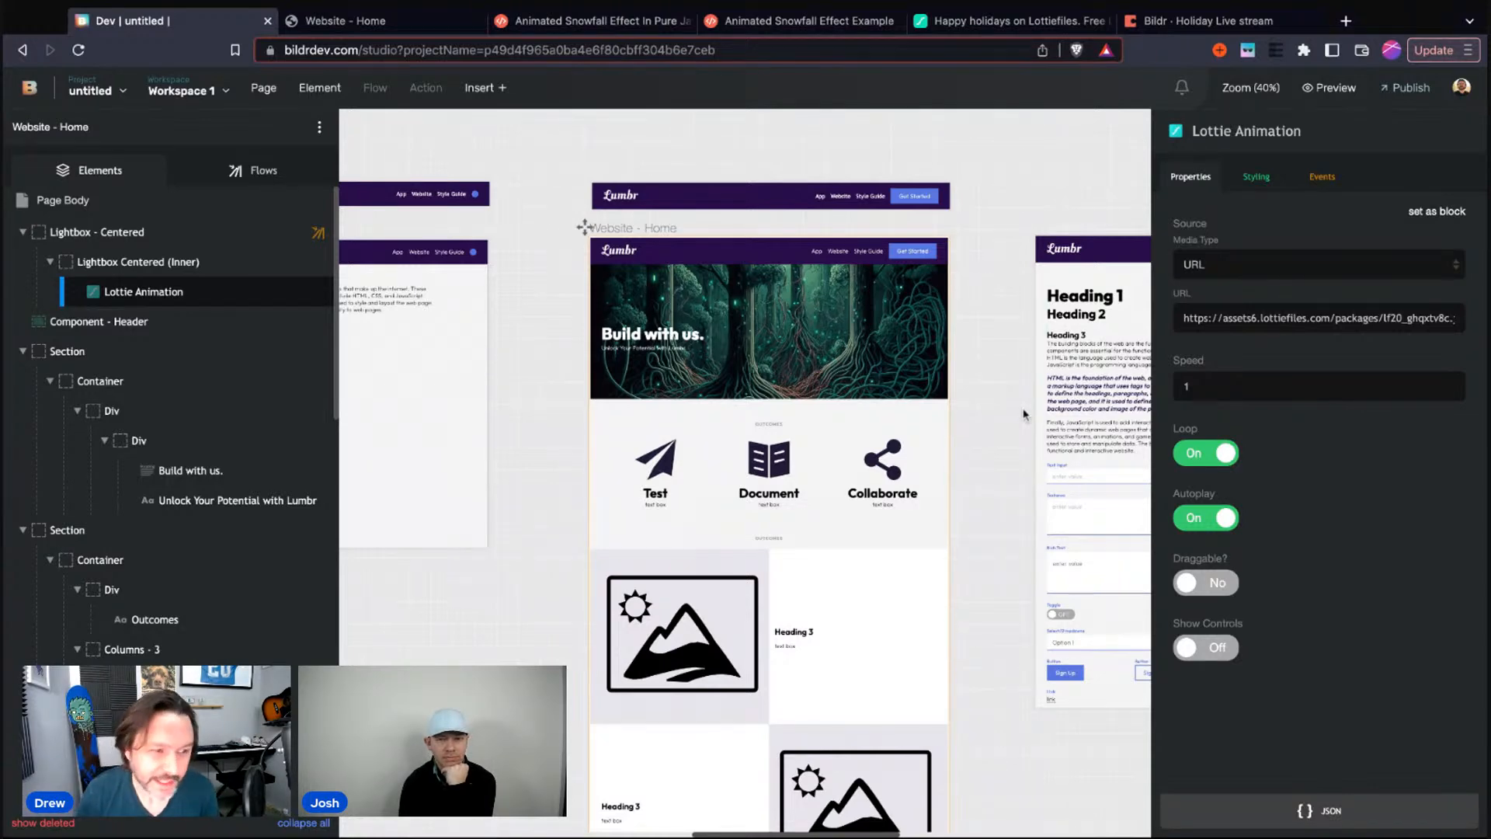
Remove the hidden utility classes from the Lightbox Centered (Inner) and Lightbox - Centered elements to show the popup on the canvas
{"action": "mouse_move", "coordinate": [115, 293]}
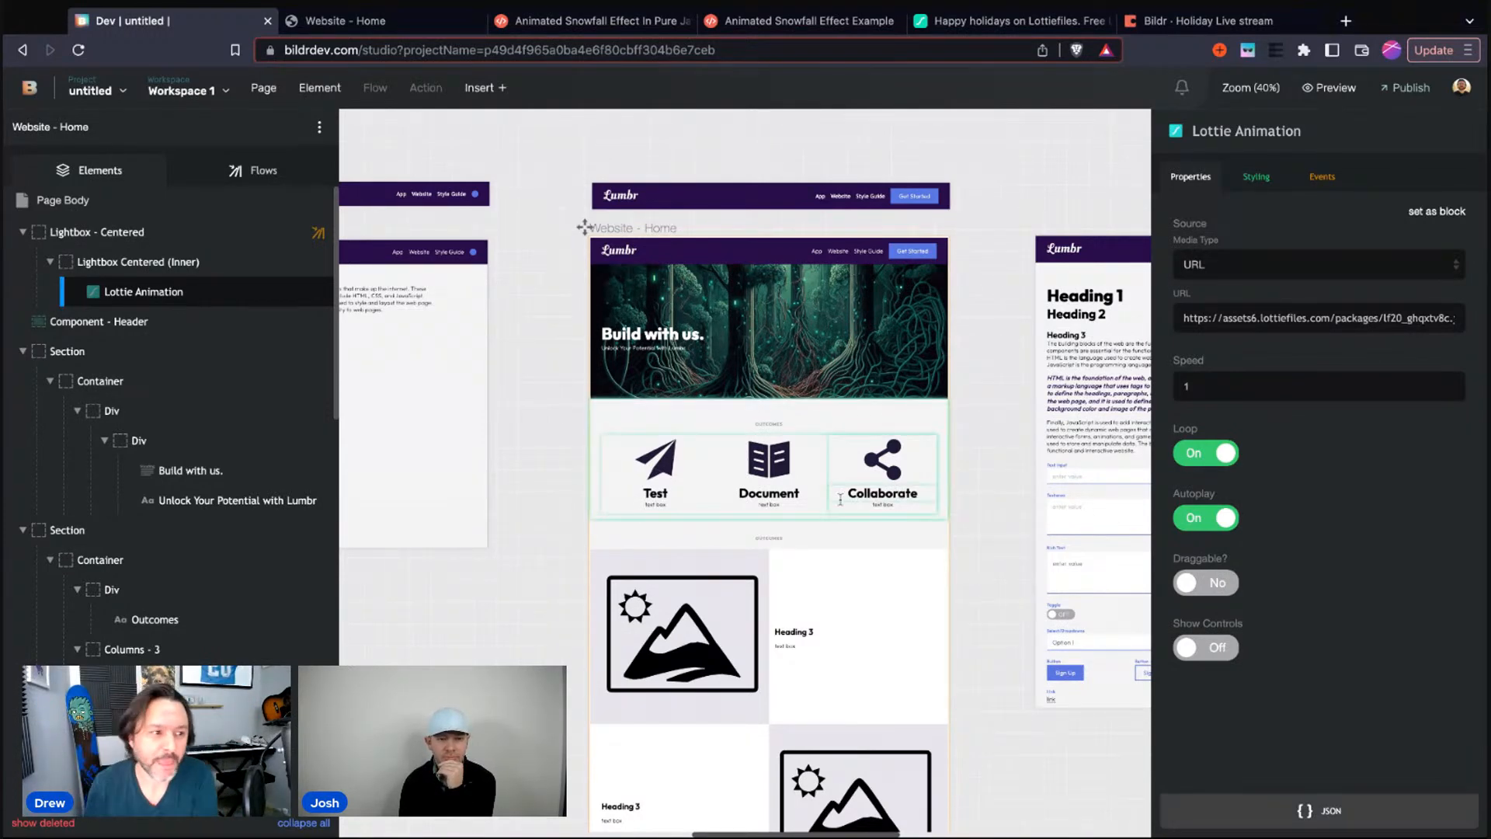
{"action": "mouse_move", "coordinate": [83, 272]}
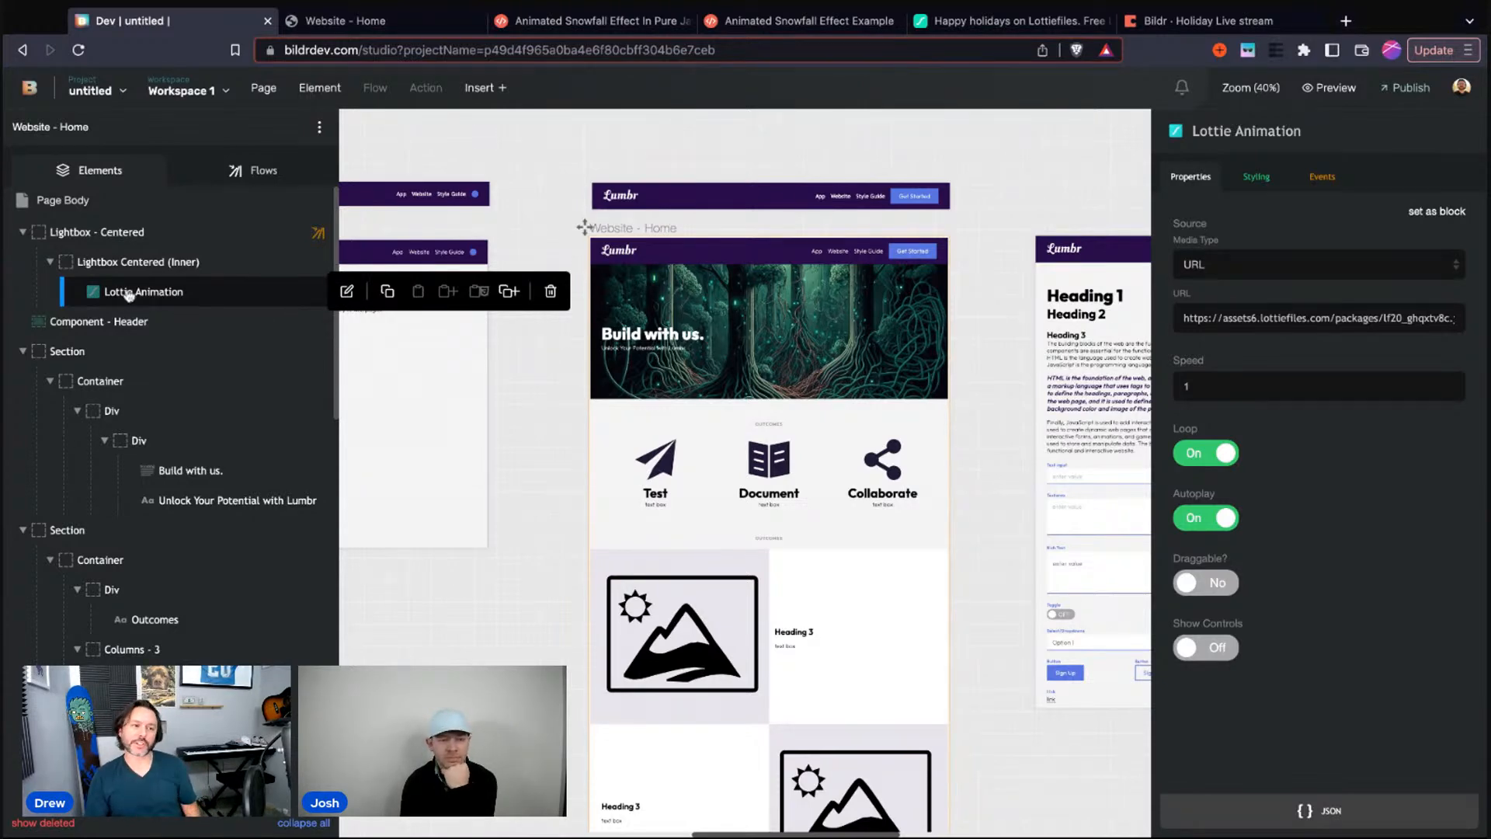
{"action": "left_click", "coordinate": [109, 262]}
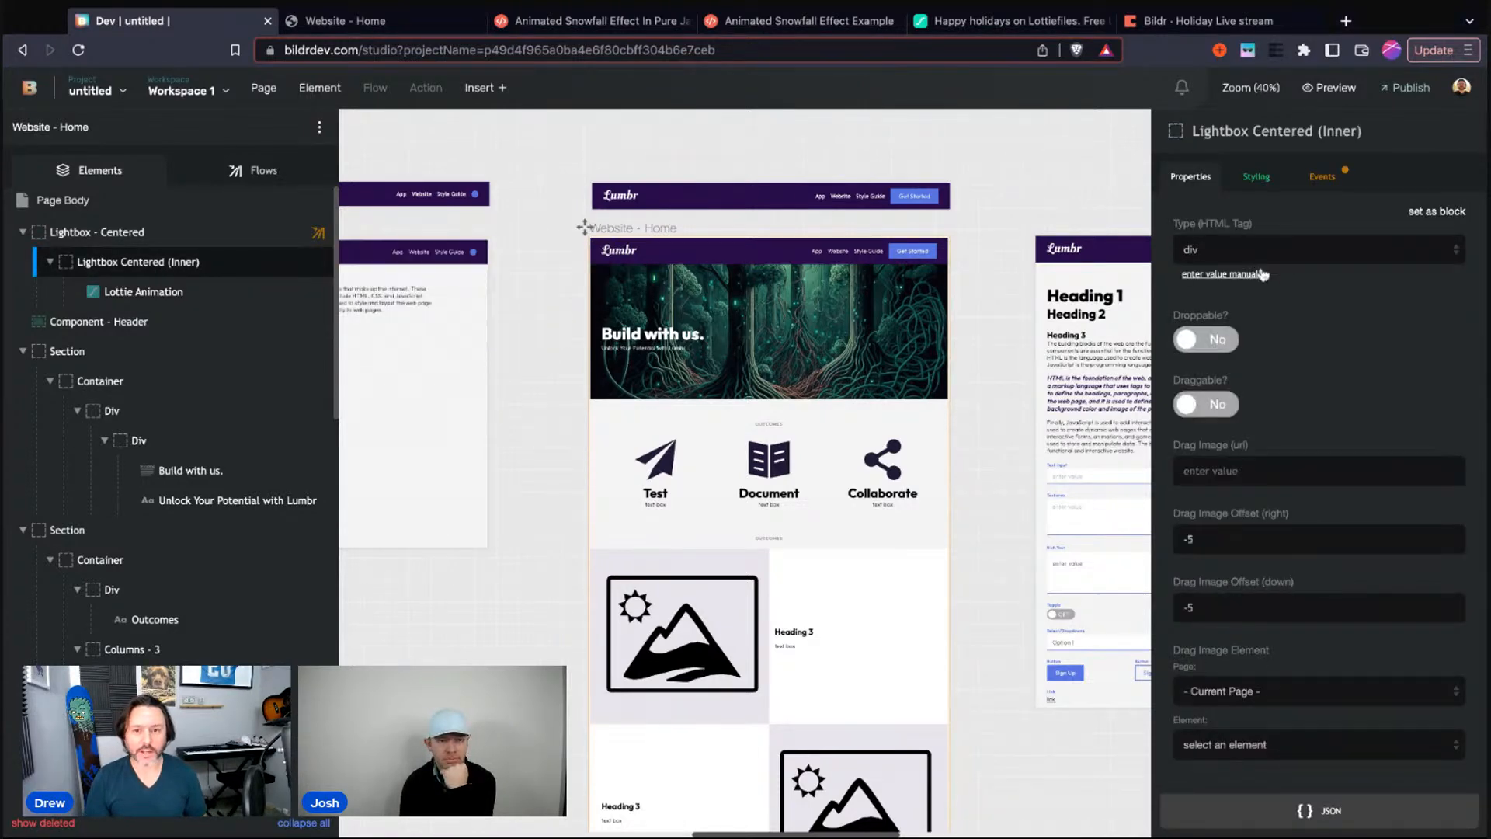
{"action": "left_click", "coordinate": [1271, 194]}
{"action": "left_click", "coordinate": [1391, 334]}
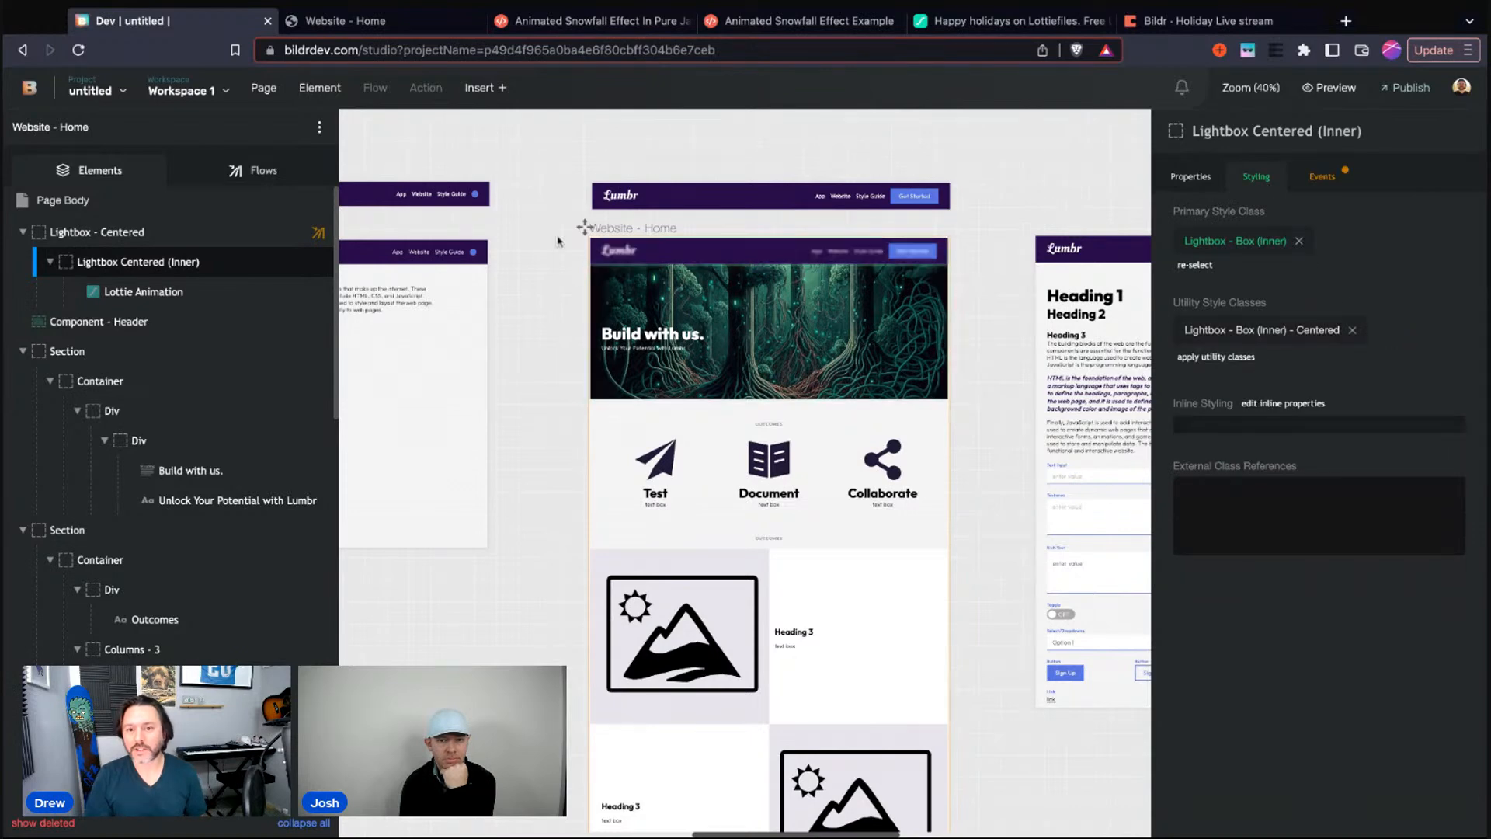
{"action": "left_click", "coordinate": [155, 232]}
{"action": "left_click", "coordinate": [1387, 334]}
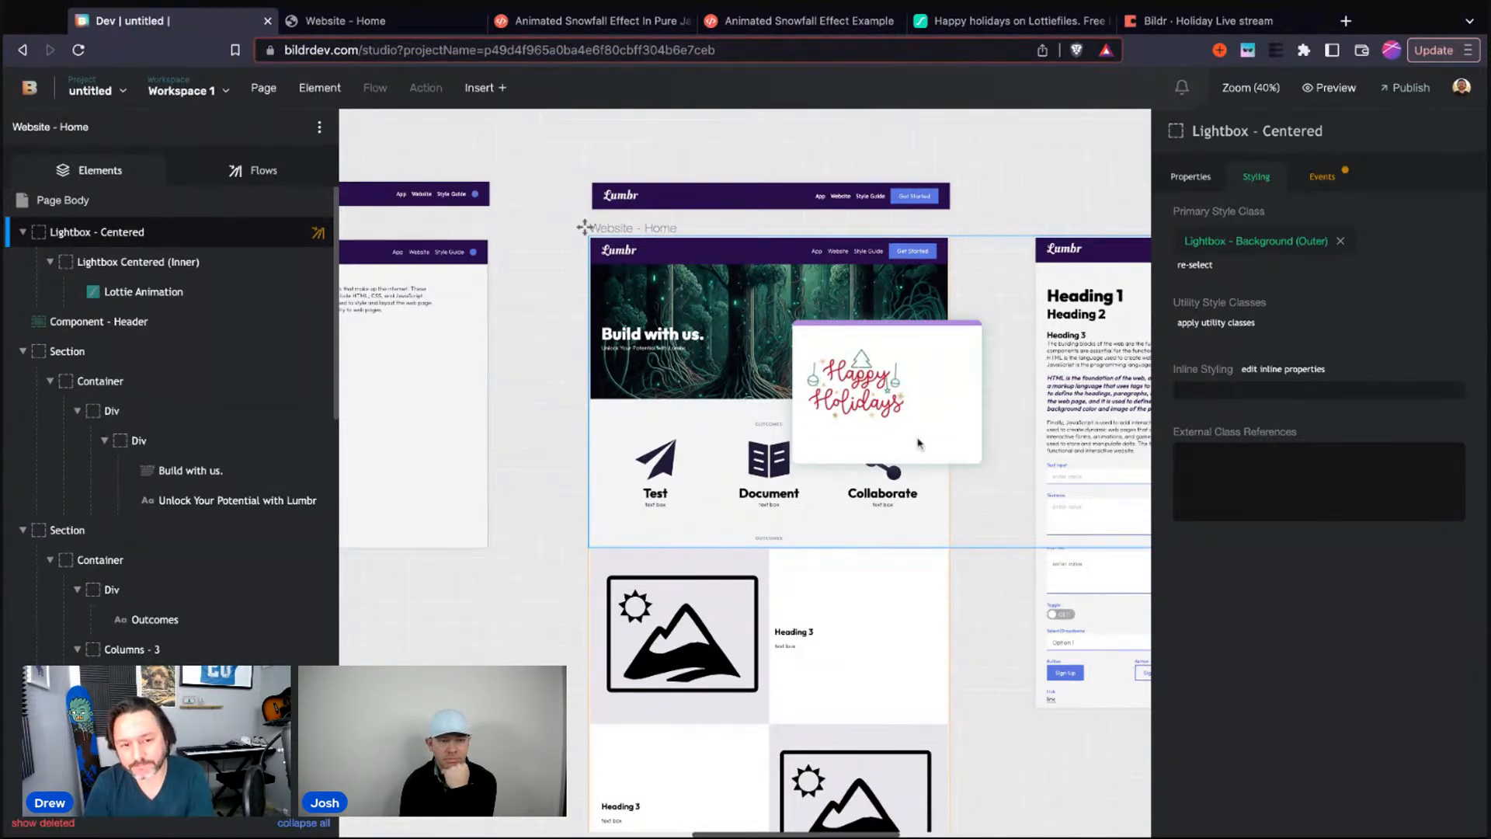
Center the Lottie Animation in the popup by adding inline margin-left and margin-right properties, both set to auto
{"action": "left_click", "coordinate": [127, 293]}
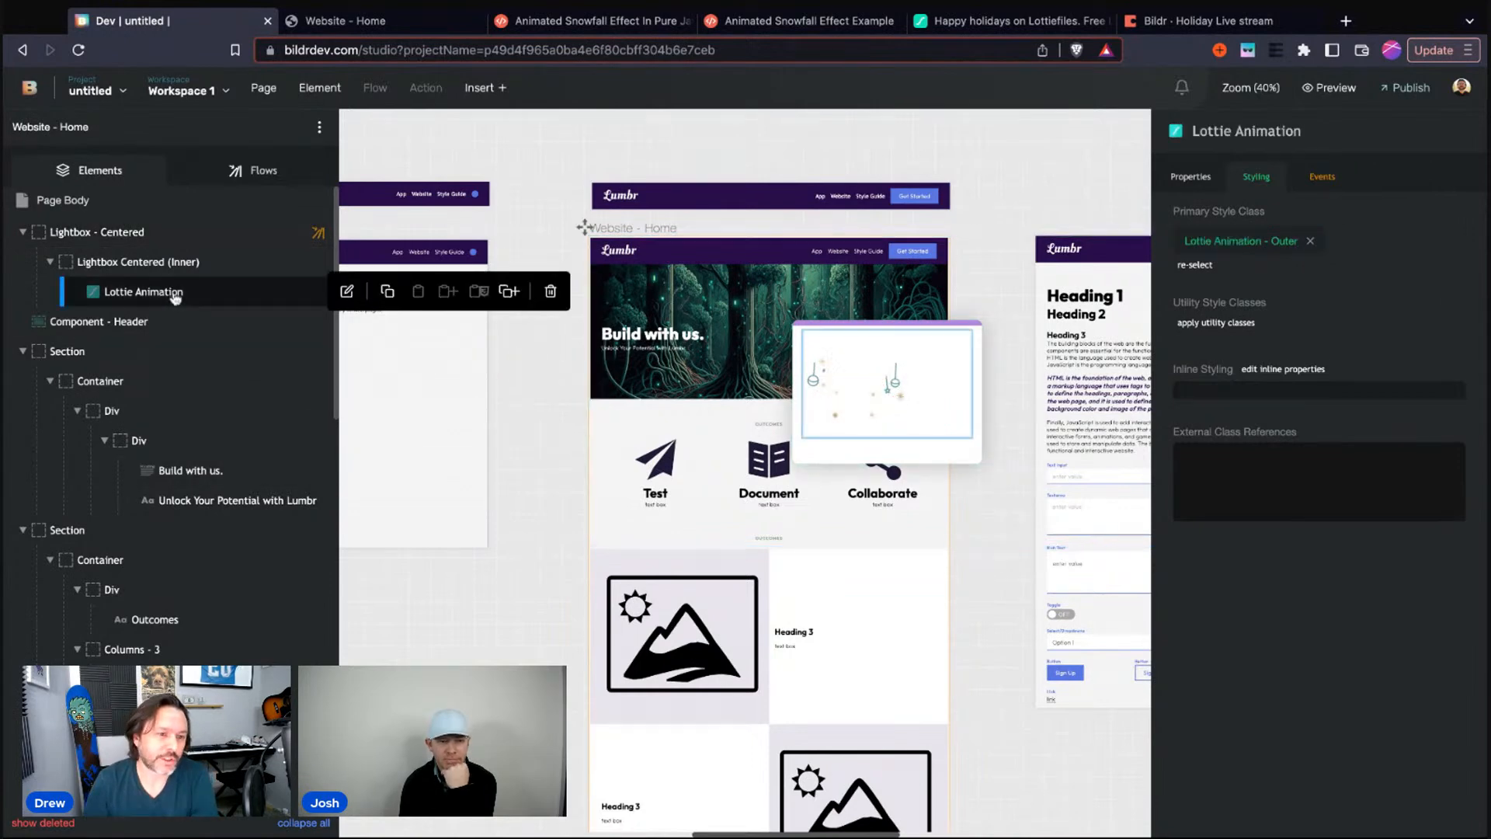
{"action": "left_click", "coordinate": [1297, 365]}
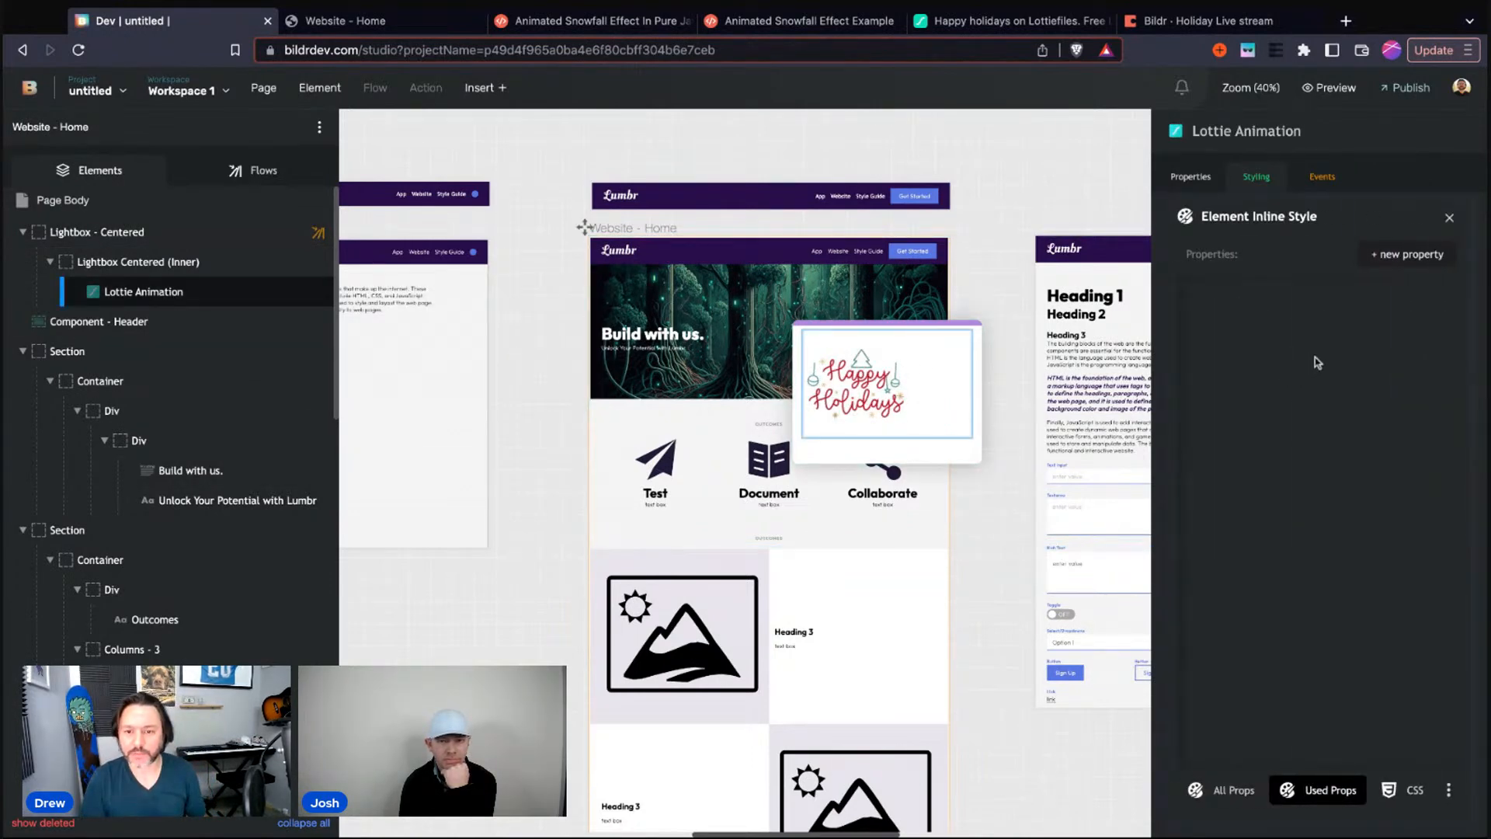
{"action": "left_click", "coordinate": [1392, 262]}
{"action": "type", "text": "margin"}
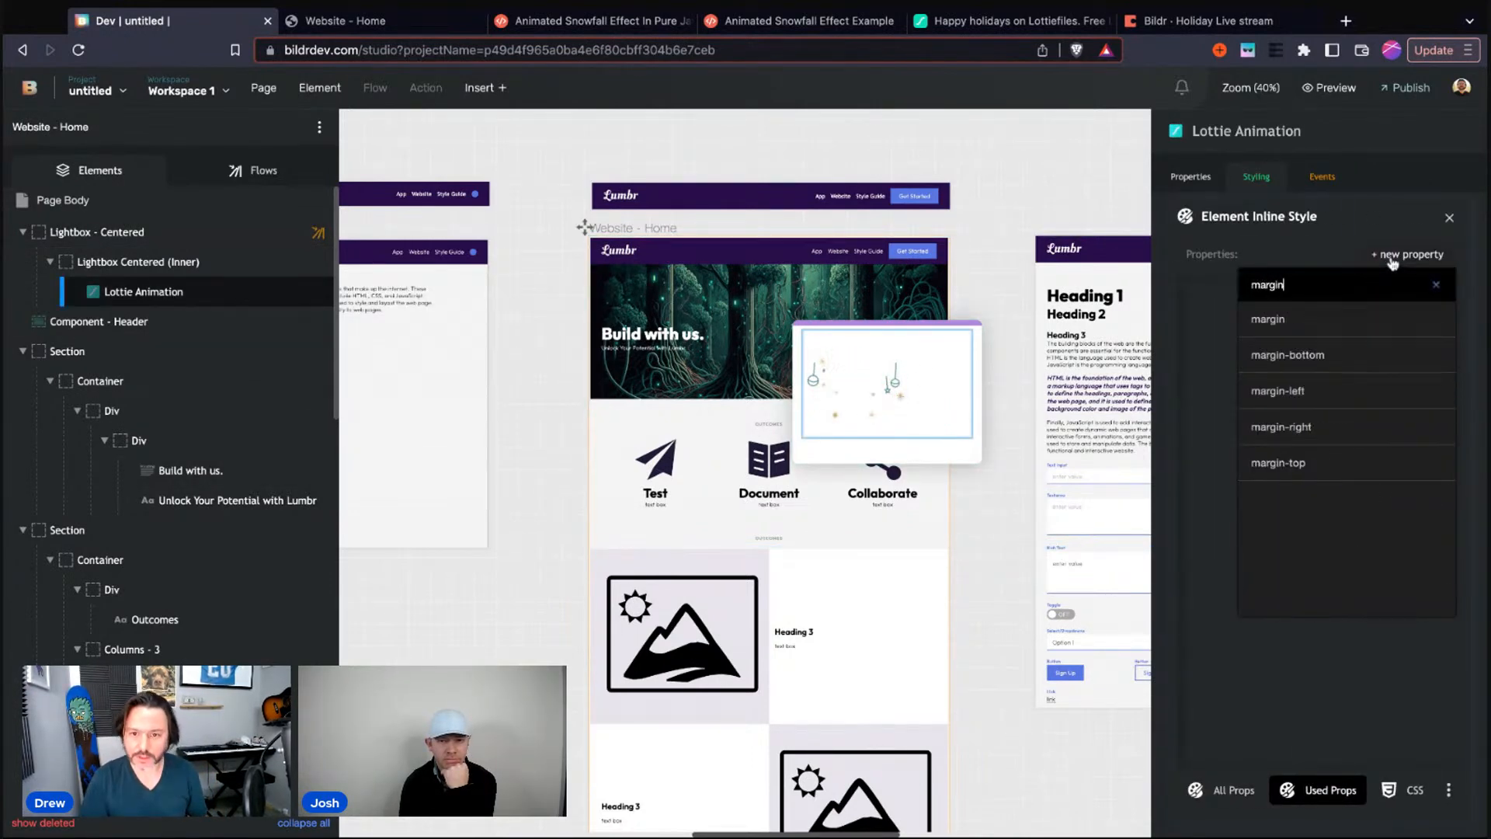
{"action": "left_click", "coordinate": [1277, 391]}
{"action": "left_click", "coordinate": [1395, 257]}
{"action": "type", "text": "margin"}
{"action": "left_click", "coordinate": [1309, 427]}
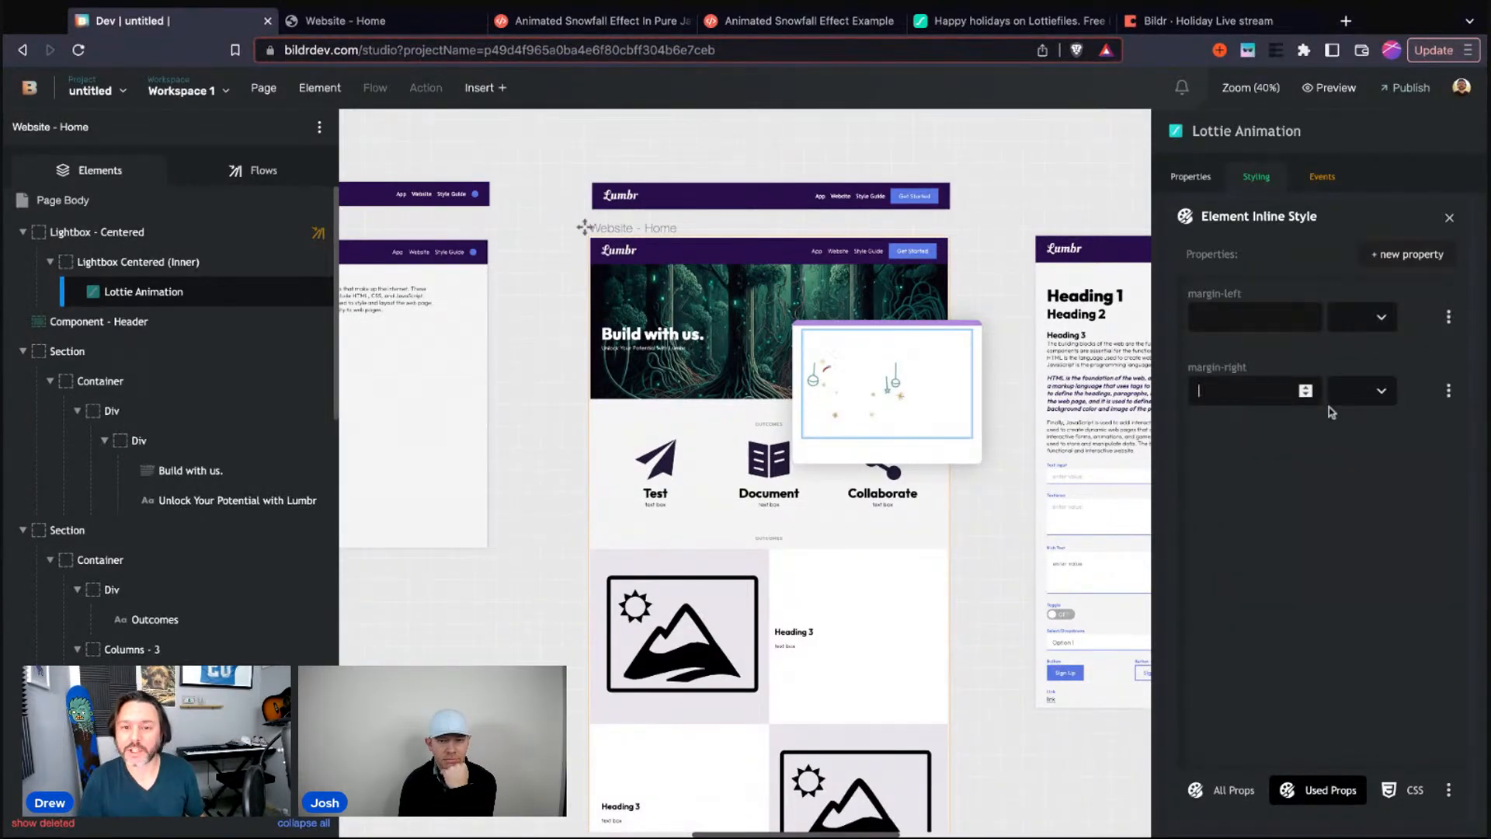
{"action": "left_click", "coordinate": [1367, 319]}
{"action": "left_click", "coordinate": [1361, 424]}
{"action": "left_click", "coordinate": [1368, 391]}
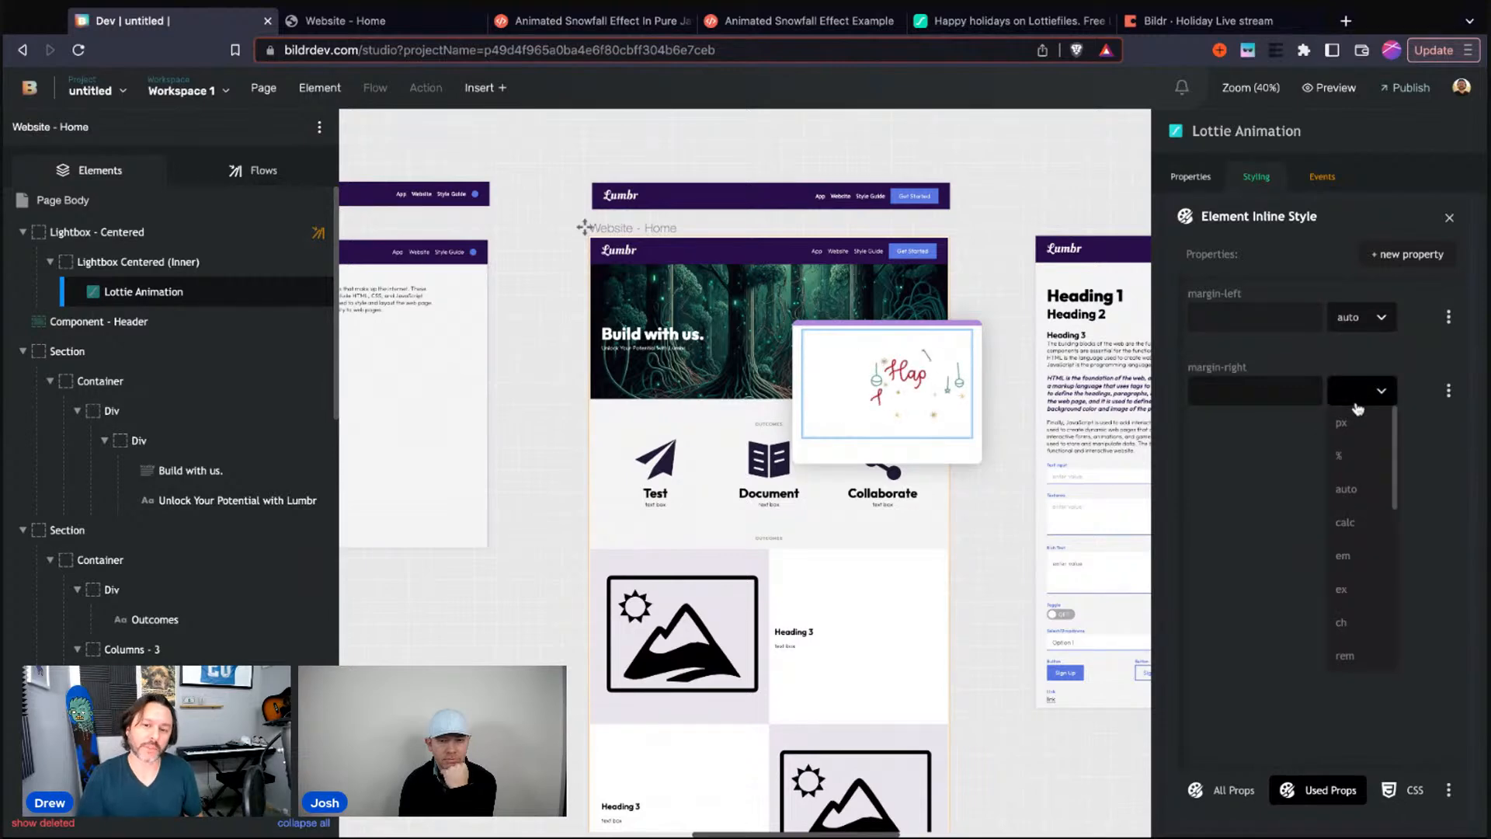
{"action": "left_click", "coordinate": [1356, 489]}
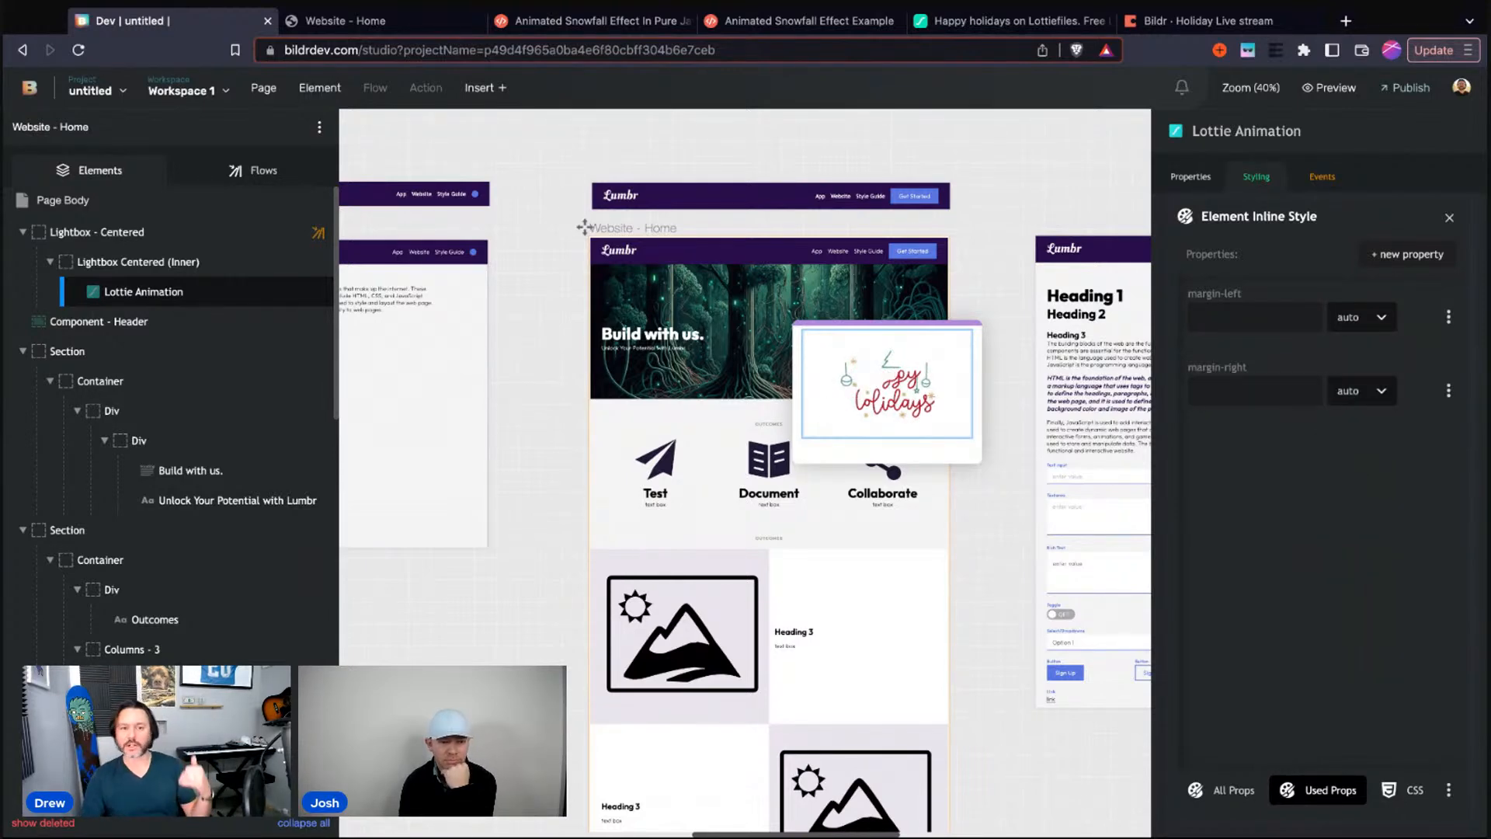
Apply the Lightbox - Box (Inner) - Centered - Hidden utility class to the Lightbox Centered (Inner) element
{"action": "left_click", "coordinate": [225, 264]}
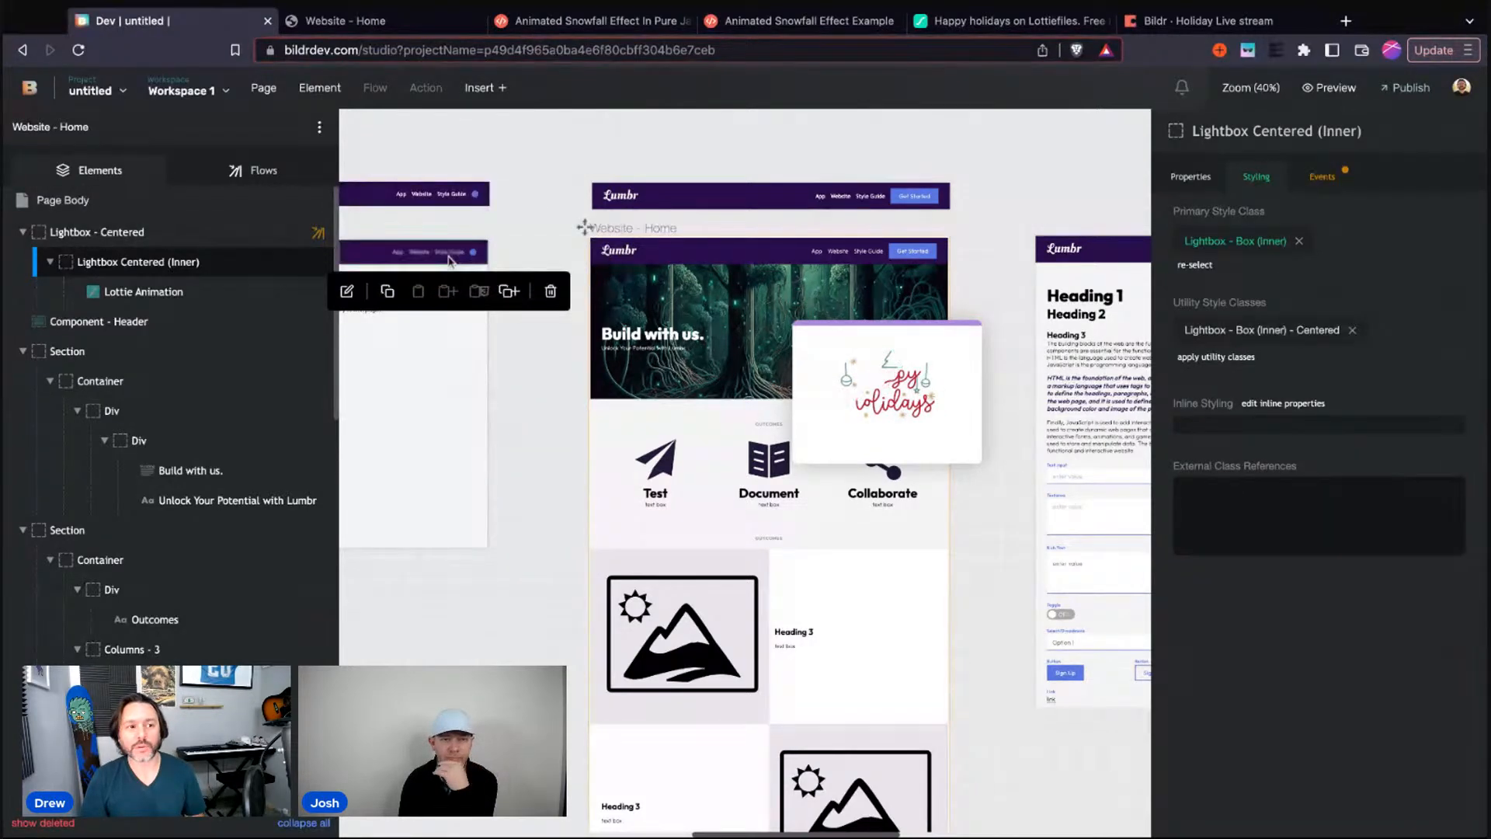
{"action": "left_click", "coordinate": [1264, 365]}
{"action": "type", "text": "hidde"}
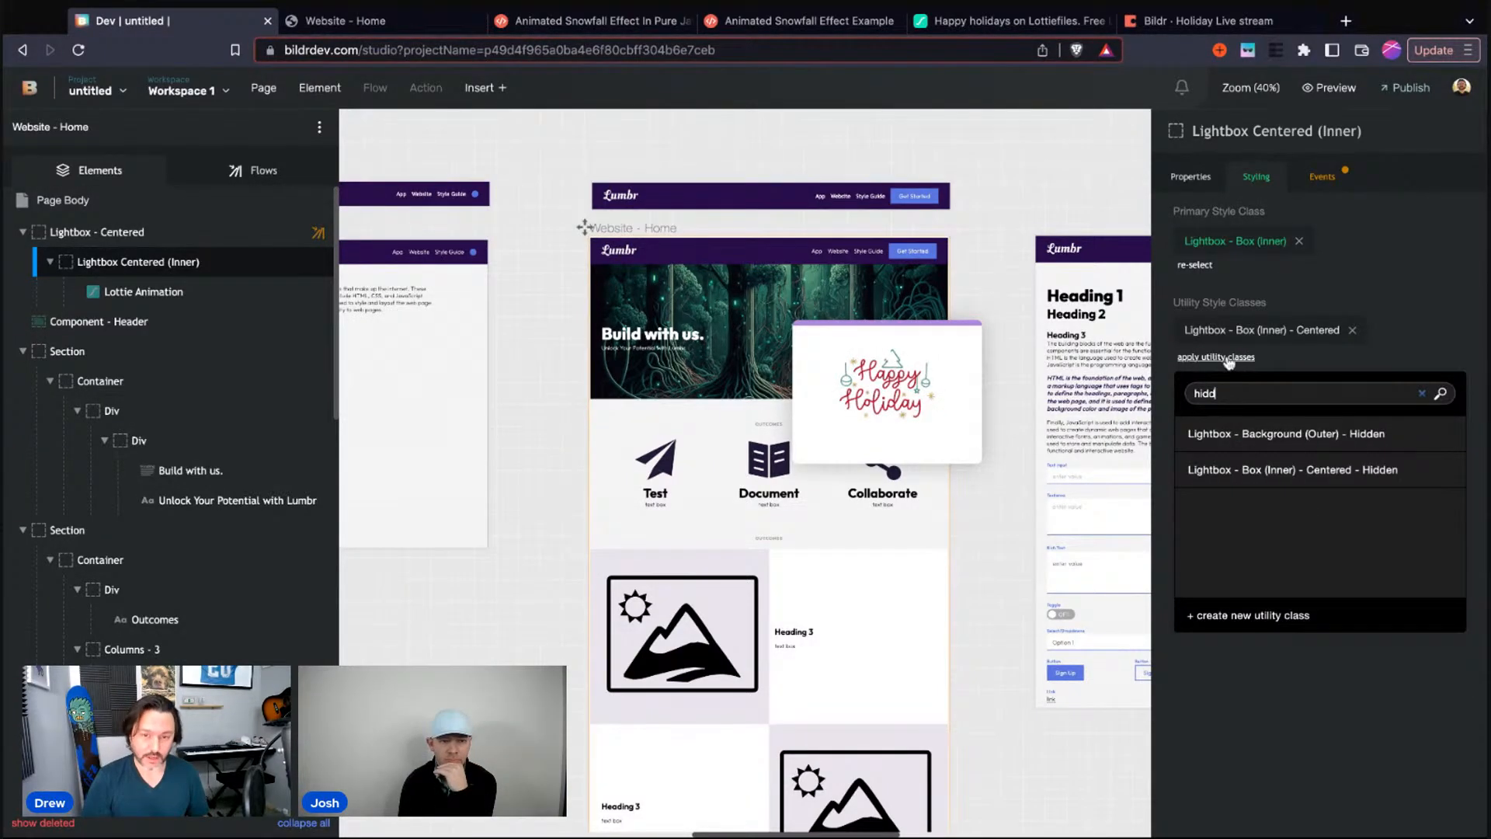
{"action": "left_click", "coordinate": [1315, 471]}
Apply the Lightbox - Background (Outer) - Hidden utility class to the Lightbox - Centered element
{"action": "left_click", "coordinate": [98, 234]}
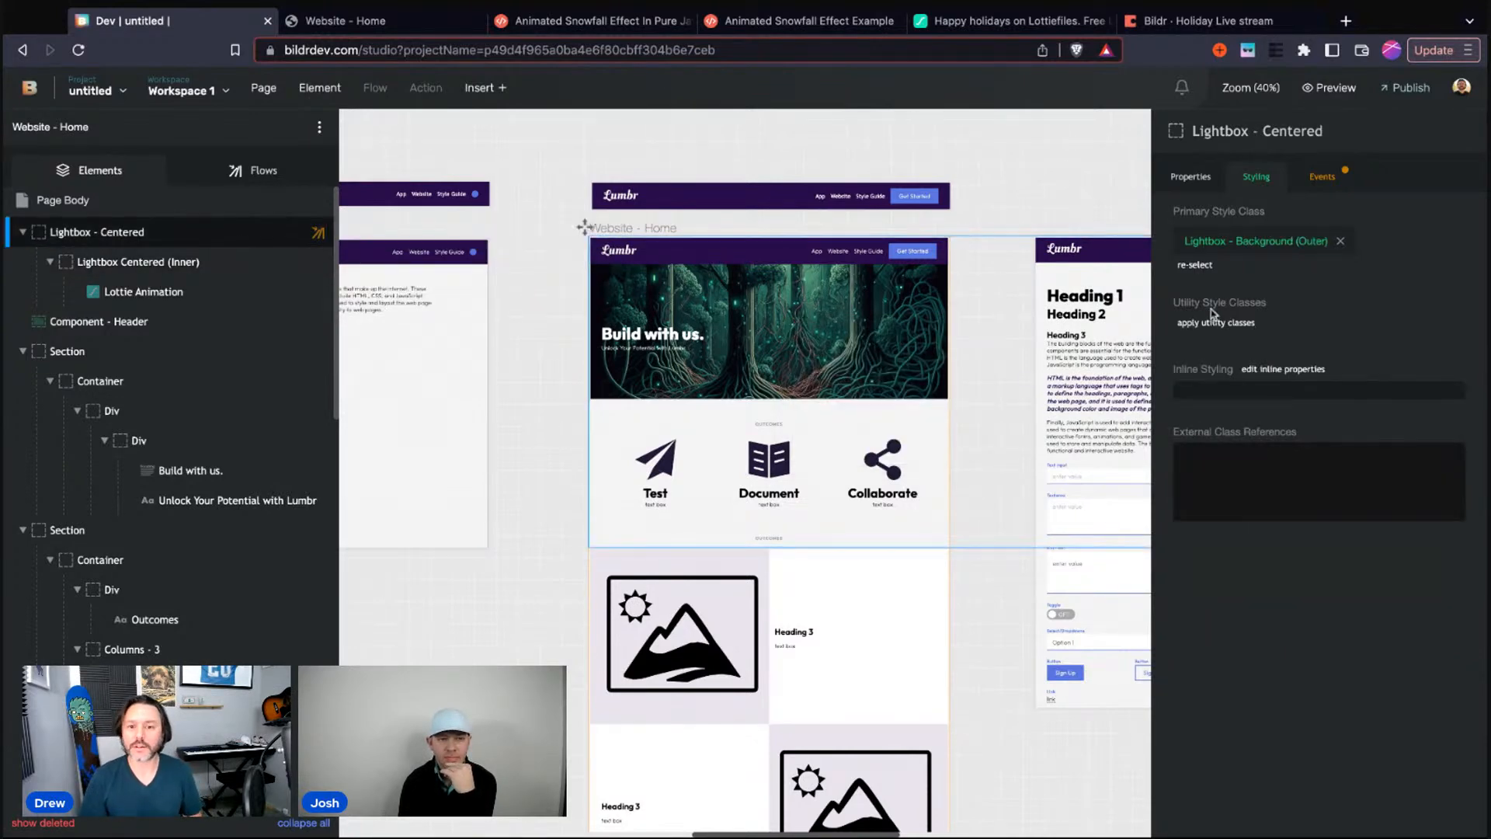
{"action": "left_click", "coordinate": [1213, 324]}
{"action": "type", "text": "hidden"}
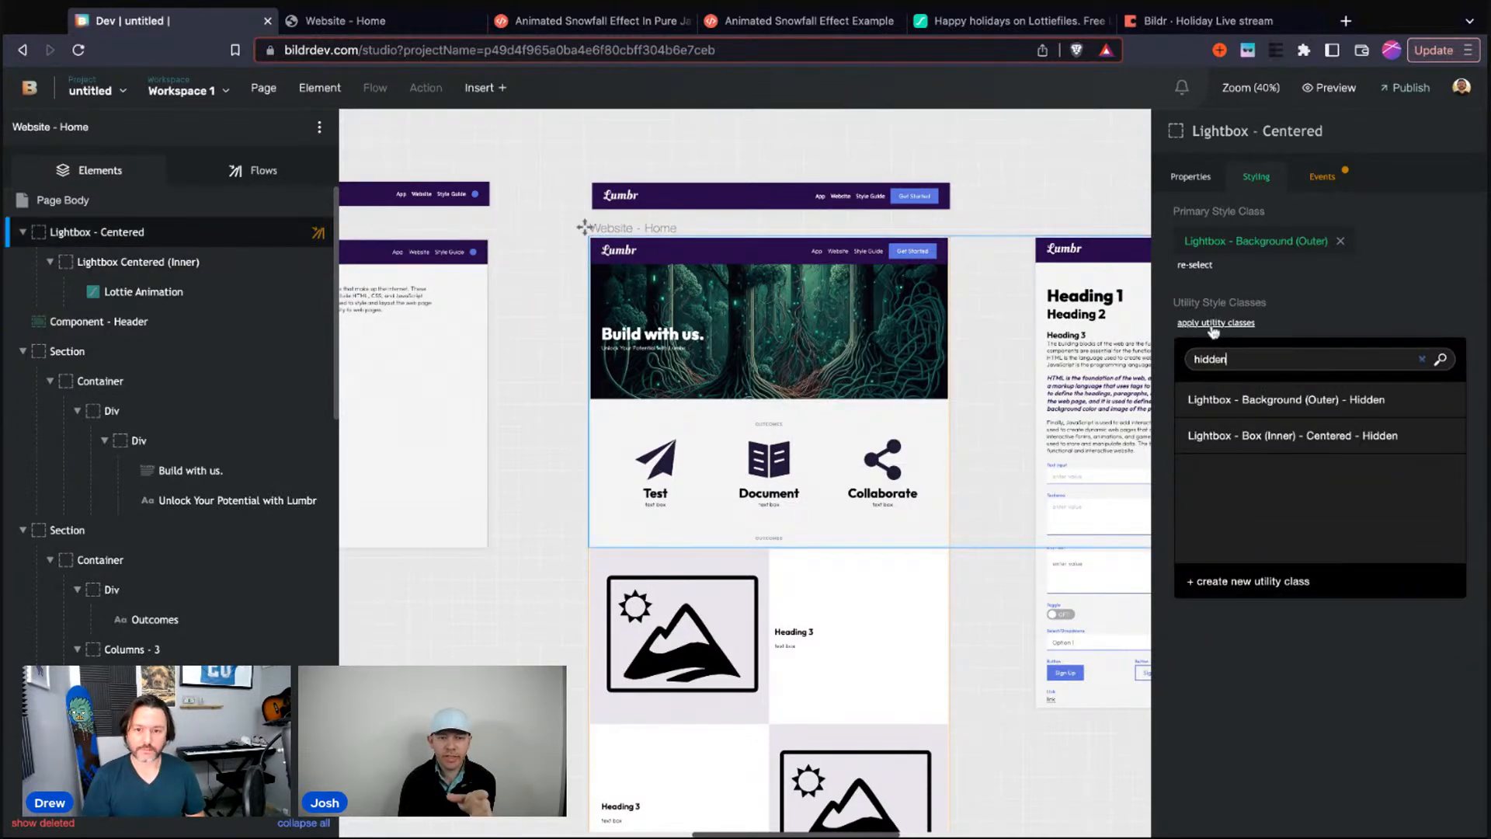
{"action": "left_click", "coordinate": [1330, 399]}
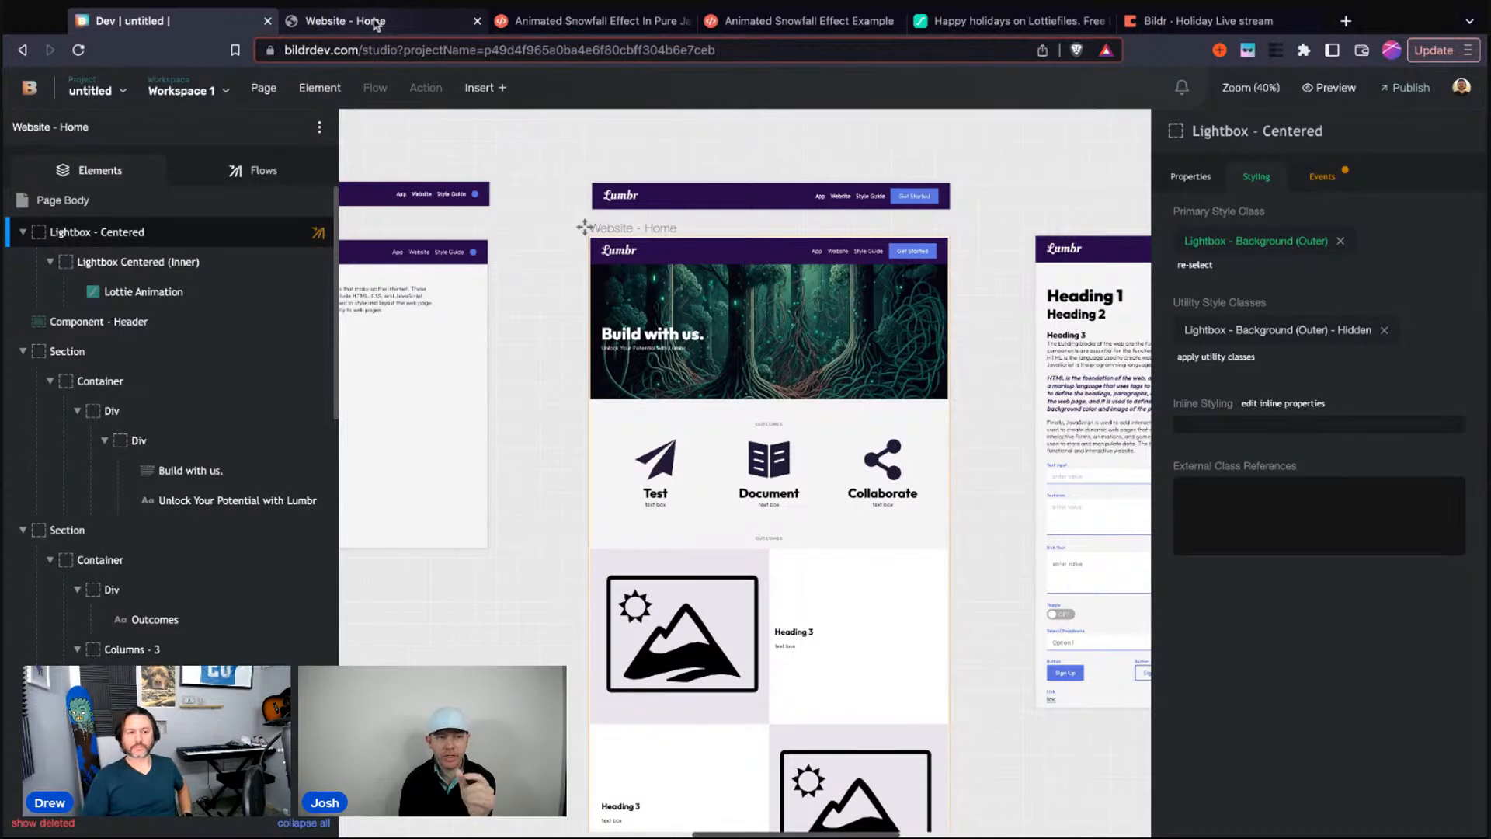
Switch to the live Website - Home page and reload it to view the timed popup
{"action": "scroll", "coordinate": [780, 235], "scroll_direction": "right", "scroll_amount": 1}
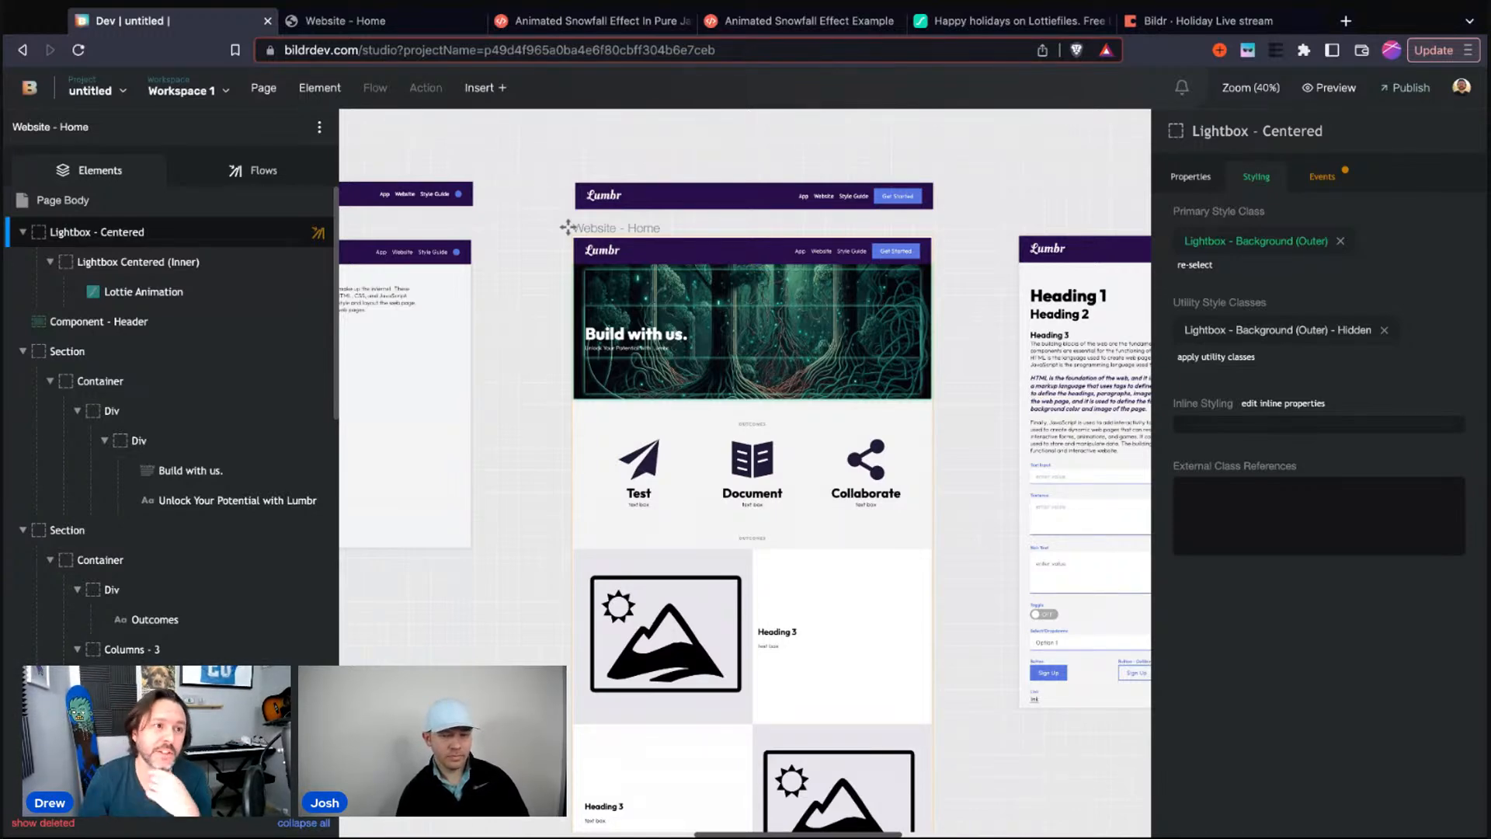
{"action": "left_click", "coordinate": [310, 21]}
{"action": "left_click", "coordinate": [78, 50]}
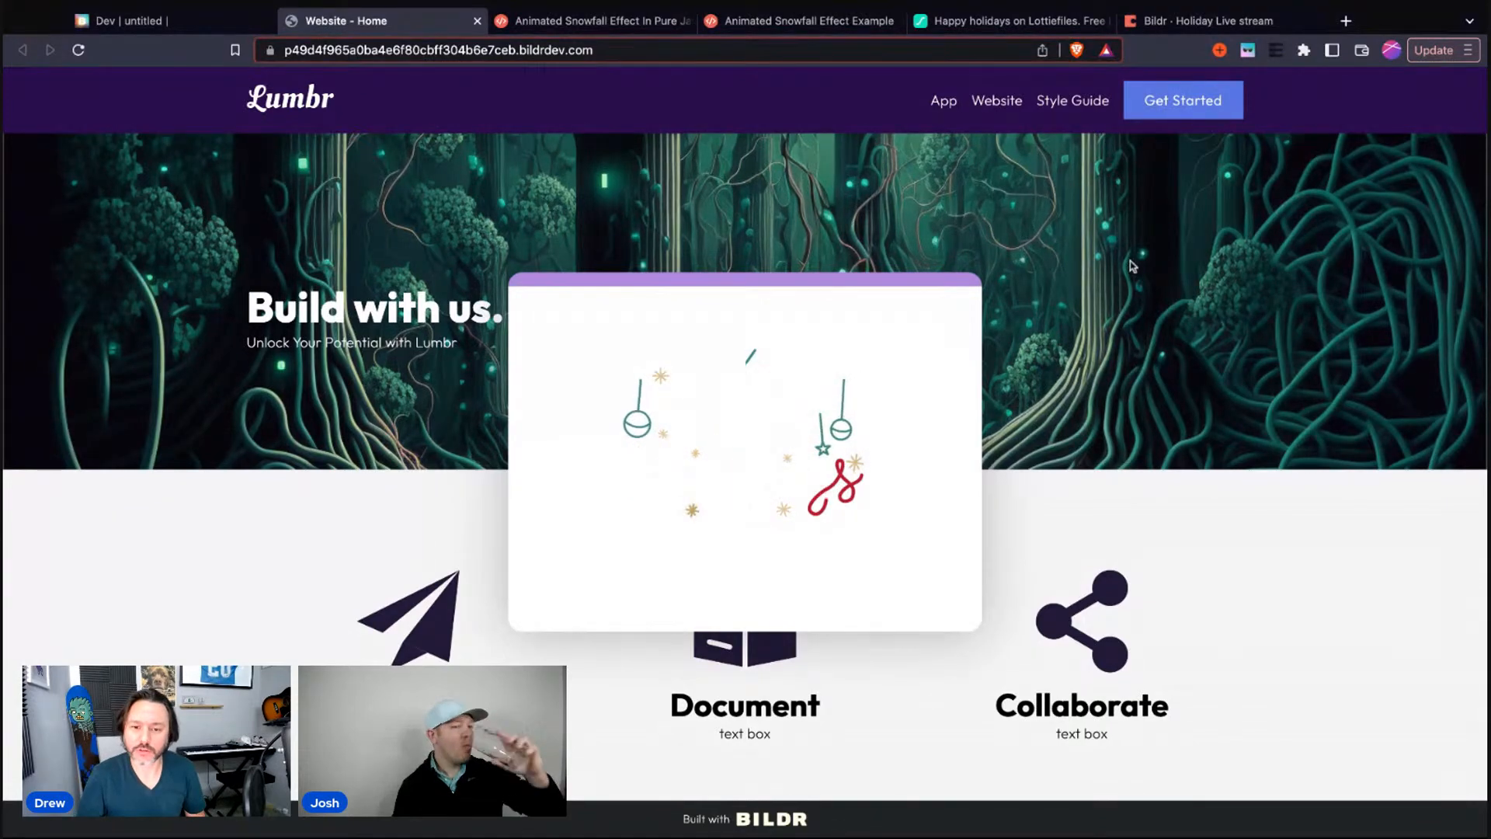
Check the popup in the developer tools' responsive view at 959 px wide, close the tools and dismiss the popup by clicking outside it
{"action": "key", "text": "super+alt+i"}
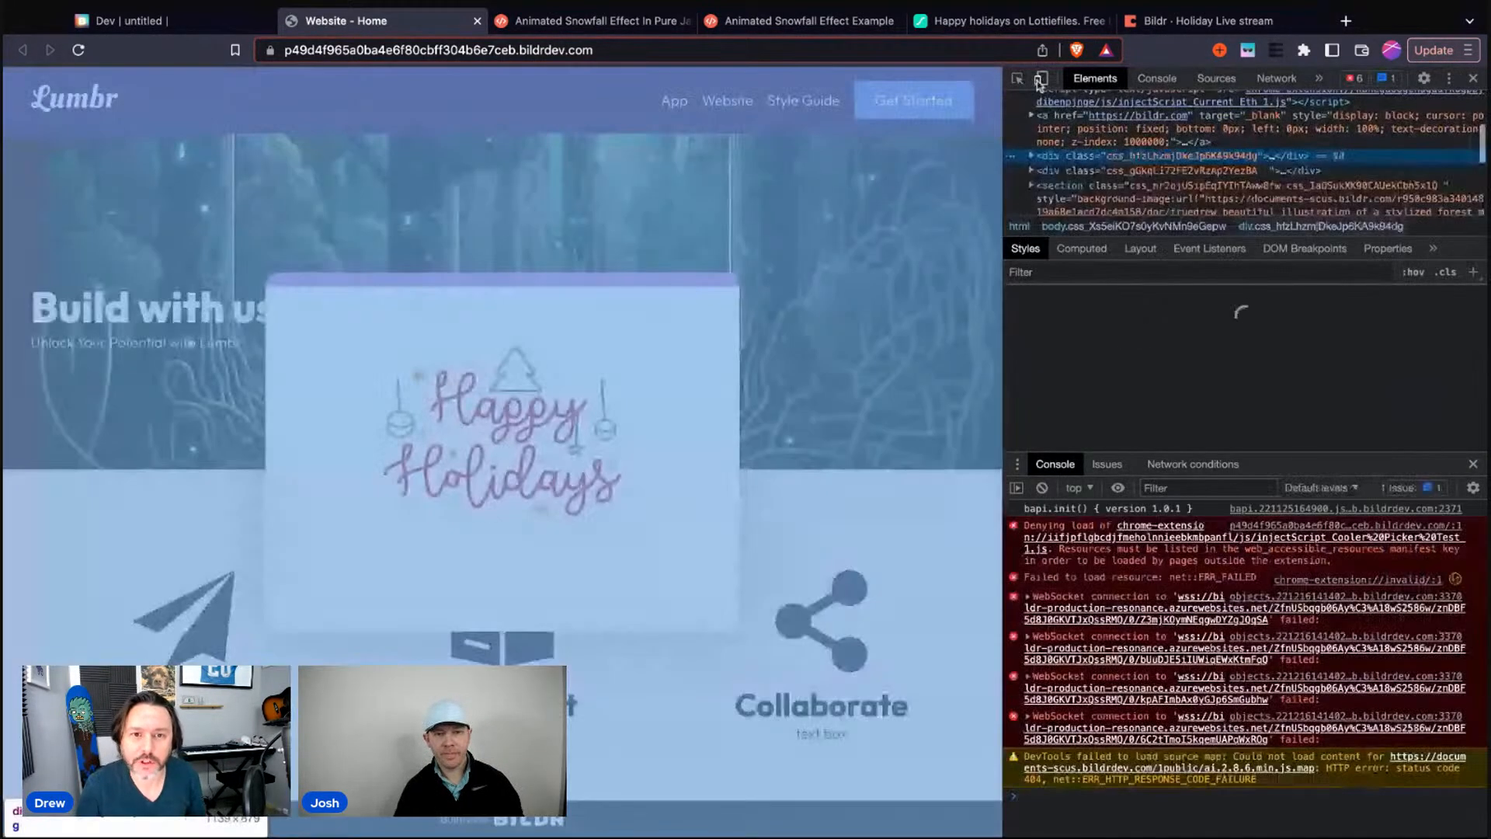
{"action": "left_click", "coordinate": [1041, 81]}
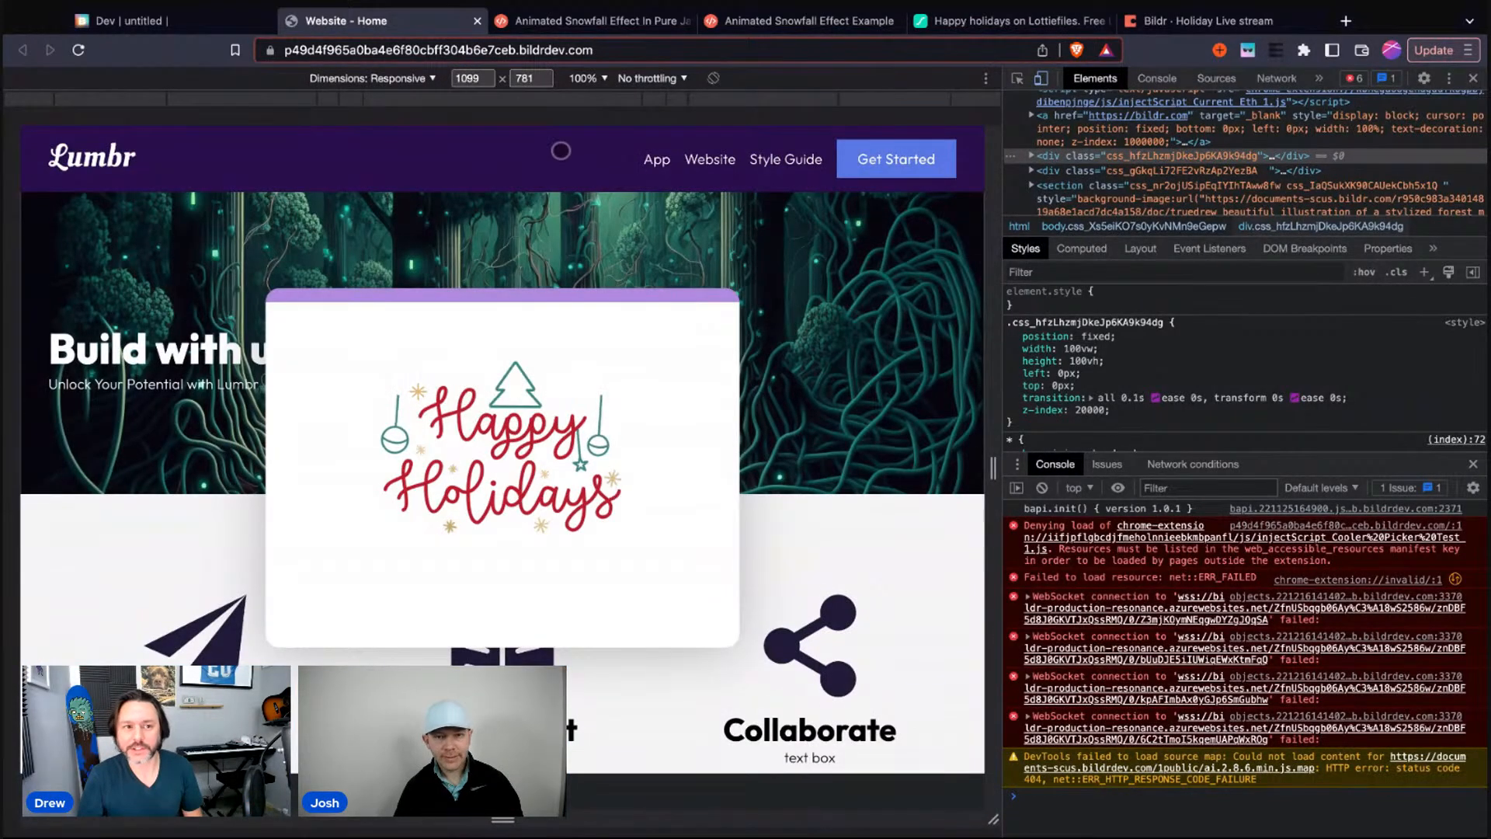
{"action": "left_click_drag", "start_coordinate": [994, 467], "coordinate": [931, 468]}
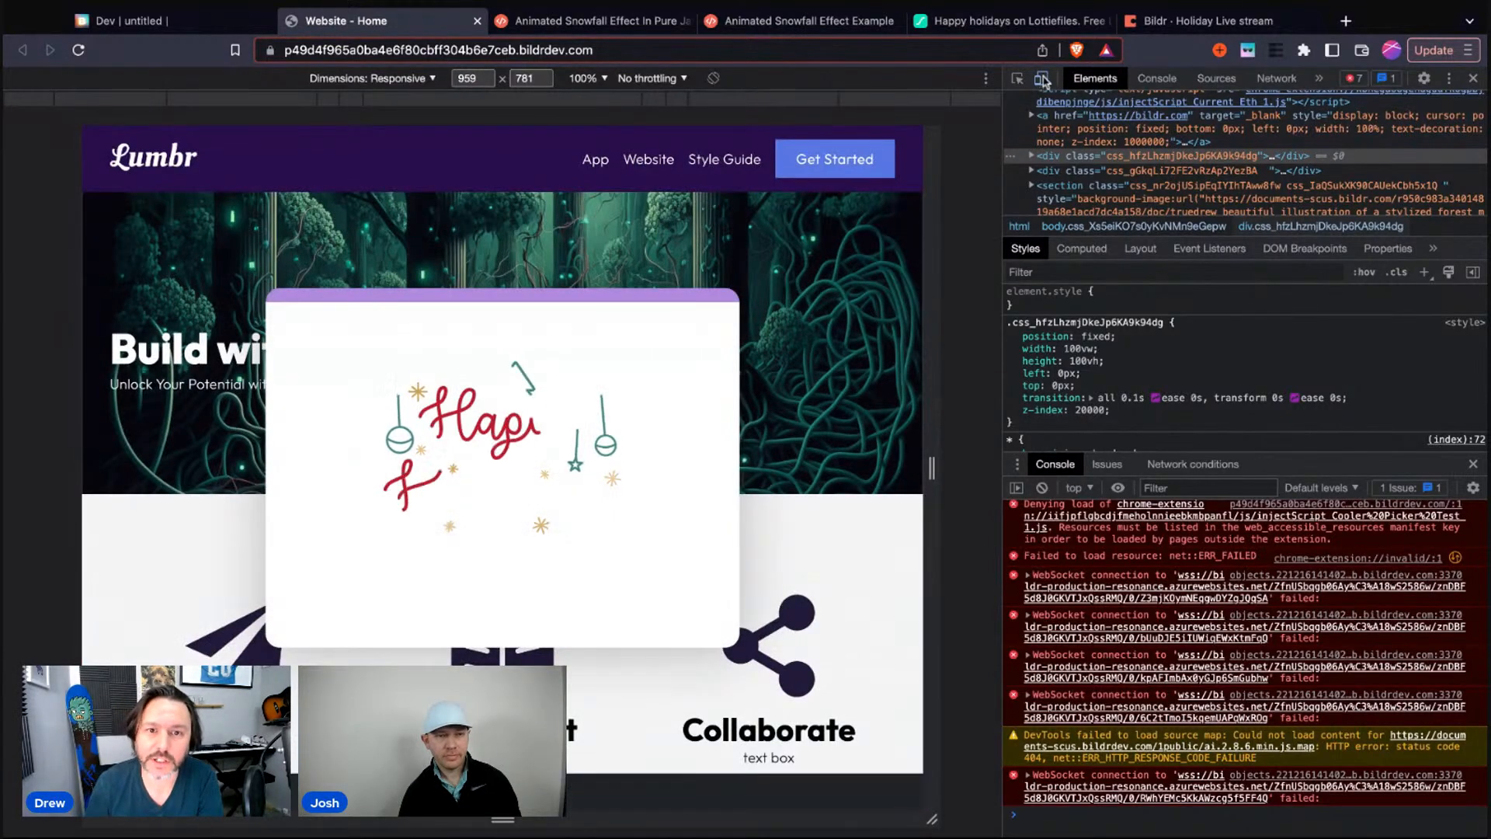
{"action": "left_click", "coordinate": [1044, 80]}
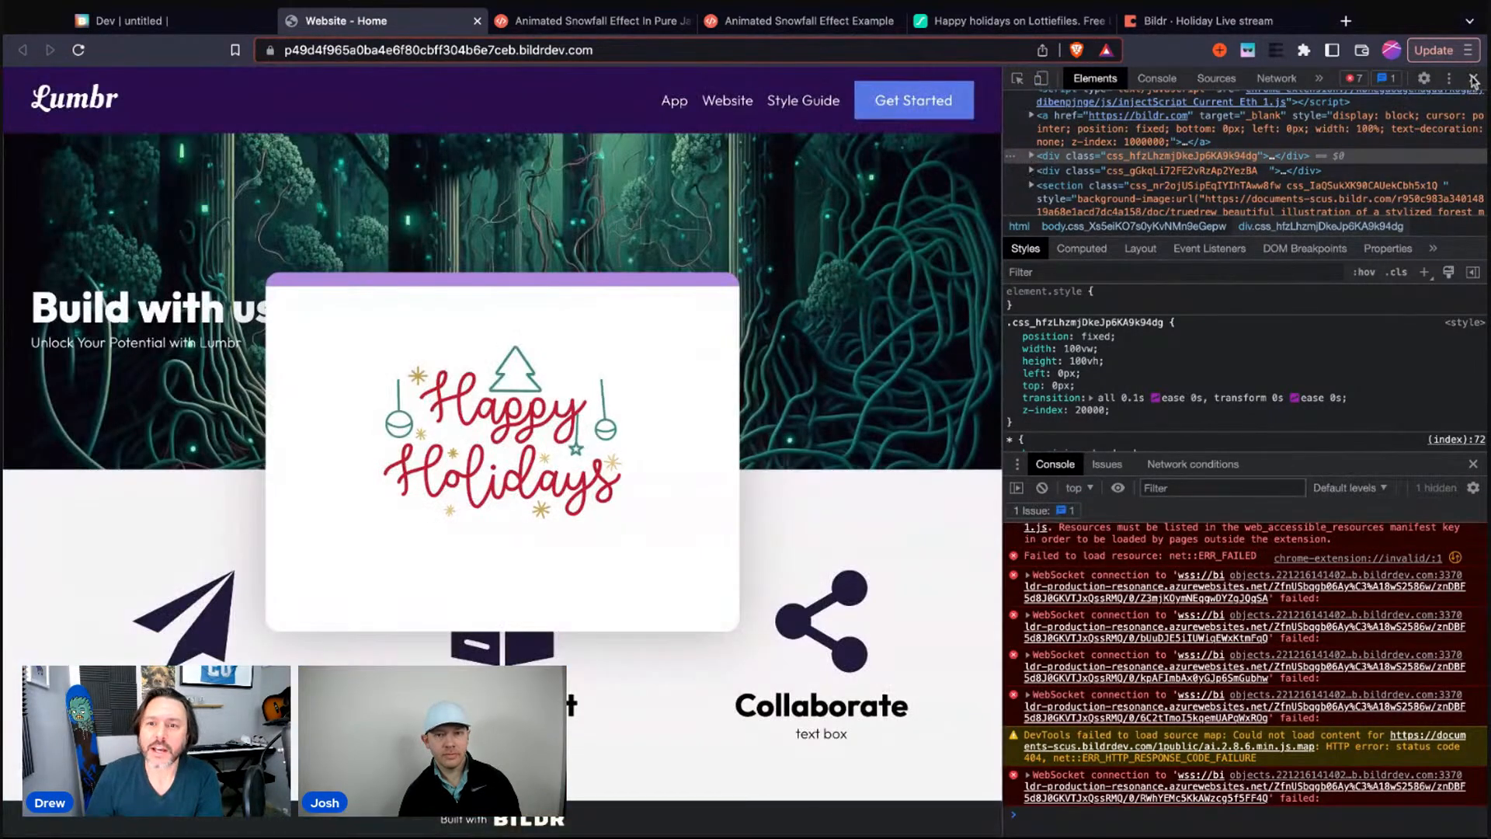
{"action": "left_click", "coordinate": [1474, 80]}
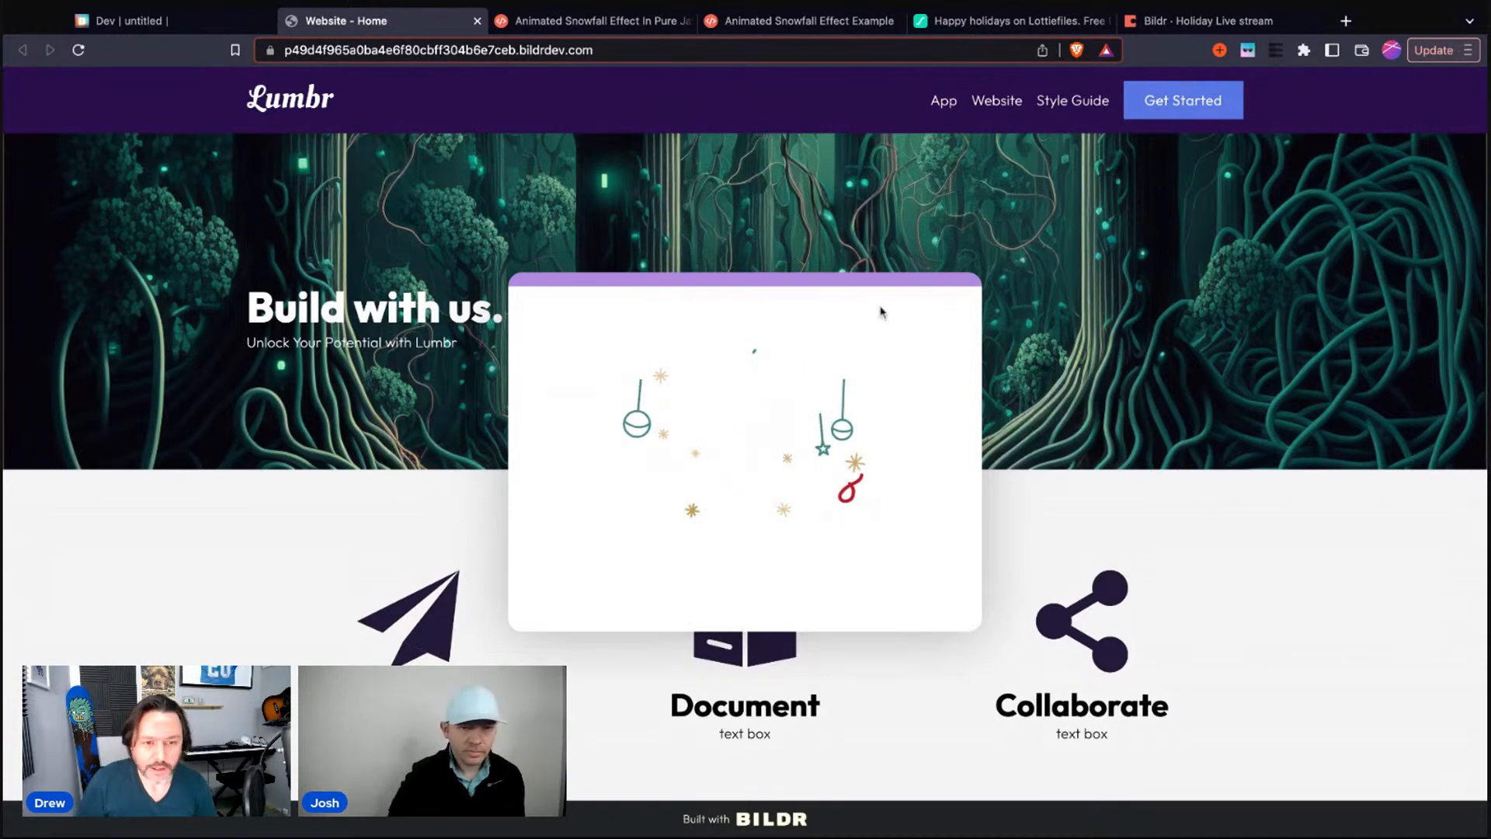
{"action": "left_click", "coordinate": [913, 185]}
Look at the CSS Script snowfall article and its live demo, trying the ToggleSnow checkbox
{"action": "left_click", "coordinate": [124, 21]}
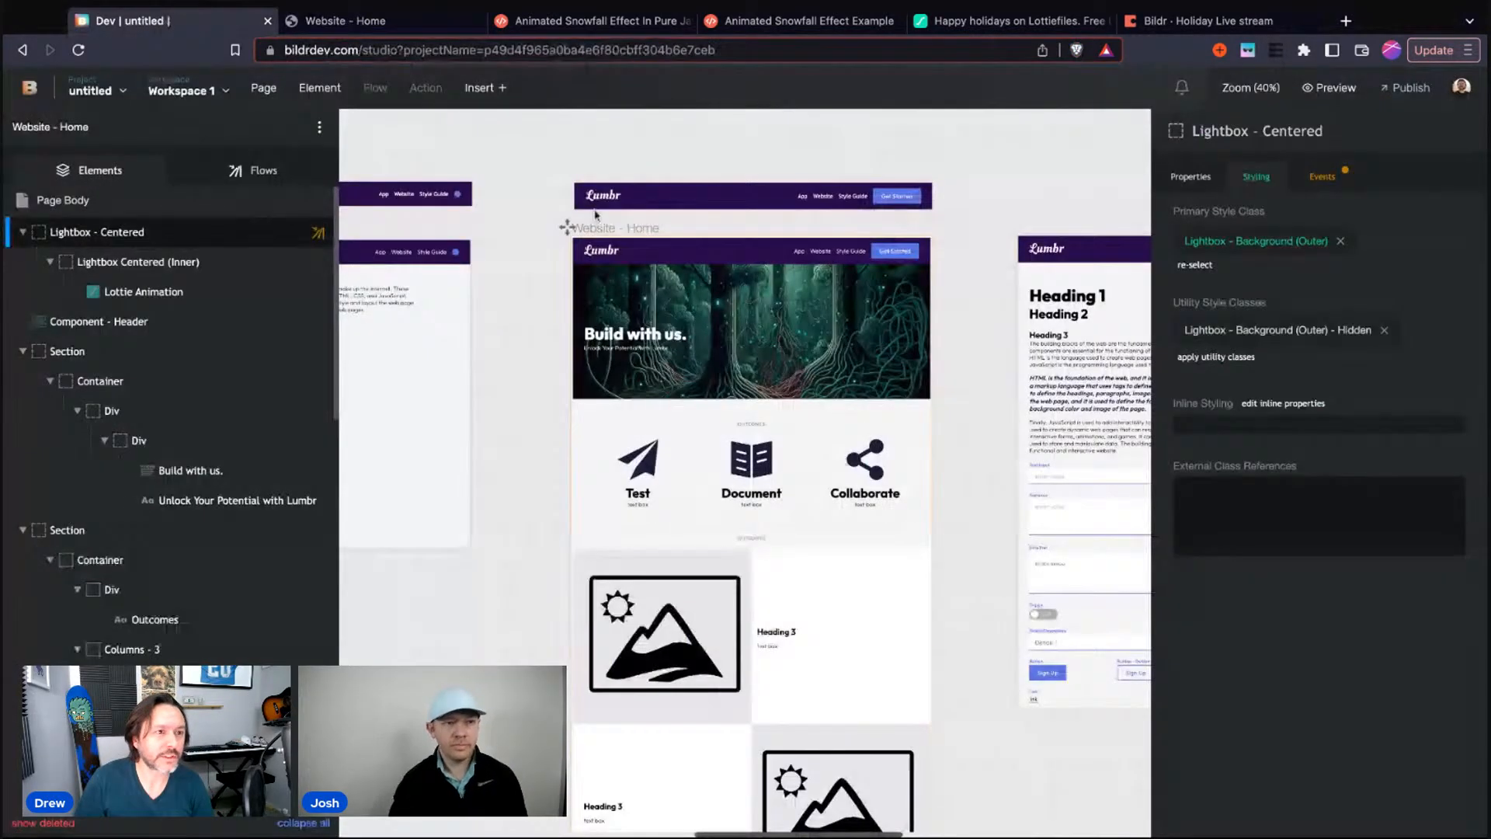
{"action": "left_click", "coordinate": [569, 23]}
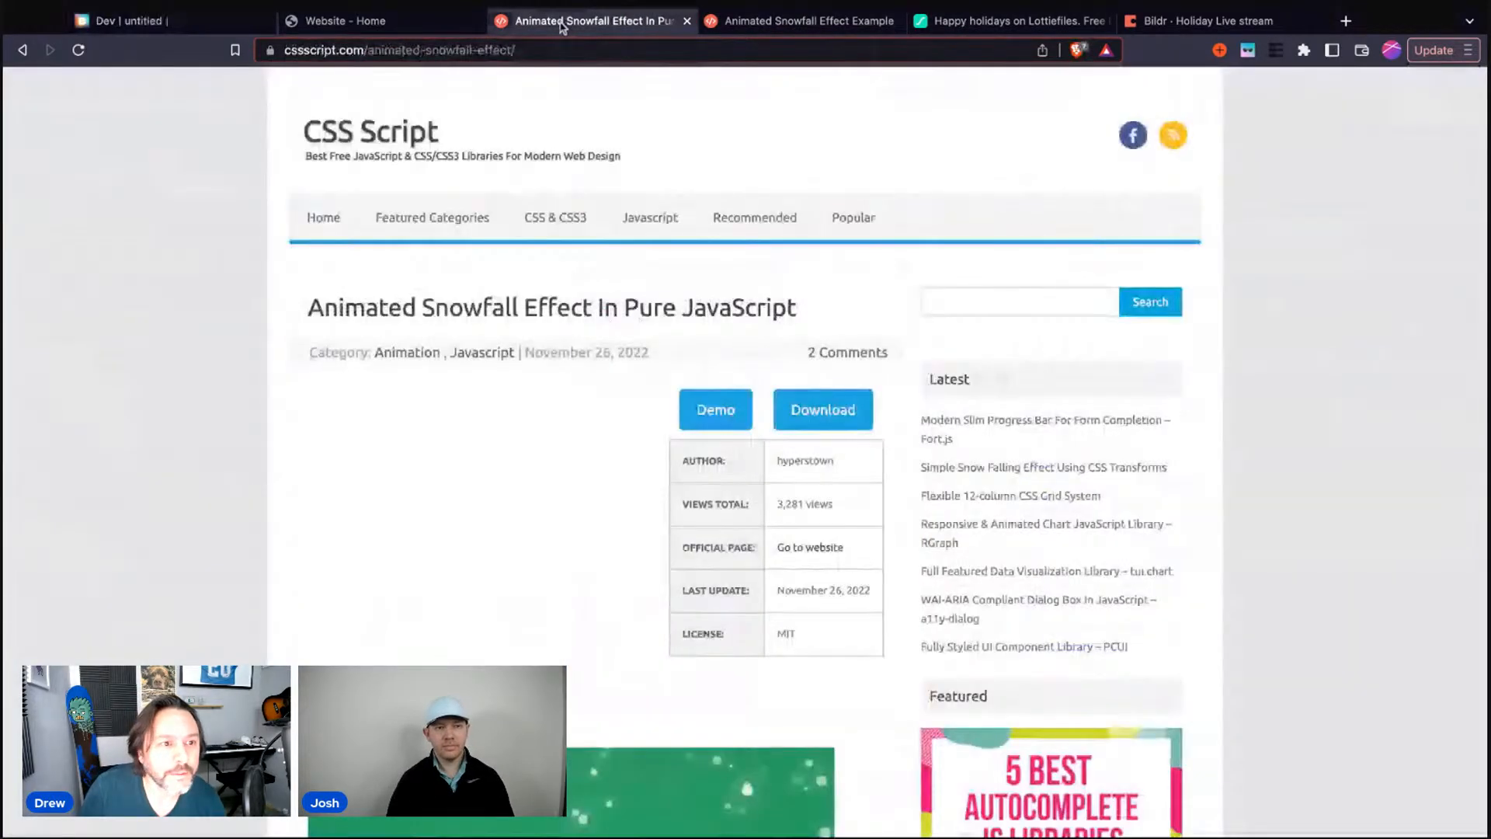
{"action": "scroll", "coordinate": [529, 241], "scroll_direction": "down", "scroll_amount": 5}
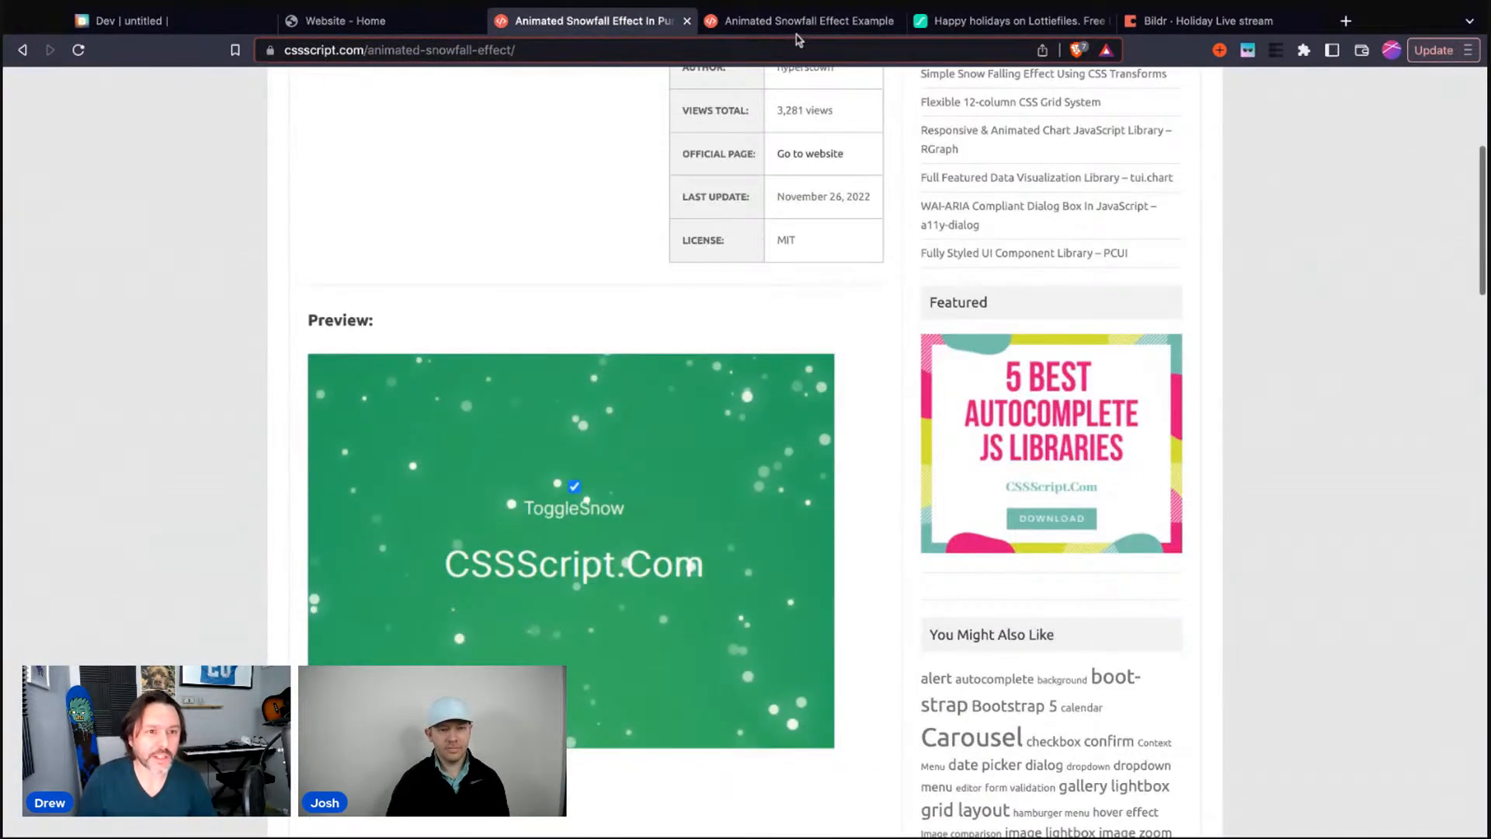
{"action": "left_click", "coordinate": [791, 30]}
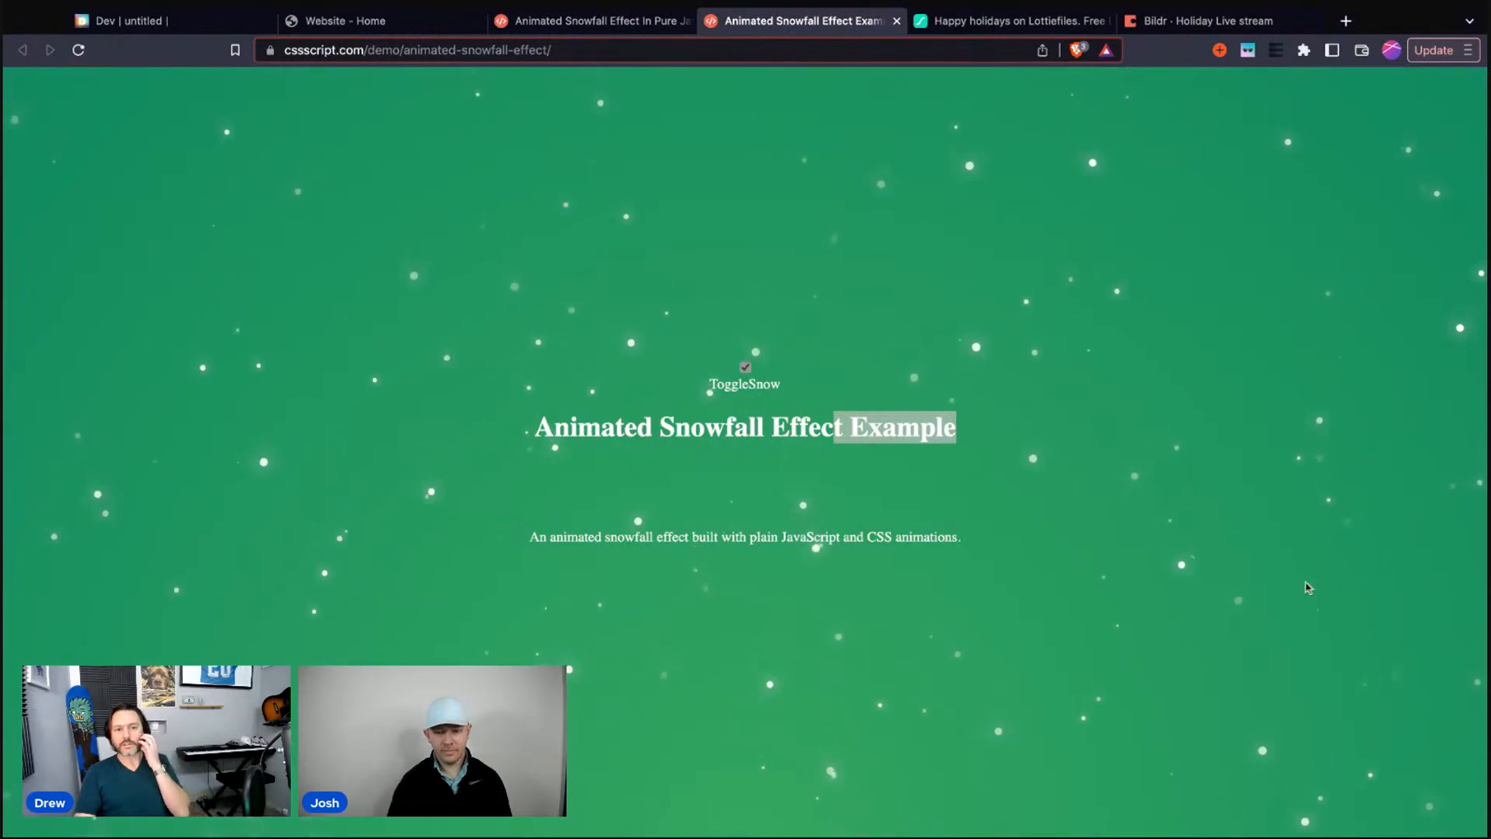
{"action": "left_click", "coordinate": [1141, 549]}
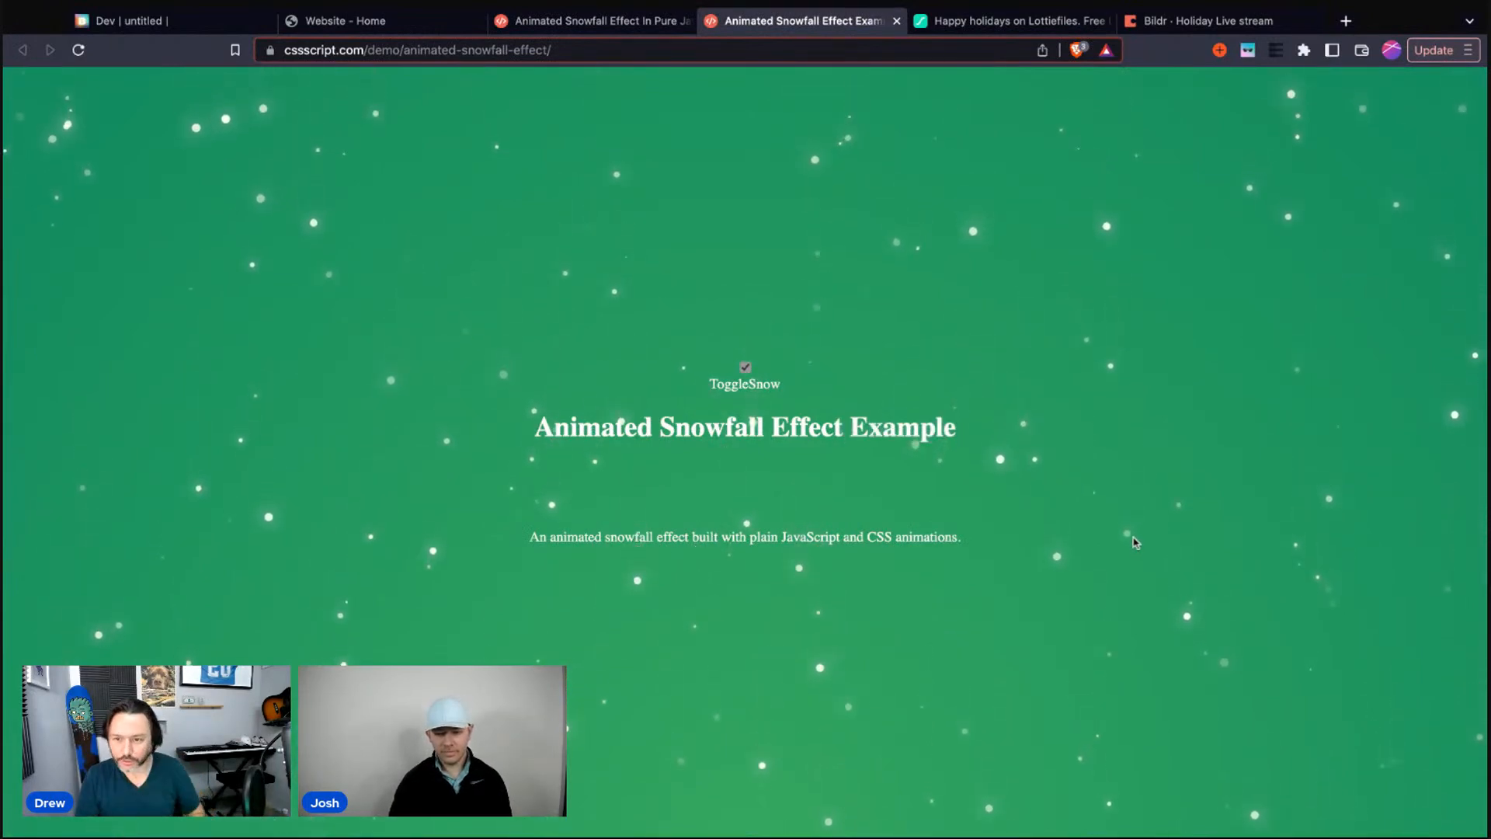
{"action": "left_click", "coordinate": [745, 367]}
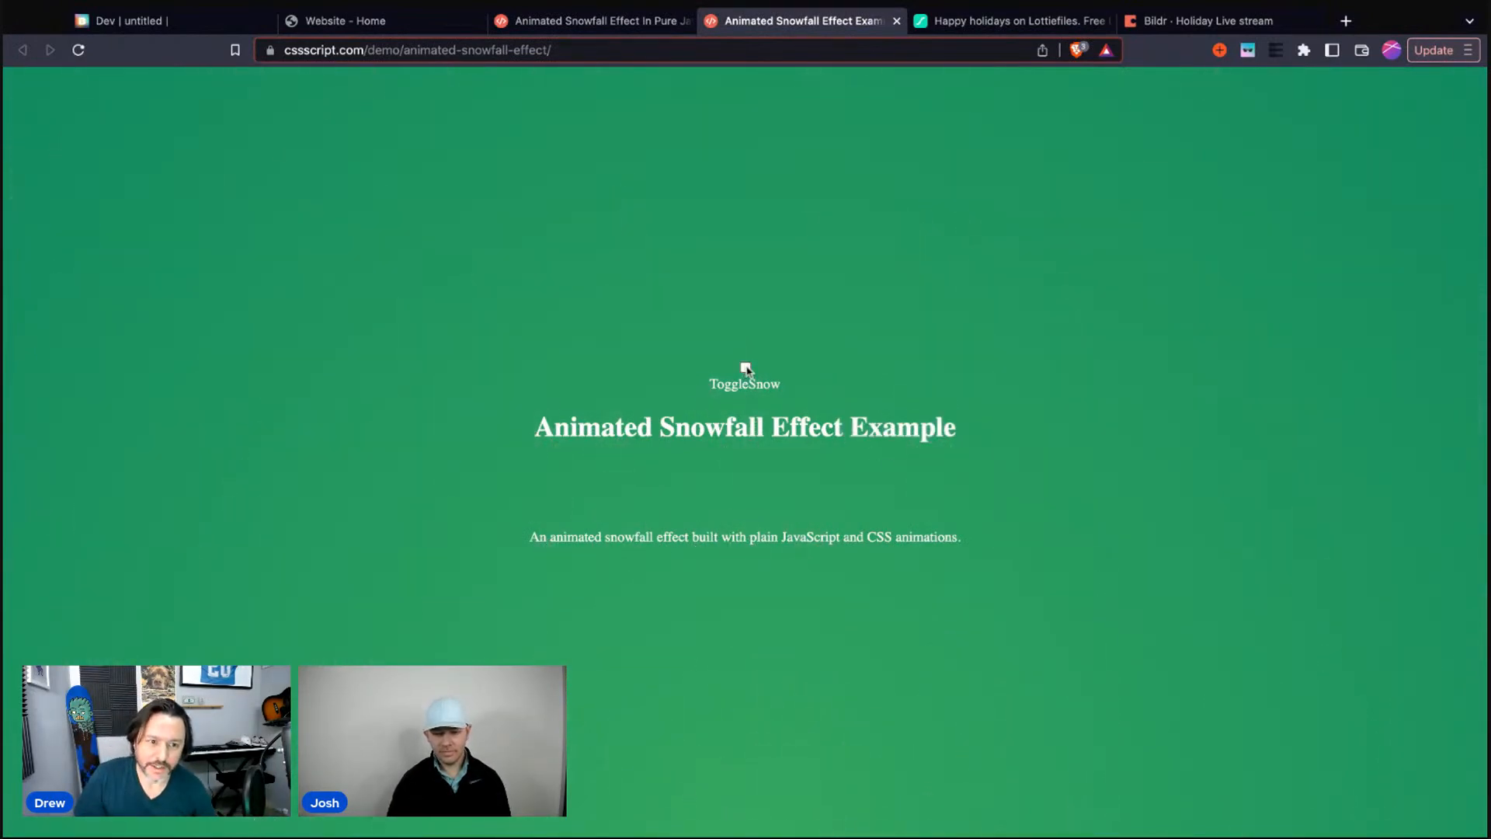
{"action": "left_click", "coordinate": [745, 367]}
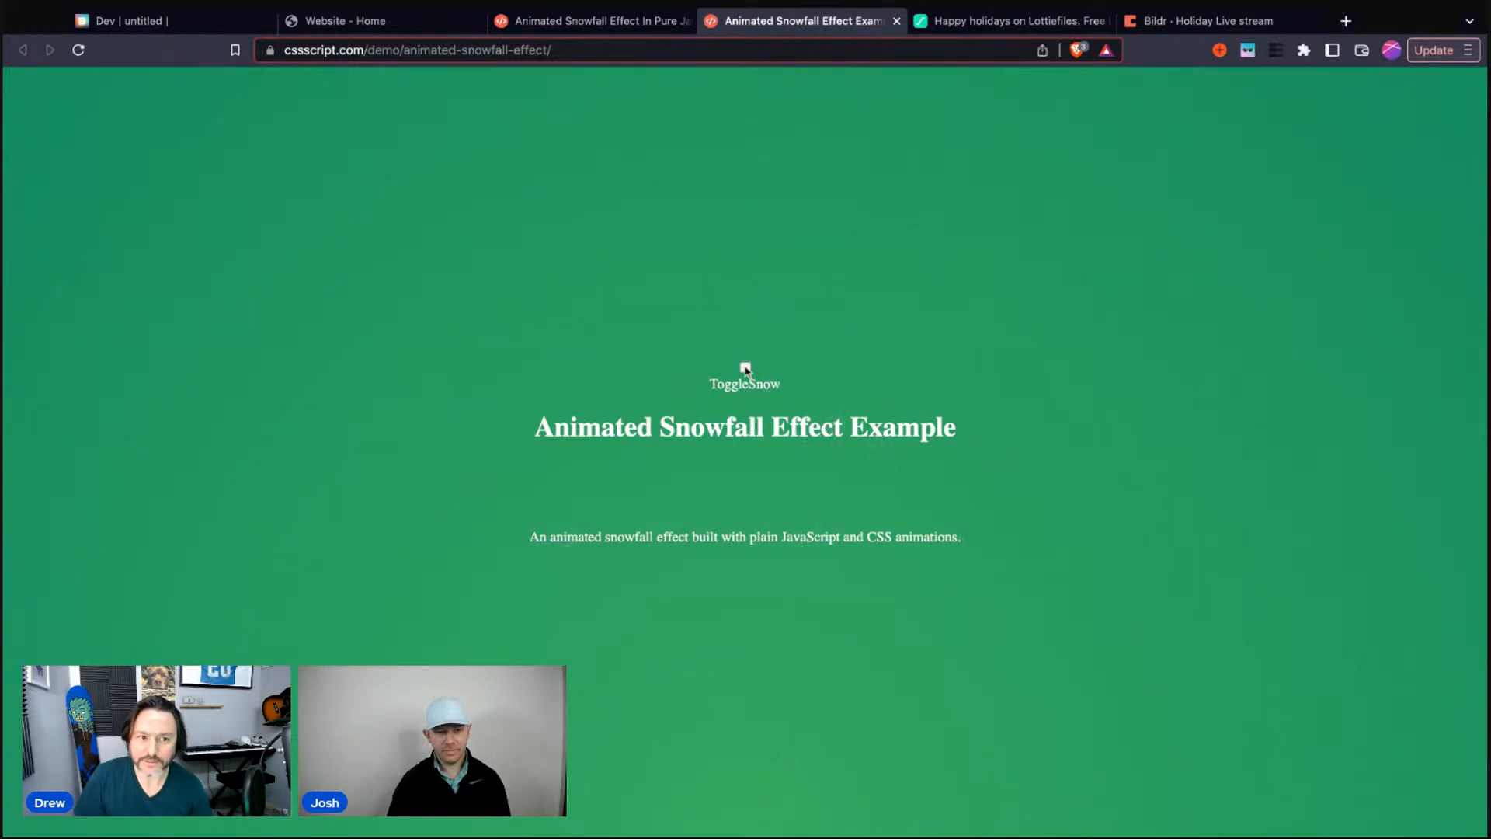
Examine the snowfall article's usage instructions: the PureSnow.js script tag, the snow container div, the .snowflake styles and the toggleSnow() call
{"action": "left_click", "coordinate": [579, 21]}
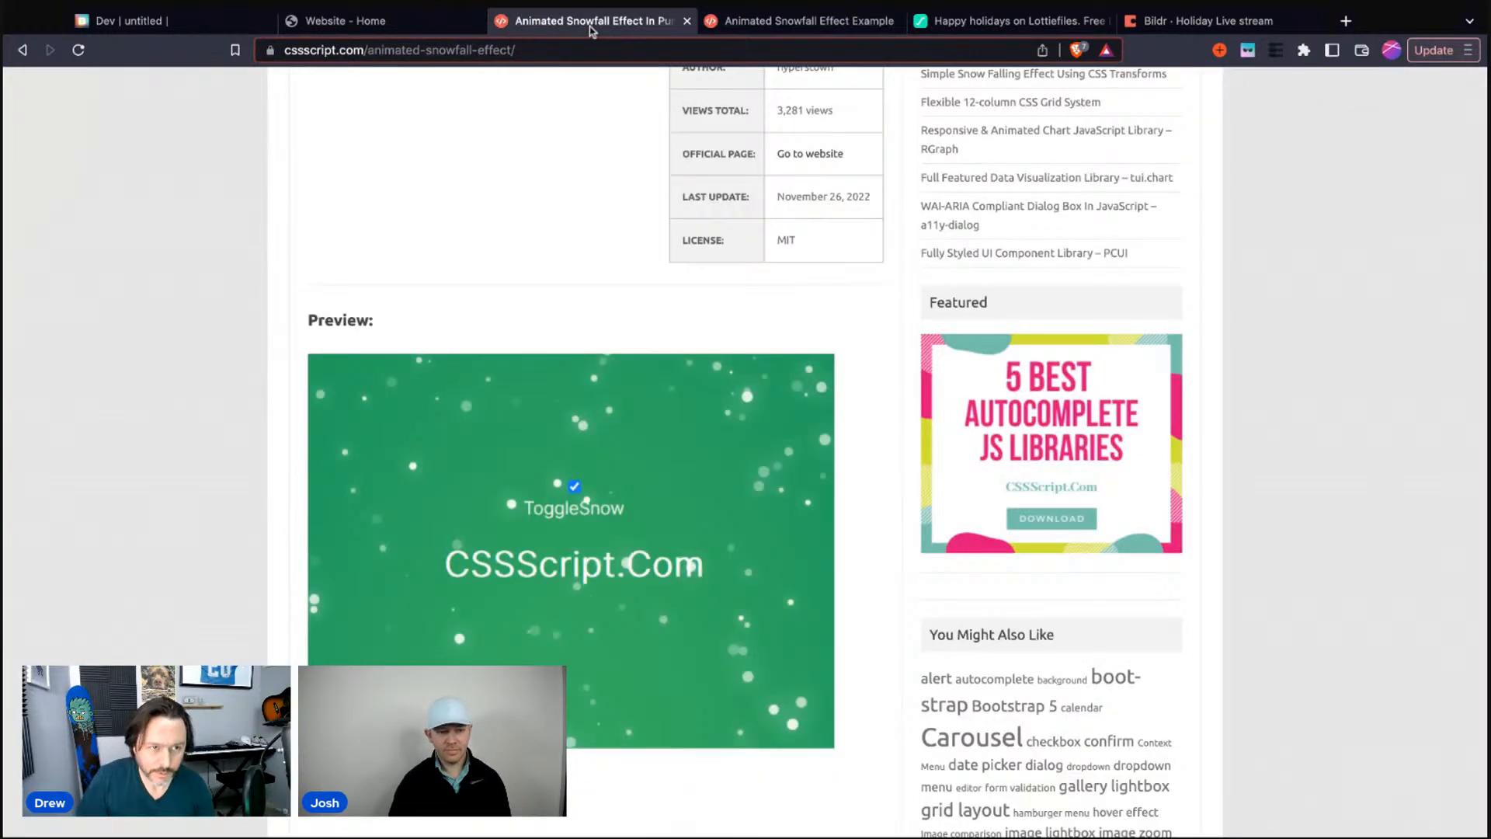
{"action": "scroll", "coordinate": [621, 226], "scroll_direction": "up", "scroll_amount": 5}
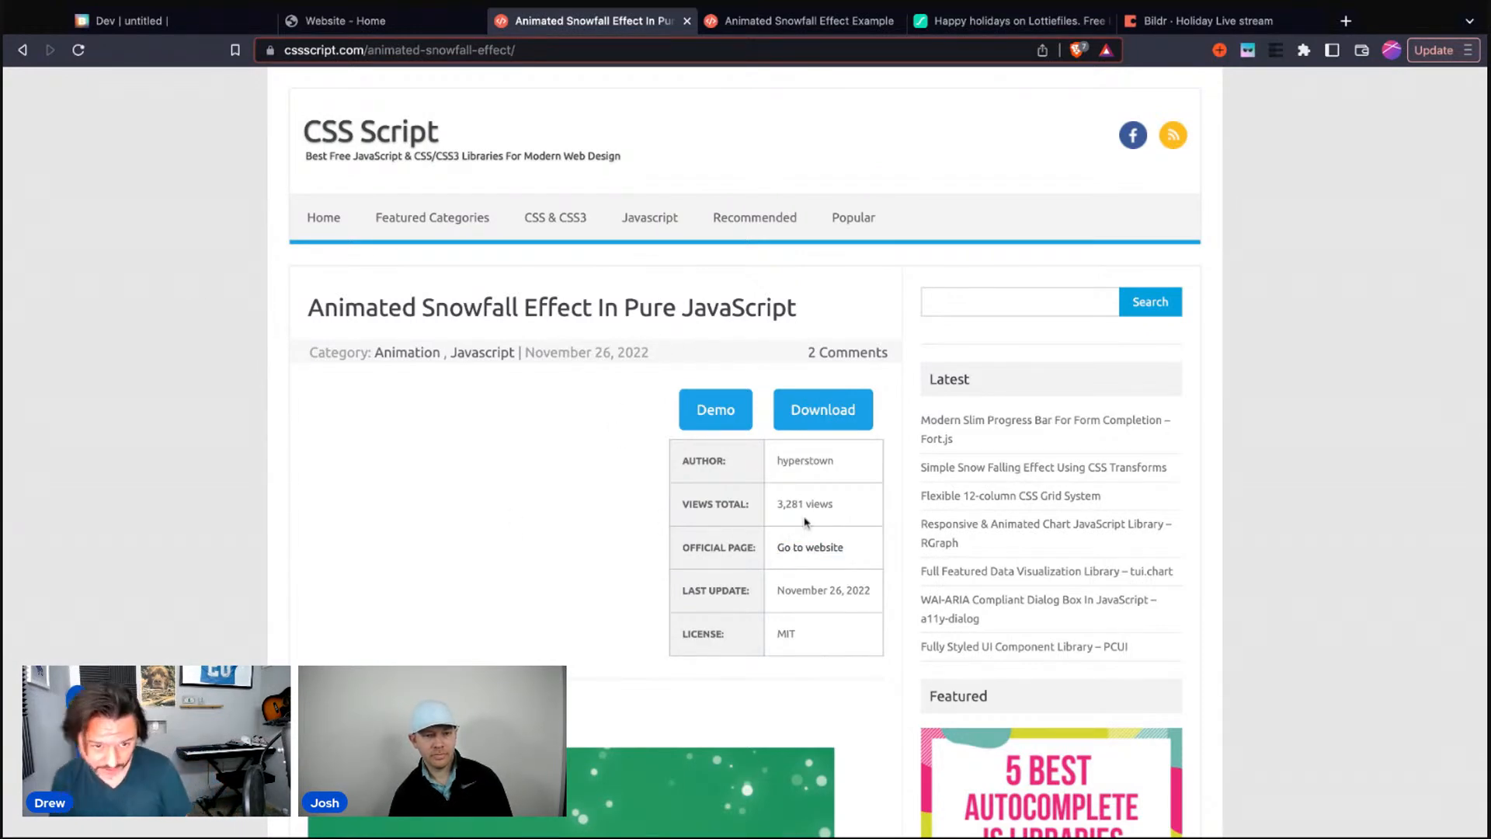
{"action": "scroll", "coordinate": [804, 516], "scroll_direction": "down", "scroll_amount": 1}
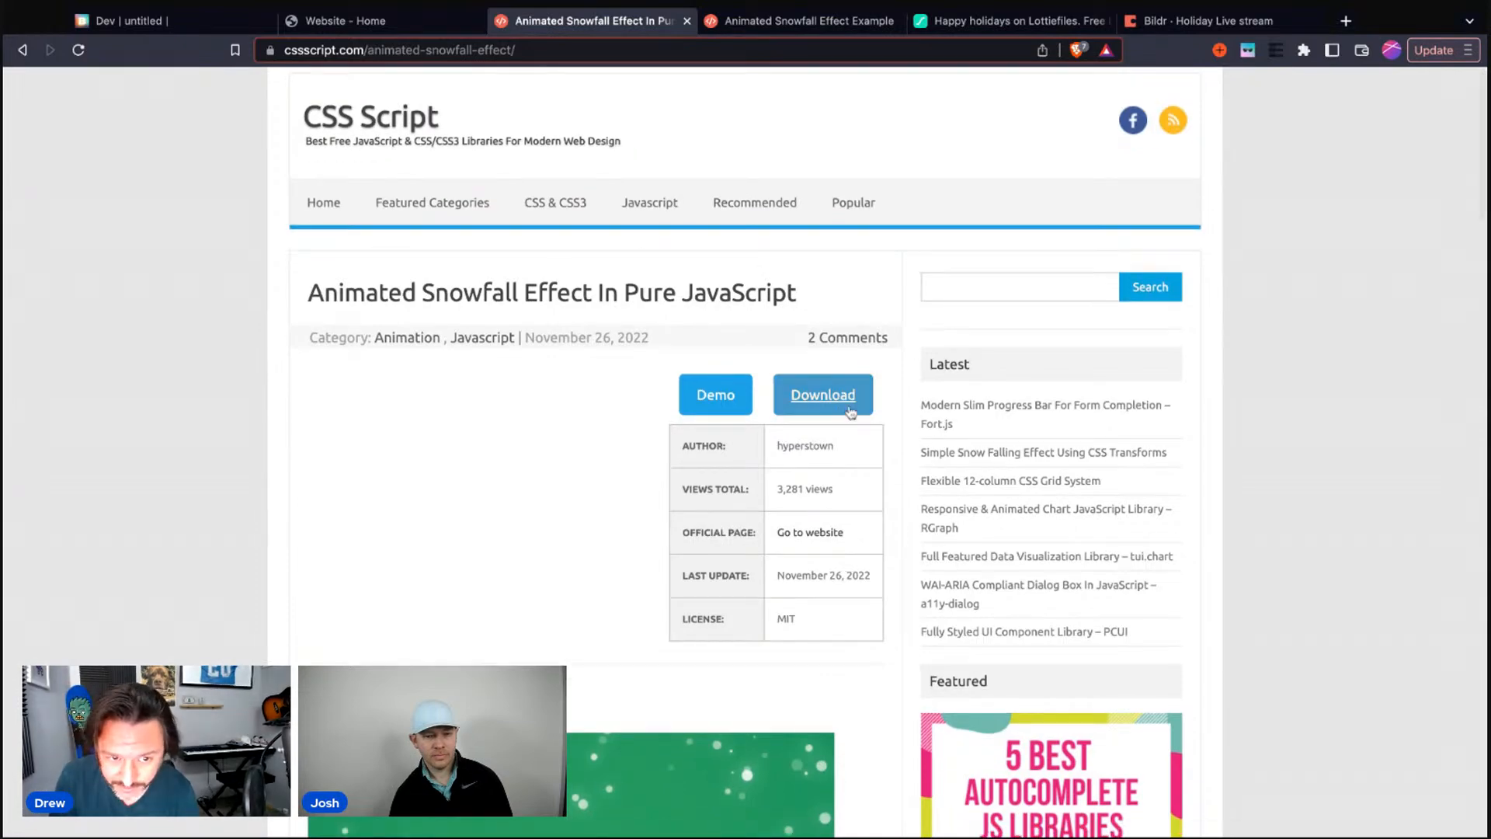
{"action": "scroll", "coordinate": [839, 404], "scroll_direction": "down", "scroll_amount": 10}
{"action": "scroll", "coordinate": [804, 412], "scroll_direction": "down", "scroll_amount": 4}
{"action": "left_click_drag", "start_coordinate": [331, 249], "coordinate": [643, 250]}
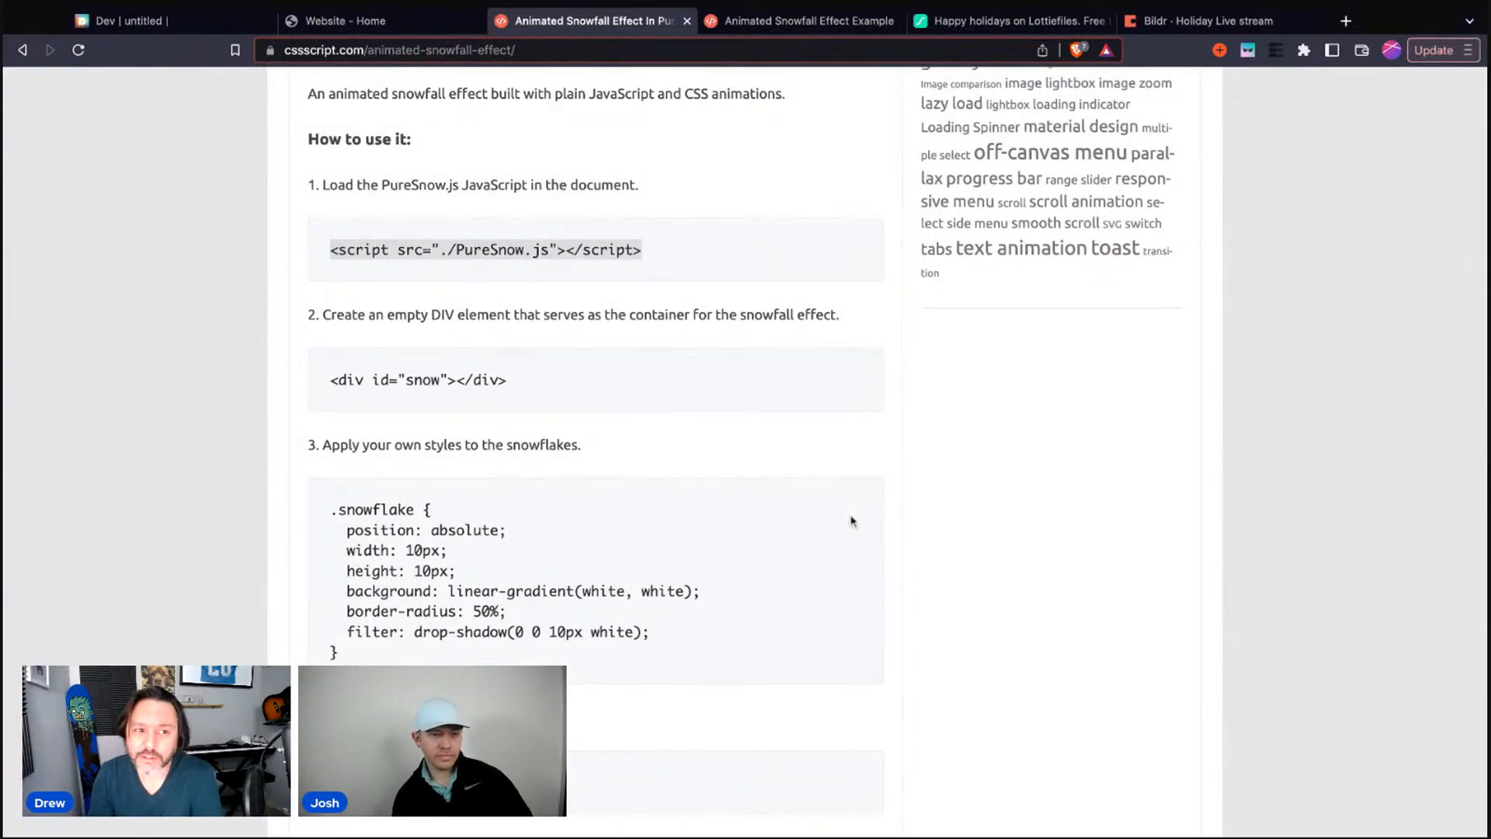
{"action": "left_click_drag", "start_coordinate": [331, 380], "coordinate": [509, 381]}
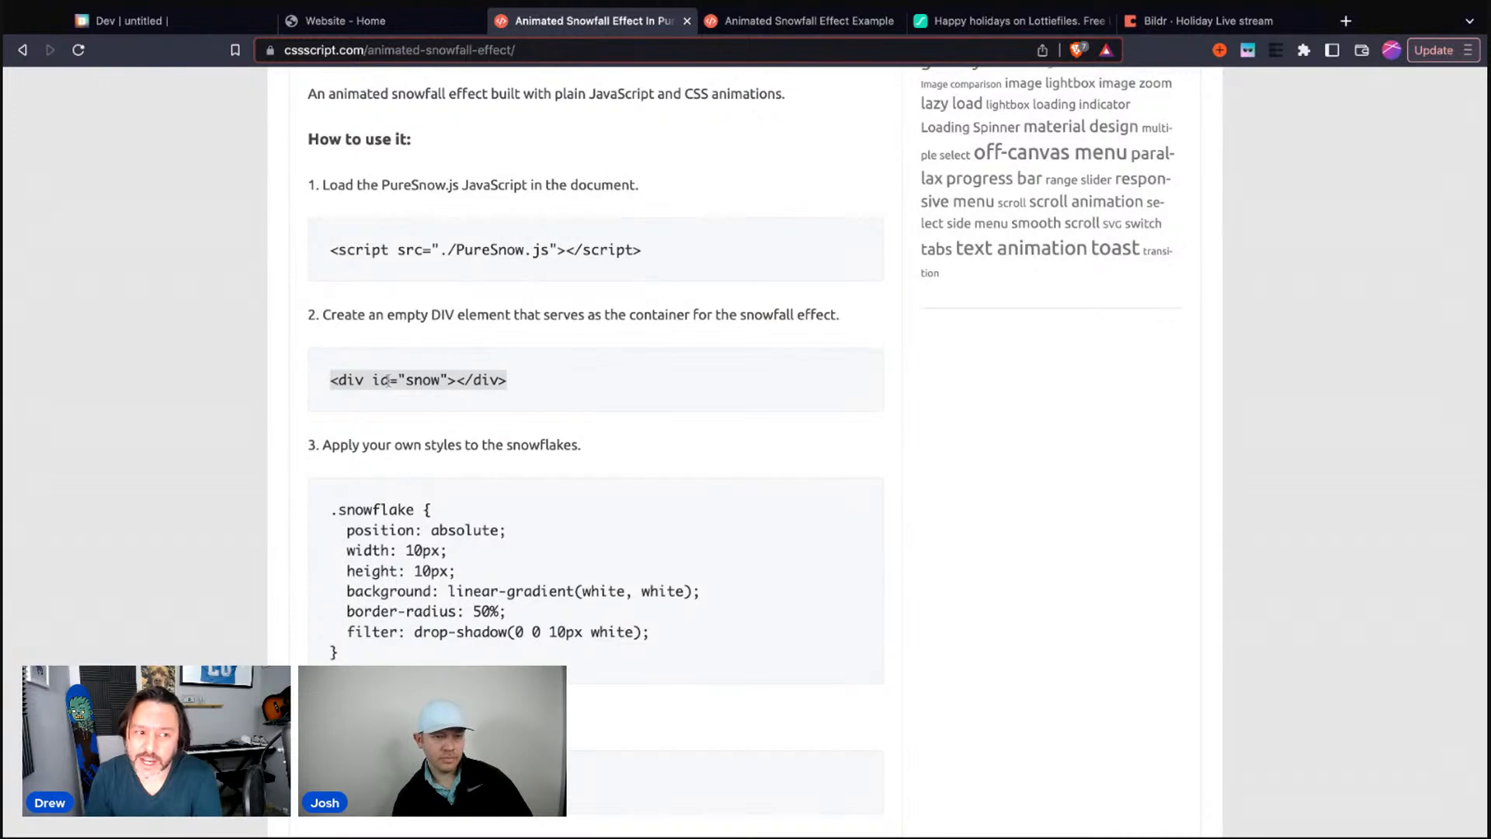
{"action": "left_click_drag", "start_coordinate": [327, 515], "coordinate": [405, 665]}
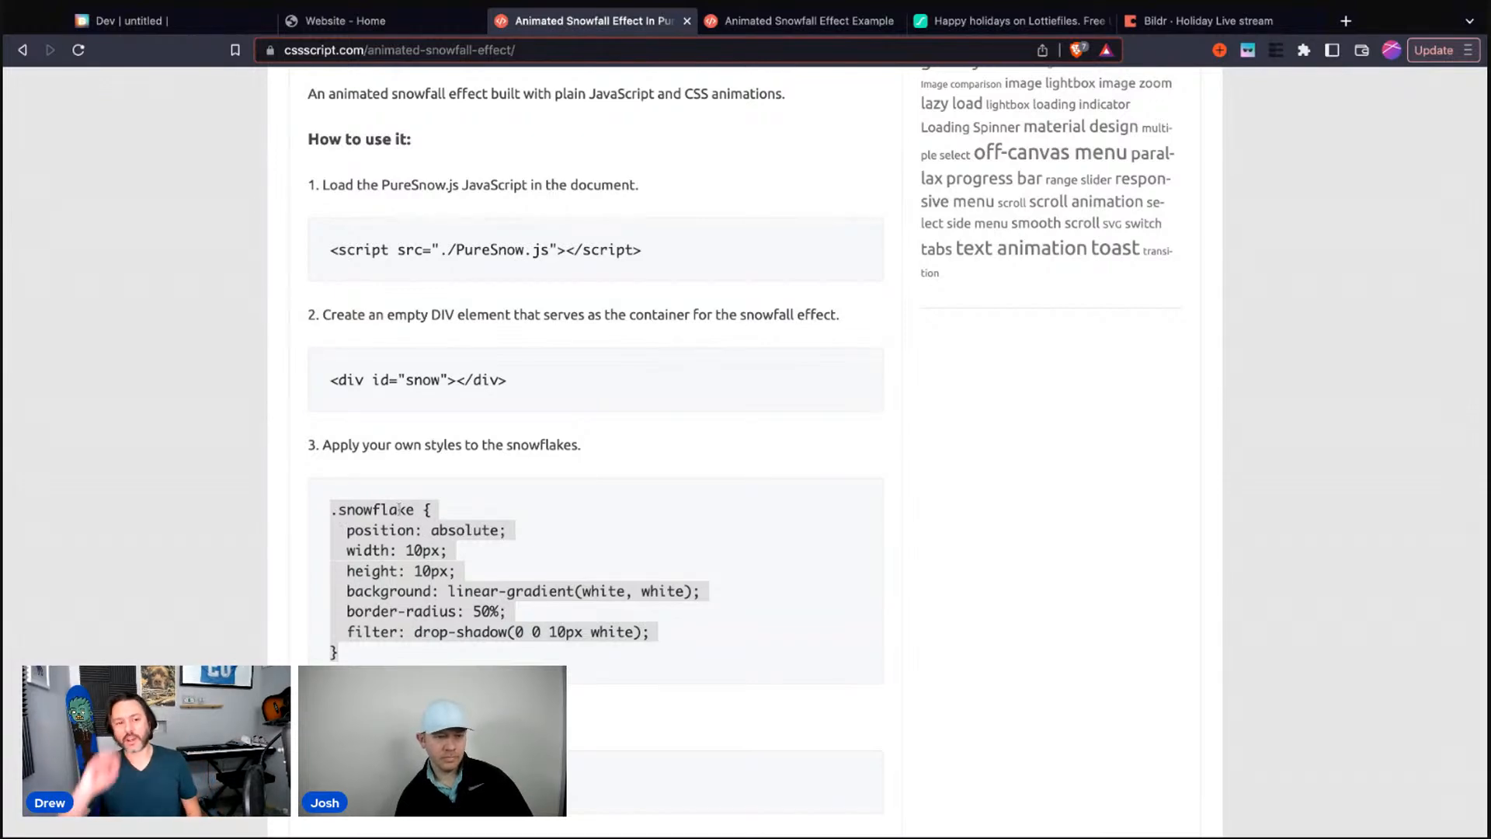
{"action": "scroll", "coordinate": [399, 510], "scroll_direction": "down", "scroll_amount": 3}
{"action": "double_click", "coordinate": [358, 653]}
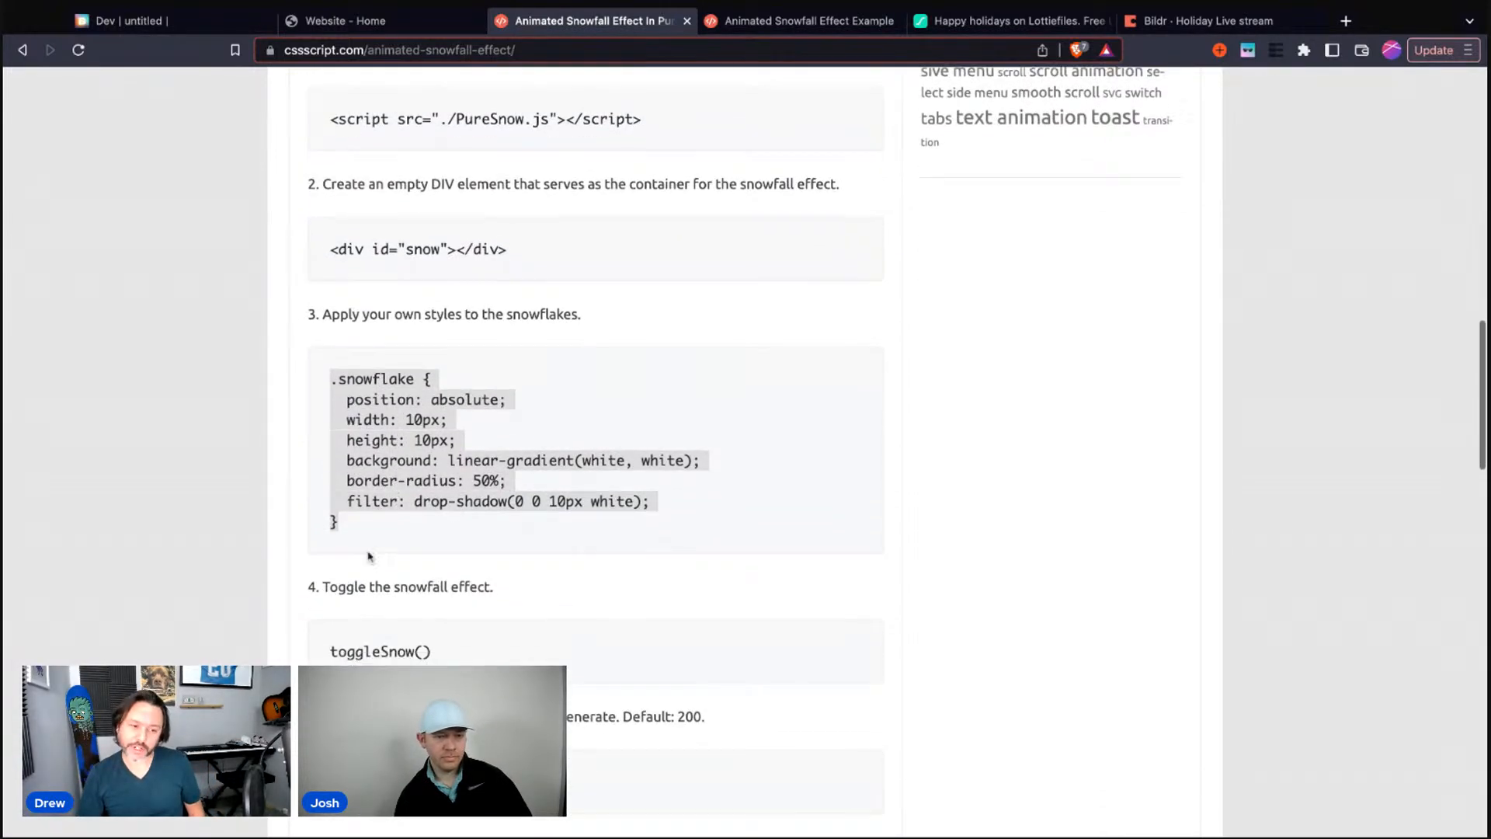
{"action": "left_click", "coordinate": [619, 659]}
{"action": "scroll", "coordinate": [619, 659], "scroll_direction": "up", "scroll_amount": 4}
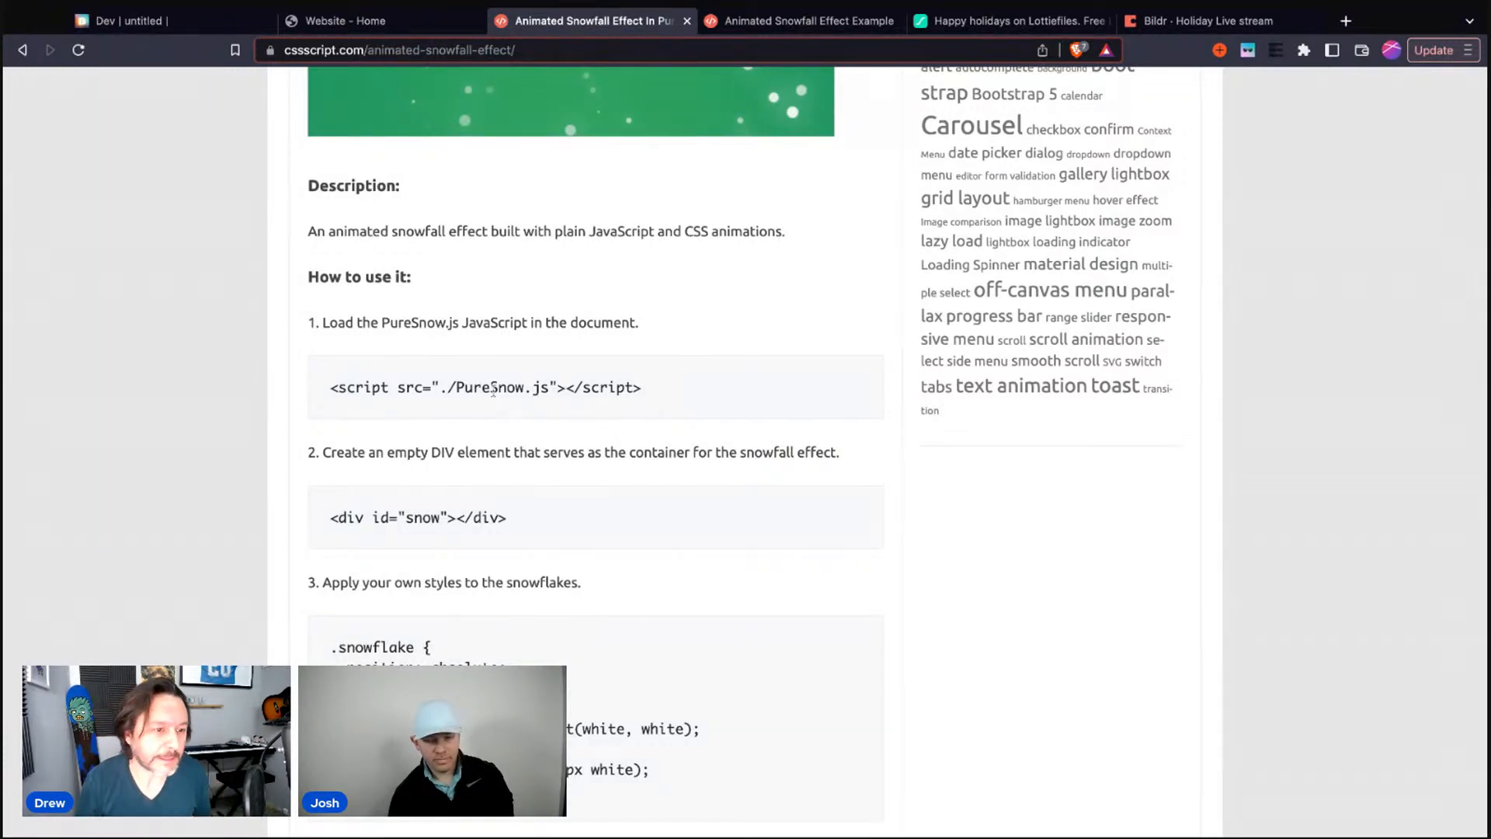
Review how the article loads the PureSnow.js script, along with its preview and download section
{"action": "left_click_drag", "start_coordinate": [591, 389], "coordinate": [678, 396]}
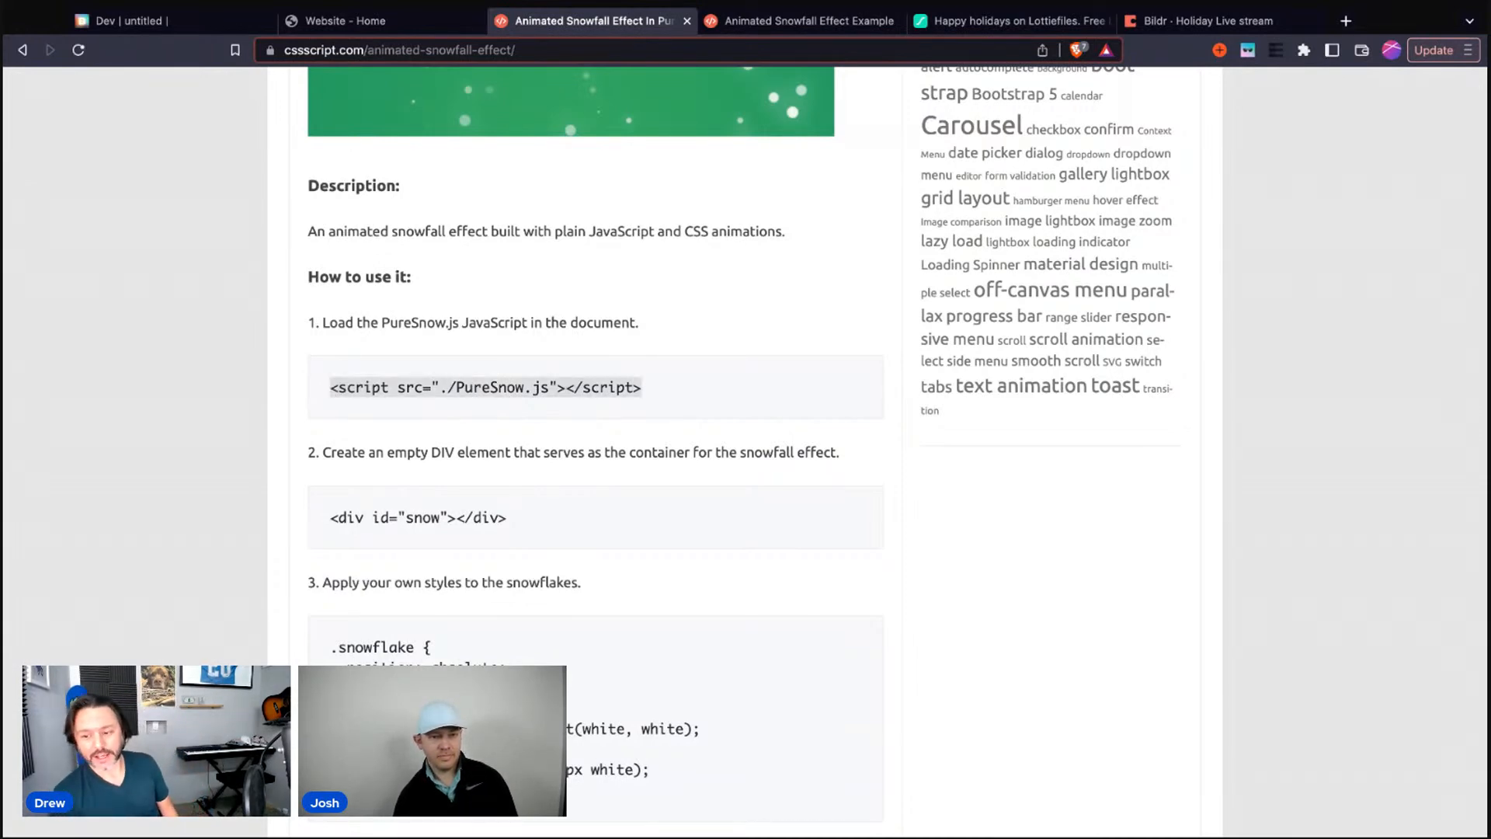
{"action": "scroll", "coordinate": [677, 410], "scroll_direction": "up", "scroll_amount": 1}
{"action": "scroll", "coordinate": [677, 410], "scroll_direction": "up", "scroll_amount": 5}
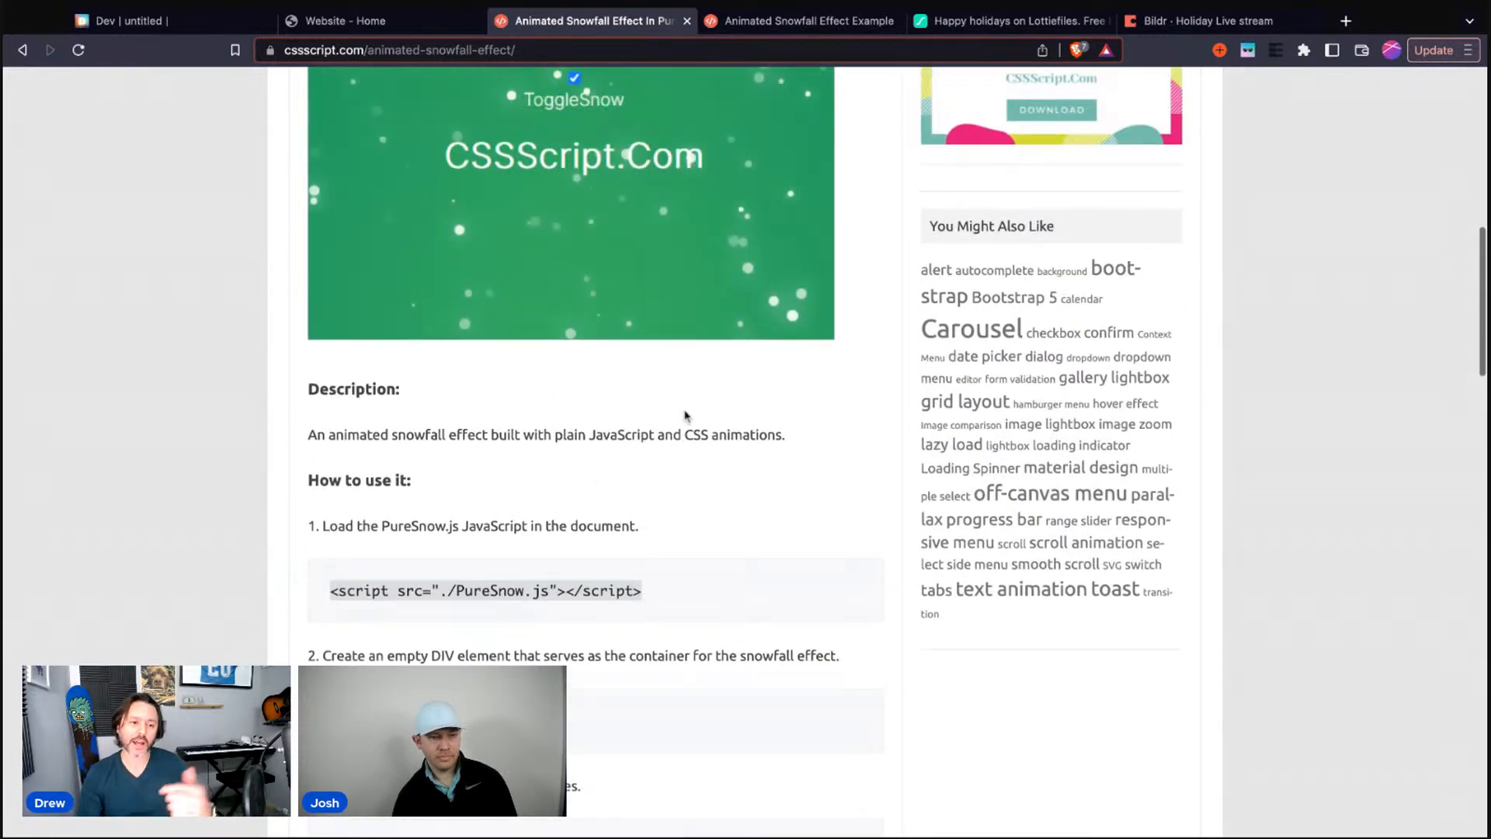
{"action": "scroll", "coordinate": [692, 415], "scroll_direction": "up", "scroll_amount": 1}
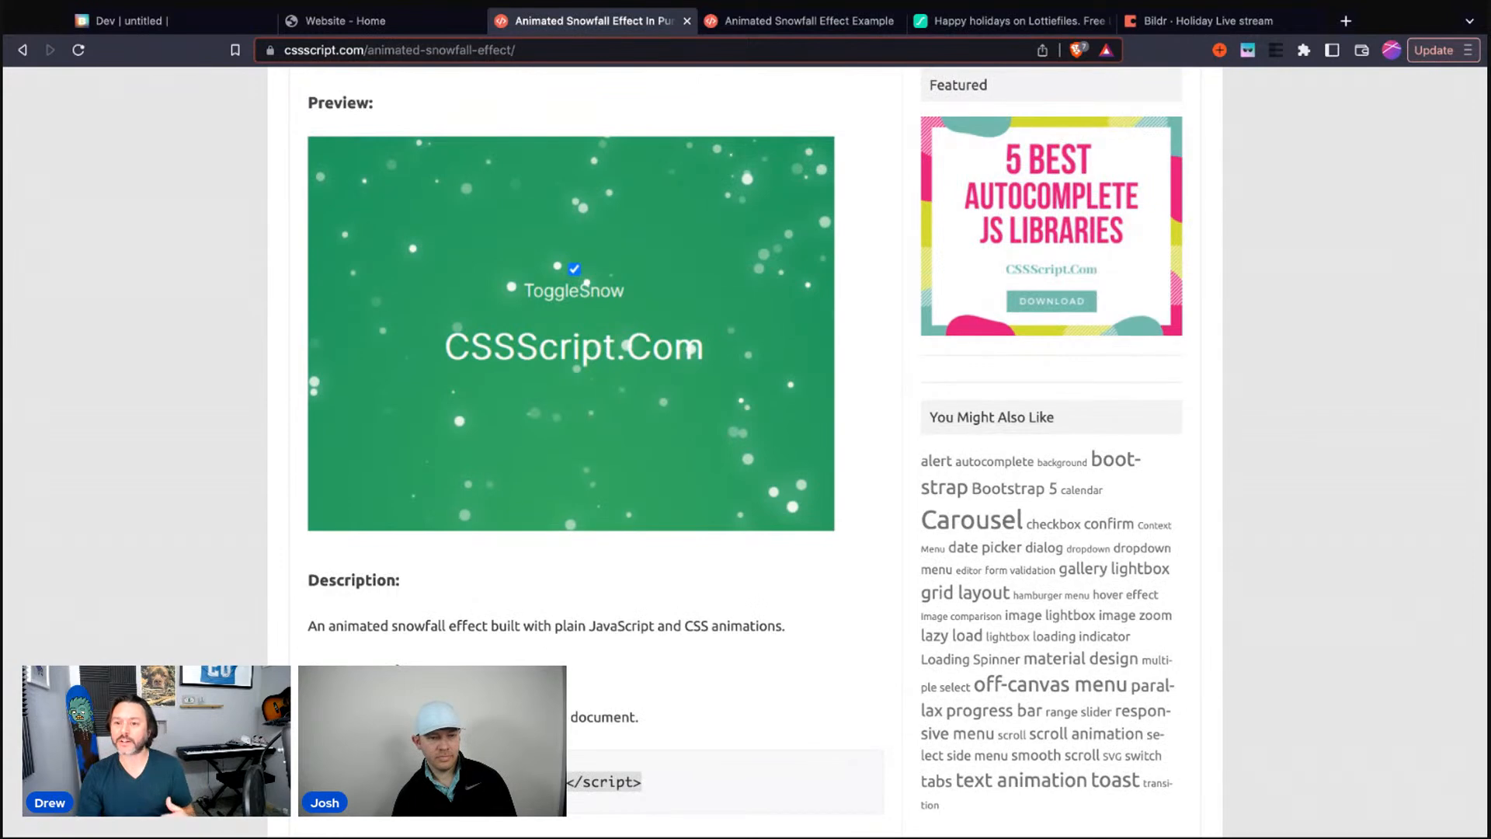
{"action": "scroll", "coordinate": [330, 650], "scroll_direction": "up", "scroll_amount": 1}
{"action": "scroll", "coordinate": [330, 650], "scroll_direction": "down", "scroll_amount": 3}
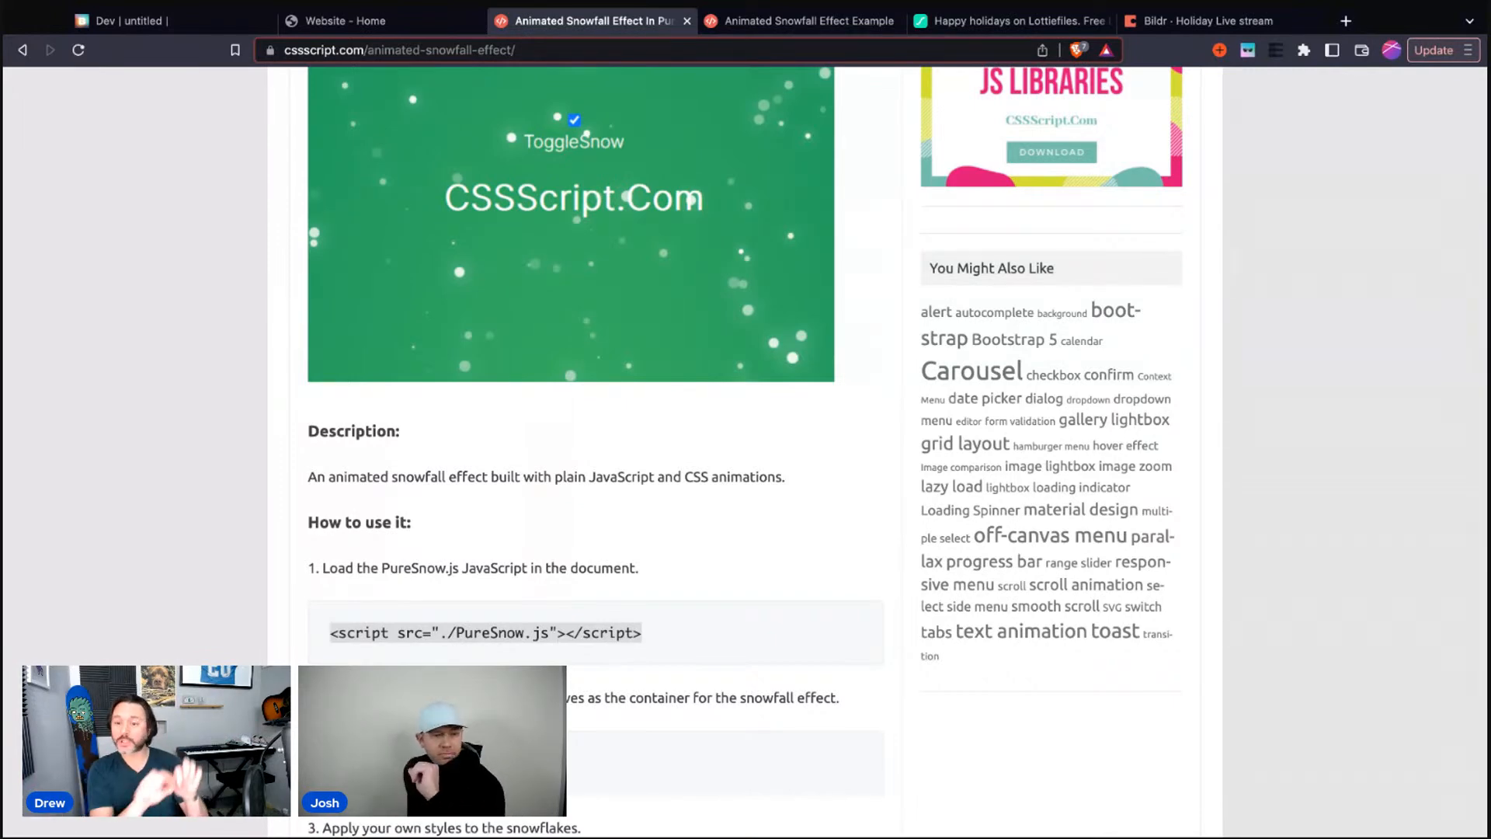
{"action": "left_click", "coordinate": [347, 624]}
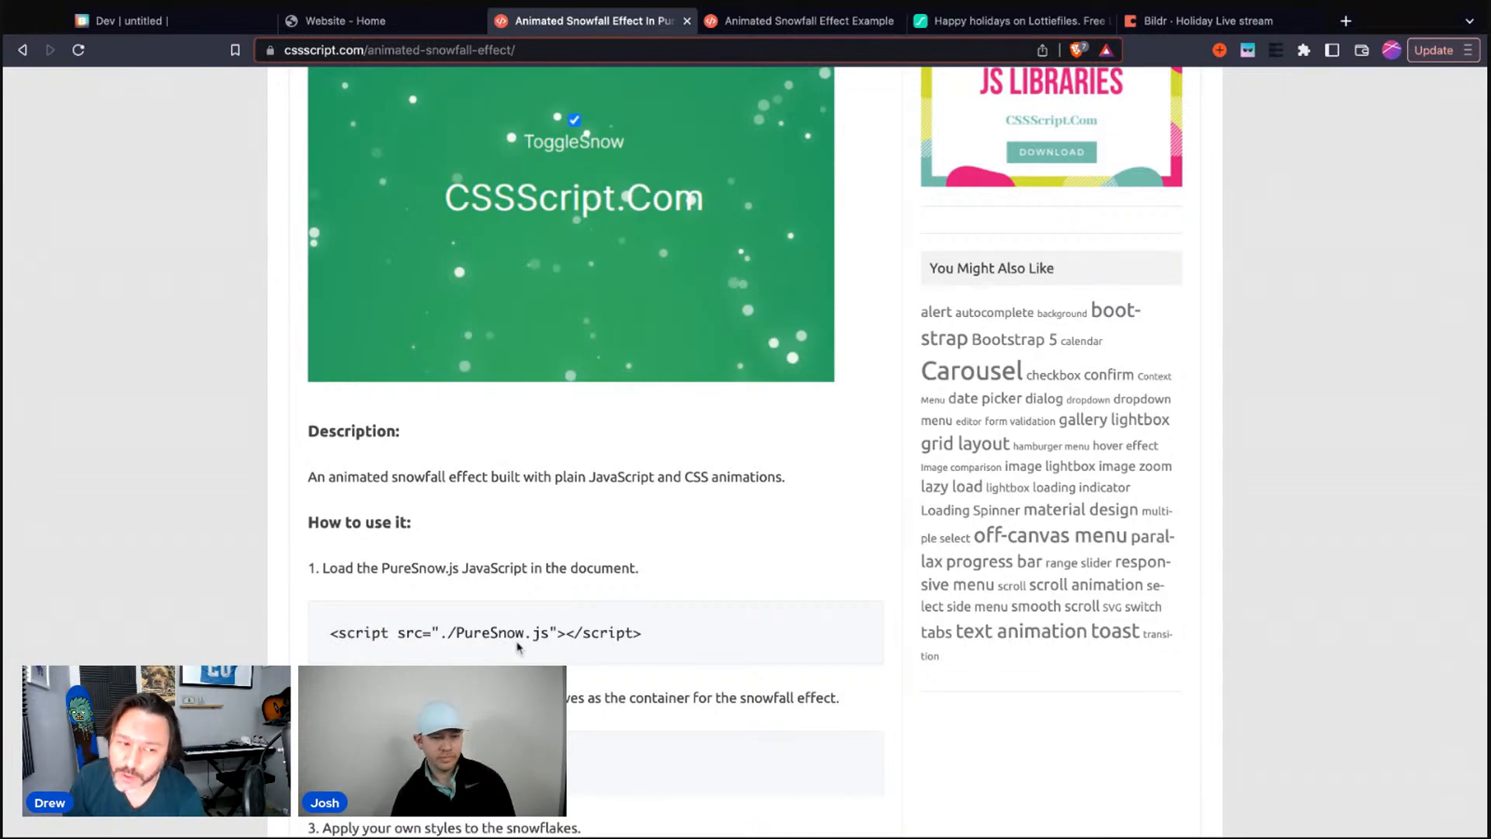
{"action": "scroll", "coordinate": [565, 624], "scroll_direction": "up", "scroll_amount": 10}
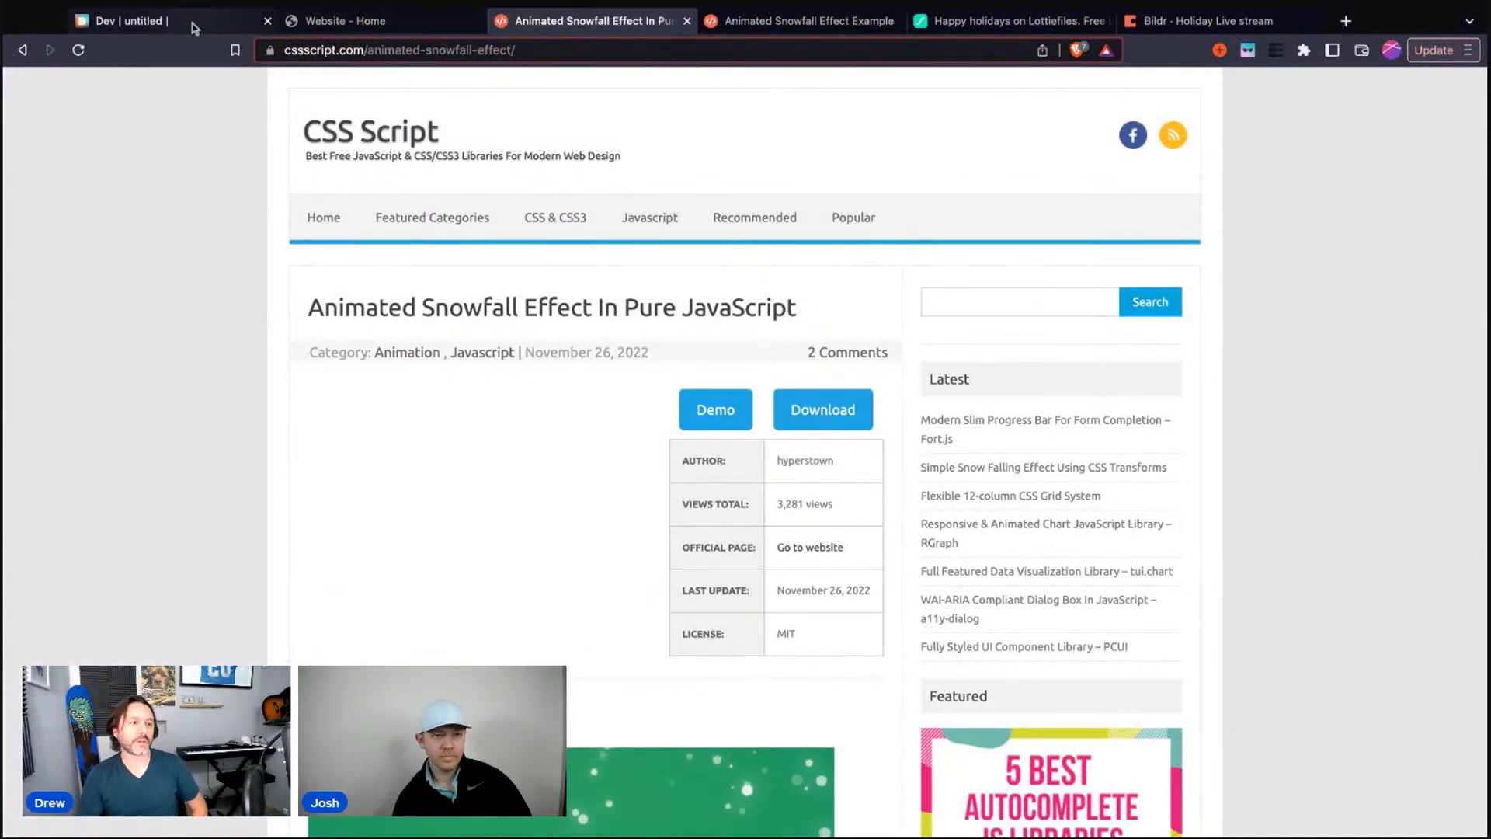
Return to the live Website - Home page and look over the sections below the hero
{"action": "left_click", "coordinate": [128, 21]}
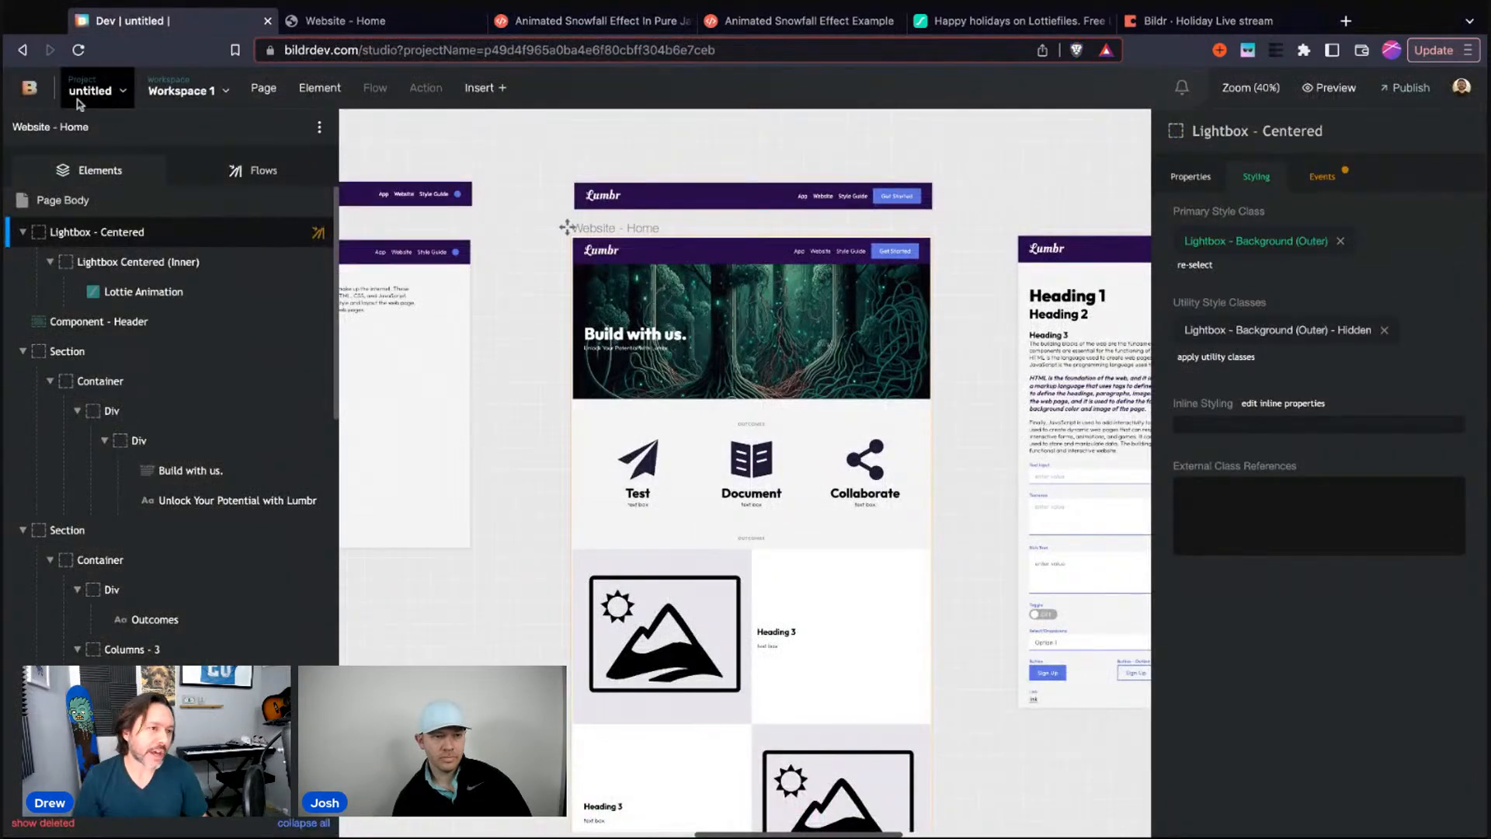
{"action": "left_click", "coordinate": [316, 27]}
{"action": "scroll", "coordinate": [379, 447], "scroll_direction": "down", "scroll_amount": 10}
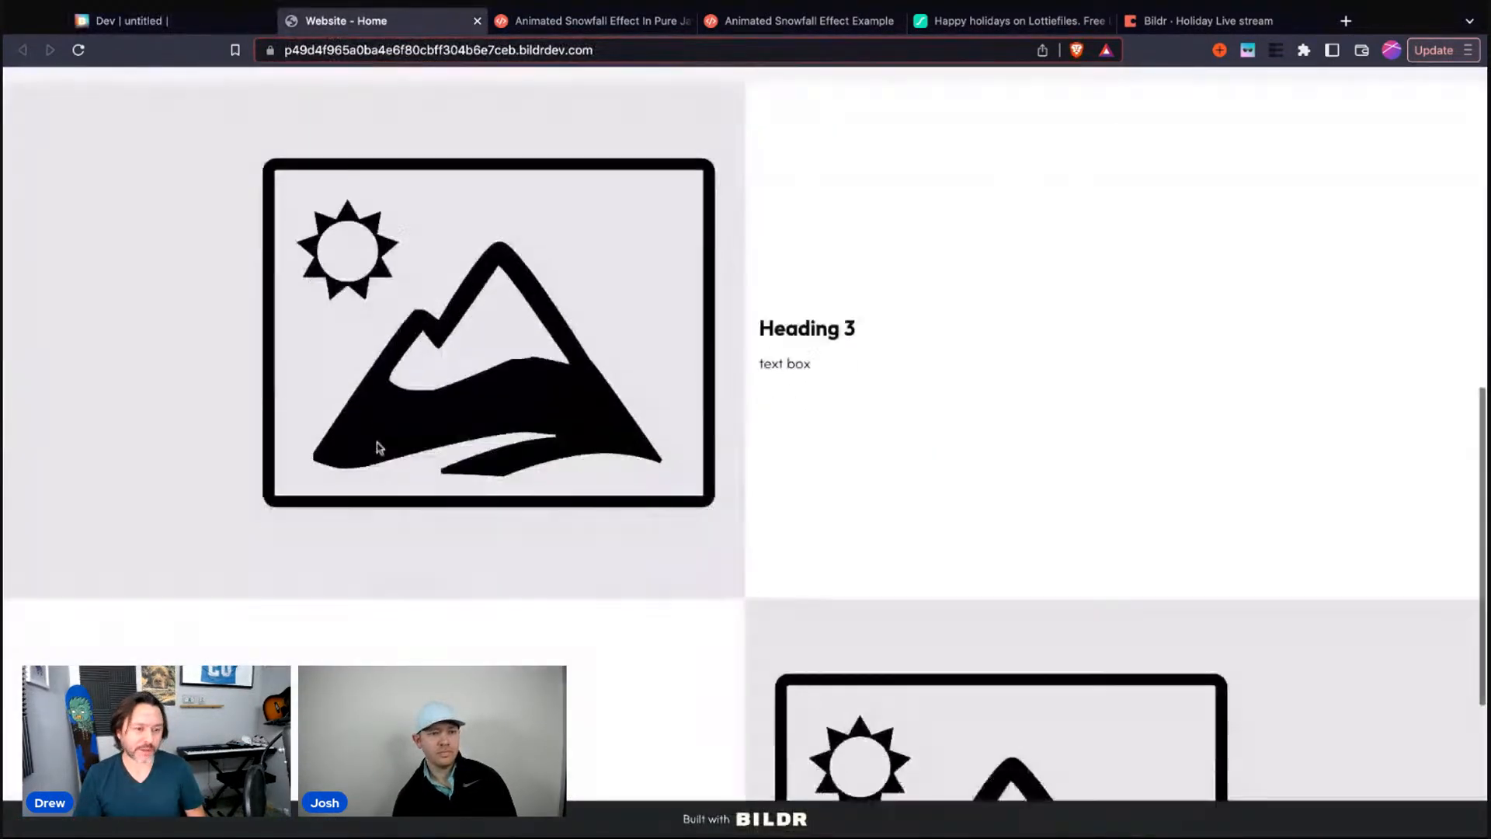
Switch to the CSS Script snowfall article and highlight the script tag that loads PureSnow.js
{"action": "scroll", "coordinate": [380, 446], "scroll_direction": "down", "scroll_amount": 2}
{"action": "left_click", "coordinate": [641, 17]}
{"action": "scroll", "coordinate": [522, 435], "scroll_direction": "down", "scroll_amount": 5}
{"action": "scroll", "coordinate": [523, 447], "scroll_direction": "down", "scroll_amount": 5}
{"action": "left_click_drag", "start_coordinate": [330, 595], "coordinate": [642, 596]}
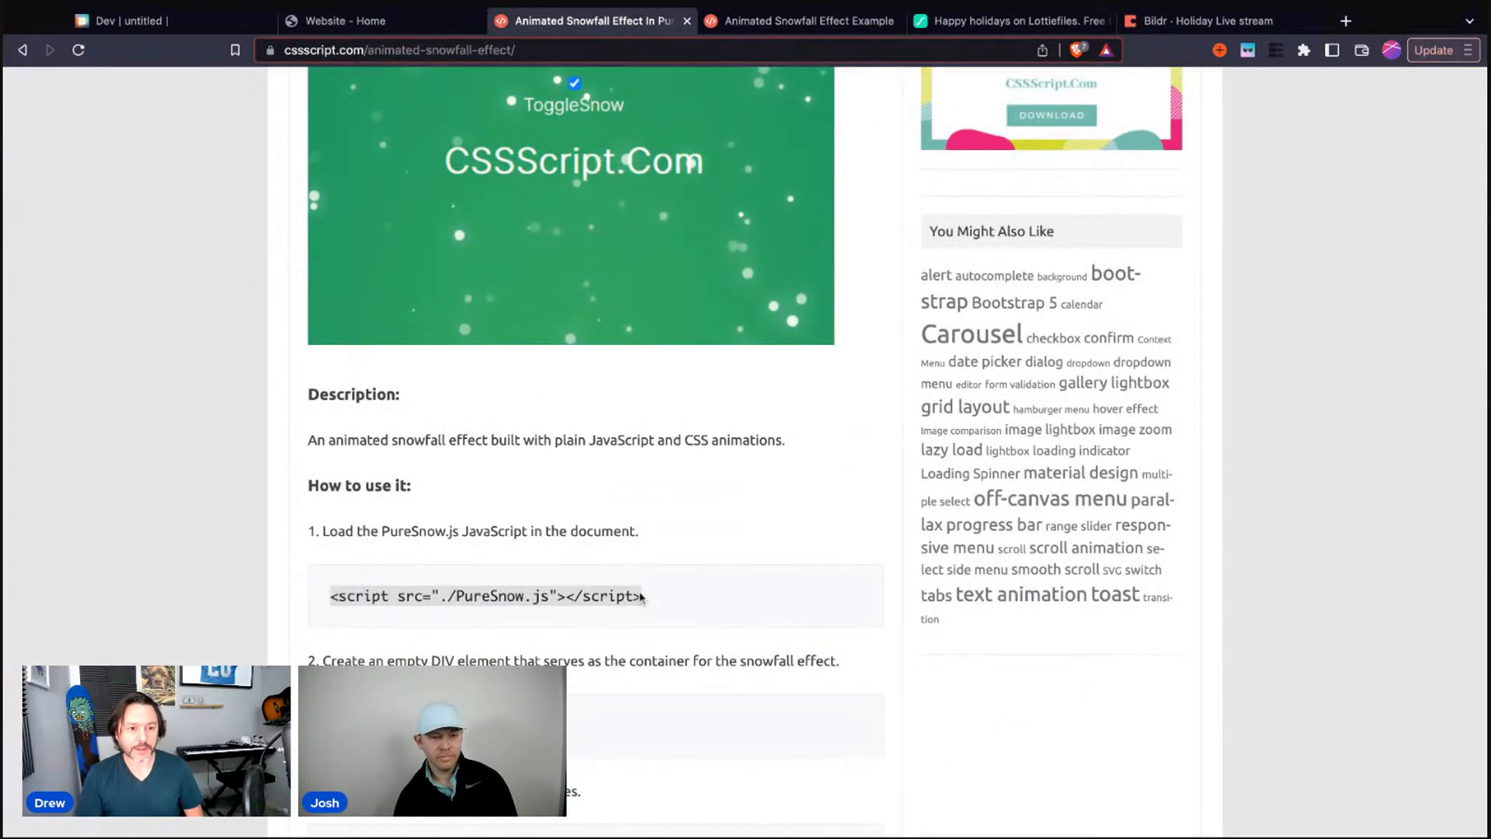
In the Bildr studio, upload the PureSnow.js file to the project's Media Library
{"action": "left_click", "coordinate": [132, 21]}
{"action": "left_click", "coordinate": [31, 89]}
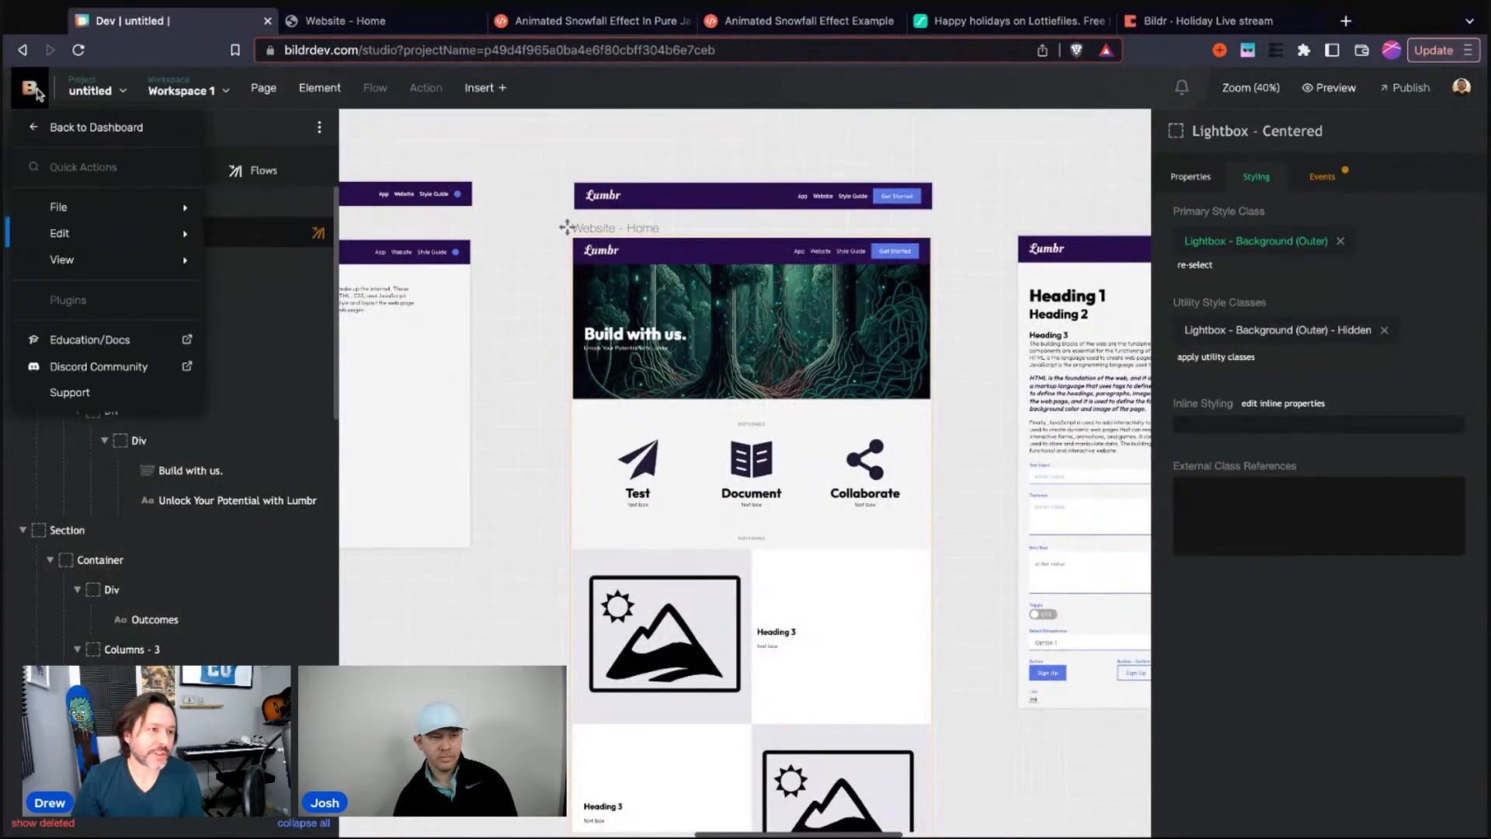
{"action": "left_click", "coordinate": [92, 90]}
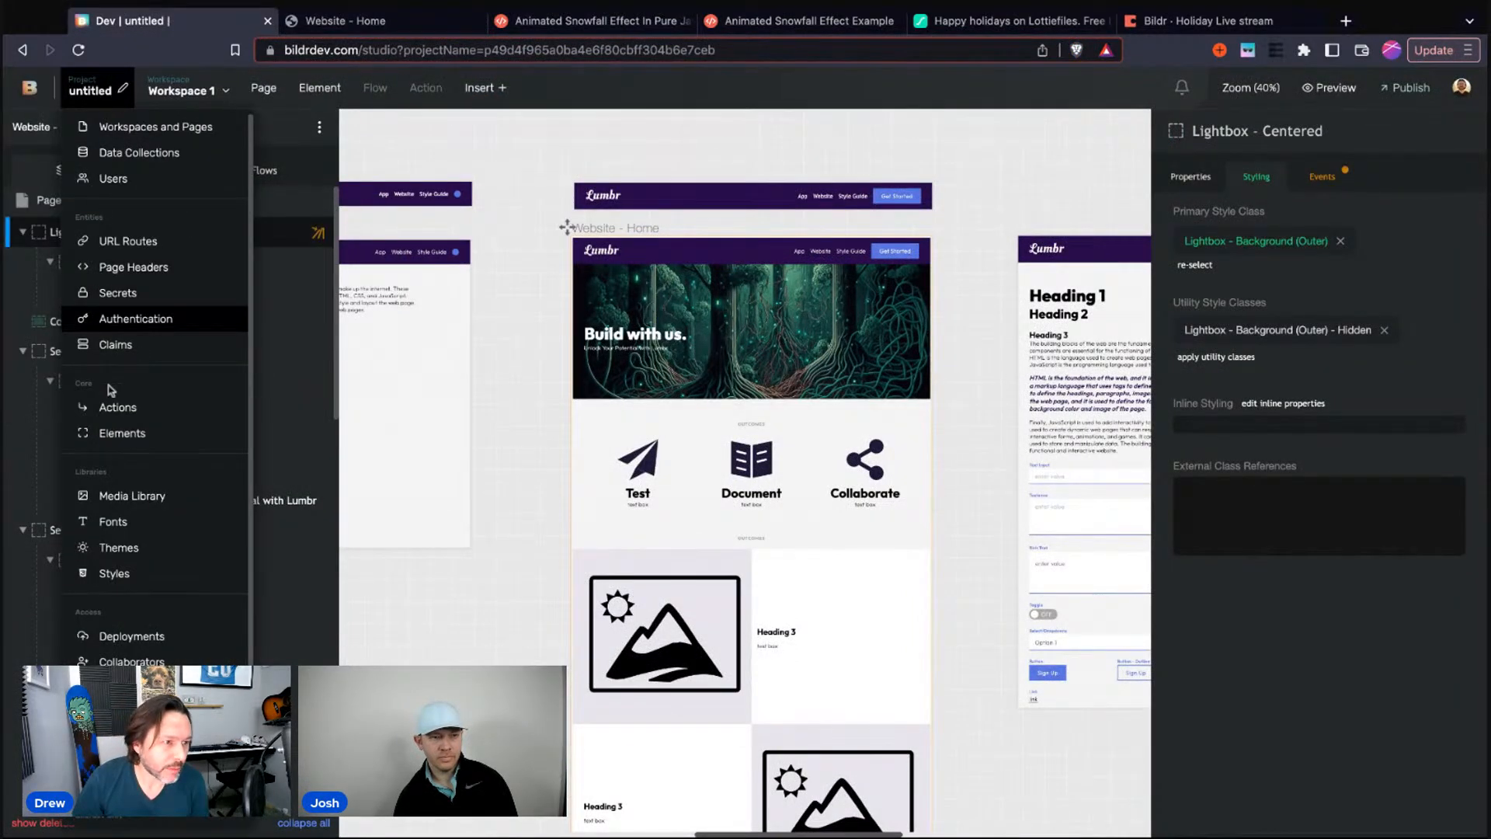
{"action": "left_click", "coordinate": [128, 495]}
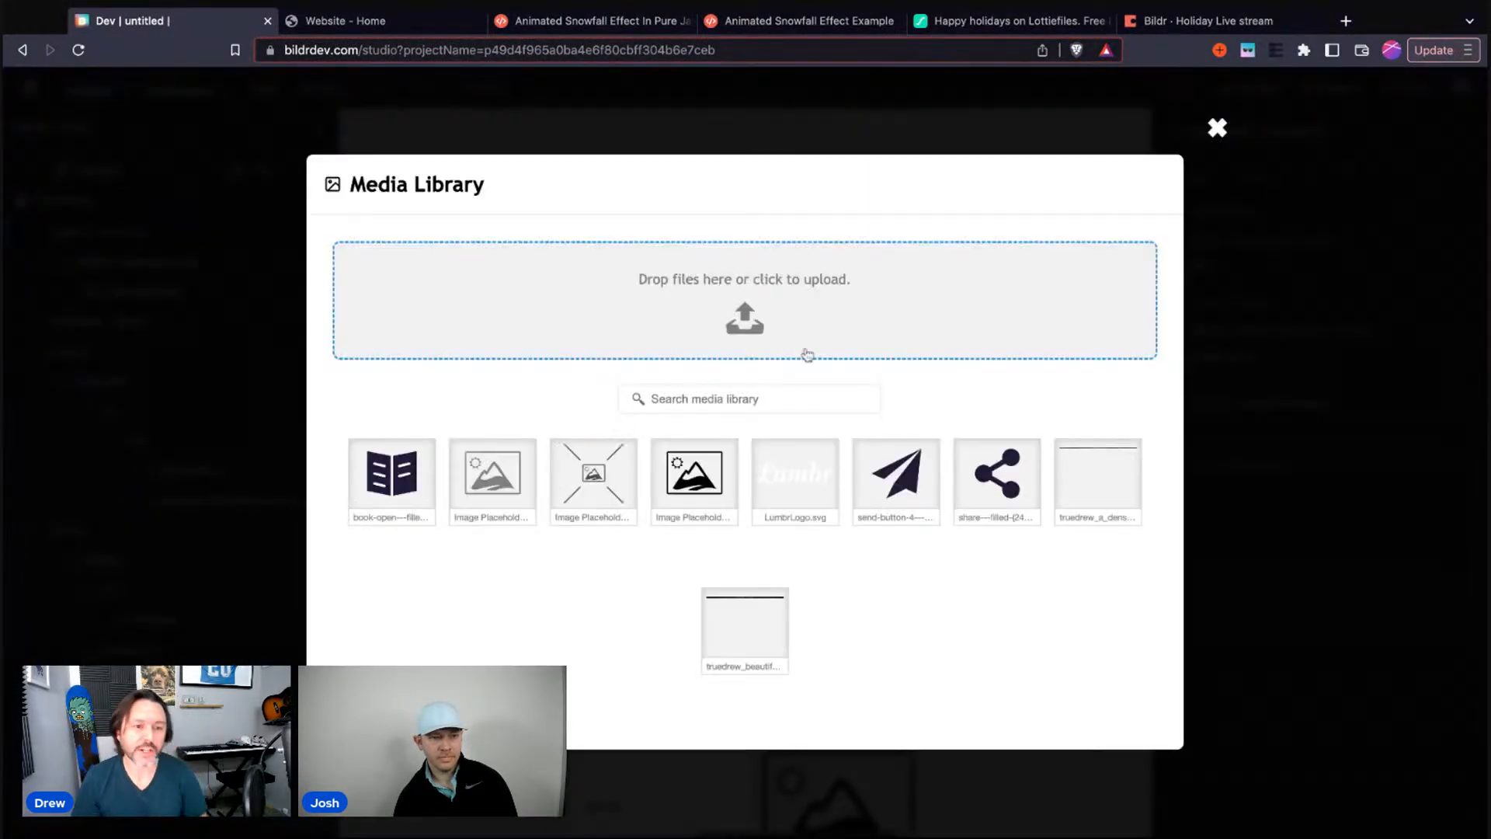
{"action": "left_click", "coordinate": [821, 290]}
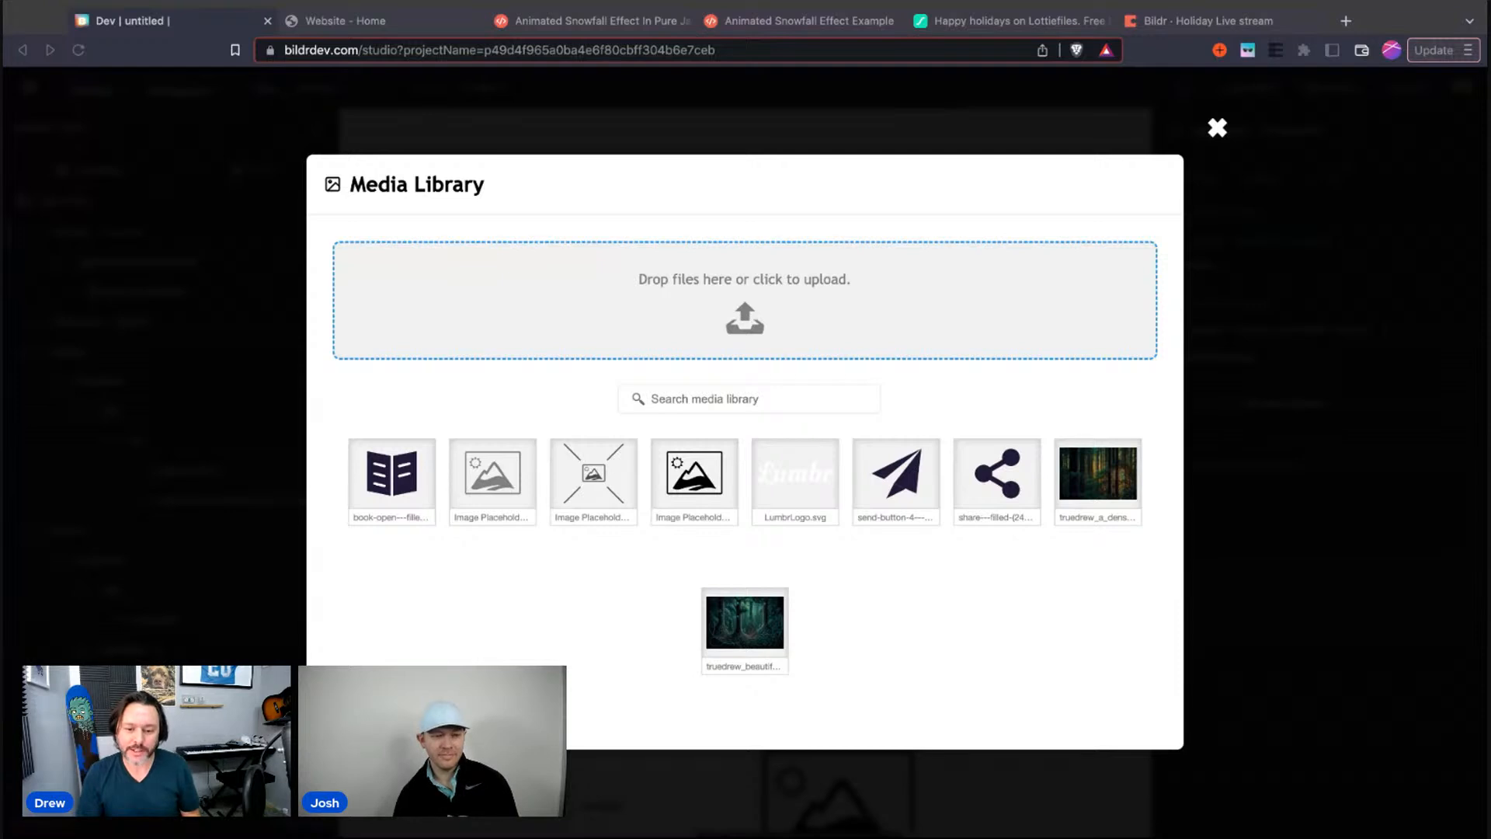
{"action": "double_click", "coordinate": [678, 470]}
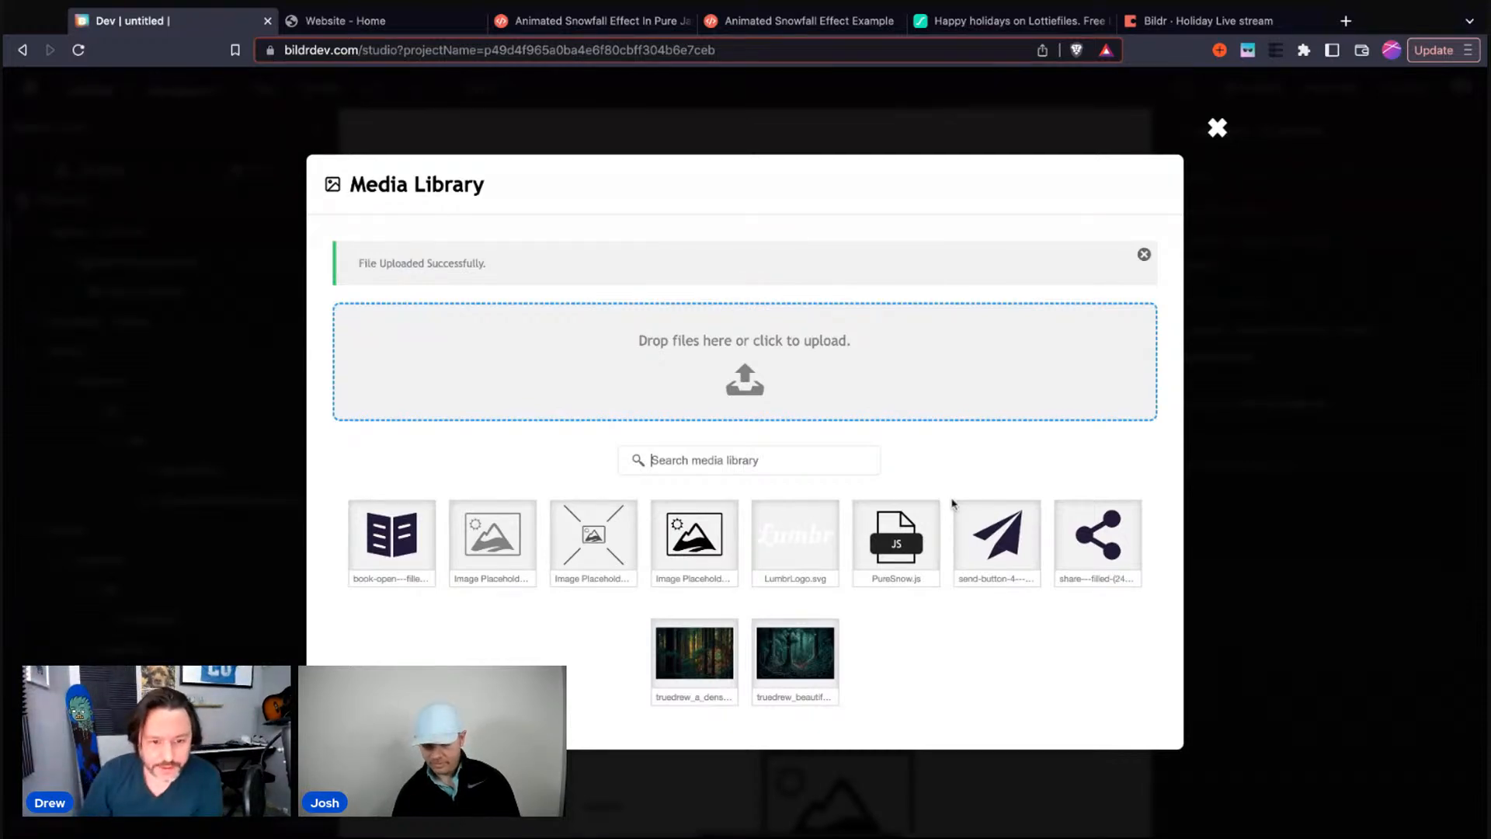
Copy the non-CDN file path of PureSnow.js from its file details and close the Media Library
{"action": "left_click", "coordinate": [885, 568]}
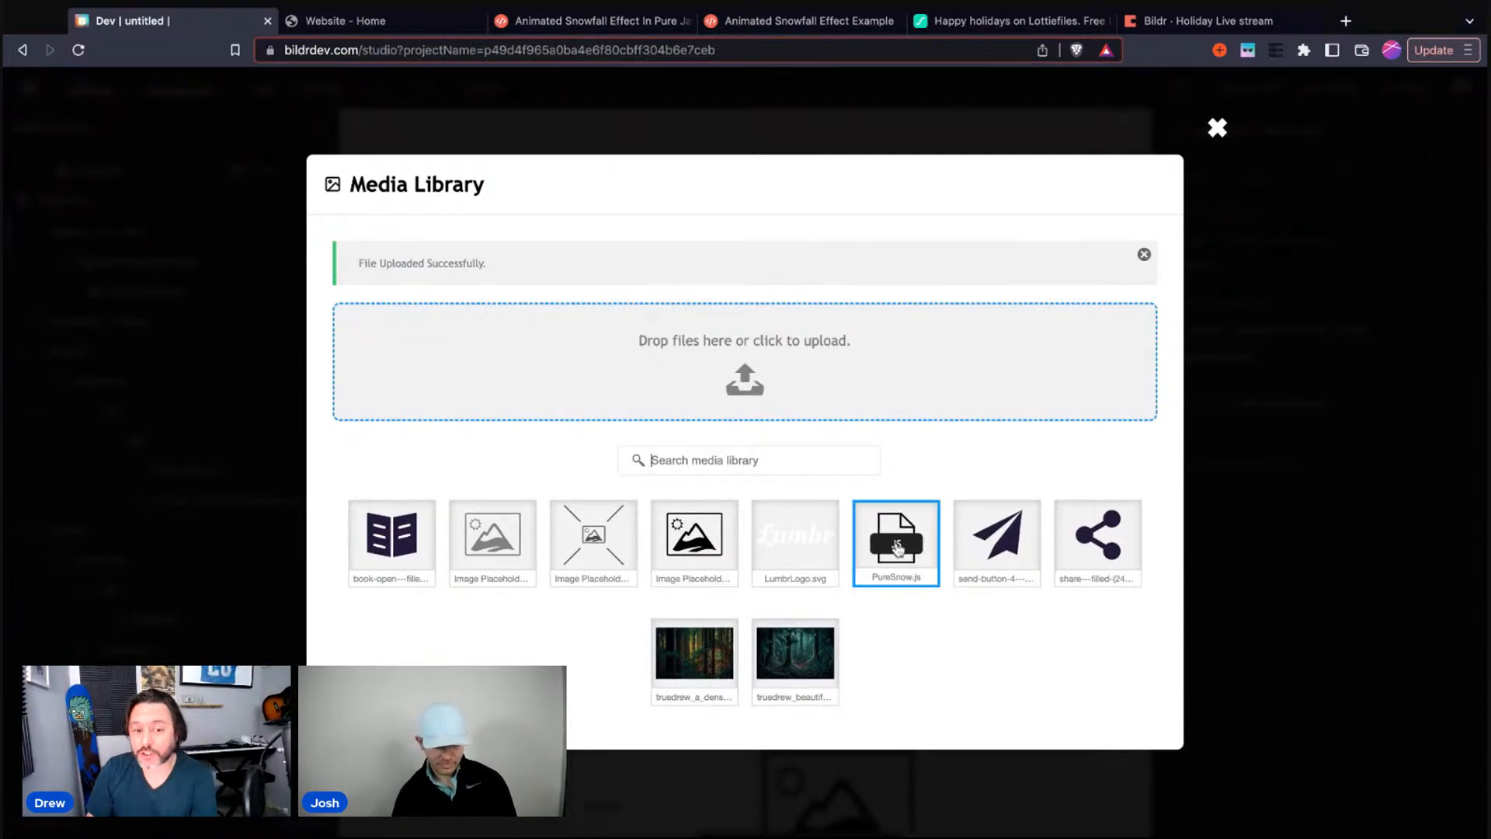
{"action": "left_click", "coordinate": [898, 549]}
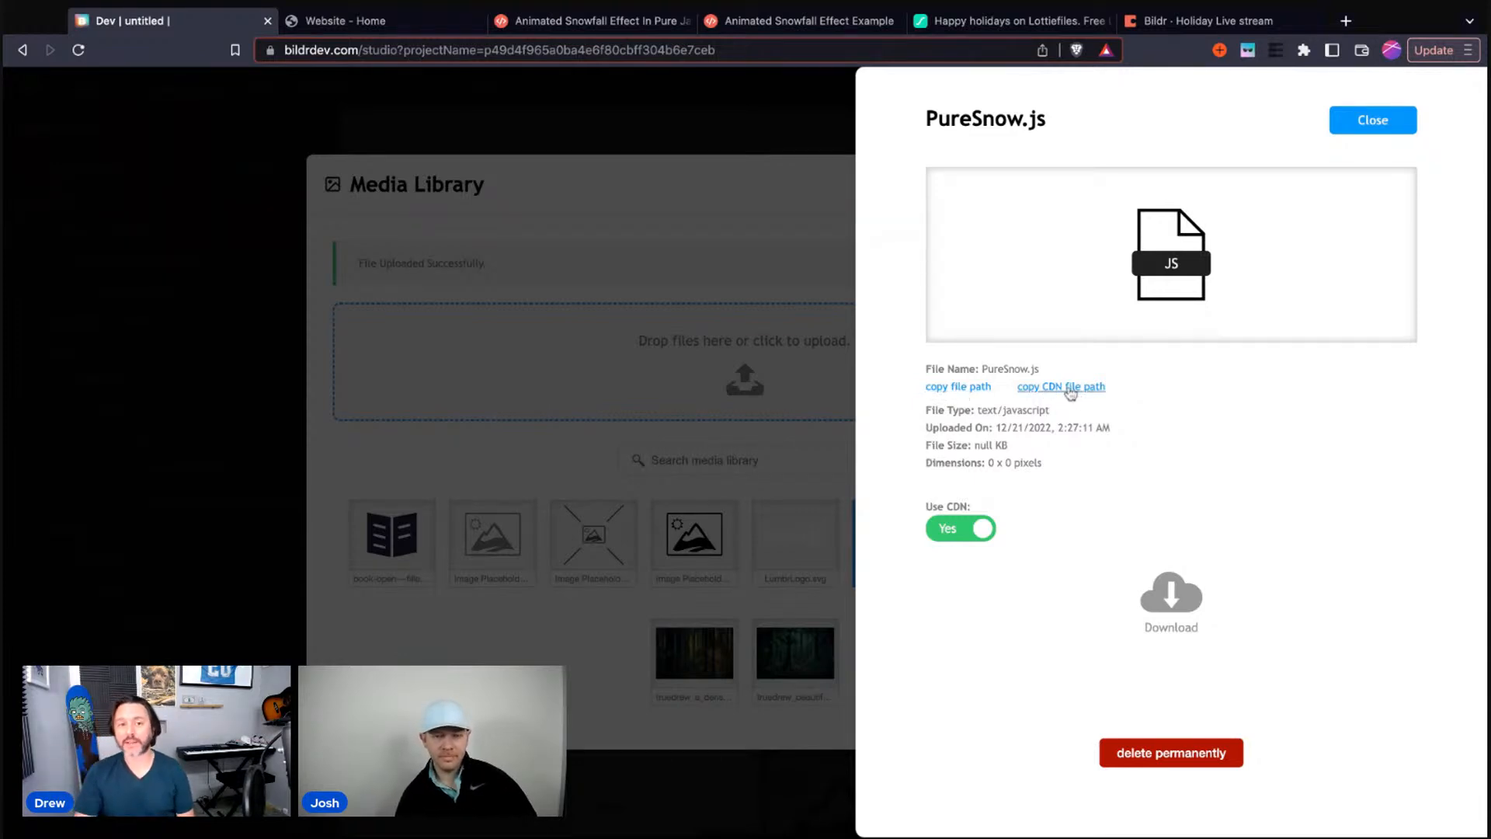
{"action": "left_click", "coordinate": [938, 391]}
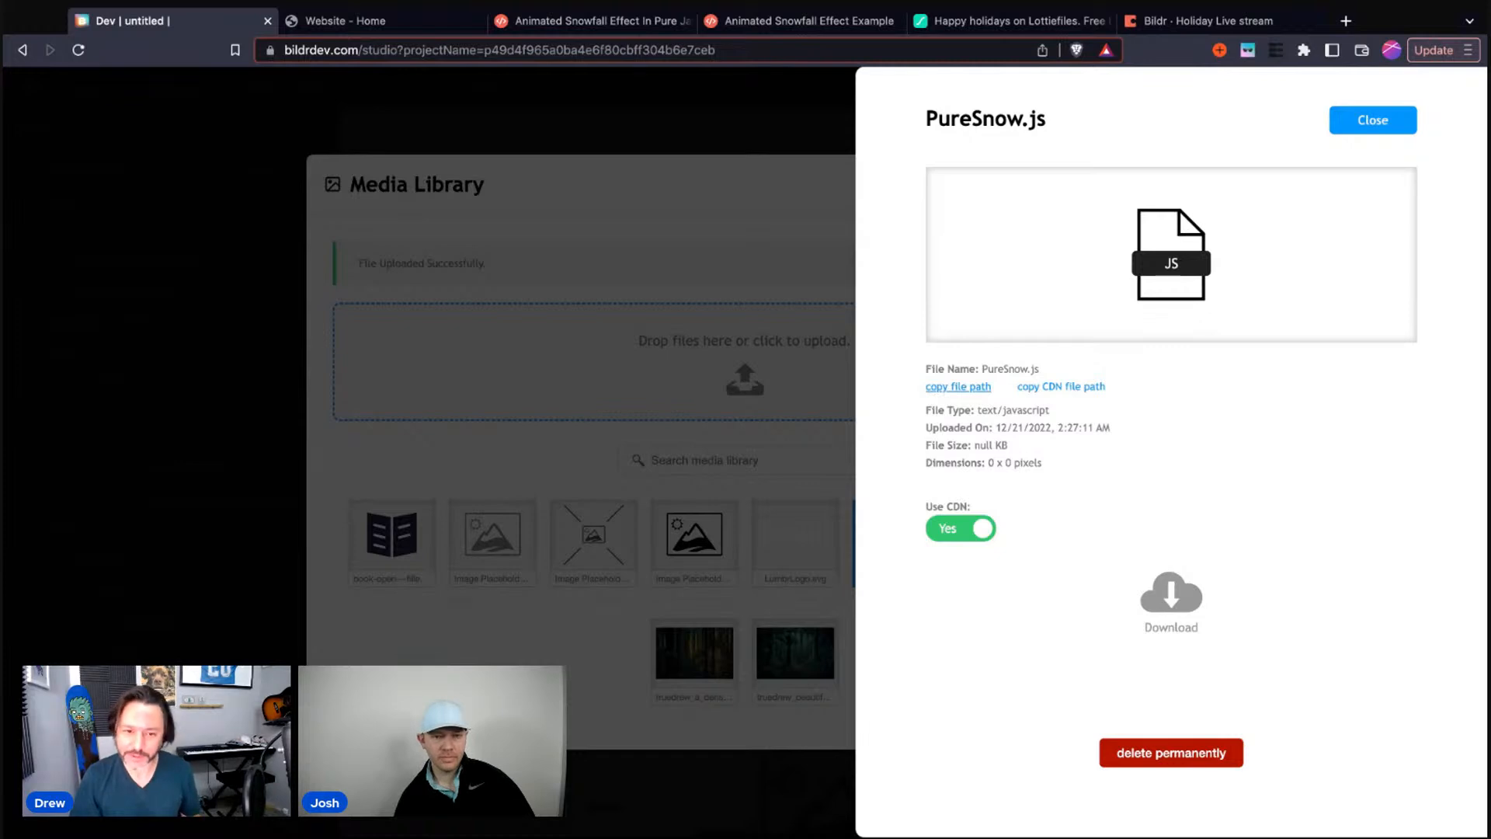
{"action": "left_click", "coordinate": [955, 388]}
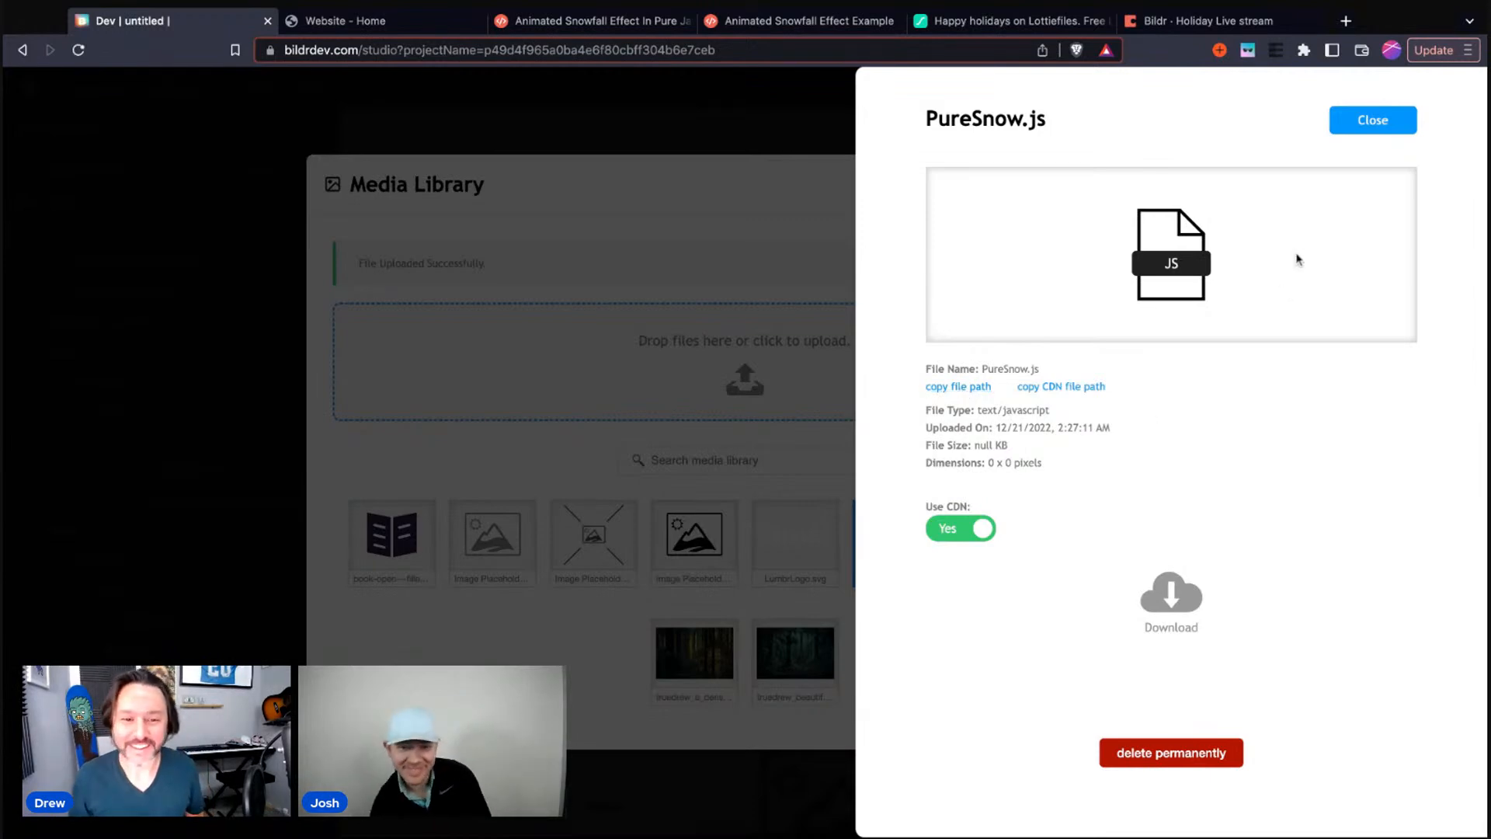
{"action": "left_click", "coordinate": [968, 391]}
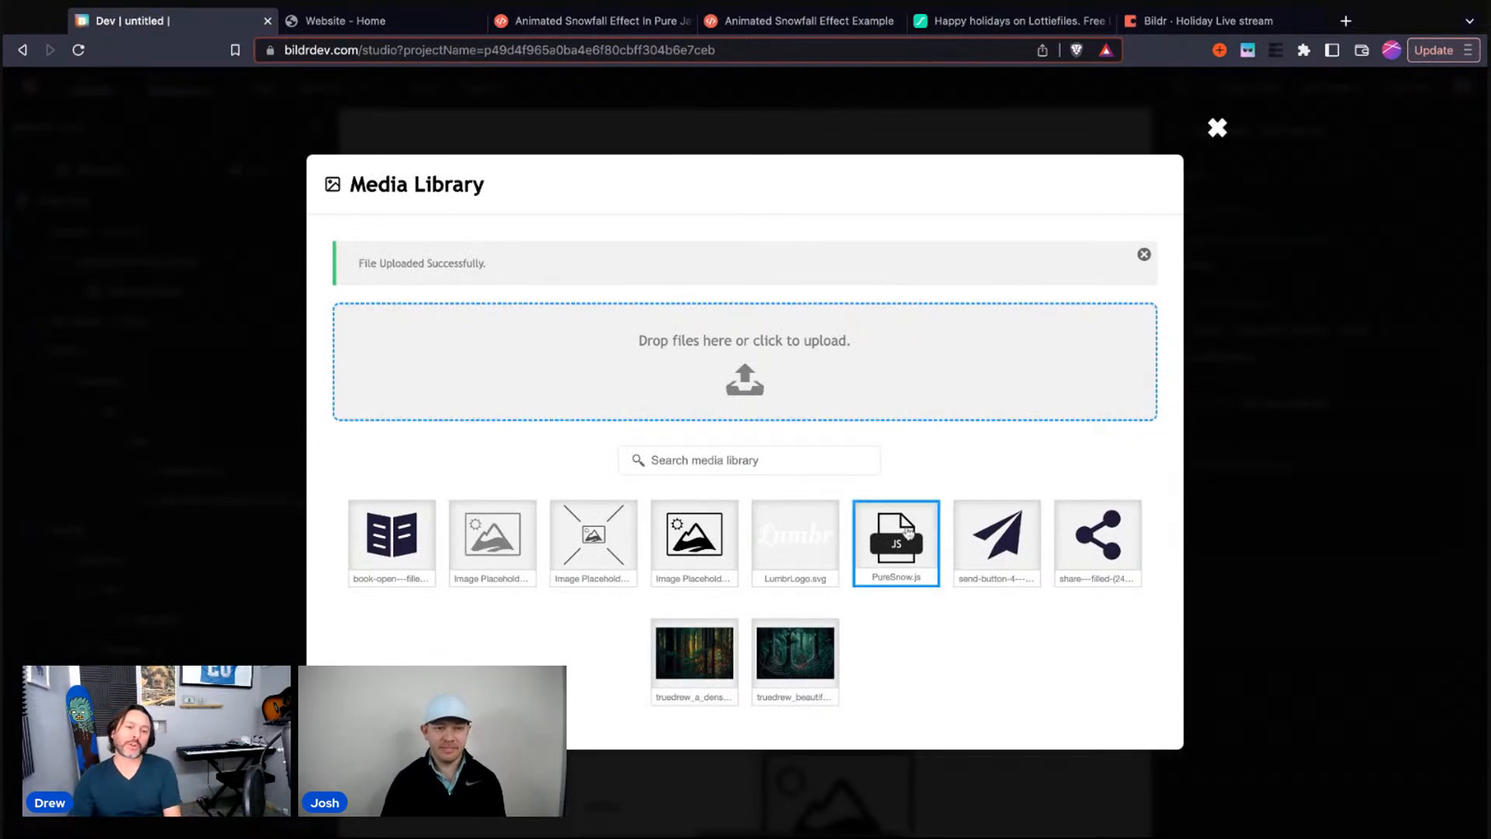
{"action": "left_click", "coordinate": [1217, 129]}
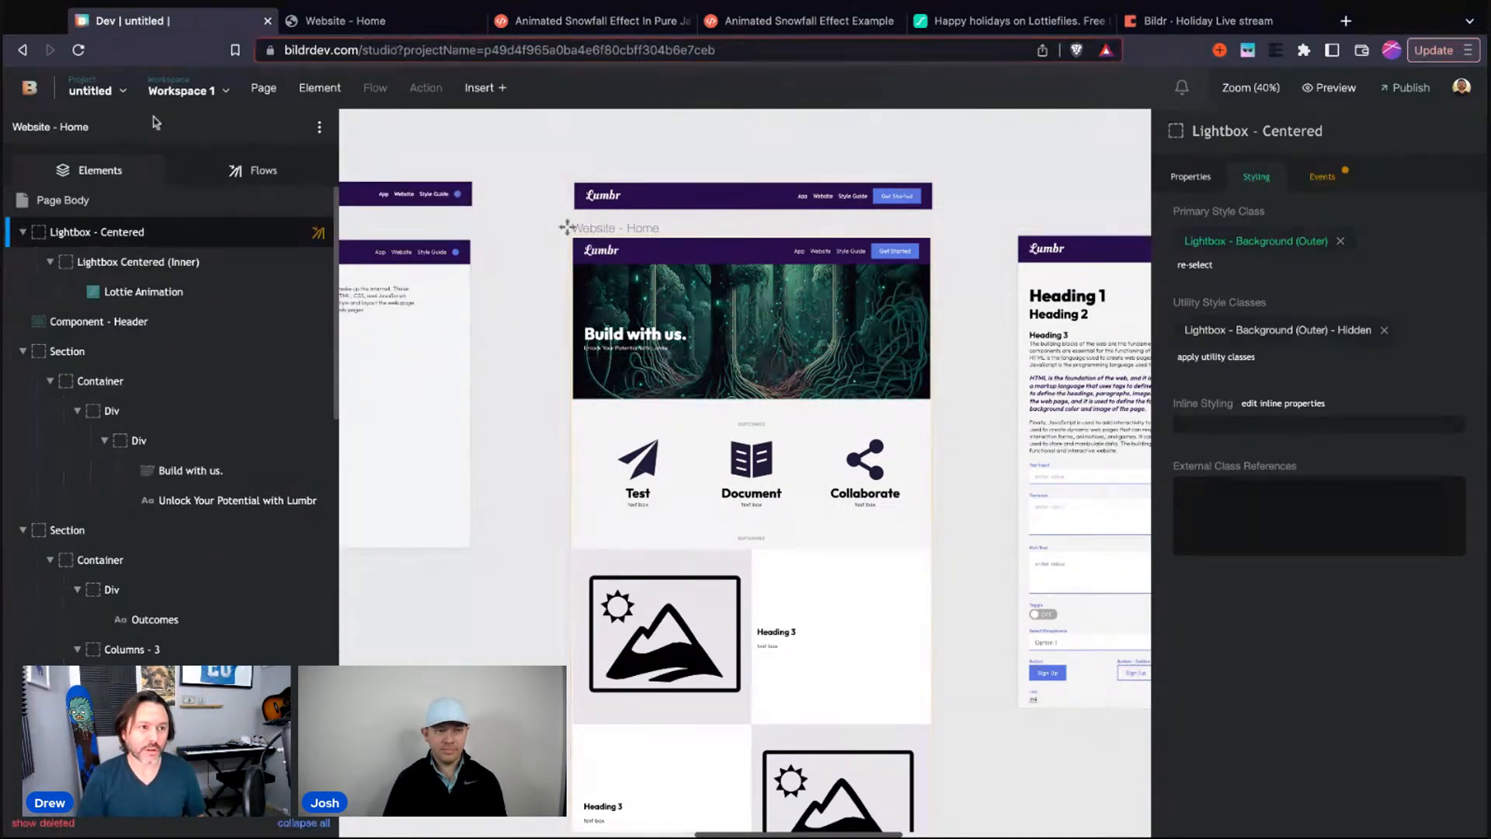
Start a new page header named PureSnow in the project's Page Headers
{"action": "left_click", "coordinate": [97, 90]}
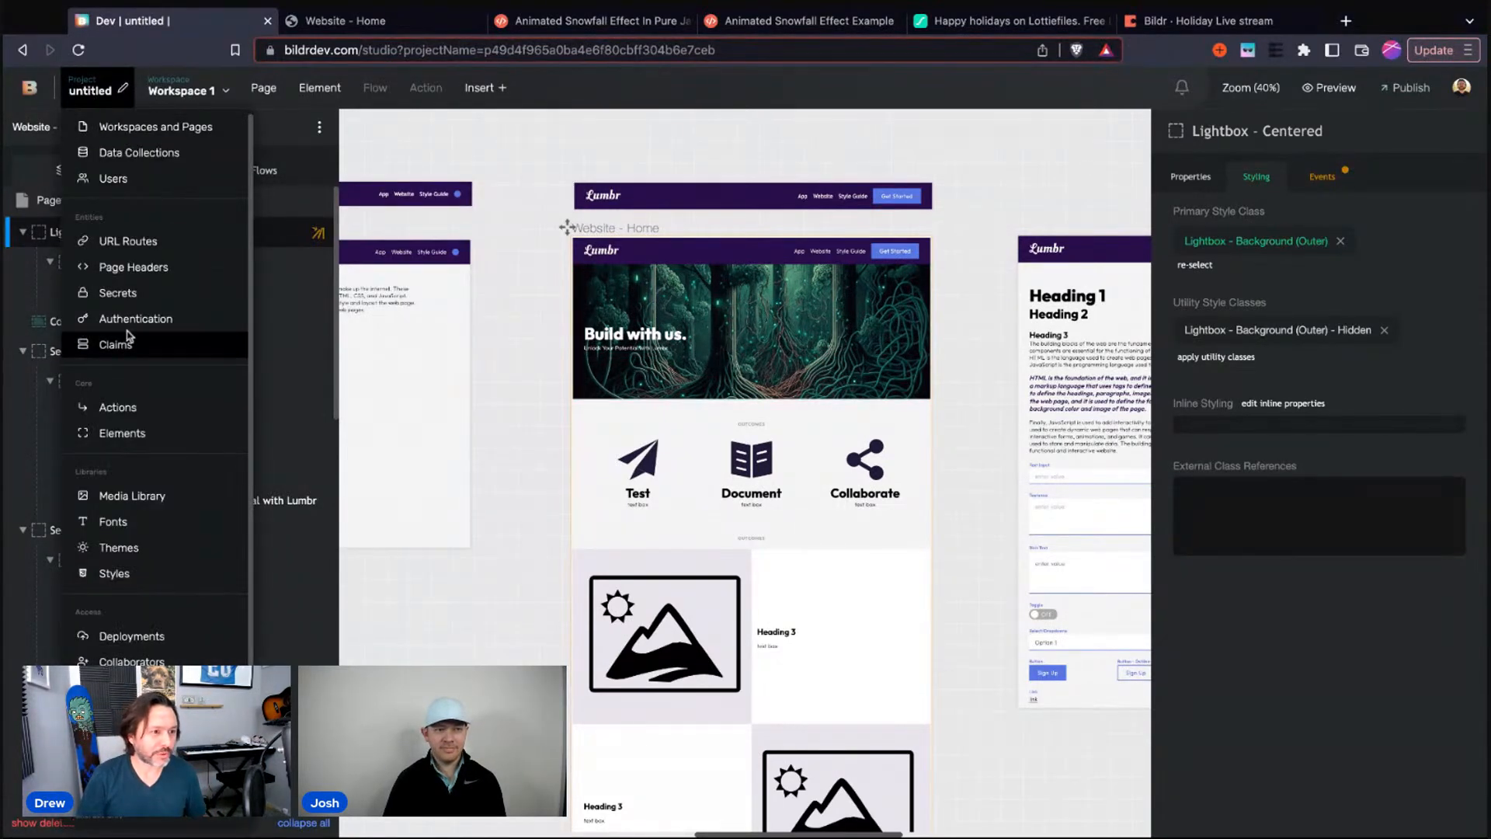
{"action": "left_click", "coordinate": [130, 266]}
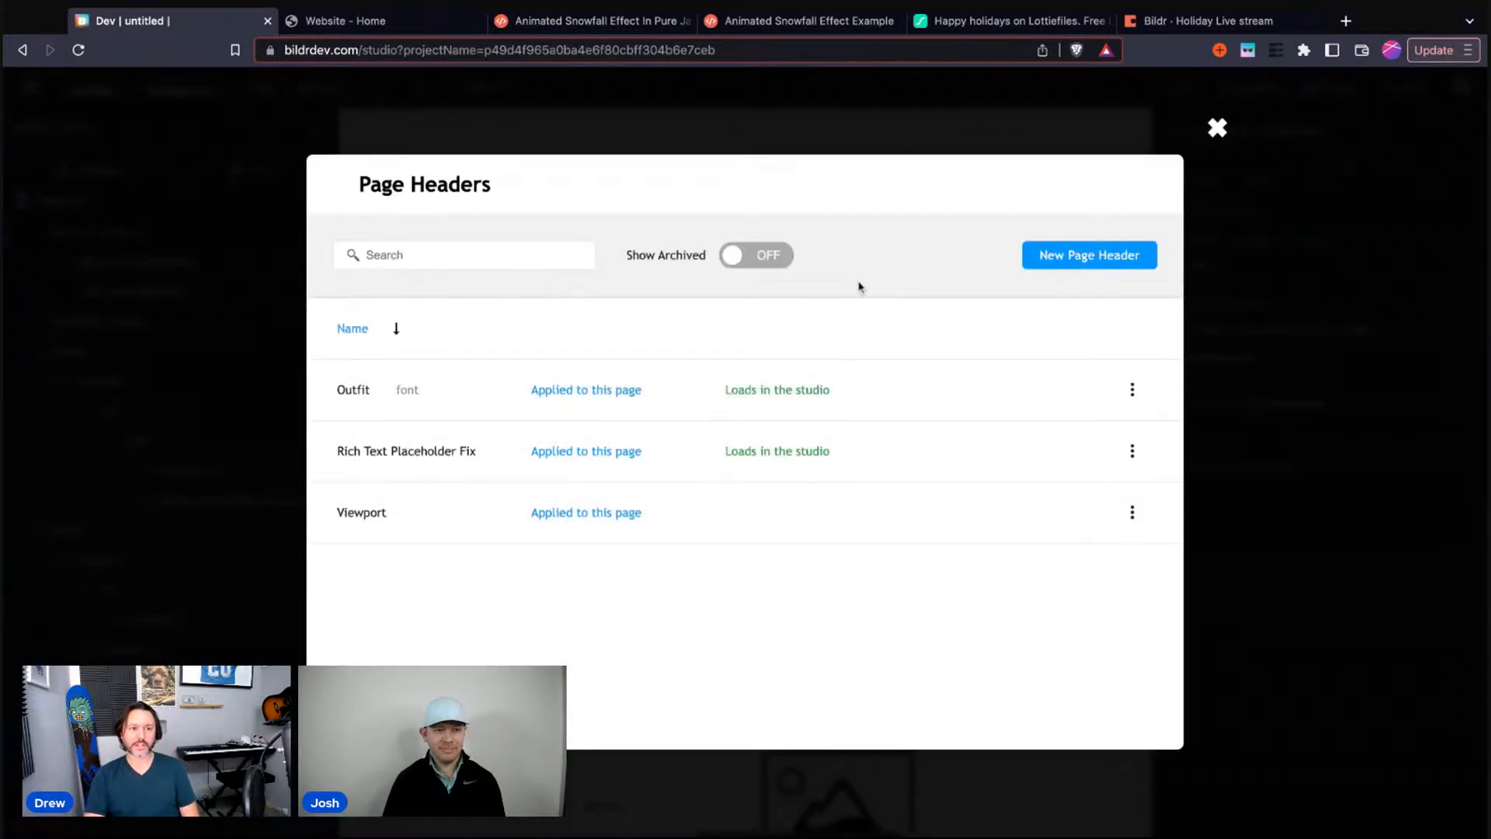
{"action": "left_click", "coordinate": [1104, 256]}
{"action": "type", "text": "PureSnow"}
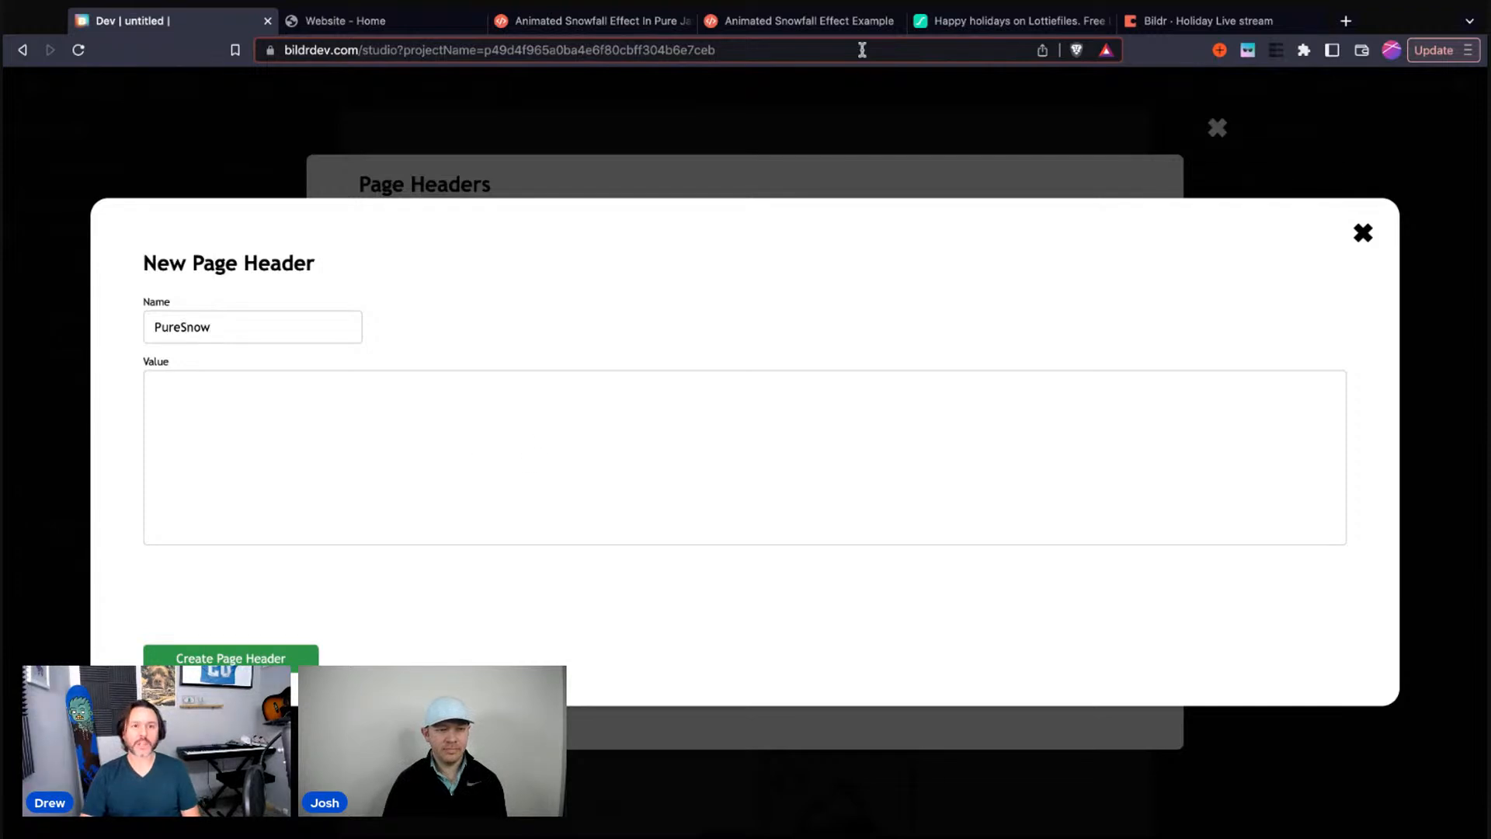
Copy the PureSnow.js script tag from the snowfall article into the new page header's value
{"action": "left_click", "coordinate": [396, 23]}
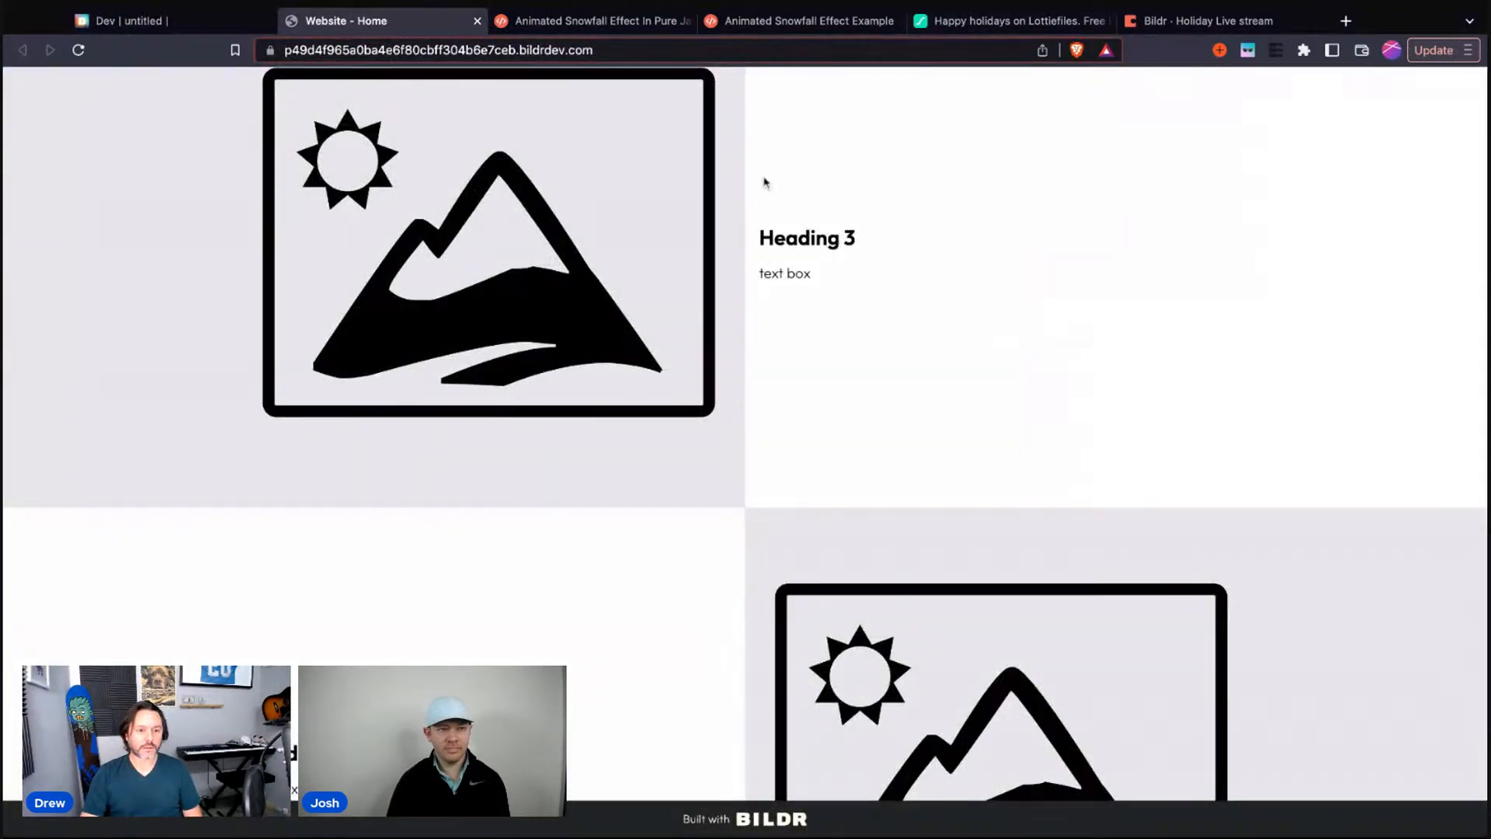
{"action": "left_click", "coordinate": [575, 21]}
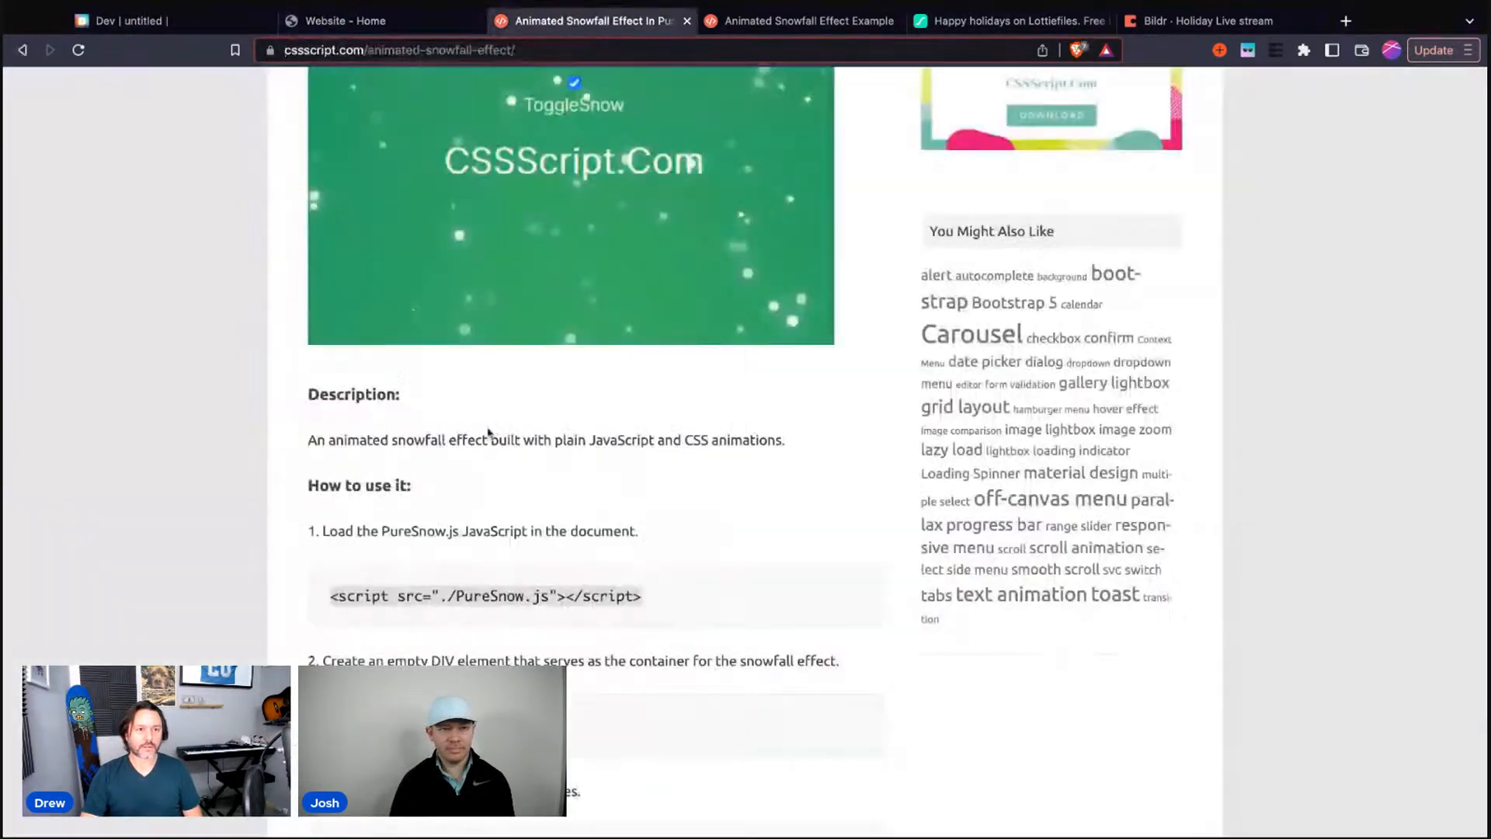
{"action": "triple_click", "coordinate": [332, 597]}
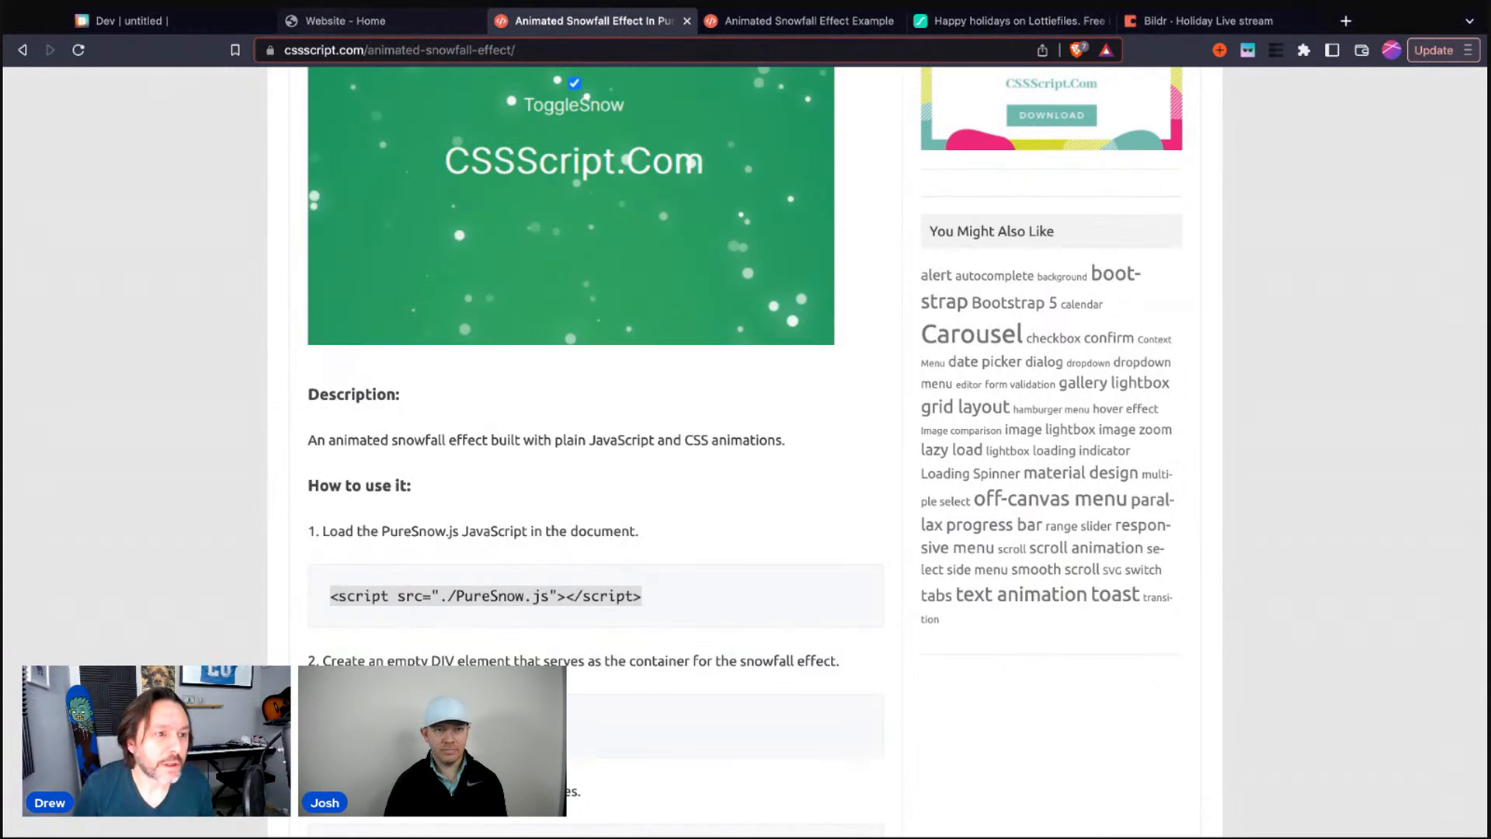
{"action": "left_click", "coordinate": [140, 21]}
{"action": "left_click", "coordinate": [352, 424]}
{"action": "key", "text": "super+v"}
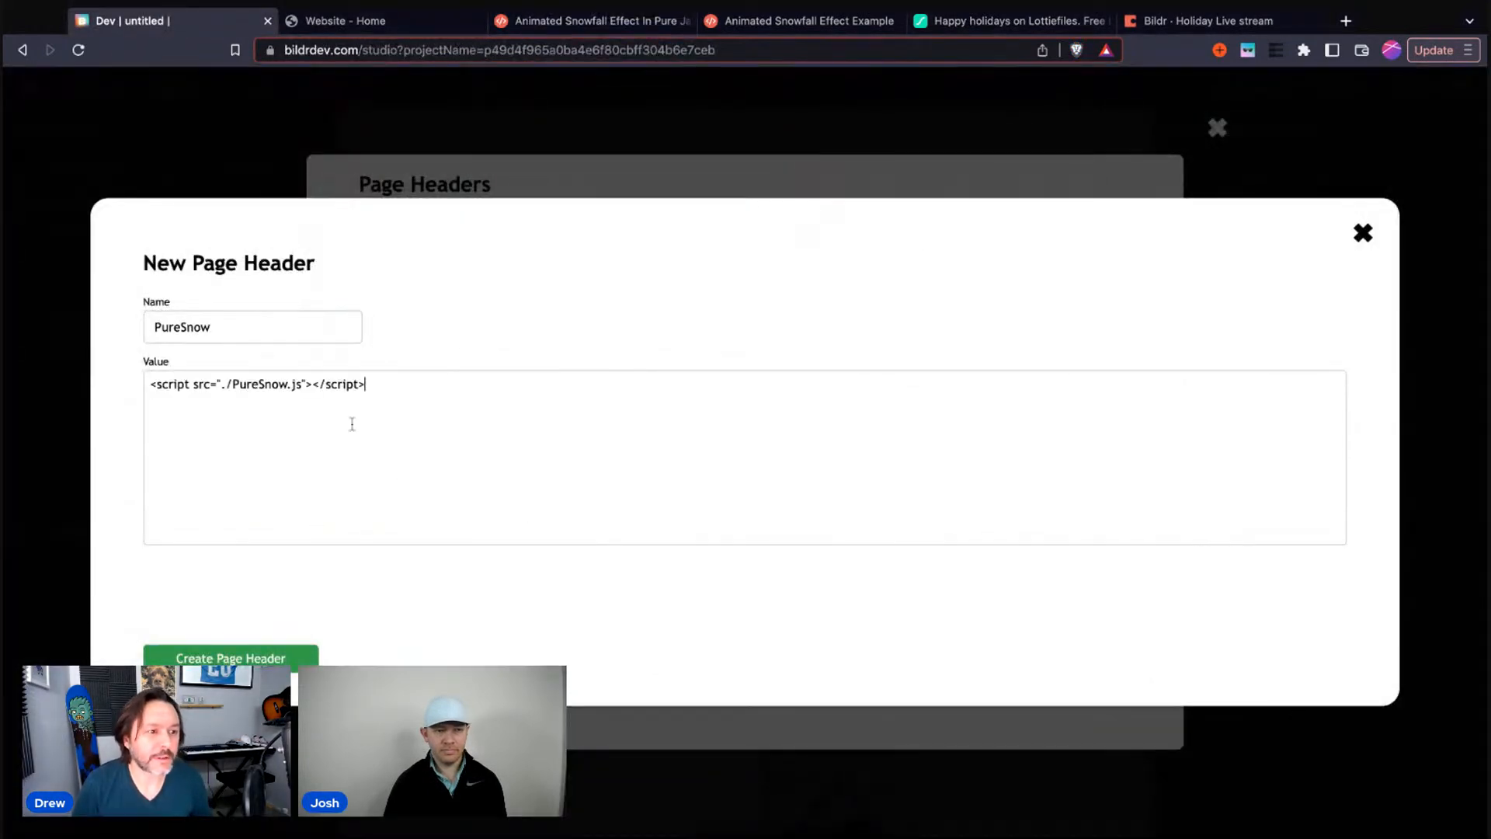
Replace the script tag's source path with the copied file path /_/document/PureSnow.js
{"action": "left_click_drag", "start_coordinate": [303, 384], "coordinate": [222, 384]}
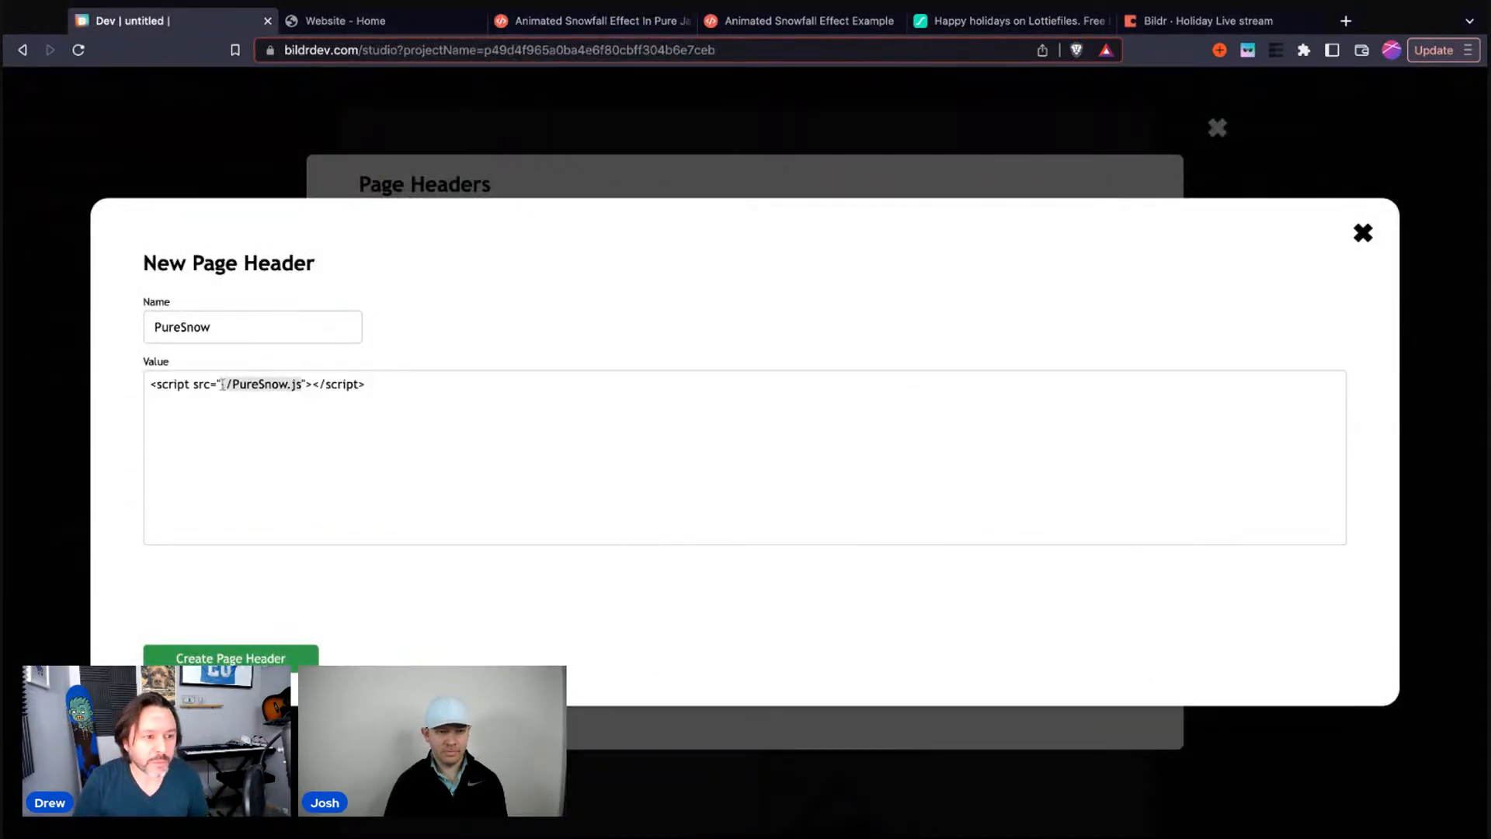
{"action": "key", "text": "BackSpace"}
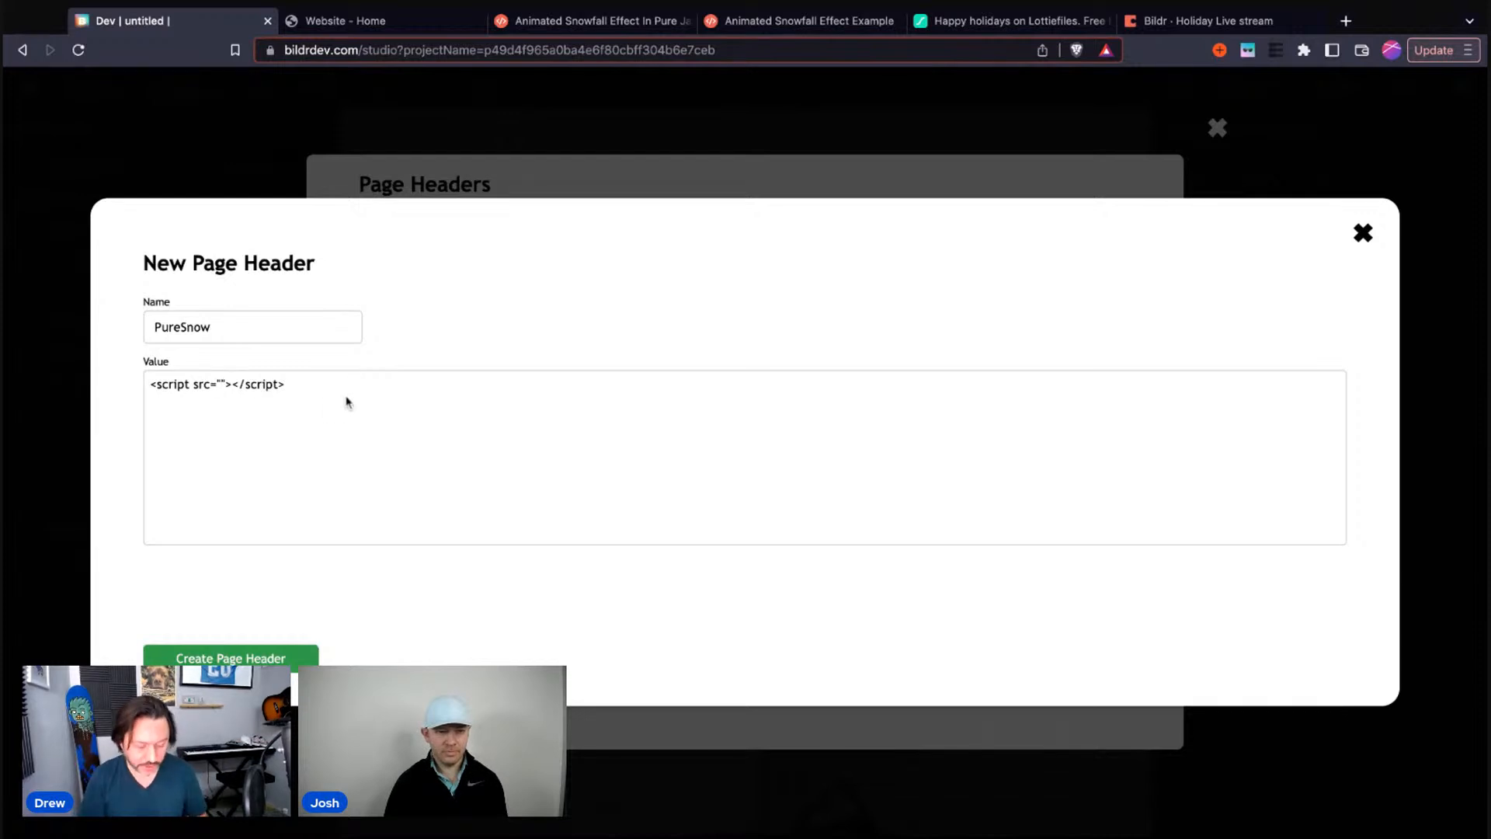
{"action": "key", "text": "super+v"}
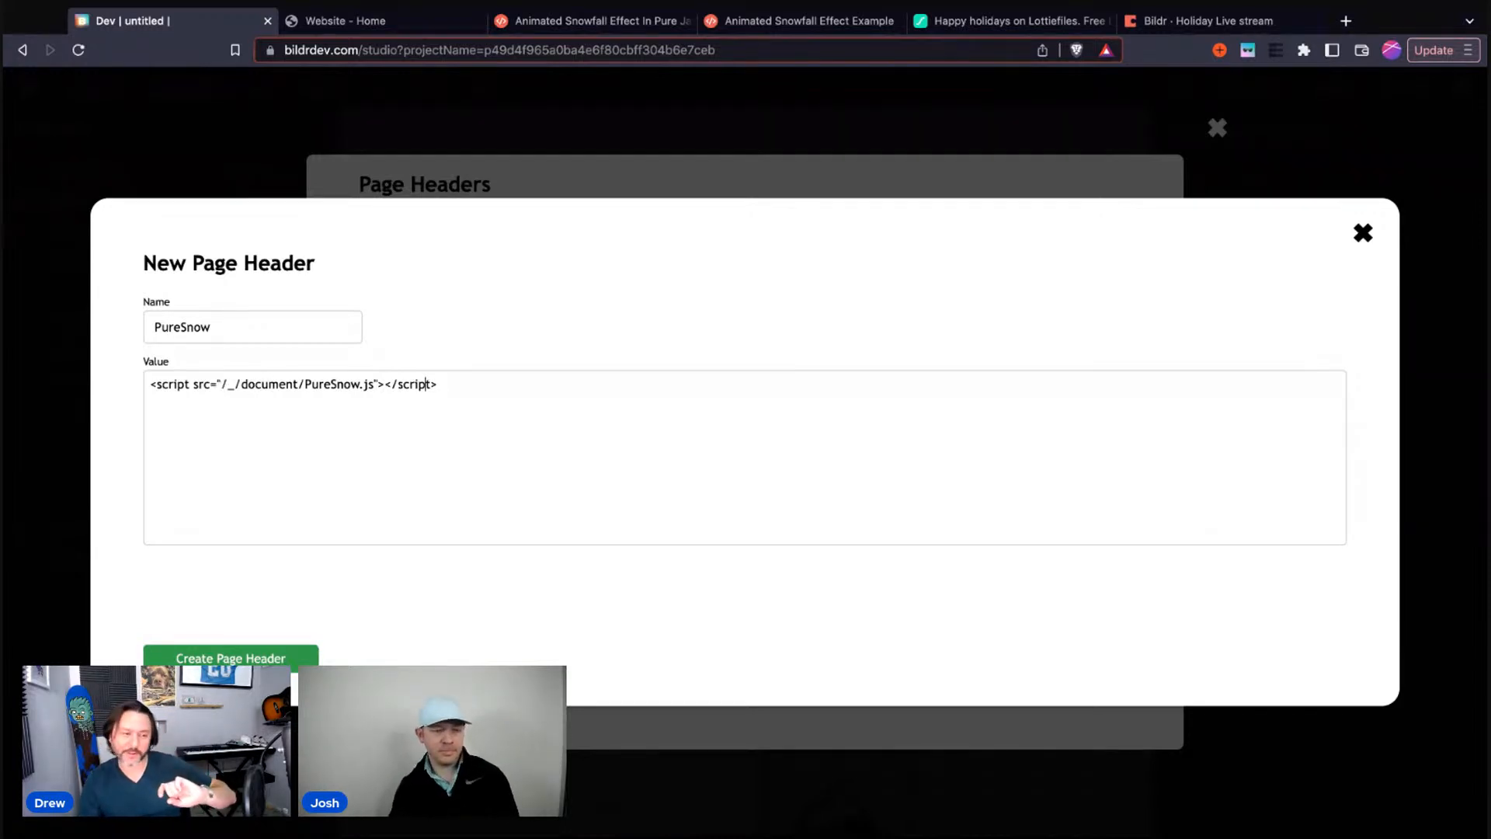
Add the attribute type='text/javascript' to the script tag and create the PureSnow page header
{"action": "left_click_drag", "start_coordinate": [221, 385], "coordinate": [373, 385]}
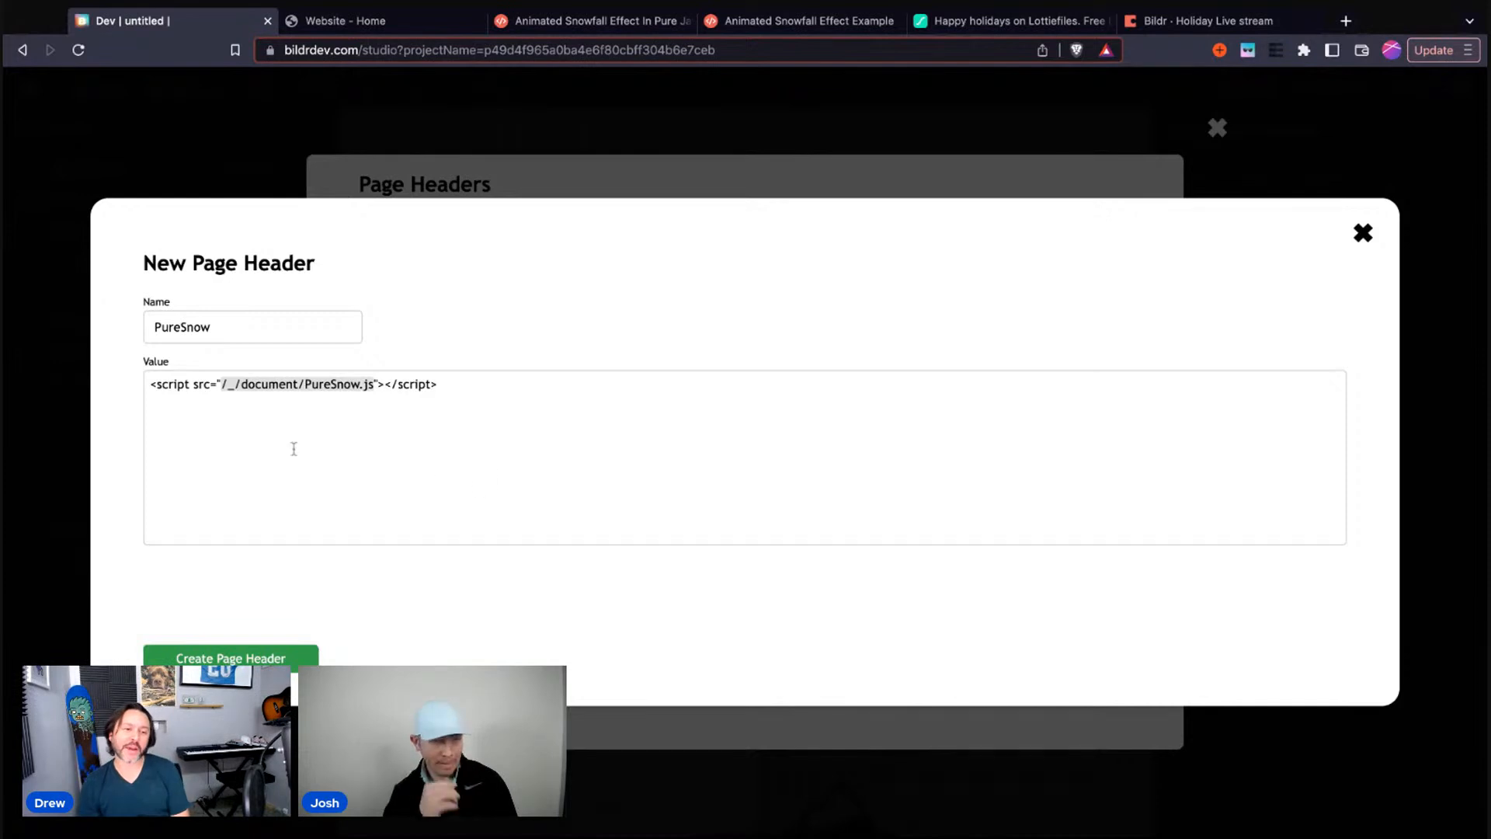
{"action": "left_click", "coordinate": [330, 397]}
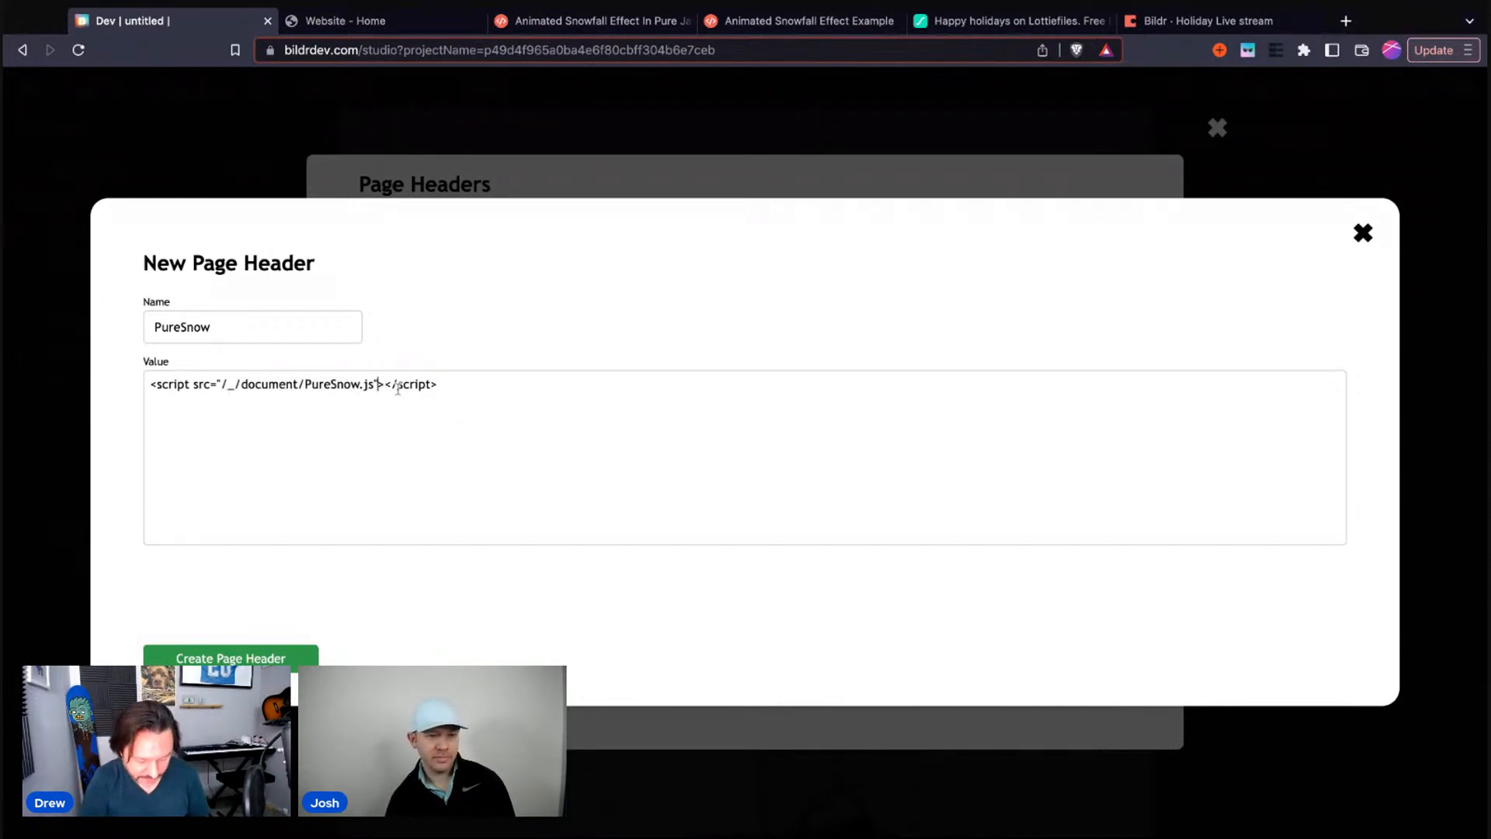
{"action": "type", "text": "type='text"}
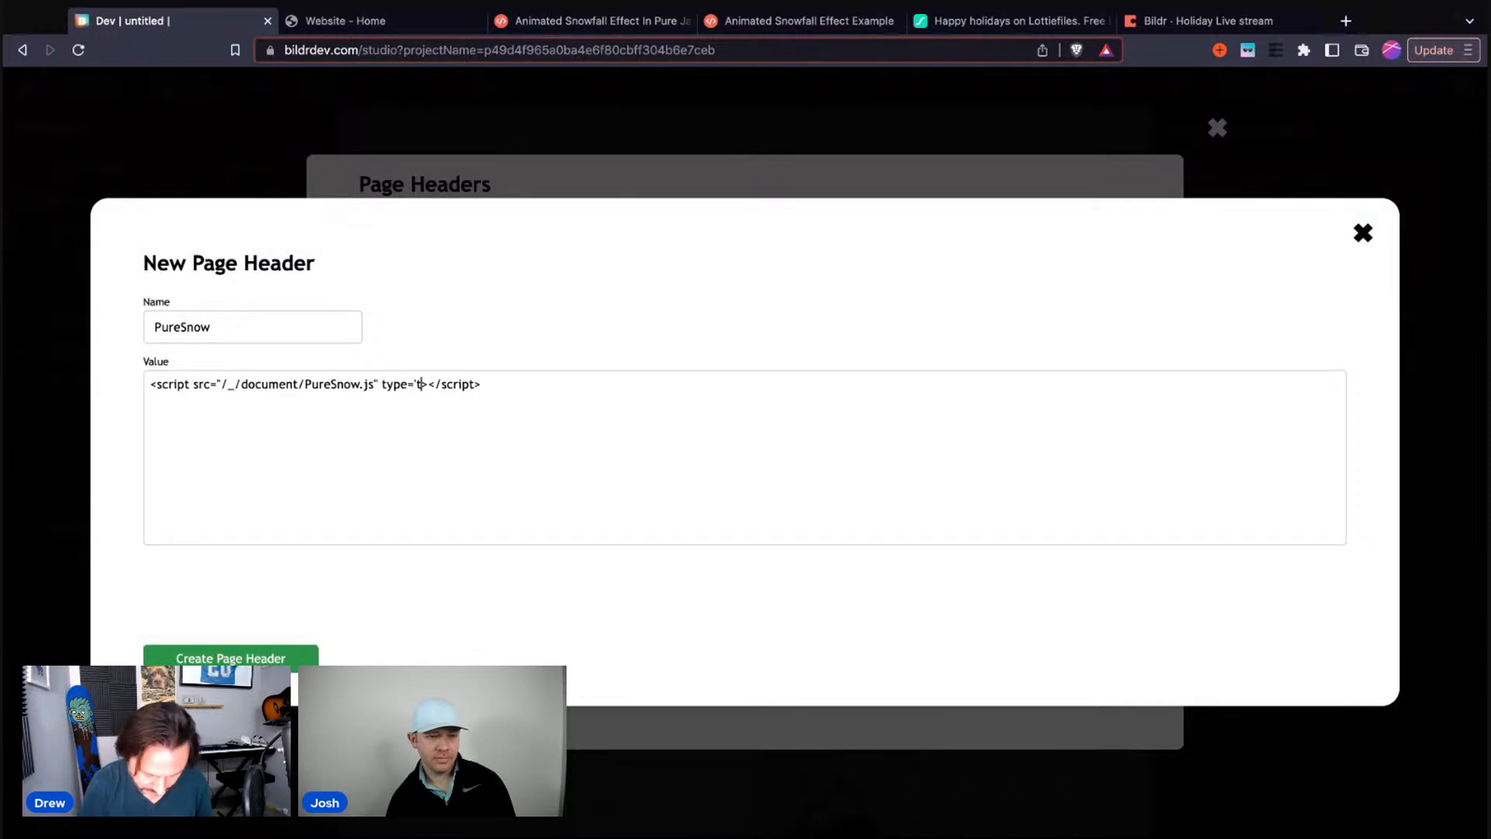
{"action": "type", "text": "/javascr"}
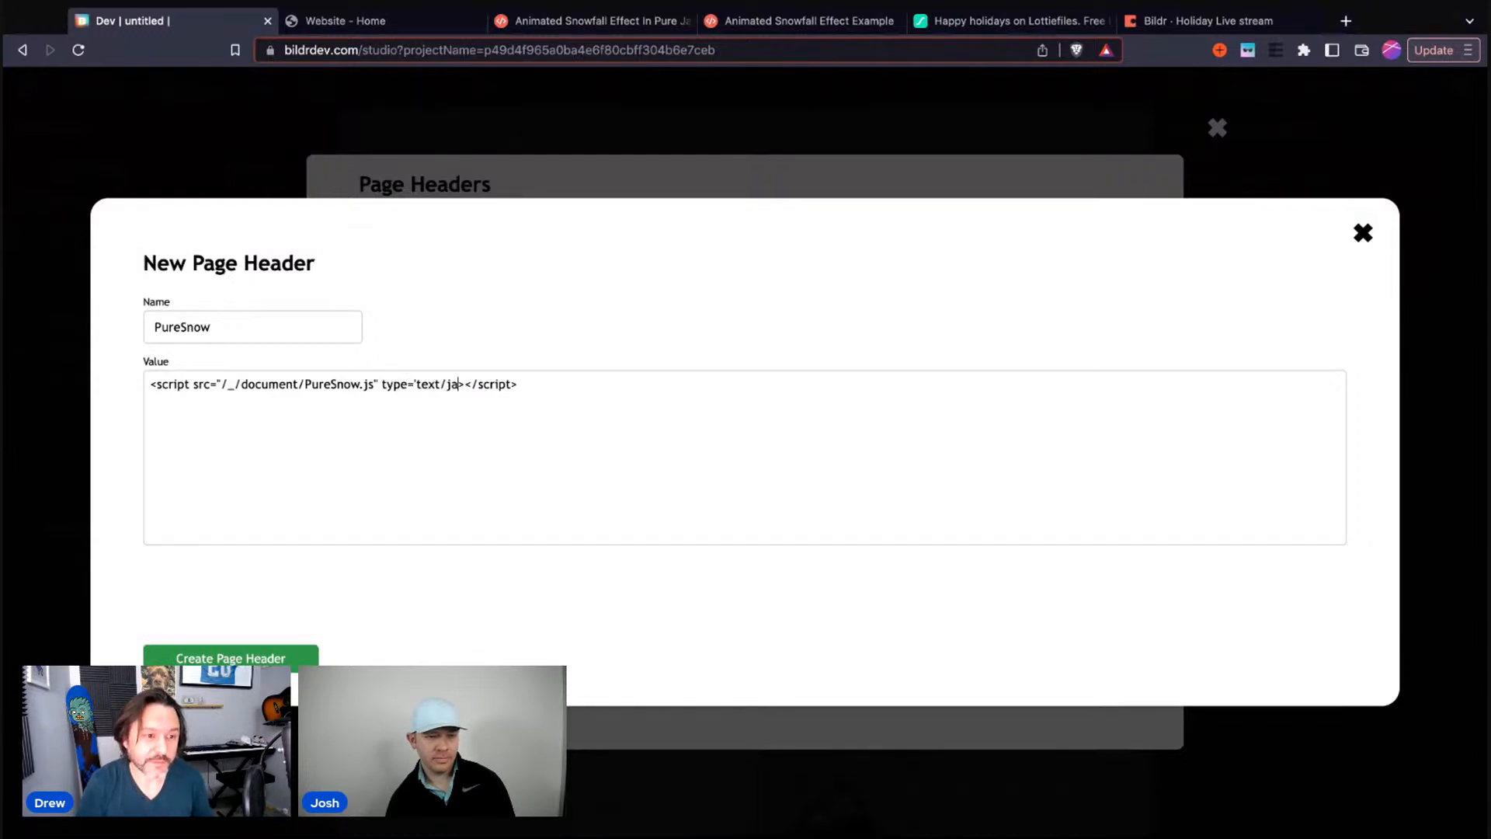
{"action": "type", "text": "ipt'"}
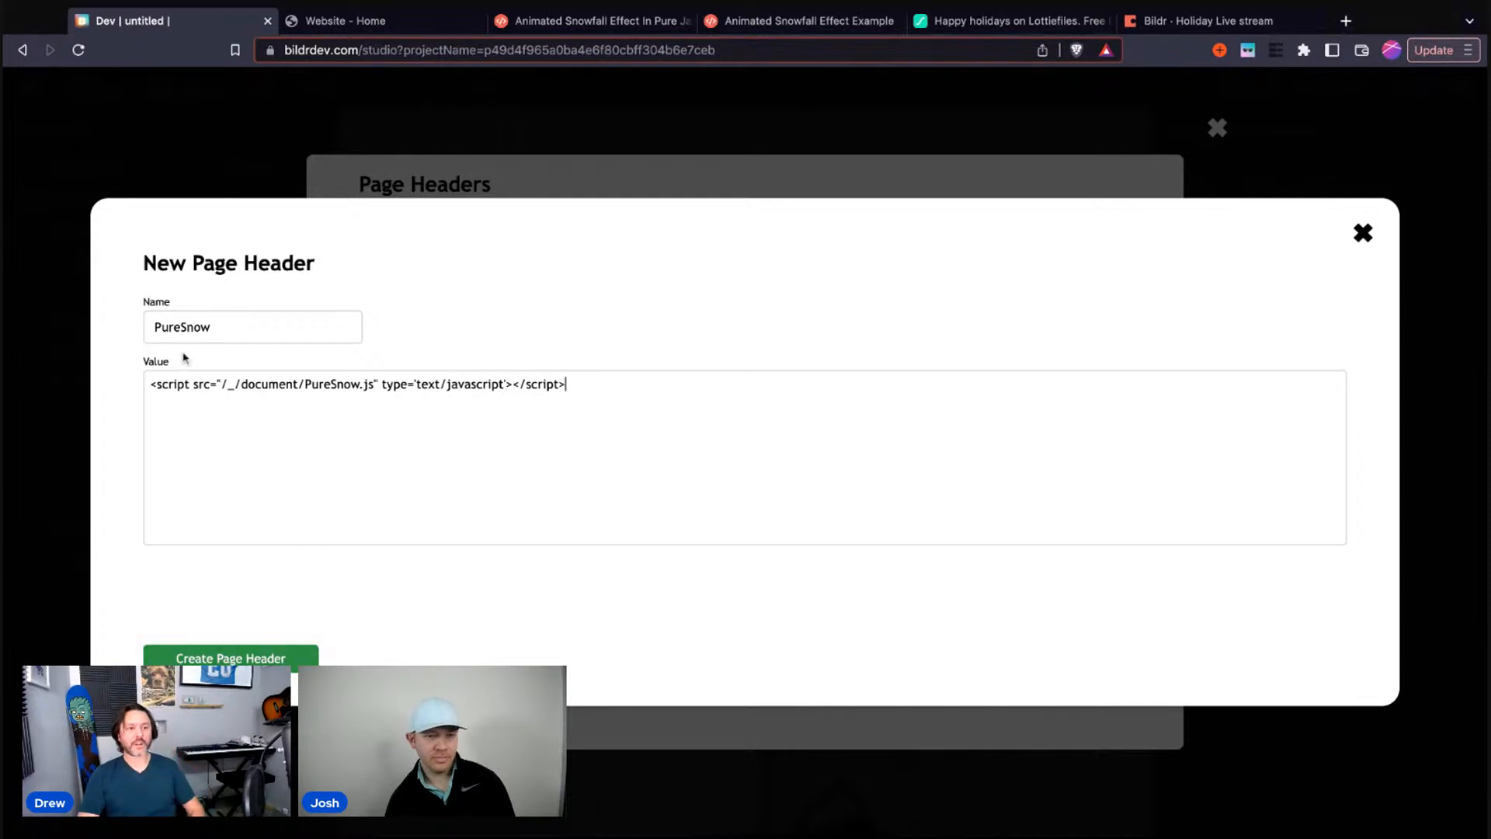
{"action": "left_click", "coordinate": [266, 652]}
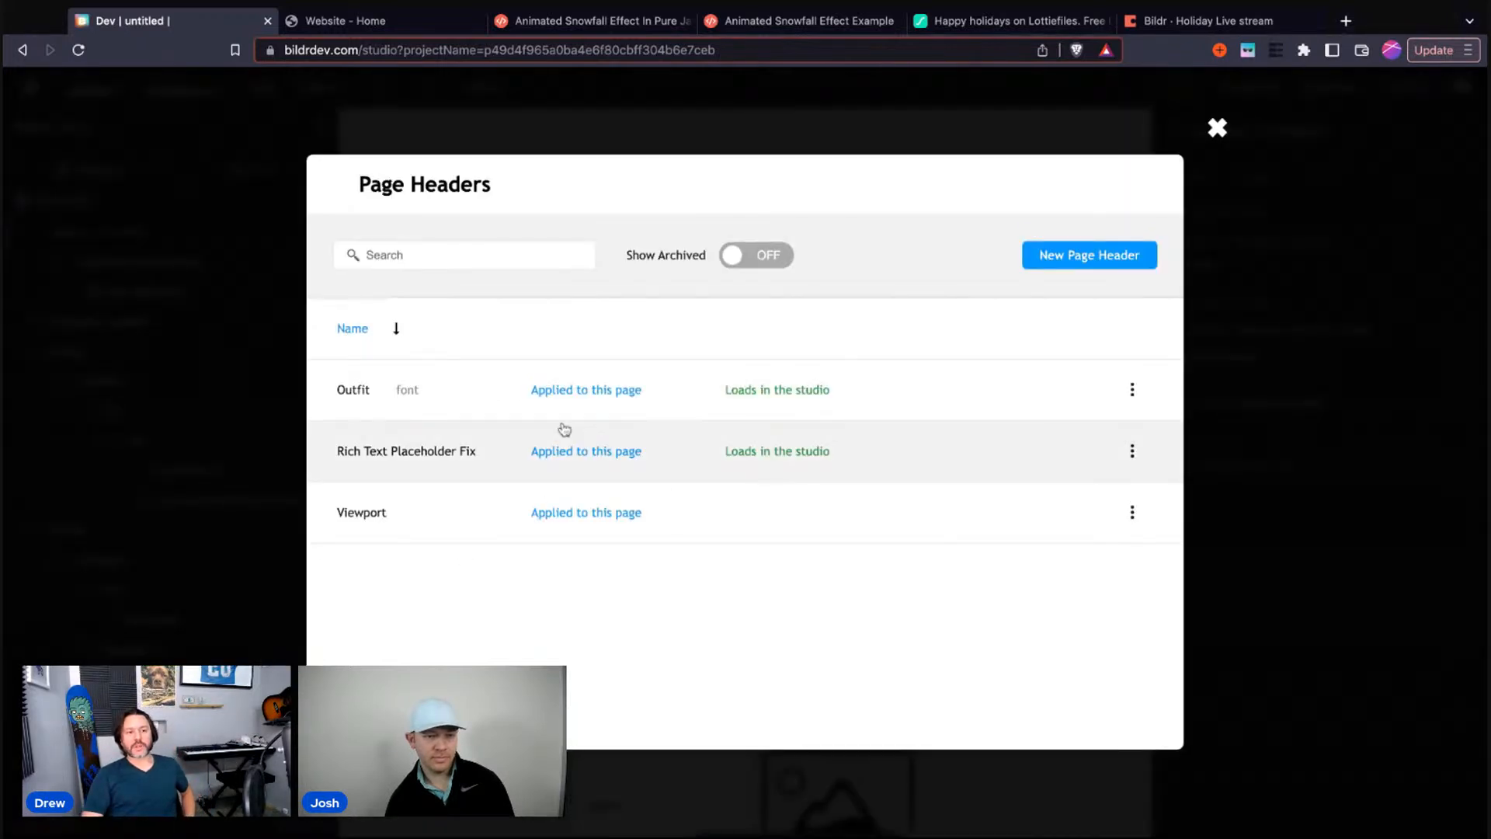
Apply the PureSnow page header to the Website - Home root page and close Page Headers
{"action": "left_click", "coordinate": [729, 449]}
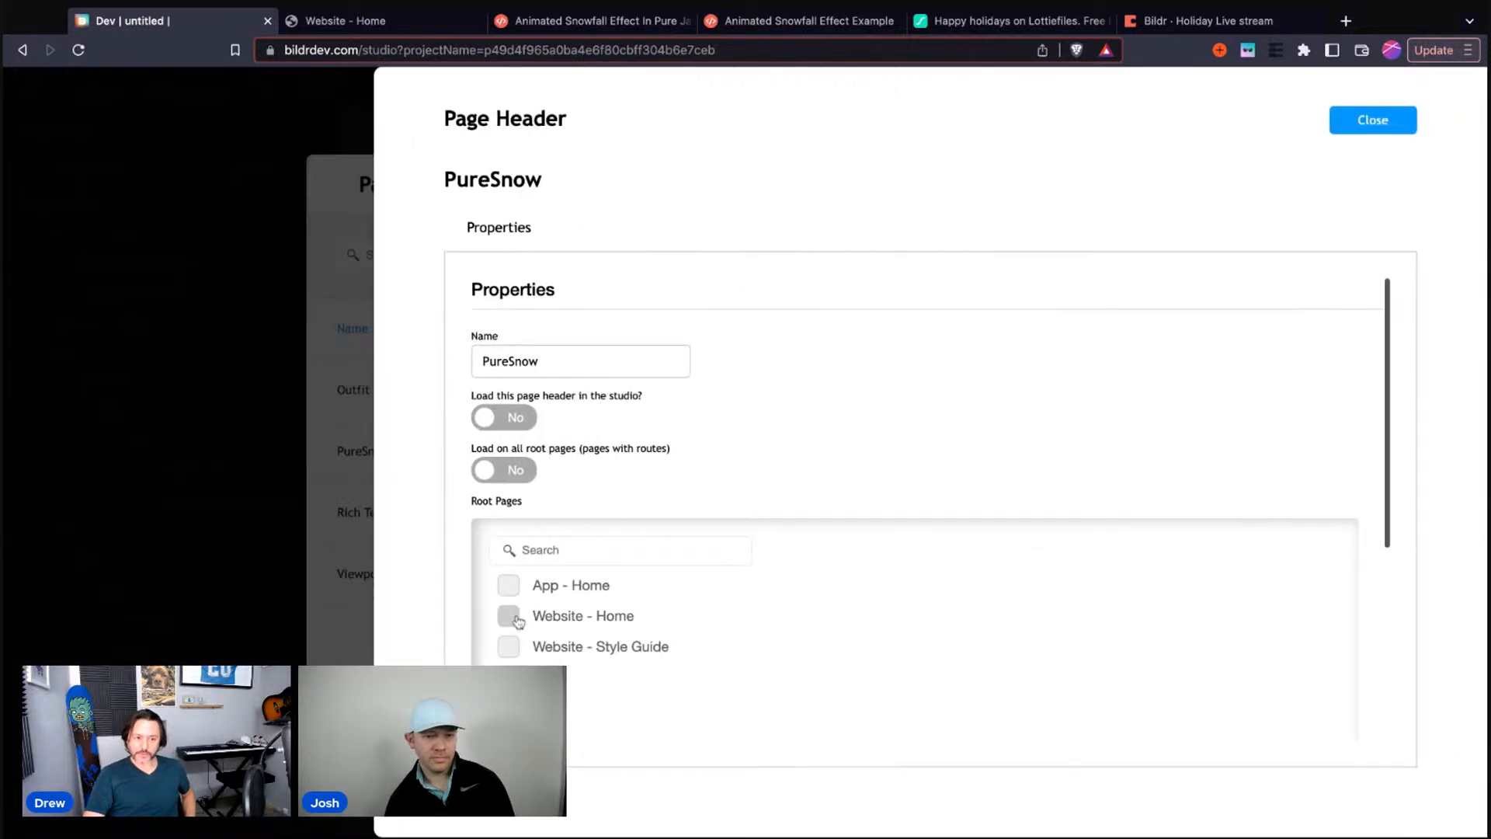
{"action": "left_click", "coordinate": [509, 617]}
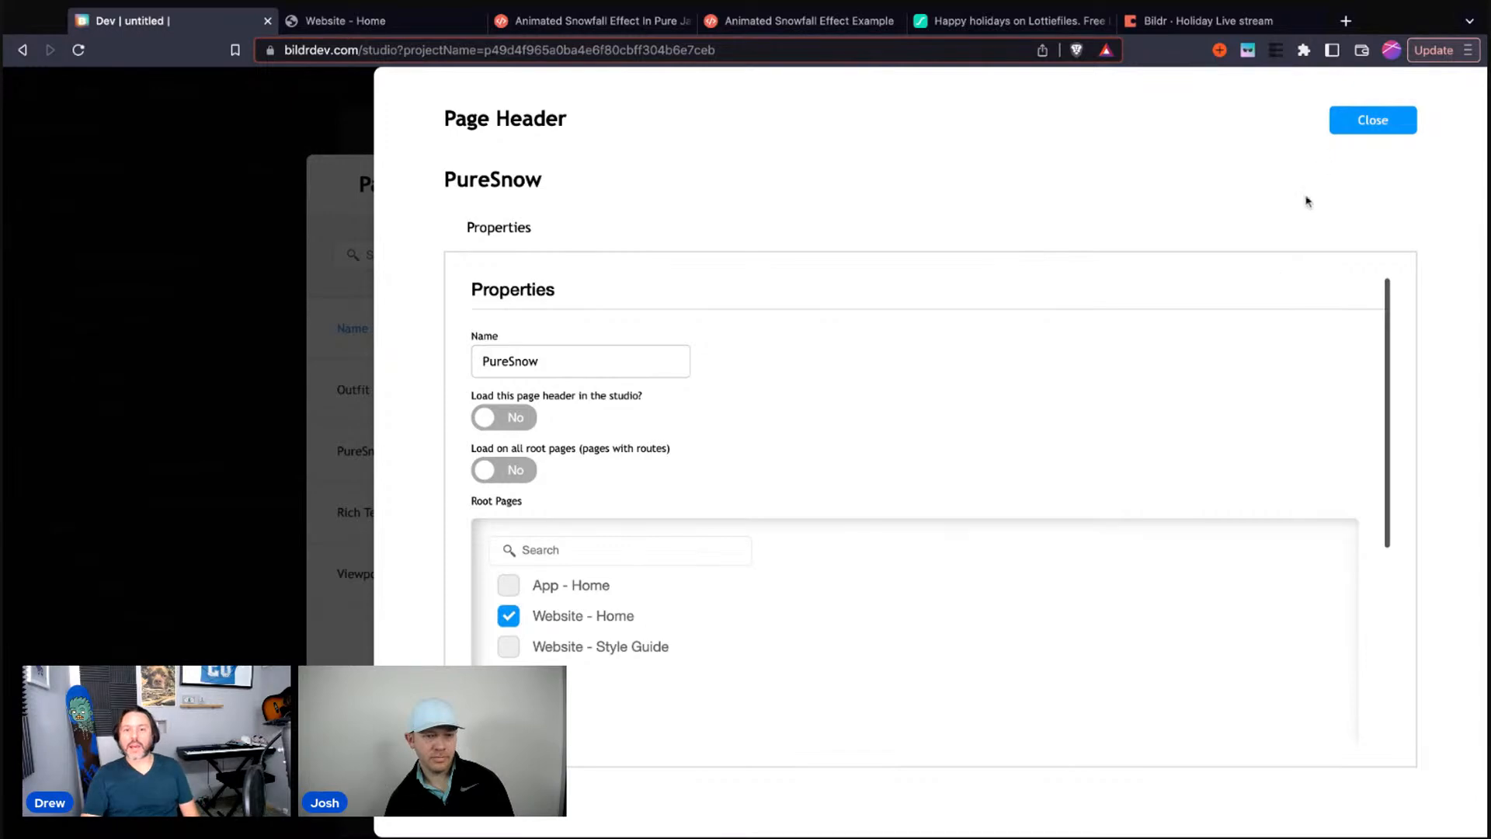
{"action": "left_click", "coordinate": [1350, 120]}
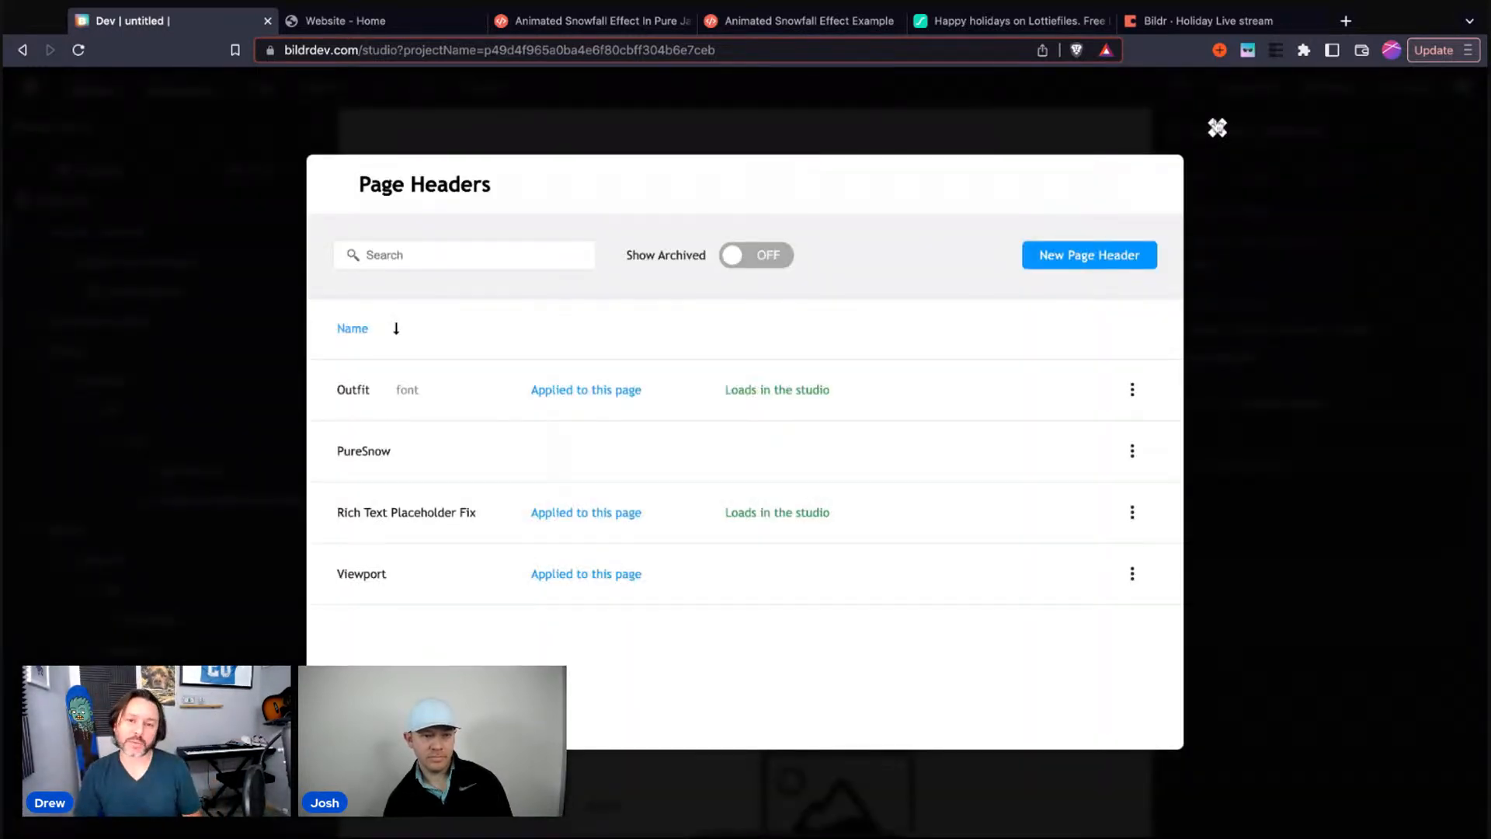
{"action": "left_click", "coordinate": [1217, 127]}
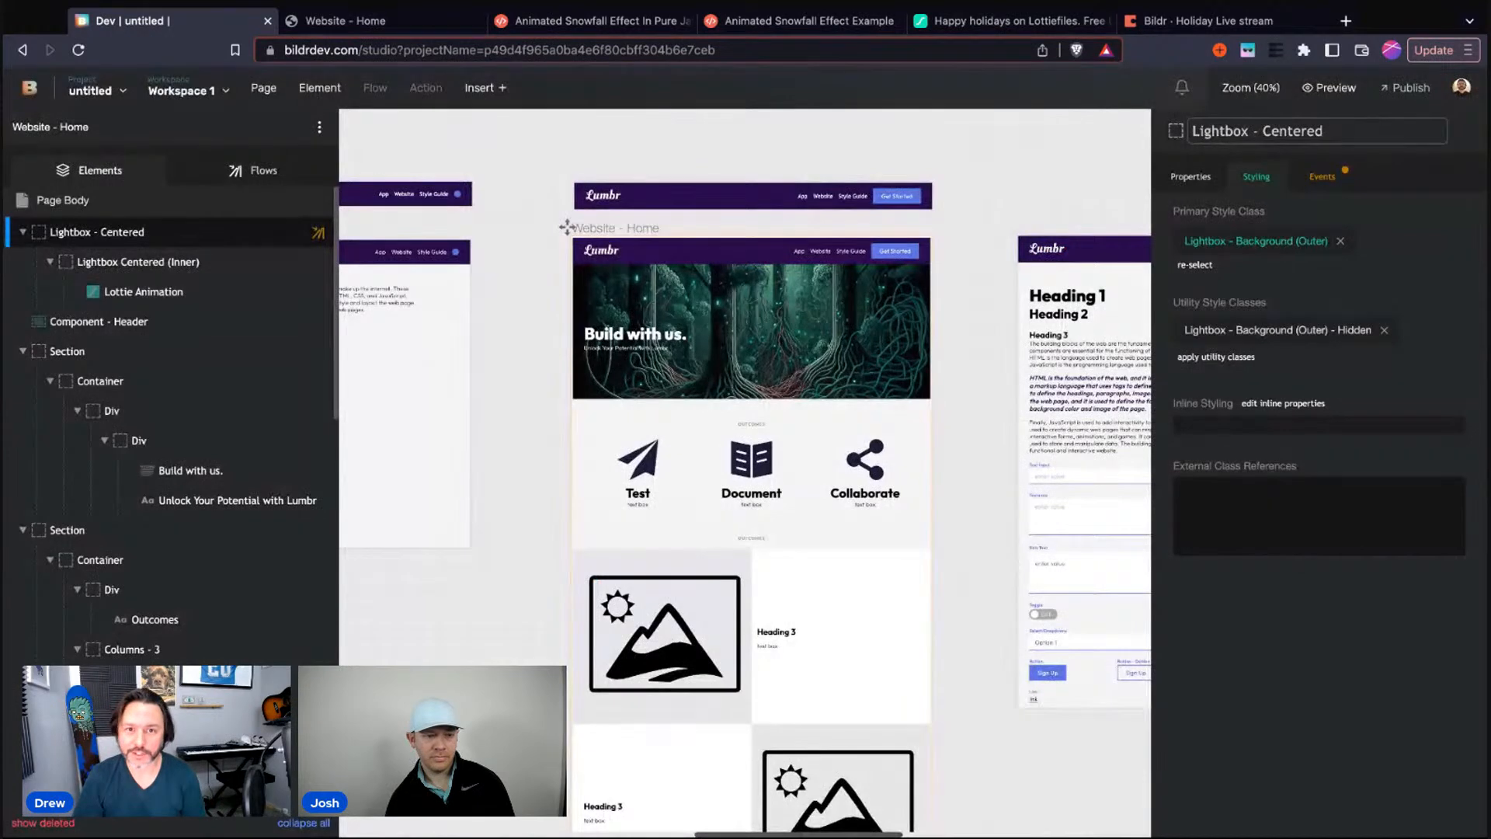
Check the article's snow container div and .snowflake styles, and return to the Bildr studio
{"action": "left_click", "coordinate": [556, 21]}
{"action": "scroll", "coordinate": [328, 457], "scroll_direction": "down", "scroll_amount": 4}
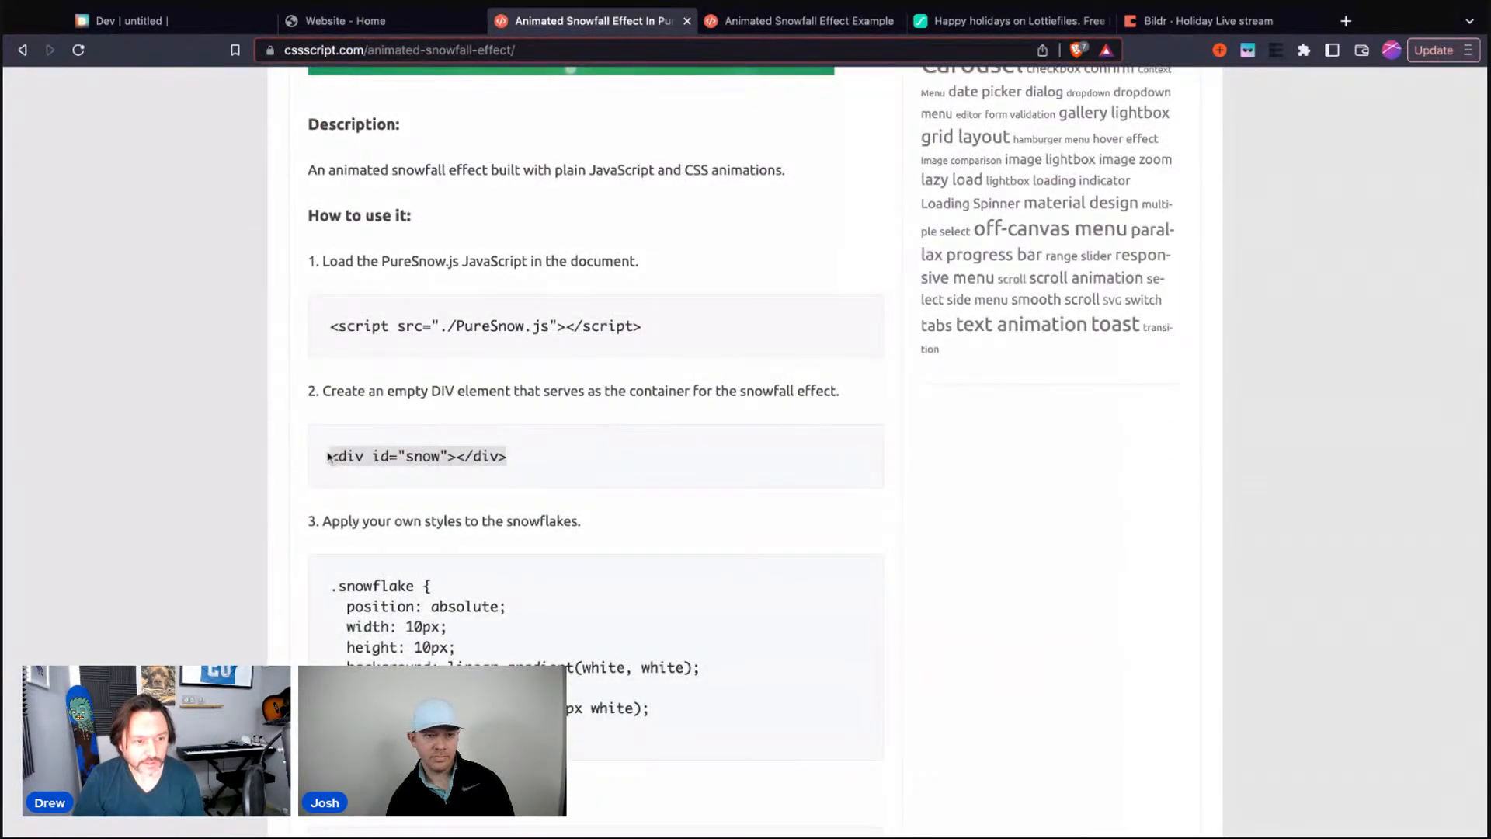
{"action": "left_click_drag", "start_coordinate": [333, 588], "coordinate": [341, 729]}
{"action": "left_click", "coordinate": [342, 729]}
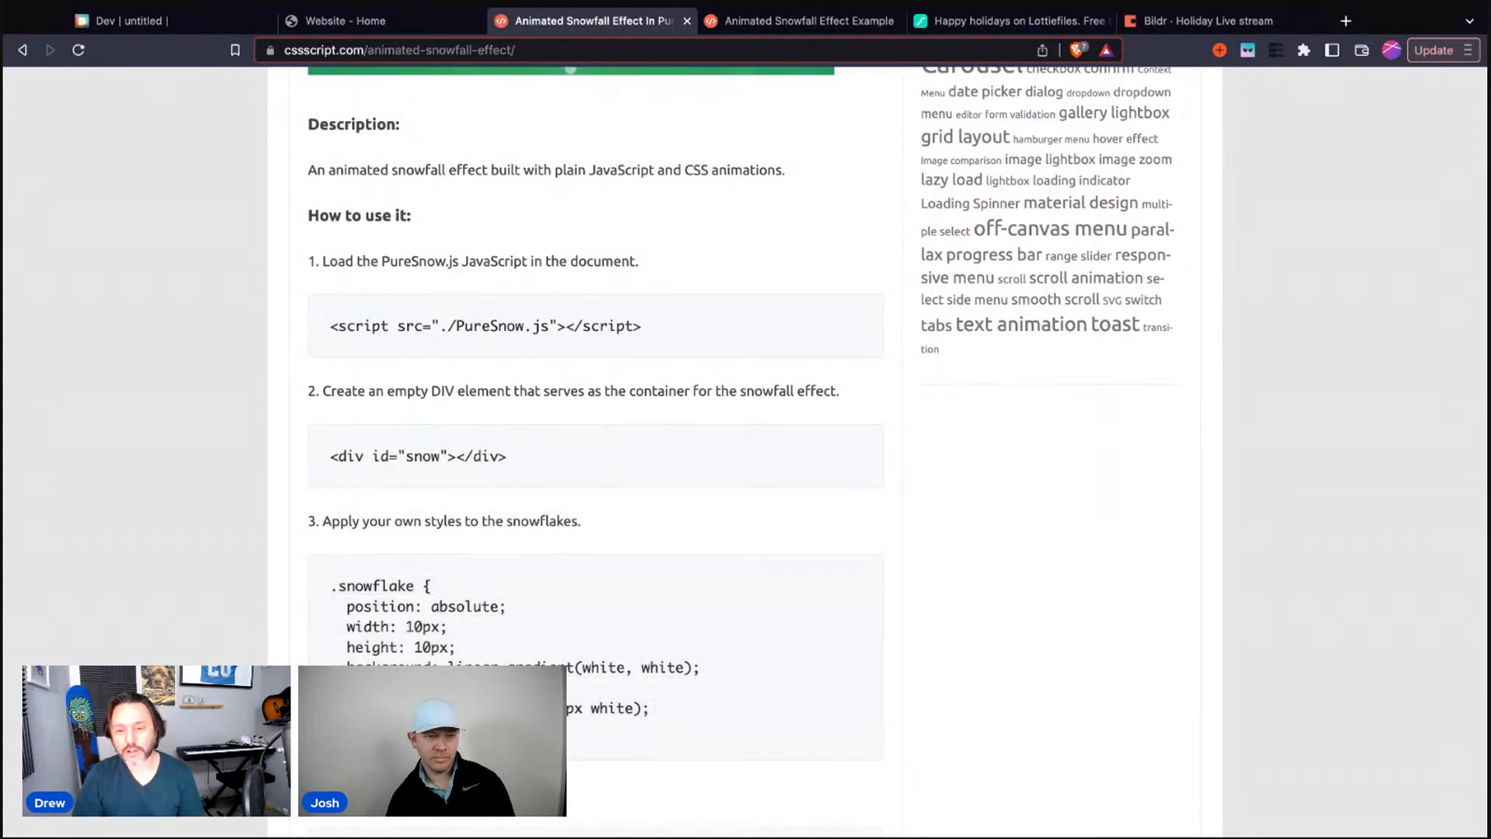
{"action": "key", "text": "ctrl+1"}
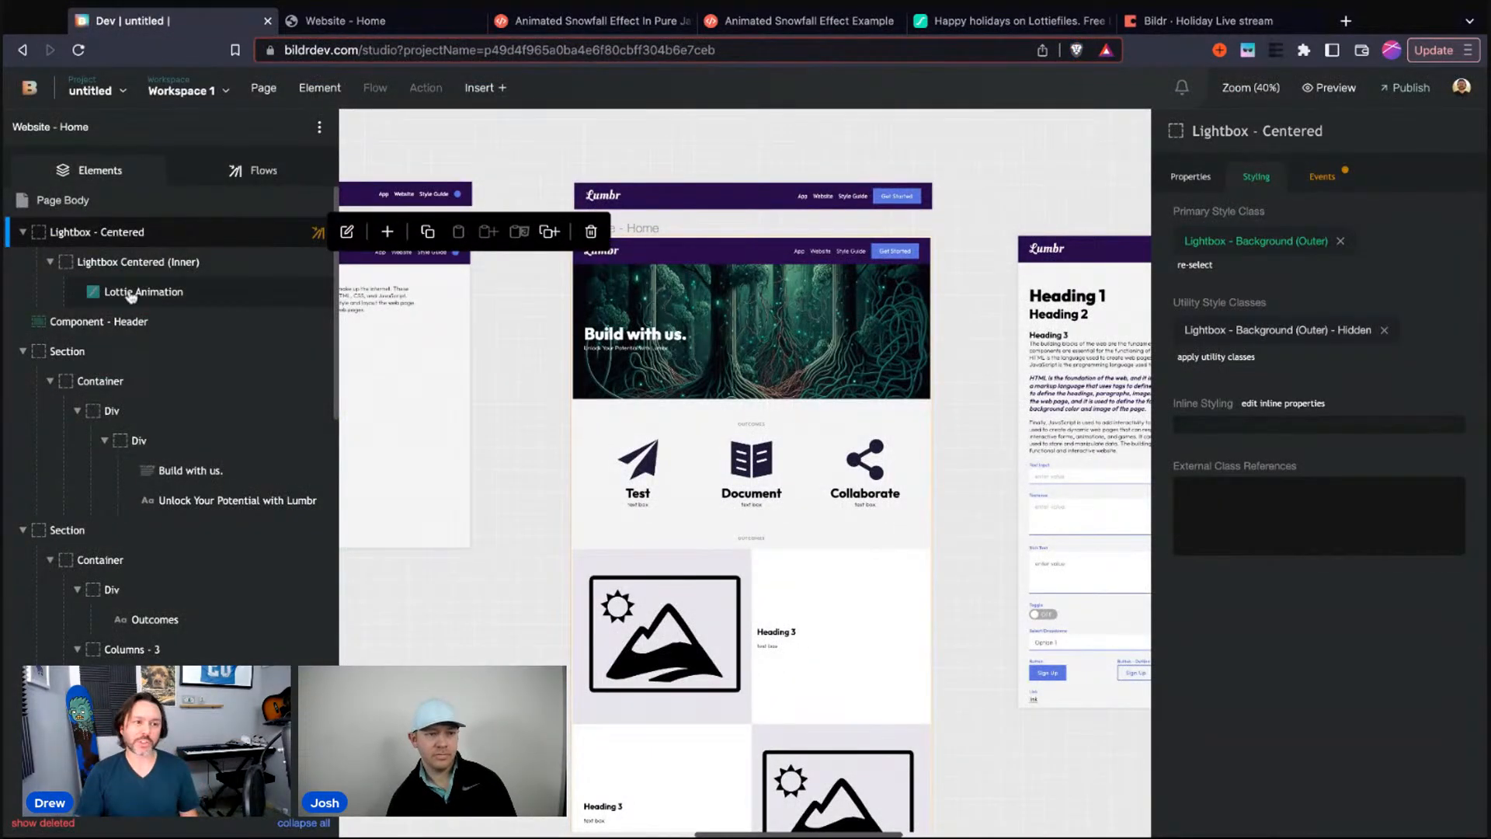
Insert a Div element on the Website - Home page, directly above Lightbox - Centered
{"action": "left_click", "coordinate": [313, 89]}
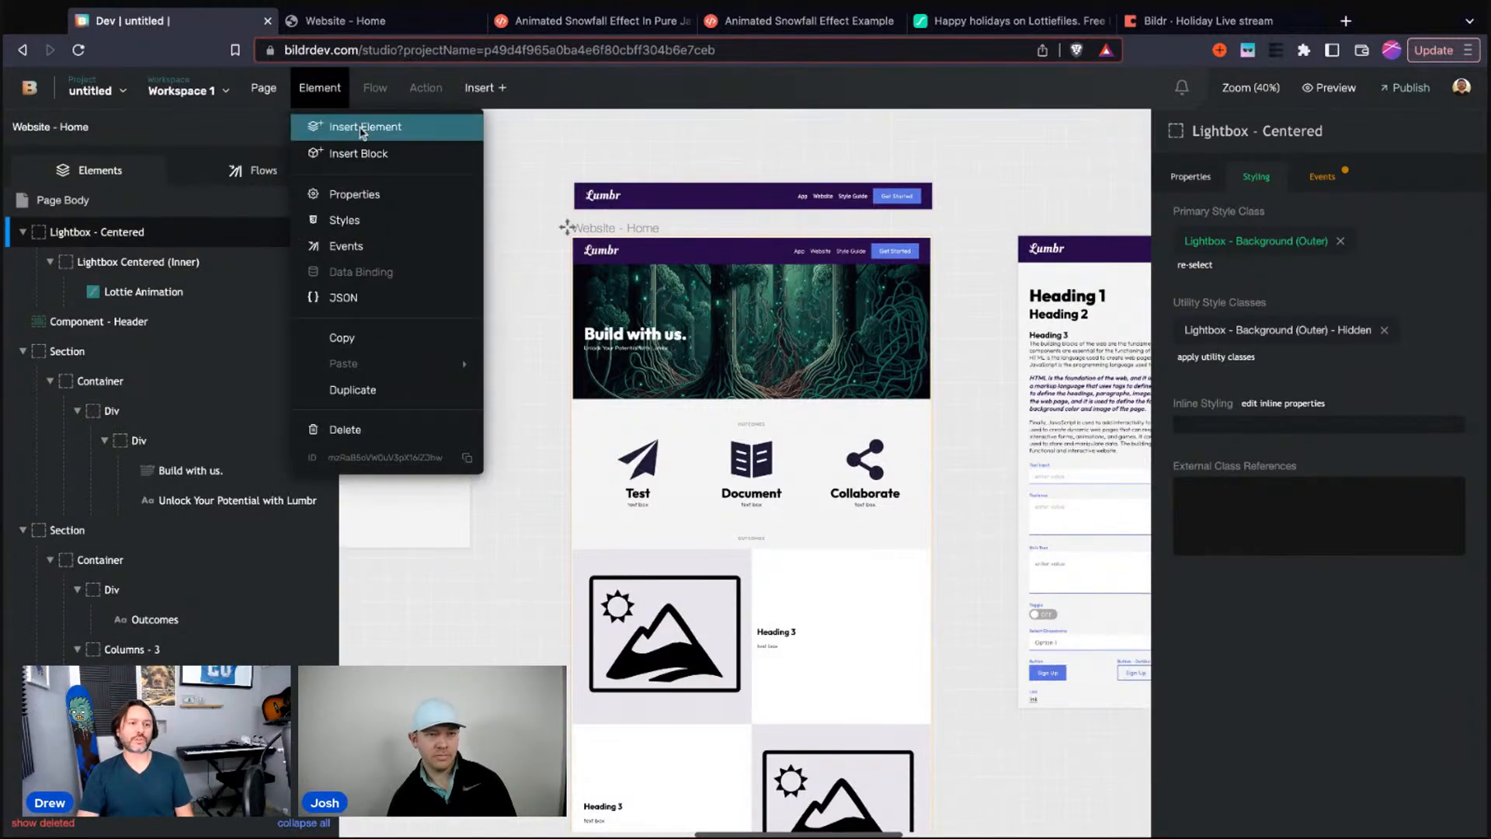
{"action": "left_click", "coordinate": [357, 130]}
{"action": "left_click", "coordinate": [477, 474]}
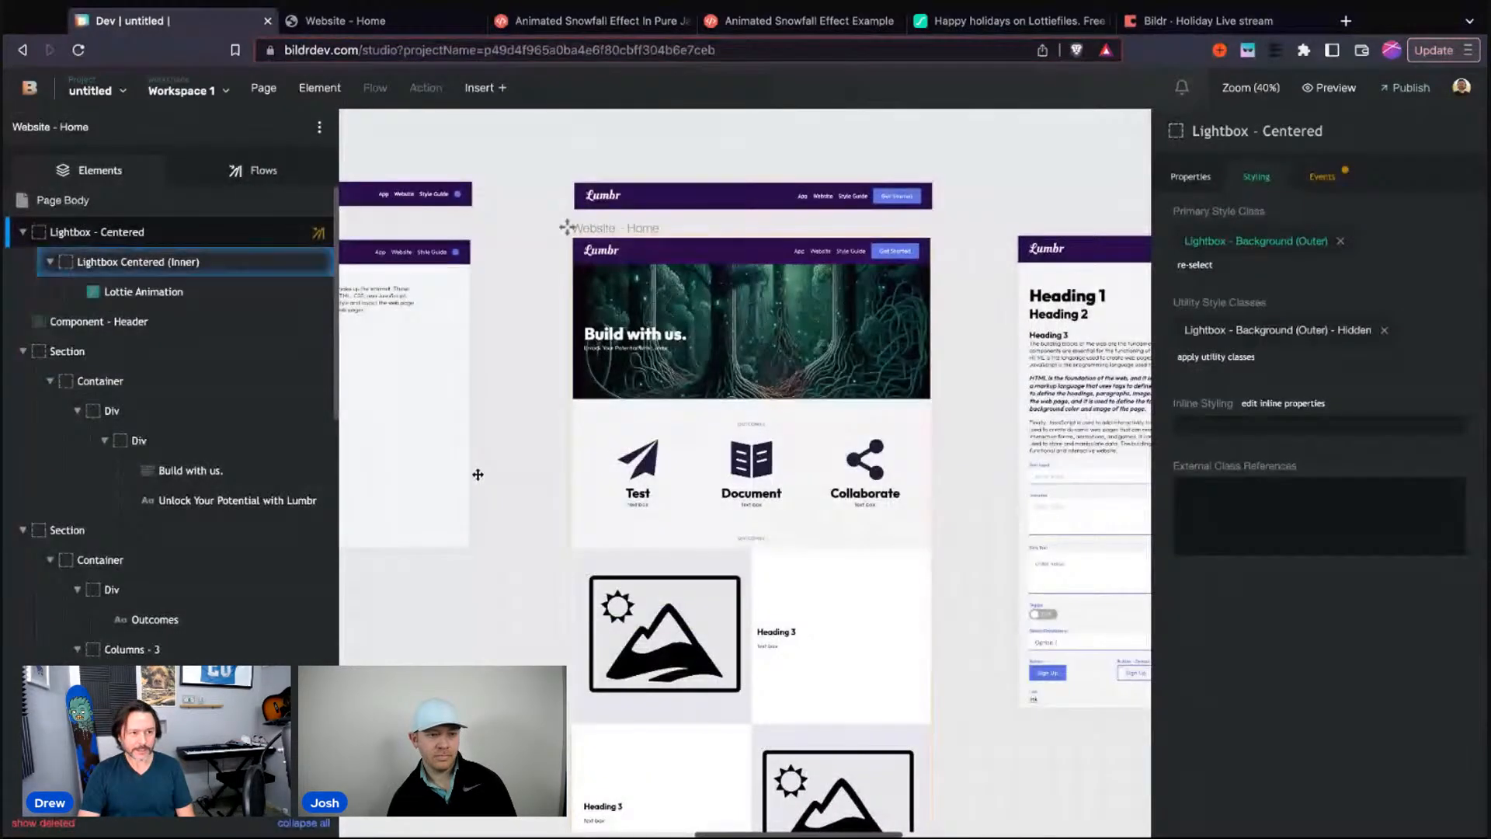
{"action": "left_click", "coordinate": [134, 233]}
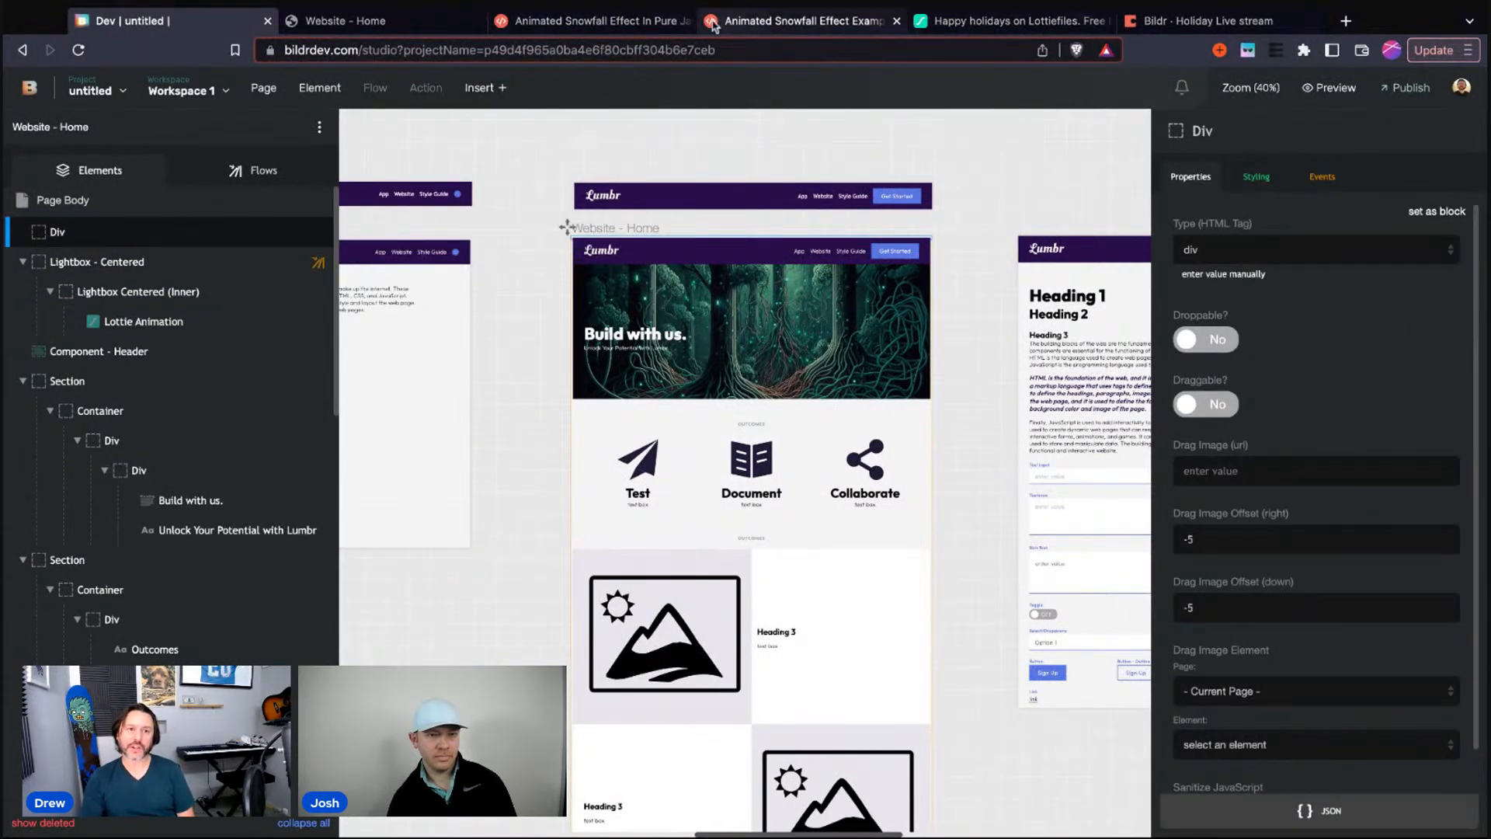
Following the snowfall article's container markup, add the attribute "id":"snow" to the new Div's JSON and save the changes
{"action": "left_click", "coordinate": [594, 21]}
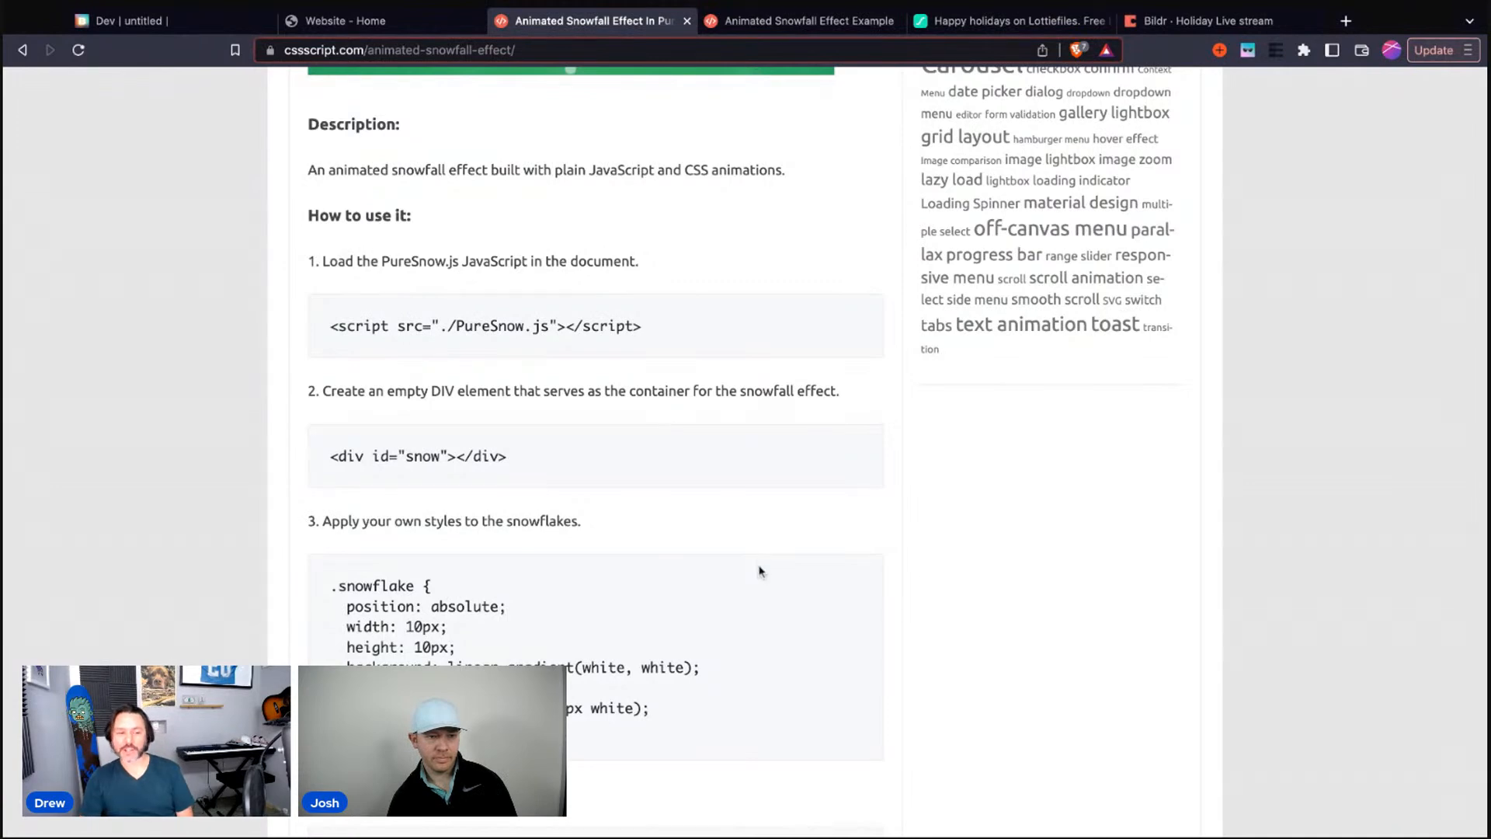
{"action": "left_click_drag", "start_coordinate": [370, 391], "coordinate": [520, 392]}
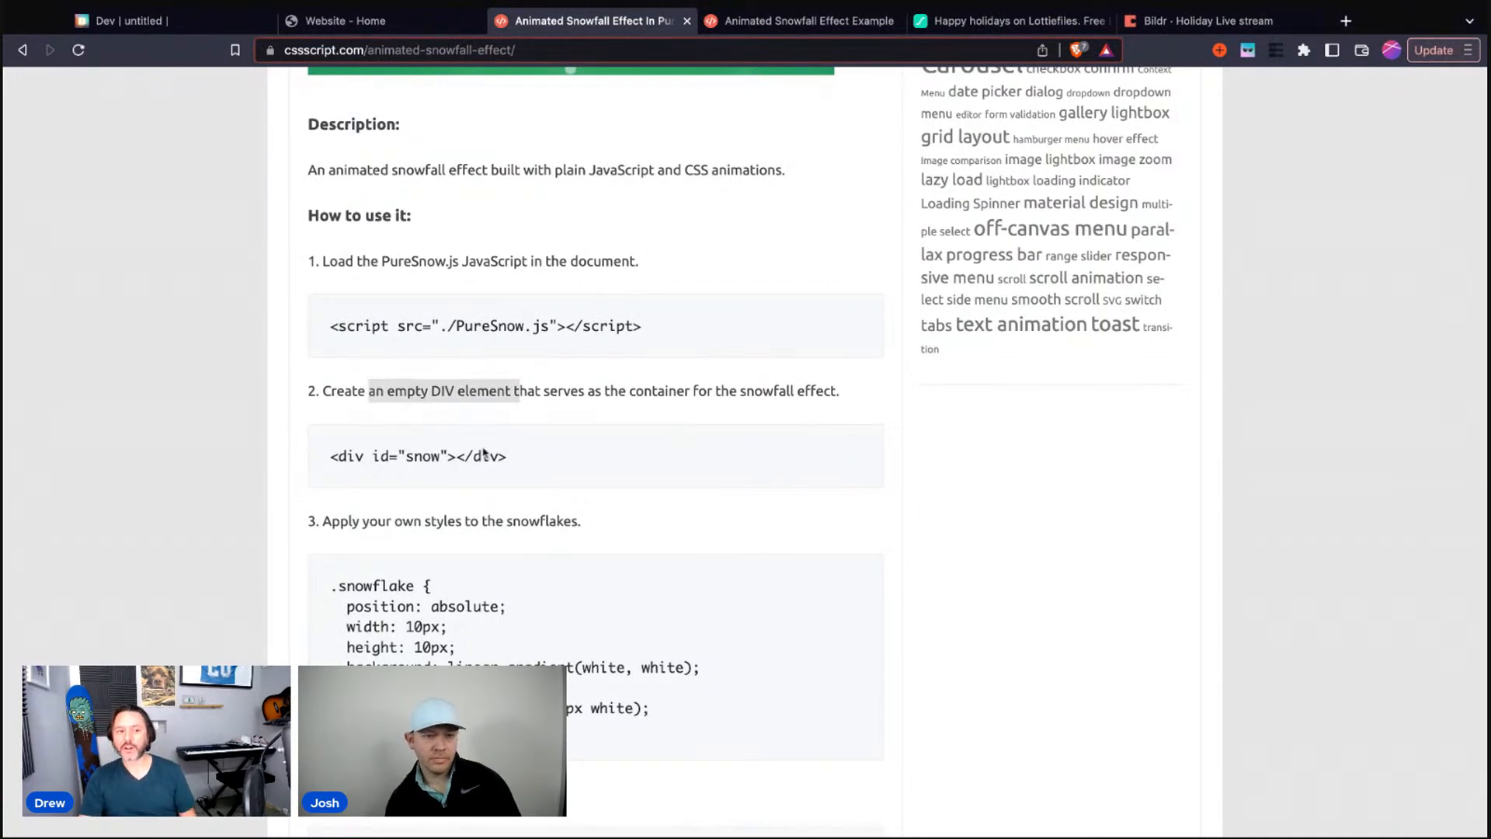
{"action": "left_click_drag", "start_coordinate": [388, 457], "coordinate": [441, 459]}
{"action": "left_click", "coordinate": [128, 20]}
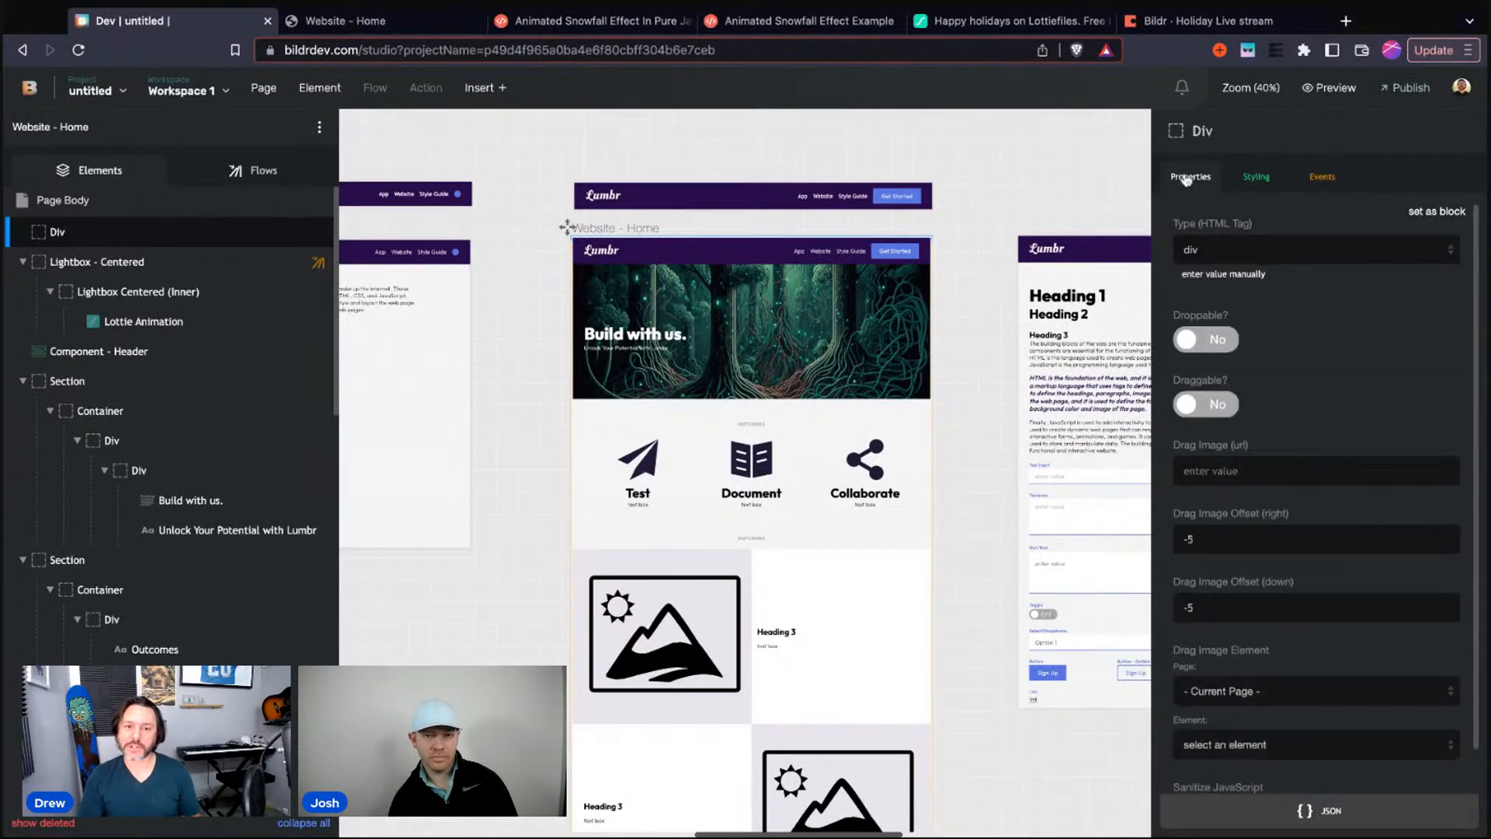
{"action": "left_click", "coordinate": [1325, 821]}
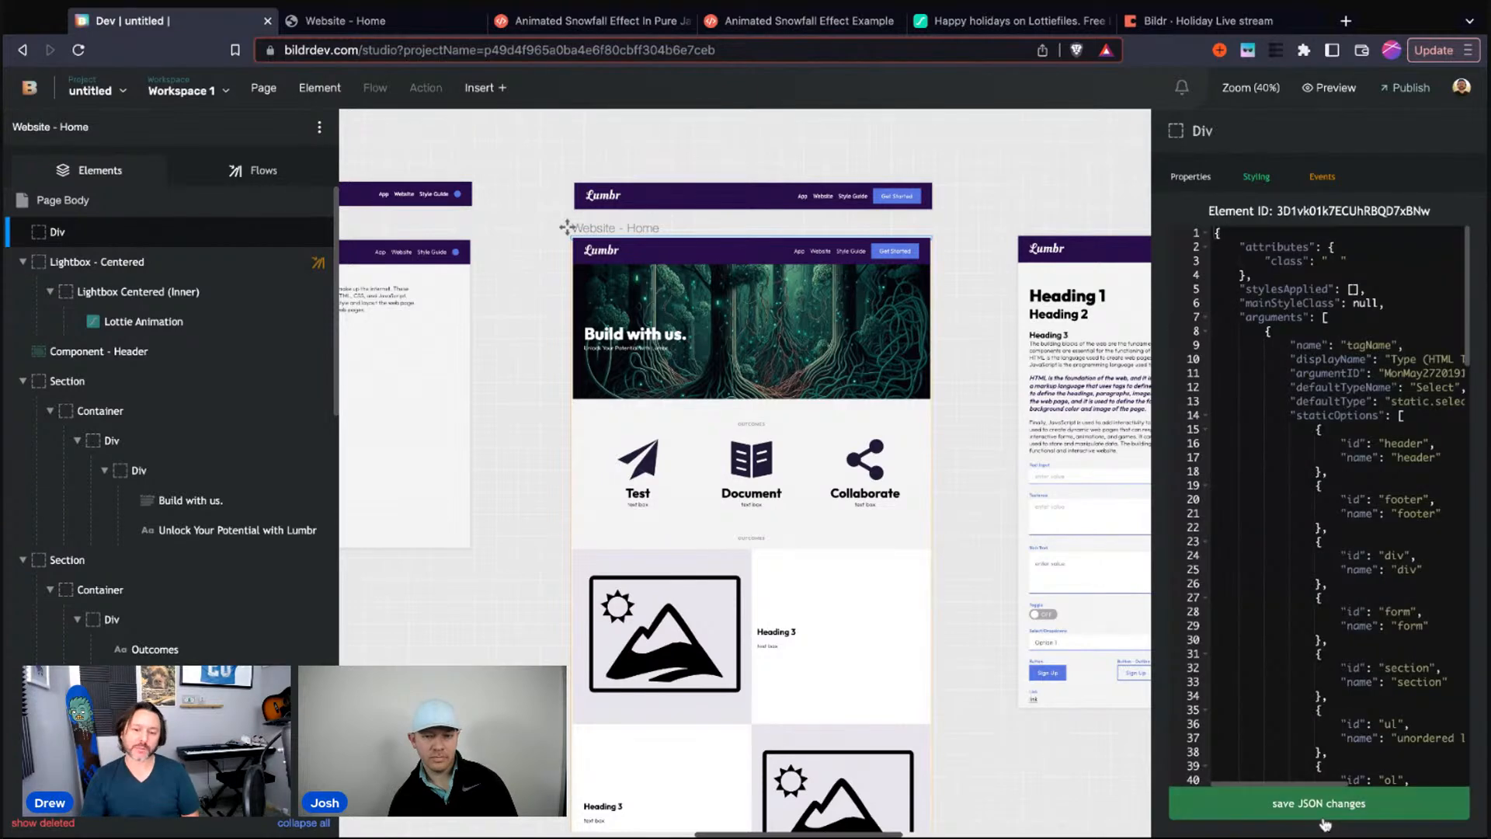
{"action": "double_click", "coordinate": [1257, 246]}
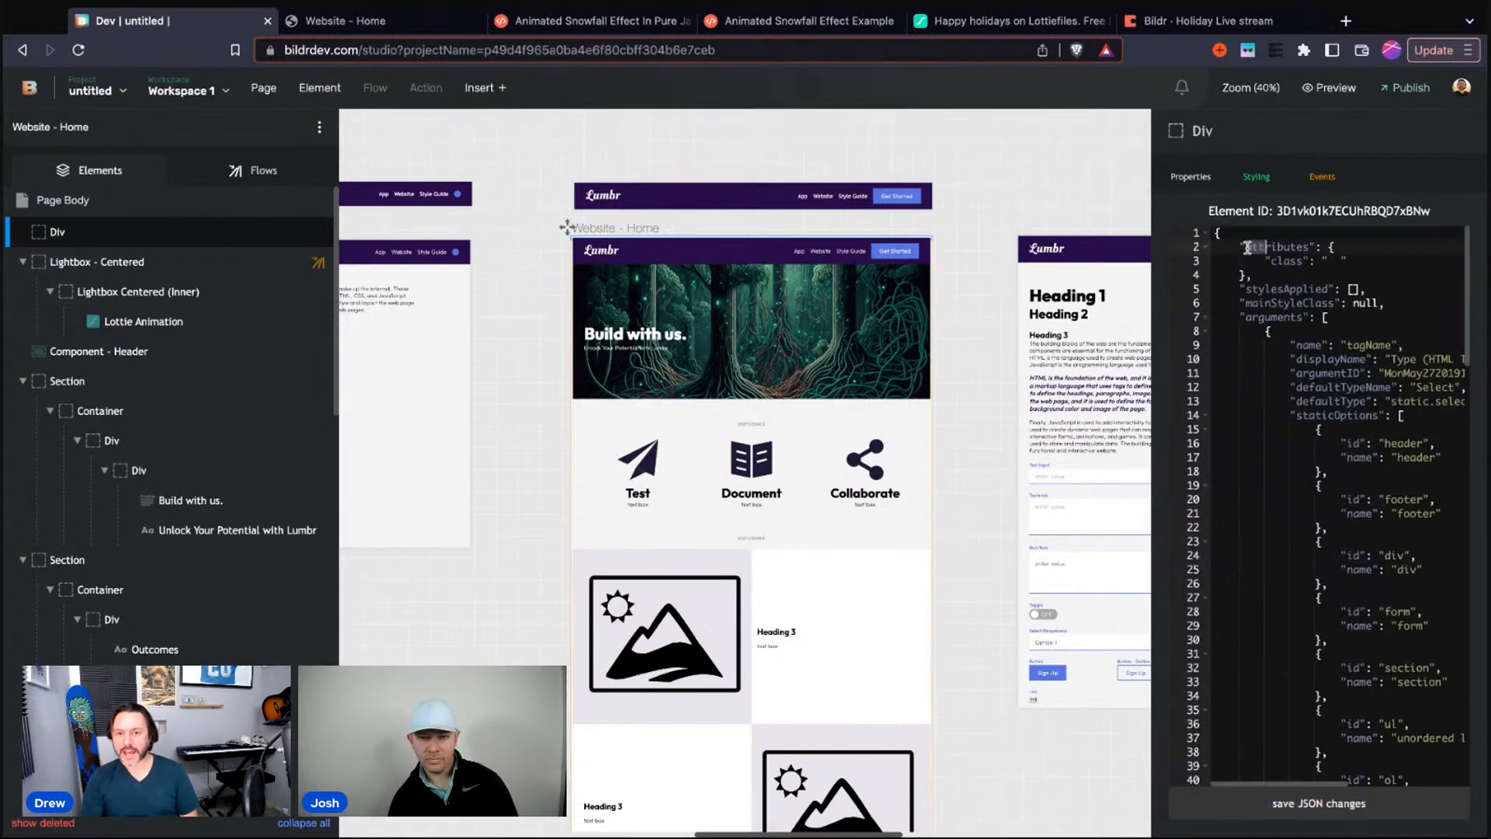
{"action": "left_click", "coordinate": [1355, 260]}
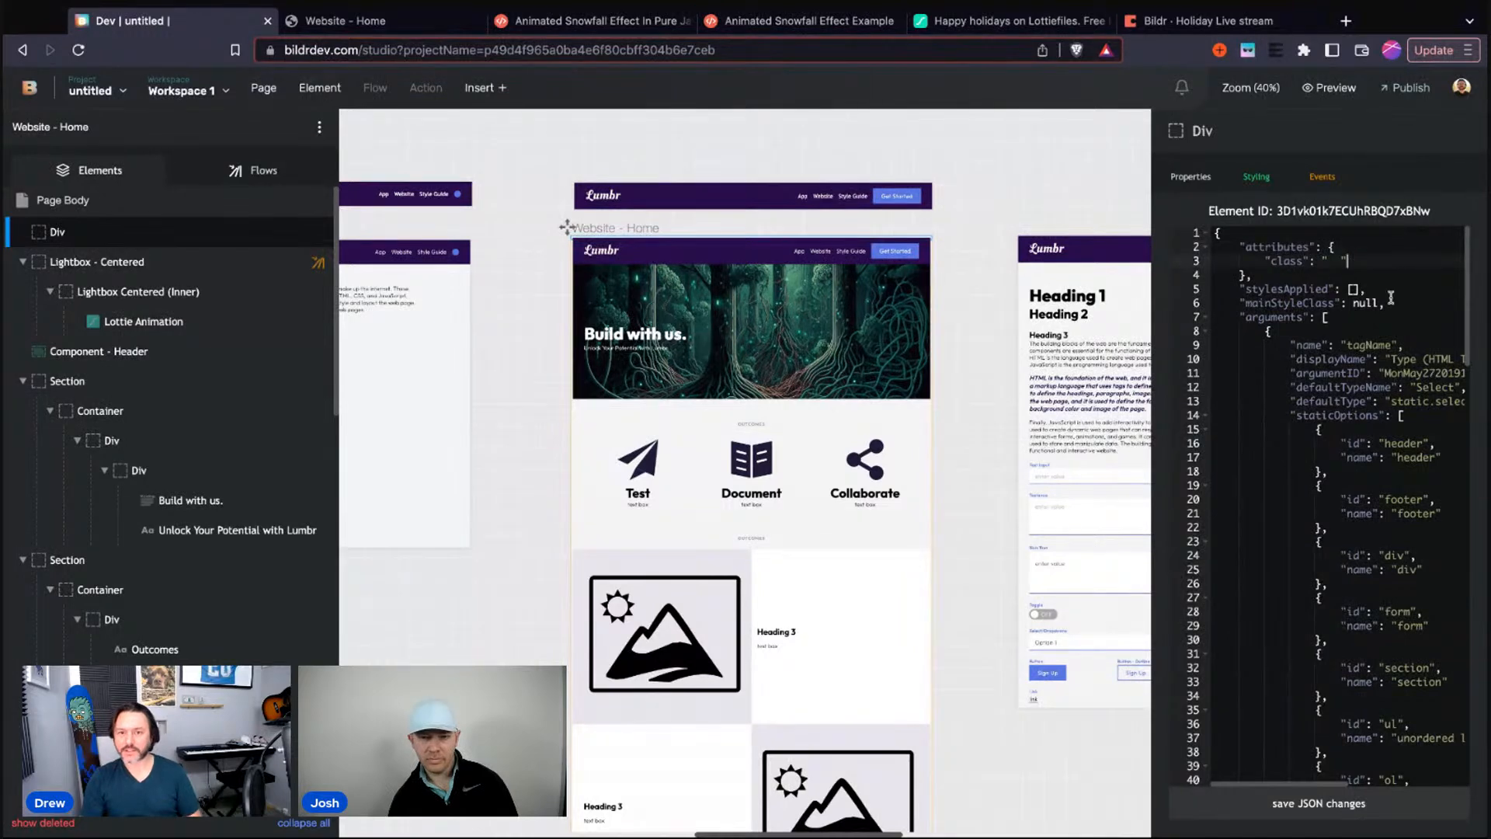
{"action": "type", "text": ","}
{"action": "key", "text": "Return"}
{"action": "type", "text": "\"id"}
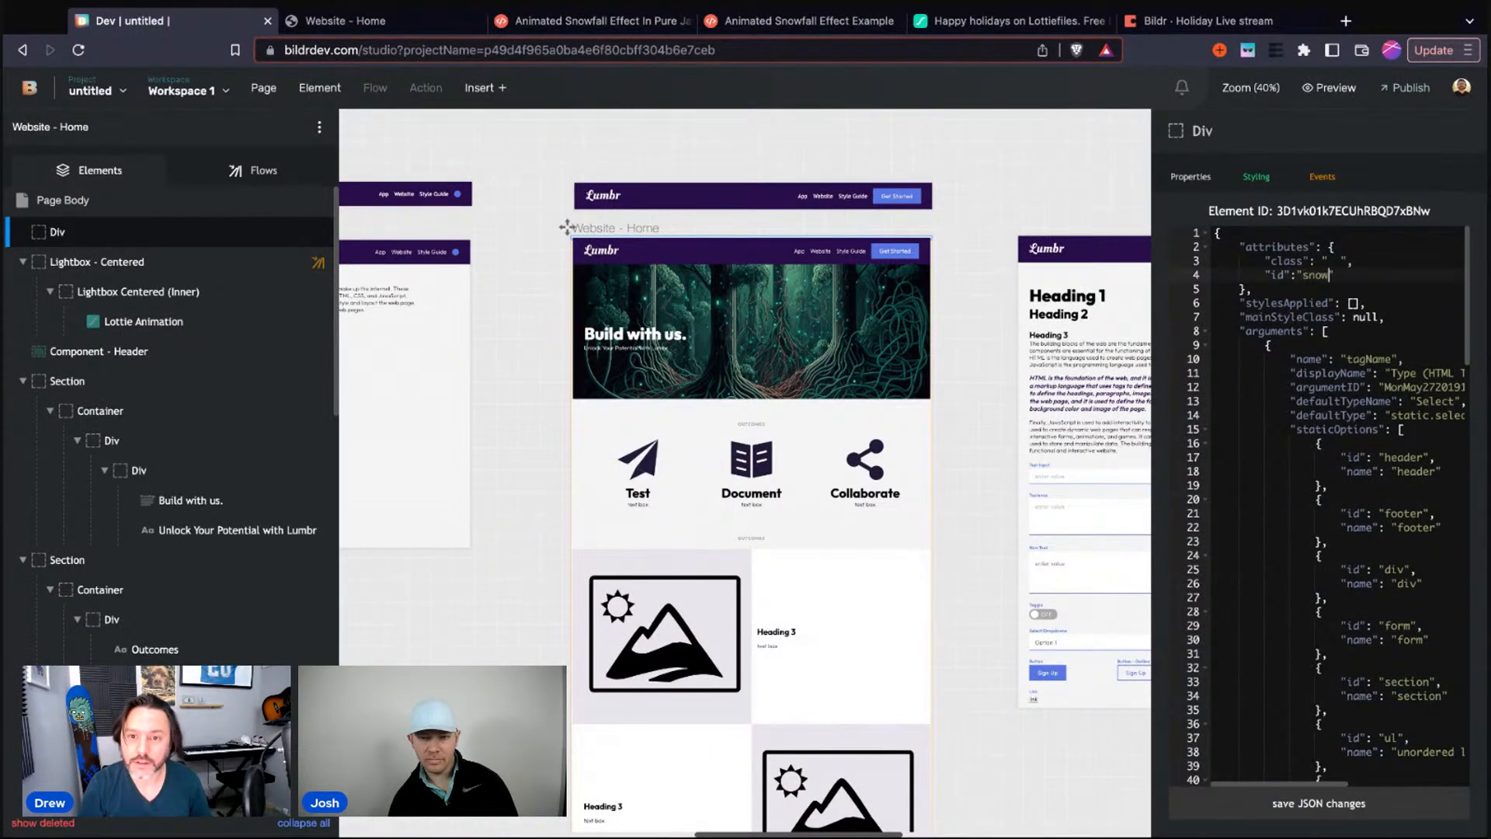
{"action": "type", "text": "\":\"snow"}
{"action": "left_click", "coordinate": [548, 22]}
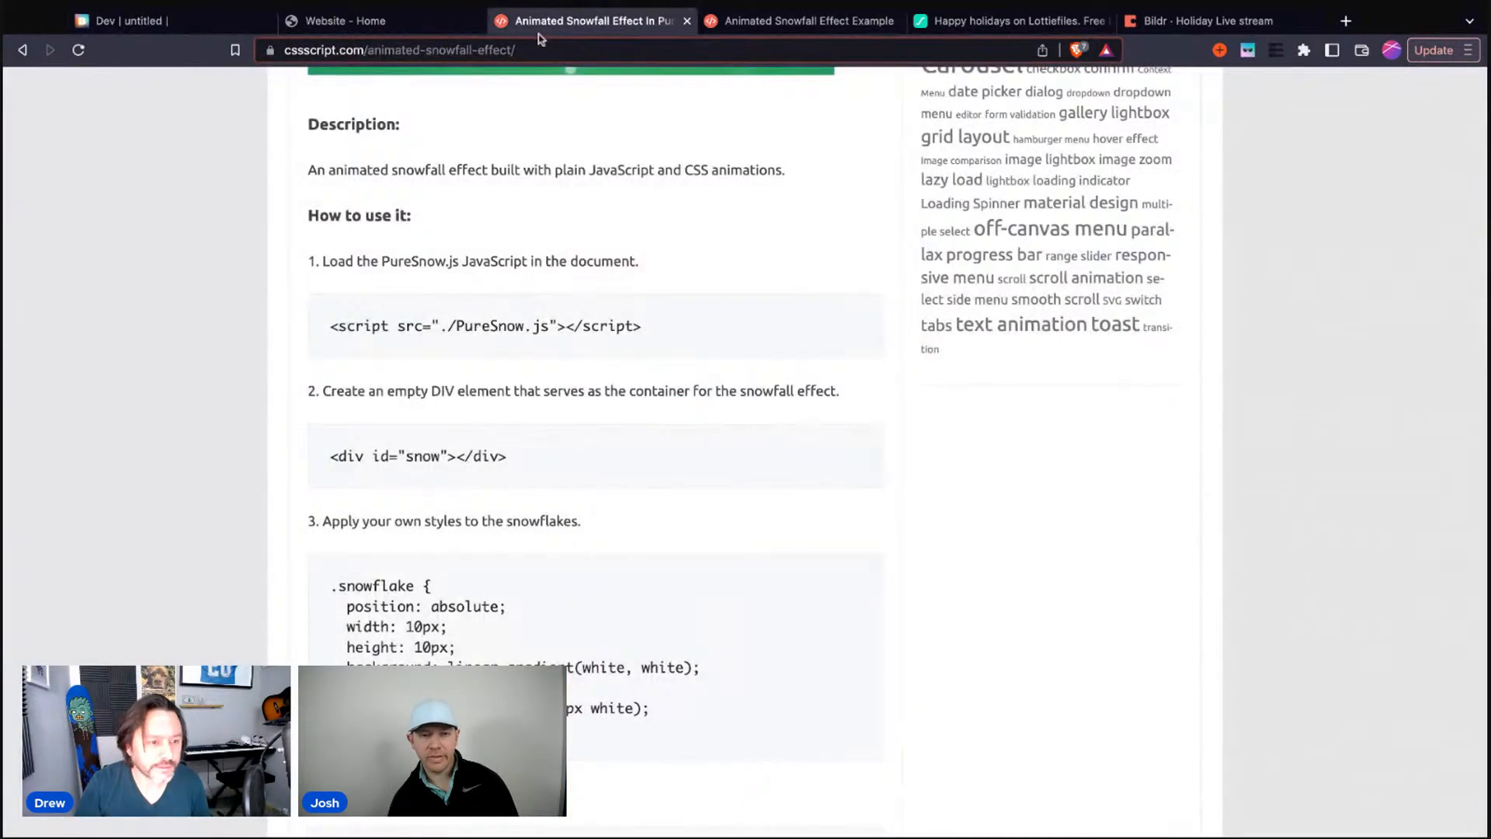
{"action": "left_click", "coordinate": [241, 26]}
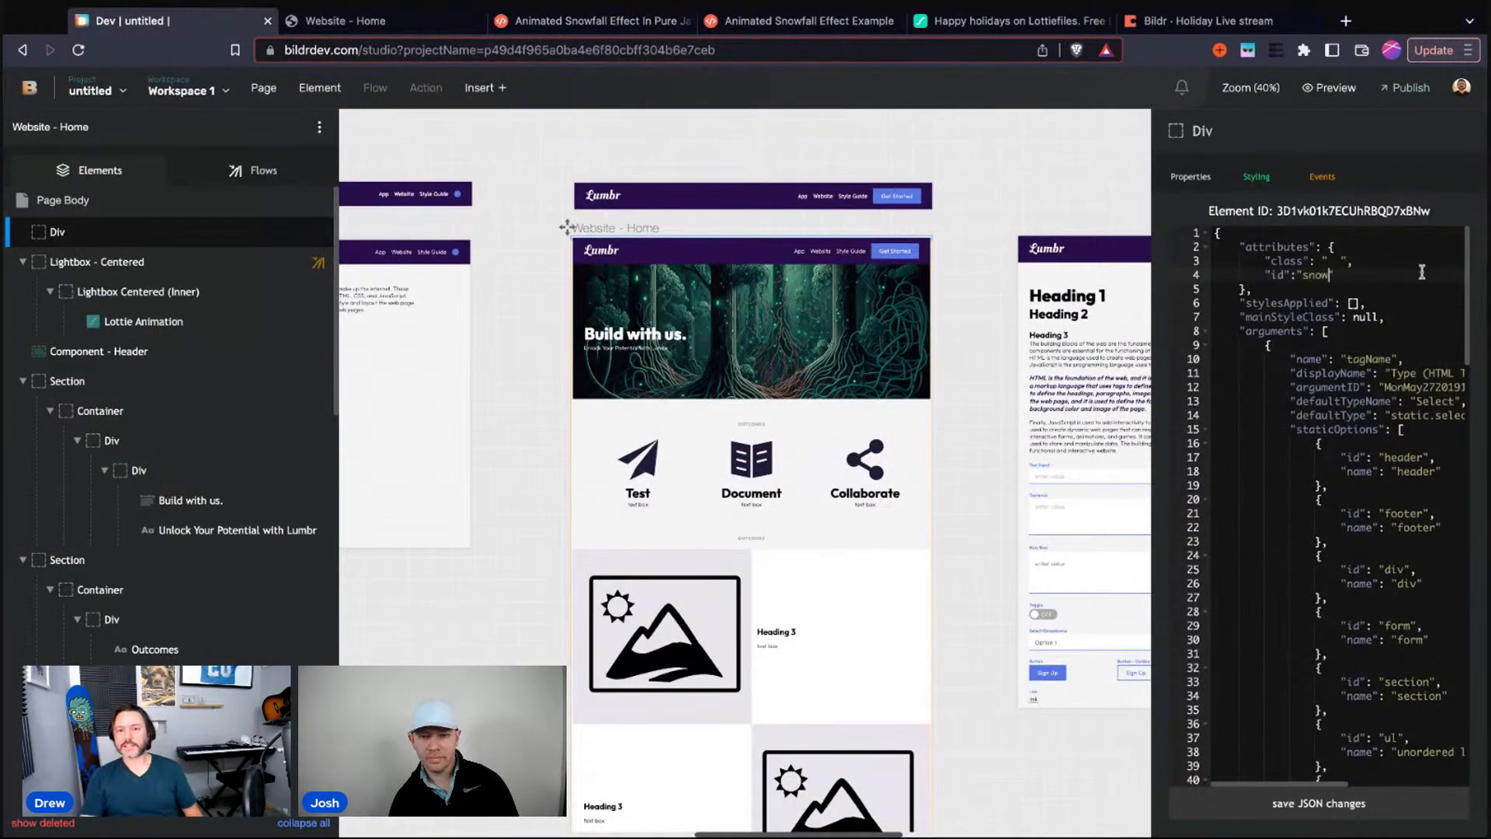
{"action": "left_click", "coordinate": [1325, 814]}
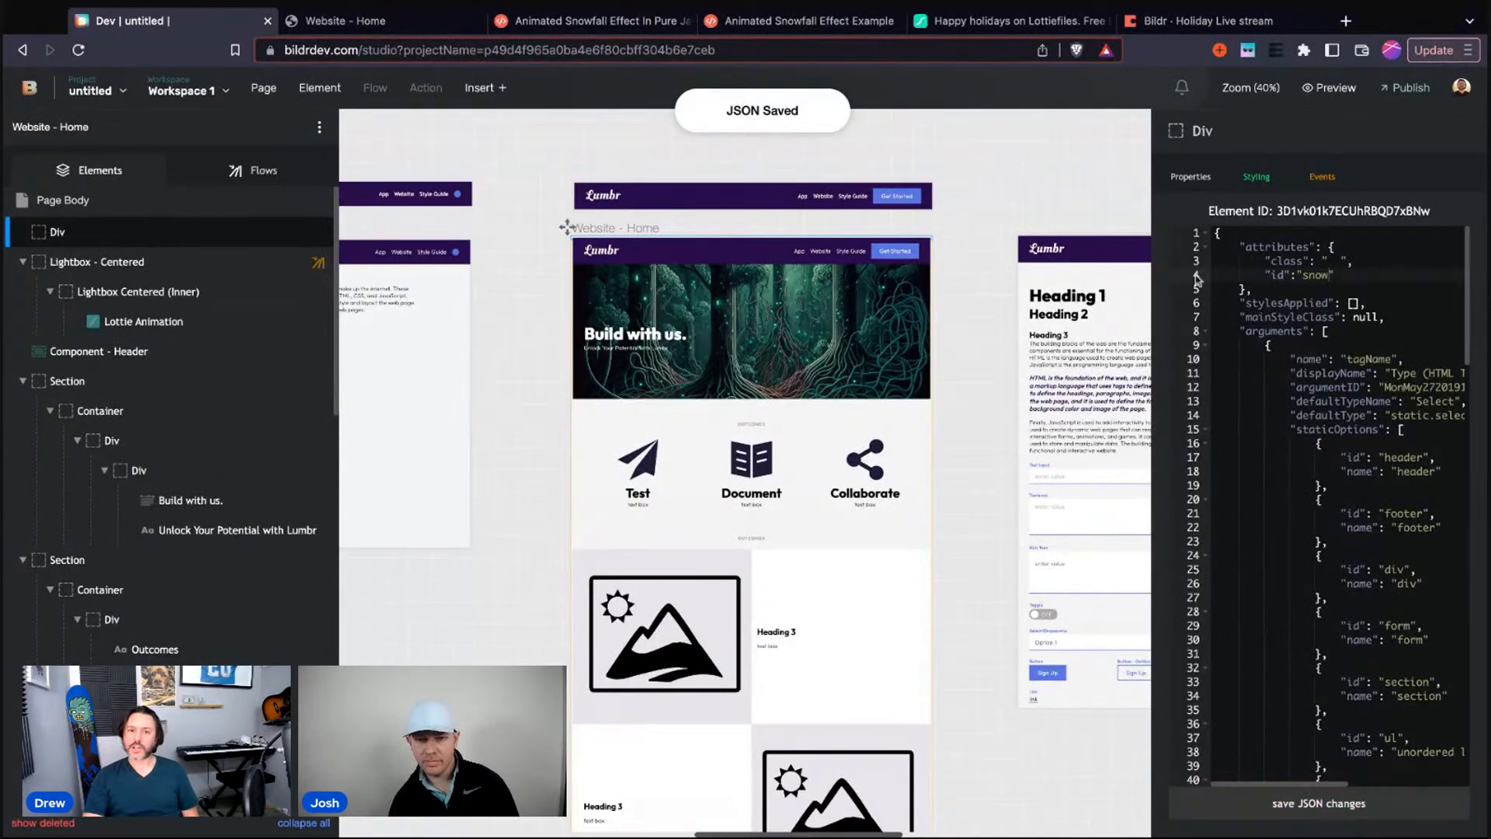
{"action": "left_click", "coordinate": [1193, 177]}
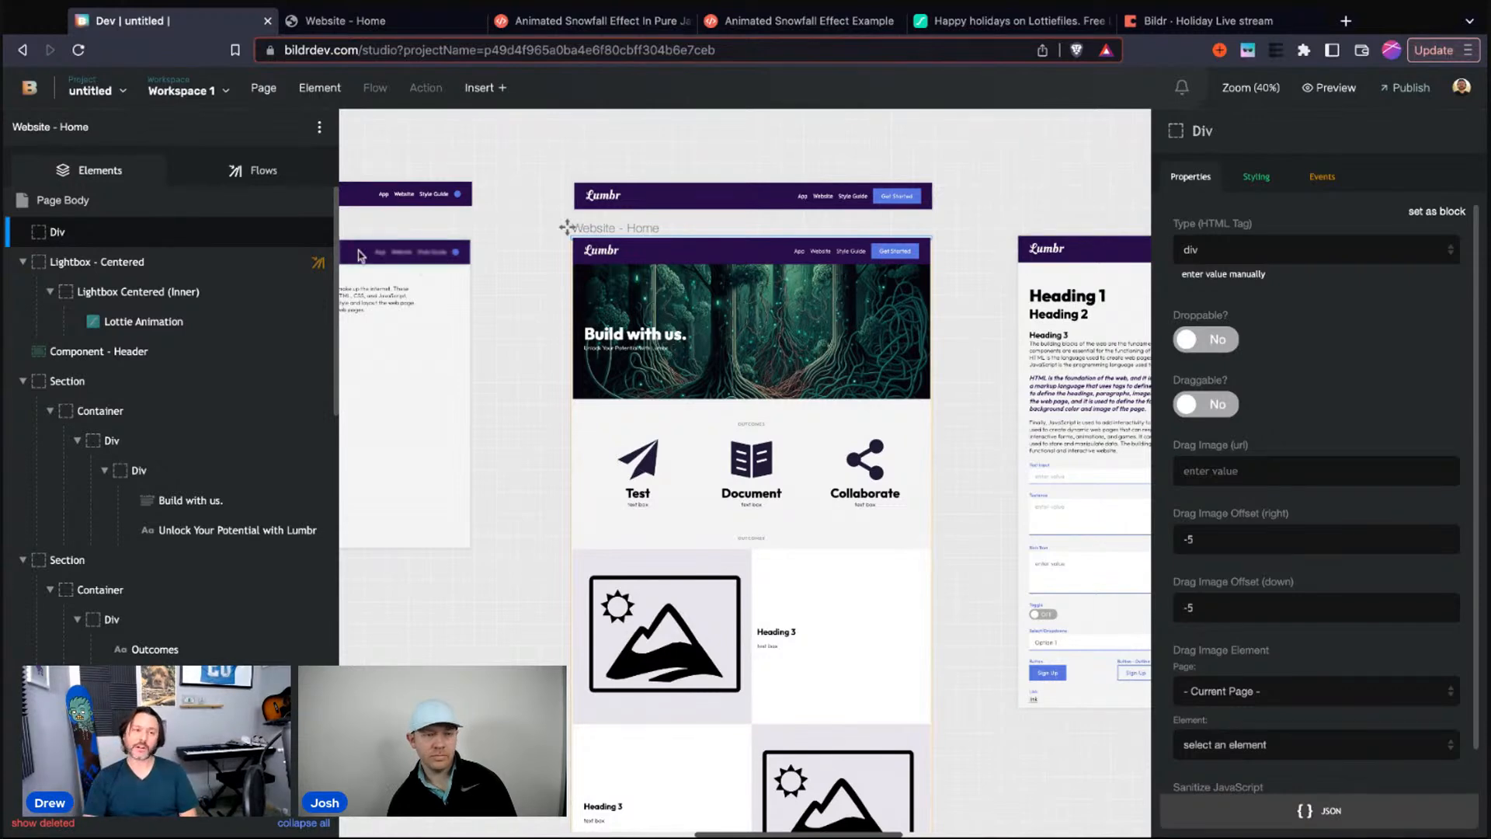
Add a position property to the snow Div's inline styling
{"action": "left_click", "coordinate": [1249, 180]}
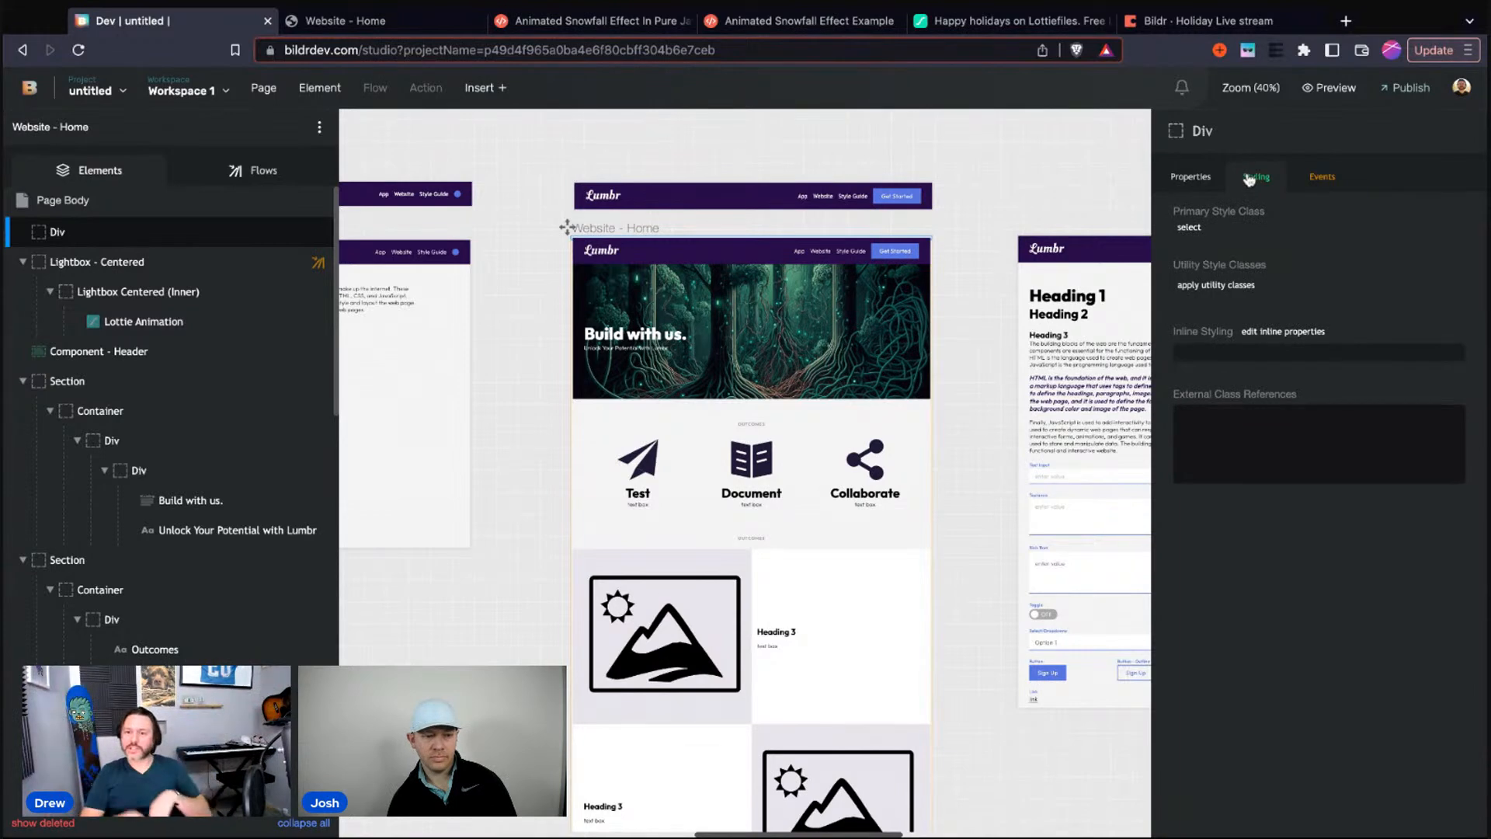
{"action": "left_click", "coordinate": [1283, 332]}
{"action": "left_click", "coordinate": [1411, 267]}
{"action": "type", "text": "pos"}
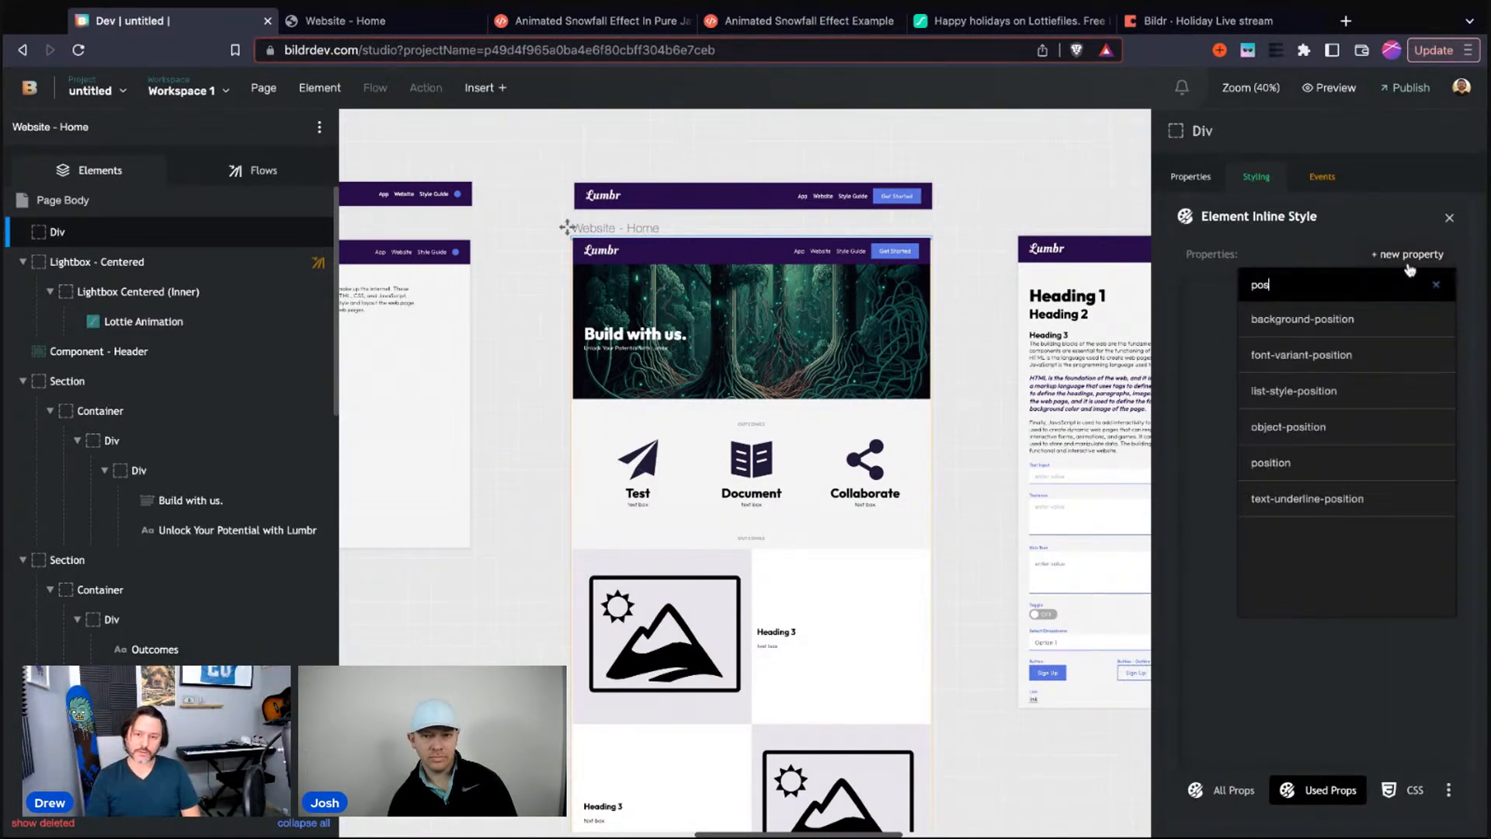
{"action": "left_click", "coordinate": [1293, 463]}
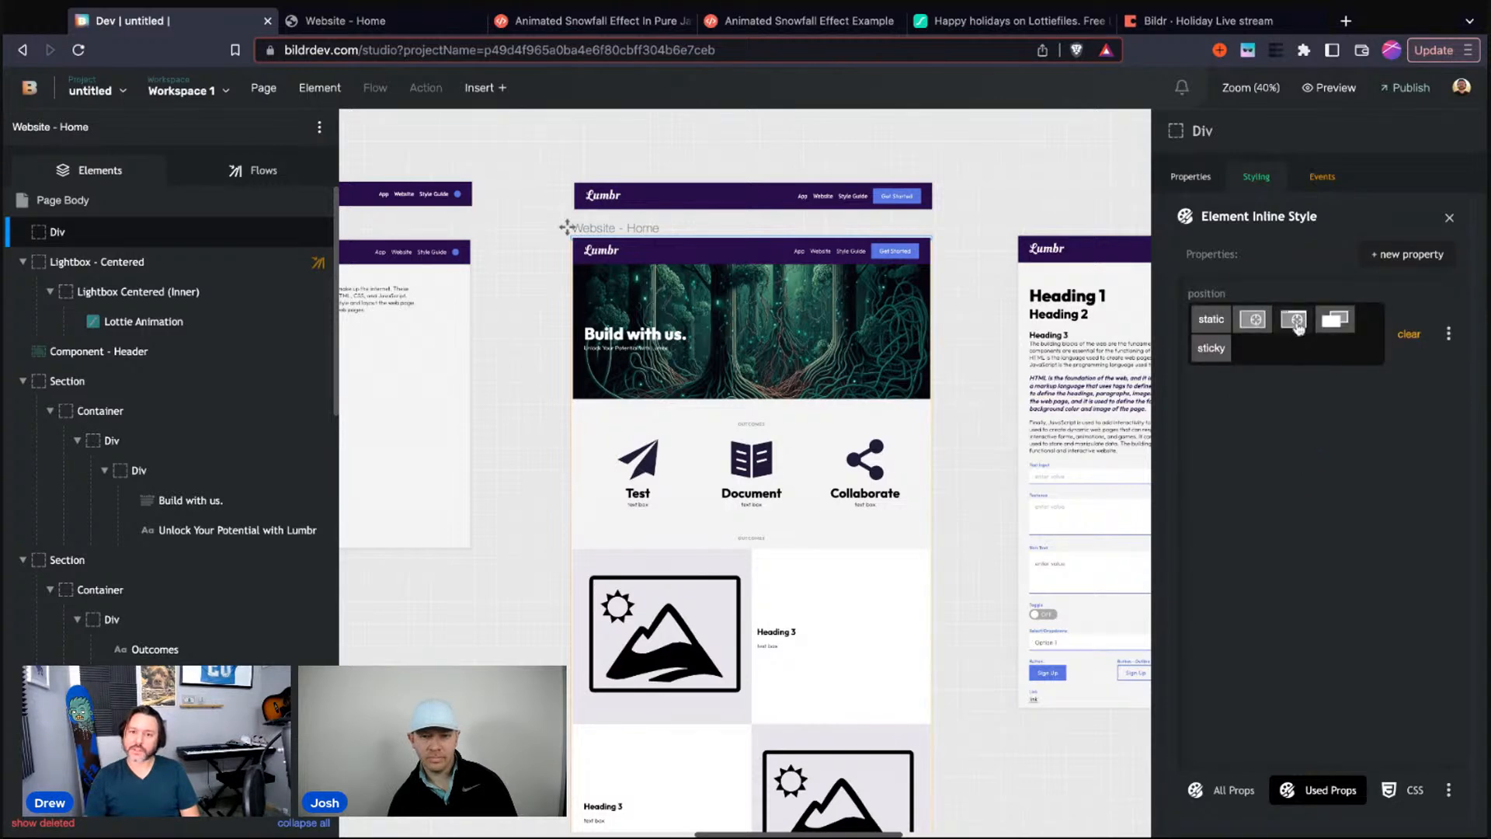
Add width and height properties to the snow Div's inline style and set both to 100%
{"action": "left_click", "coordinate": [1404, 258]}
{"action": "type", "text": "width"}
{"action": "key", "text": "Return"}
{"action": "left_click", "coordinate": [1404, 258]}
{"action": "type", "text": "hei"}
{"action": "key", "text": "Return"}
{"action": "left_click", "coordinate": [1215, 420]}
{"action": "type", "text": "100"}
{"action": "left_click", "coordinate": [1360, 423]}
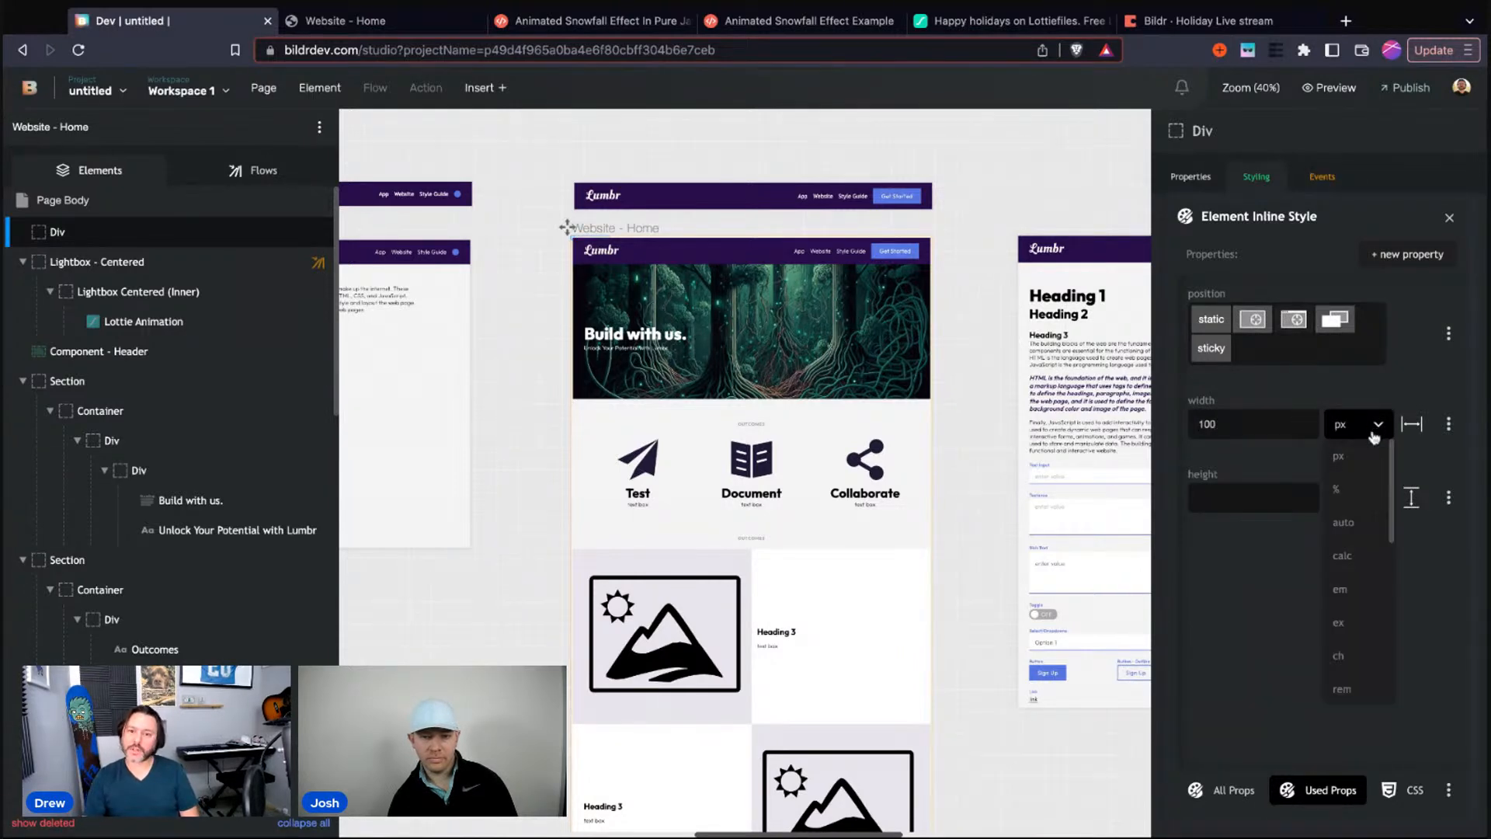
{"action": "left_click", "coordinate": [1356, 531]}
{"action": "left_click", "coordinate": [1226, 494]}
{"action": "type", "text": "100"}
{"action": "left_click", "coordinate": [1359, 497]}
{"action": "left_click", "coordinate": [1336, 563]}
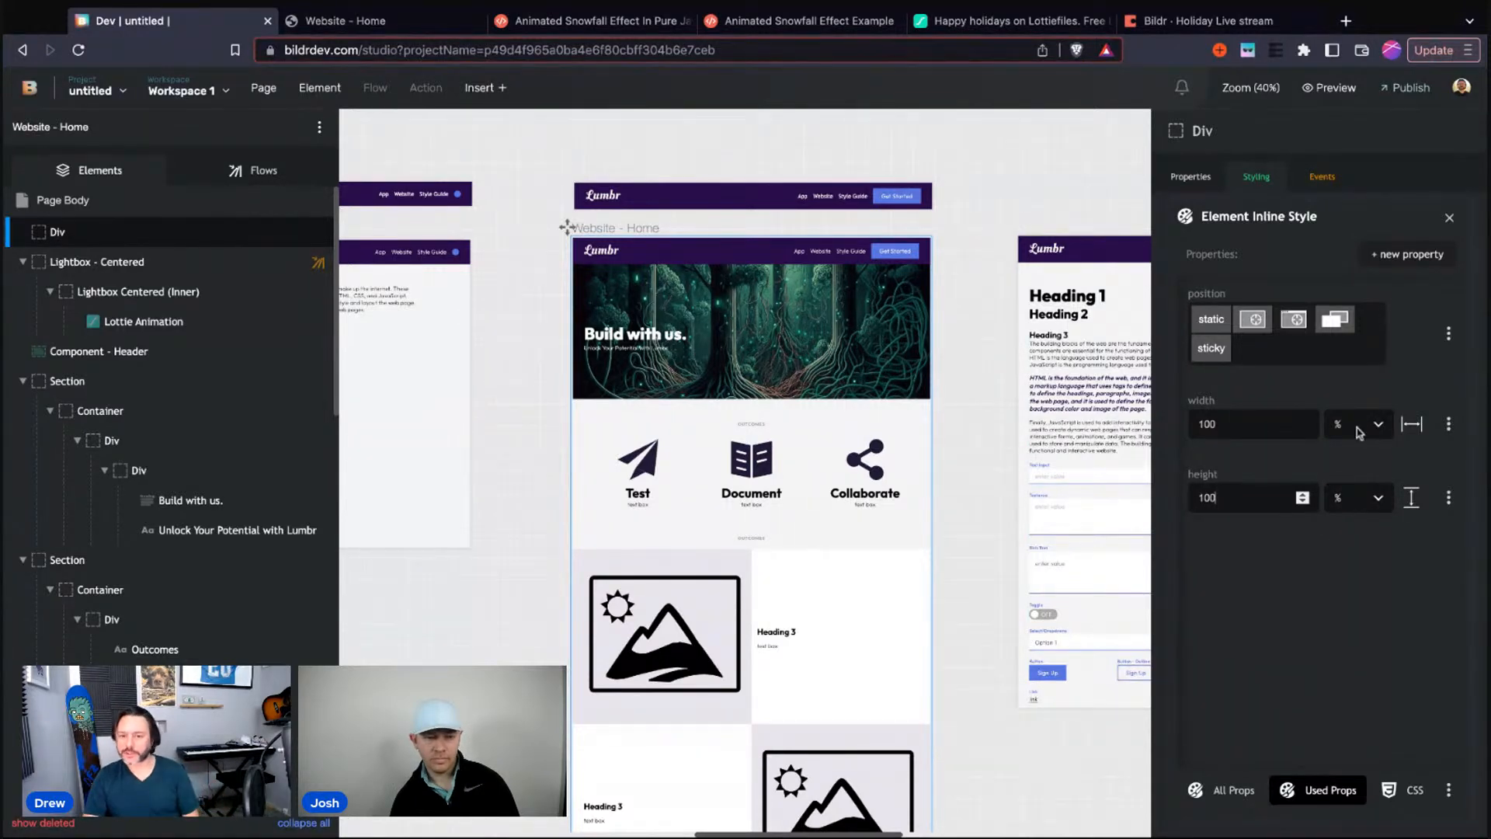
Add top and left properties to the snow Div's inline style and set both to 0 px
{"action": "left_click", "coordinate": [1394, 256]}
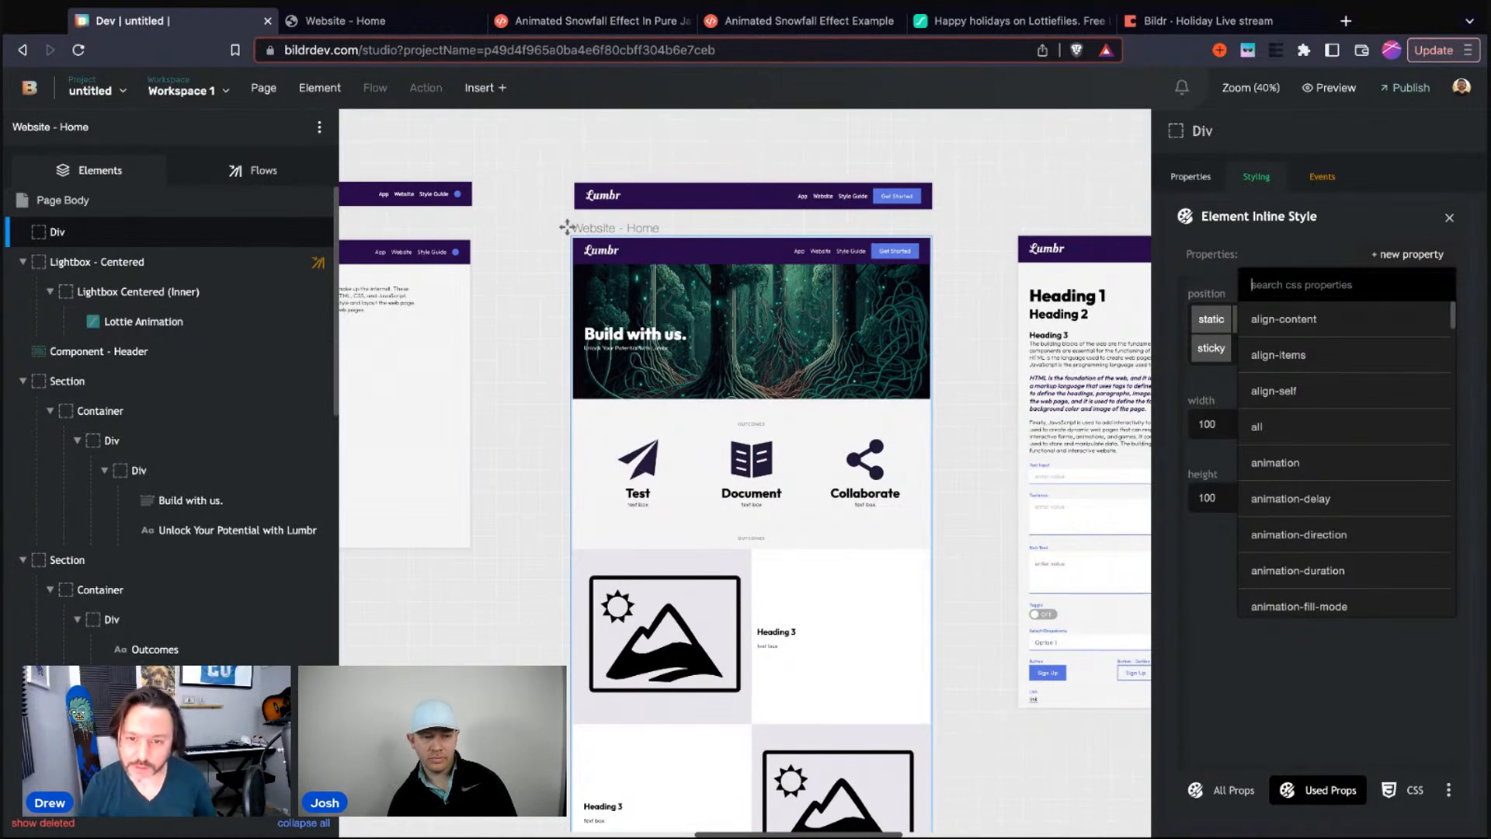
{"action": "type", "text": "top"}
{"action": "key", "text": "Return"}
{"action": "left_click", "coordinate": [1406, 255]}
{"action": "type", "text": "left"}
{"action": "key", "text": "Return"}
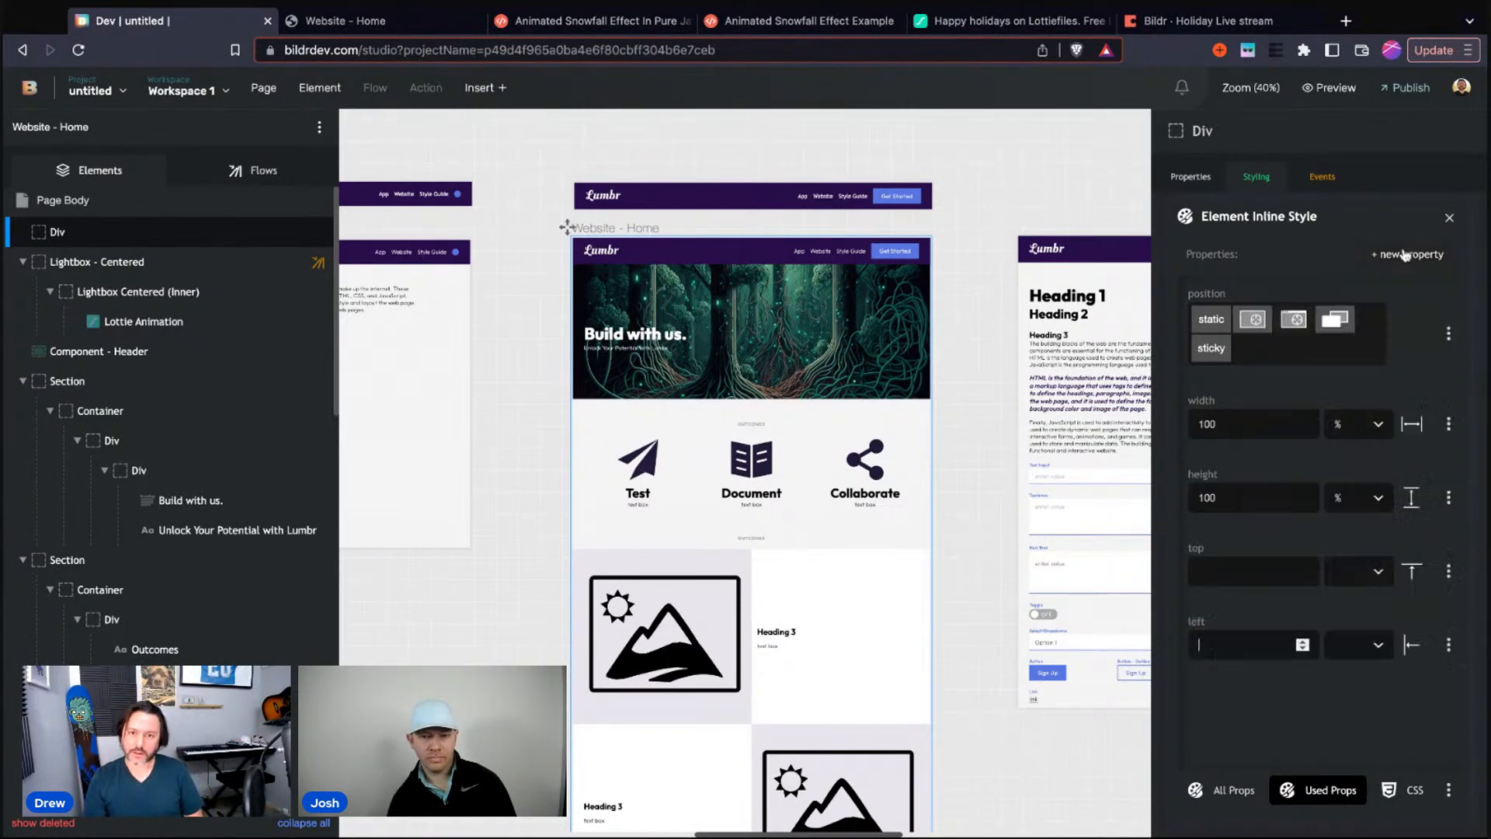
{"action": "left_click", "coordinate": [1216, 574]}
{"action": "type", "text": "0"}
{"action": "left_click", "coordinate": [1212, 645]}
{"action": "type", "text": "0"}
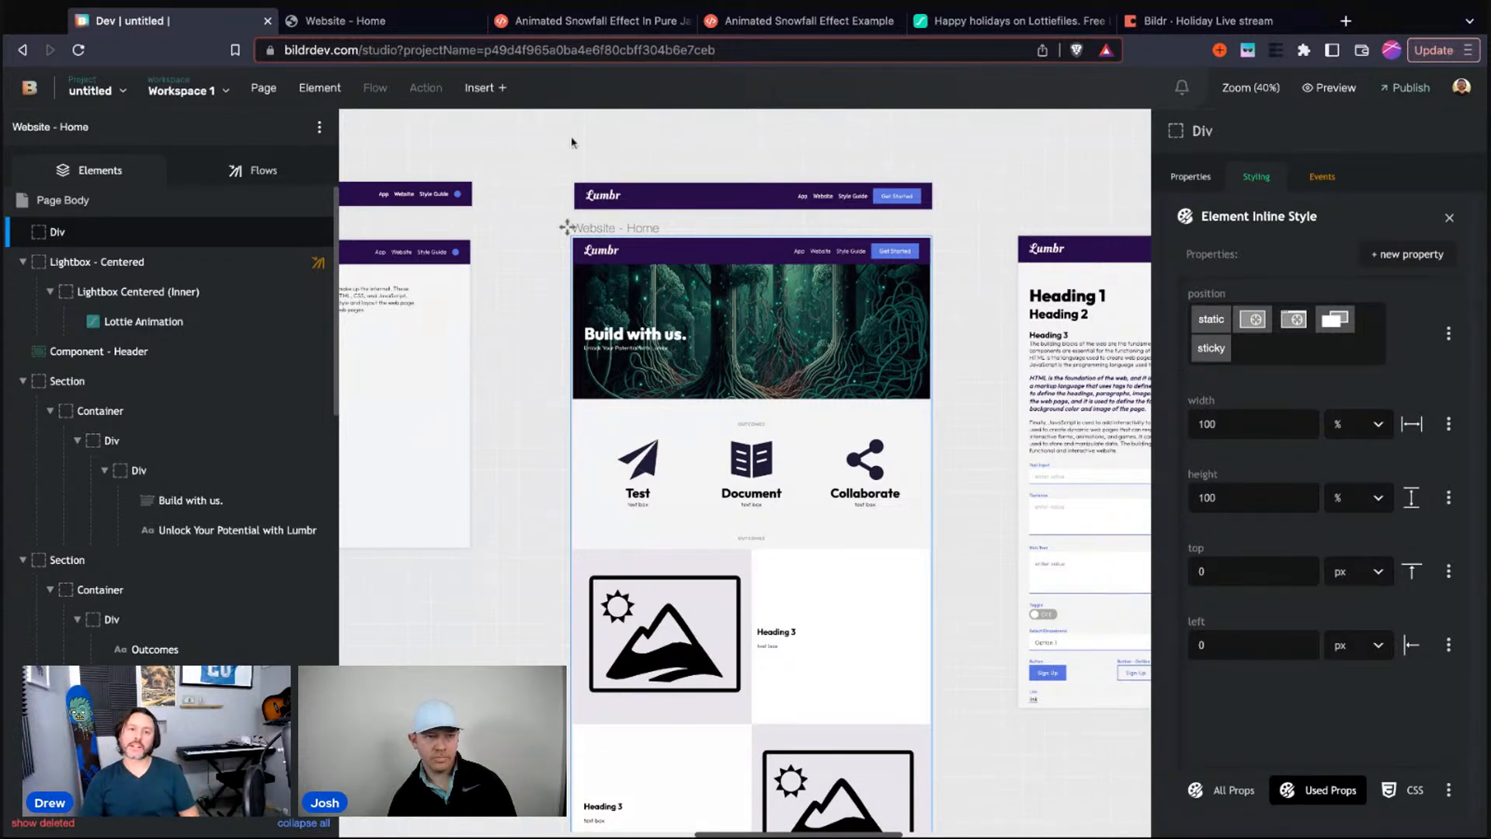
Review the snow container markup in the snowfall article and copy the complete .snowflake CSS rule
{"action": "left_click", "coordinate": [359, 23]}
{"action": "left_click", "coordinate": [591, 21]}
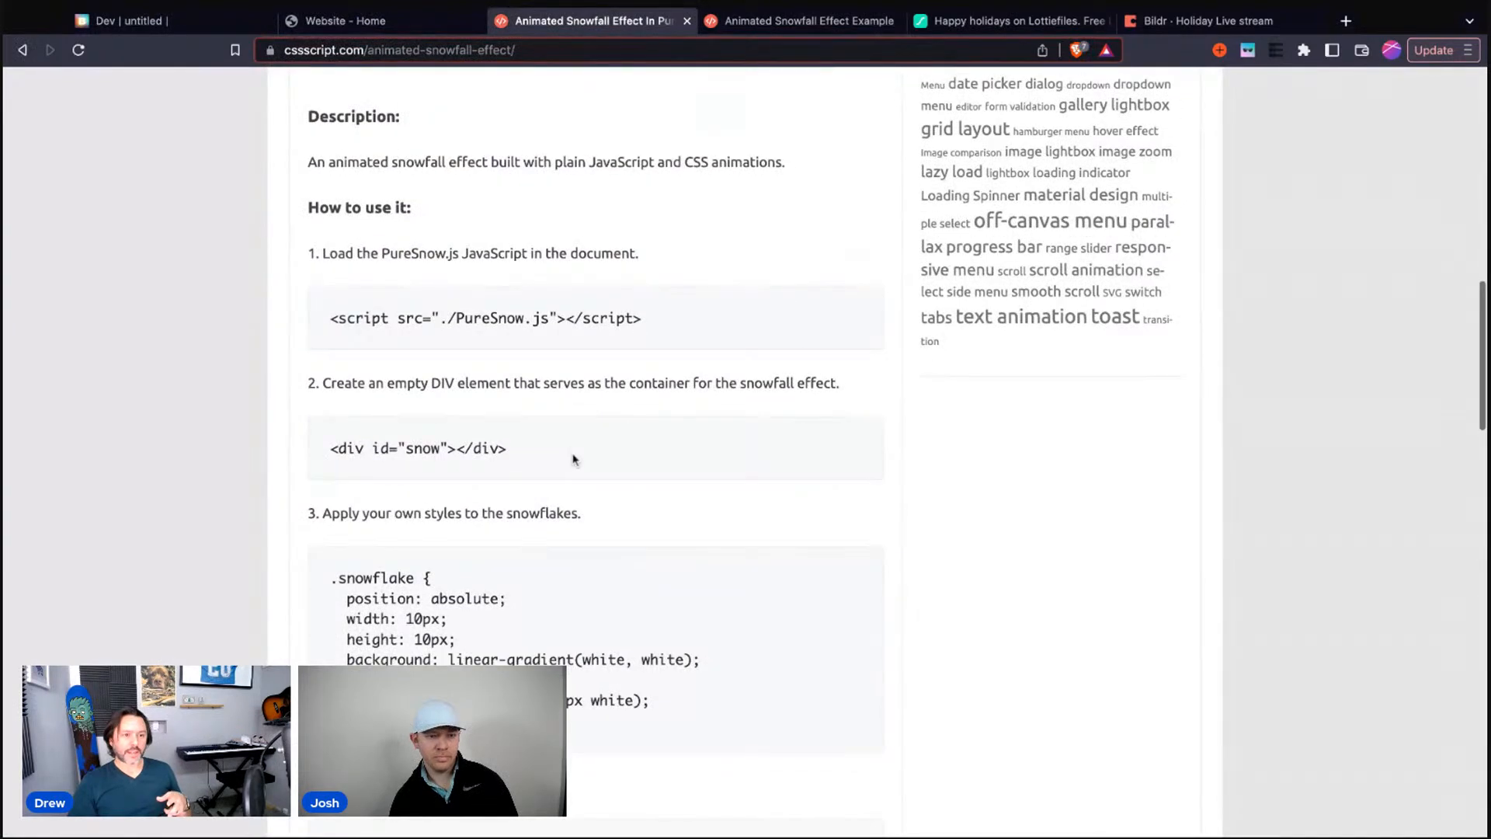
{"action": "scroll", "coordinate": [575, 460], "scroll_direction": "down", "scroll_amount": 3}
{"action": "left_click_drag", "start_coordinate": [331, 326], "coordinate": [340, 474]}
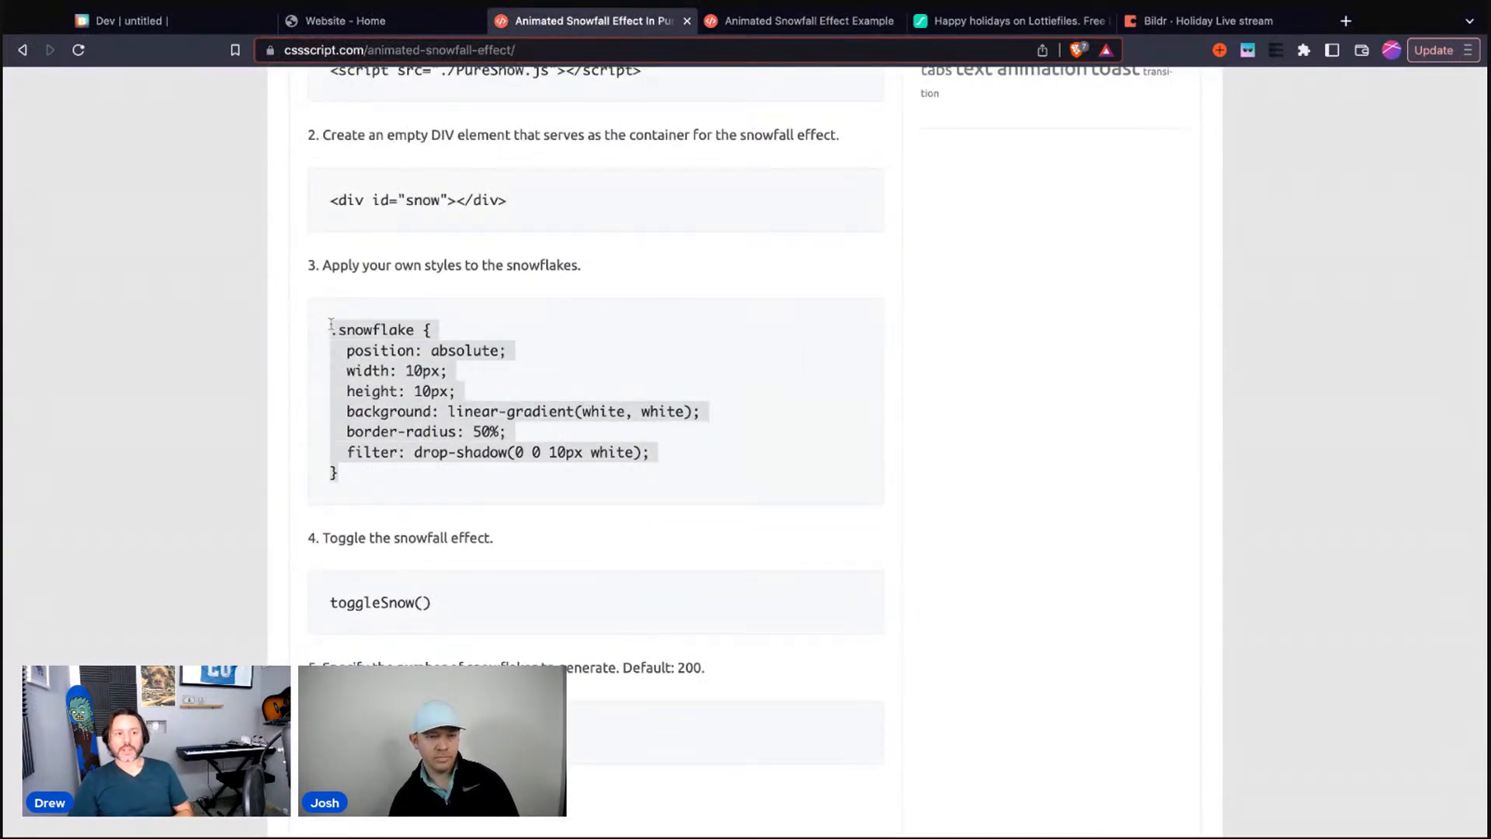
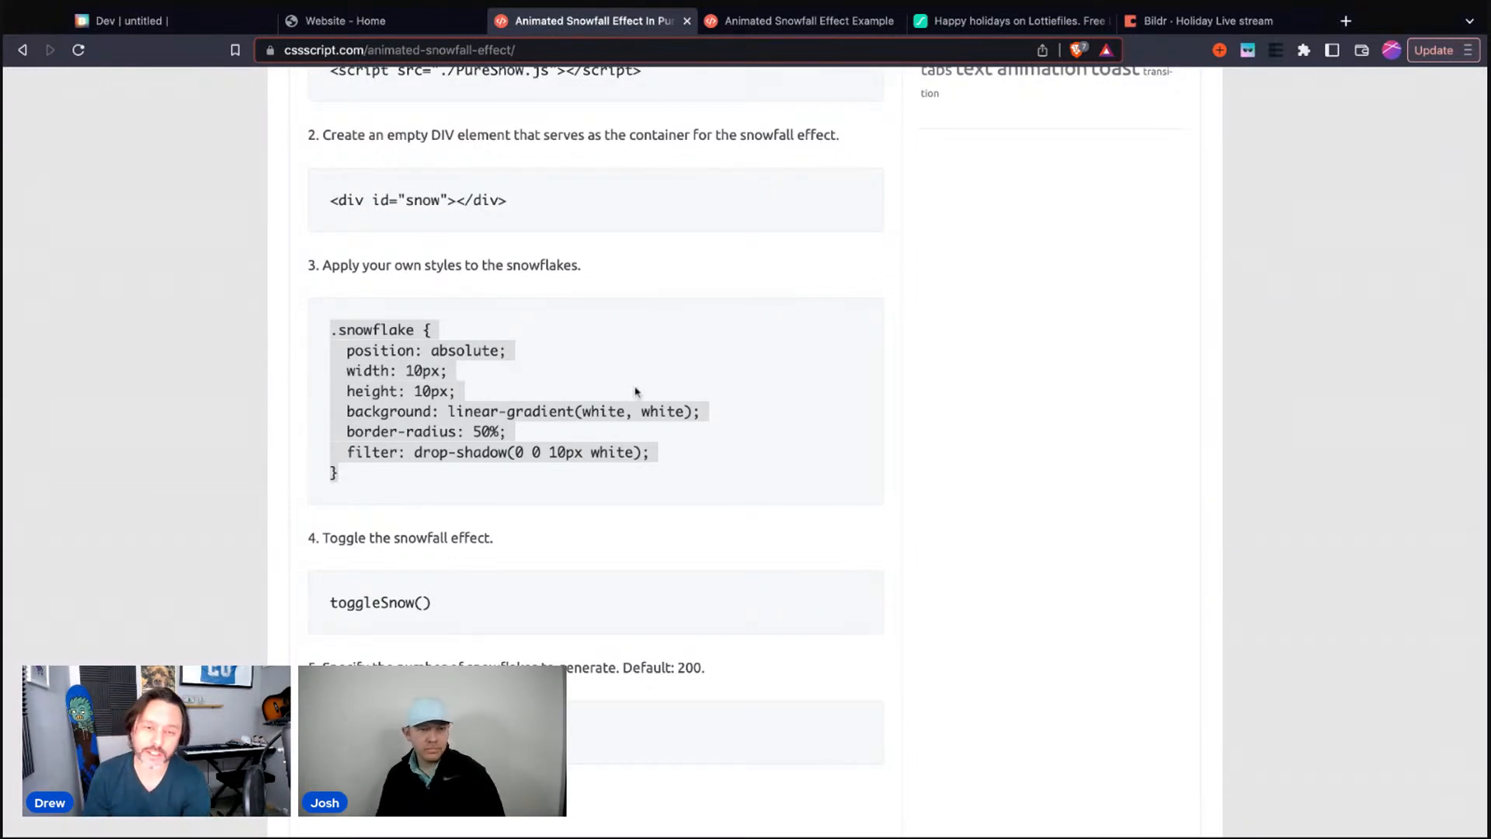
{"action": "left_click_drag", "start_coordinate": [424, 201], "coordinate": [332, 200]}
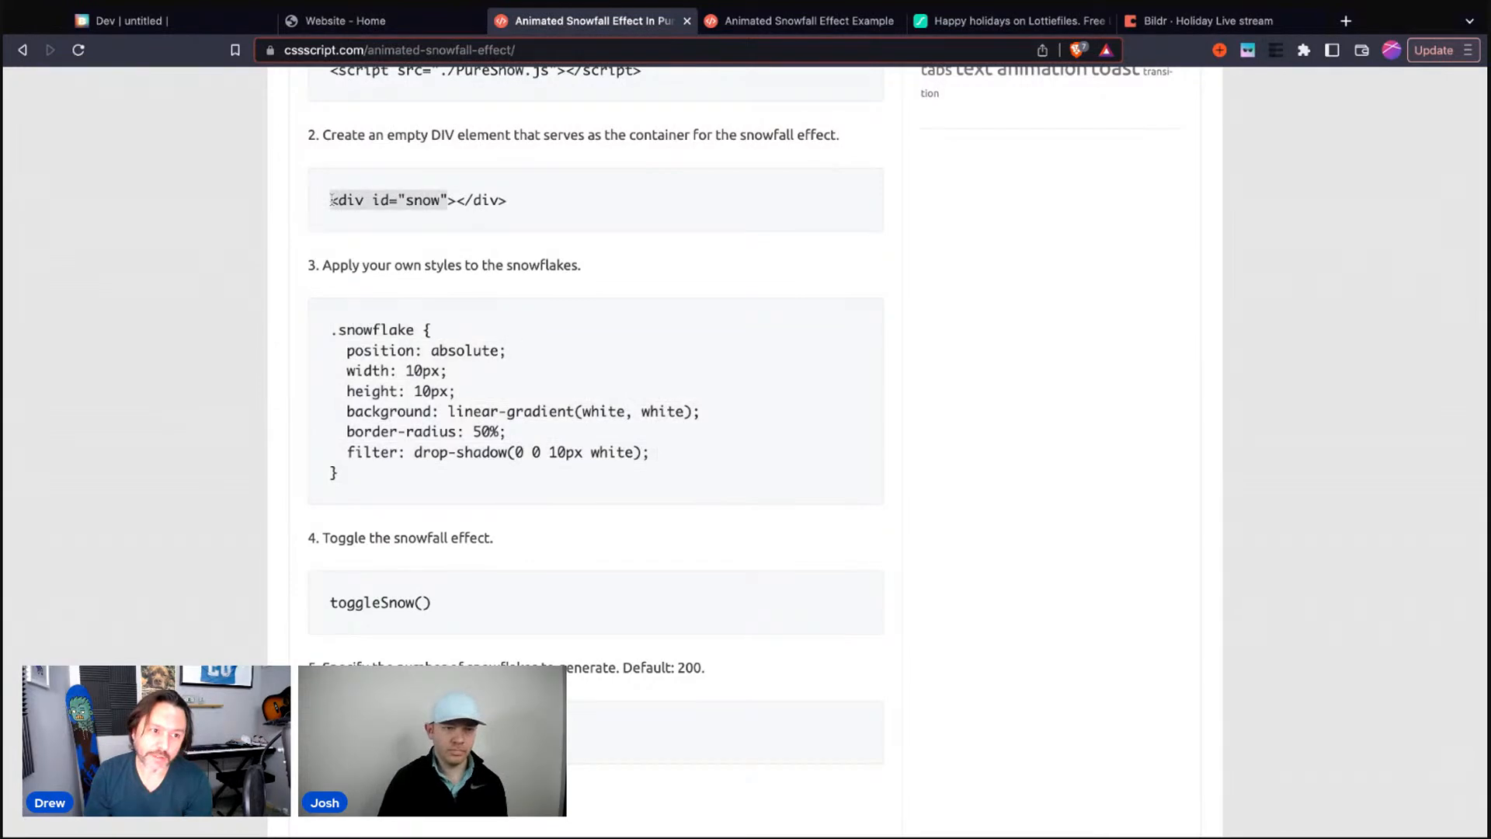
{"action": "triple_click", "coordinate": [332, 200]}
{"action": "left_click", "coordinate": [426, 203]}
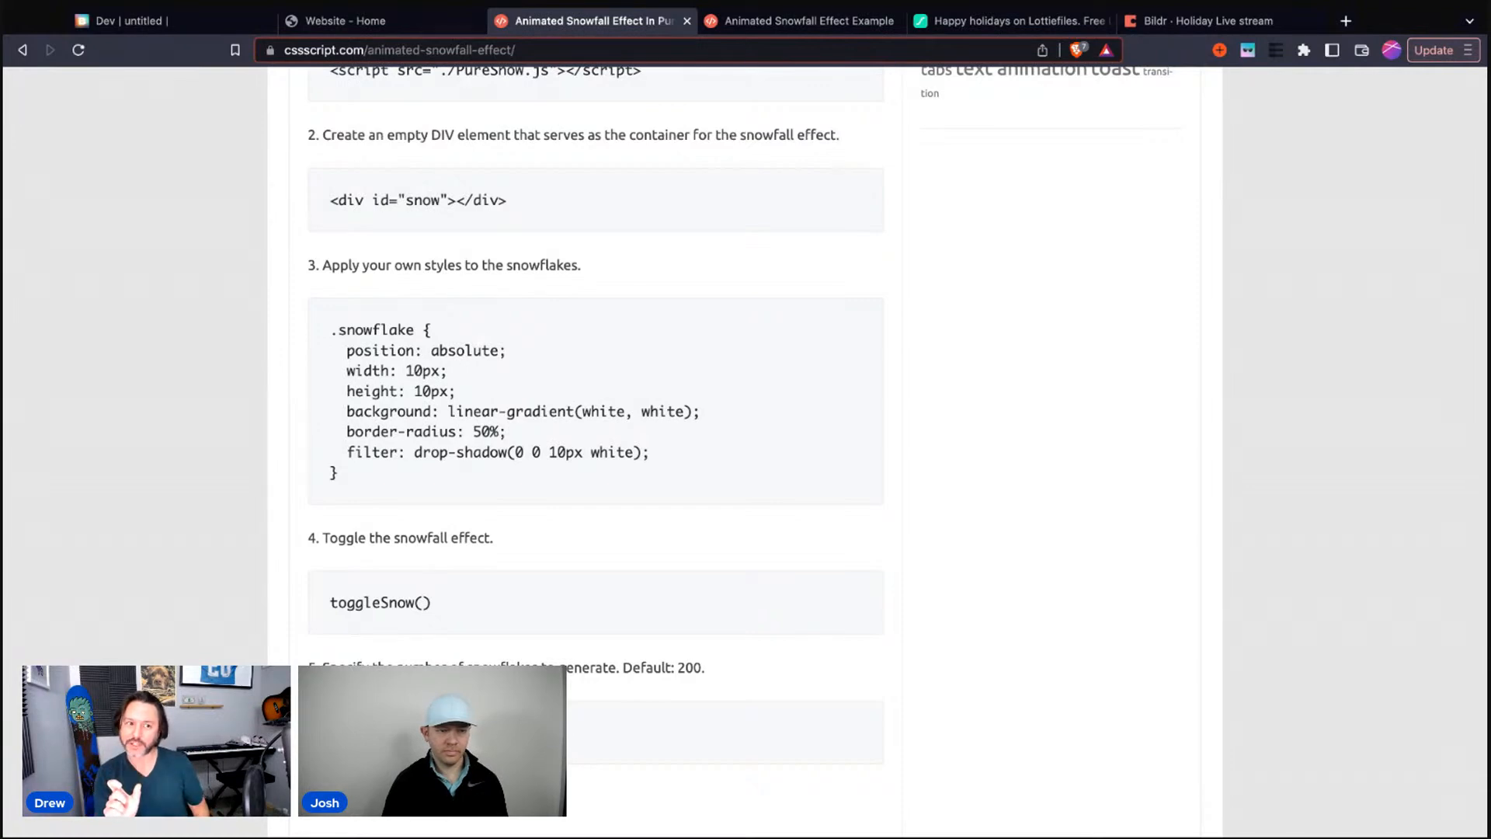
{"action": "triple_click", "coordinate": [365, 330]}
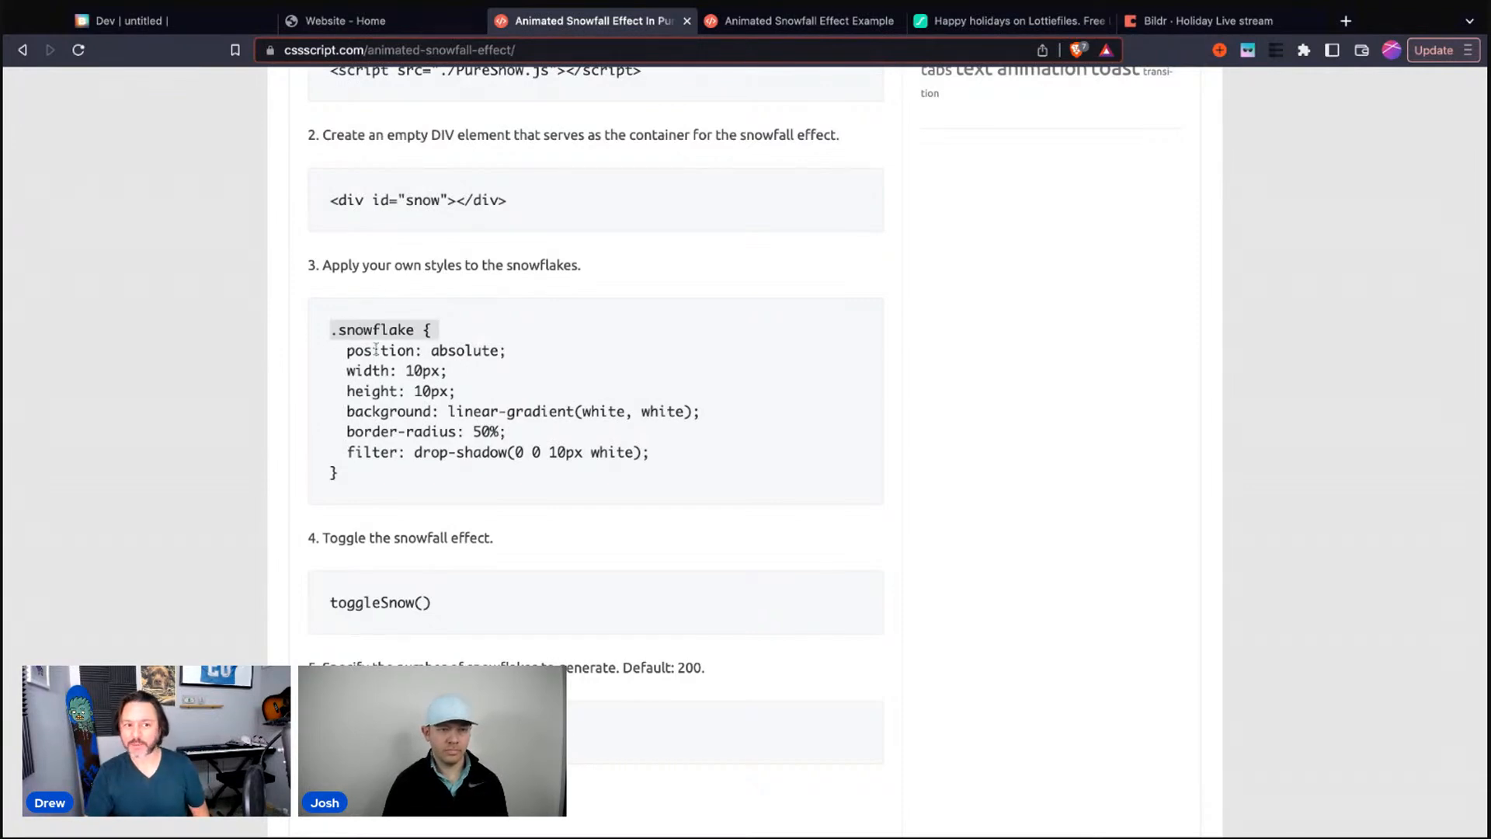
{"action": "left_click", "coordinate": [375, 334], "text": "shift"}
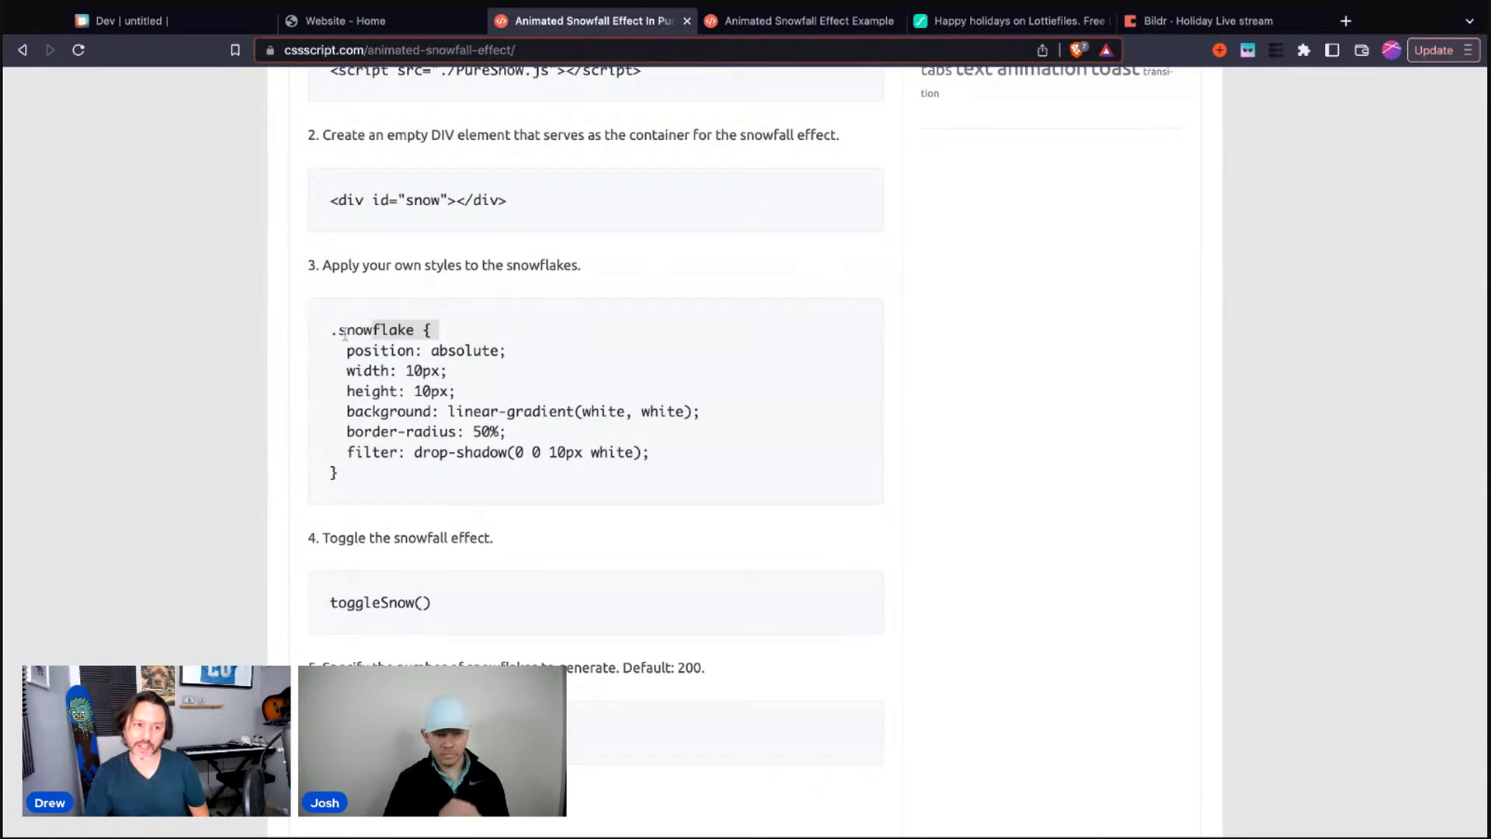
{"action": "left_click_drag", "start_coordinate": [332, 332], "coordinate": [414, 454]}
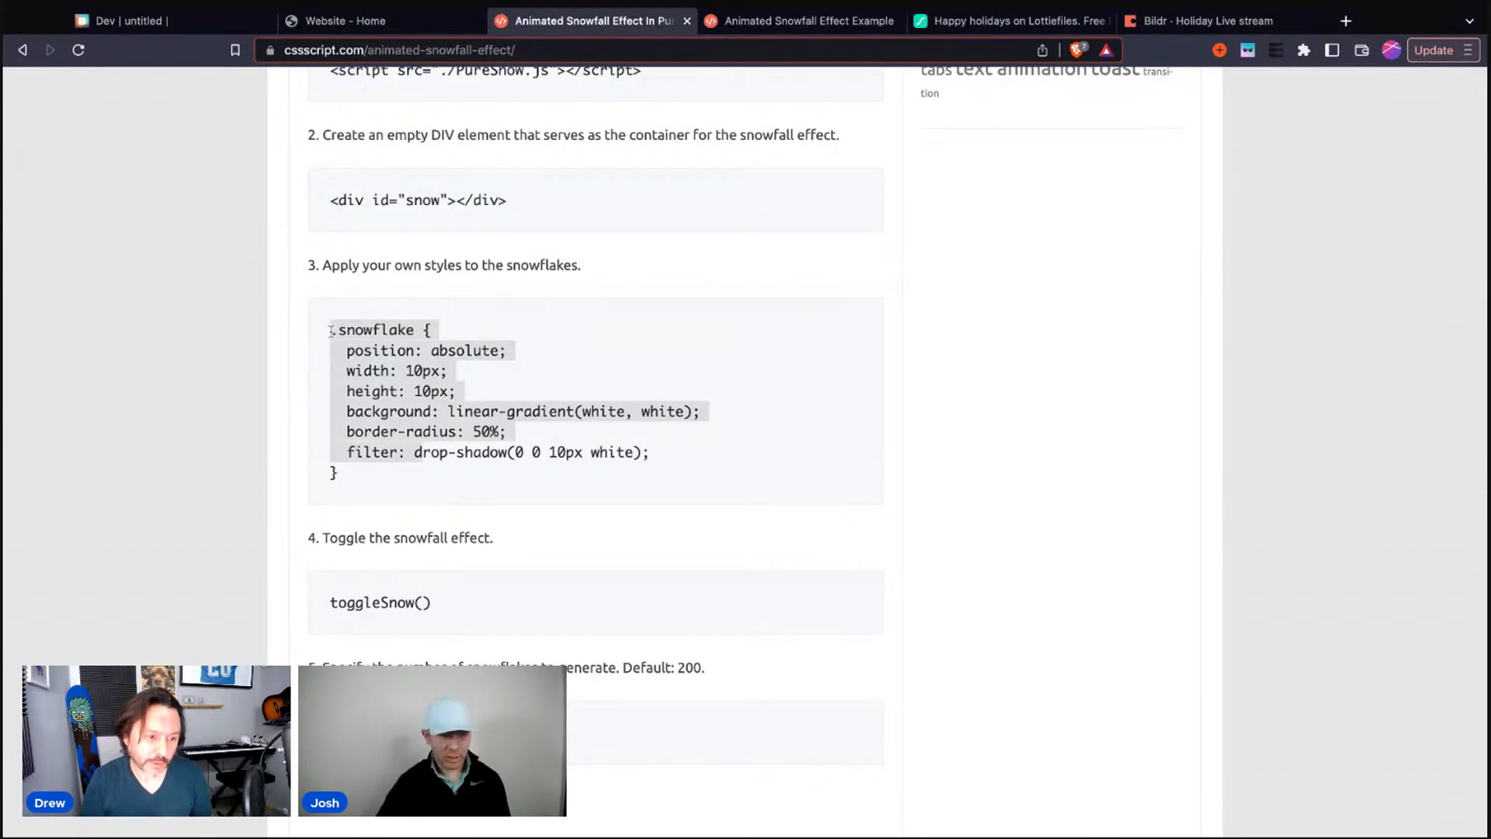
{"action": "left_click_drag", "start_coordinate": [331, 332], "coordinate": [347, 474]}
{"action": "key", "text": "ctrl+c"}
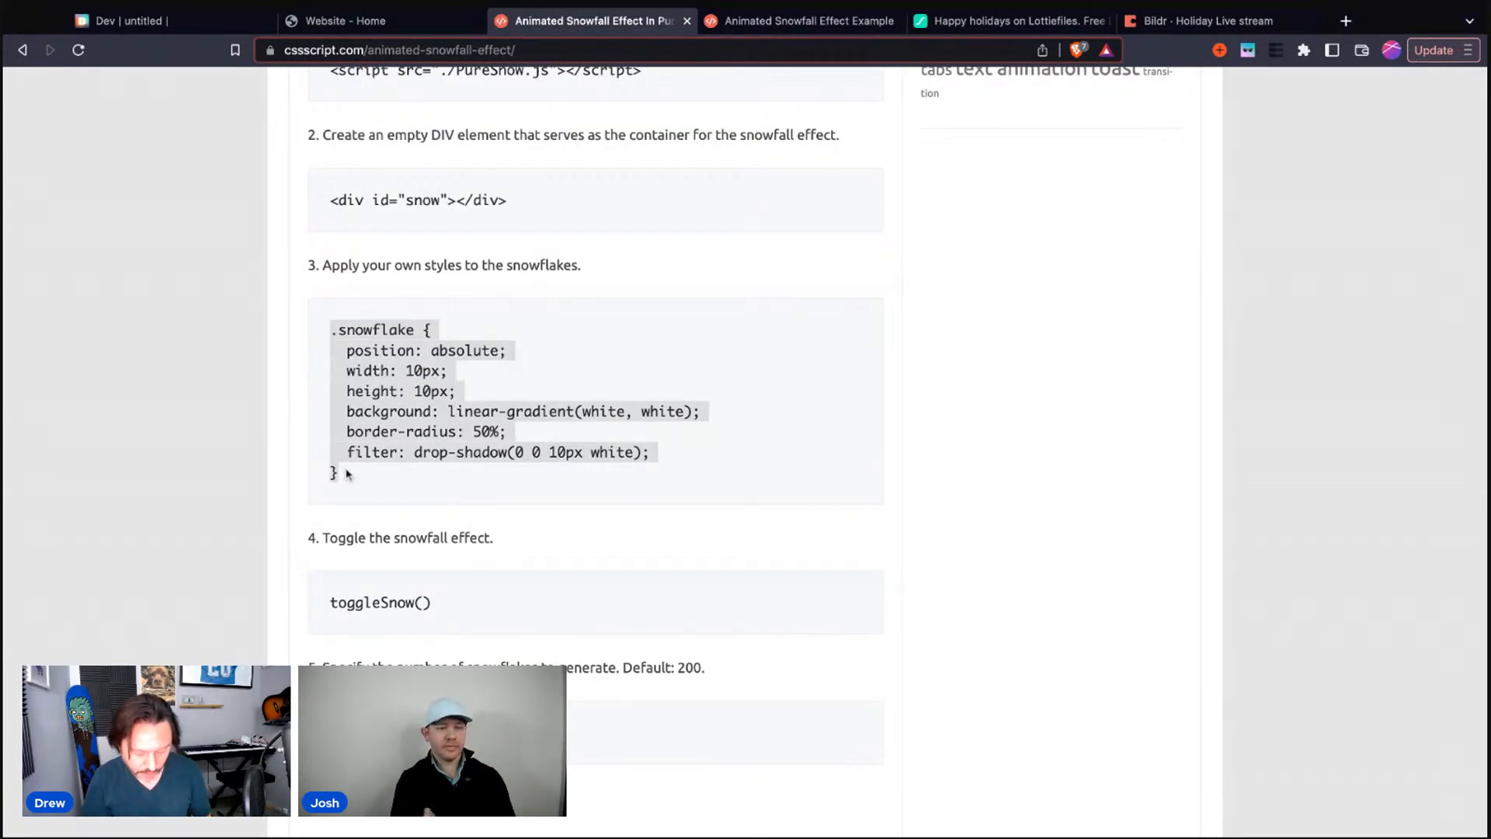
Return to the Bildr studio and insert a Code Block element directly below Lightbox - Centered on the home page
{"action": "left_click", "coordinate": [171, 21]}
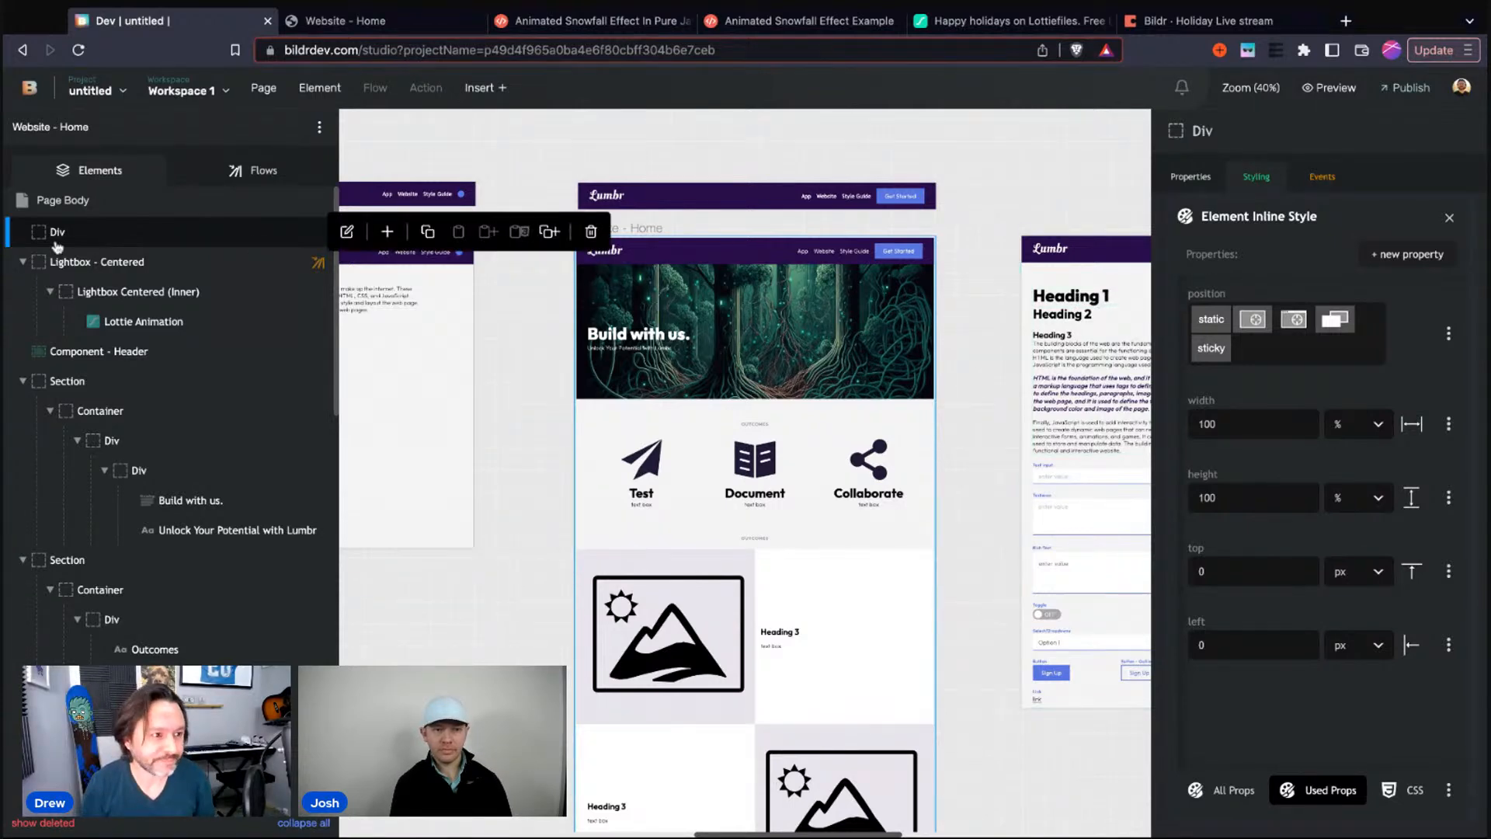
{"action": "left_click", "coordinate": [319, 88]}
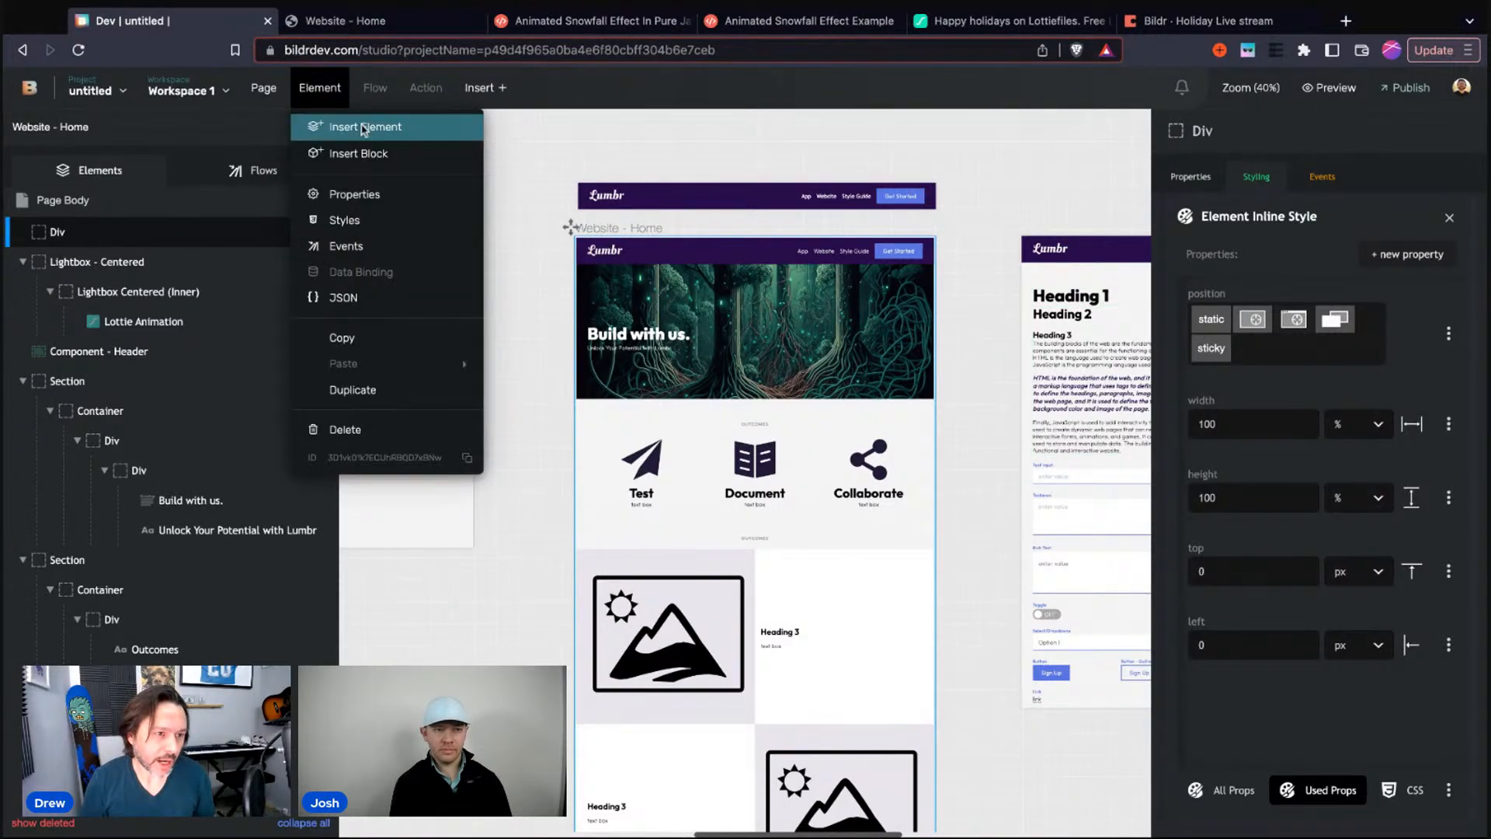
{"action": "left_click", "coordinate": [428, 121]}
{"action": "type", "text": "code"}
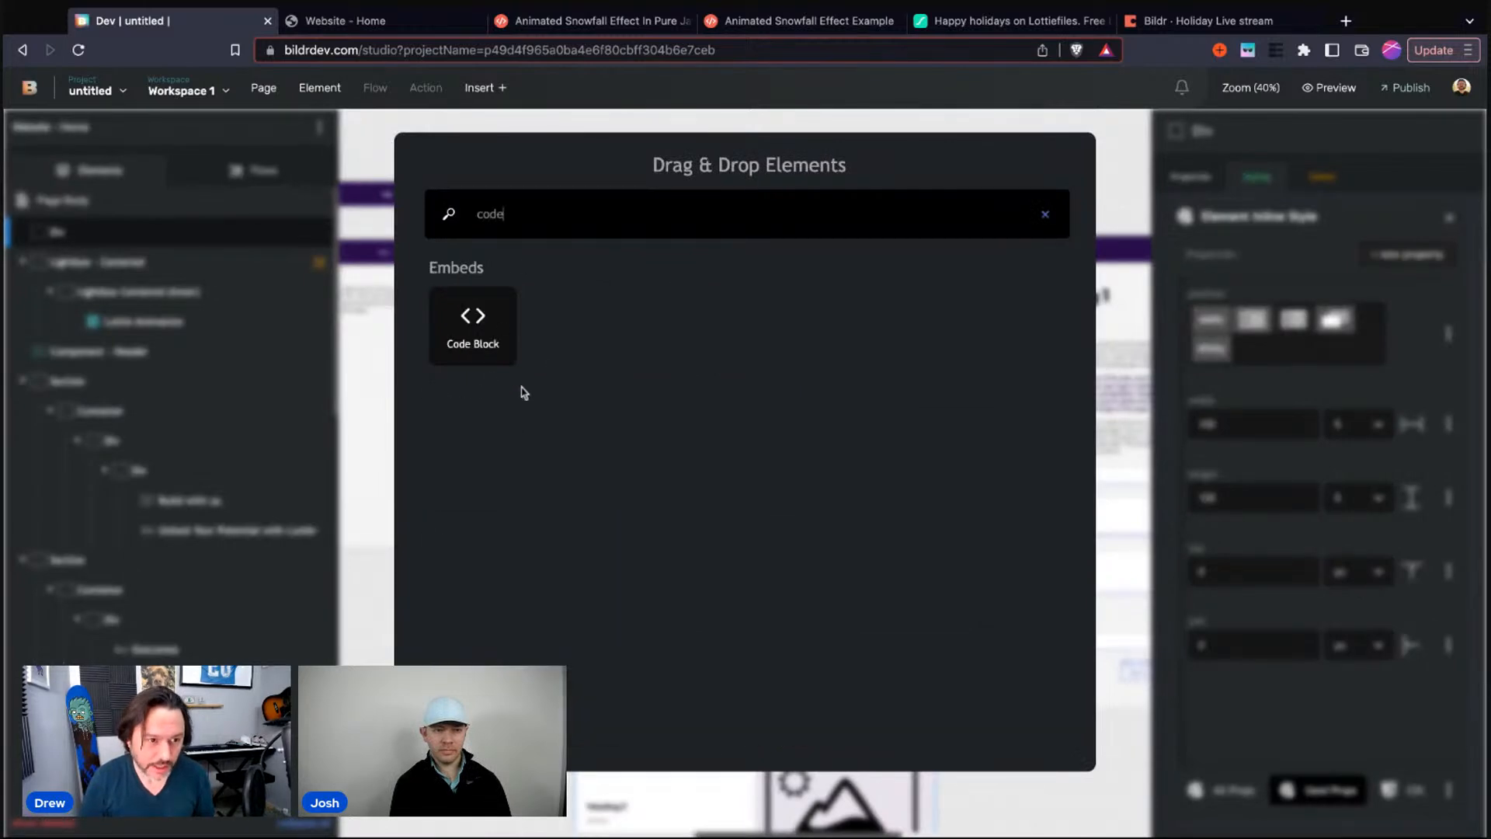
{"action": "left_click_drag", "start_coordinate": [472, 344], "coordinate": [99, 267]}
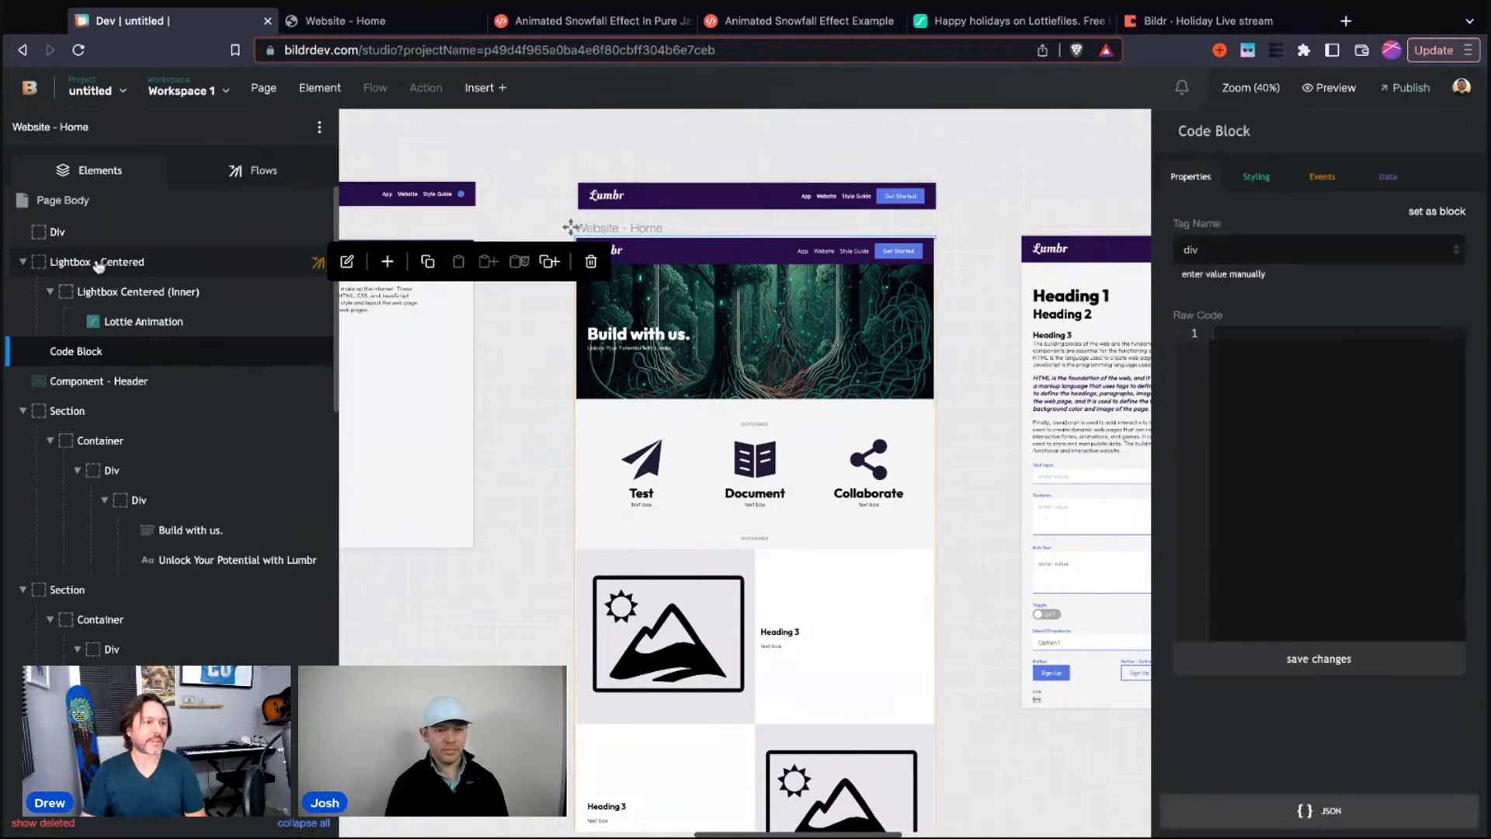
Move the Code Block above Lightbox - Centered in the element tree, directly below the snow Div
{"action": "left_click", "coordinate": [90, 350]}
{"action": "mouse_move", "coordinate": [90, 261]}
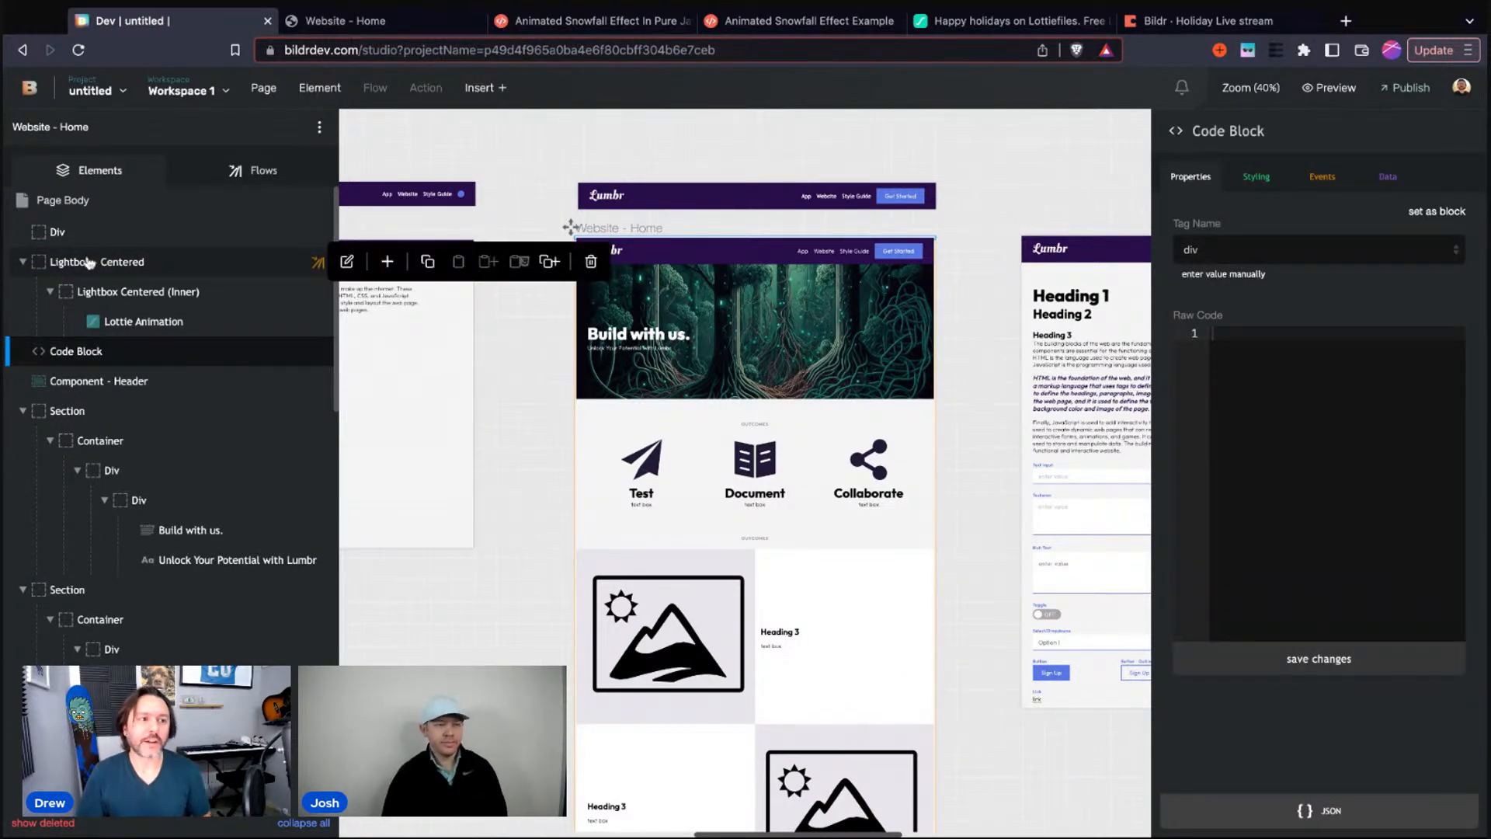
{"action": "mouse_move", "coordinate": [68, 361]}
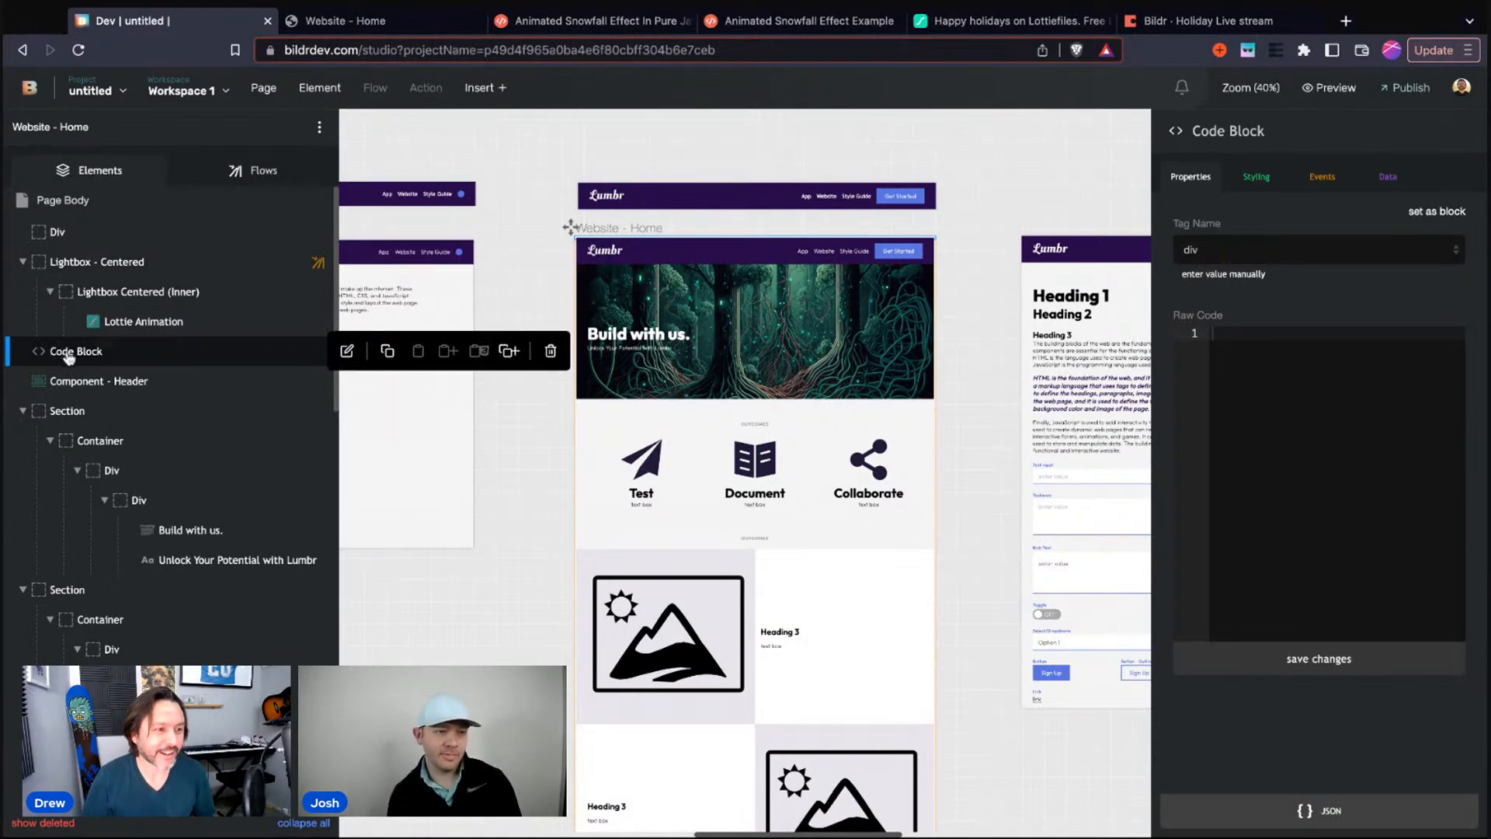
{"action": "left_click_drag", "start_coordinate": [68, 357], "coordinate": [66, 261]}
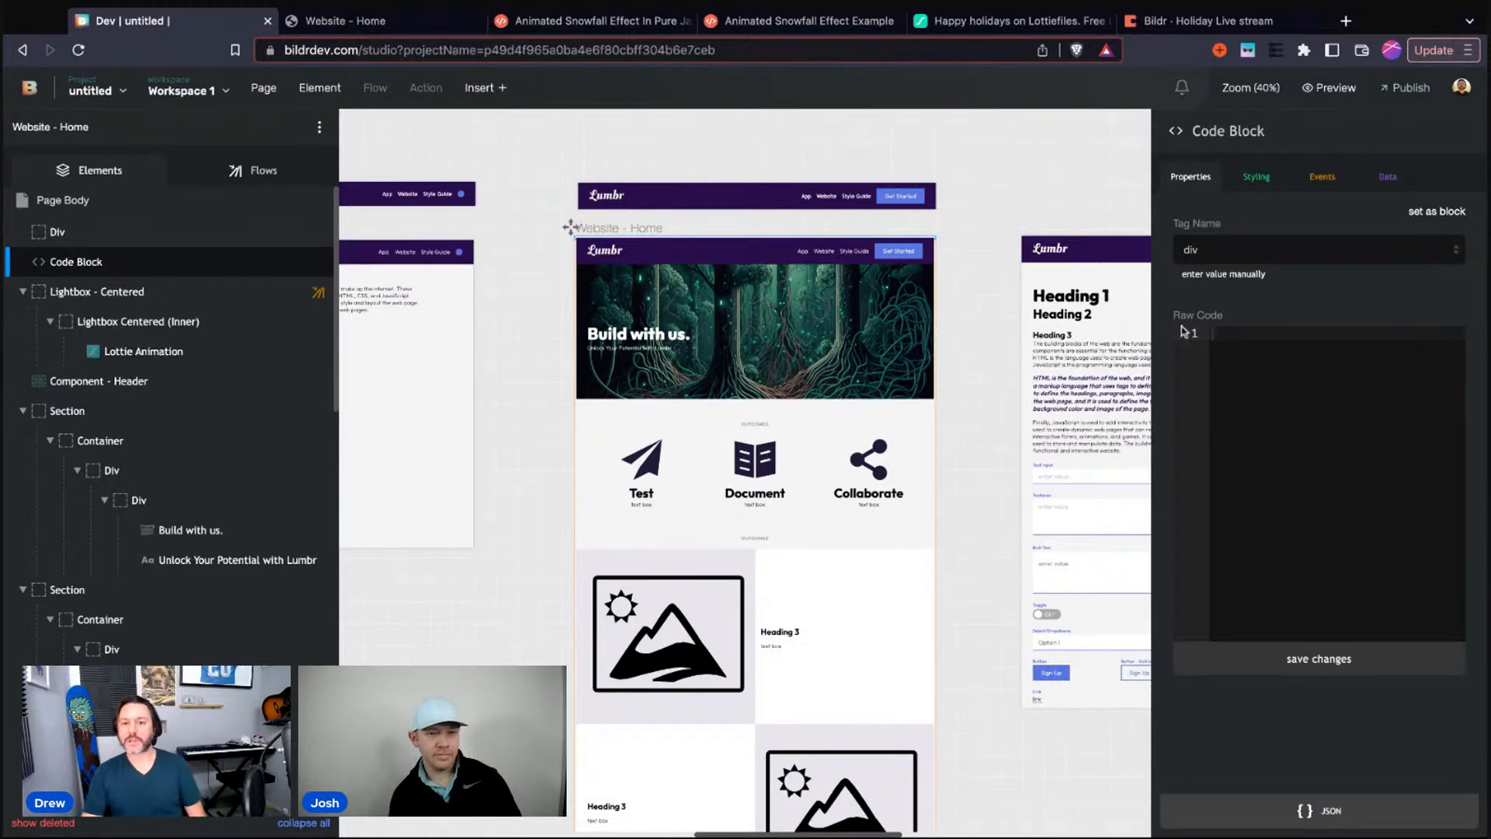
Set the Code Block's tag name to style, paste the copied .snowflake CSS rule as its raw code, and save the changes
{"action": "left_click", "coordinate": [1218, 254]}
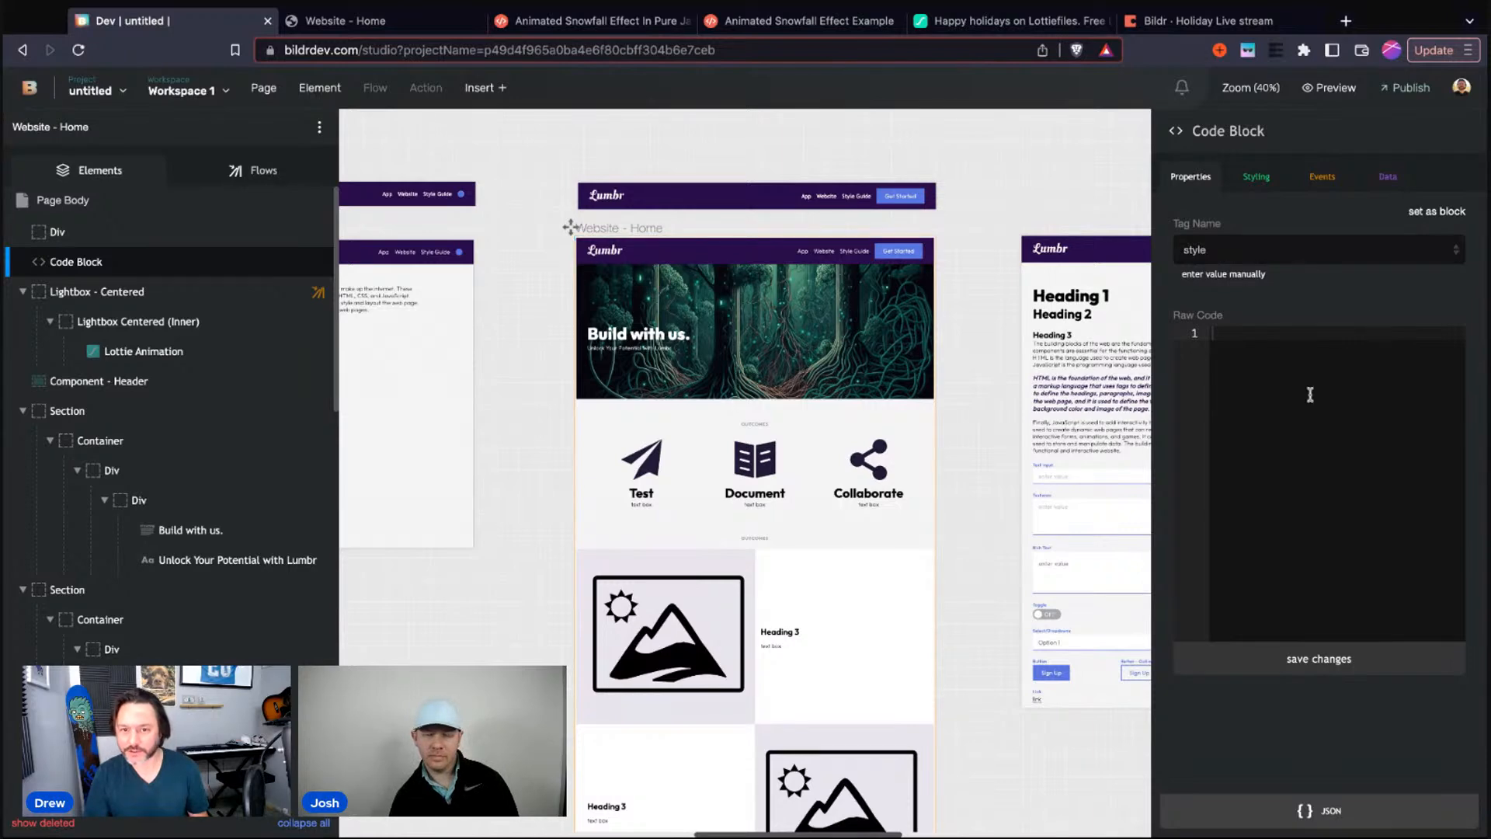
{"action": "key", "text": "ctrl+v"}
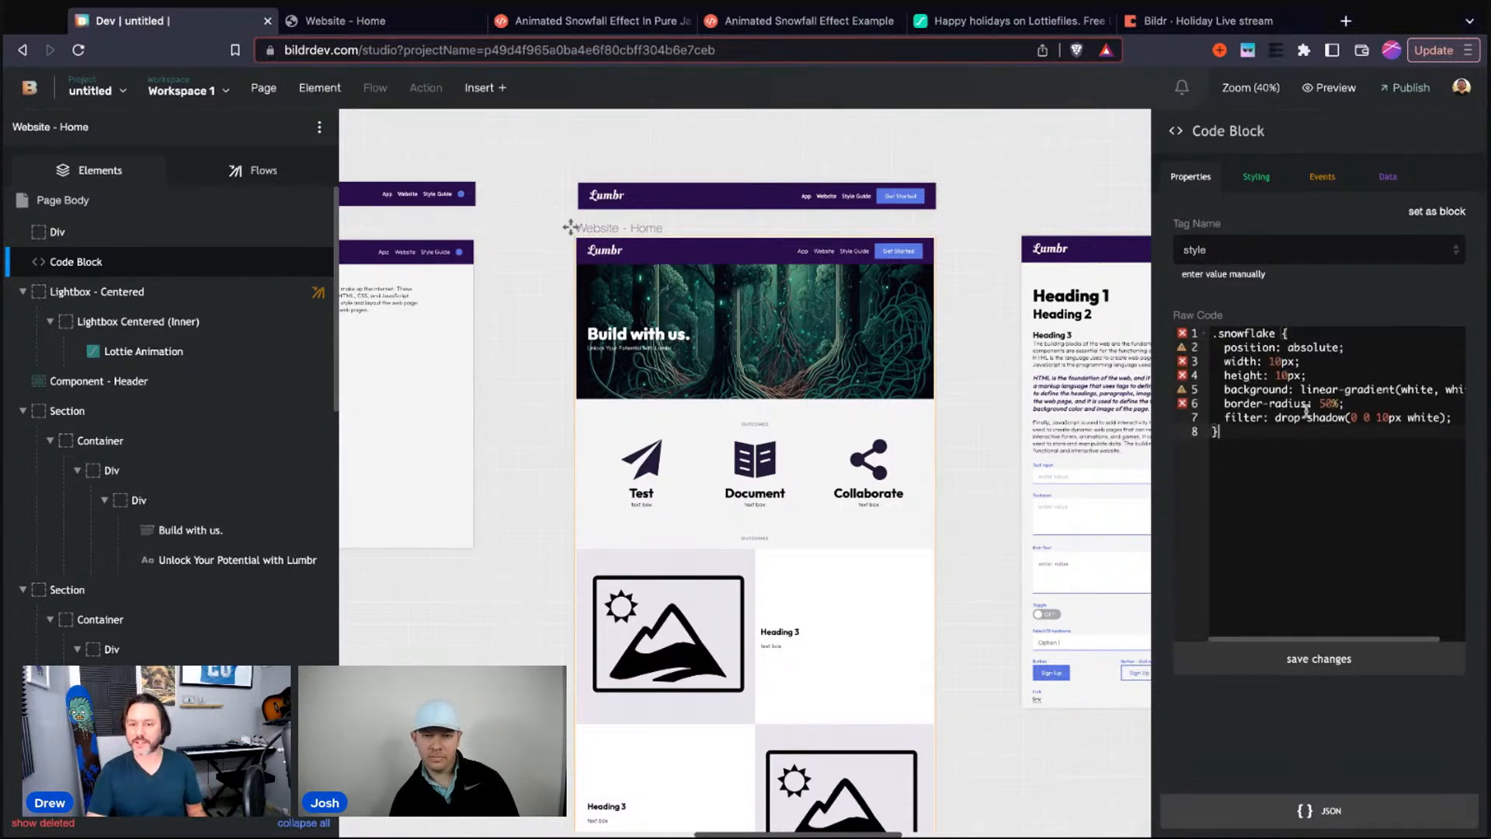
{"action": "left_click", "coordinate": [1328, 672]}
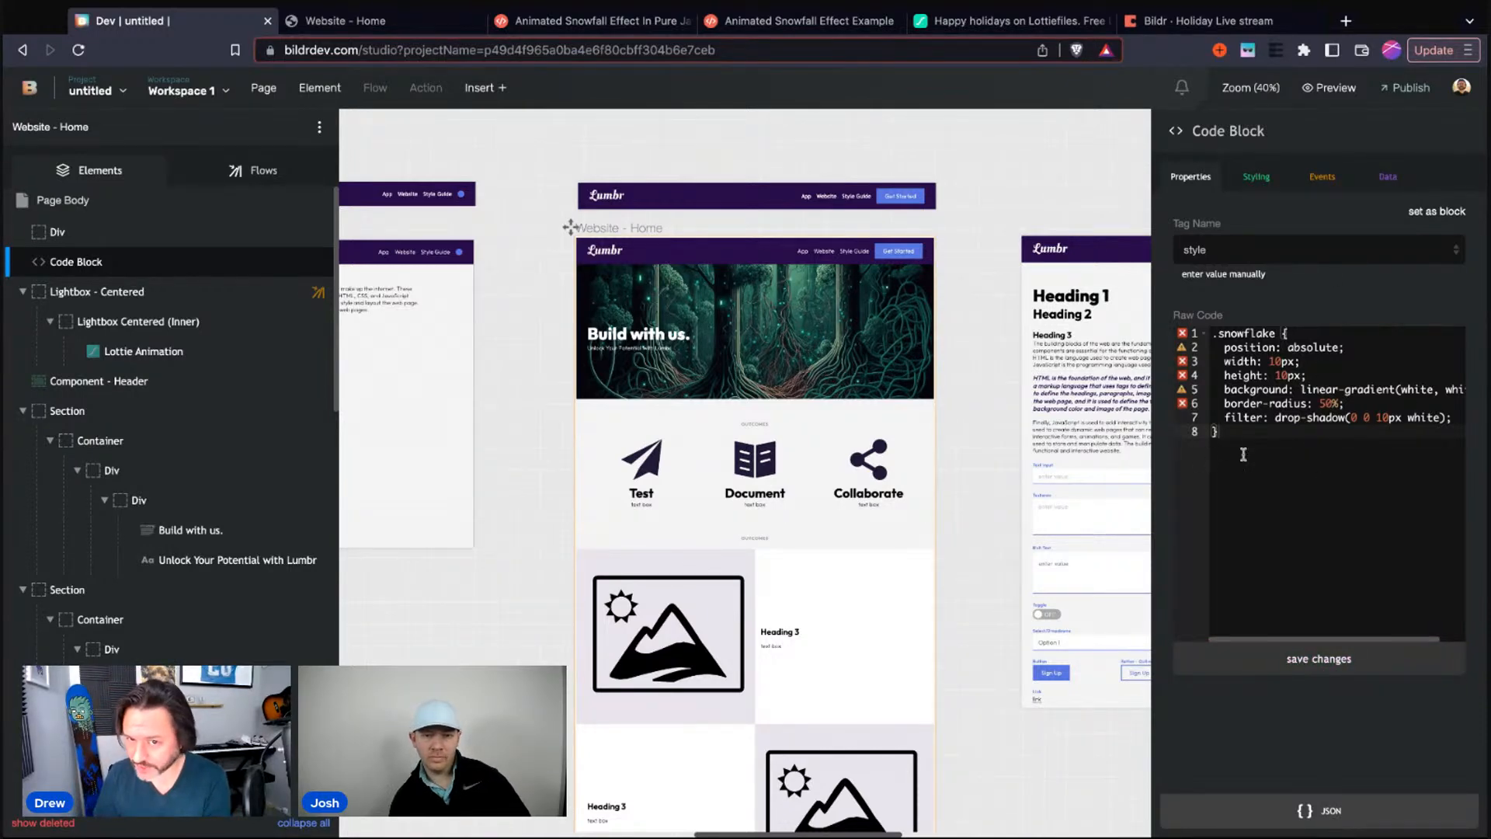
Examine the pasted .snowflake rule in the Code Block, including its class name and full declarations
{"action": "double_click", "coordinate": [1243, 334]}
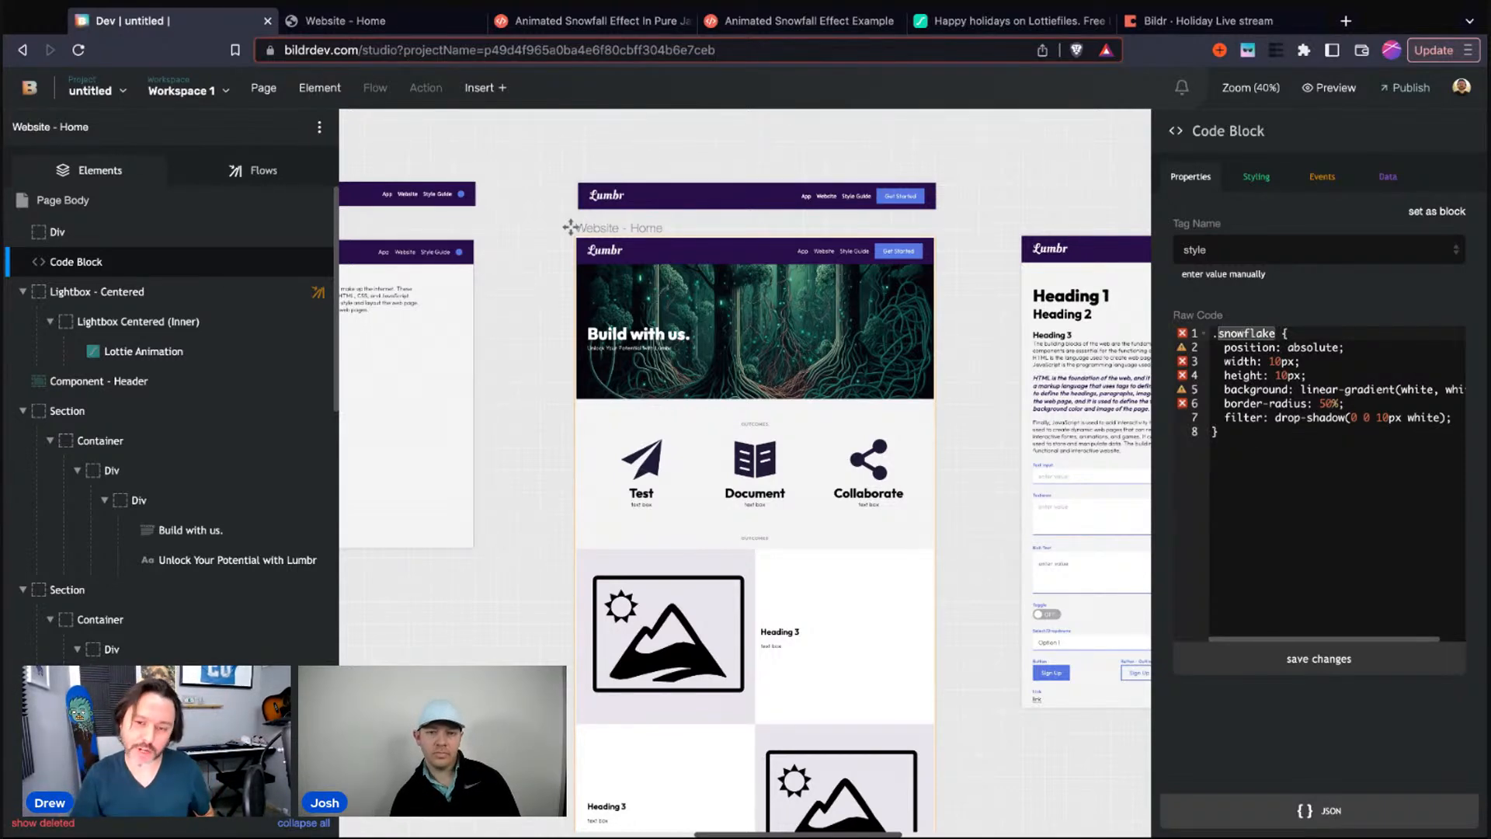
{"action": "left_click", "coordinate": [1280, 457]}
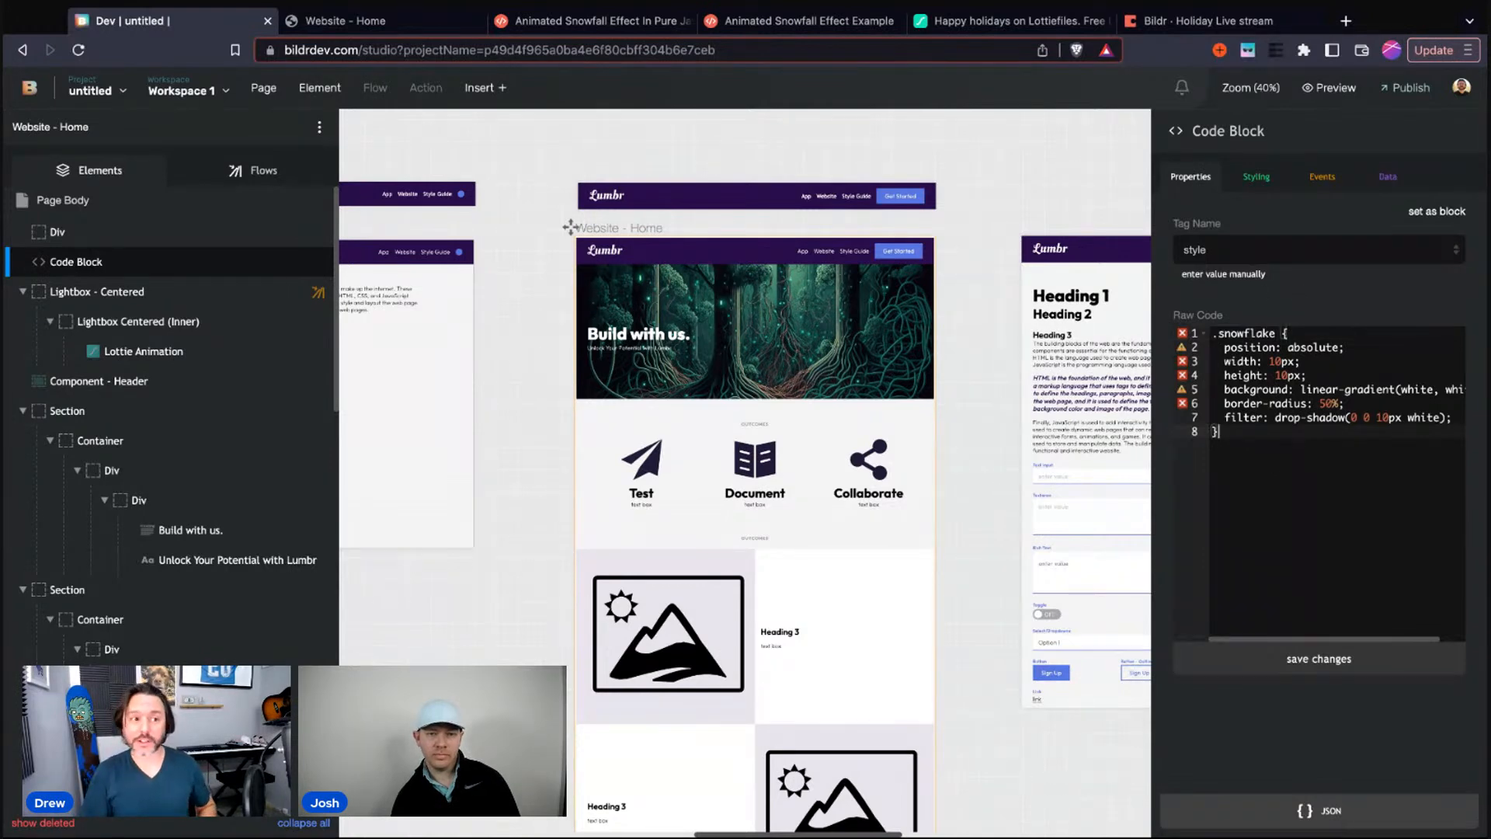
{"action": "mouse_move", "coordinate": [92, 260]}
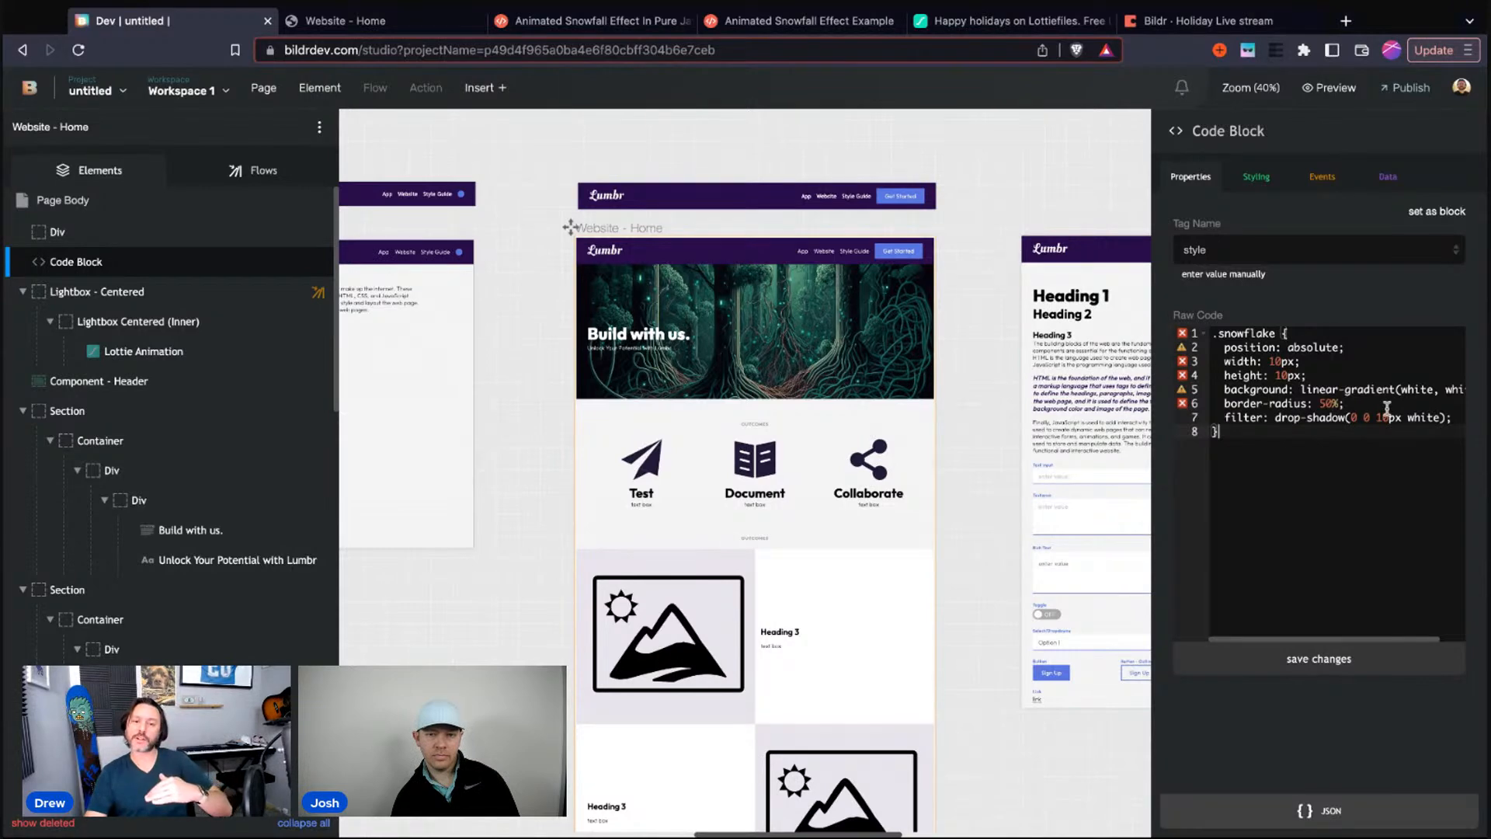
{"action": "scroll", "coordinate": [1328, 369], "scroll_direction": "right", "scroll_amount": 1}
{"action": "scroll", "coordinate": [1319, 363], "scroll_direction": "left", "scroll_amount": 1}
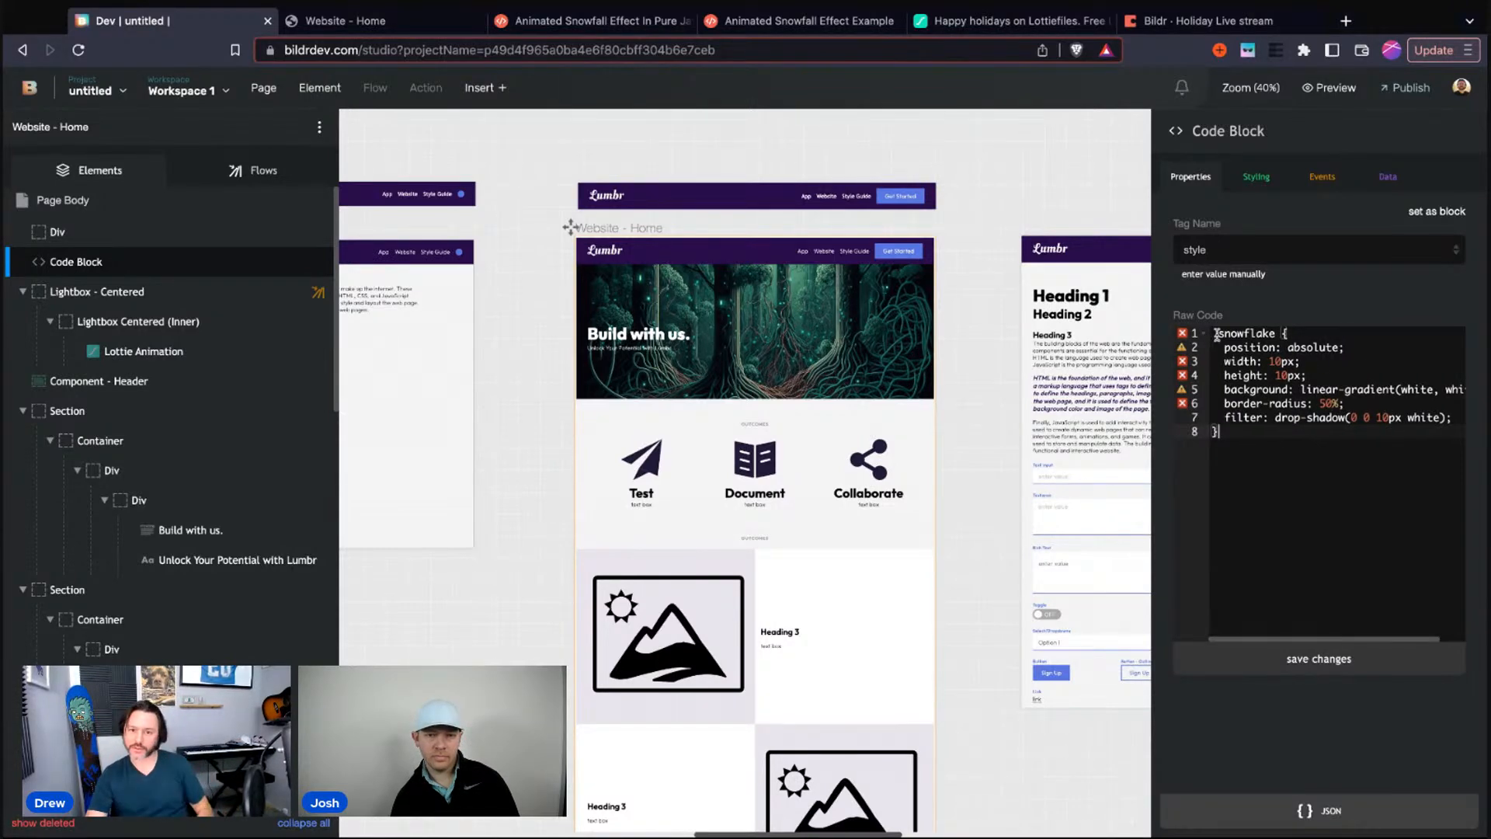
{"action": "key", "text": "ctrl+a"}
{"action": "left_click", "coordinate": [1297, 431]}
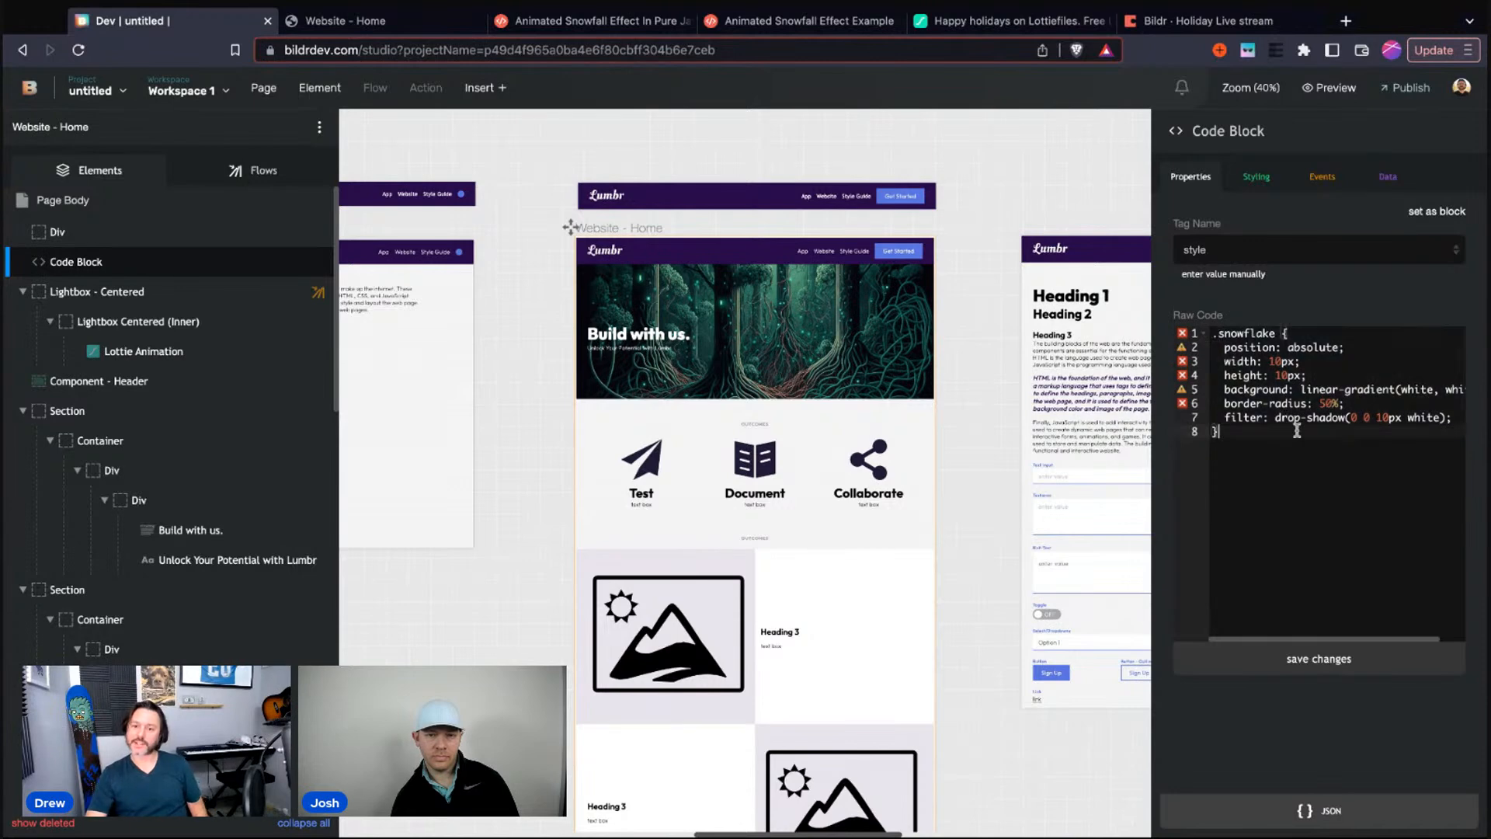
{"action": "left_click", "coordinate": [1321, 810]}
{"action": "left_click", "coordinate": [1190, 178]}
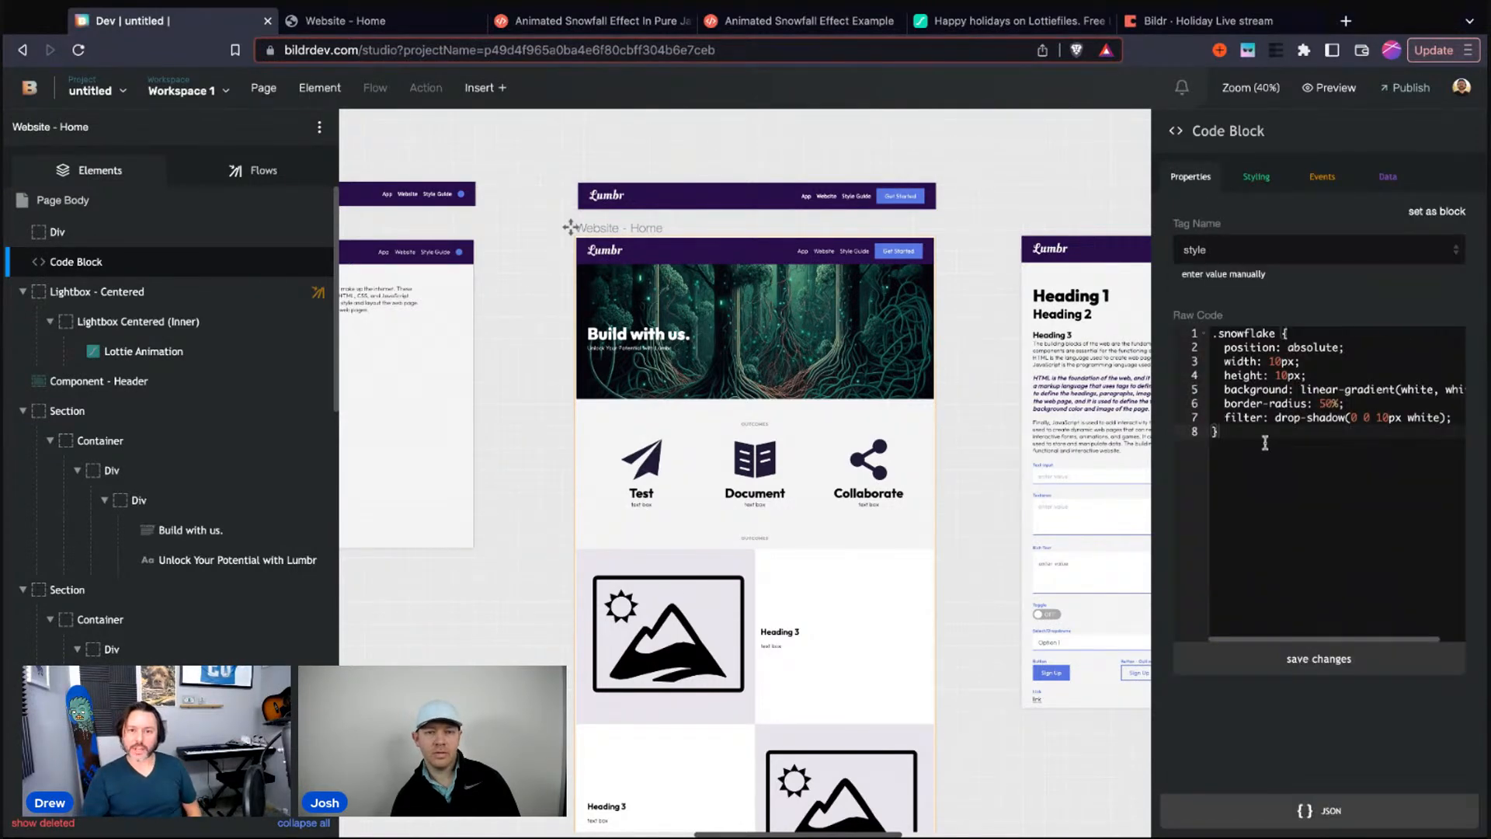
Review the toggleSnow() and snowflake total instructions in the snowfall article, then return to the Bildr studio
{"action": "left_click", "coordinate": [370, 24]}
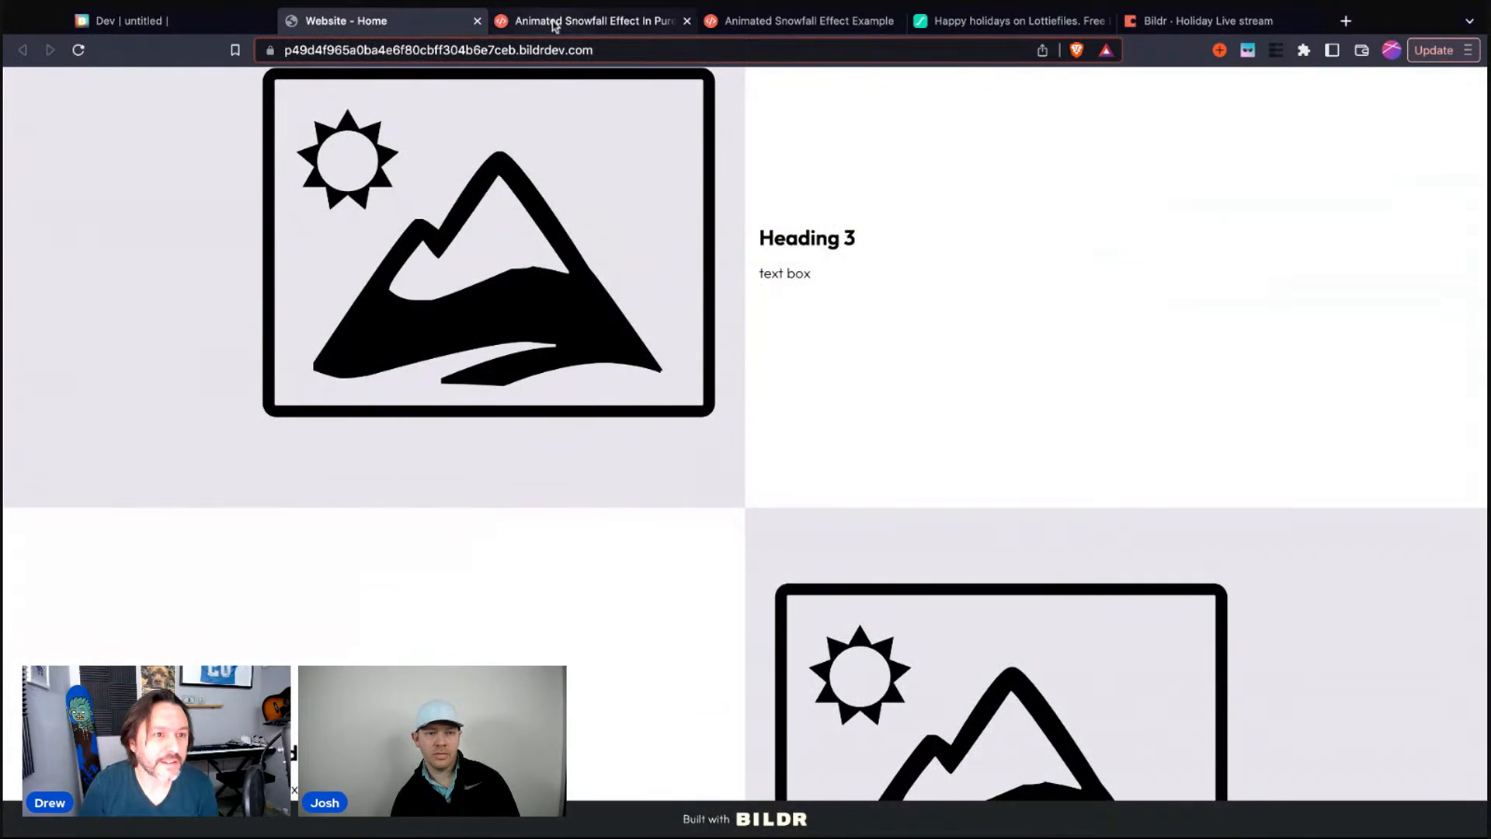
{"action": "left_click", "coordinate": [553, 23]}
{"action": "scroll", "coordinate": [607, 455], "scroll_direction": "down", "scroll_amount": 2}
{"action": "left_click", "coordinate": [598, 456]}
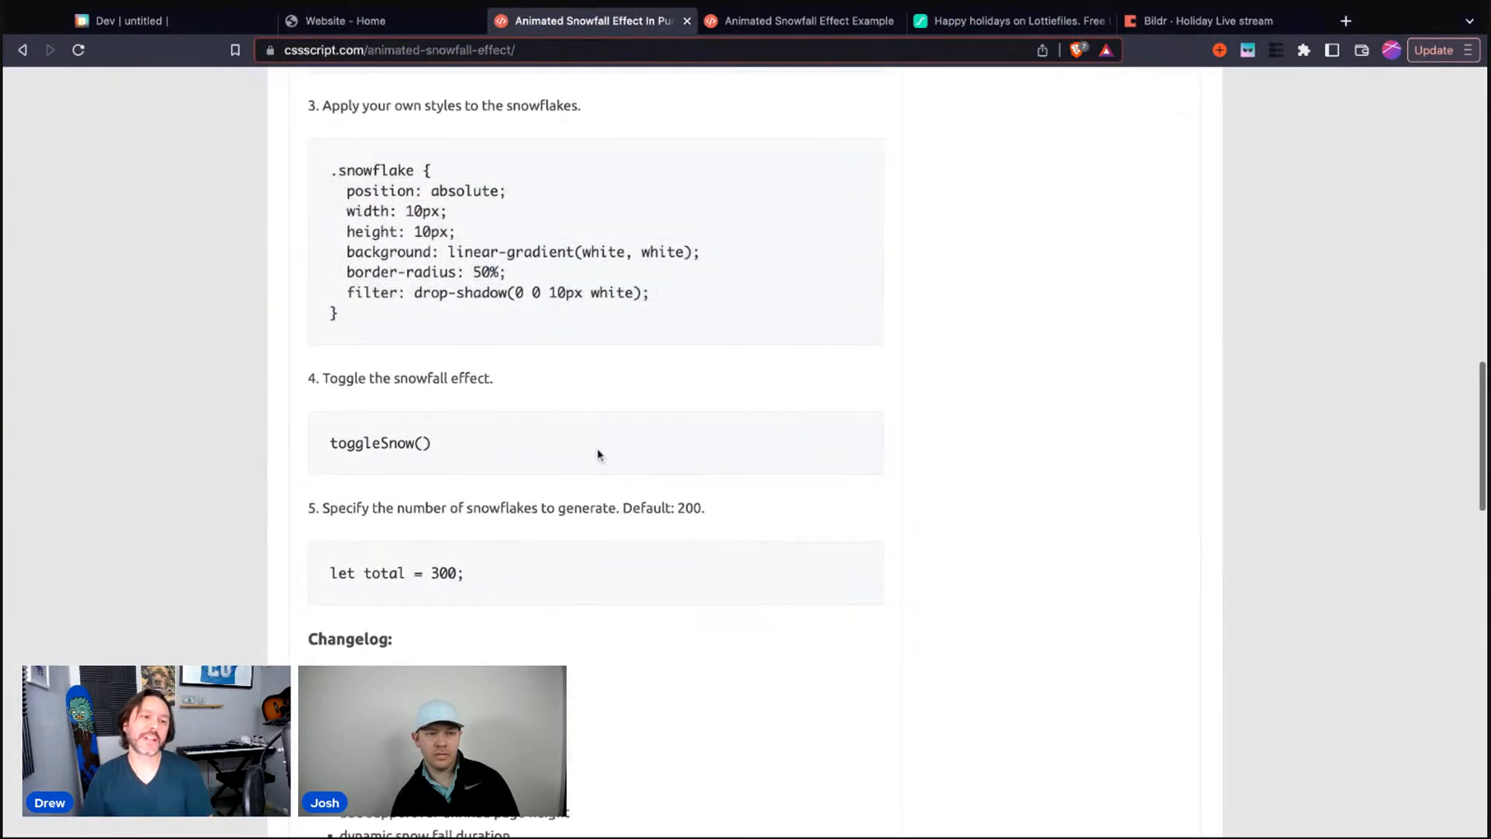
{"action": "scroll", "coordinate": [598, 456], "scroll_direction": "up", "scroll_amount": 1}
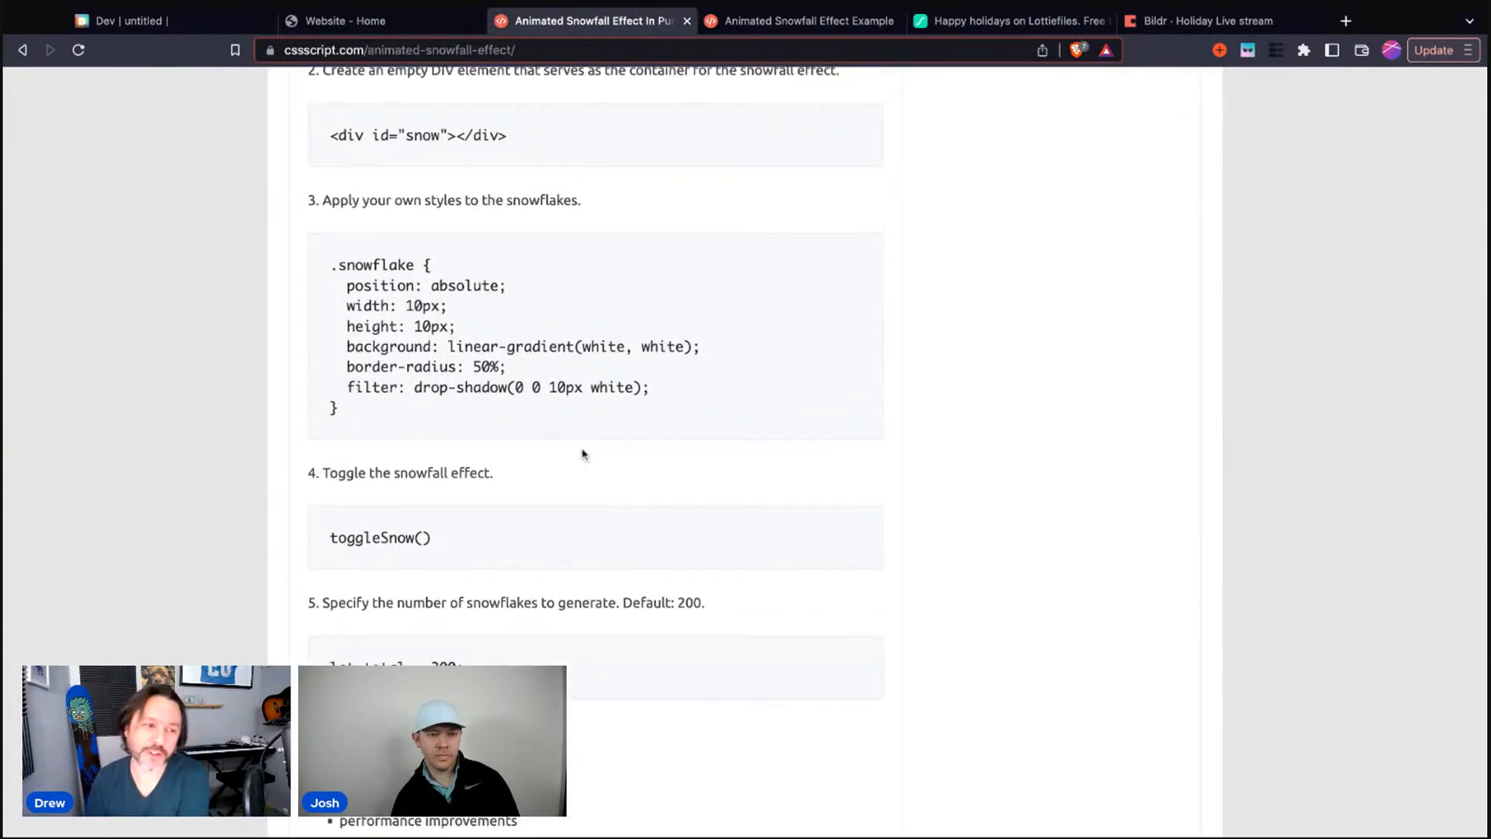
{"action": "scroll", "coordinate": [558, 563], "scroll_direction": "down", "scroll_amount": 2}
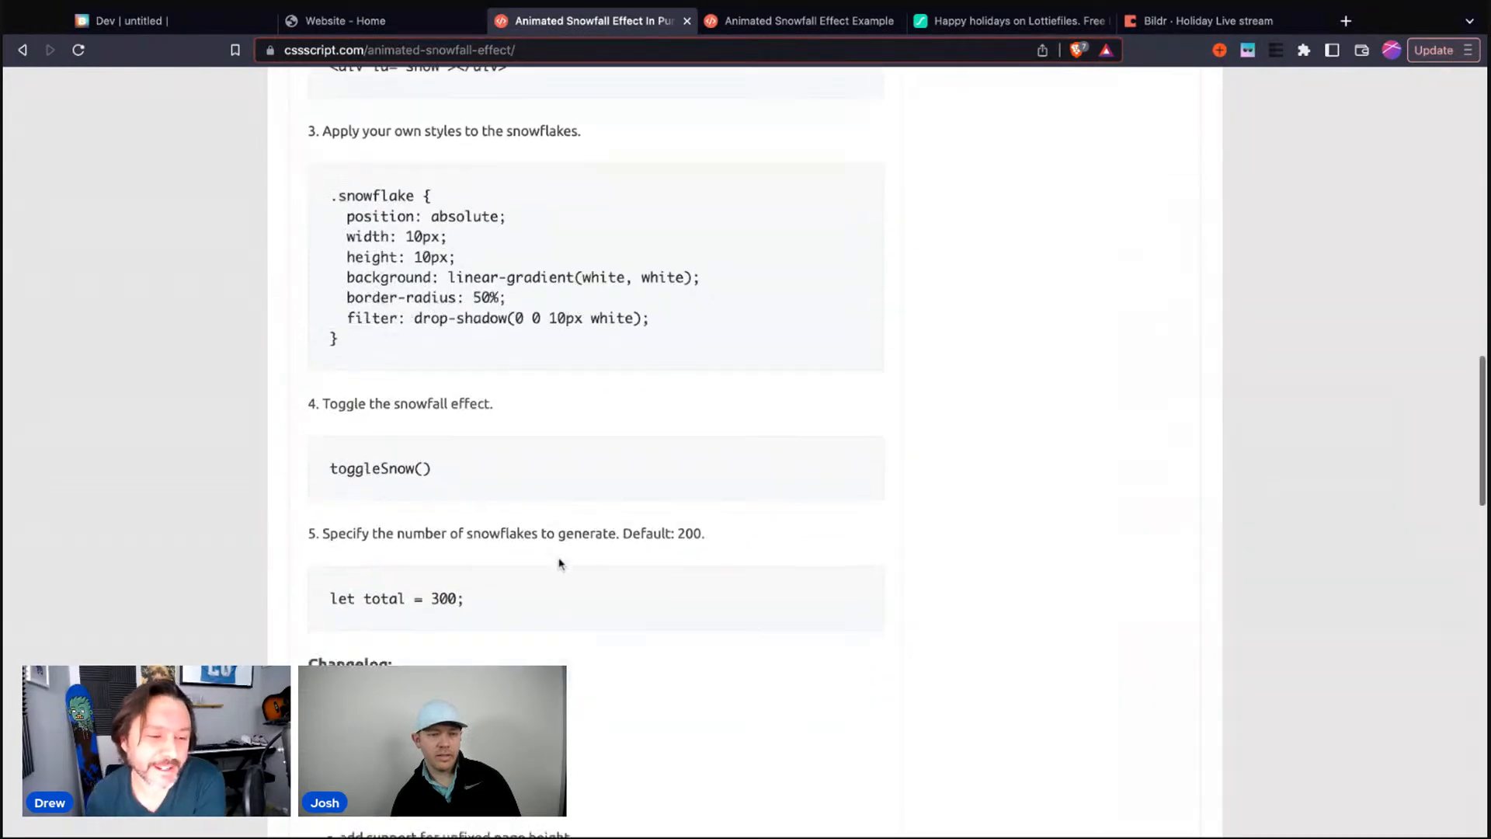
{"action": "double_click", "coordinate": [364, 351]}
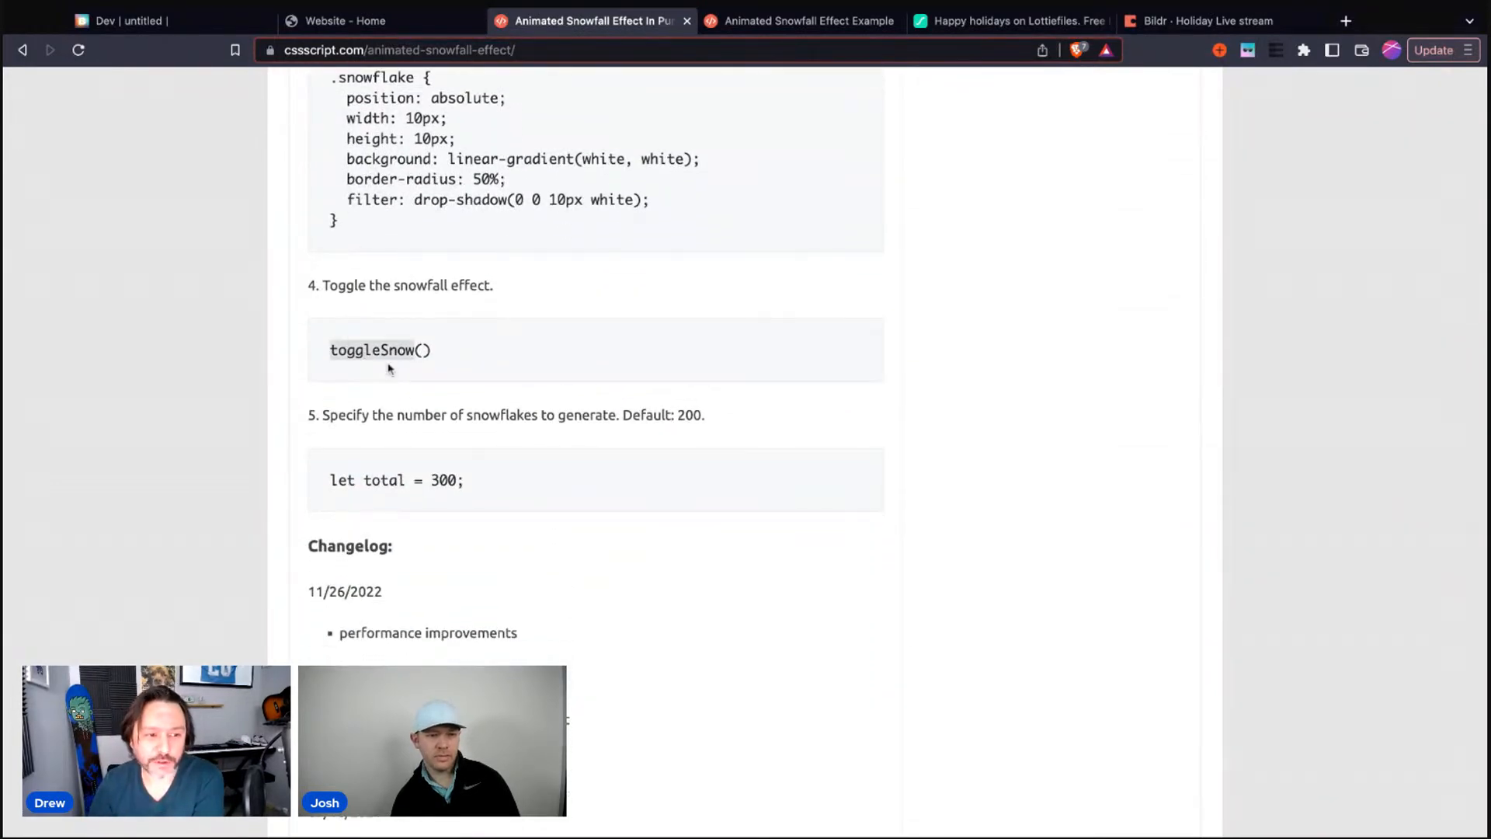
{"action": "left_click", "coordinate": [124, 21]}
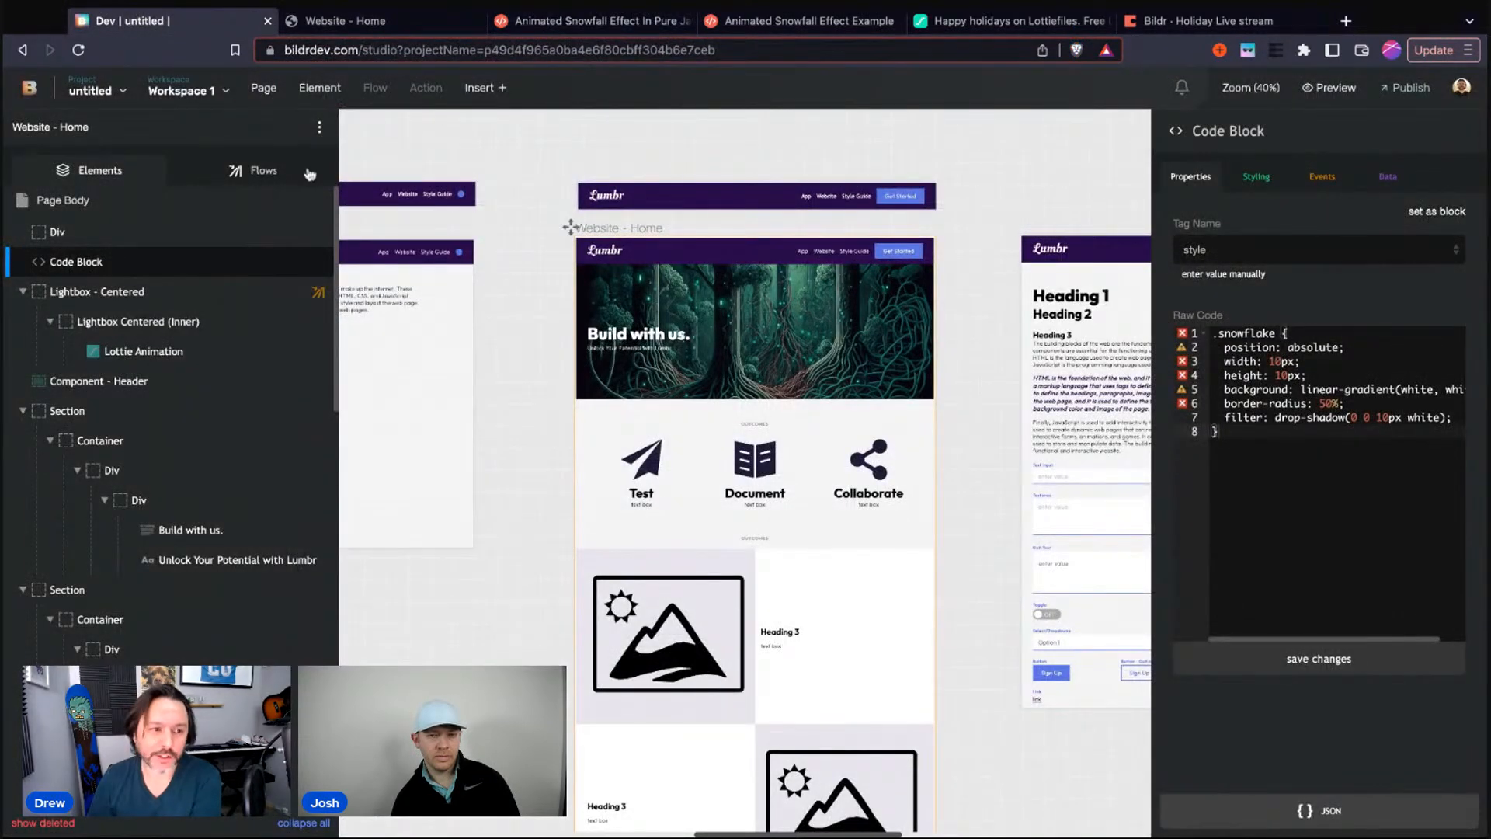
Create a new flow named "Start - Snow" on the Website - Home page
{"action": "left_click", "coordinate": [237, 173]}
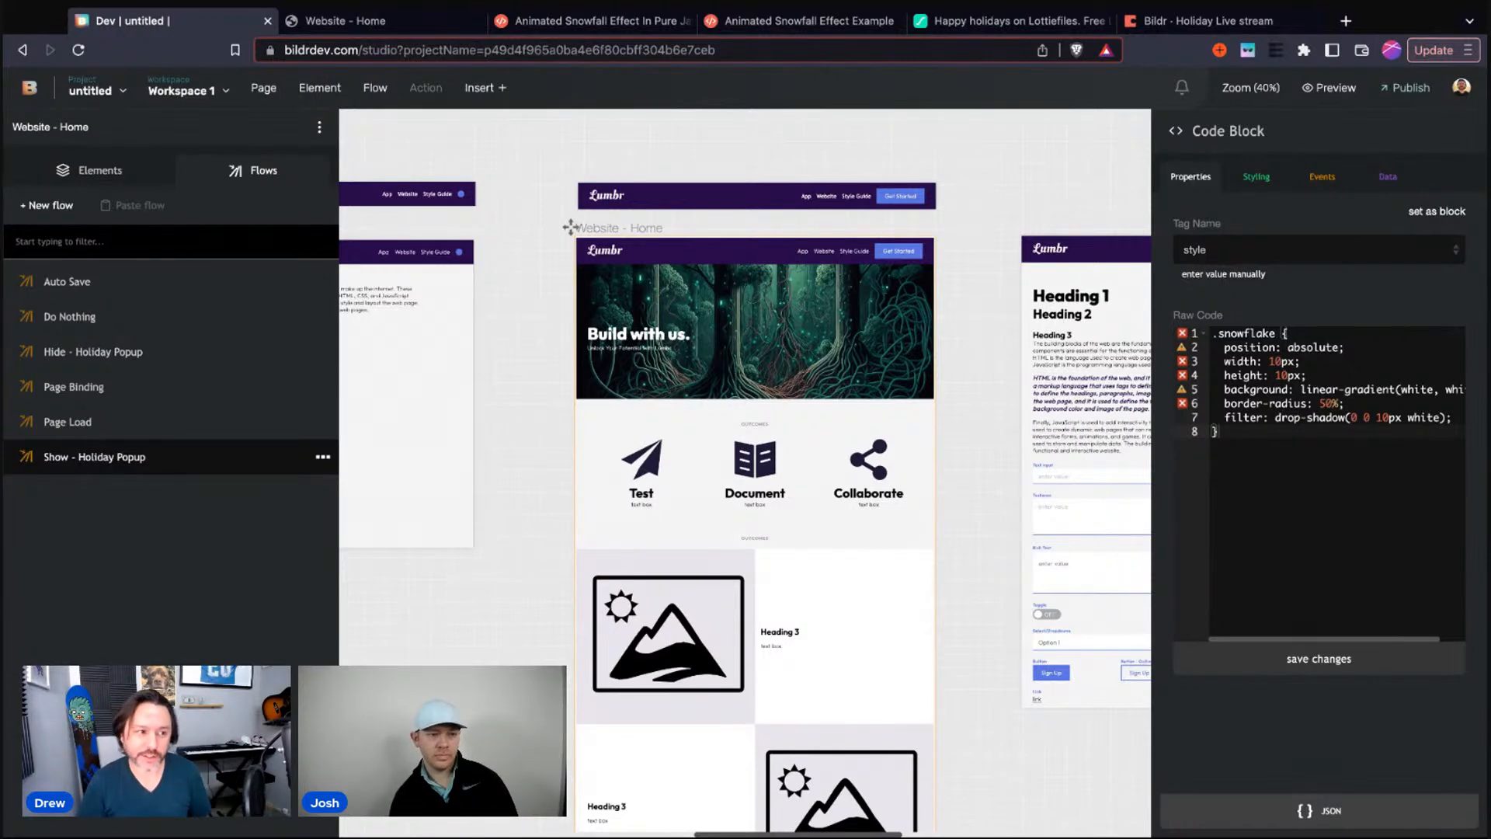
{"action": "left_click", "coordinate": [51, 210]}
{"action": "type", "text": "s"}
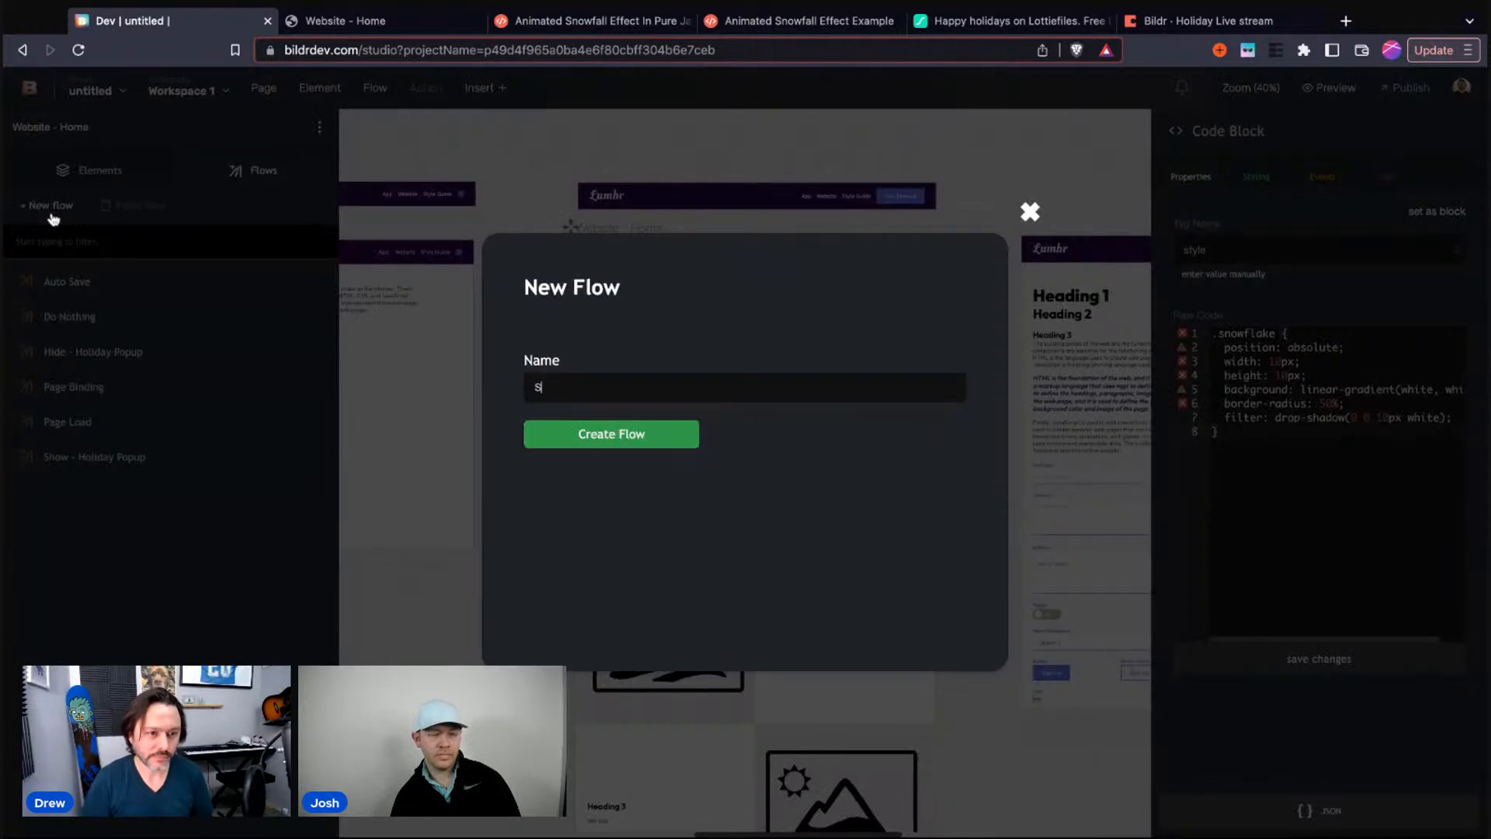
{"action": "type", "text": "tart - Sn"}
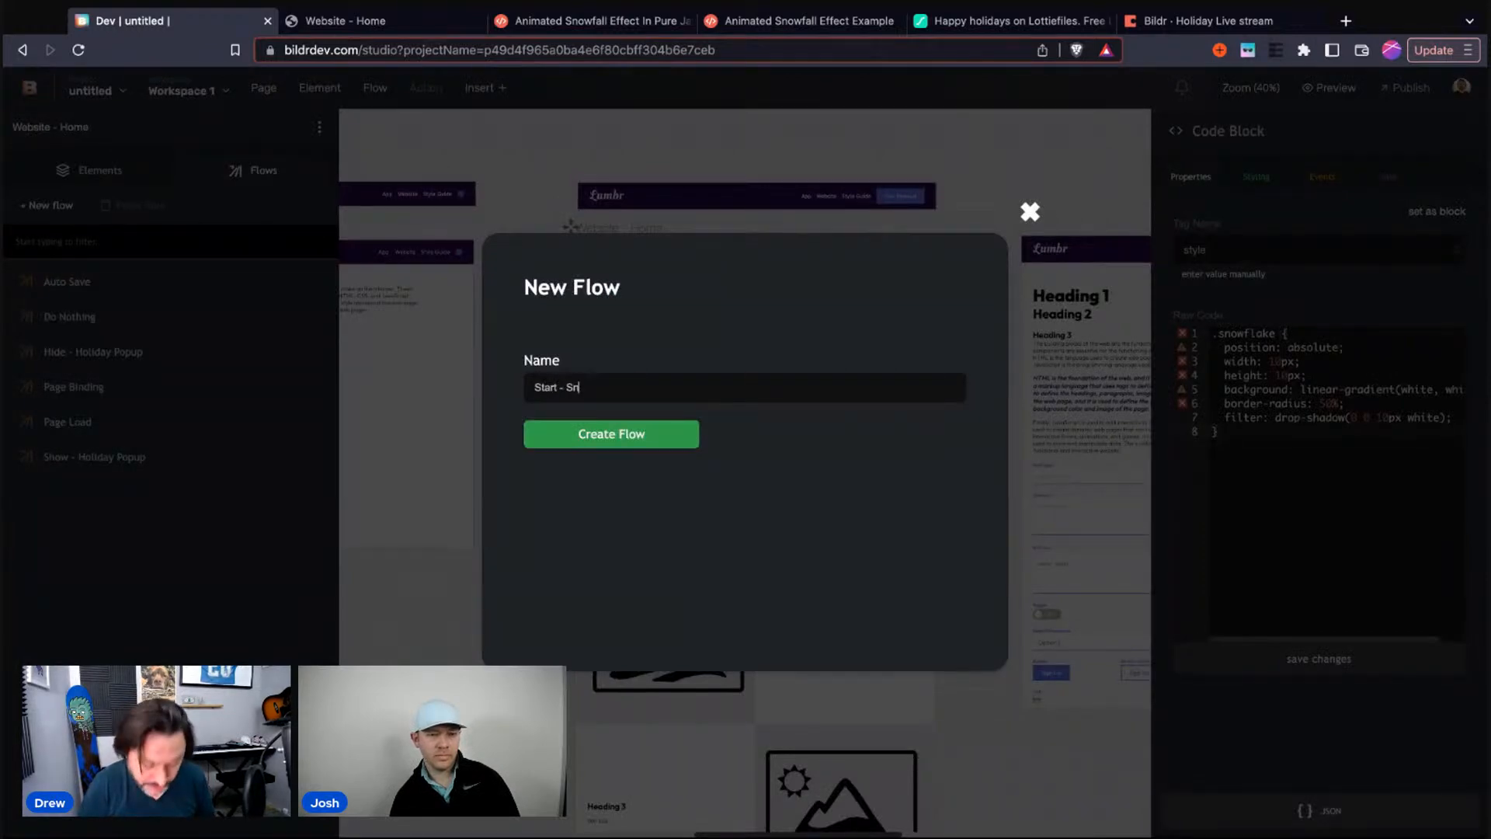
{"action": "type", "text": "ow"}
{"action": "key", "text": "Return"}
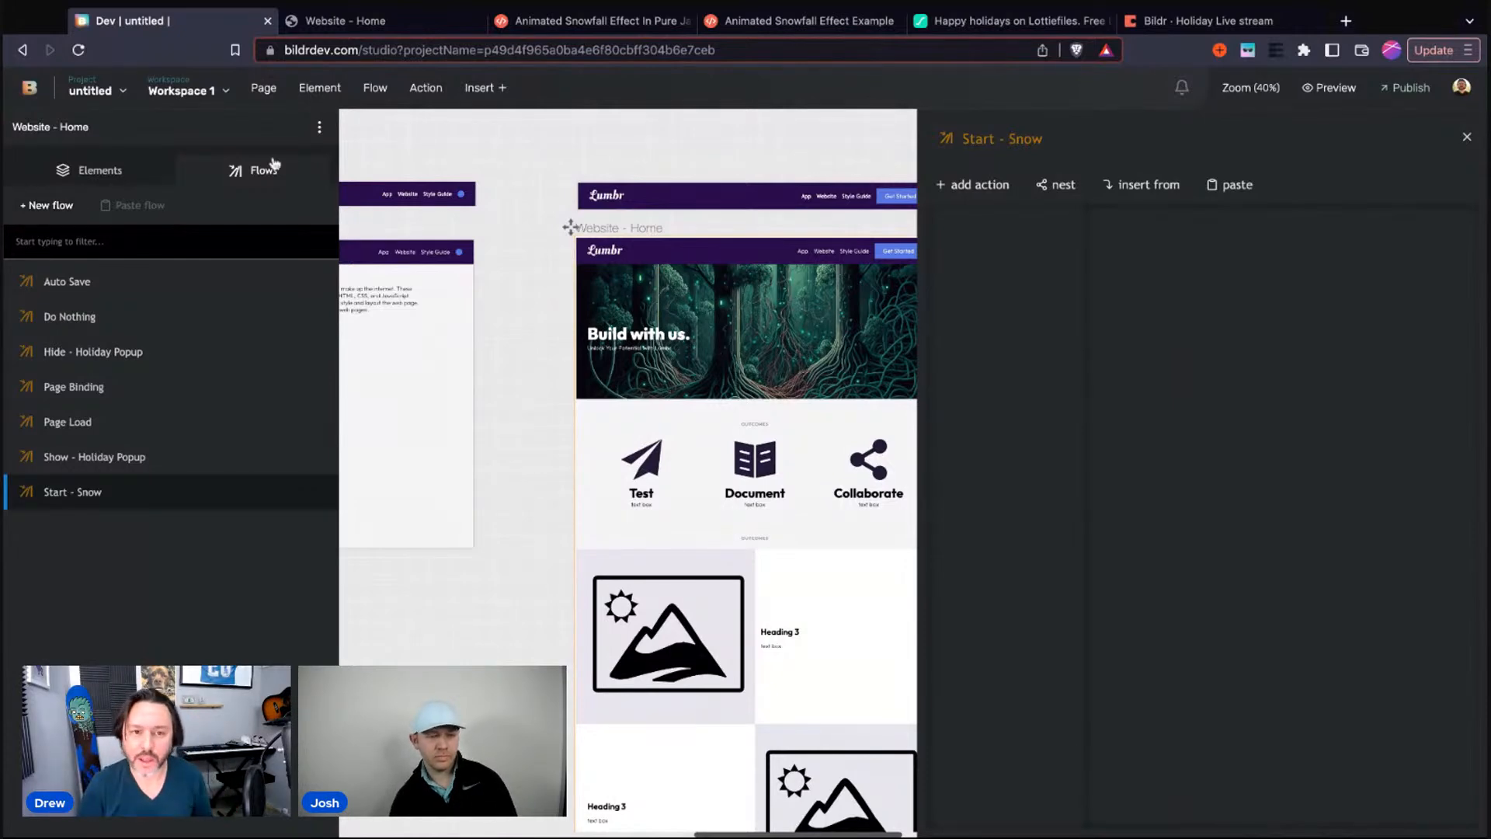
Add a Run JavaScript Function (v2) action to the Start - Snow flow
{"action": "left_click", "coordinate": [982, 186]}
{"action": "type", "text": "run java"}
{"action": "left_click", "coordinate": [981, 347]}
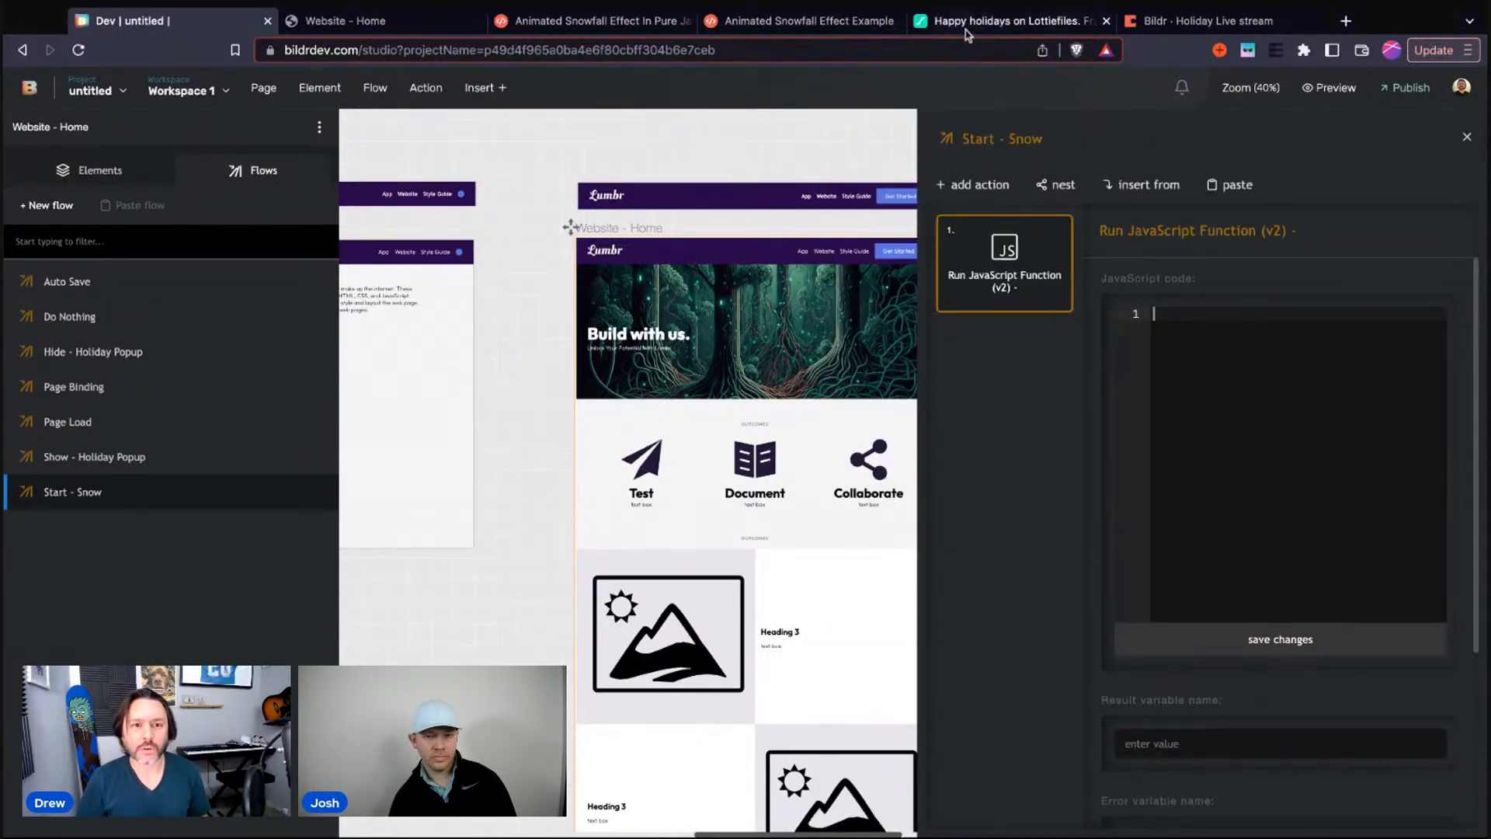
Copy the snowflake count snippet "let total = 300;" from the cssscript.com snowfall article
{"action": "left_click", "coordinate": [590, 21]}
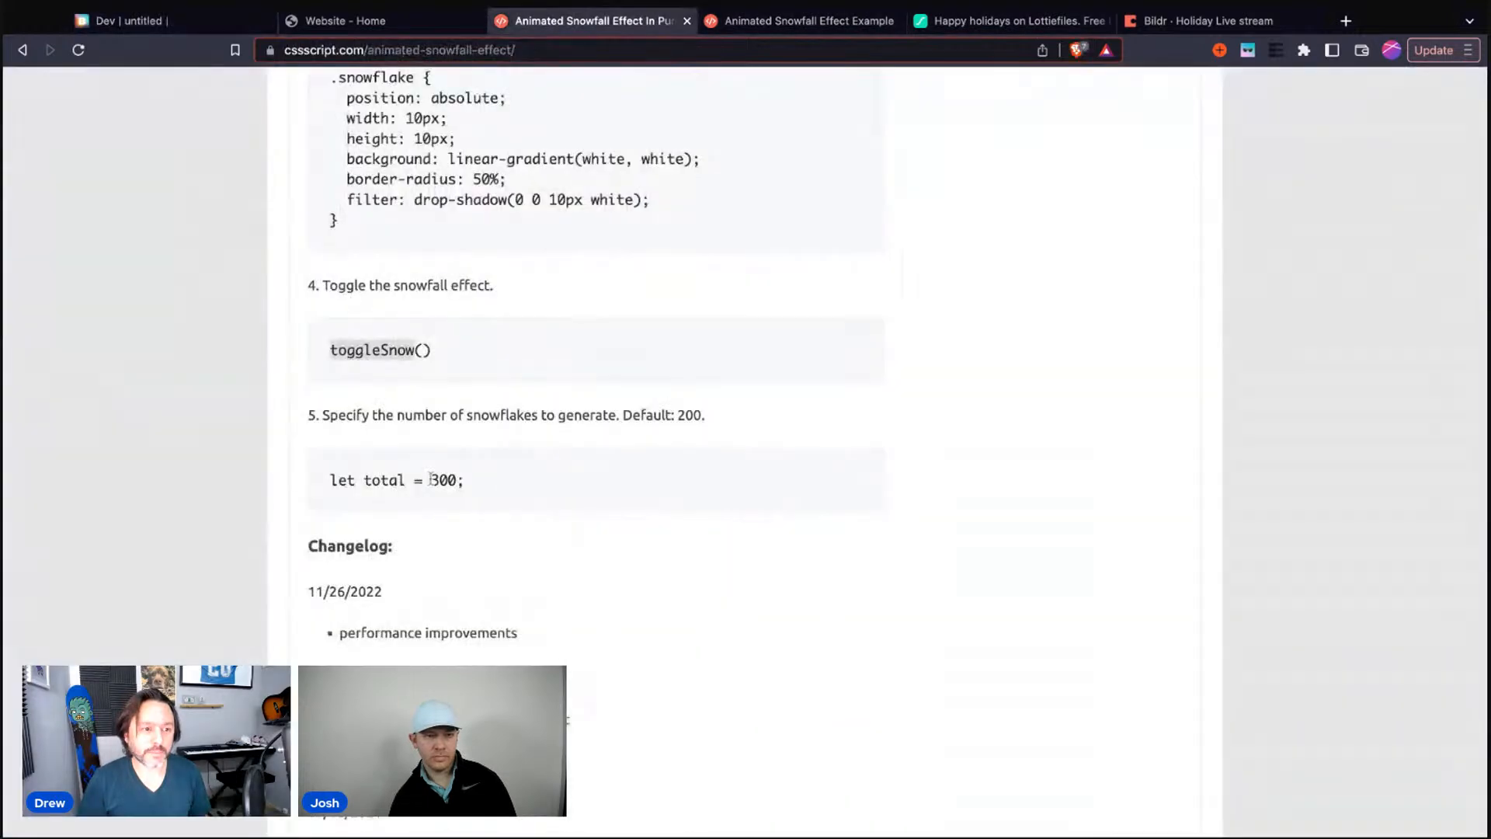
{"action": "left_click", "coordinate": [333, 351]}
{"action": "triple_click", "coordinate": [331, 349]}
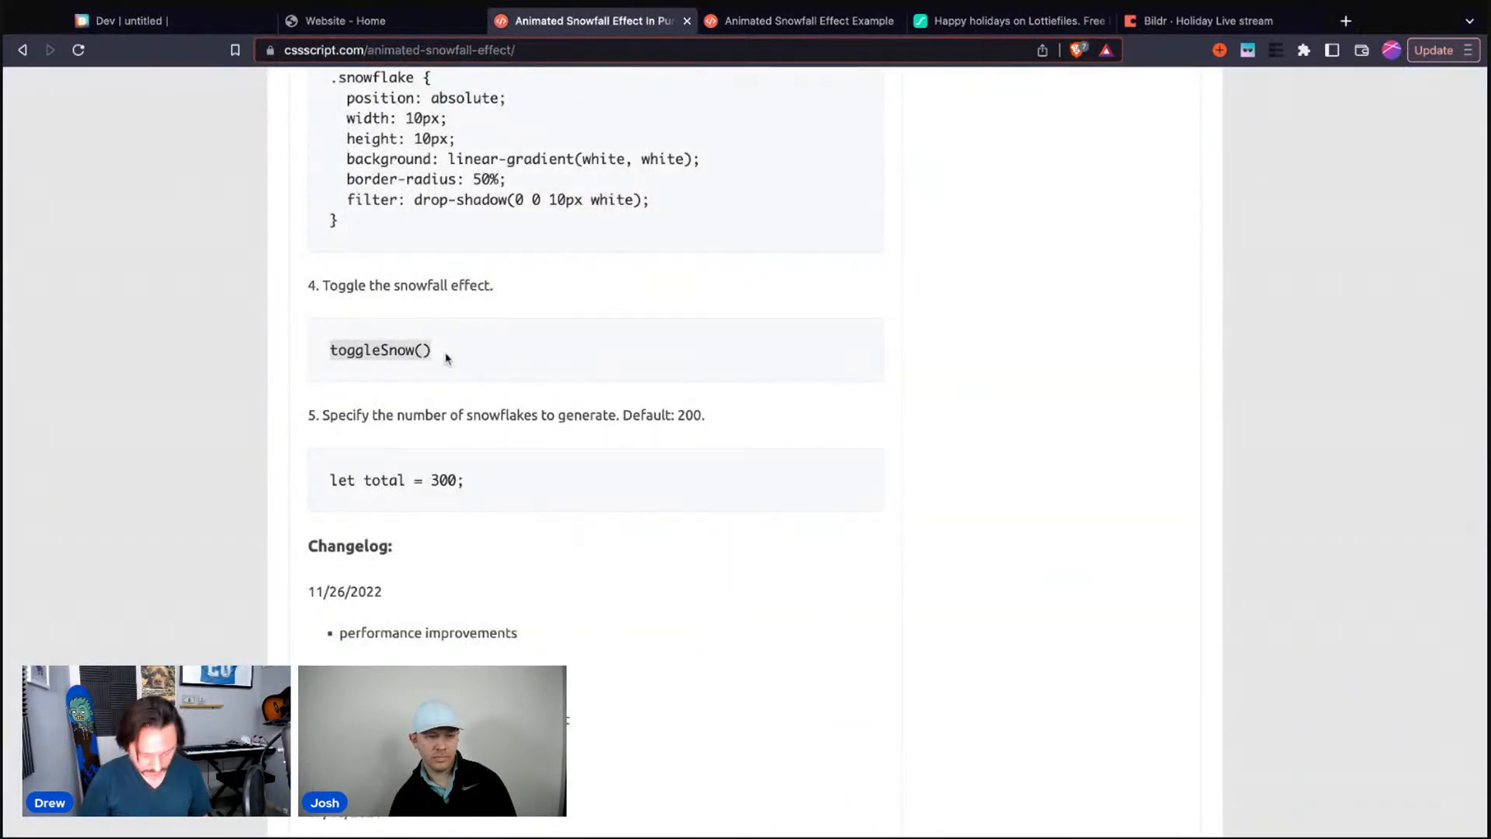
{"action": "left_click_drag", "start_coordinate": [333, 484], "coordinate": [462, 481]}
{"action": "key", "text": "ctrl+c"}
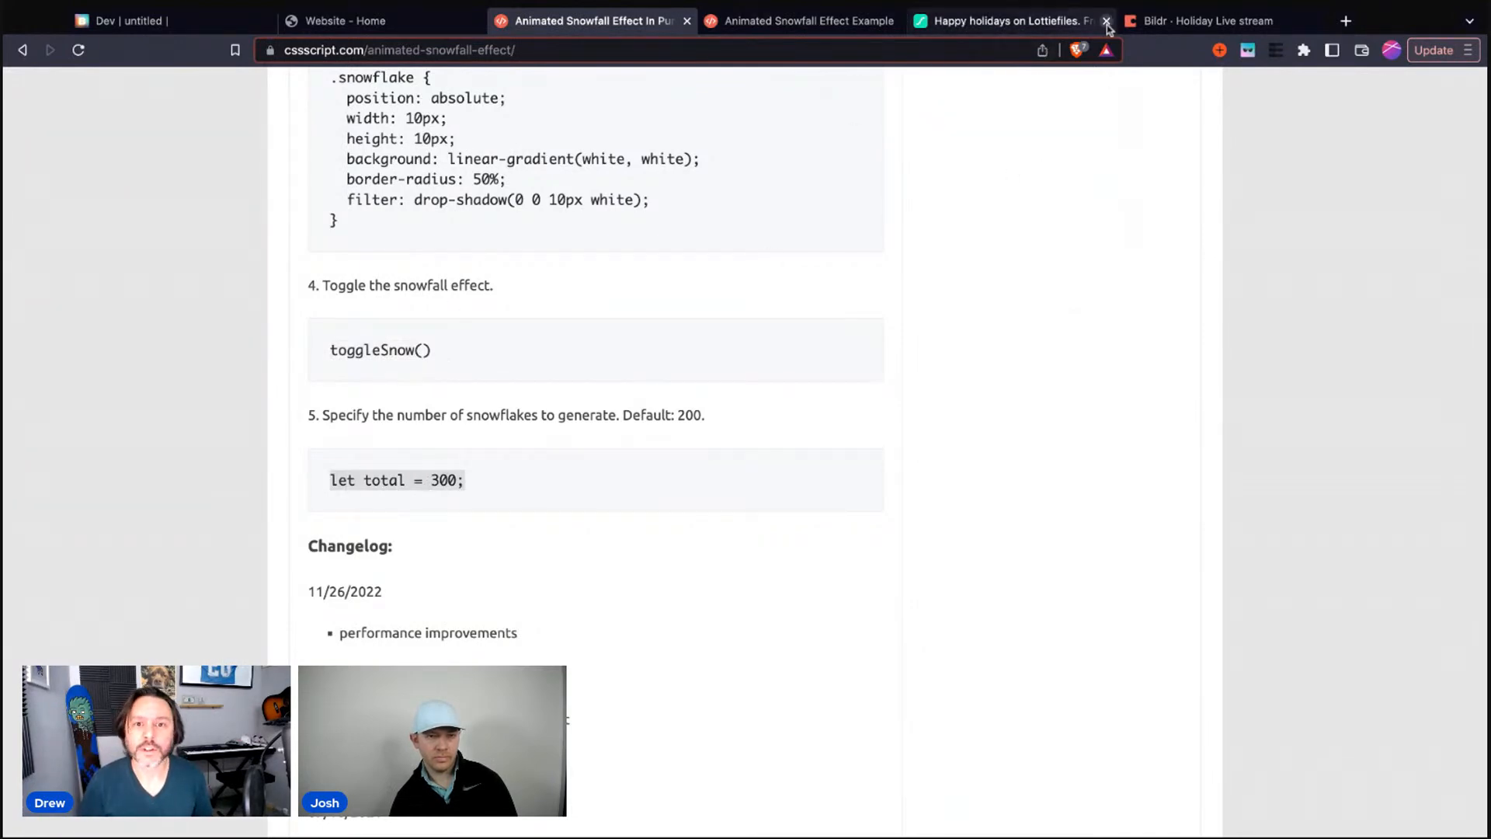
Back in the Bildr studio, paste "let total = 300;" as the action's JavaScript code, add "toggleSnow();" on a second line, and save the changes
{"action": "left_click", "coordinate": [194, 21]}
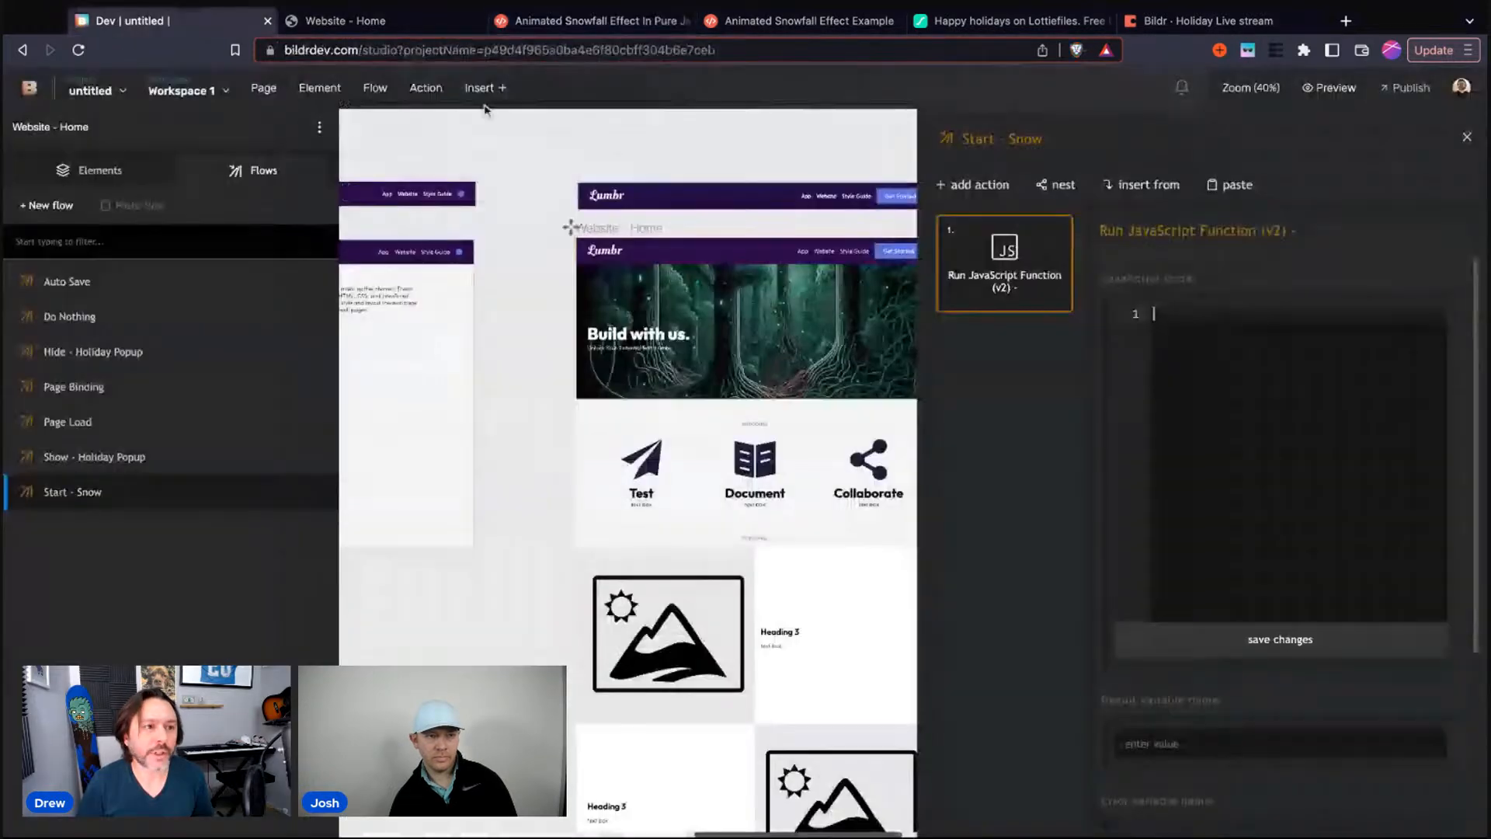
{"action": "key", "text": "ctrl+v"}
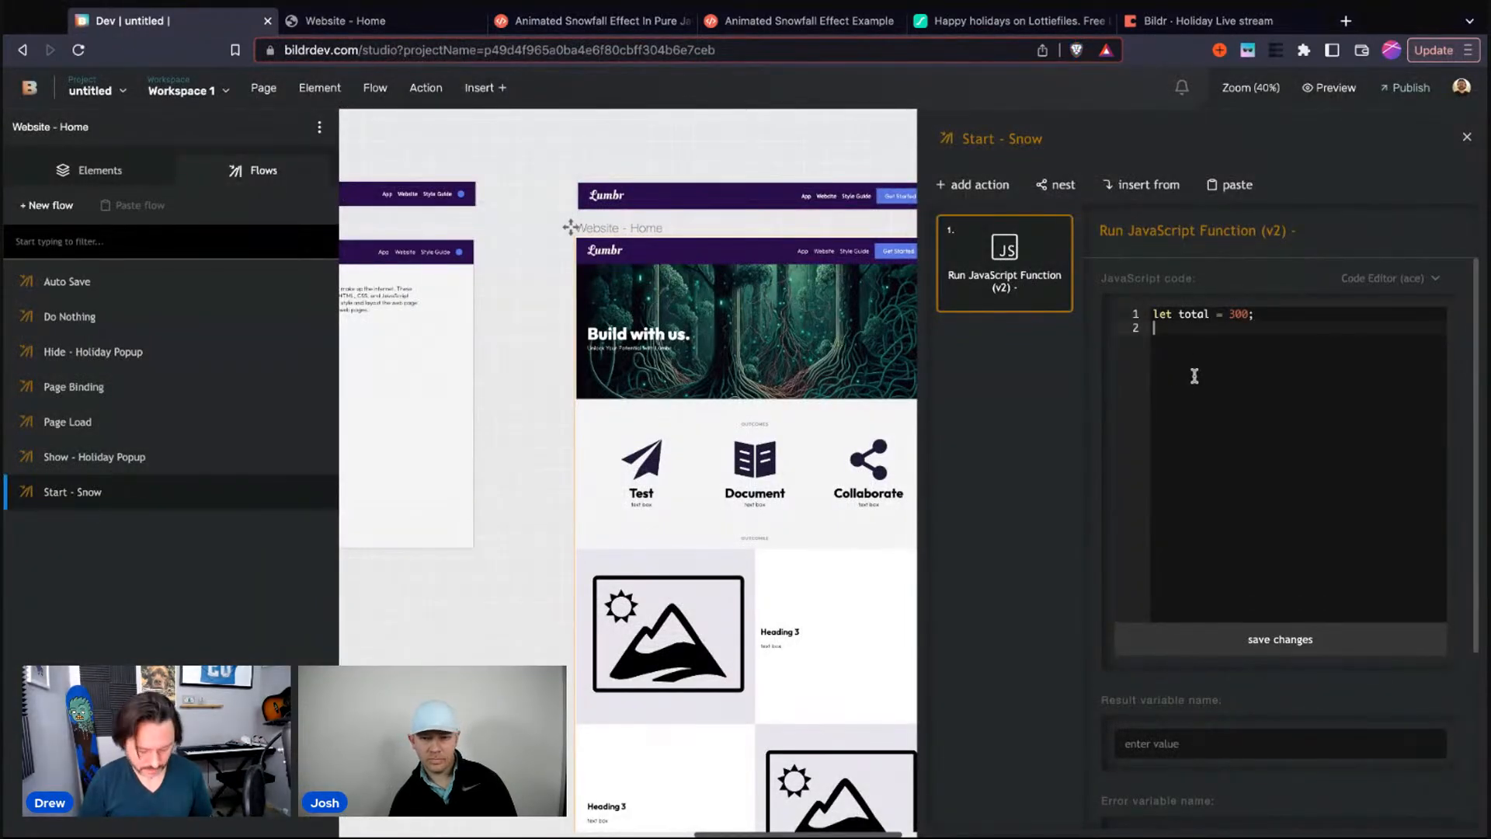
{"action": "key", "text": "Return"}
{"action": "type", "text": "toggleSnow();"}
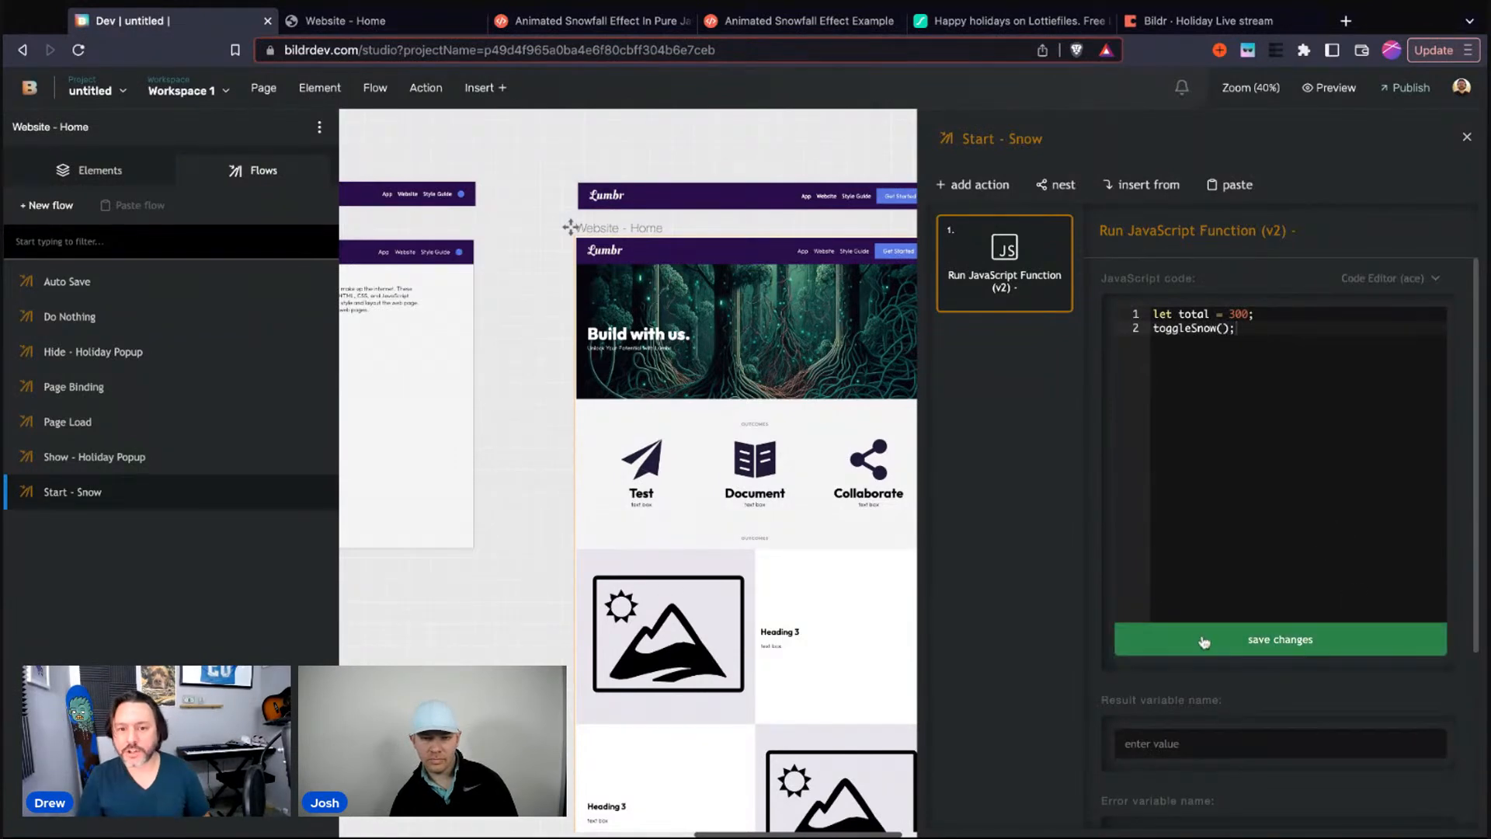
{"action": "left_click", "coordinate": [1252, 646]}
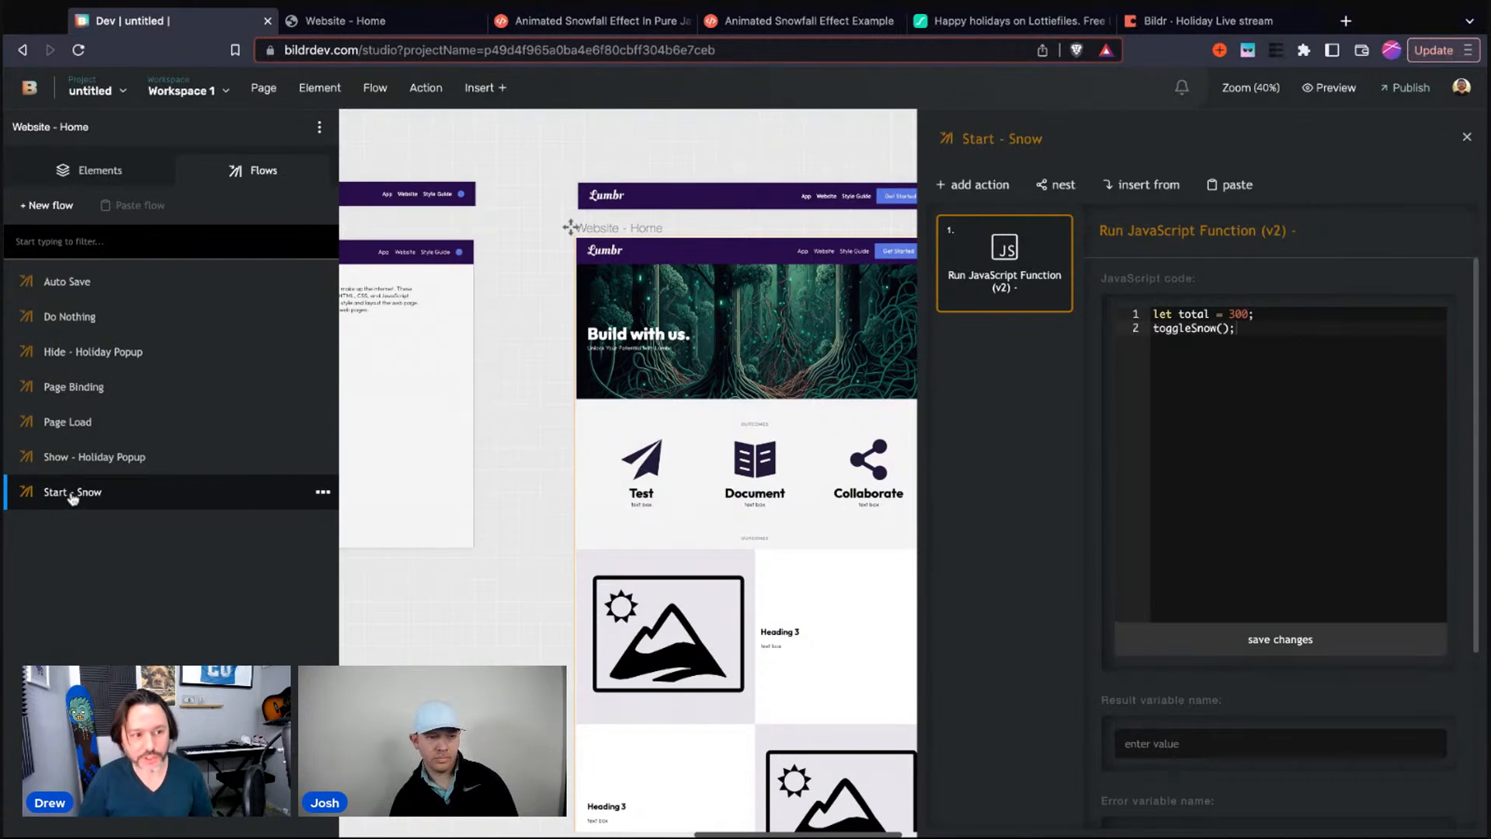
Nest the Start - Snow flow in the Show - Holiday Popup flow
{"action": "left_click", "coordinate": [74, 463]}
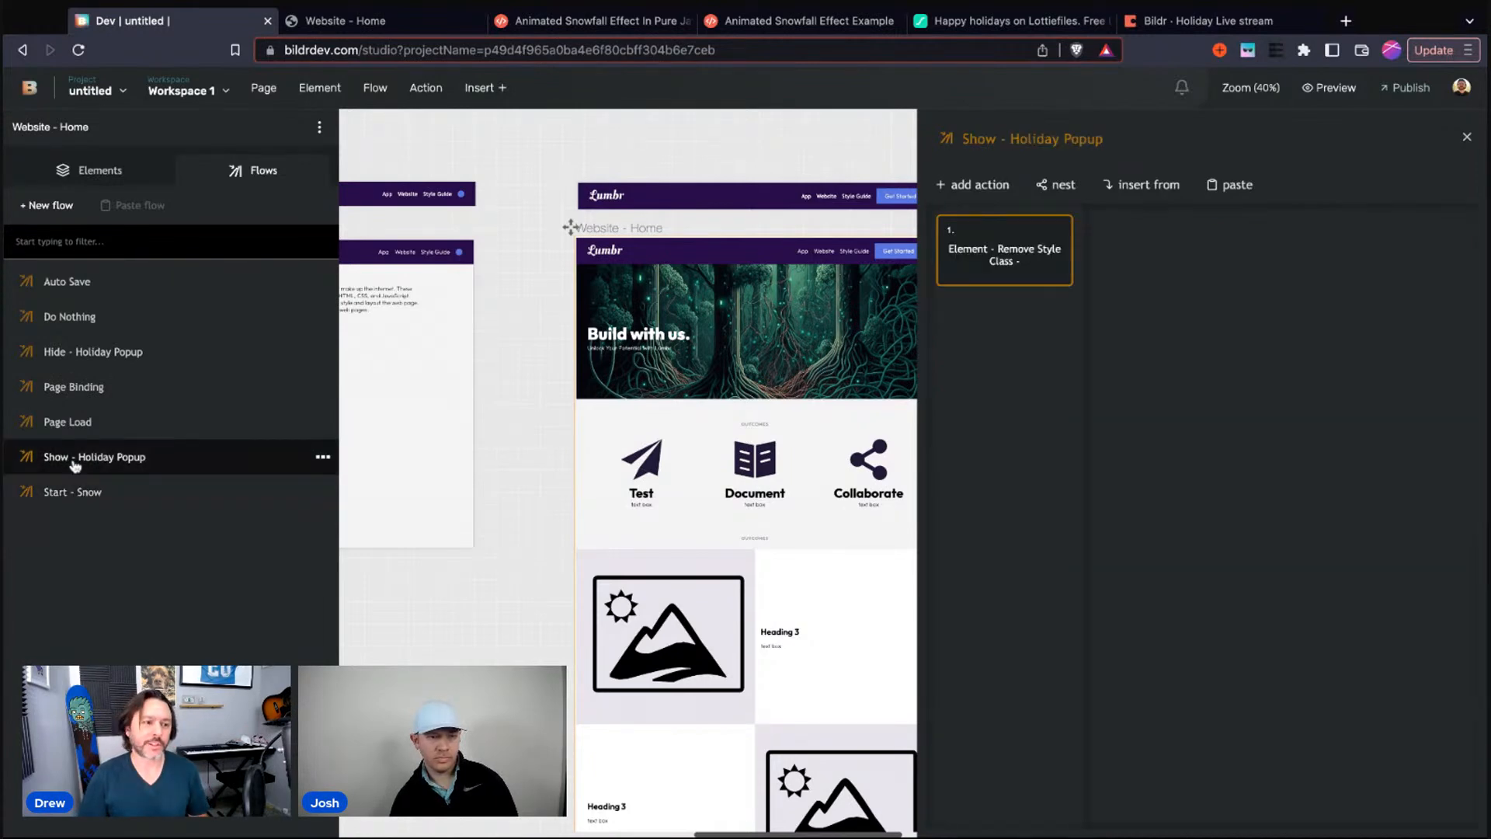
{"action": "left_click", "coordinate": [1054, 186]}
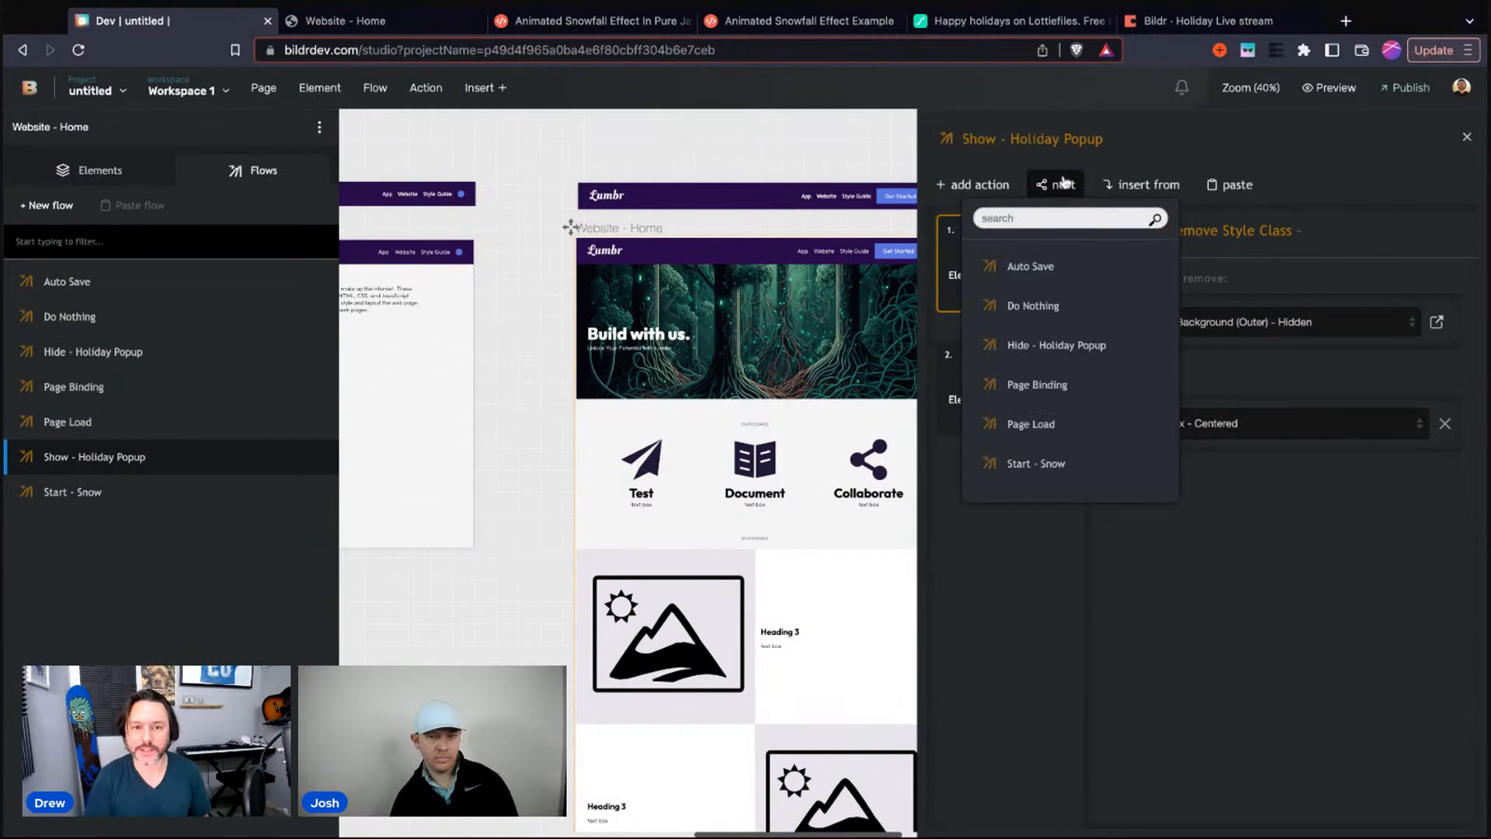
{"action": "type", "text": "start"}
{"action": "left_click", "coordinate": [1102, 266]}
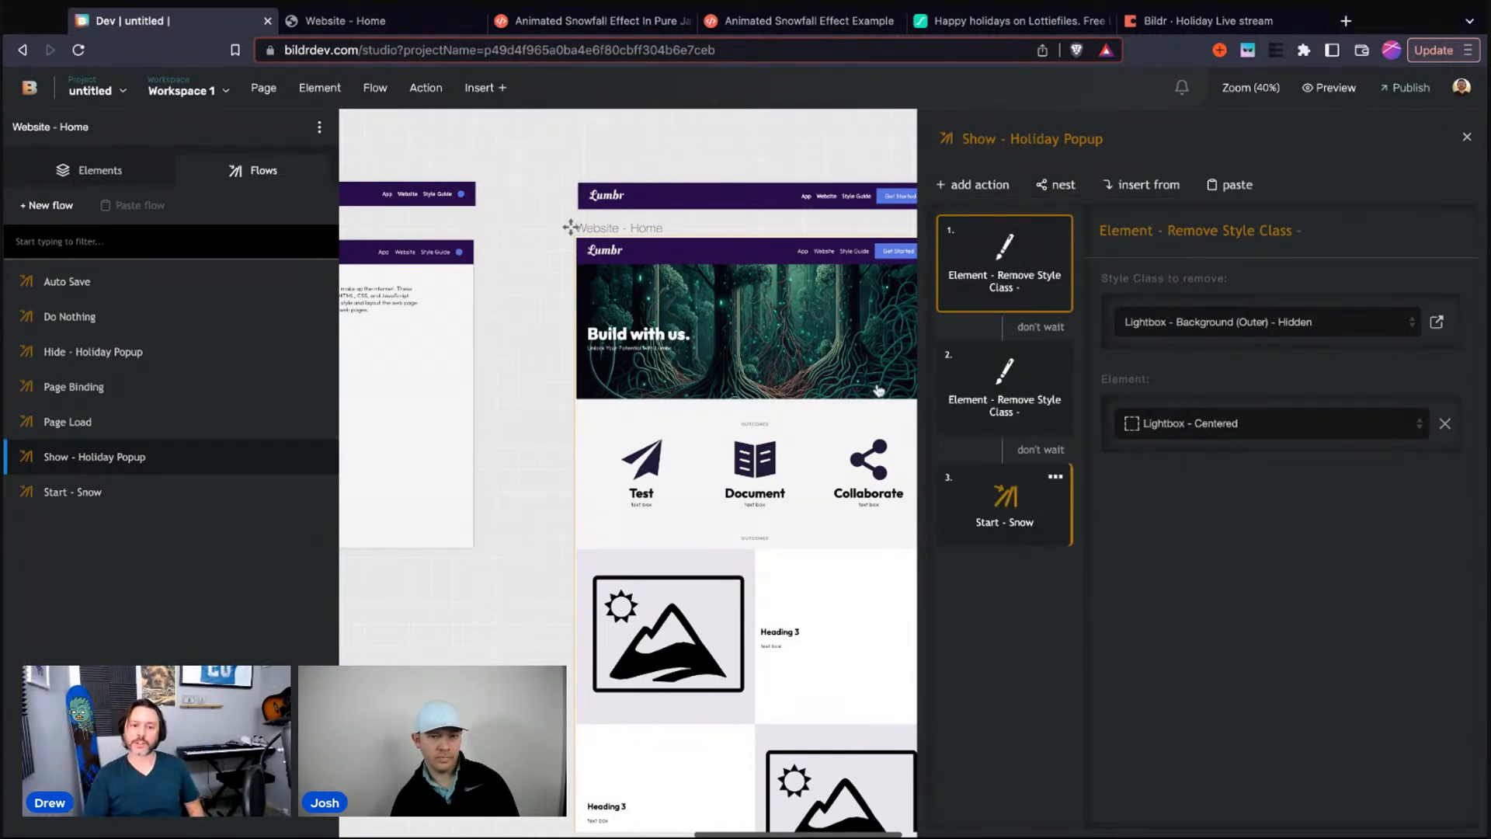
Reload the Website - Home preview page with the developer tools open to test the snow flow
{"action": "left_click", "coordinate": [375, 22]}
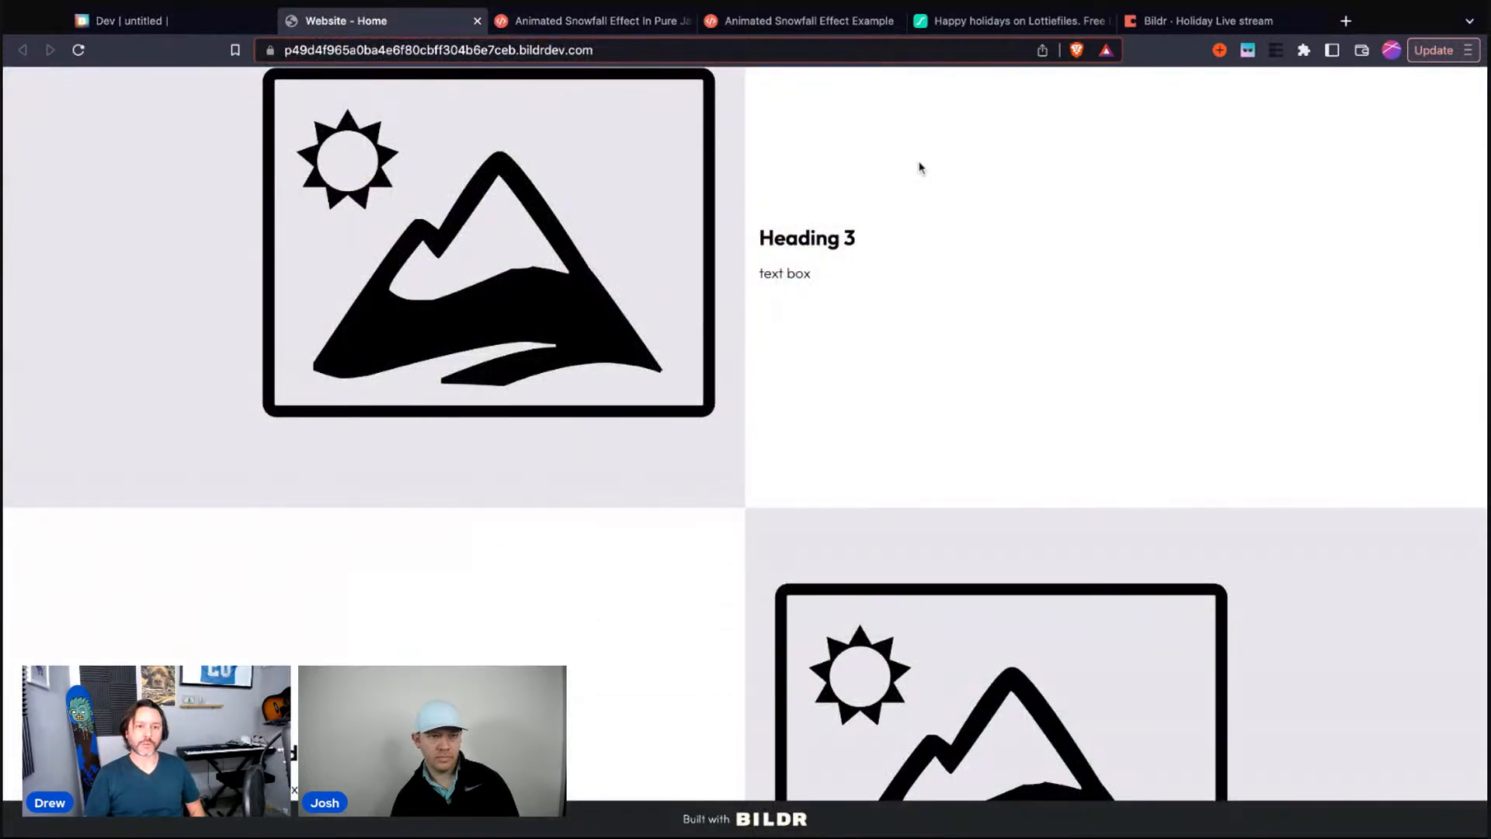
{"action": "scroll", "coordinate": [920, 168], "scroll_direction": "up", "scroll_amount": 10}
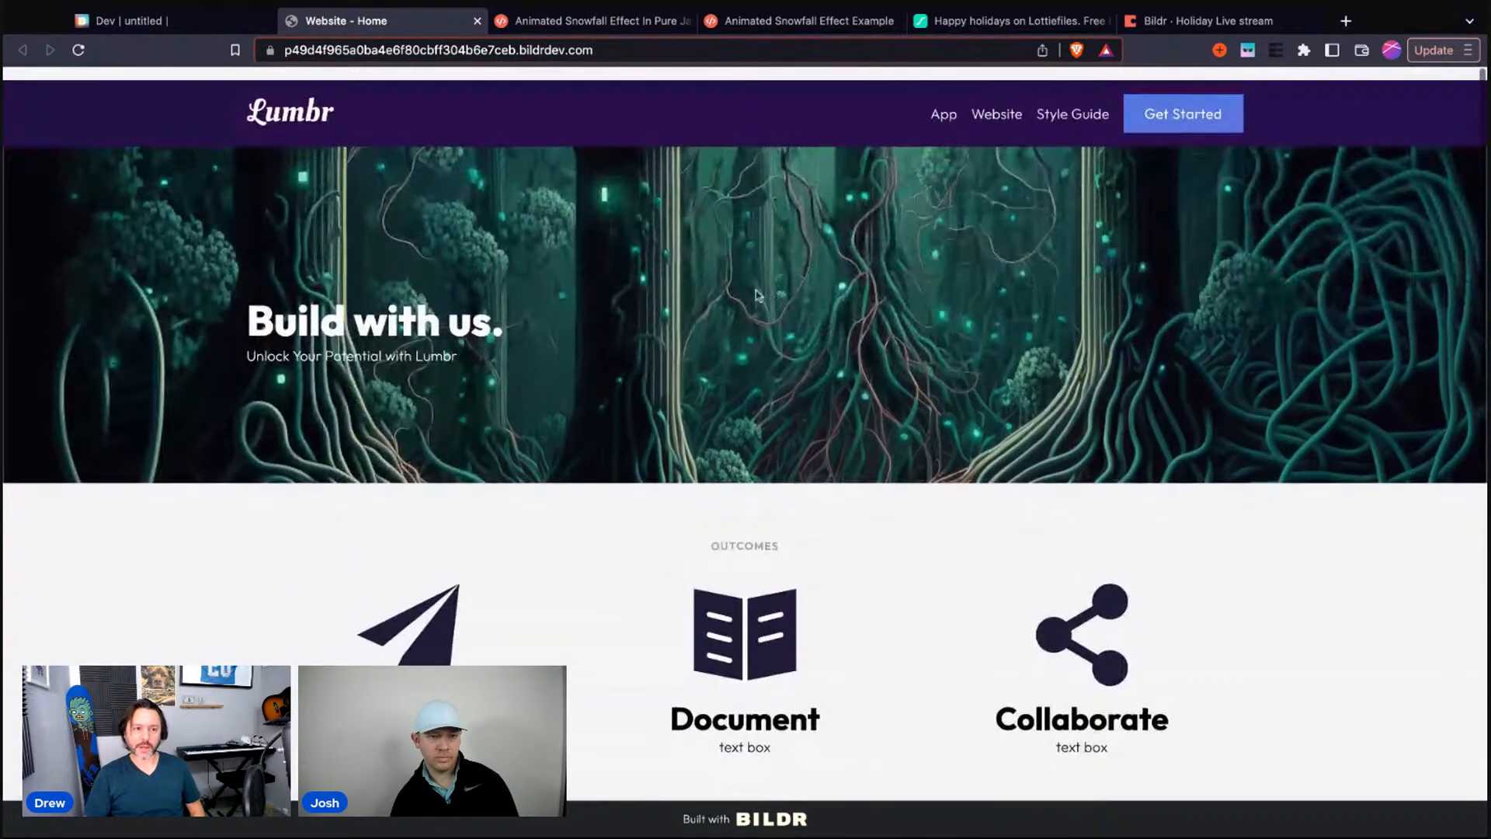
{"action": "key", "text": "super+alt+i"}
{"action": "left_click", "coordinate": [79, 50]}
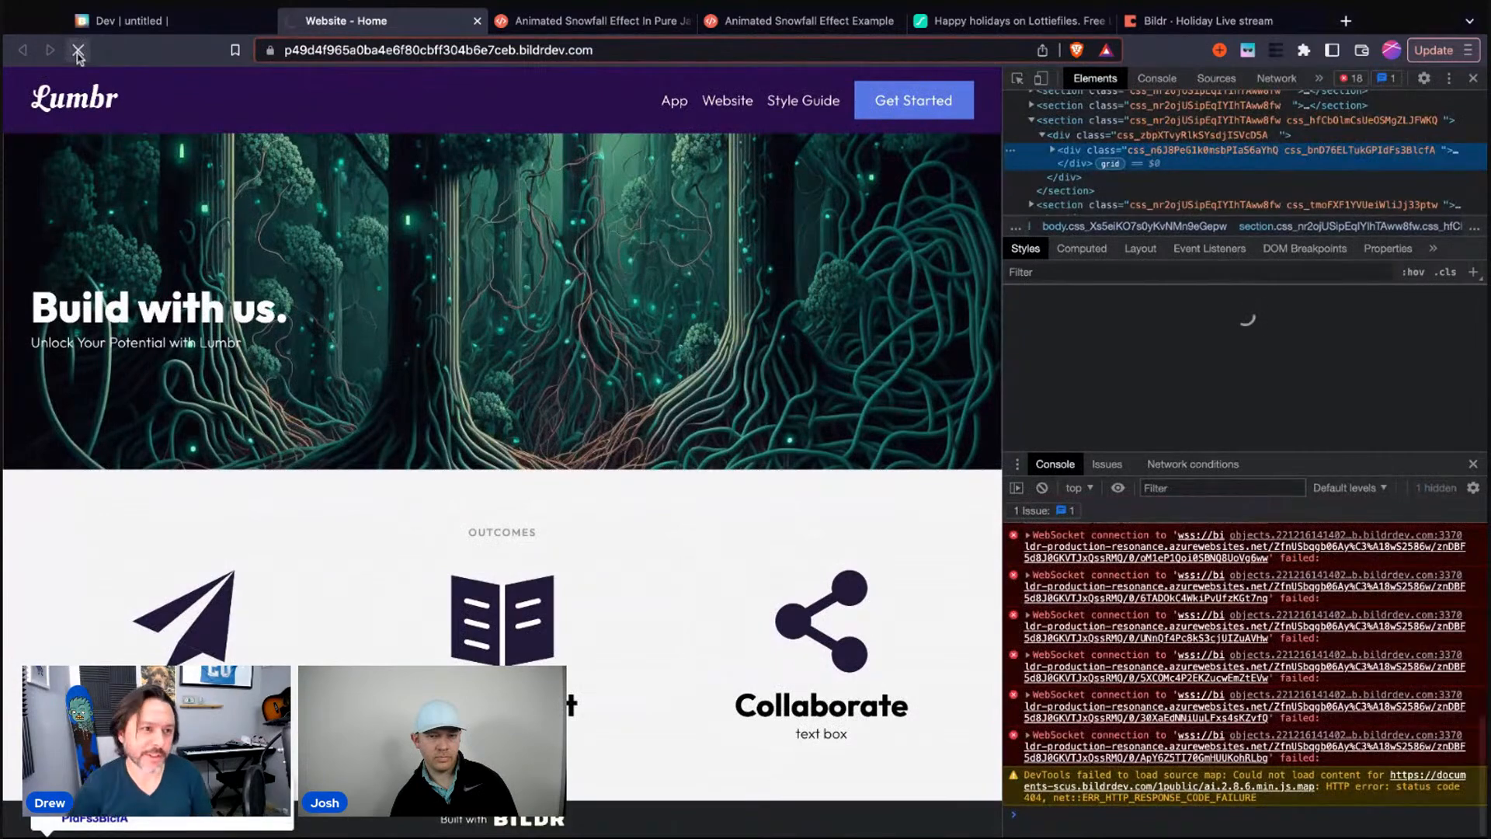
{"action": "left_click", "coordinate": [78, 50]}
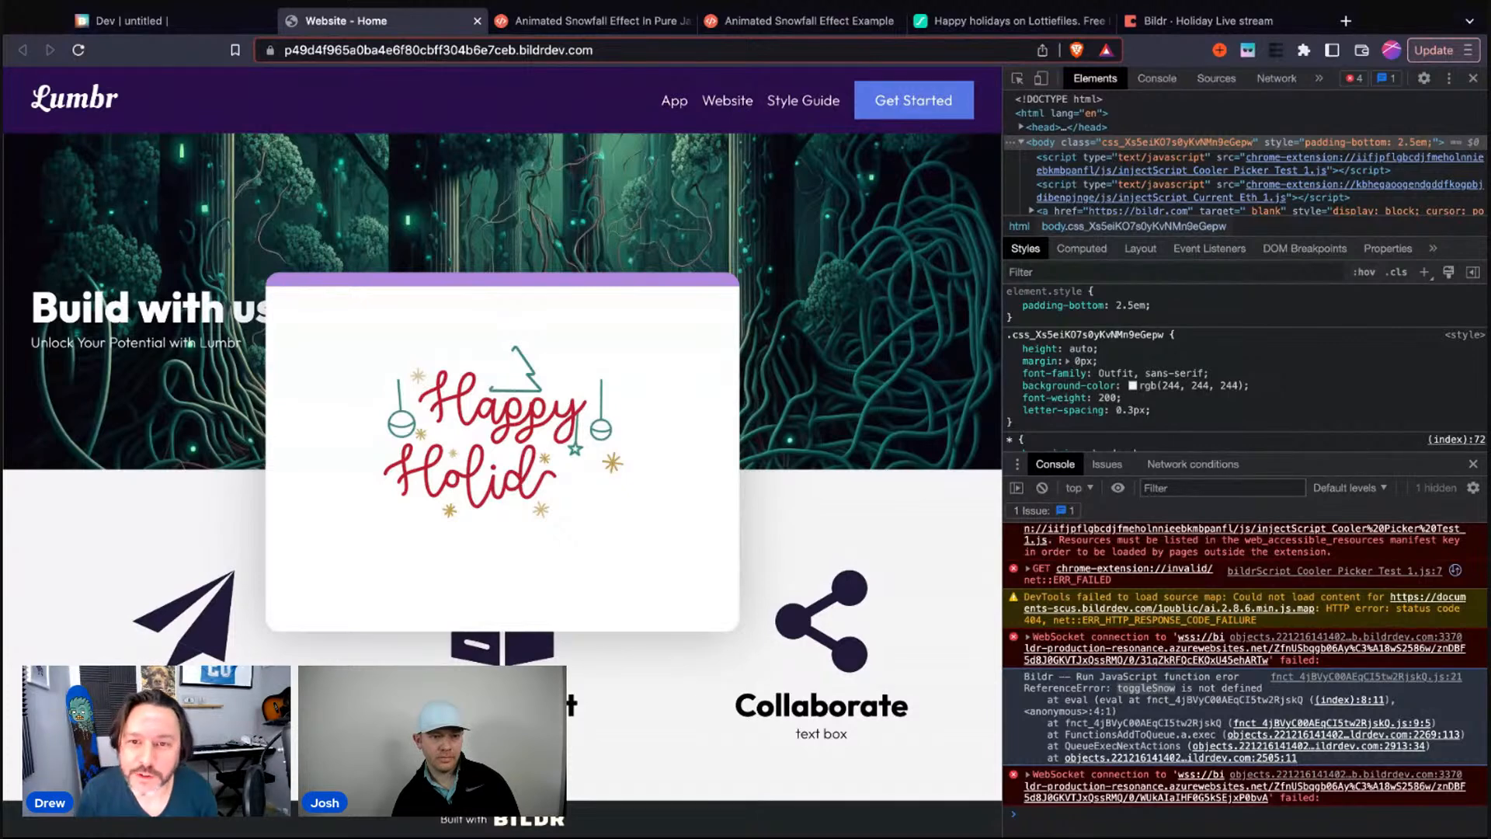
Preview the loaded PureSnow script among the page's network requests and read through its snowflake functions
{"action": "left_click", "coordinate": [1276, 78]}
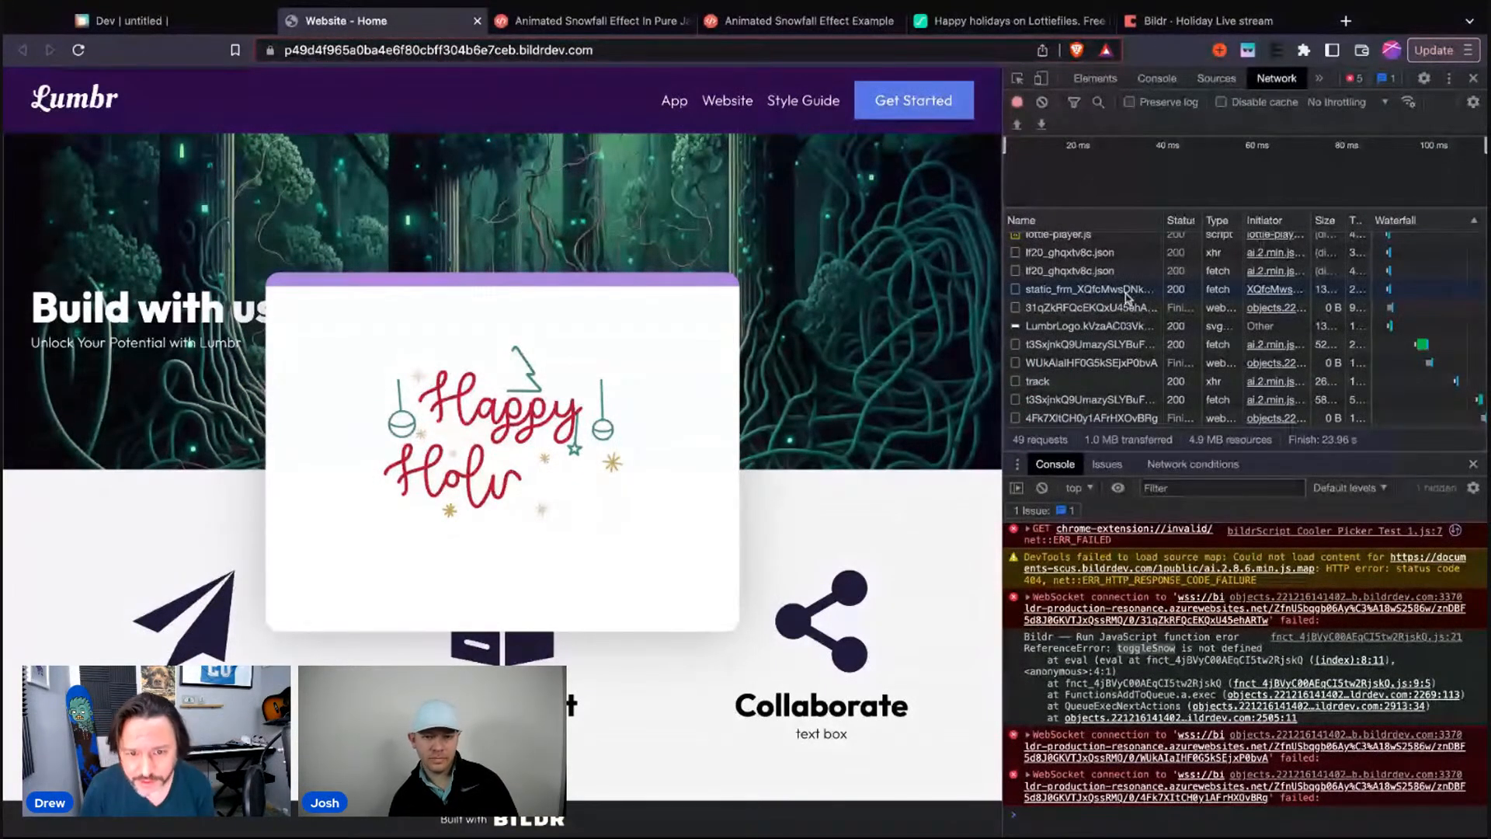
{"action": "scroll", "coordinate": [1128, 295], "scroll_direction": "up", "scroll_amount": 5}
{"action": "left_click", "coordinate": [1103, 333]}
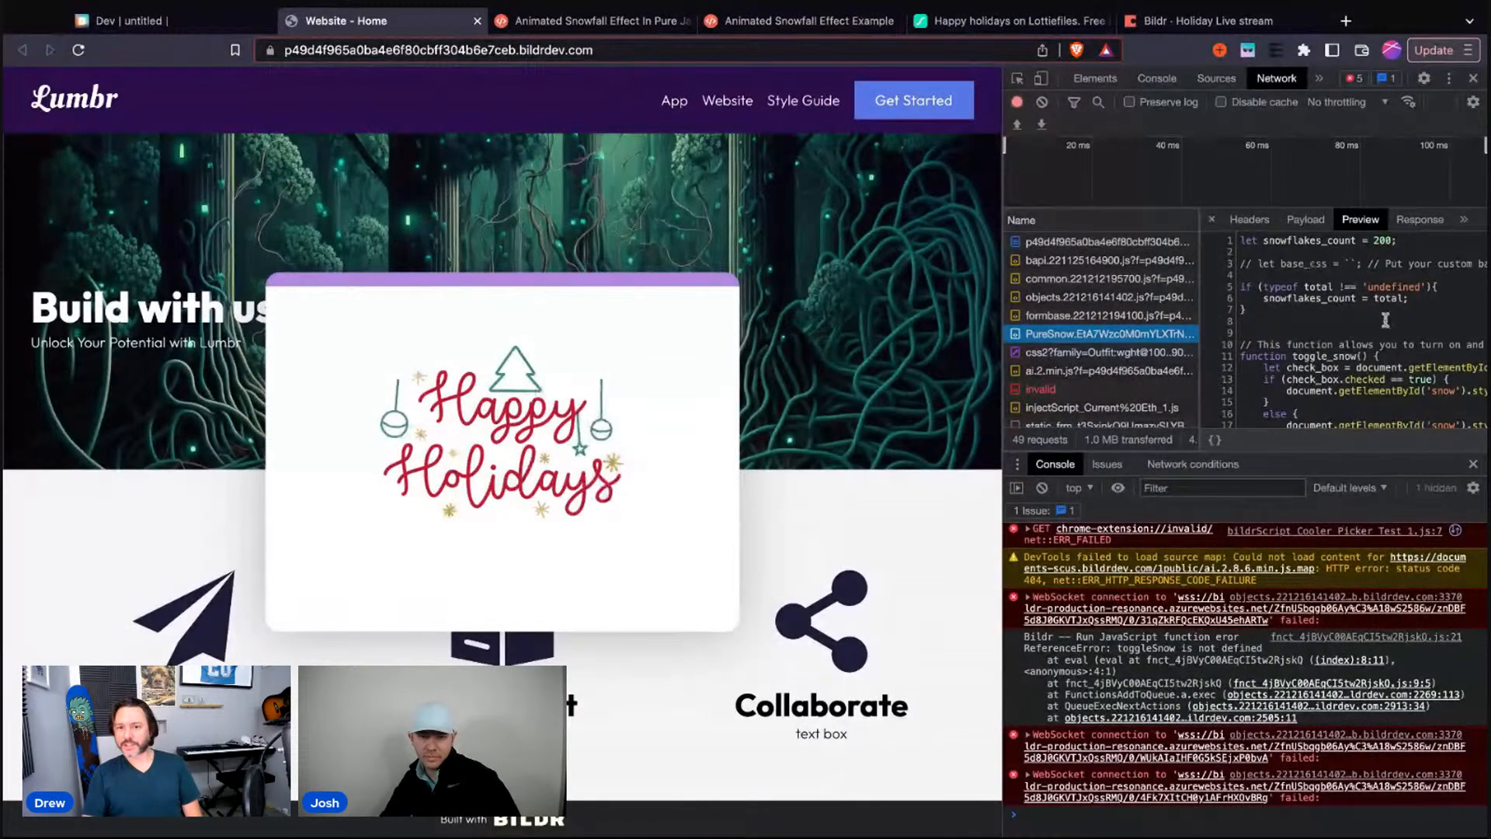
{"action": "scroll", "coordinate": [1369, 332], "scroll_direction": "down", "scroll_amount": 2}
{"action": "scroll", "coordinate": [1368, 331], "scroll_direction": "down", "scroll_amount": 6}
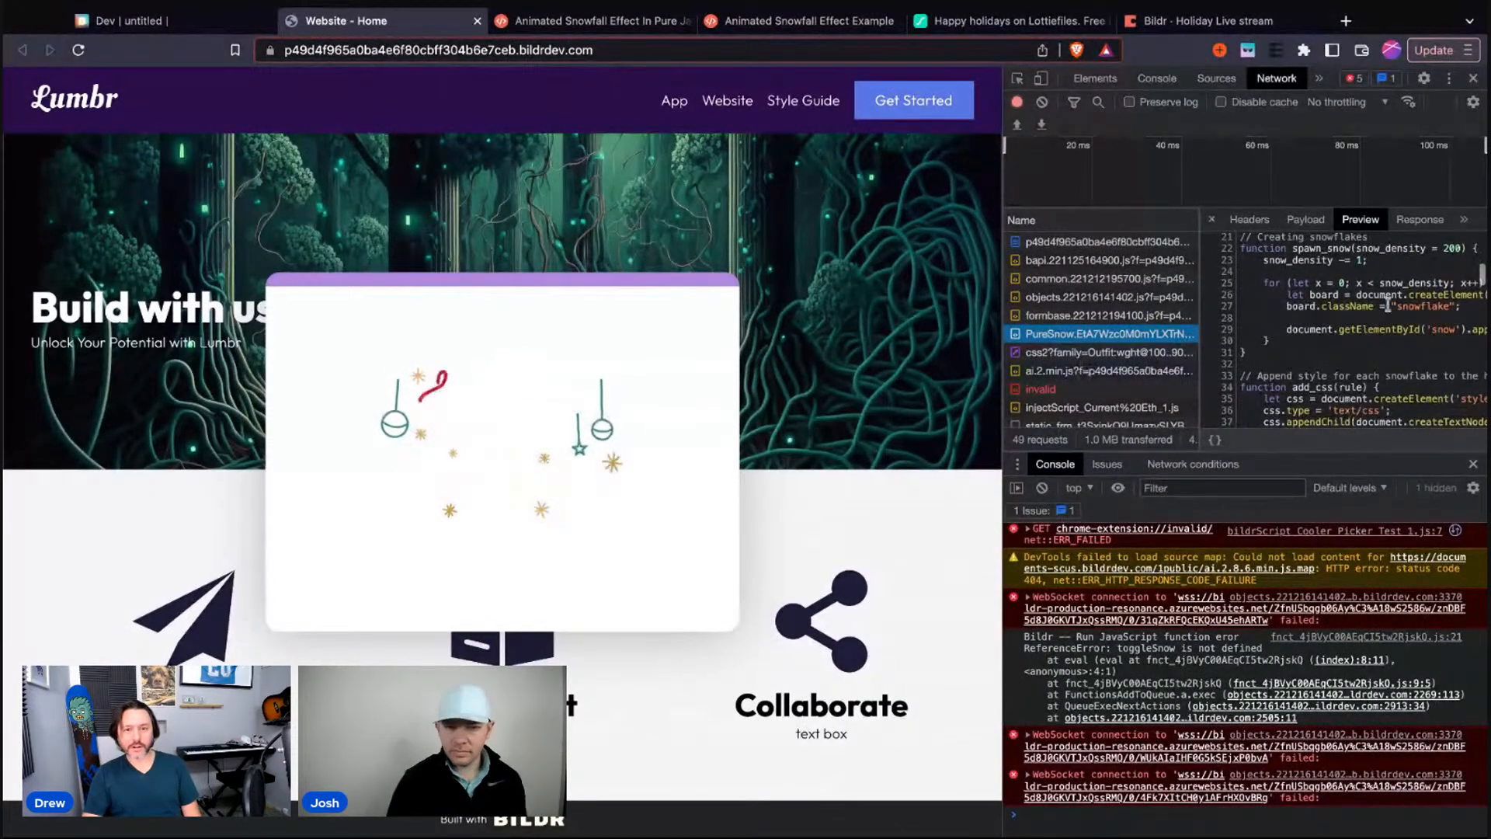
{"action": "scroll", "coordinate": [1385, 315], "scroll_direction": "down", "scroll_amount": 3}
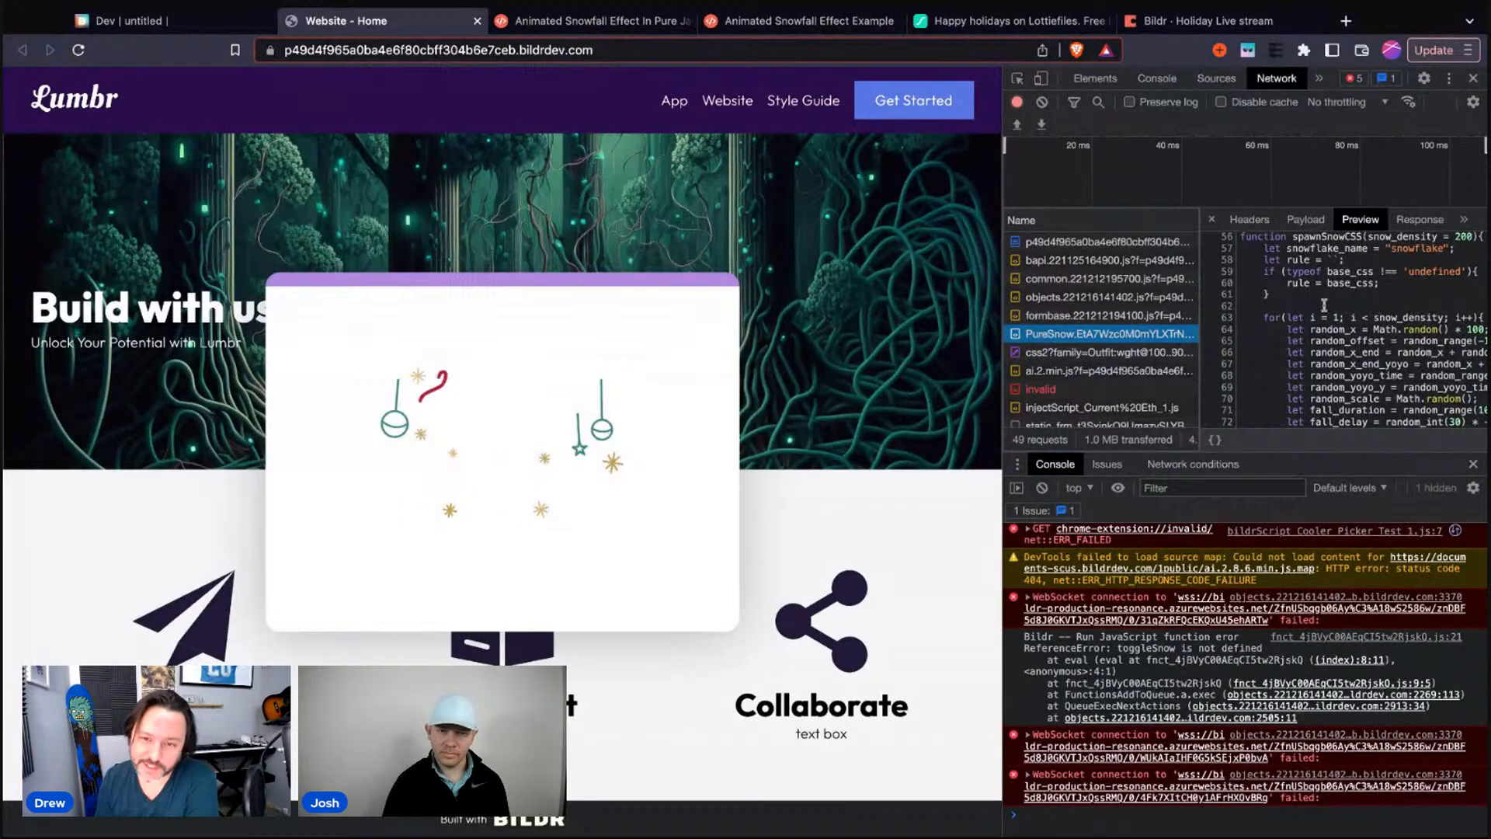
{"action": "scroll", "coordinate": [1356, 326], "scroll_direction": "up", "scroll_amount": 3}
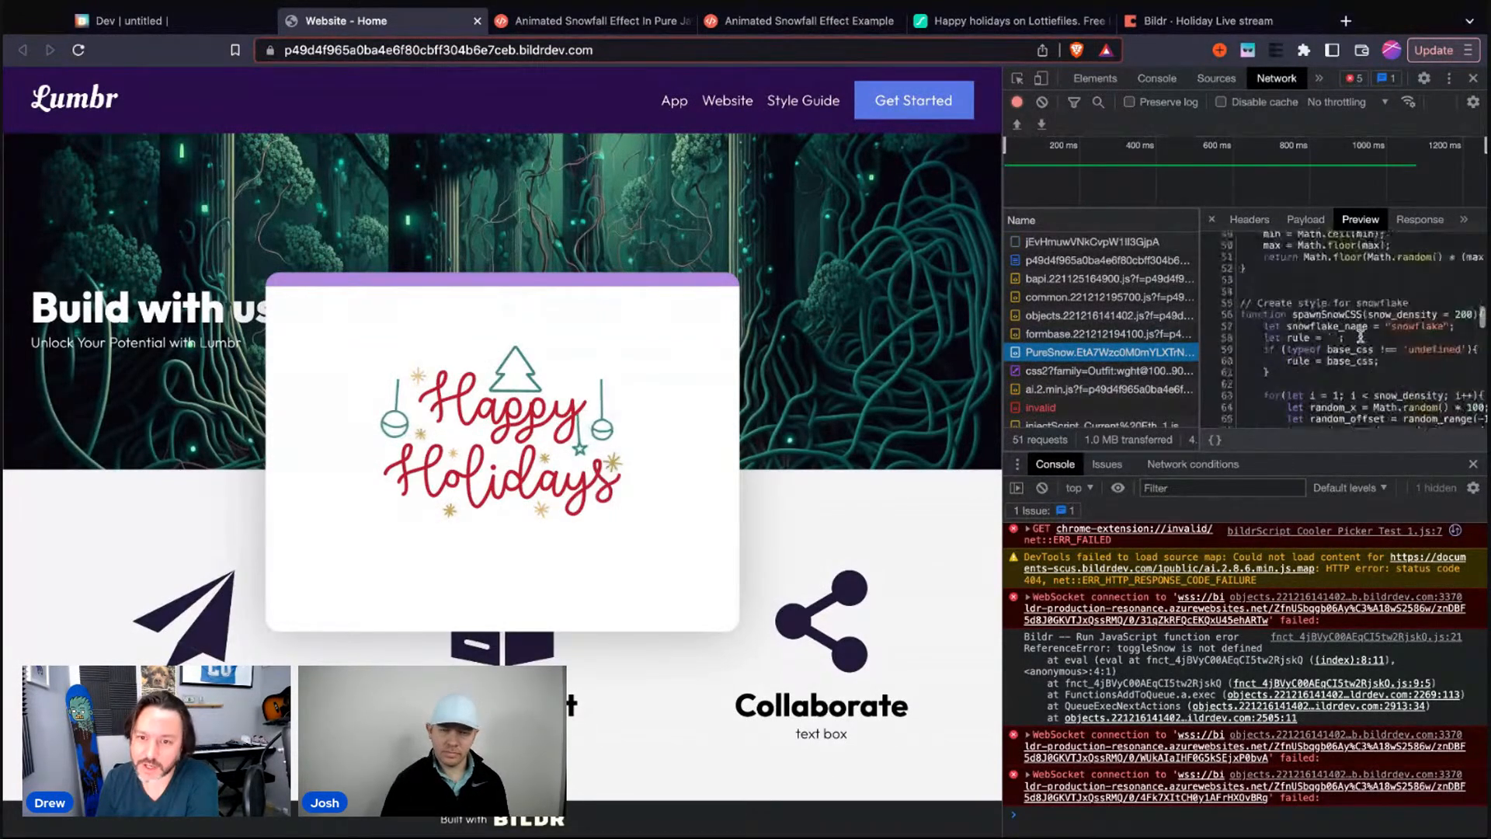
{"action": "scroll", "coordinate": [1361, 336], "scroll_direction": "up", "scroll_amount": 7}
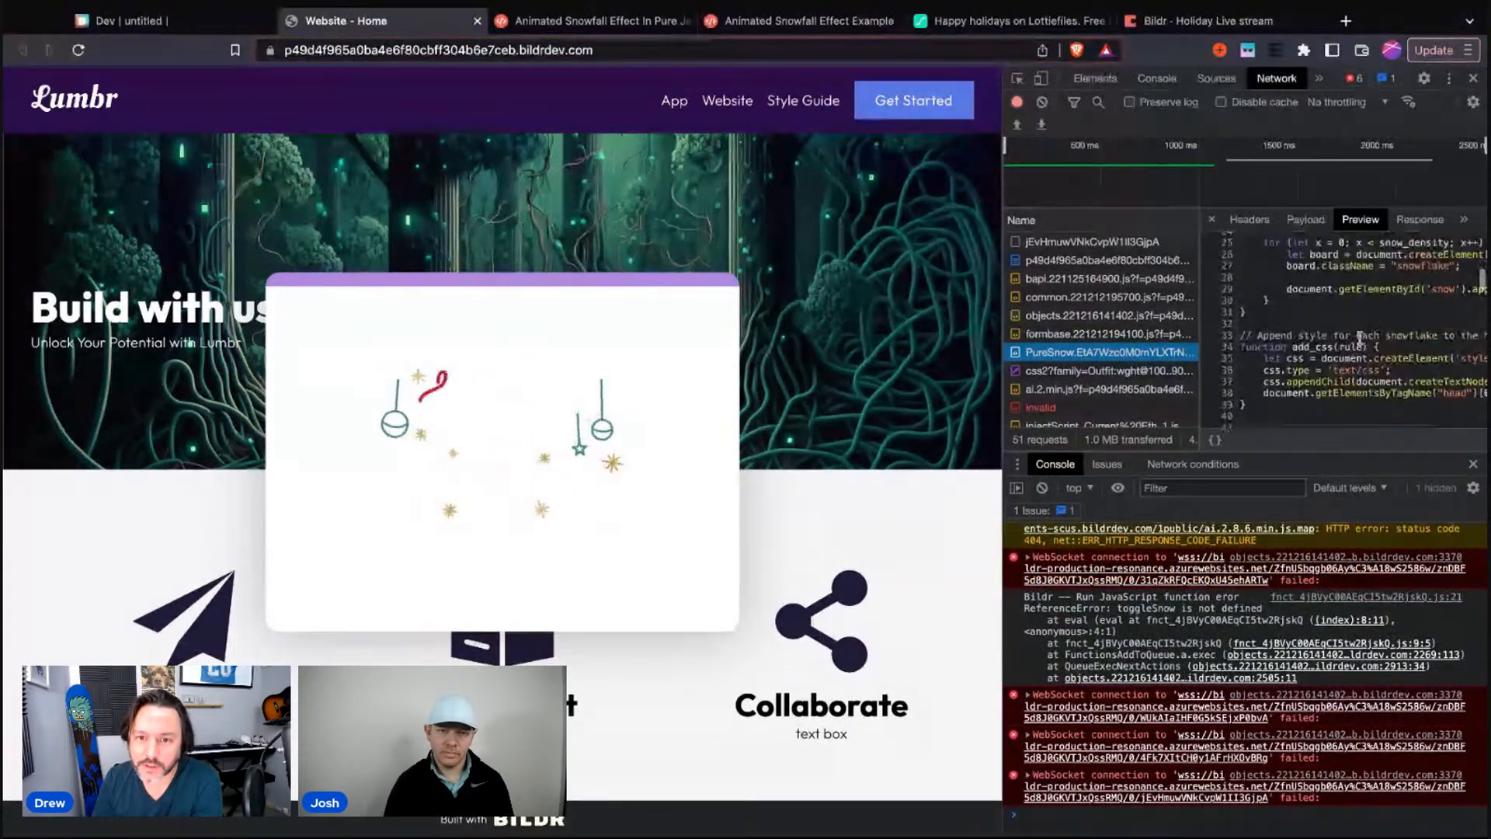
{"action": "scroll", "coordinate": [1361, 336], "scroll_direction": "up", "scroll_amount": 3}
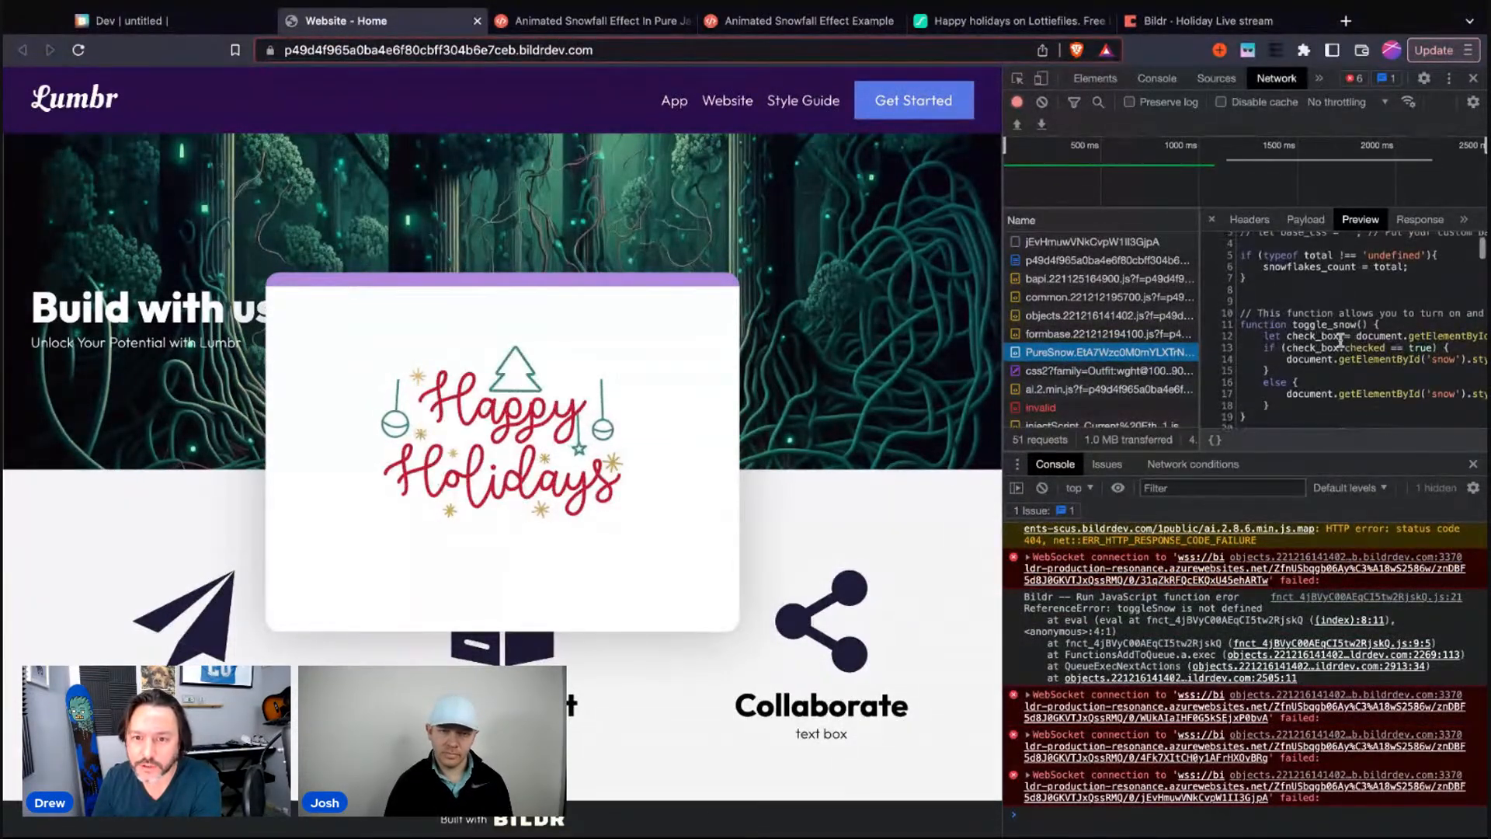
Examine the snow toggle function in the PureSnow script, checking its exact name and its checkbox condition
{"action": "double_click", "coordinate": [1296, 325]}
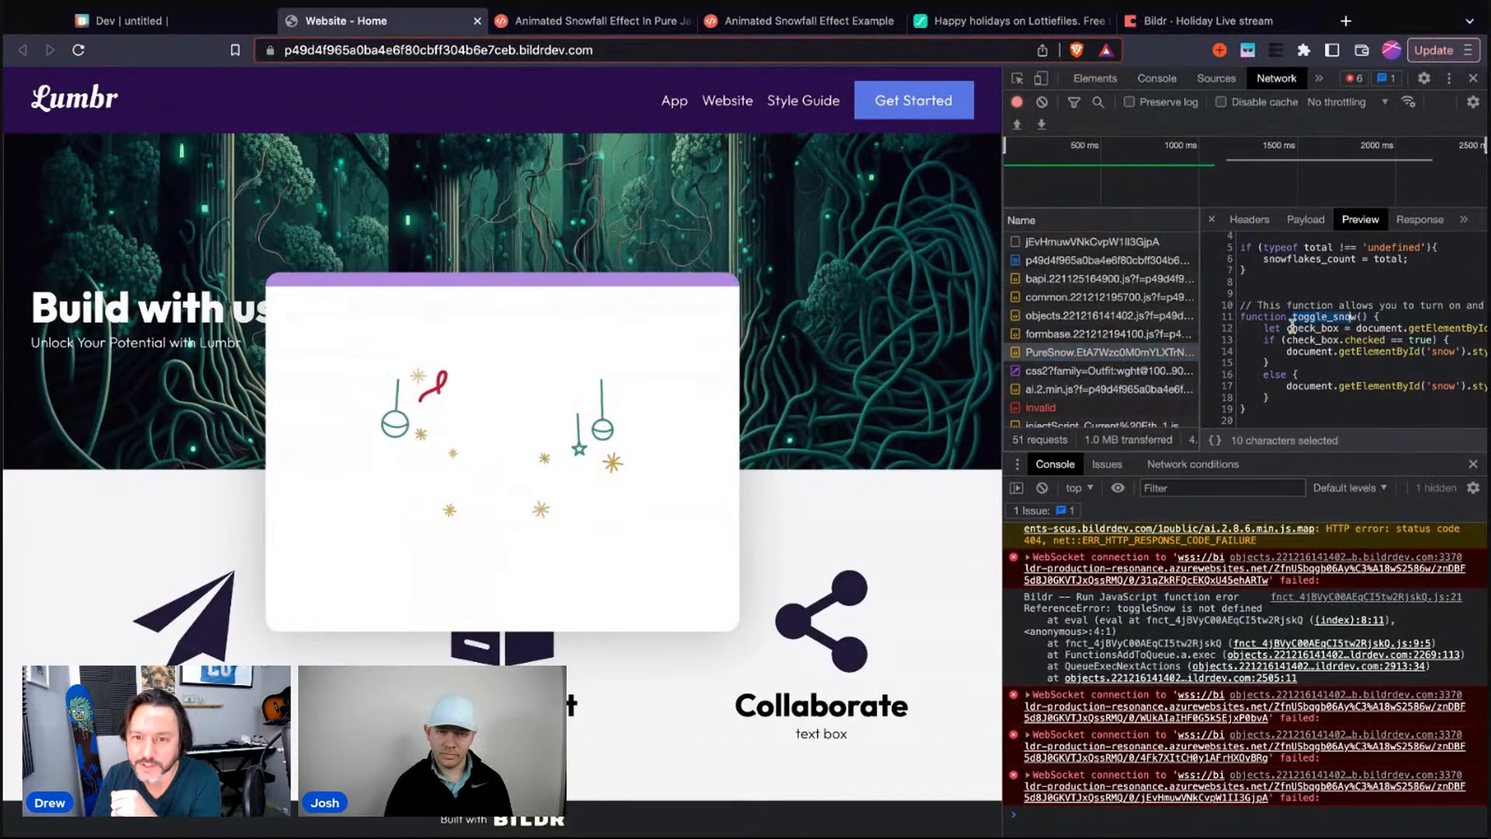
{"action": "scroll", "coordinate": [1371, 365], "scroll_direction": "up", "scroll_amount": 1}
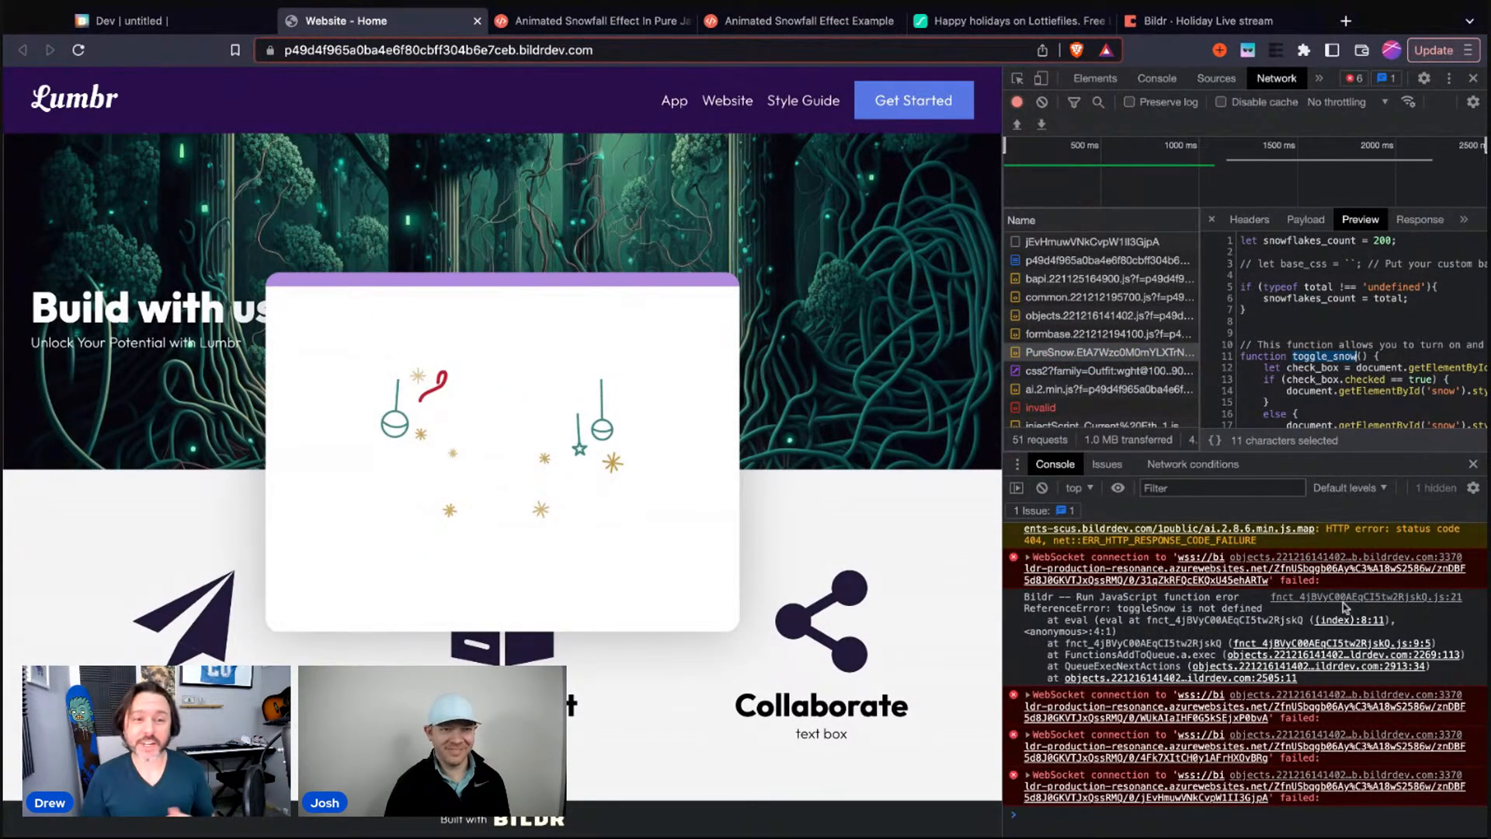
{"action": "left_click", "coordinate": [1338, 356]}
{"action": "scroll", "coordinate": [1320, 349], "scroll_direction": "down", "scroll_amount": 1}
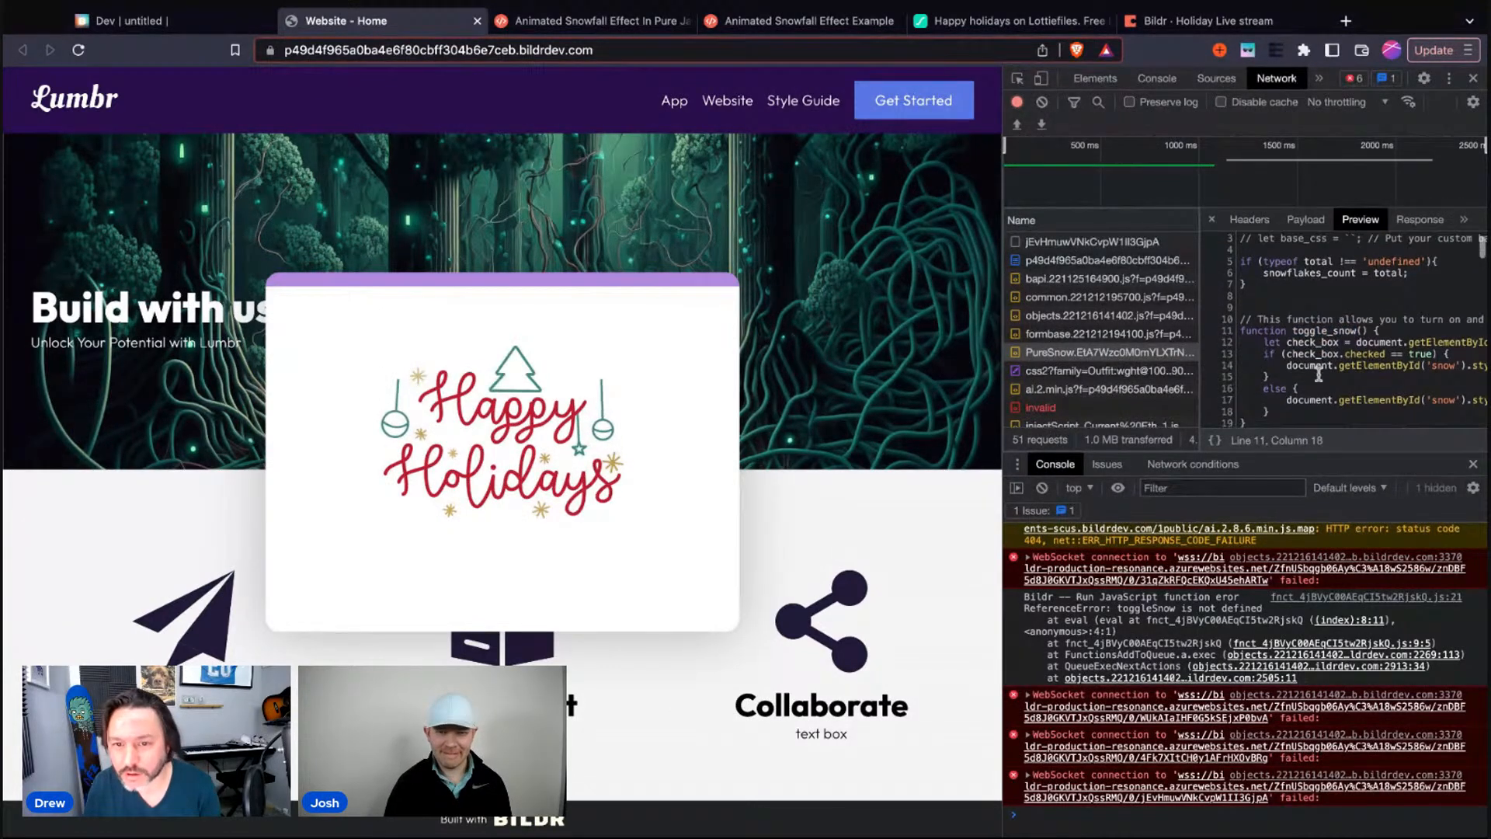
{"action": "left_click_drag", "start_coordinate": [1287, 341], "coordinate": [1365, 365]}
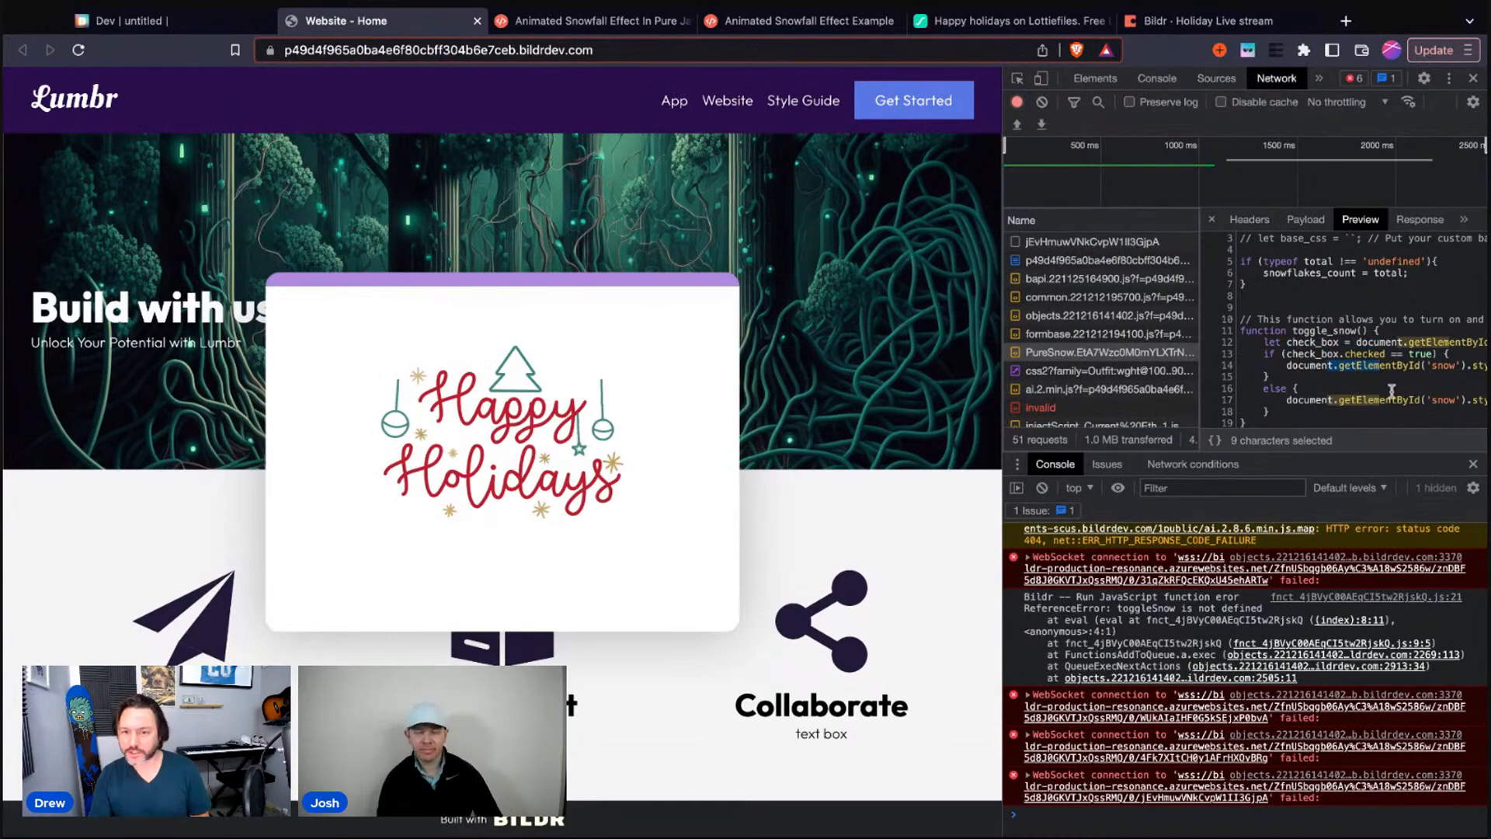
{"action": "scroll", "coordinate": [1392, 390], "scroll_direction": "down", "scroll_amount": 1}
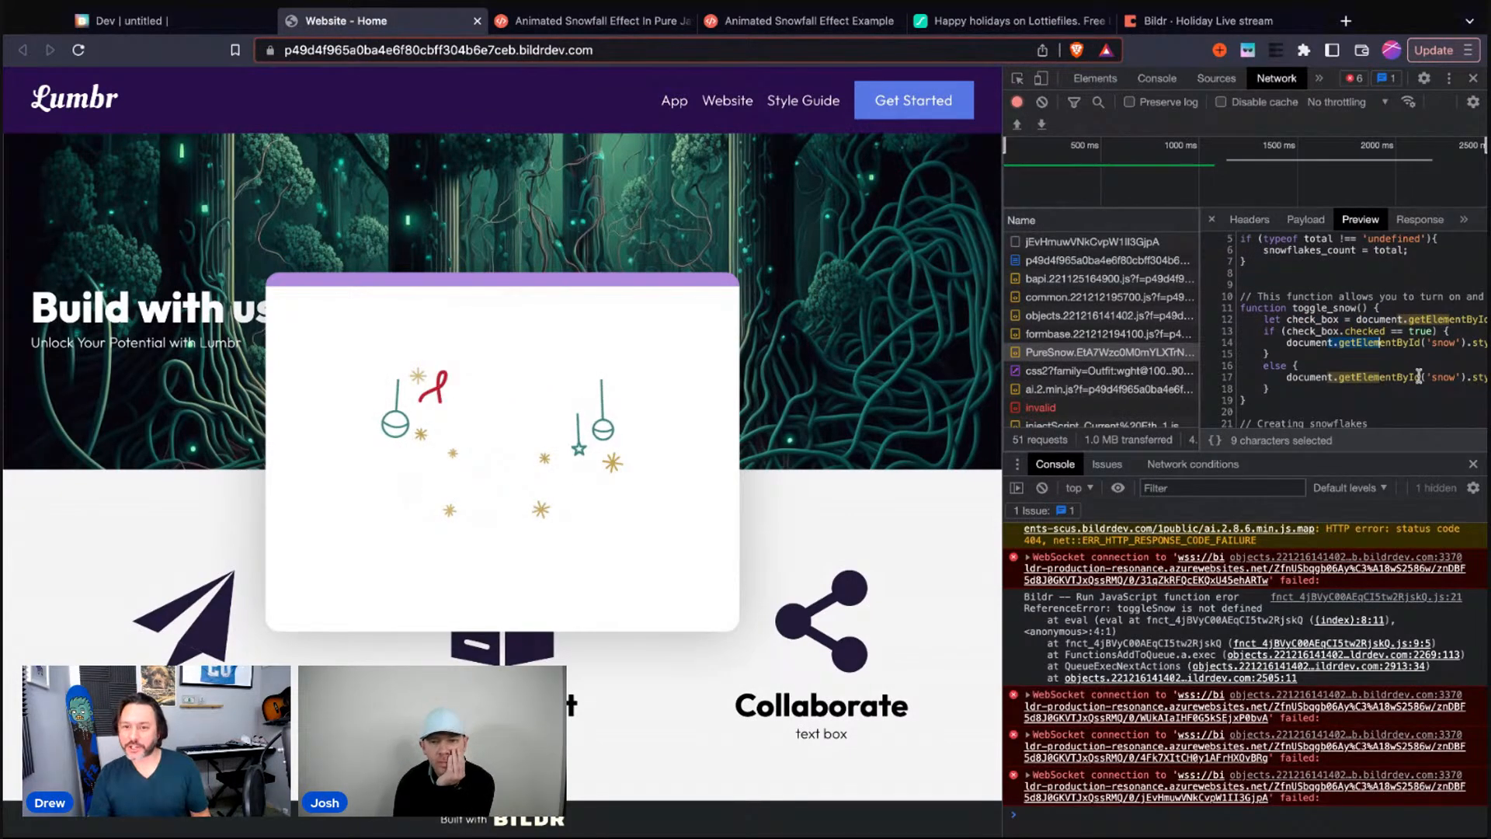
Test the ToggleSnow checkbox on the Animated Snowfall Effect Example page by switching the snow off and on
{"action": "left_click", "coordinate": [765, 21]}
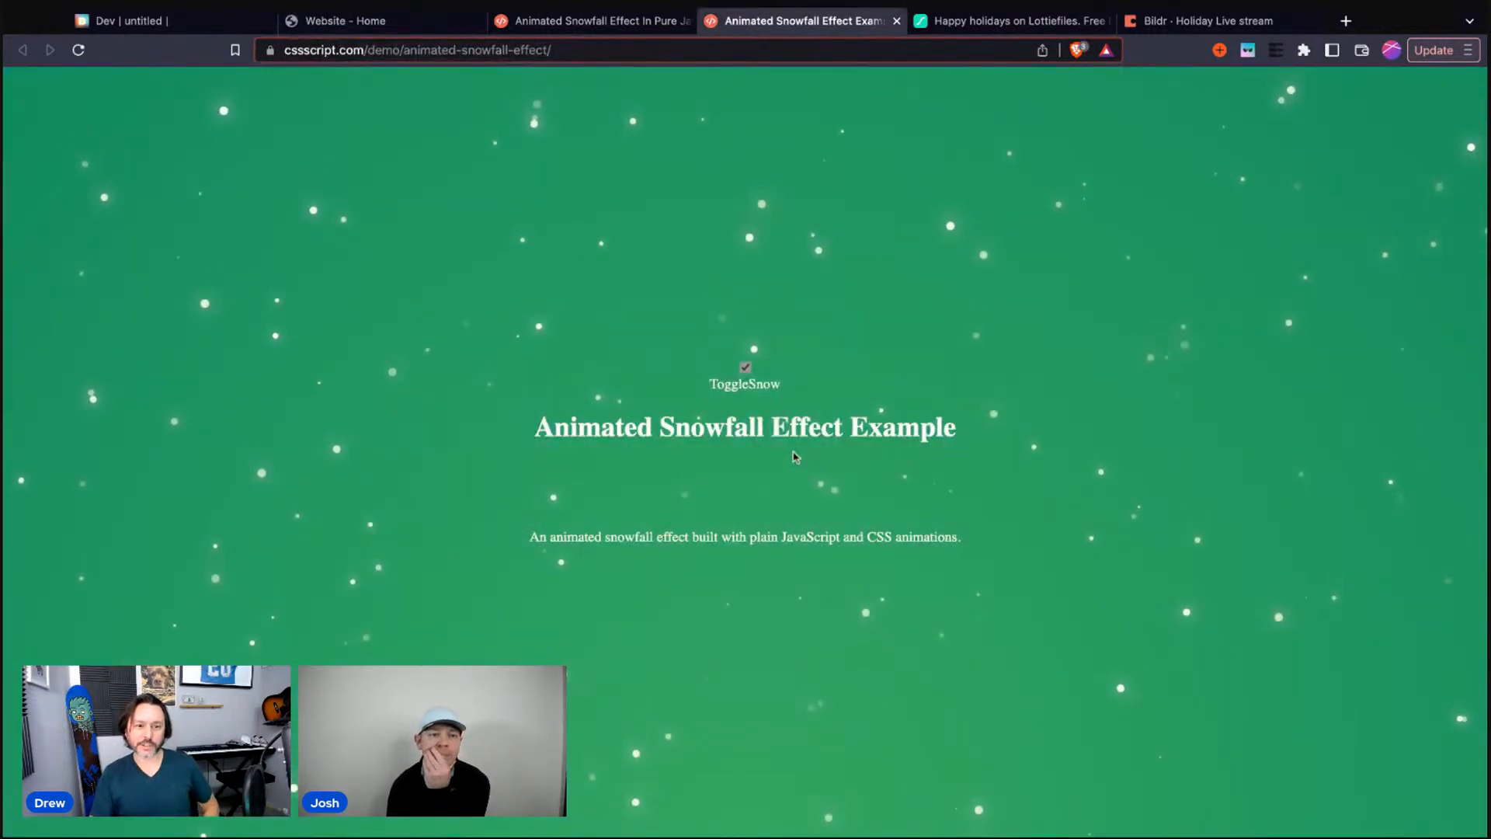
{"action": "left_click", "coordinate": [745, 366]}
{"action": "left_click", "coordinate": [745, 367]}
{"action": "left_click", "coordinate": [747, 368]}
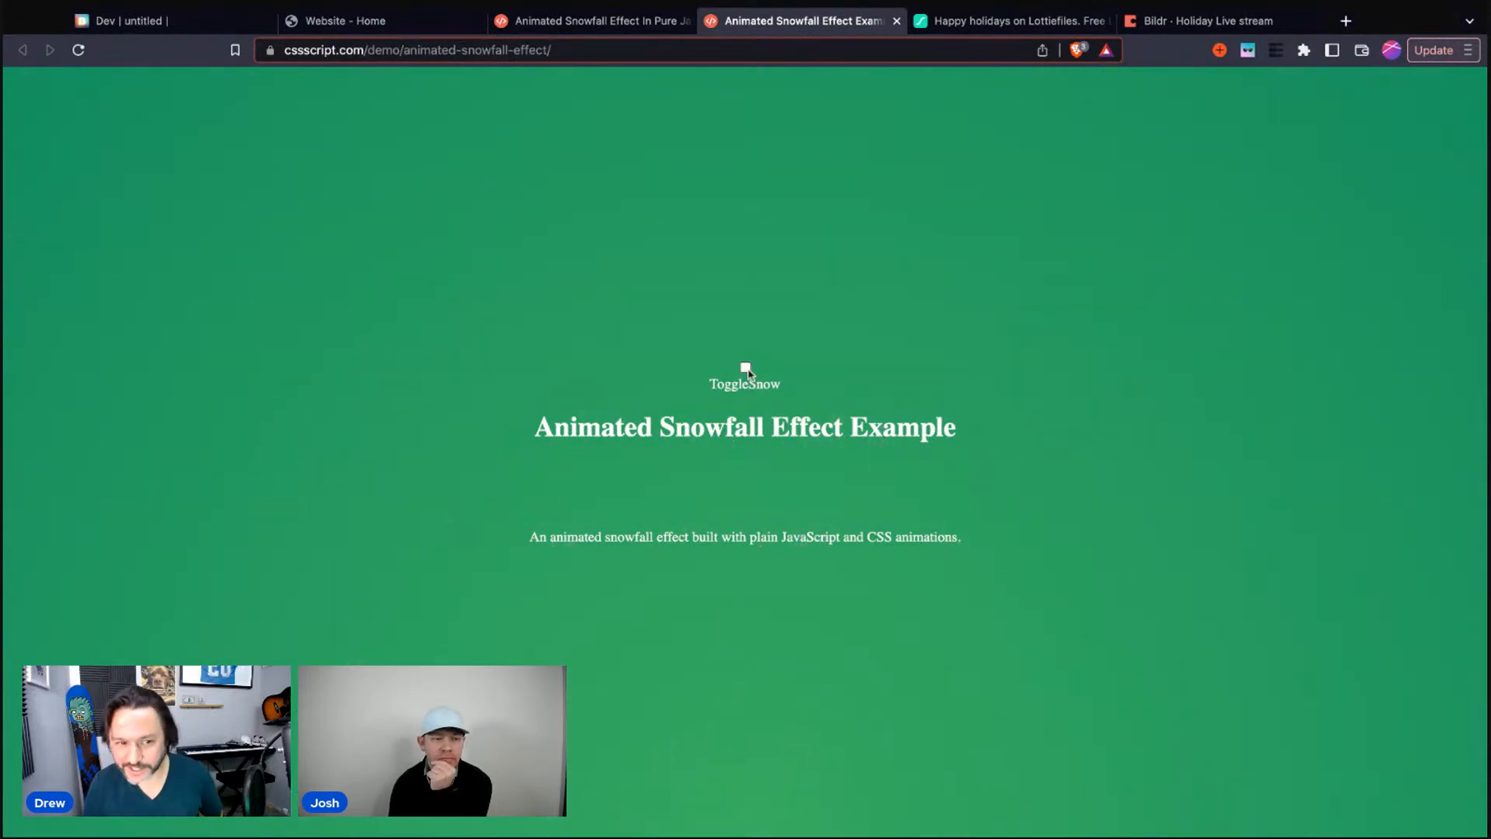
{"action": "left_click", "coordinate": [746, 367]}
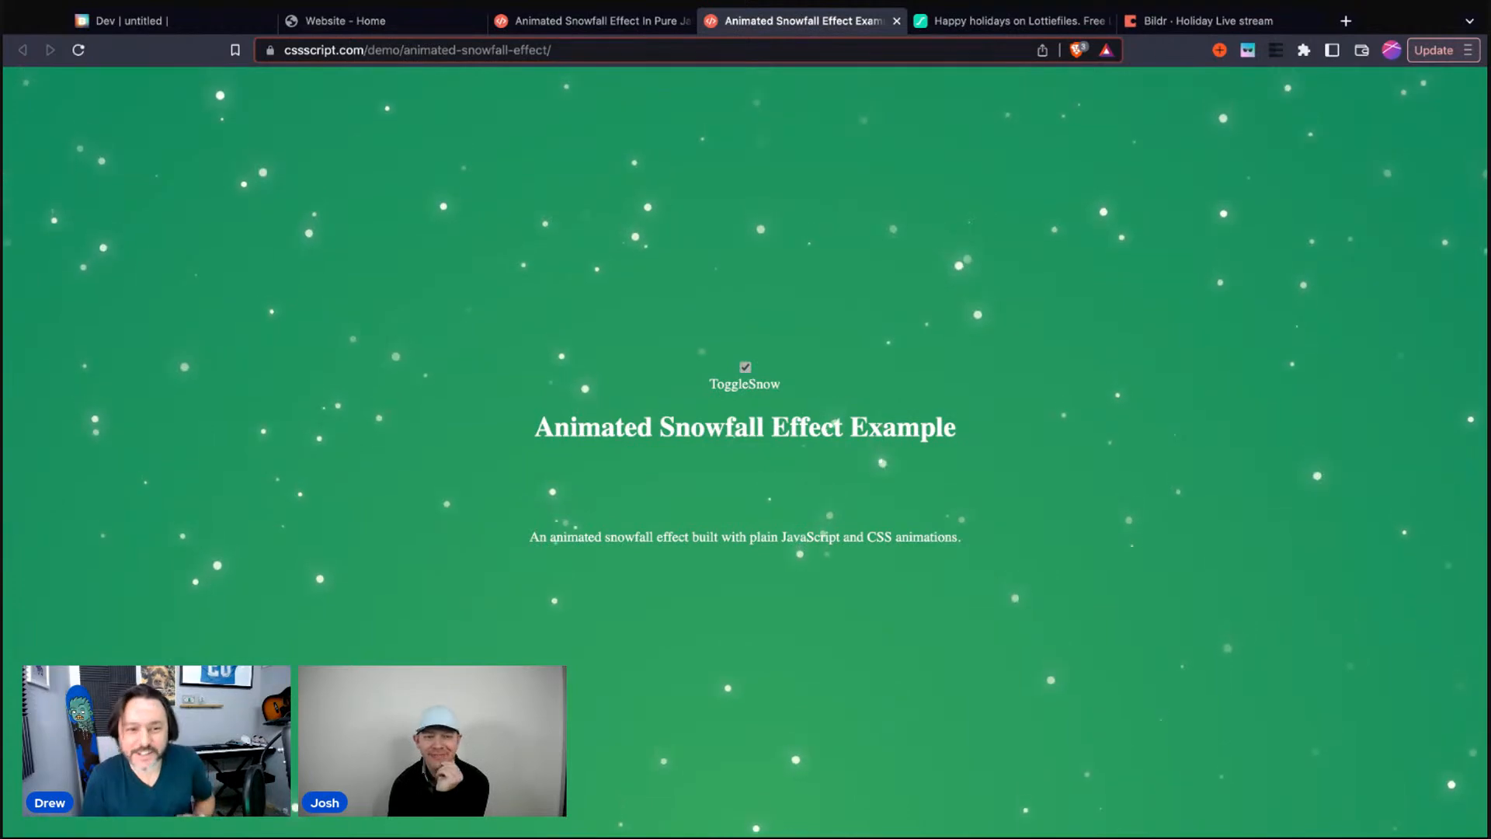
{"action": "left_click", "coordinate": [746, 367]}
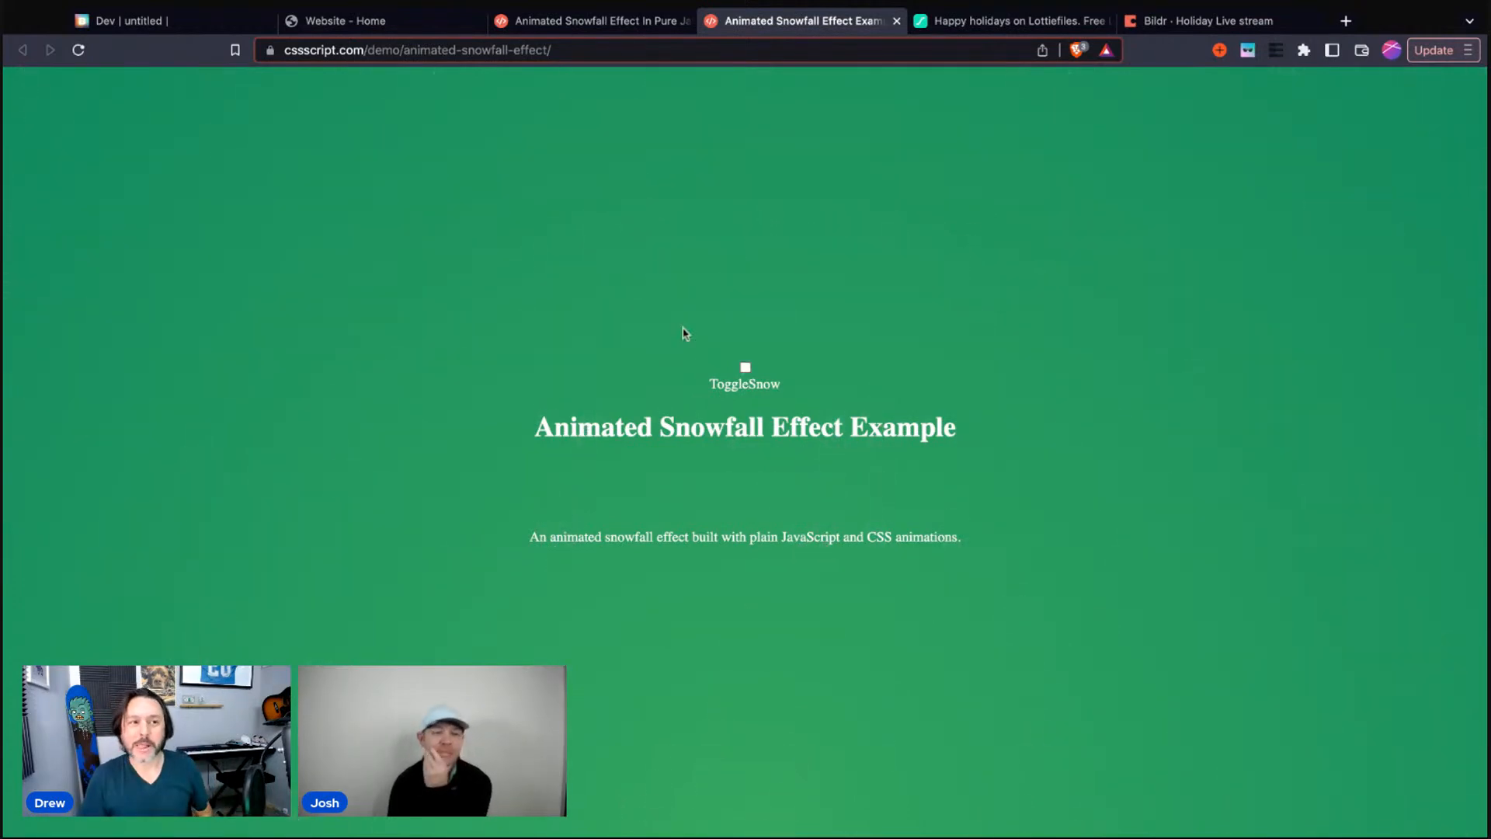
Check the toggleSnow() call in the snowfall article, and read the previewed PureSnow script down to its window.onload function
{"action": "left_click", "coordinate": [501, 20]}
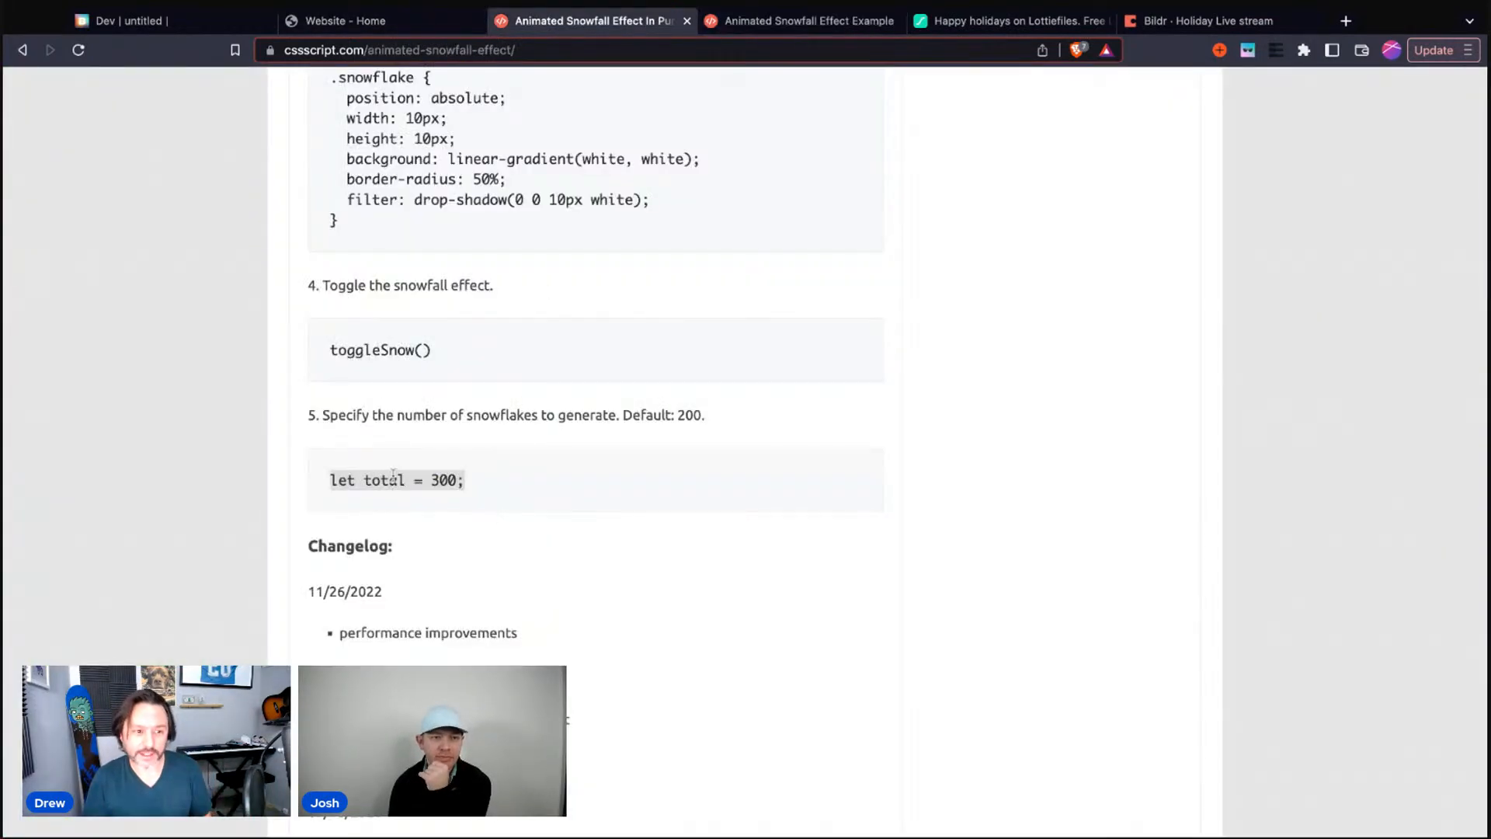
{"action": "triple_click", "coordinate": [359, 350]}
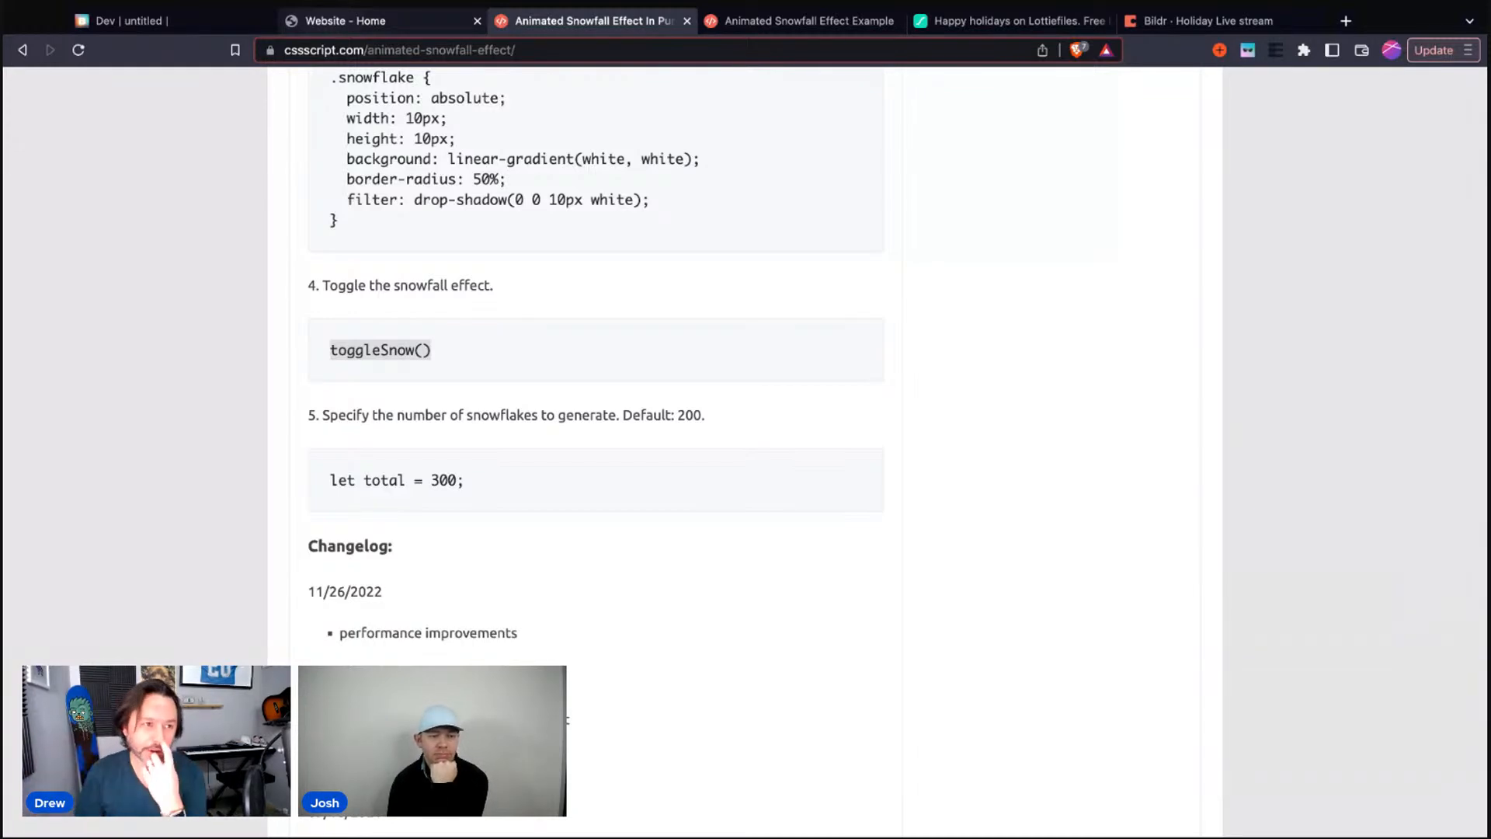
{"action": "left_click", "coordinate": [349, 21]}
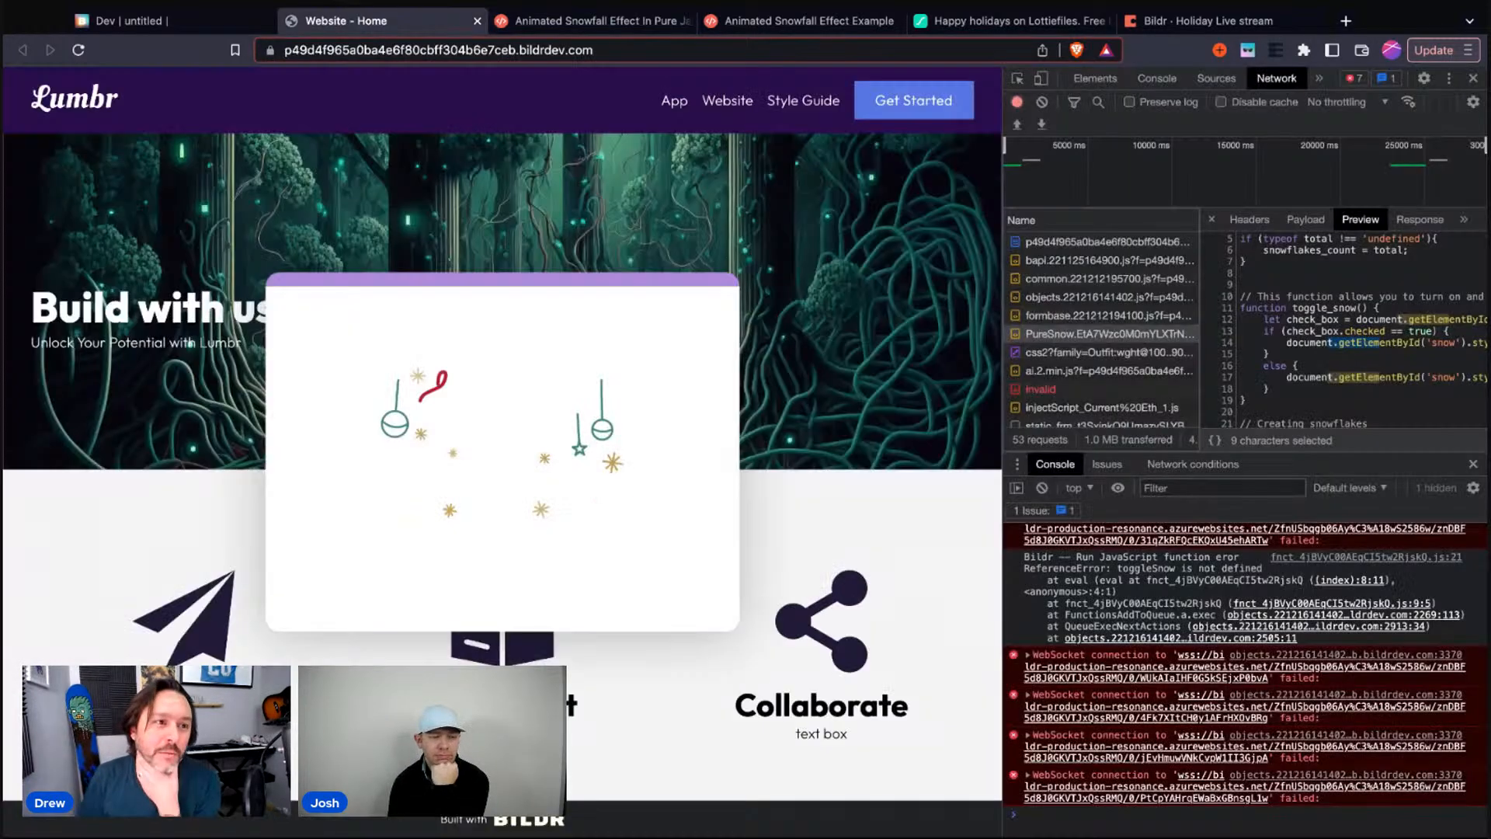
{"action": "left_click", "coordinate": [1292, 289]}
{"action": "scroll", "coordinate": [1336, 334], "scroll_direction": "down", "scroll_amount": 3}
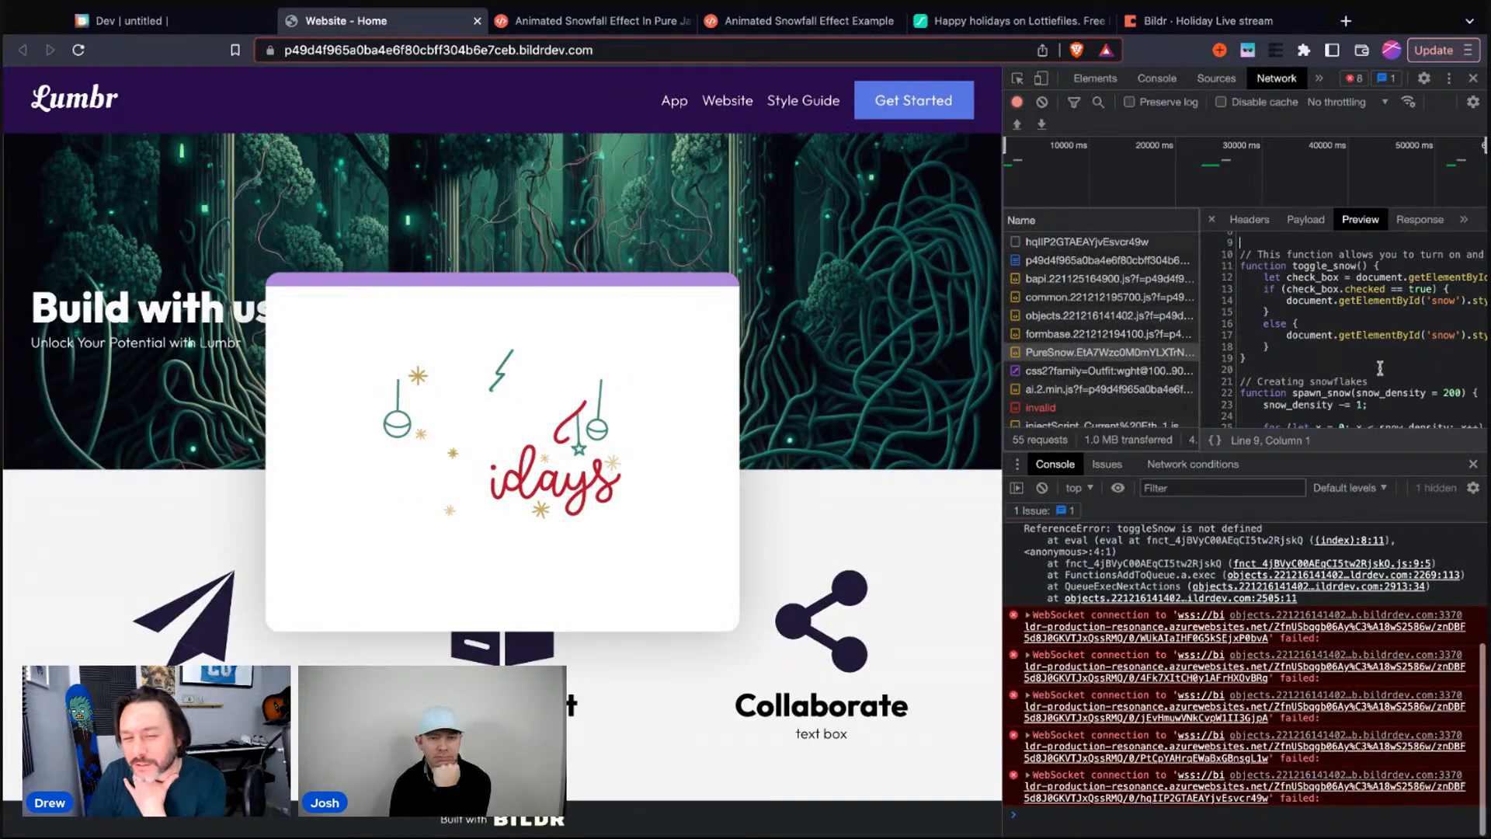
{"action": "scroll", "coordinate": [1381, 371], "scroll_direction": "down", "scroll_amount": 6}
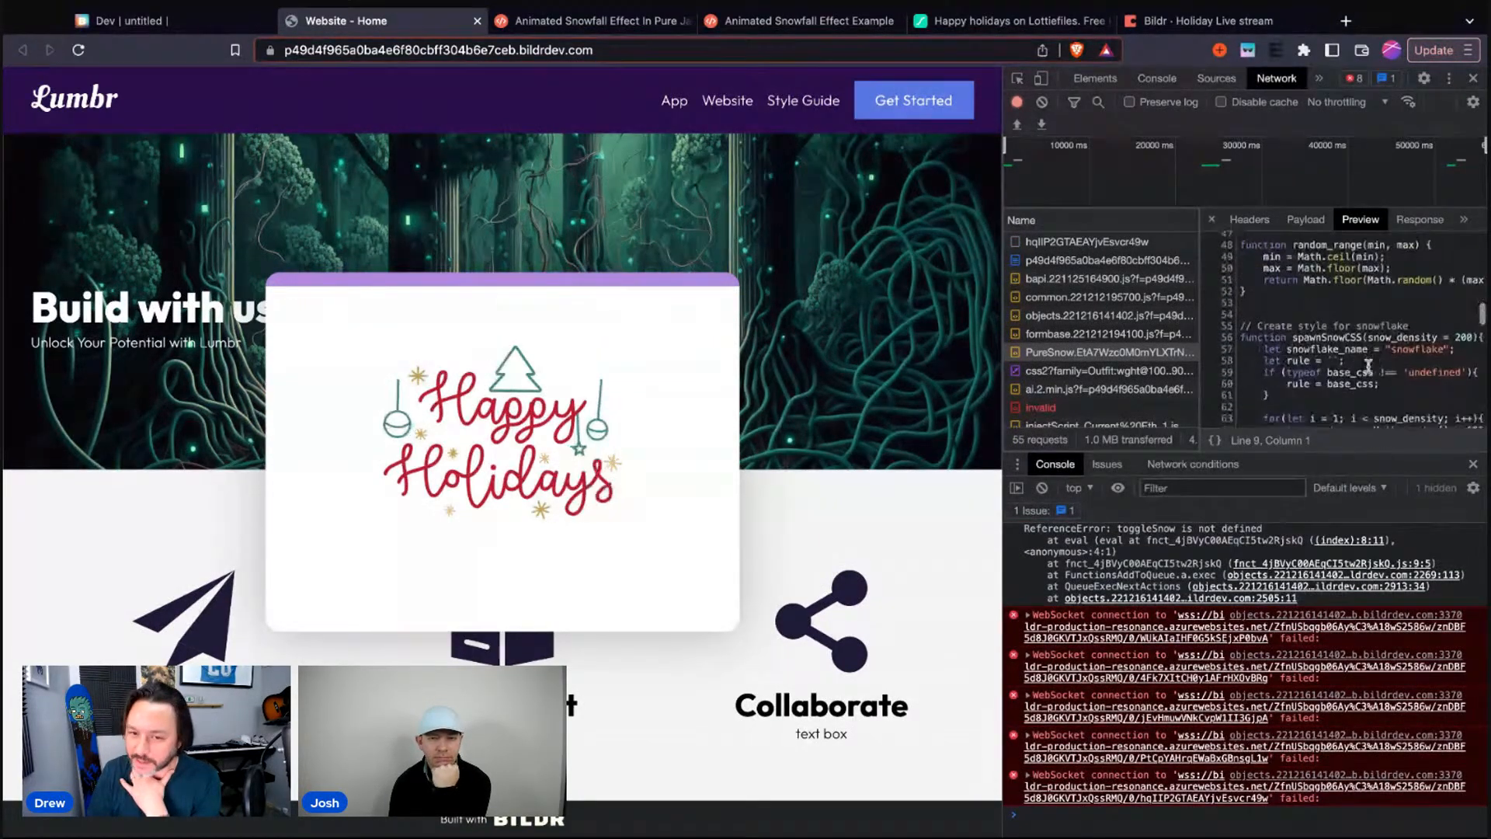
{"action": "scroll", "coordinate": [1367, 364], "scroll_direction": "down", "scroll_amount": 4}
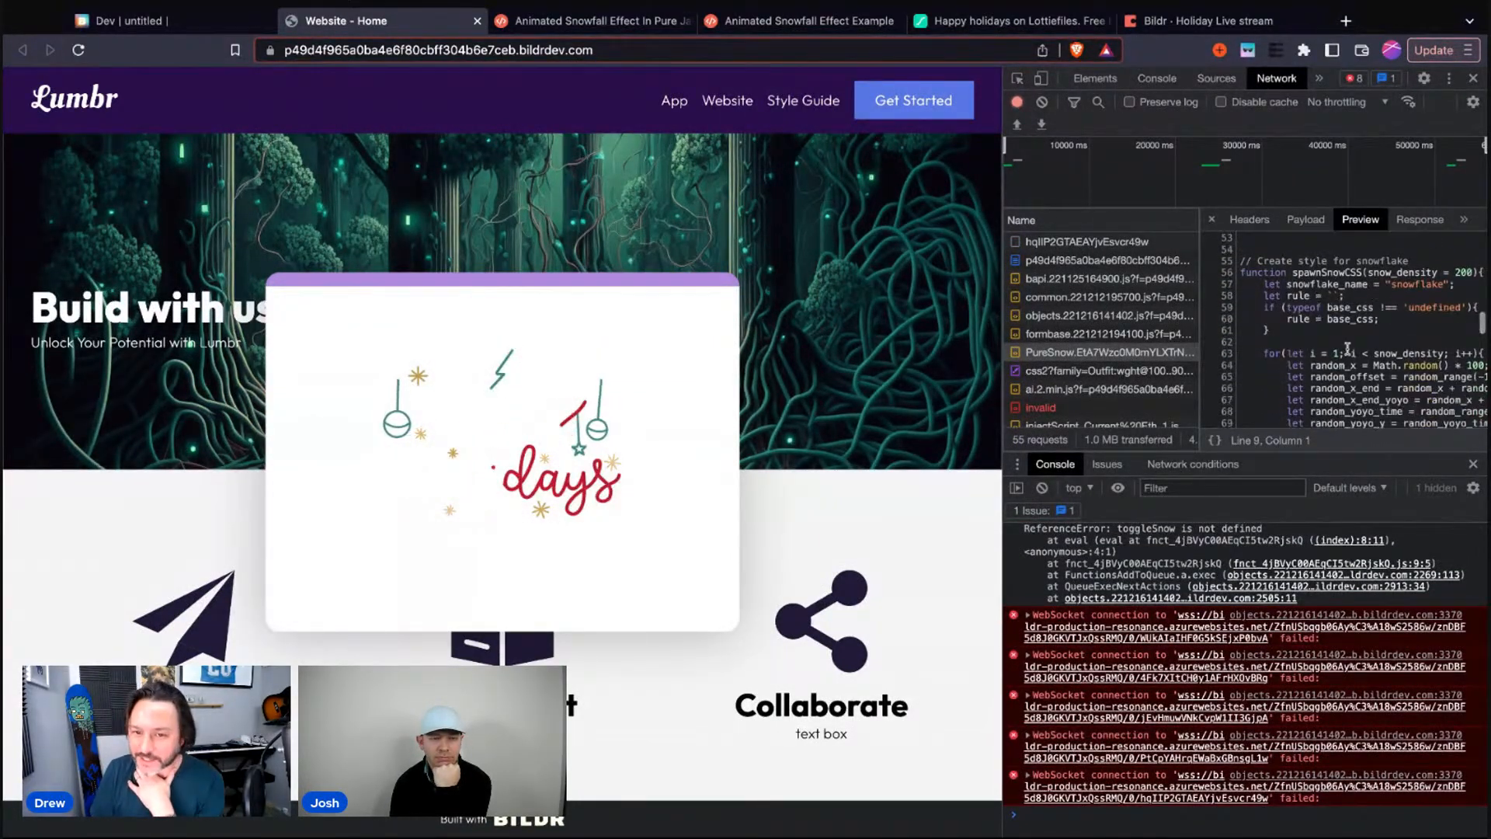
{"action": "scroll", "coordinate": [1347, 354], "scroll_direction": "down", "scroll_amount": 5}
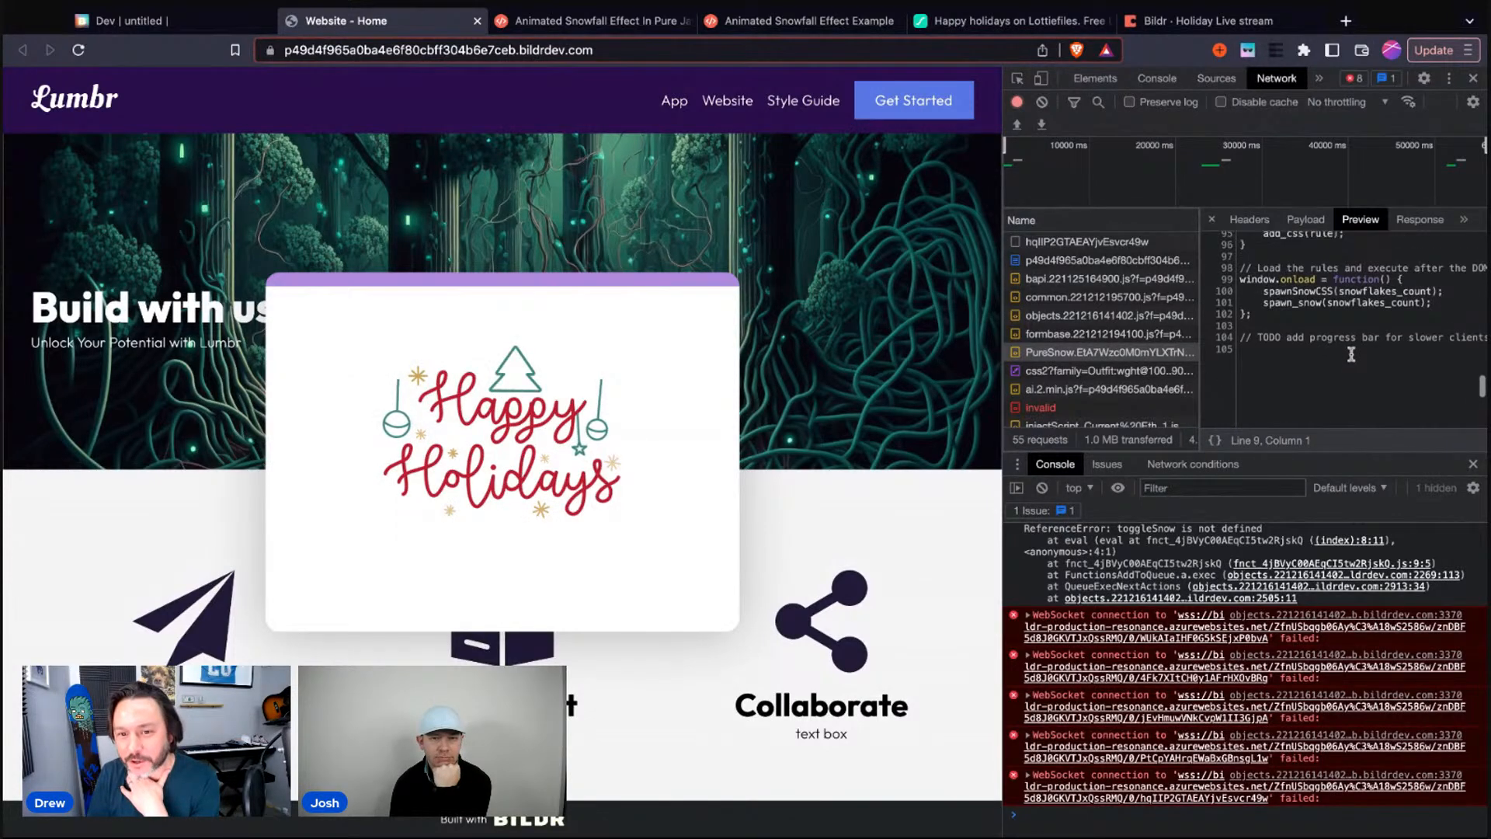
Copy the spawnSnowCSS and spawn_snow calls from PureSnow's window.onload function into line 2 of the Start - Snow flow's JavaScript and remove the stray indent
{"action": "left_click_drag", "start_coordinate": [1263, 315], "coordinate": [1434, 327]}
{"action": "key", "text": "ctrl+c"}
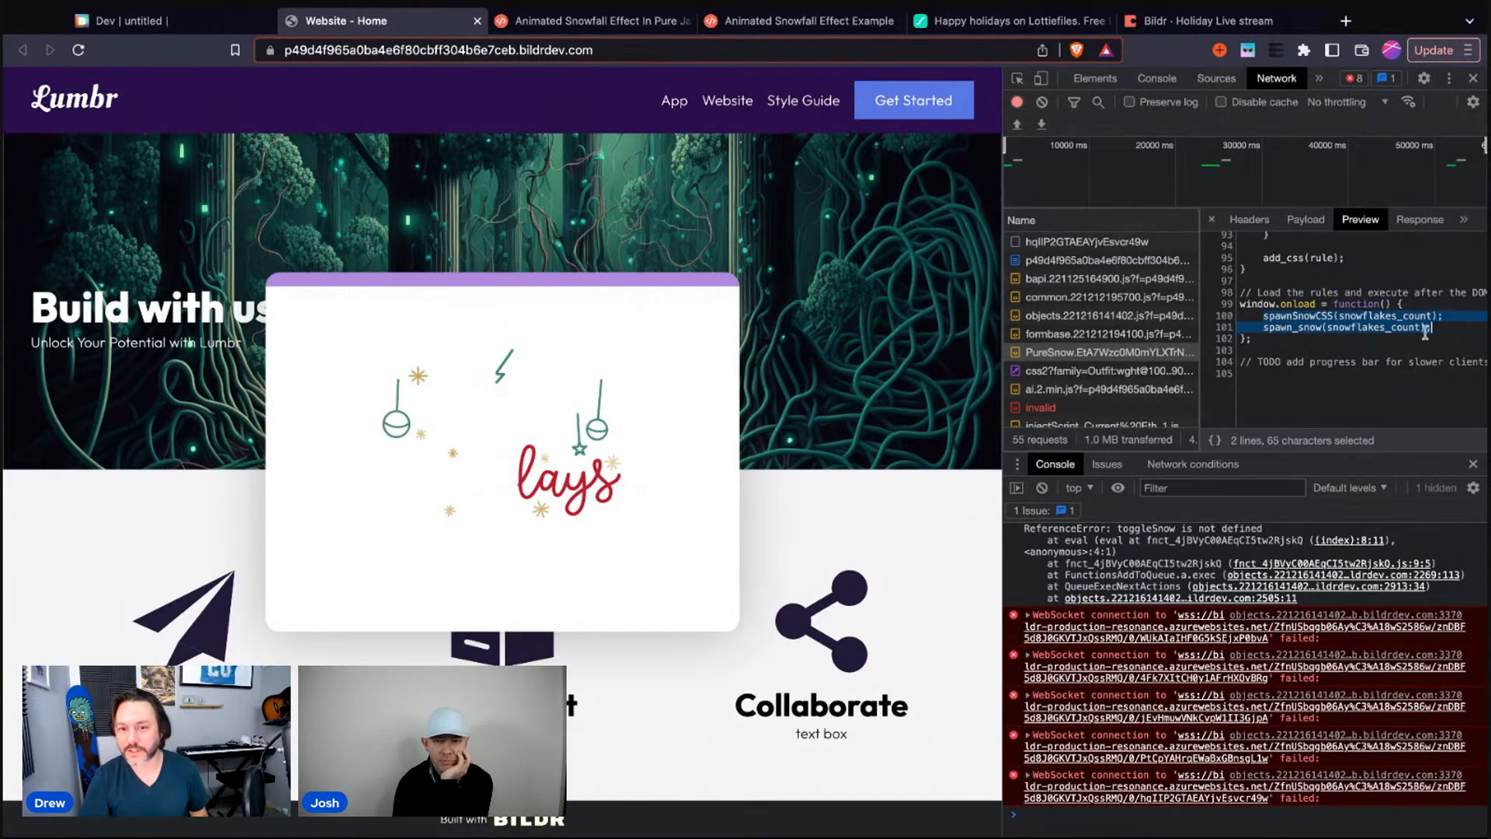
{"action": "left_click", "coordinate": [1344, 316]}
{"action": "left_click", "coordinate": [178, 21]}
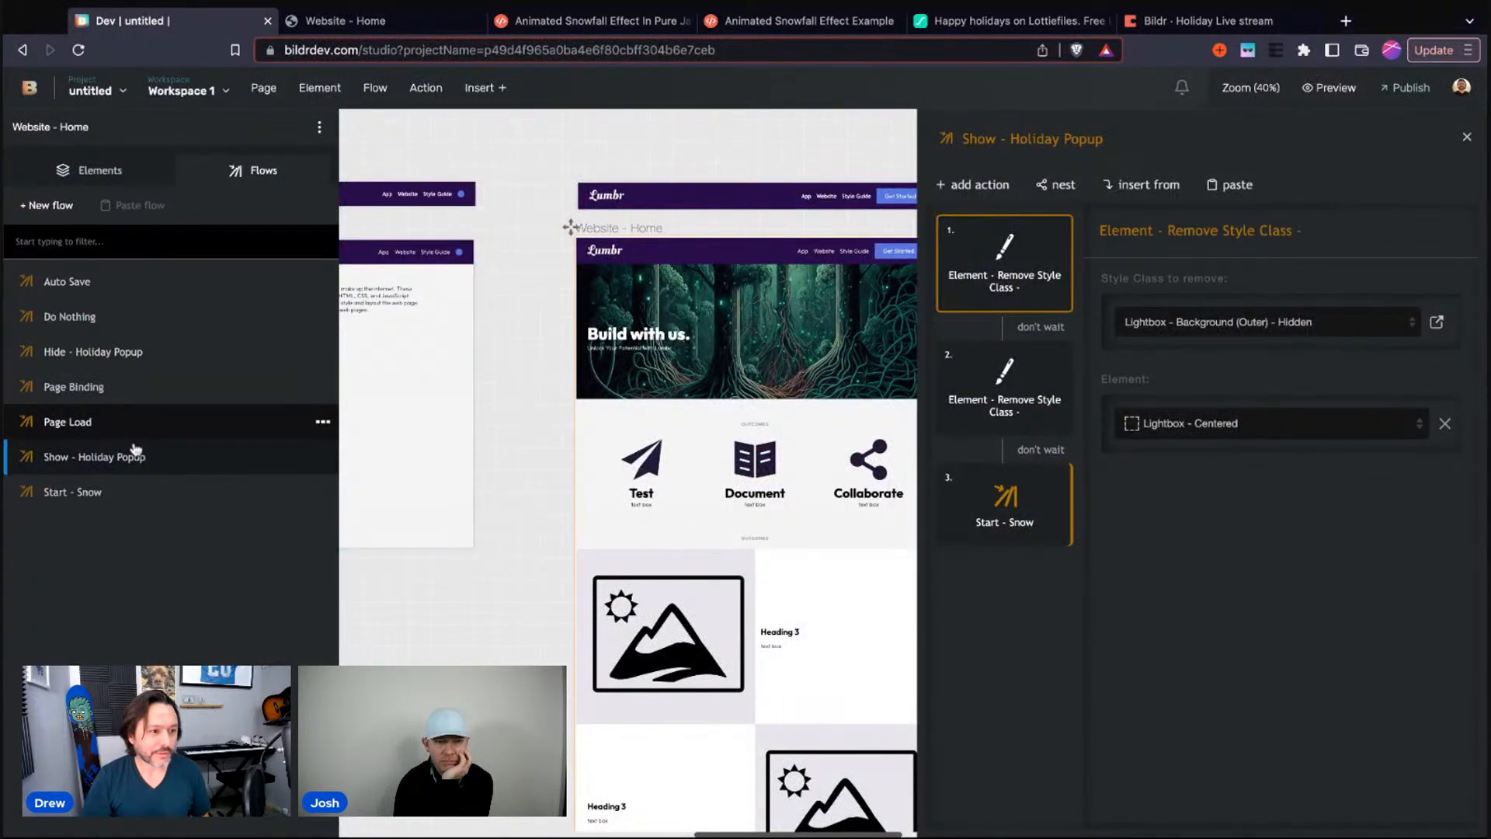
{"action": "left_click", "coordinate": [133, 491]}
{"action": "left_click_drag", "start_coordinate": [1252, 329], "coordinate": [1113, 334]}
{"action": "key", "text": "ctrl+v"}
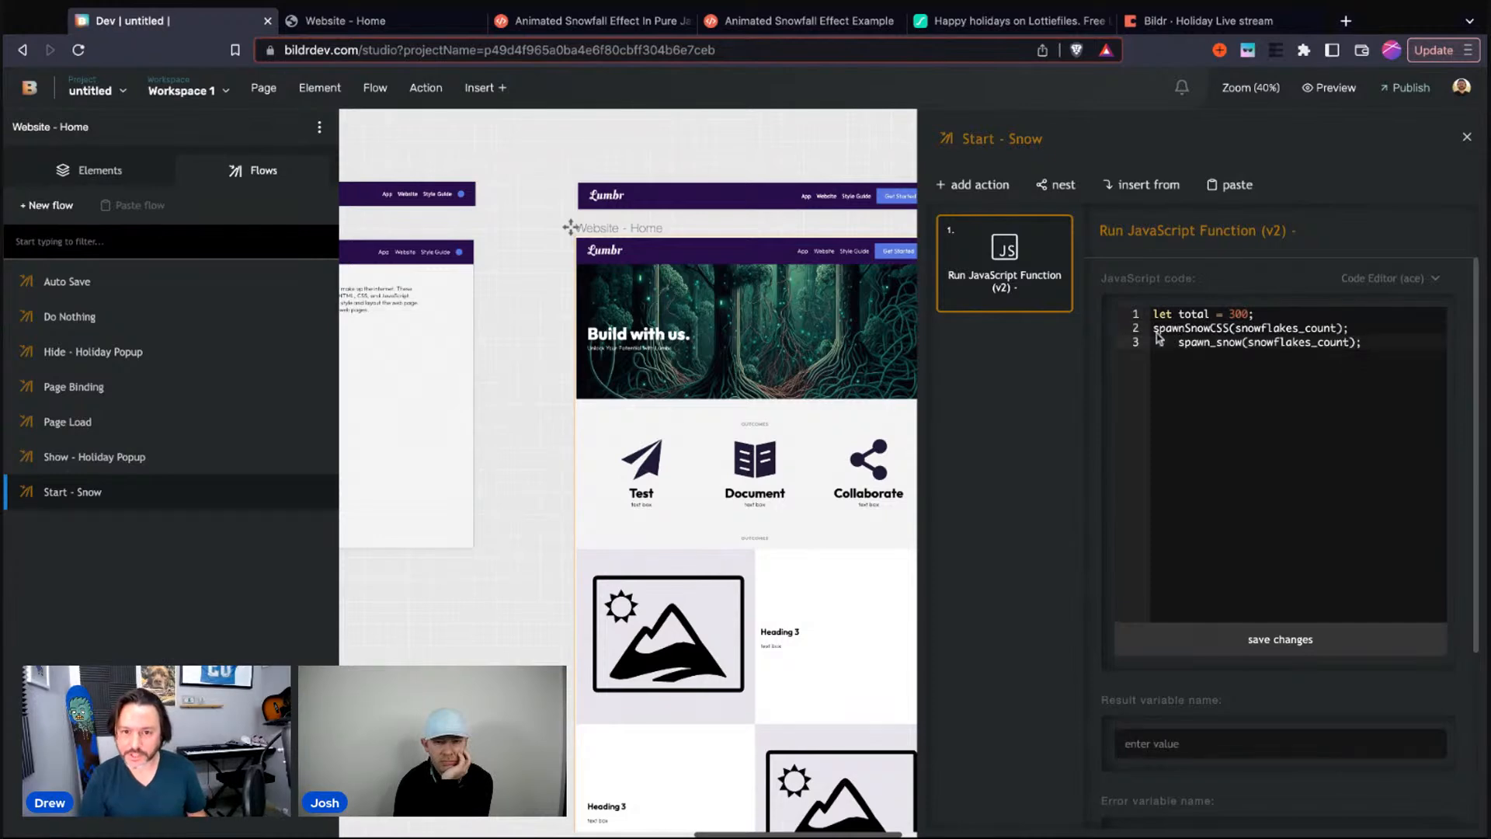
{"action": "left_click", "coordinate": [1178, 342]}
{"action": "key", "text": "BackSpace"}
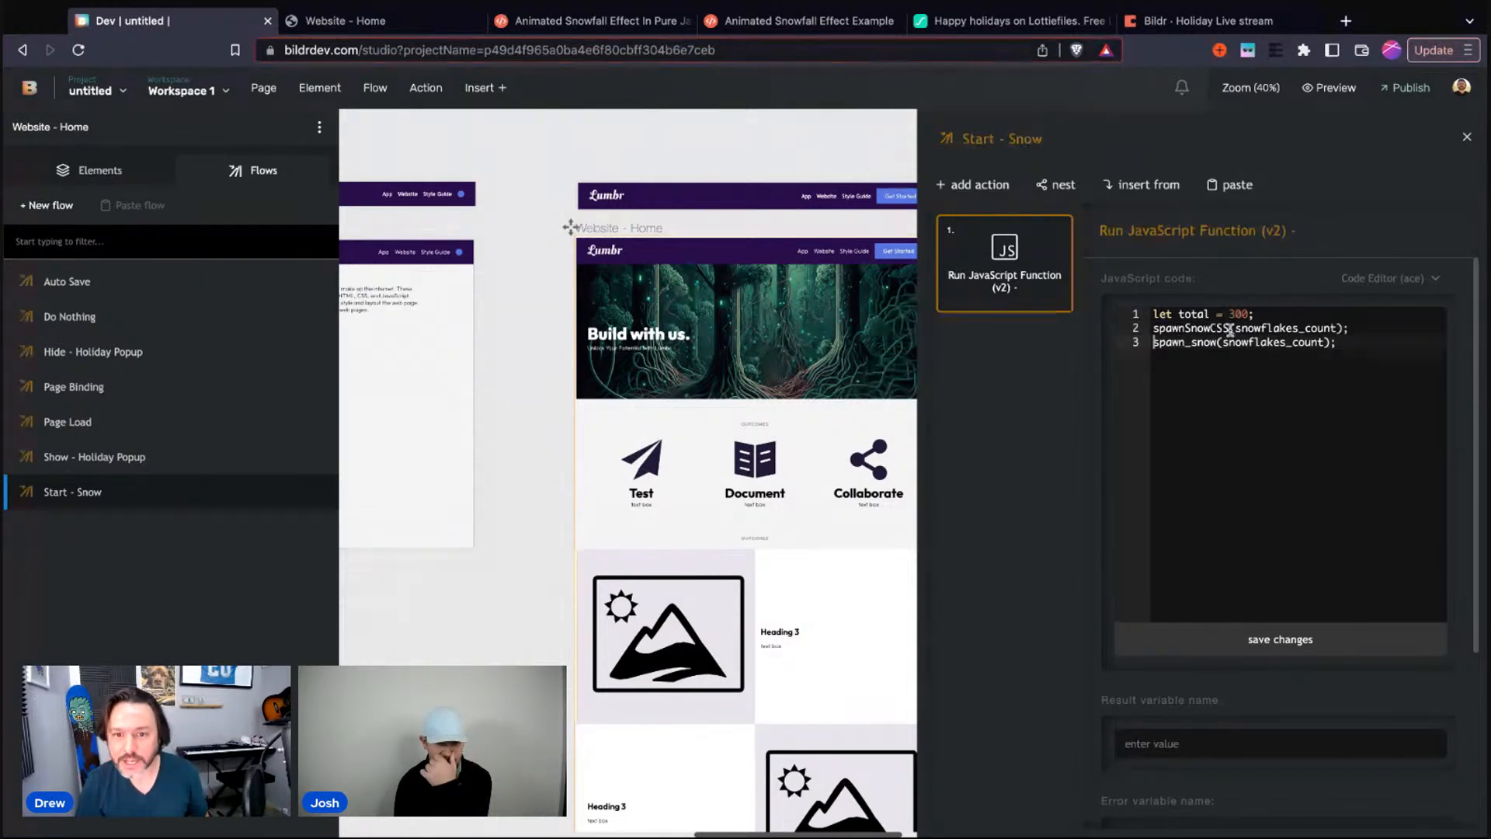
Replace the snowflakes_count argument with total in both the spawnSnowCSS and spawn_snow calls, and save the code changes
{"action": "left_click_drag", "start_coordinate": [1235, 329], "coordinate": [1337, 329]}
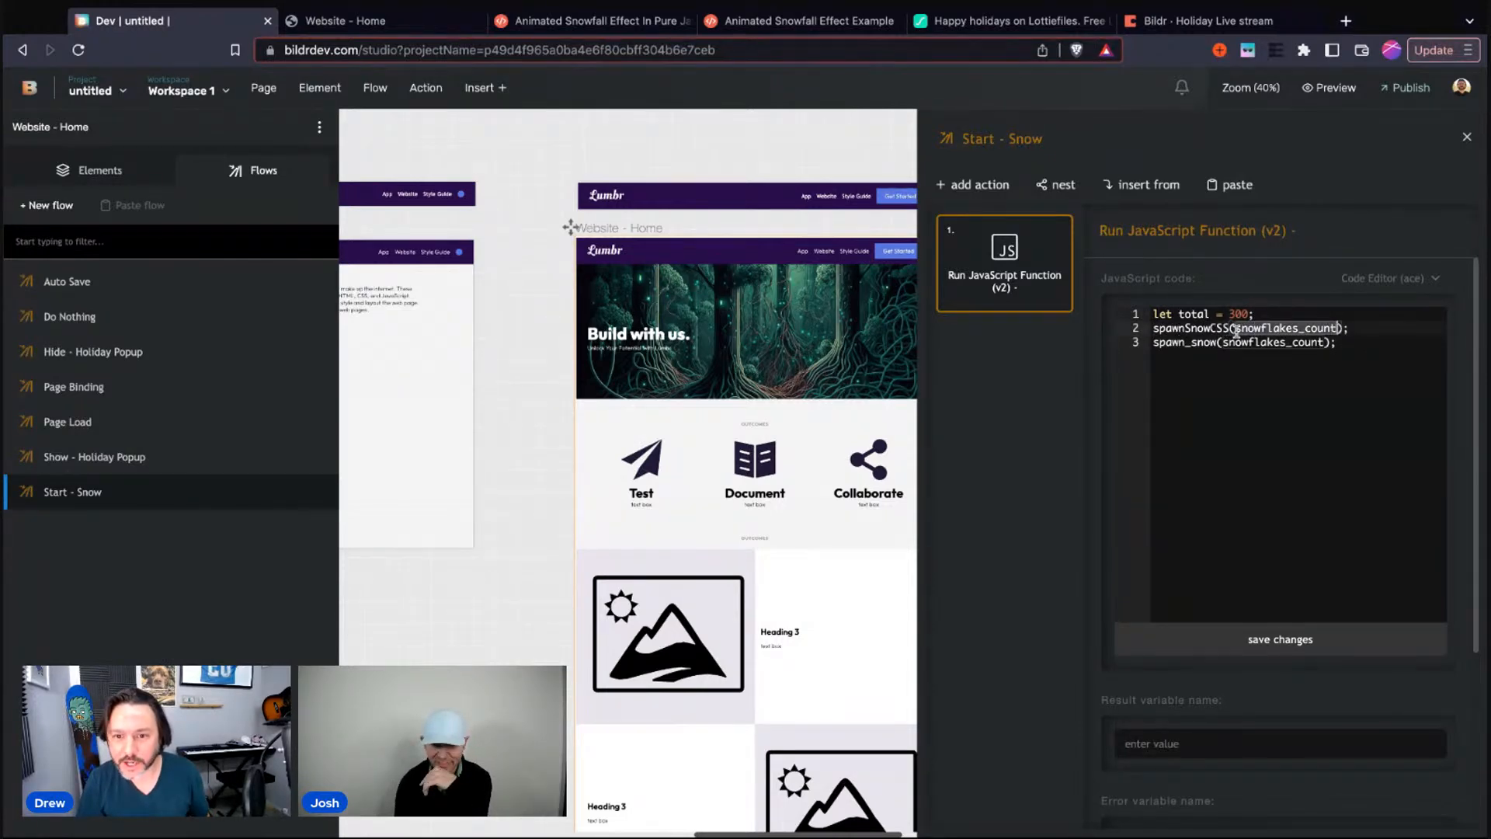
{"action": "type", "text": "total"}
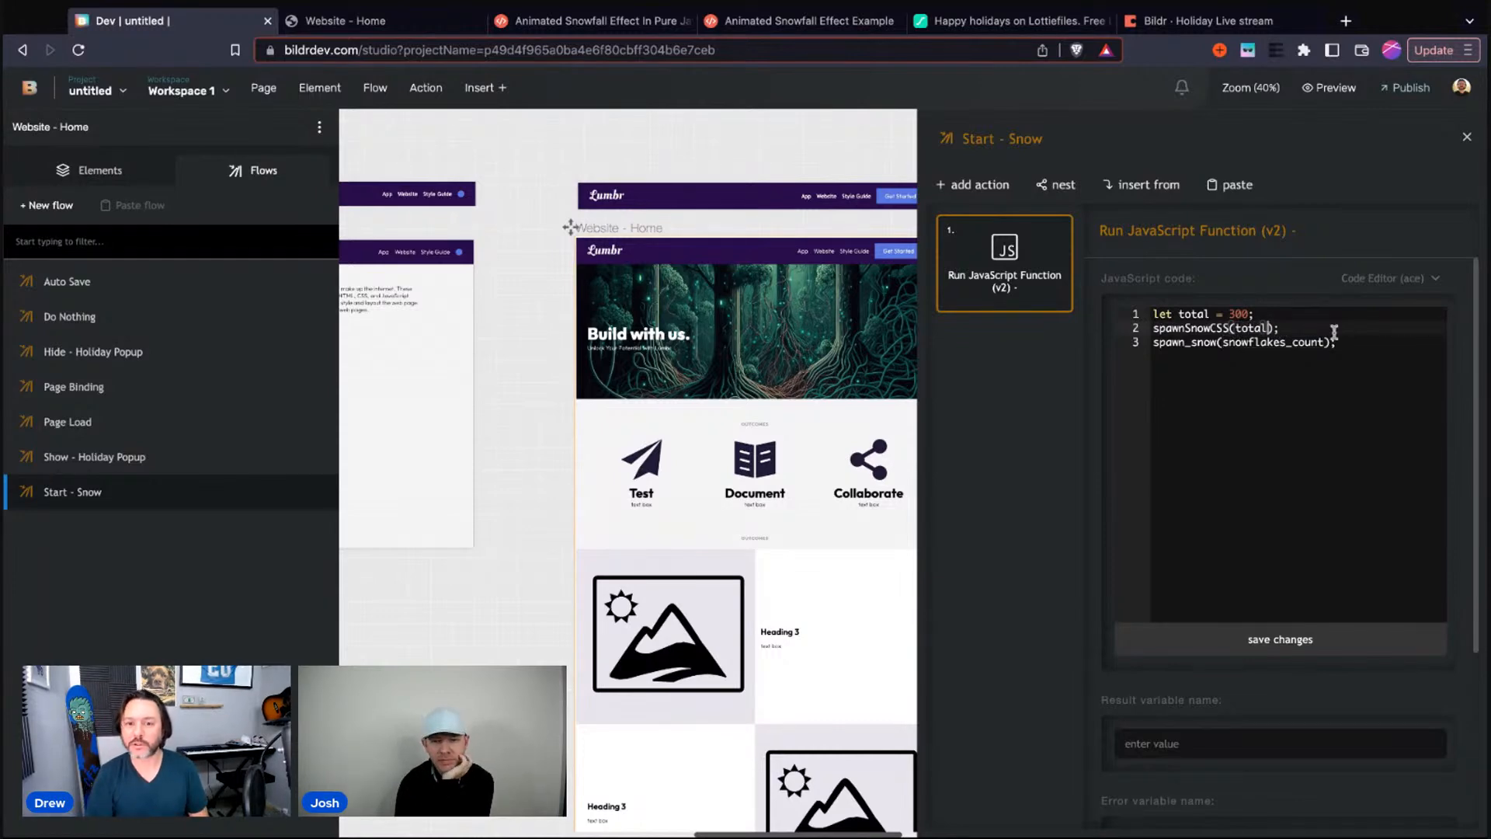
{"action": "double_click", "coordinate": [1223, 344]}
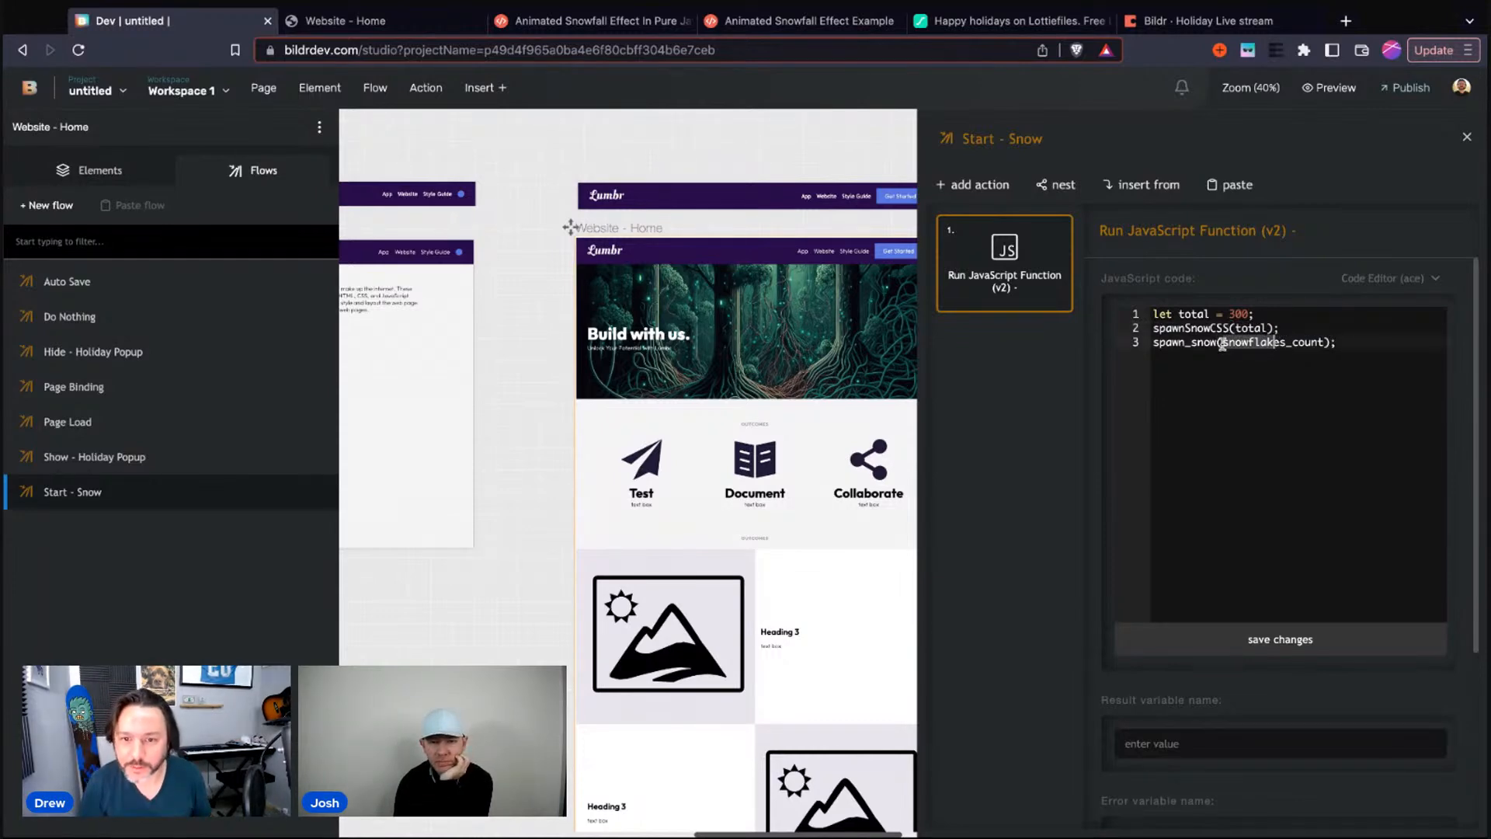
{"action": "type", "text": "total"}
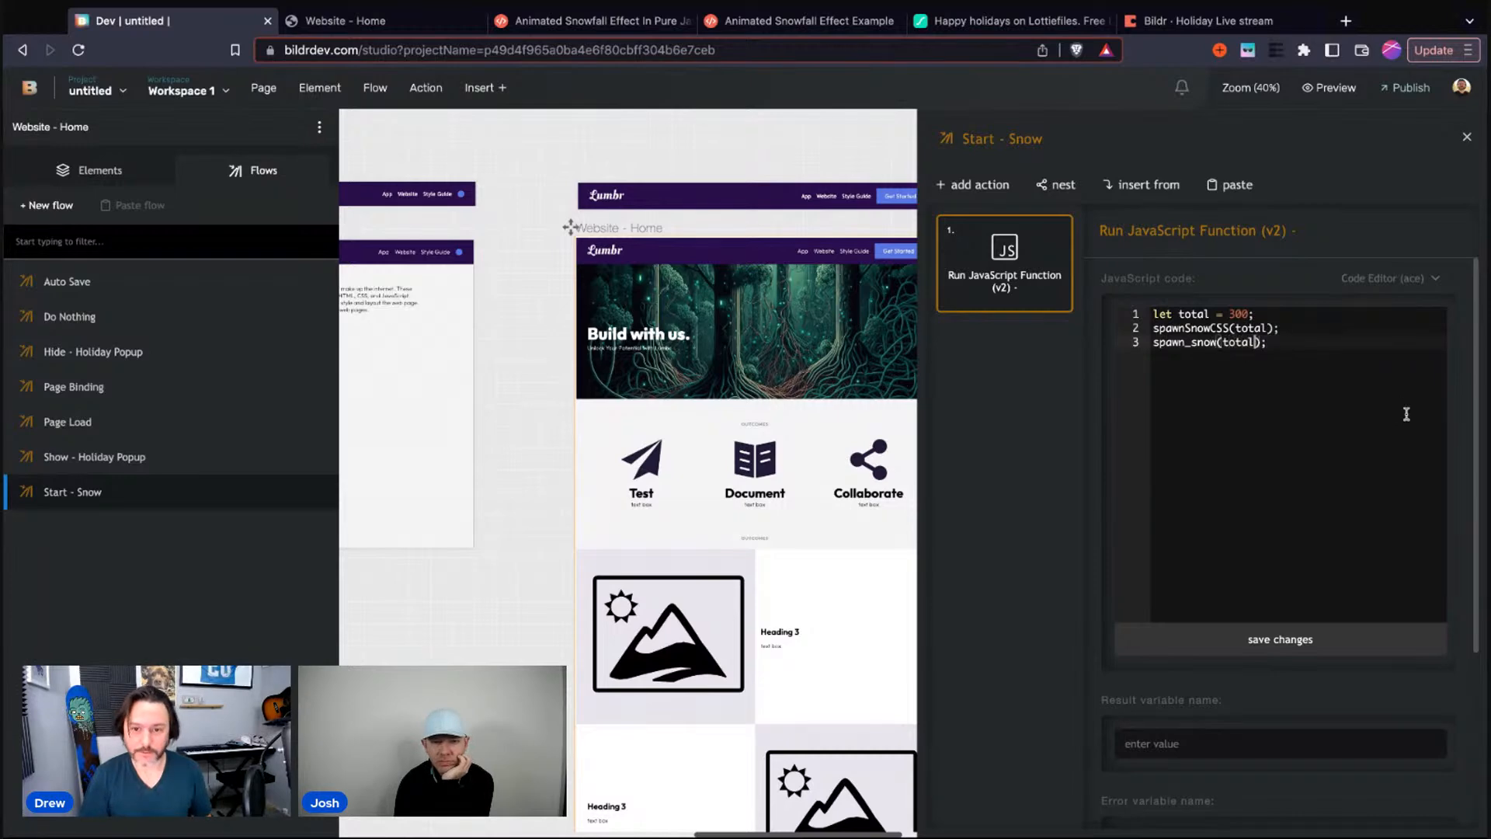
{"action": "left_click", "coordinate": [1360, 651]}
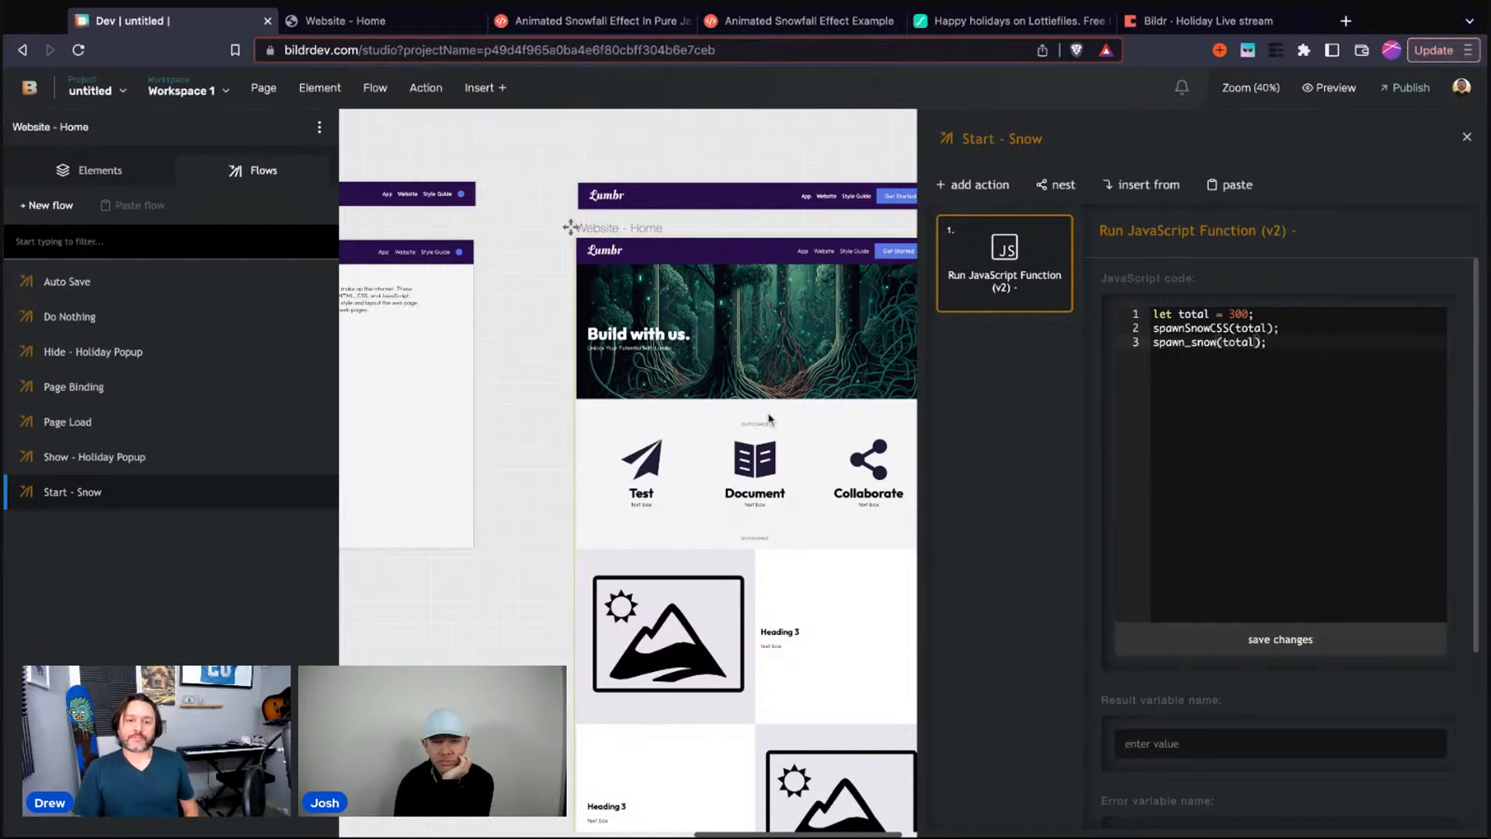
Reload the Website - Home preview, close the developer tools and dismiss the holiday popup to test the snowfall
{"action": "left_click", "coordinate": [346, 21]}
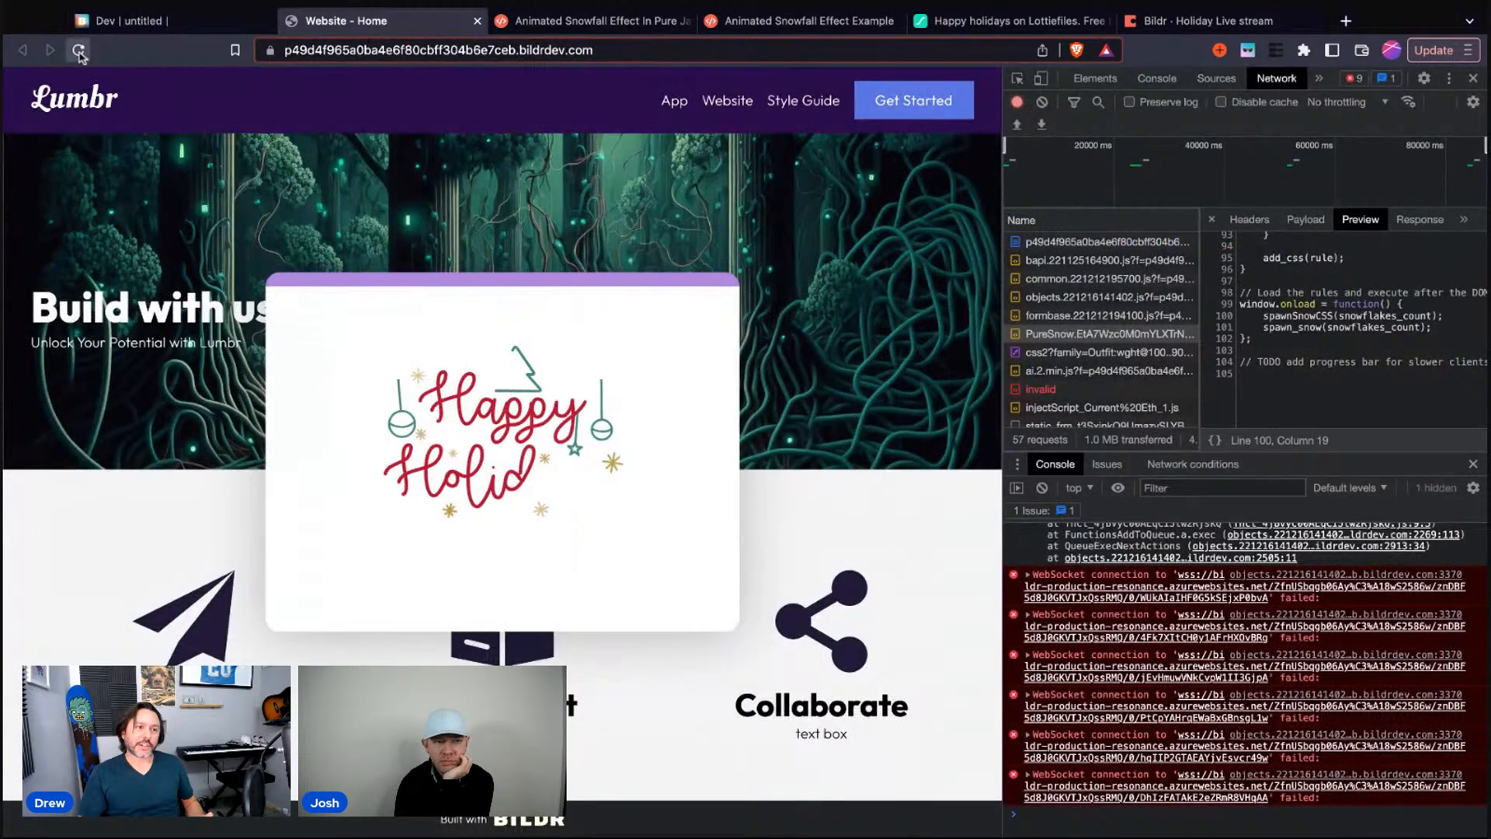
{"action": "left_click", "coordinate": [79, 50]}
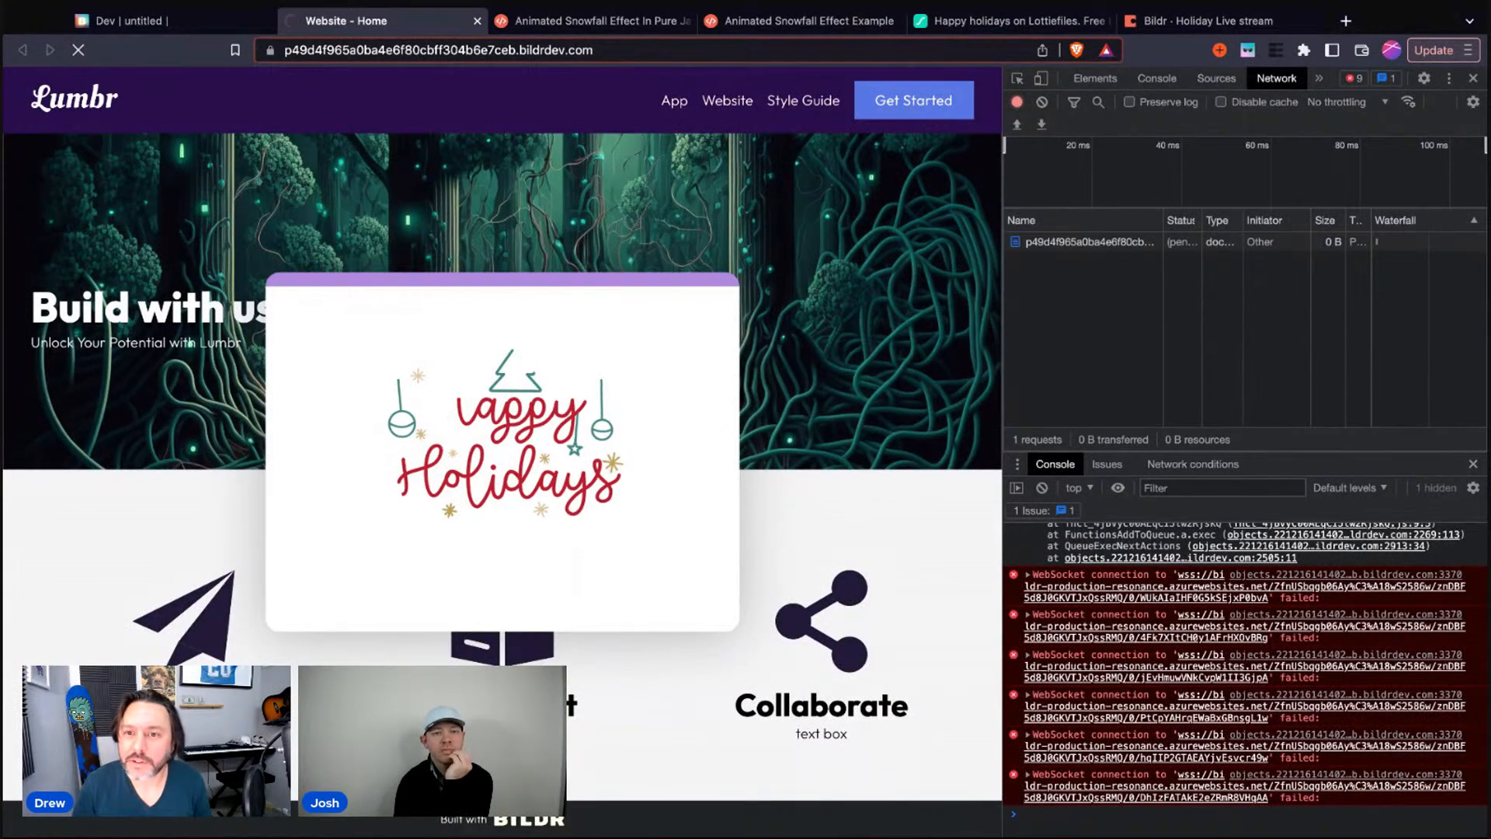
{"action": "left_click", "coordinate": [1474, 78]}
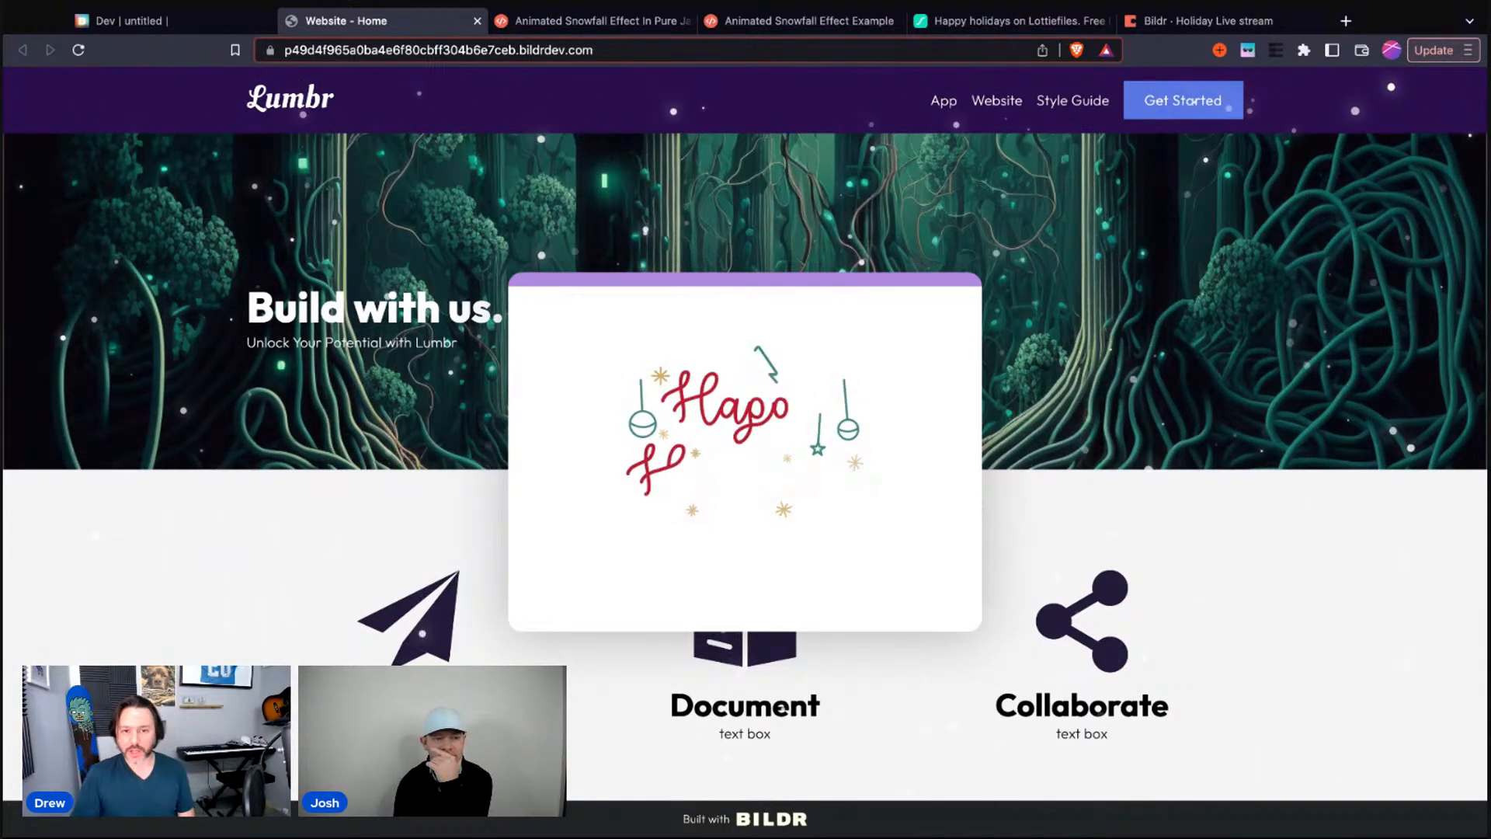
{"action": "left_click", "coordinate": [957, 230]}
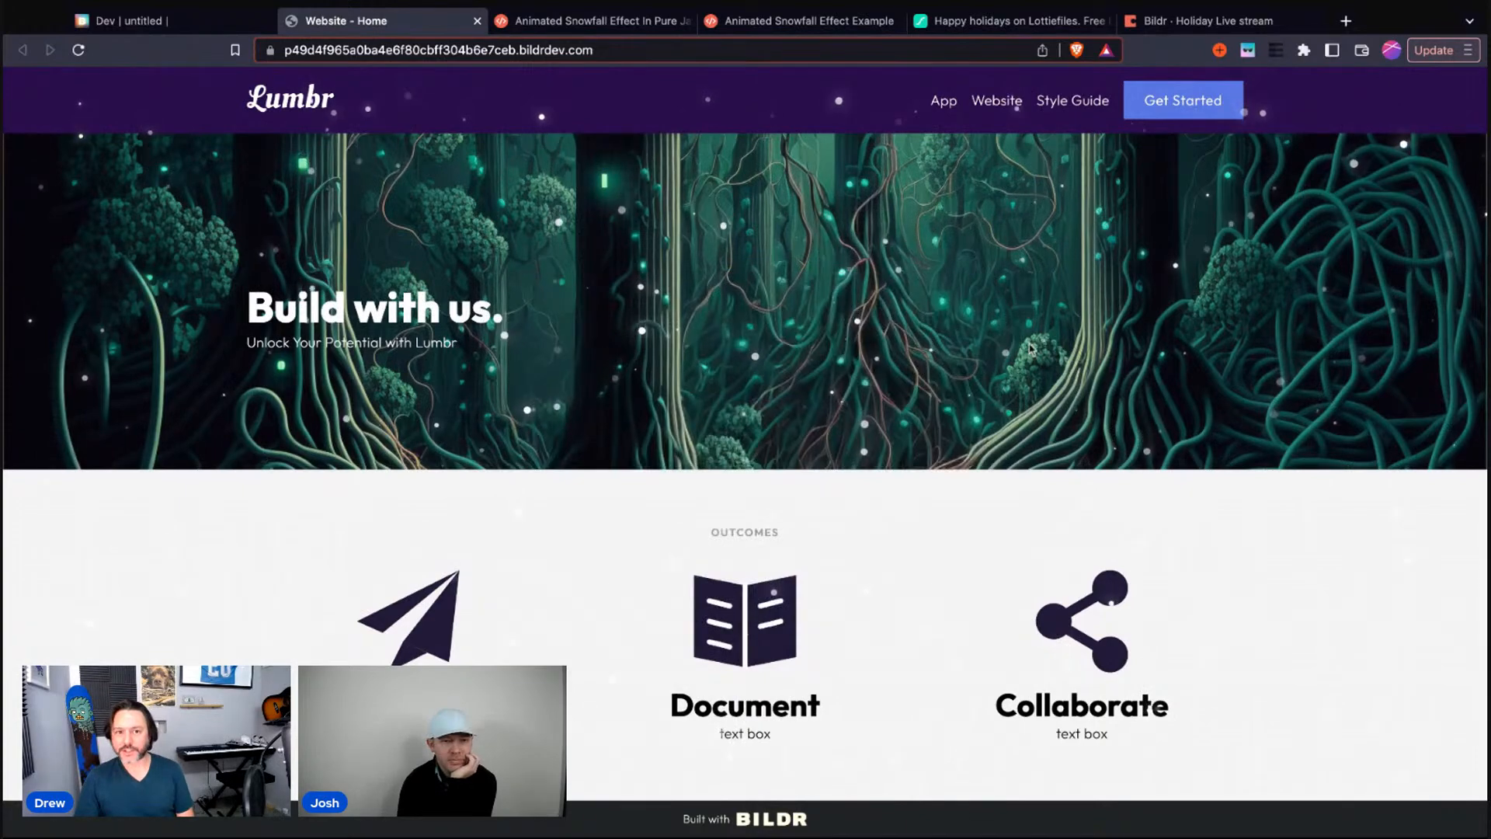
Return to the Bildr studio and create a new flow named Stop - Snow on the Website - Home page
{"action": "left_click", "coordinate": [144, 21]}
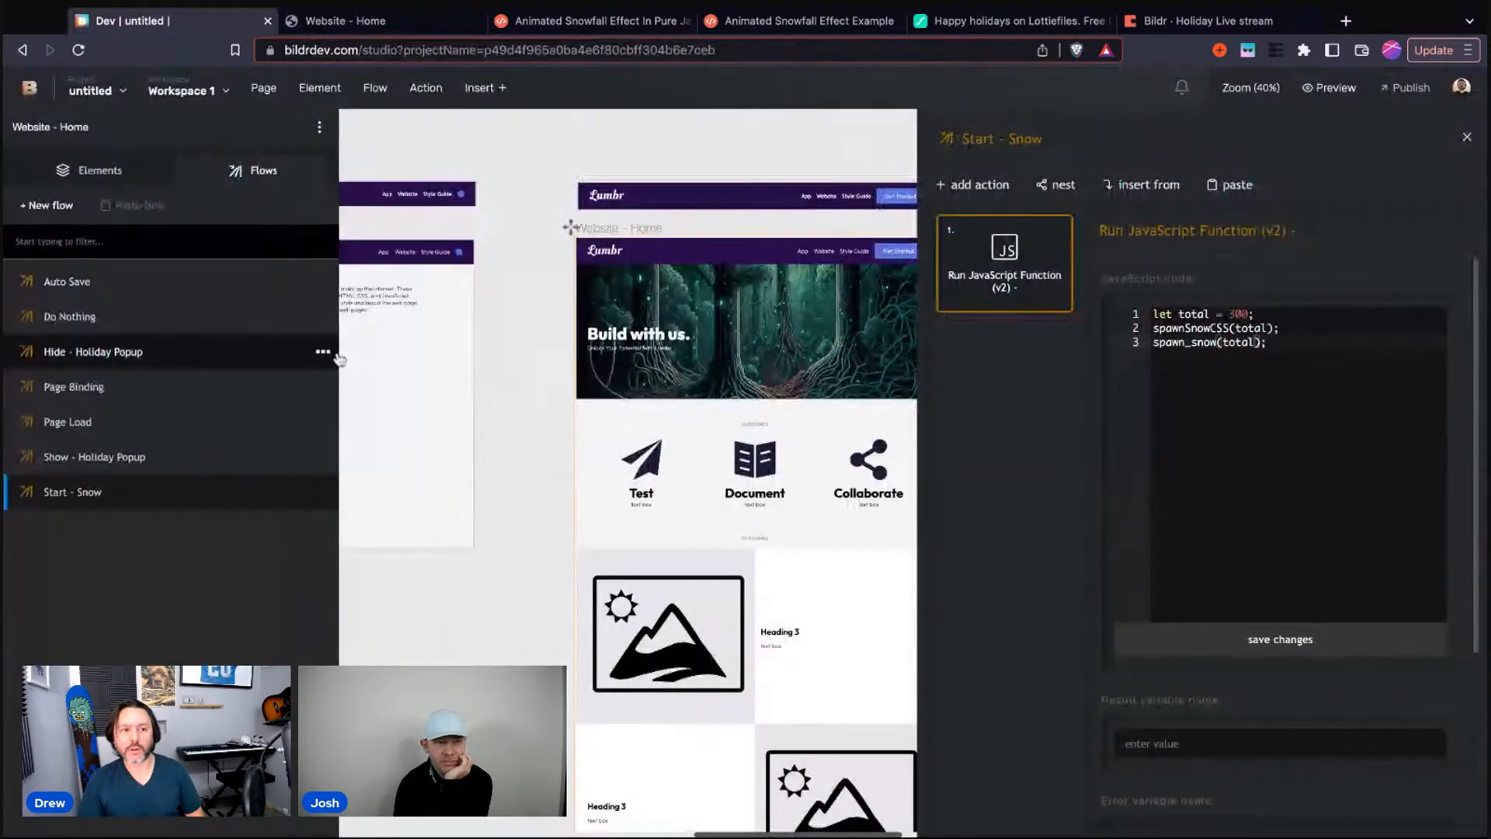
{"action": "left_click", "coordinate": [62, 210]}
{"action": "type", "text": "S"}
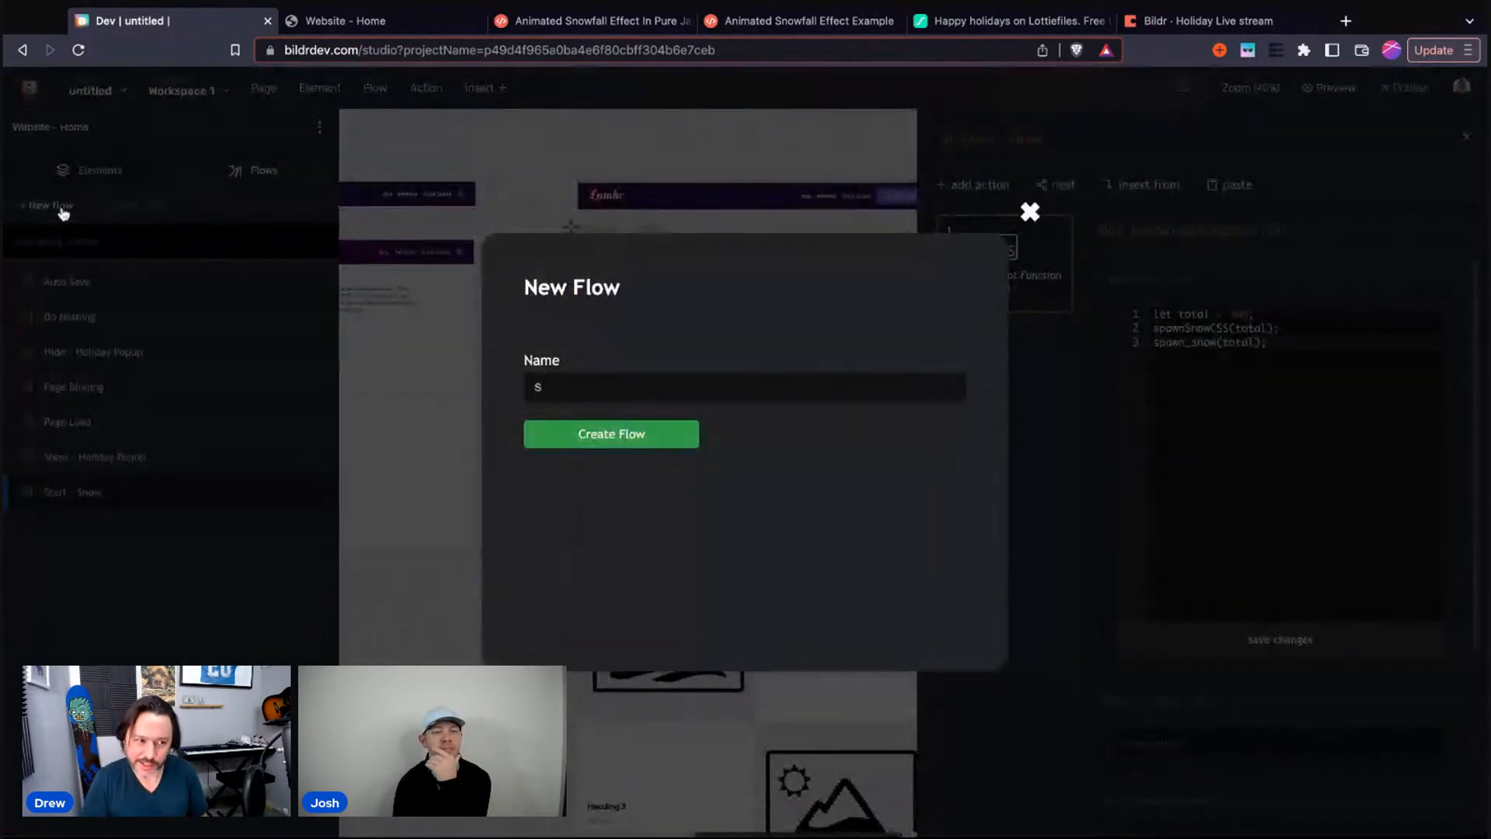
{"action": "type", "text": "top - Sn"}
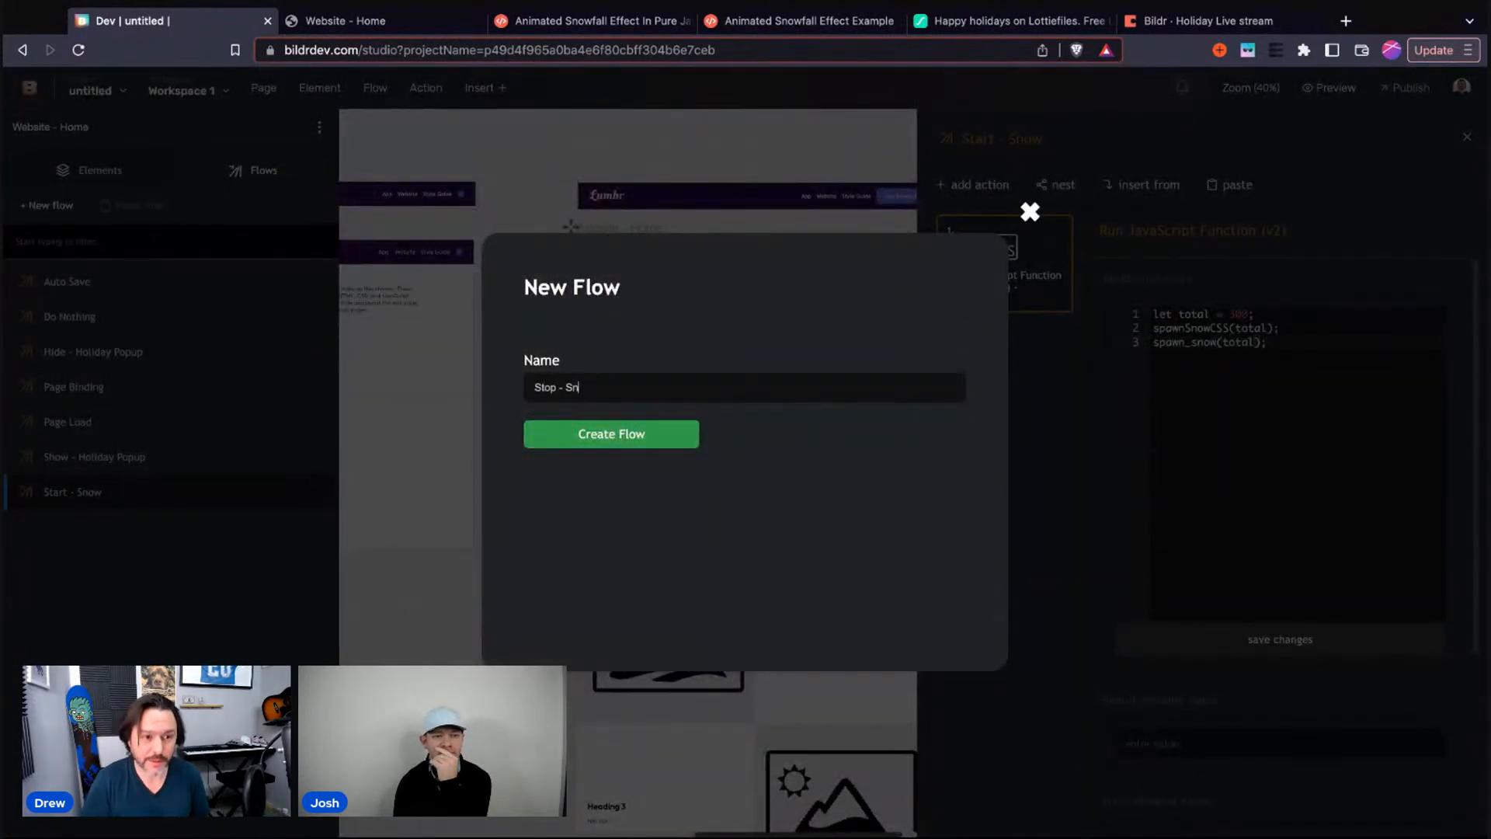
{"action": "type", "text": "ow"}
{"action": "key", "text": "Return"}
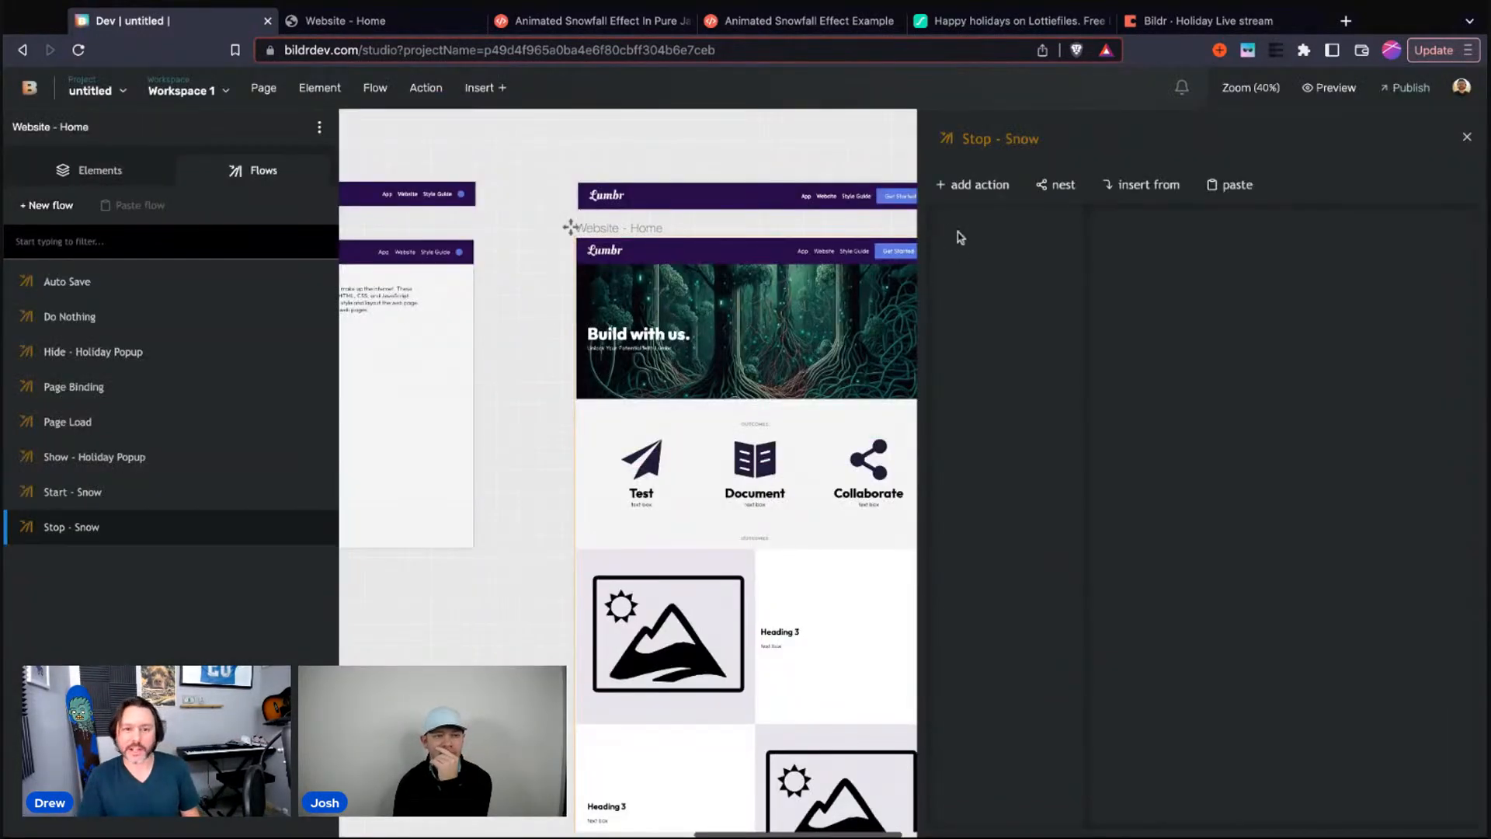
Add an Element - hide - completely action to the Stop - Snow flow, targeting the first Div element
{"action": "left_click", "coordinate": [985, 189]}
{"action": "type", "text": "Hide"}
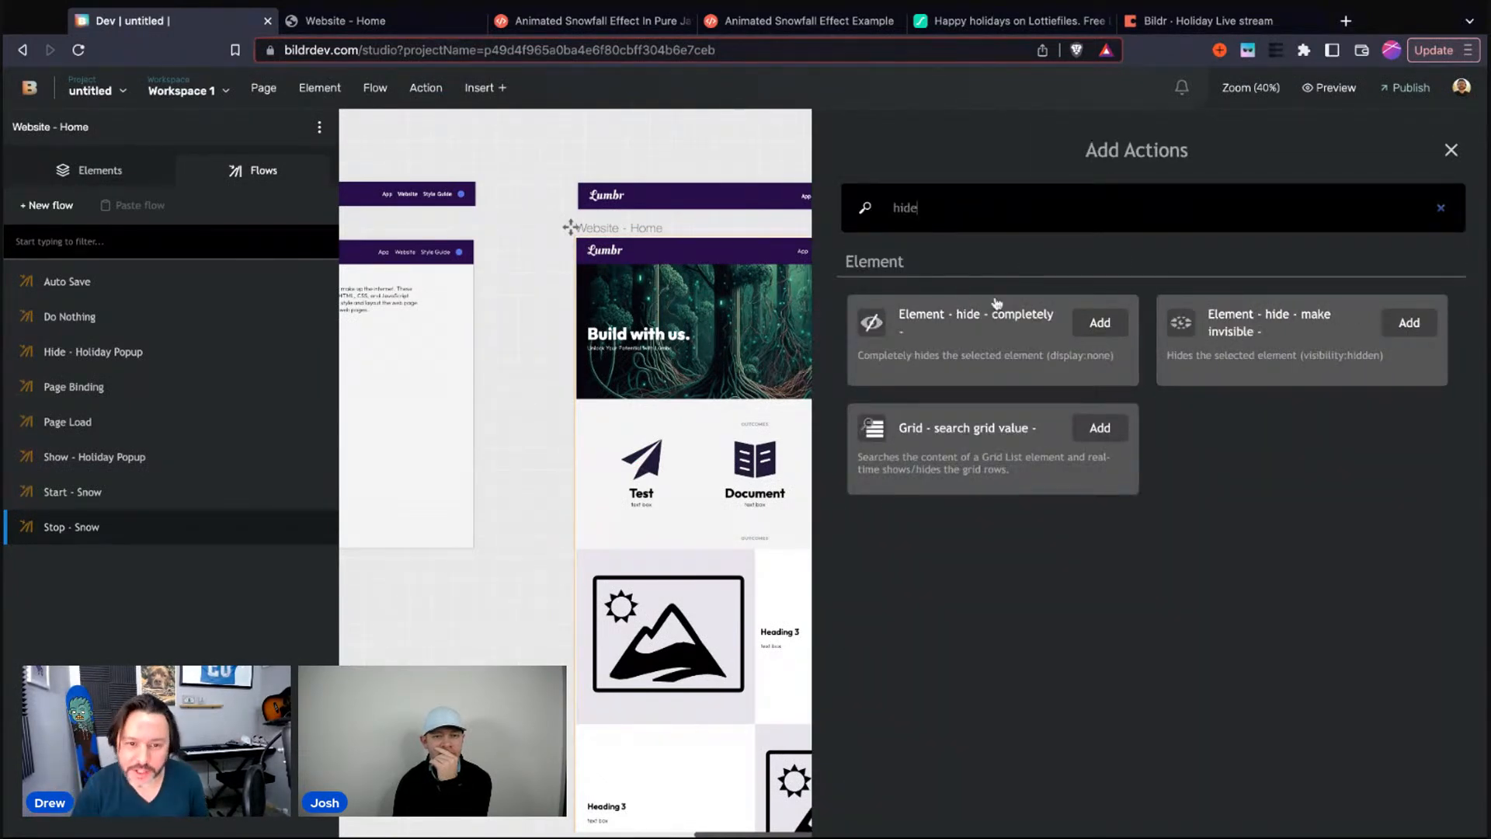
{"action": "left_click", "coordinate": [992, 323]}
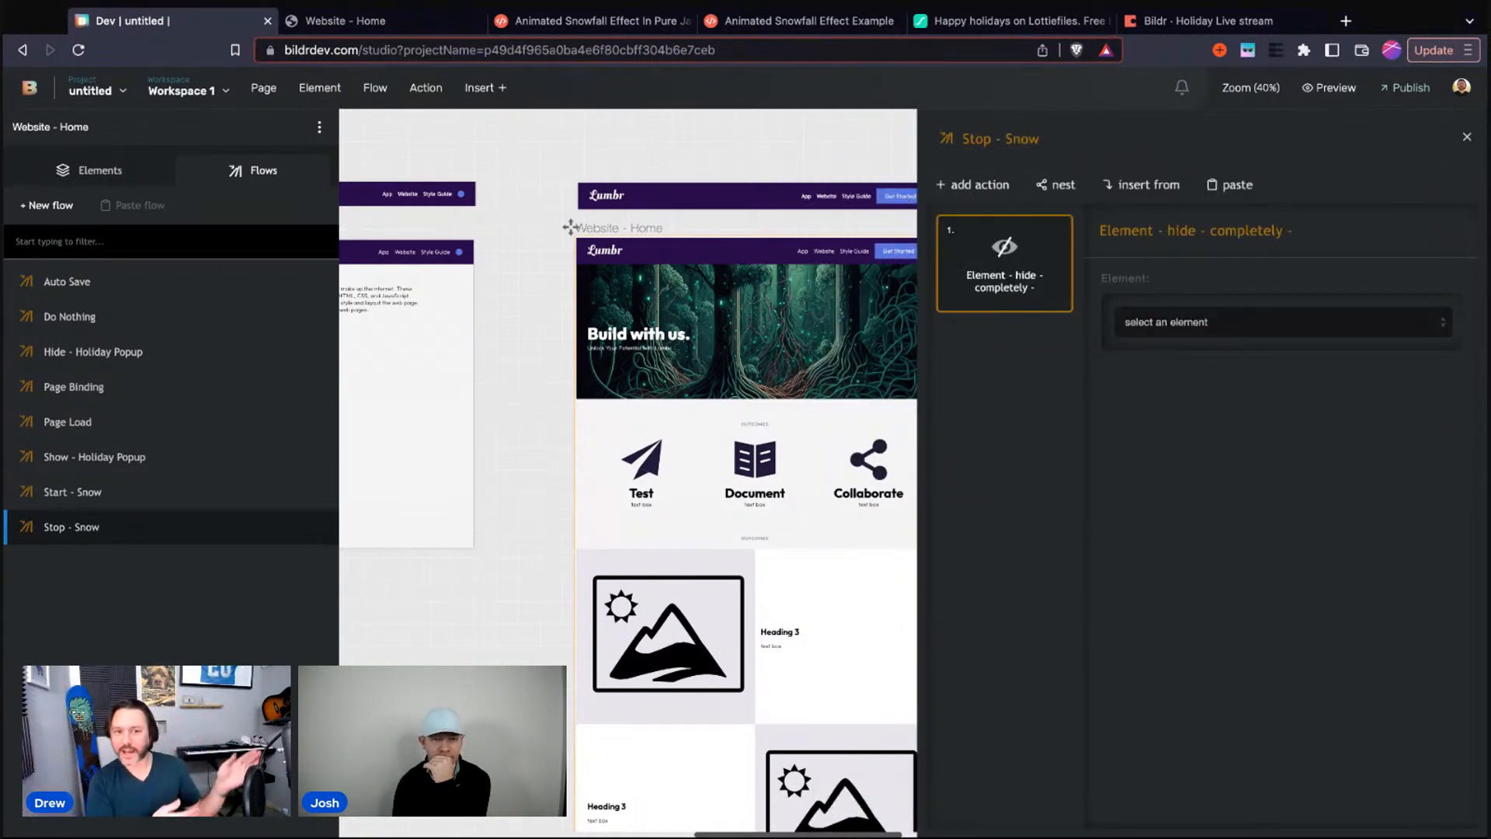
{"action": "left_click", "coordinate": [1260, 328]}
{"action": "left_click", "coordinate": [1221, 374]}
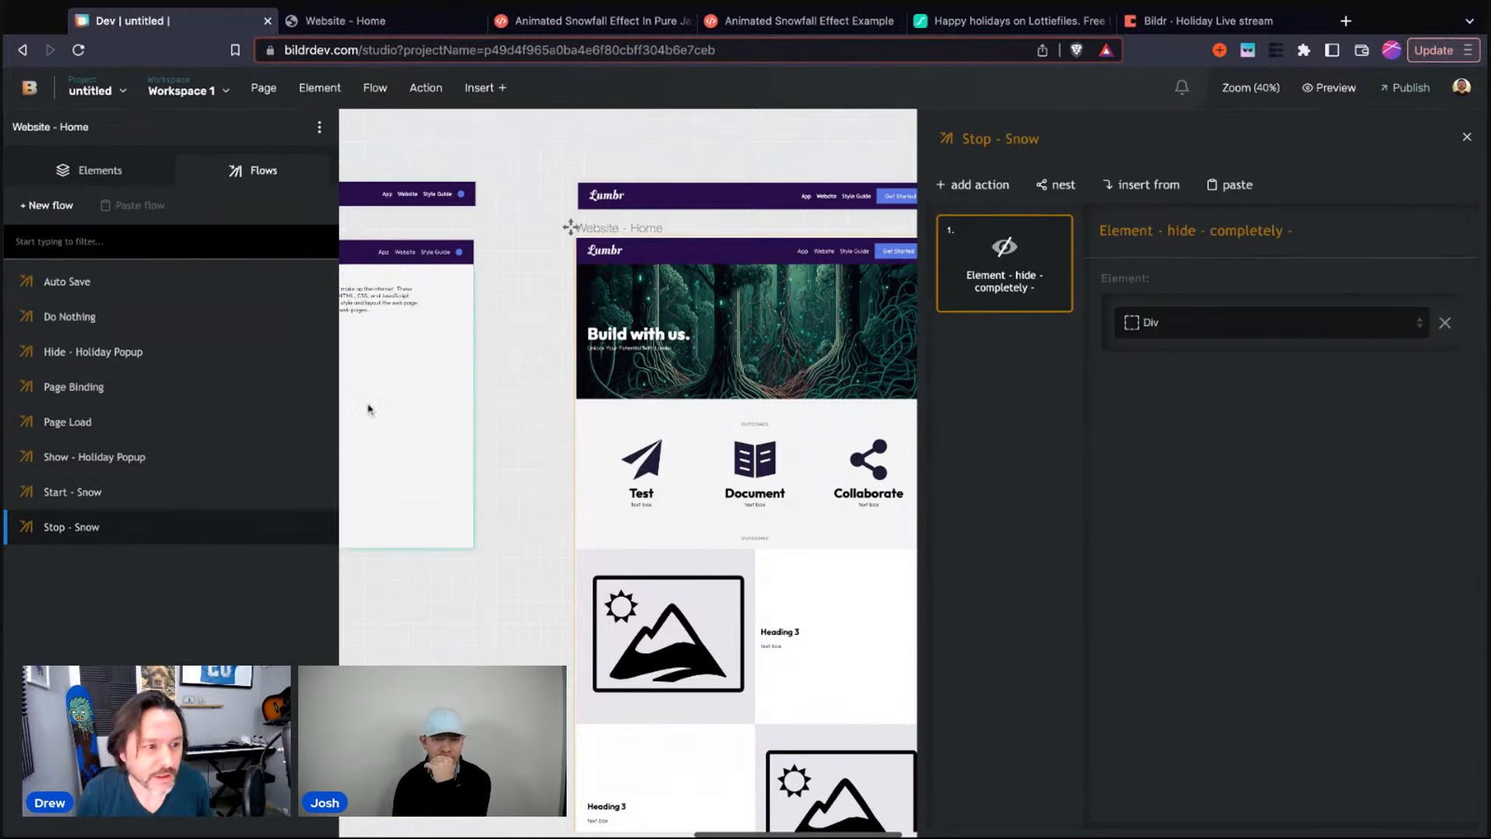
Add an Element - show action to the Start - Snow flow, targeting the same Div element
{"action": "left_click", "coordinate": [101, 493]}
{"action": "left_click", "coordinate": [980, 185]}
{"action": "type", "text": "show"}
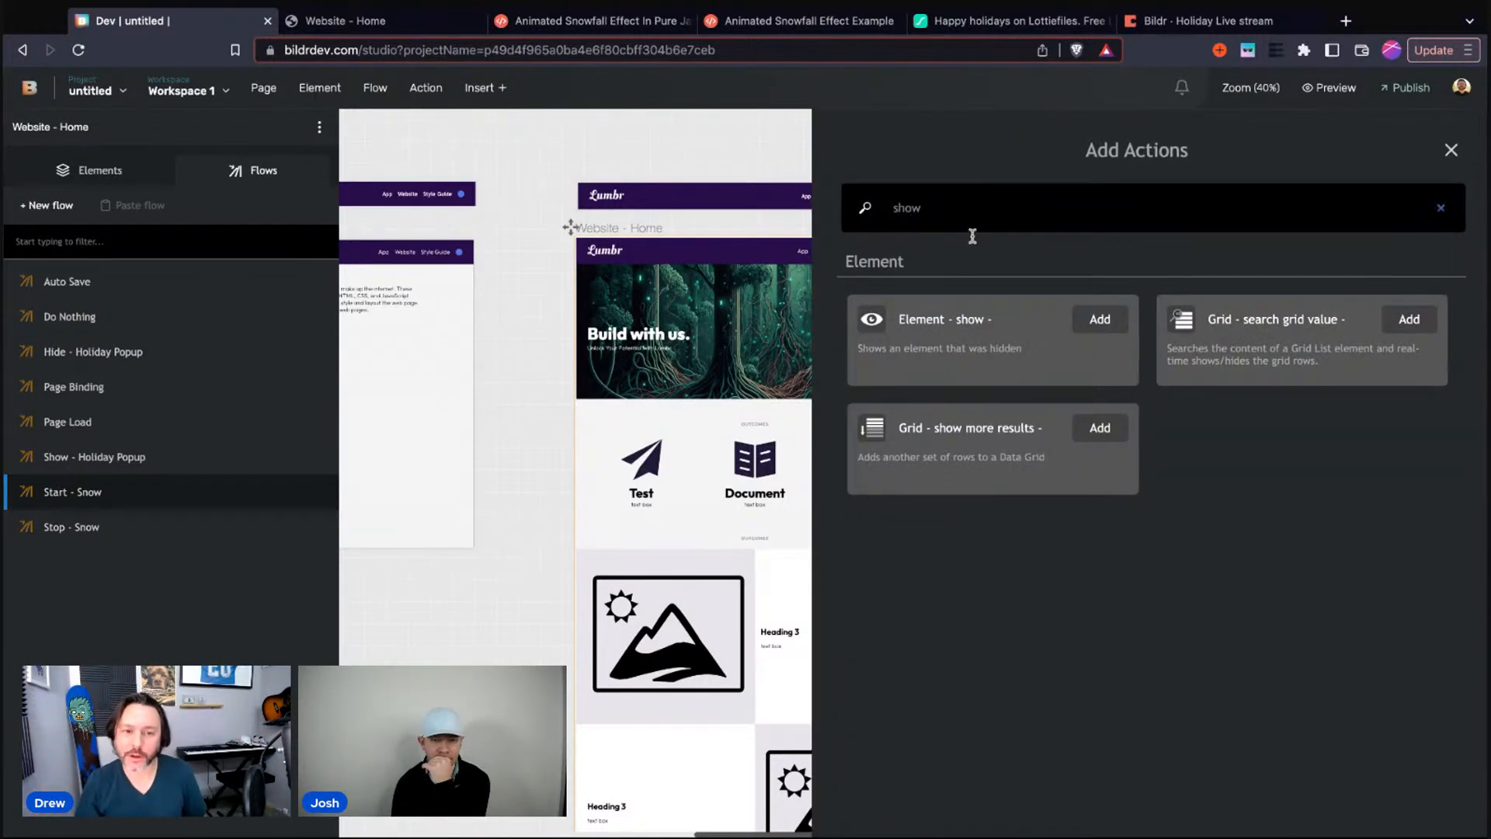
{"action": "key", "text": "Escape"}
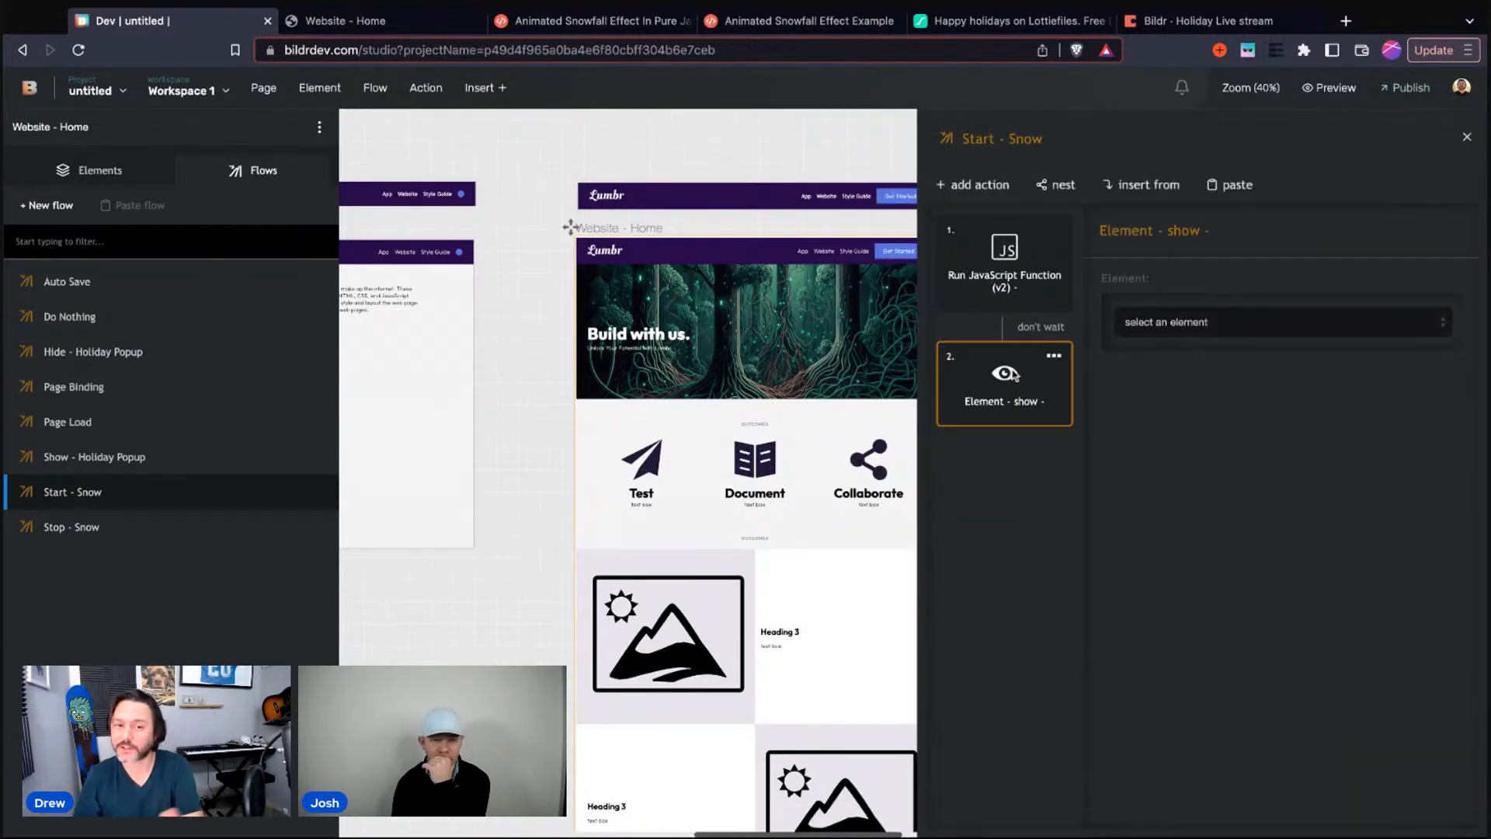
{"action": "left_click", "coordinate": [1205, 326]}
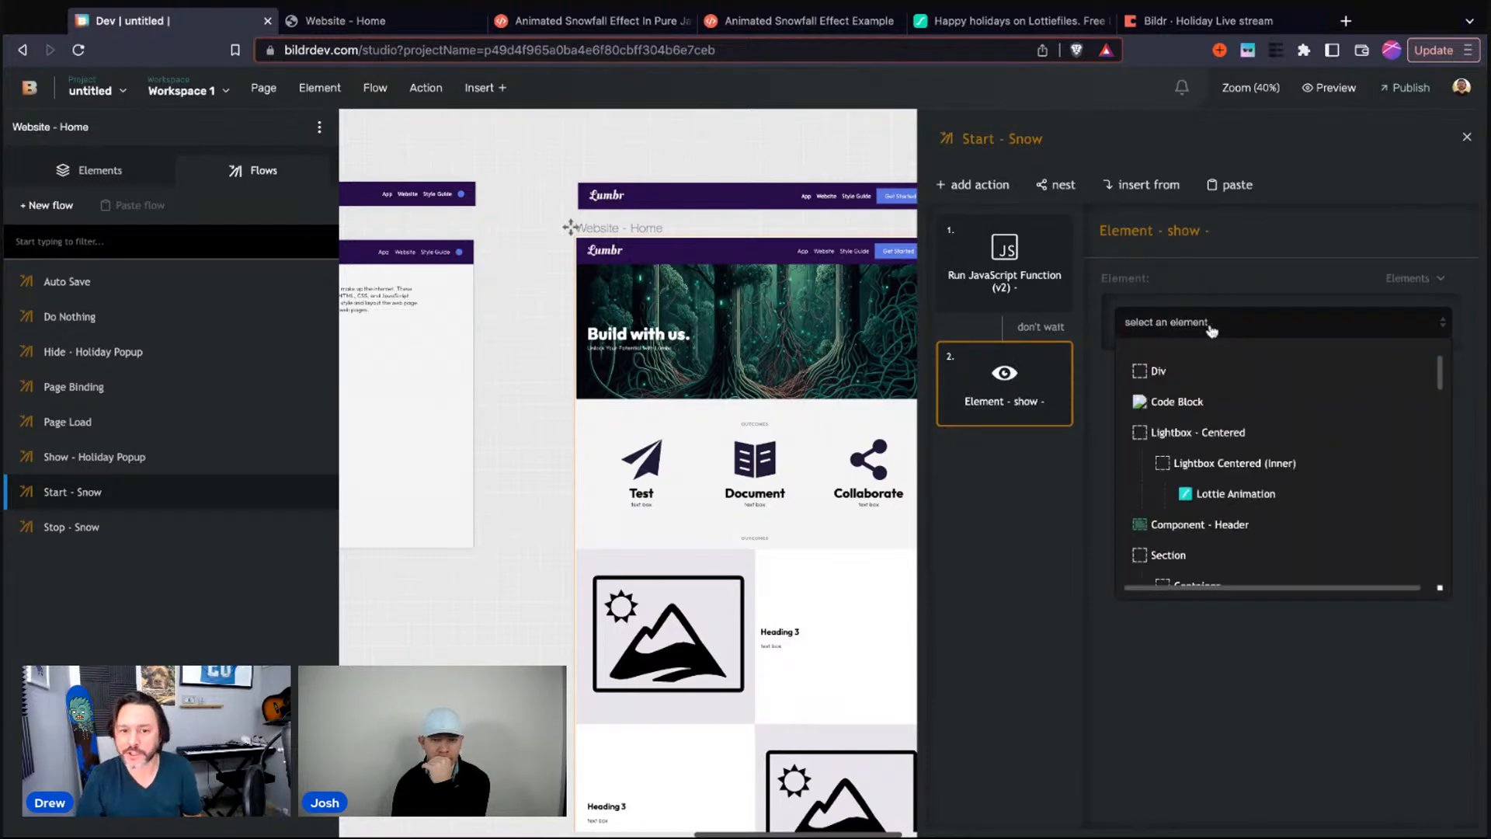
{"action": "left_click", "coordinate": [1186, 383]}
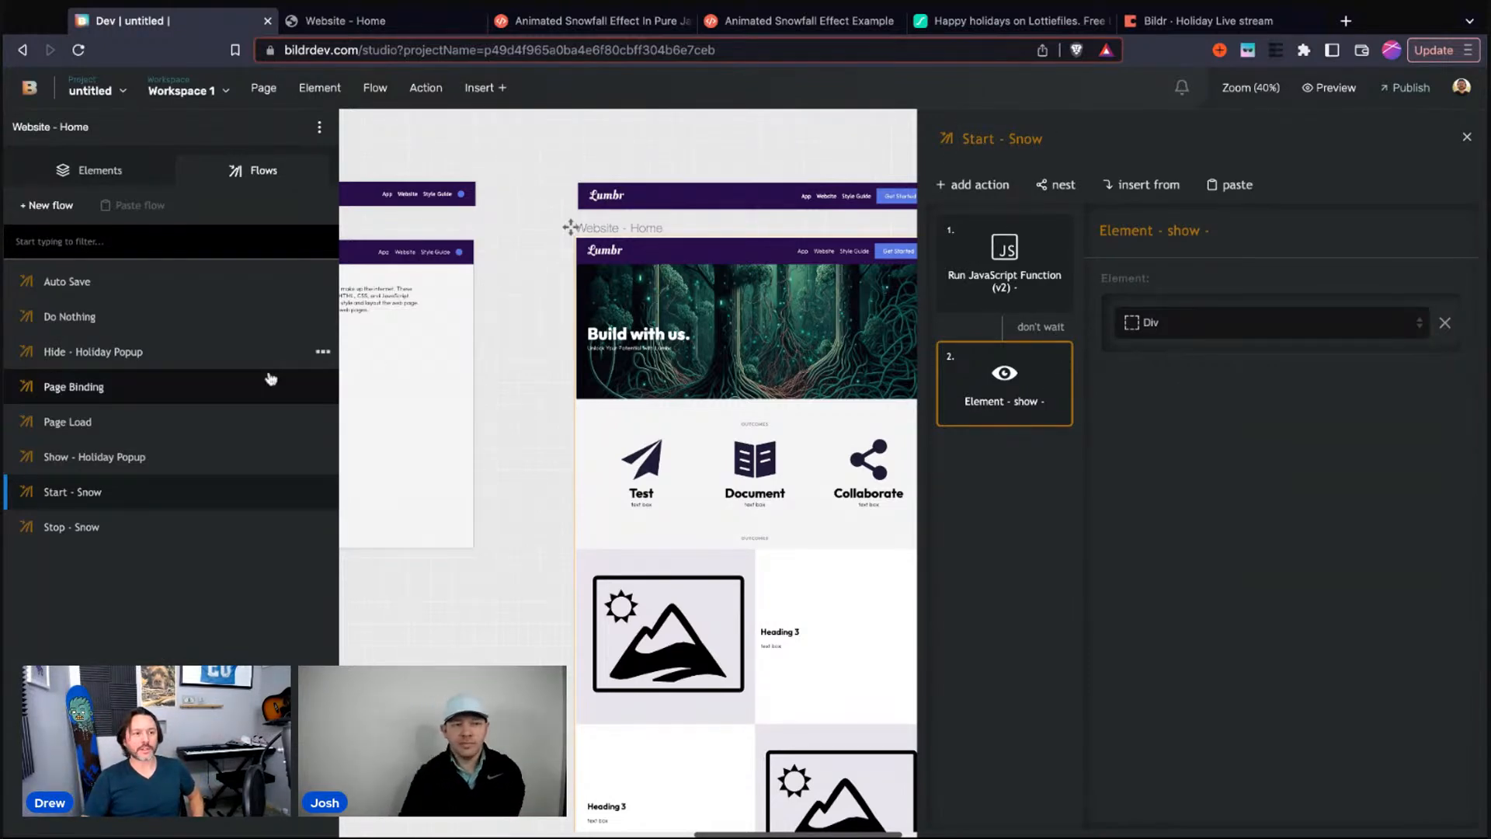
Review the Stop - Snow flow's action and open the Hide - Holiday Popup flow
{"action": "left_click", "coordinate": [106, 527]}
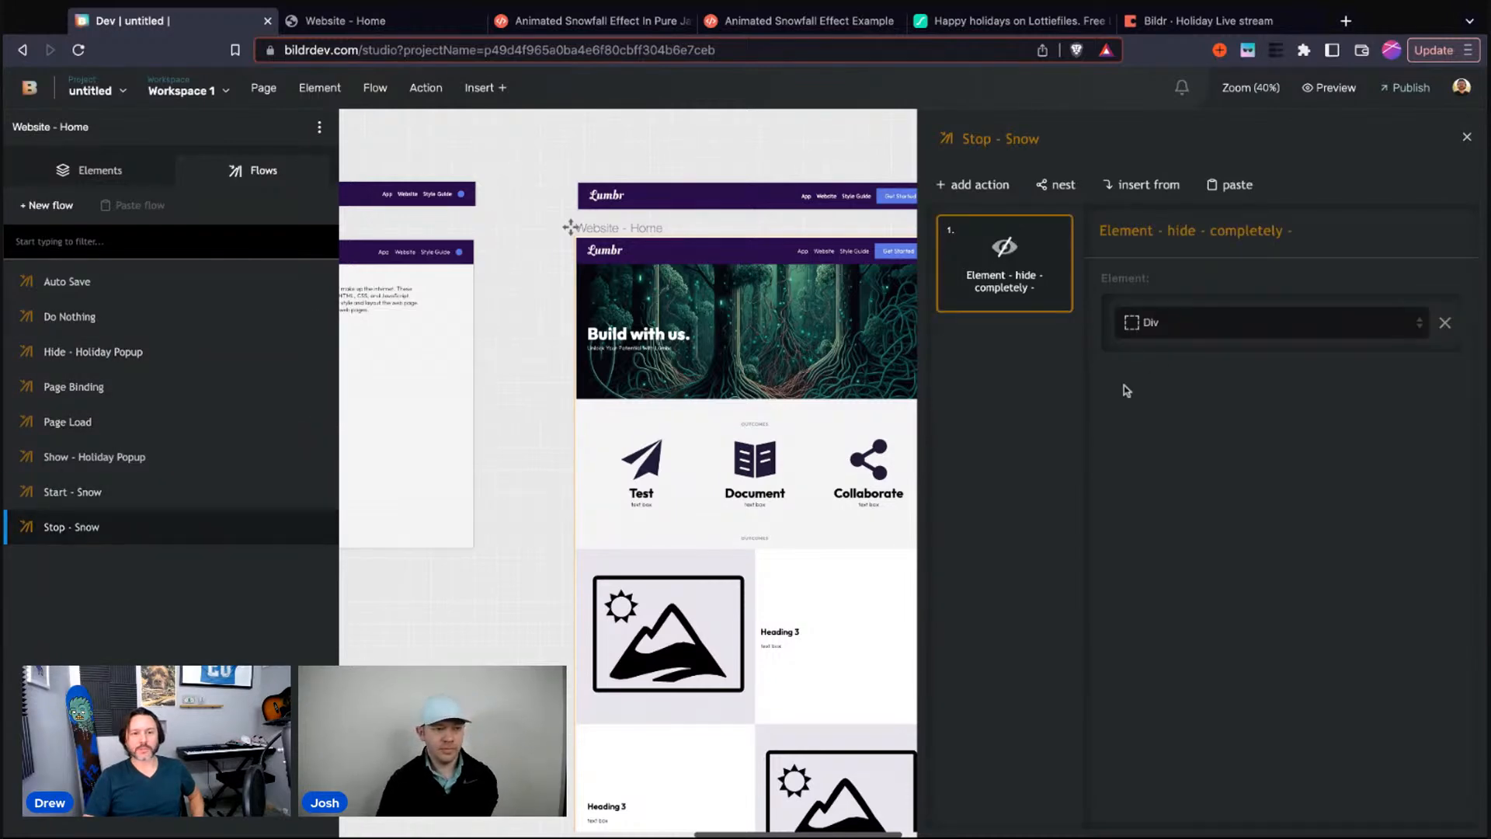
{"action": "left_click", "coordinate": [100, 353]}
{"action": "left_click", "coordinate": [1057, 187]}
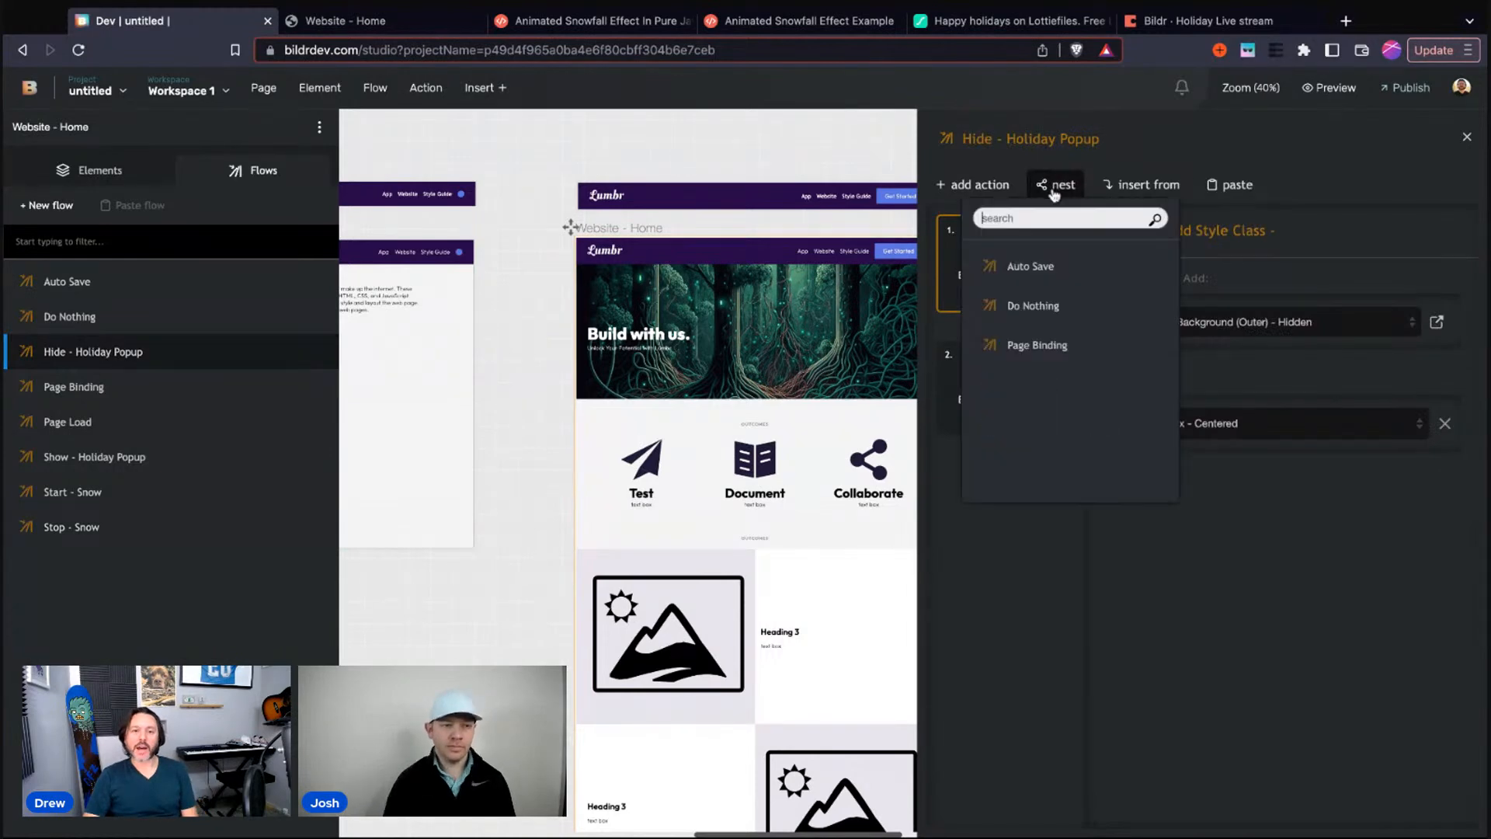
{"action": "type", "text": "hide"}
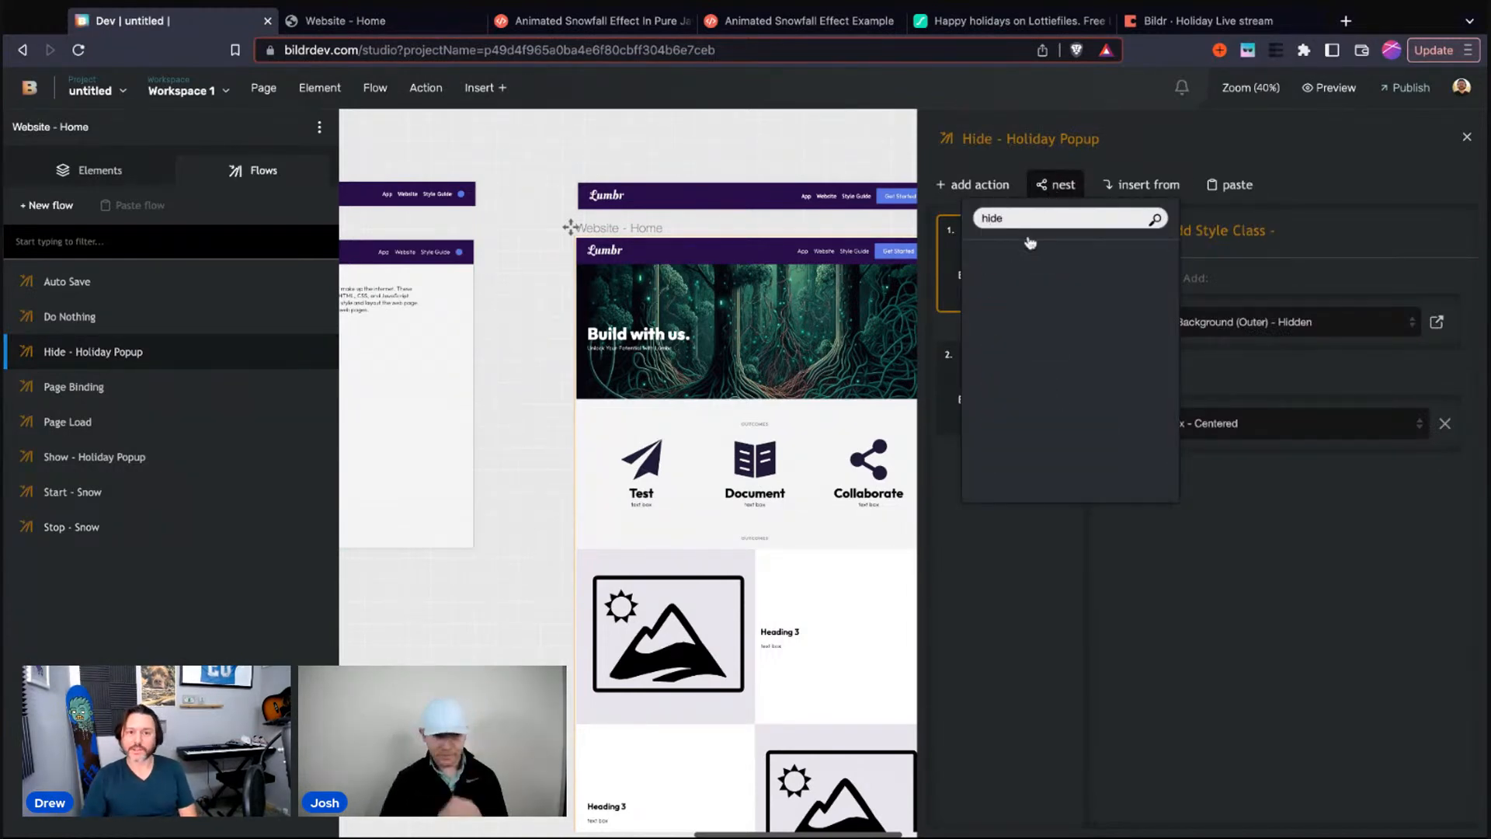
{"action": "left_click", "coordinate": [1177, 666]}
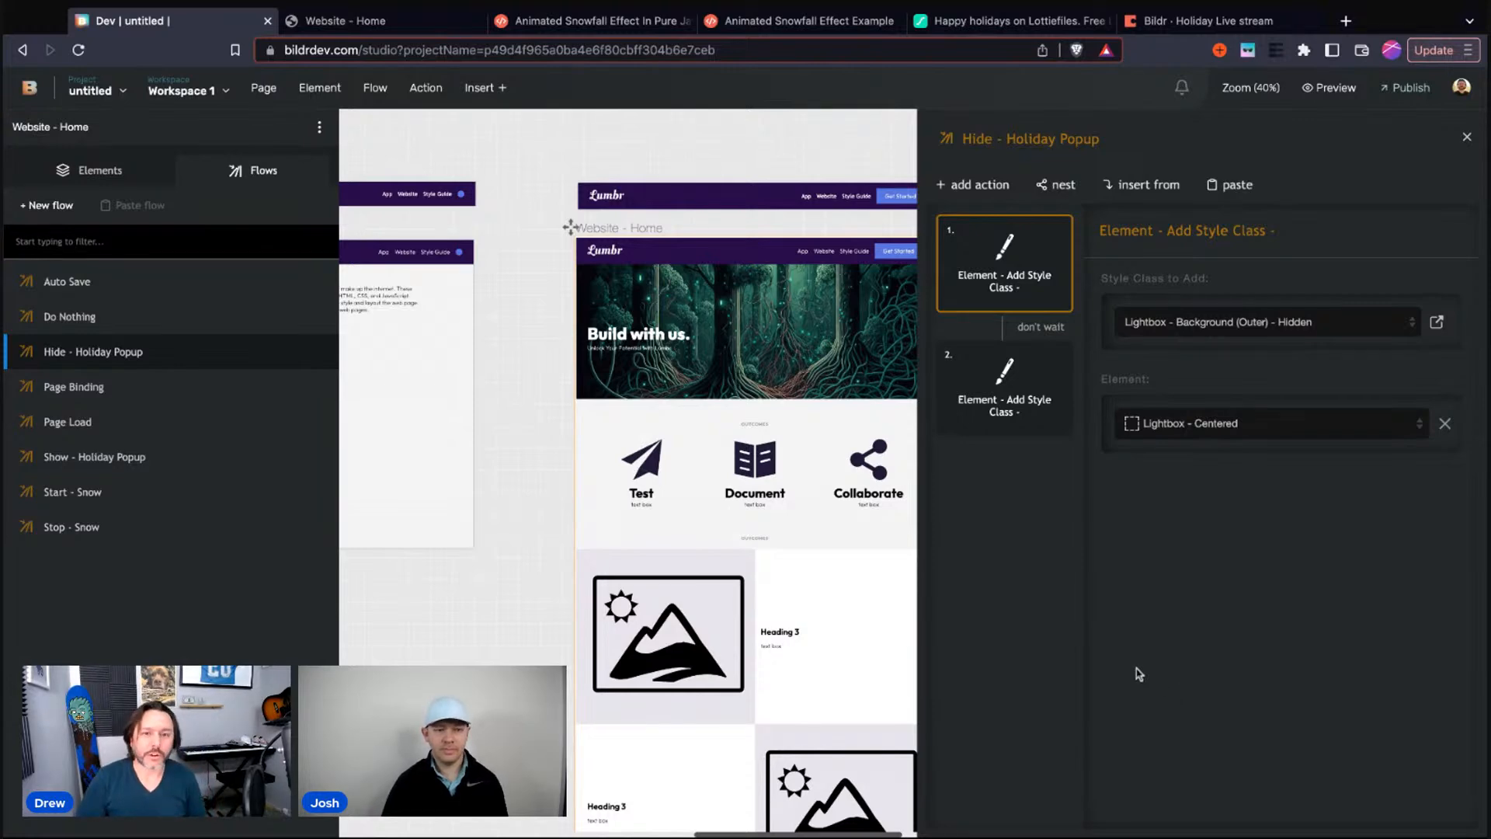
Nest the Stop - Snow flow at the end of the Hide - Holiday Popup flow
{"action": "left_click", "coordinate": [1063, 192]}
{"action": "type", "text": "stop"}
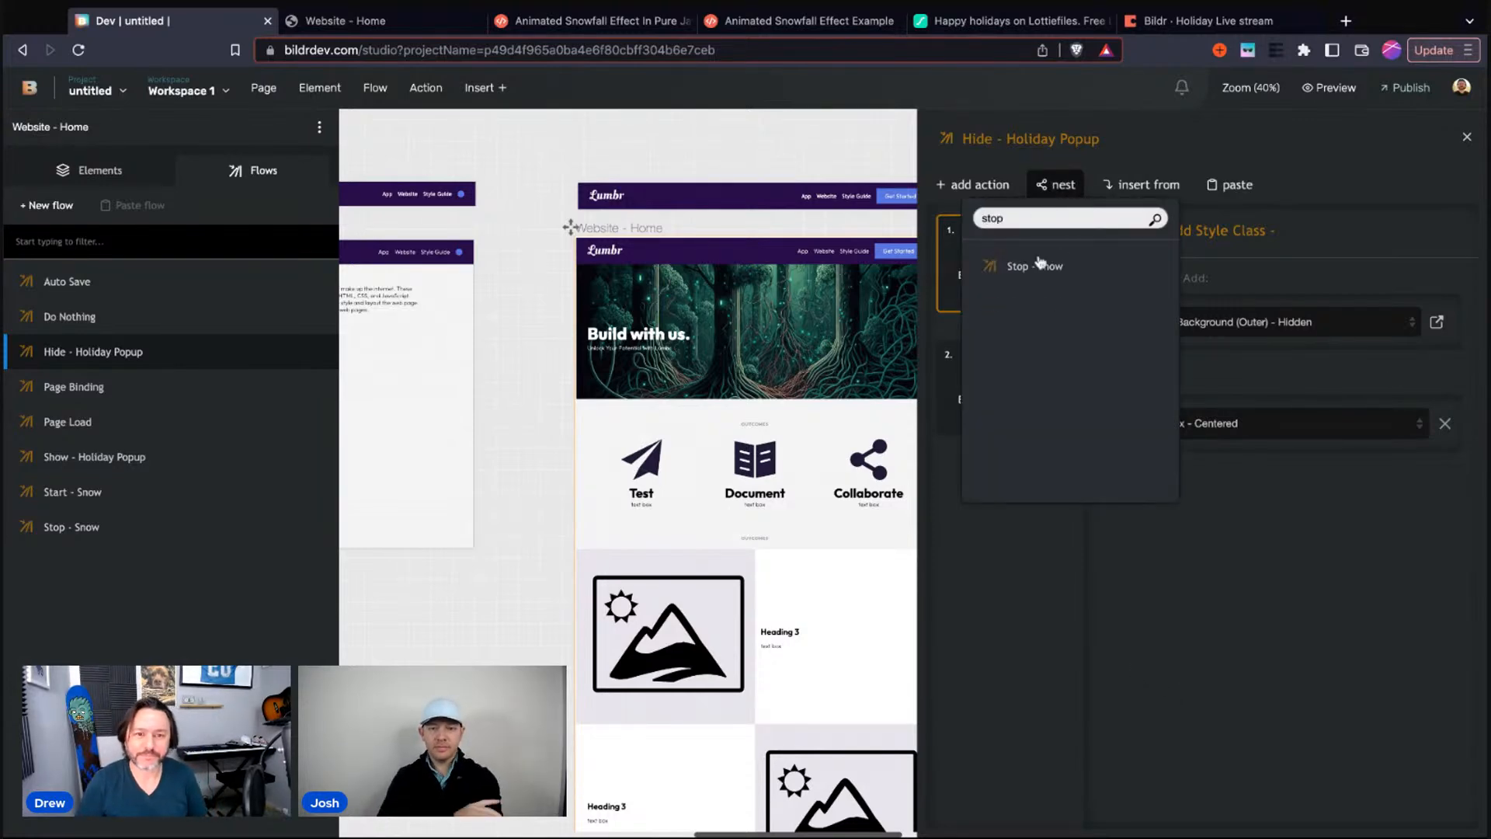
{"action": "left_click", "coordinate": [1041, 264]}
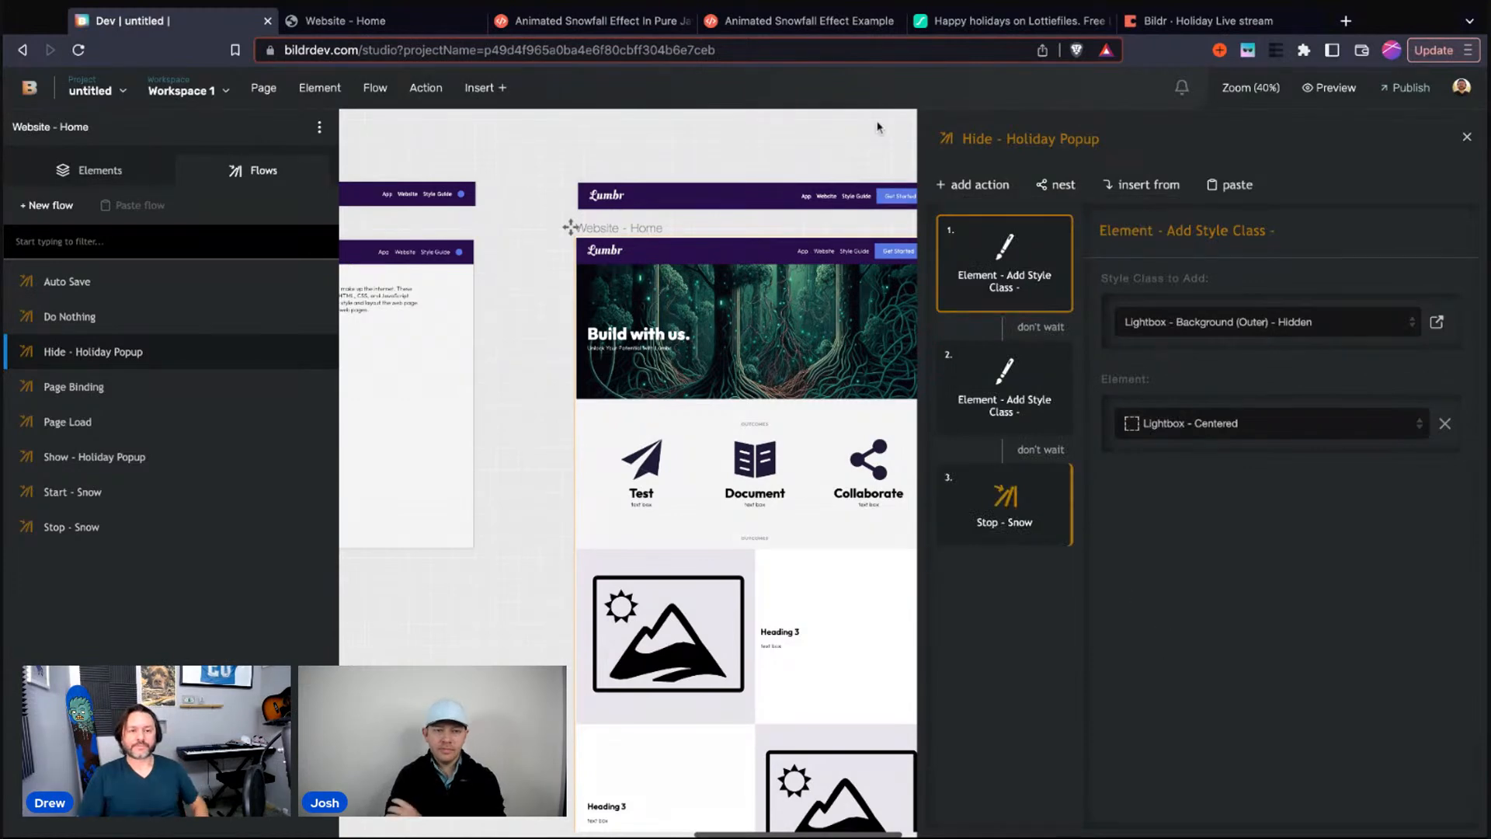
Reload the live home page to test the popup and snow, and return to the Bildr studio
{"action": "left_click", "coordinate": [365, 21]}
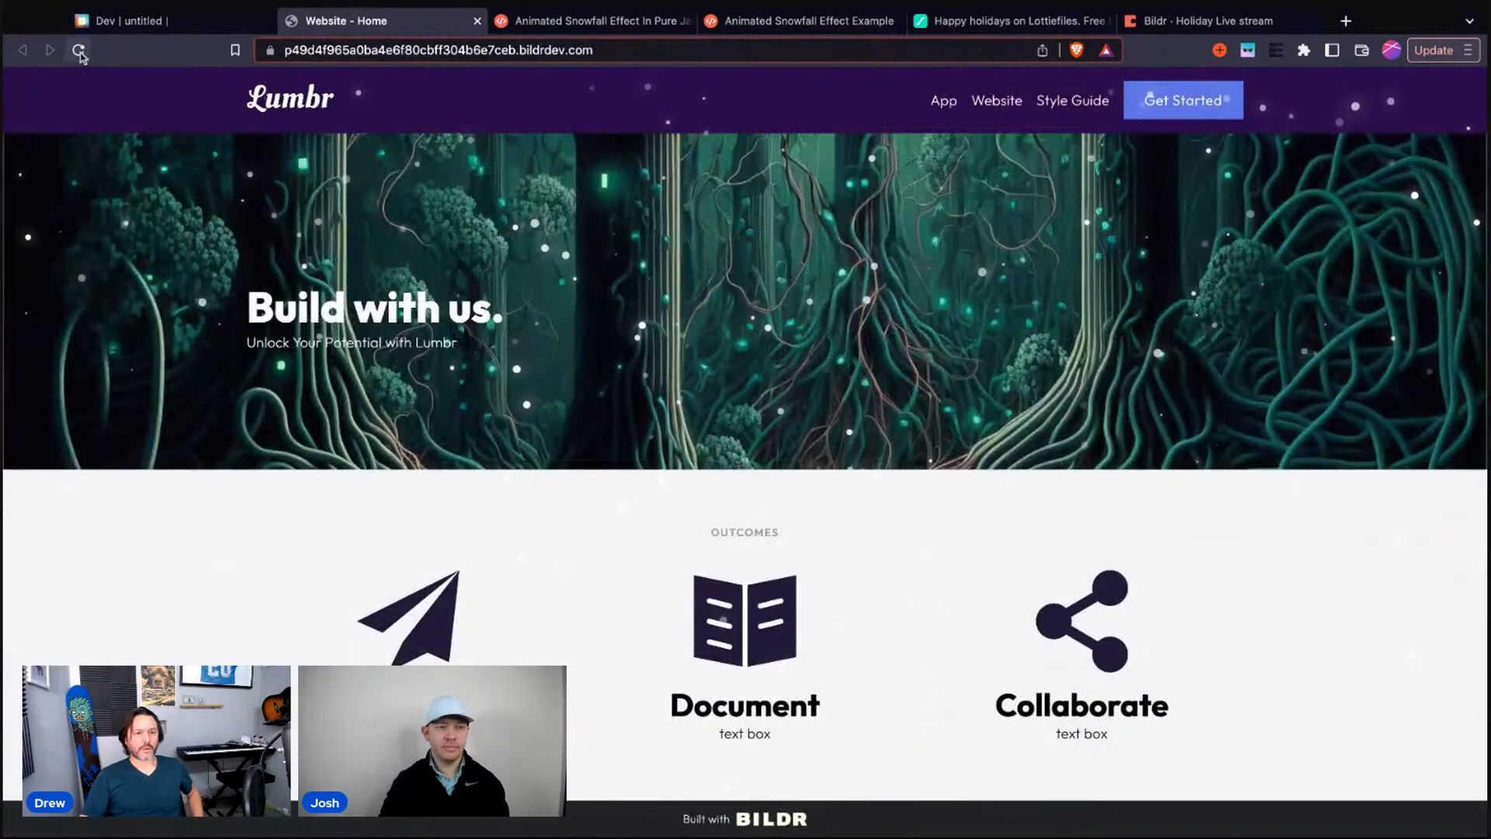
{"action": "left_click", "coordinate": [78, 50]}
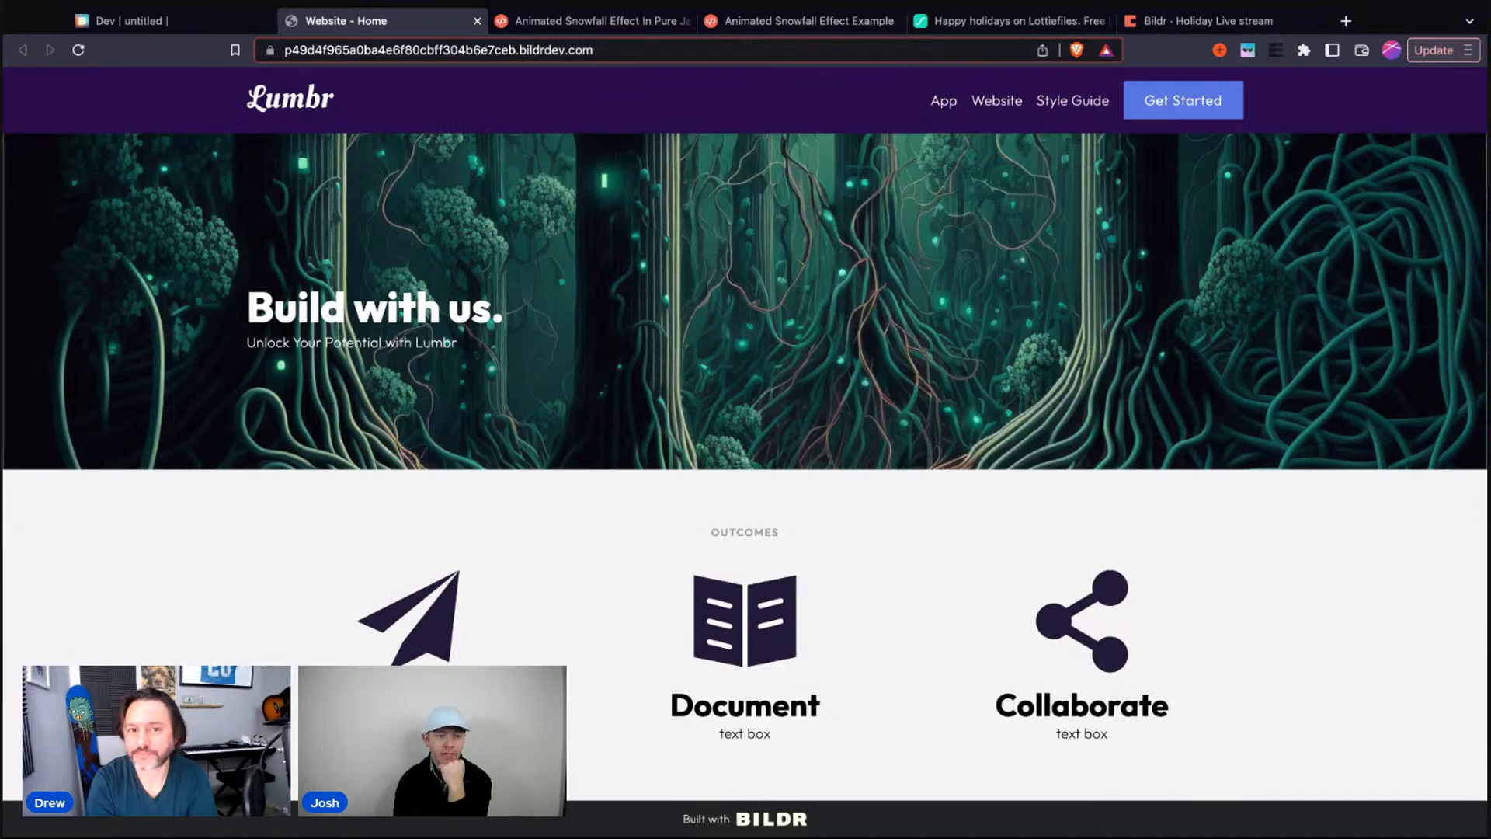
{"action": "left_click", "coordinate": [225, 23]}
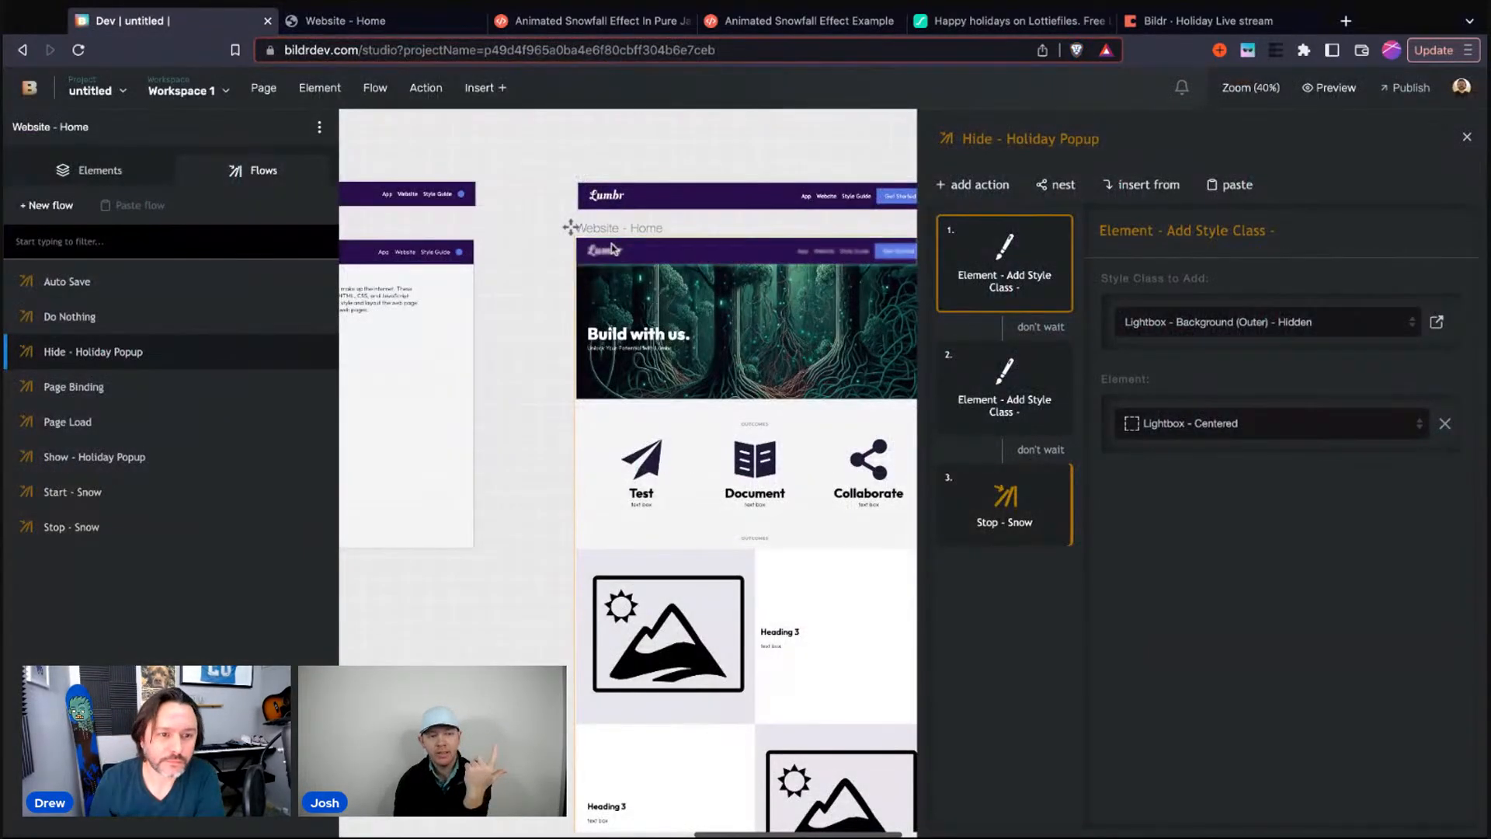
Examine the settings of the Start flow timer action in the Website - Home page's Page Binding flow
{"action": "left_click", "coordinate": [730, 323]}
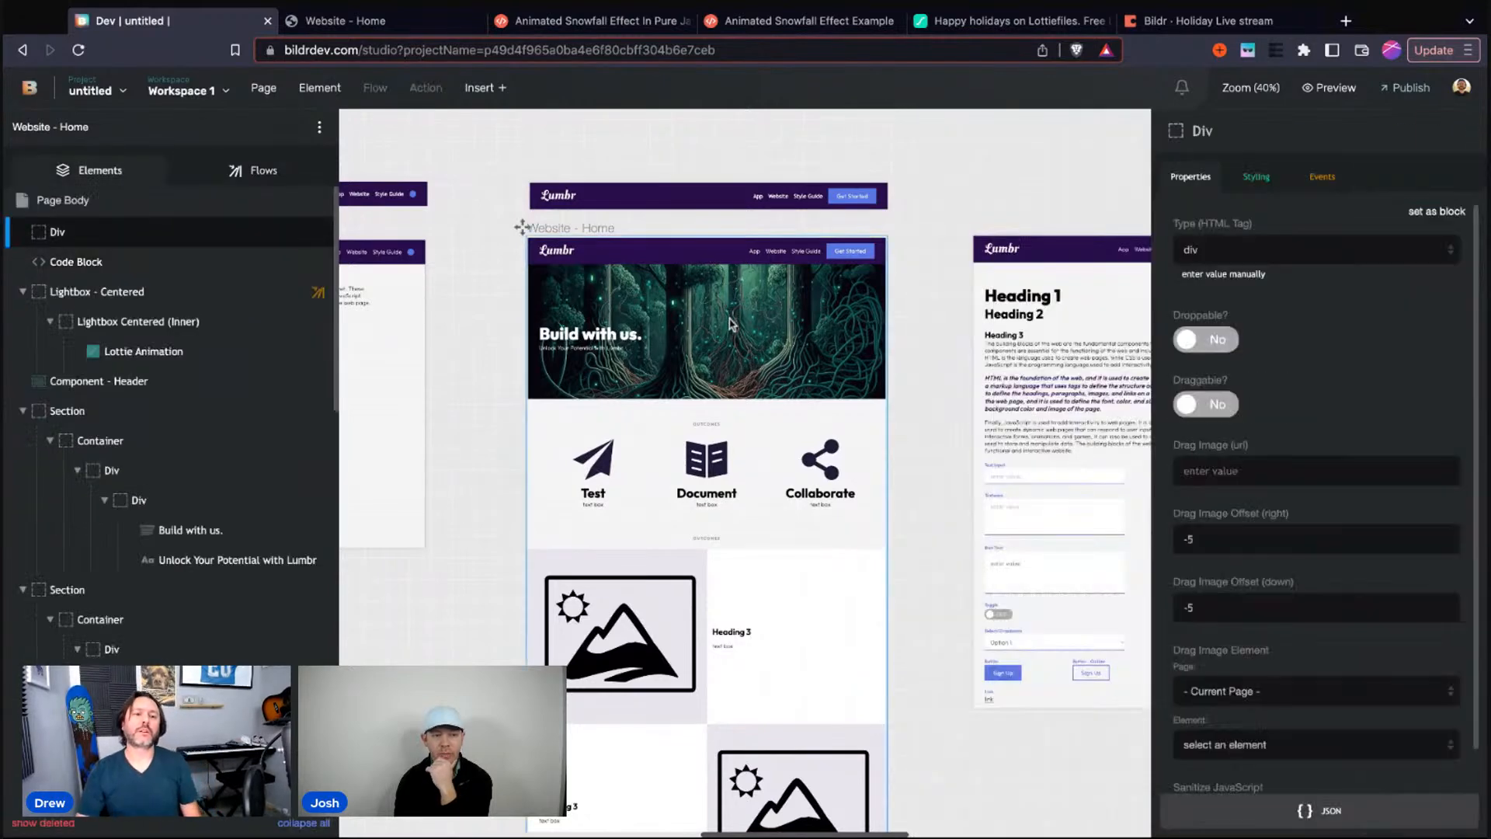
{"action": "left_click", "coordinate": [245, 171]}
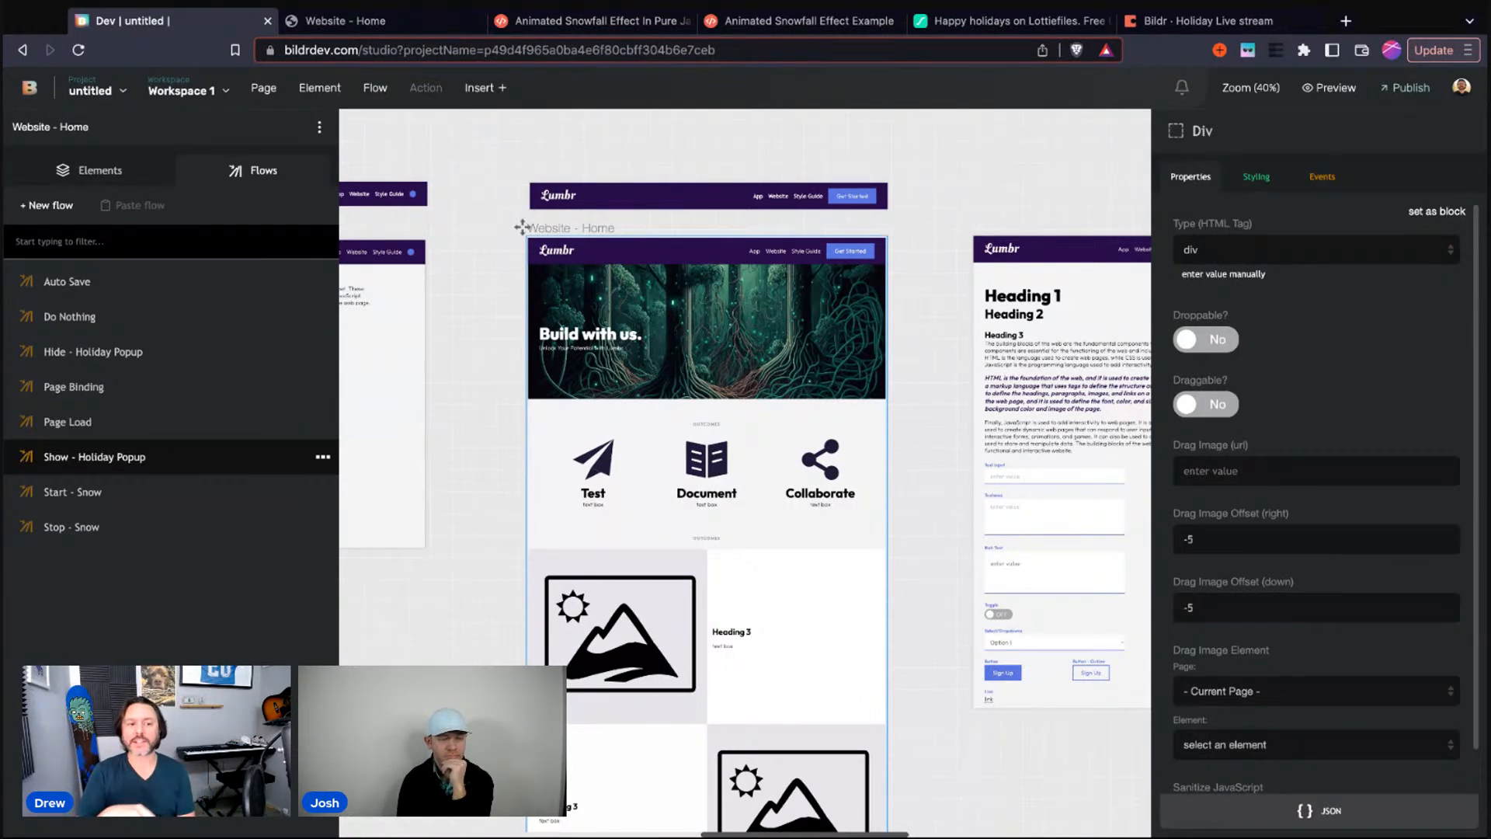
{"action": "left_click", "coordinate": [101, 390]}
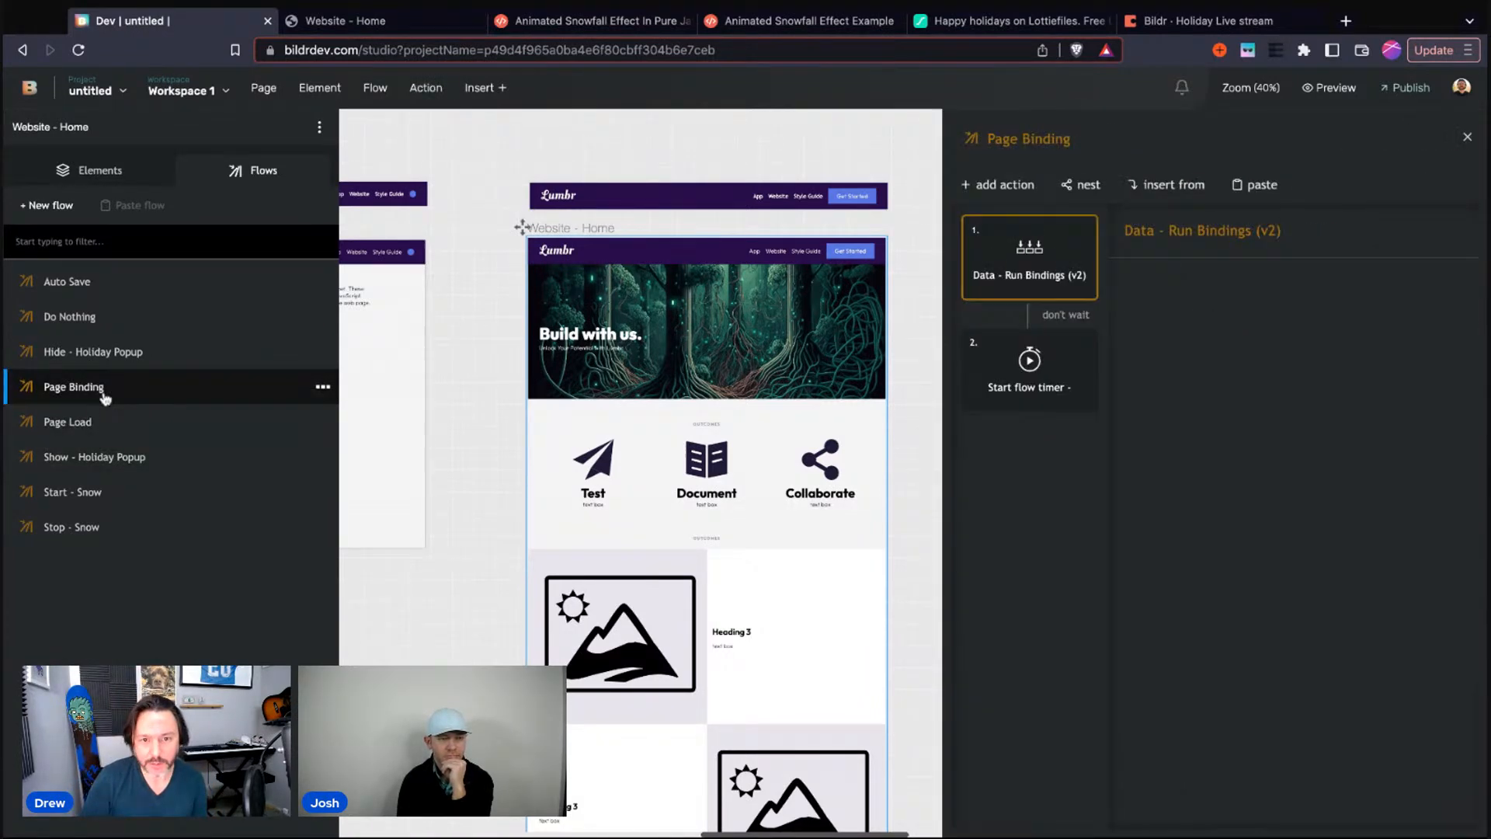
{"action": "left_click", "coordinate": [986, 377]}
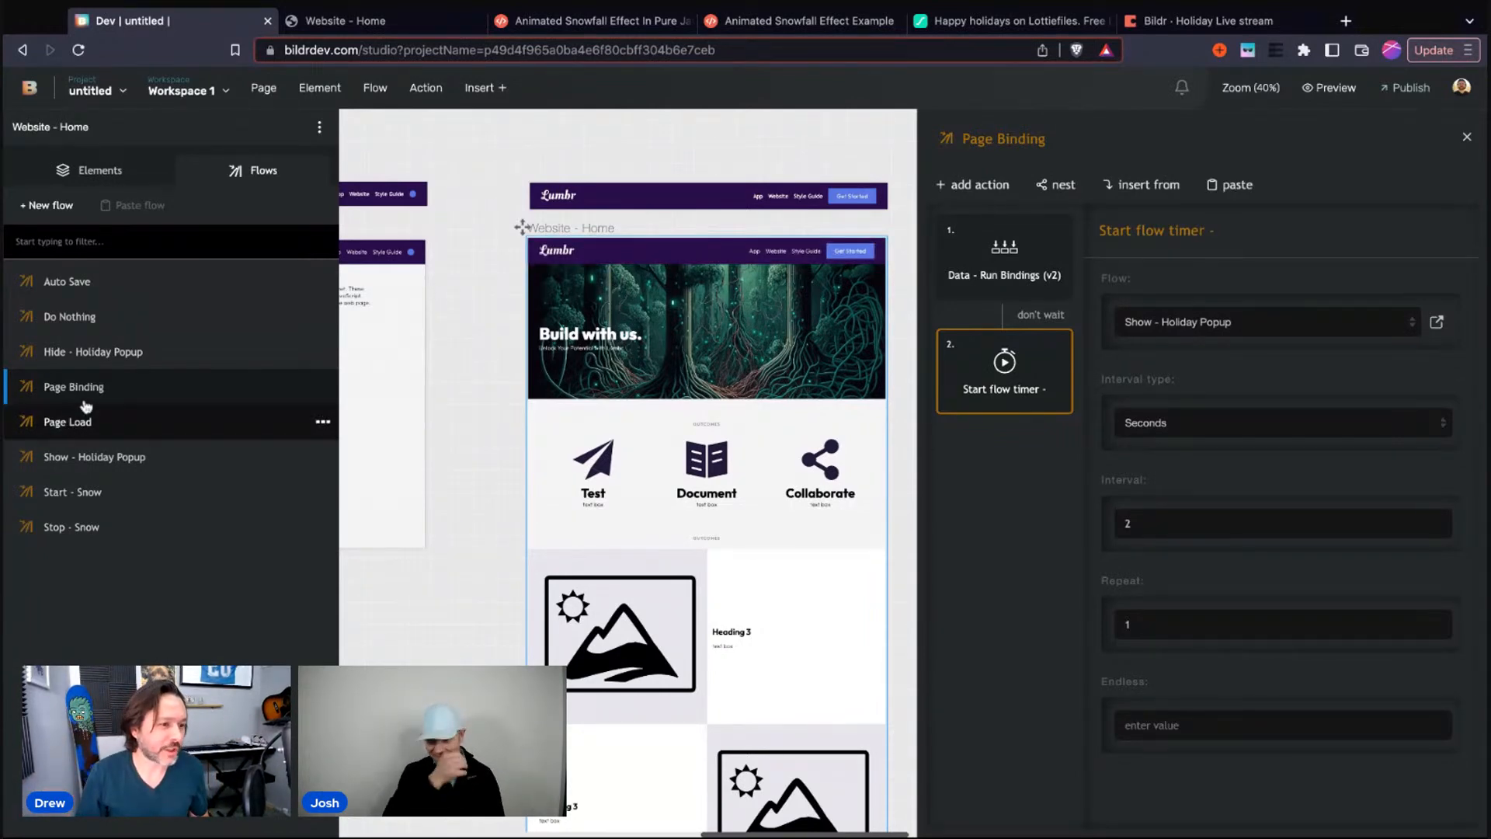
Add a Set Local Storage Item action to the Hide - Holiday Popup flow with item name viewedPopup and value 1
{"action": "left_click", "coordinate": [87, 352]}
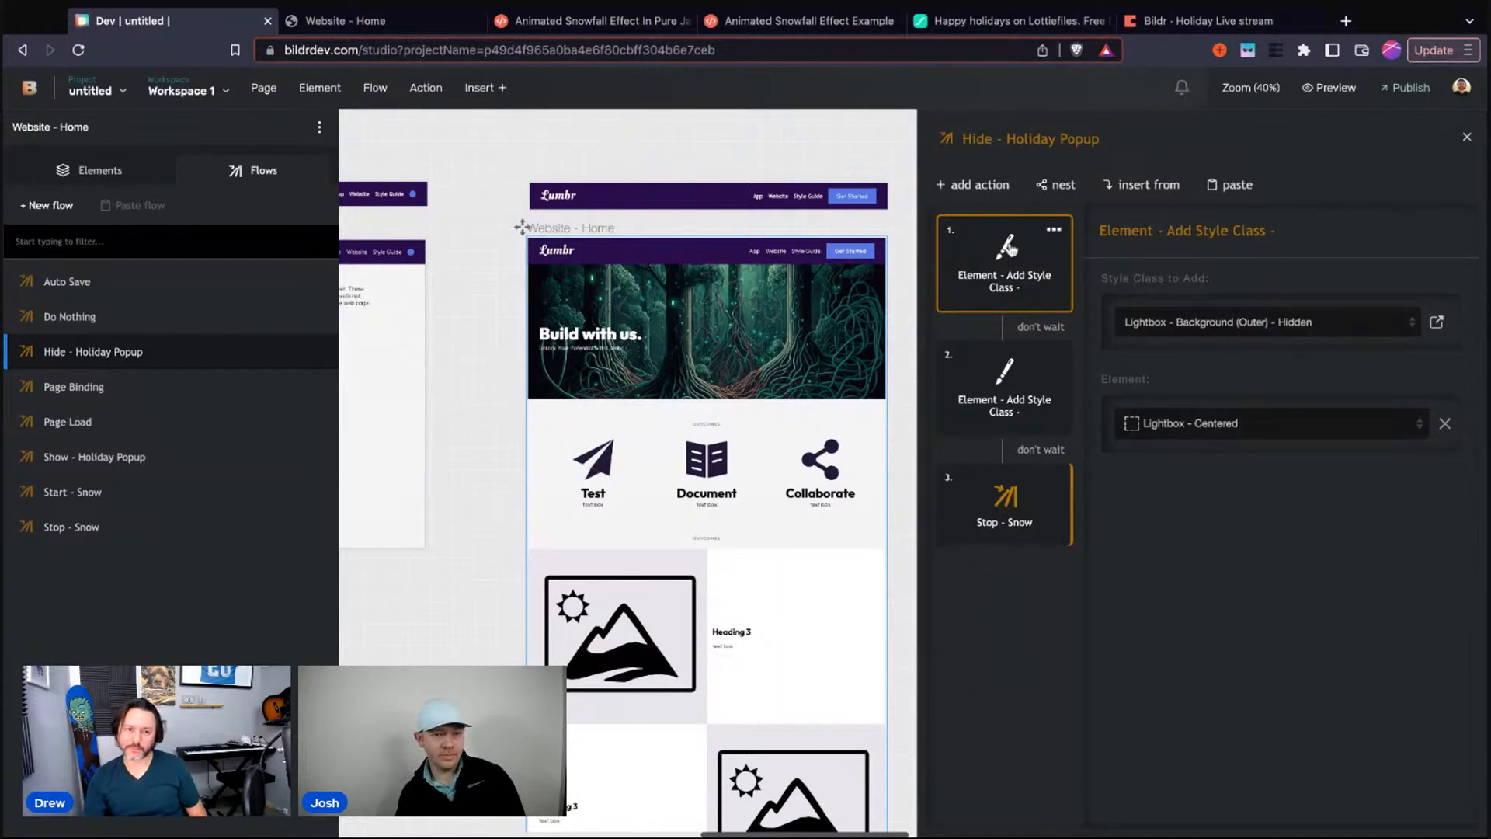
{"action": "left_click", "coordinate": [971, 185]}
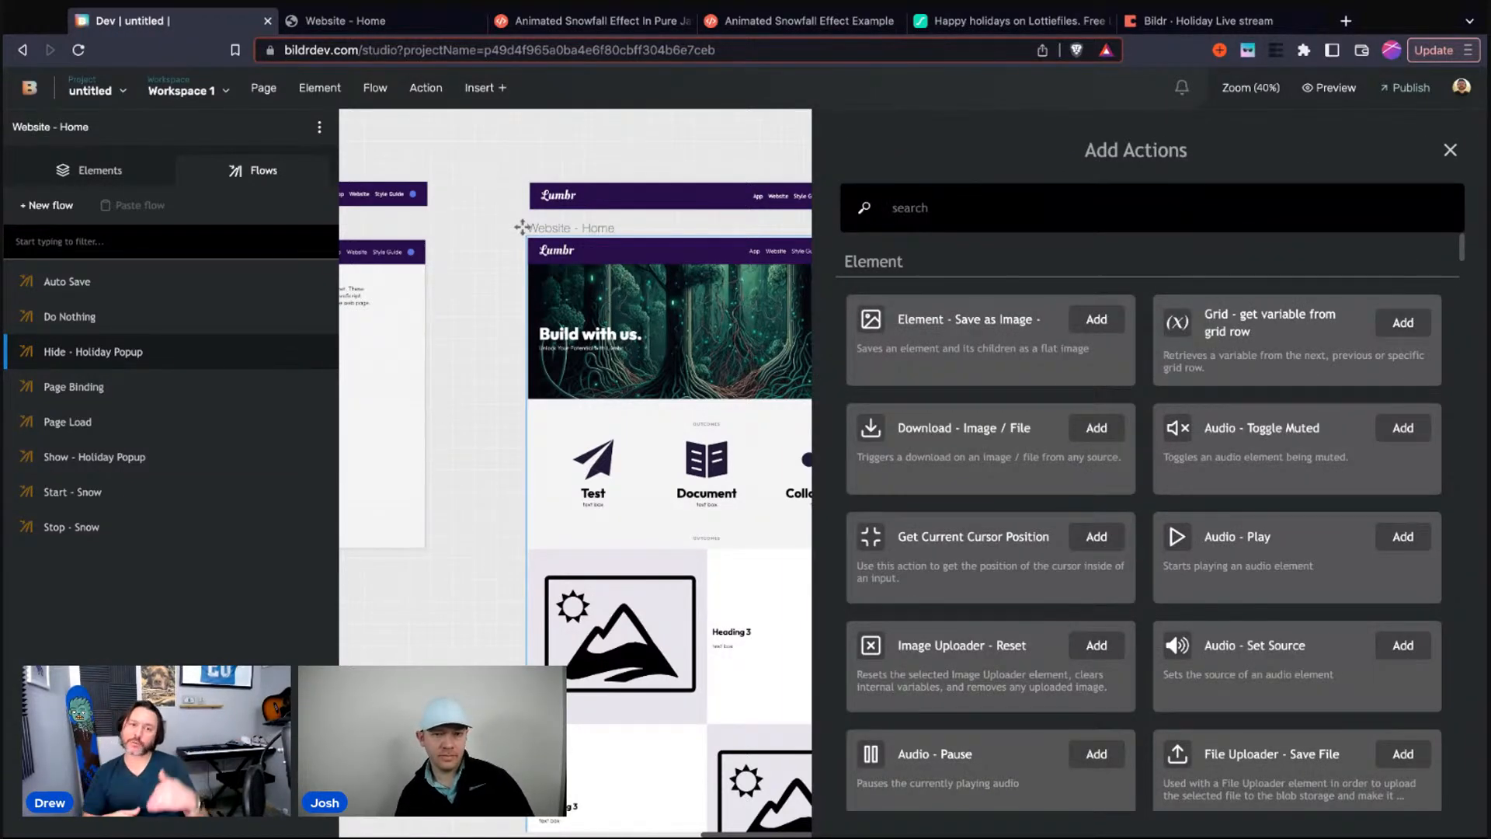
{"action": "type", "text": "local"}
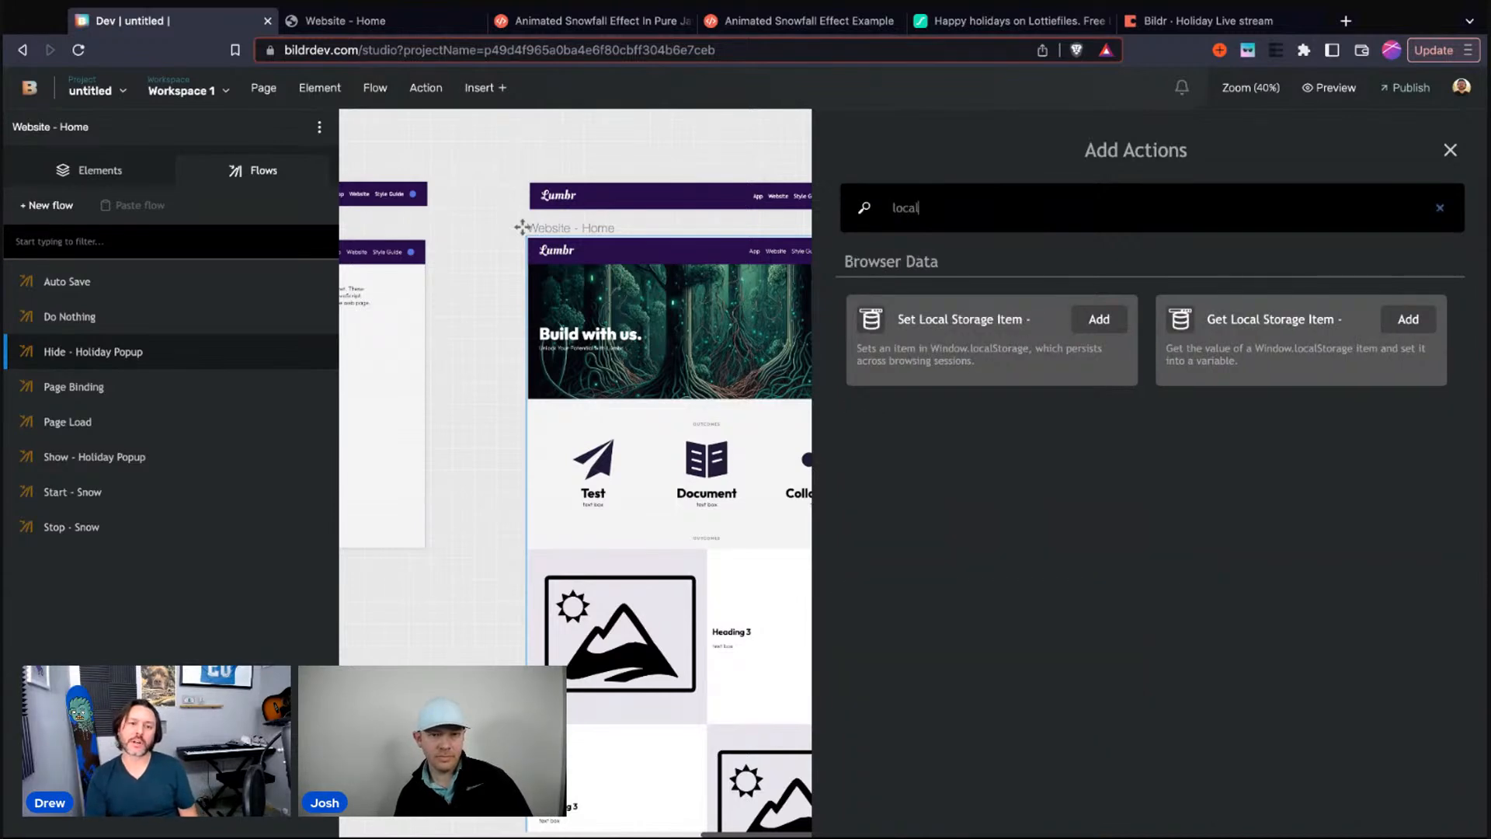
{"action": "left_click", "coordinate": [1026, 331]}
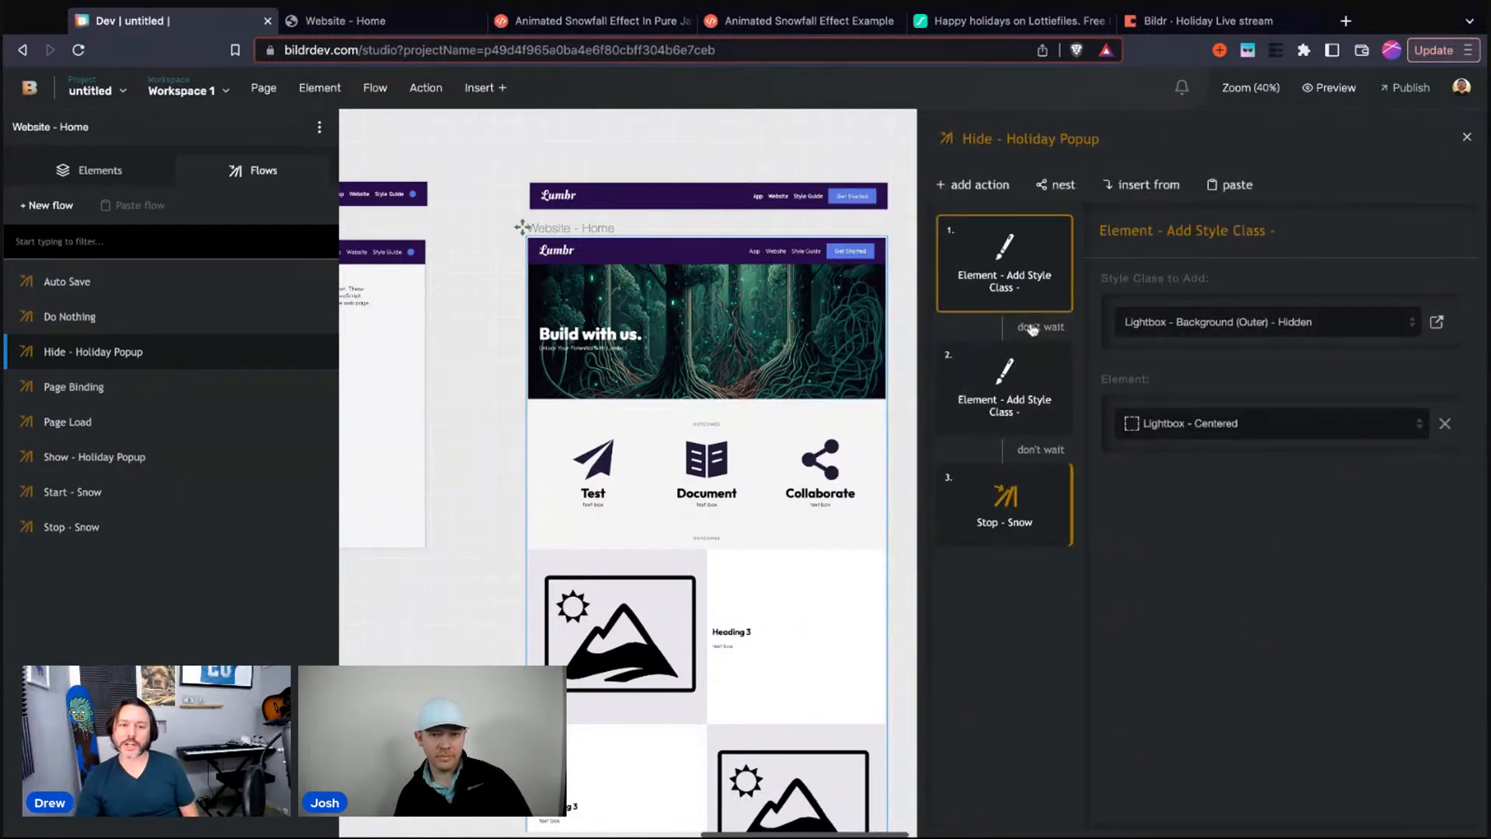
{"action": "left_click", "coordinate": [1185, 325]}
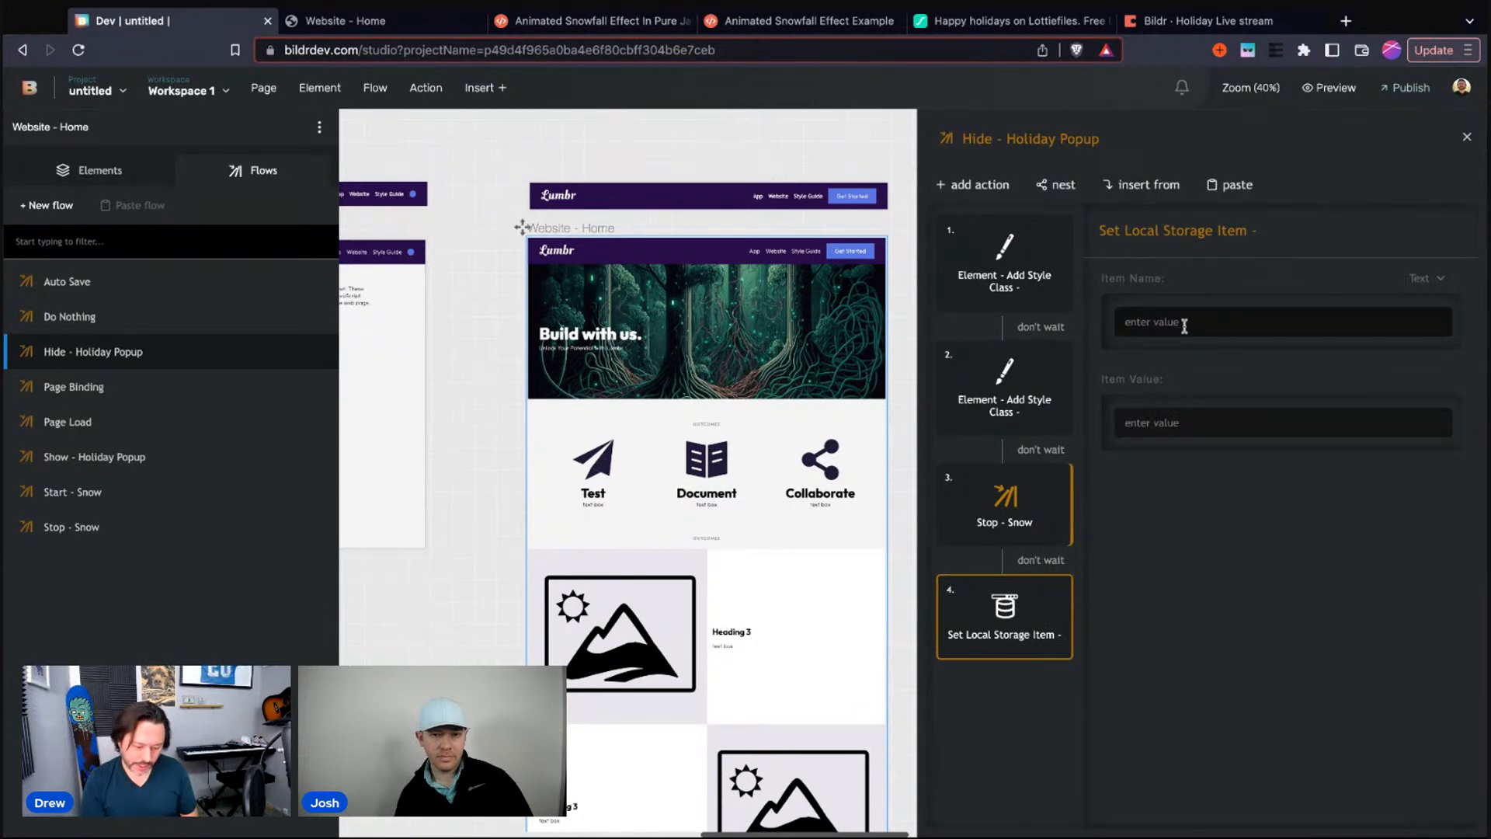
{"action": "type", "text": "viewedPopup"}
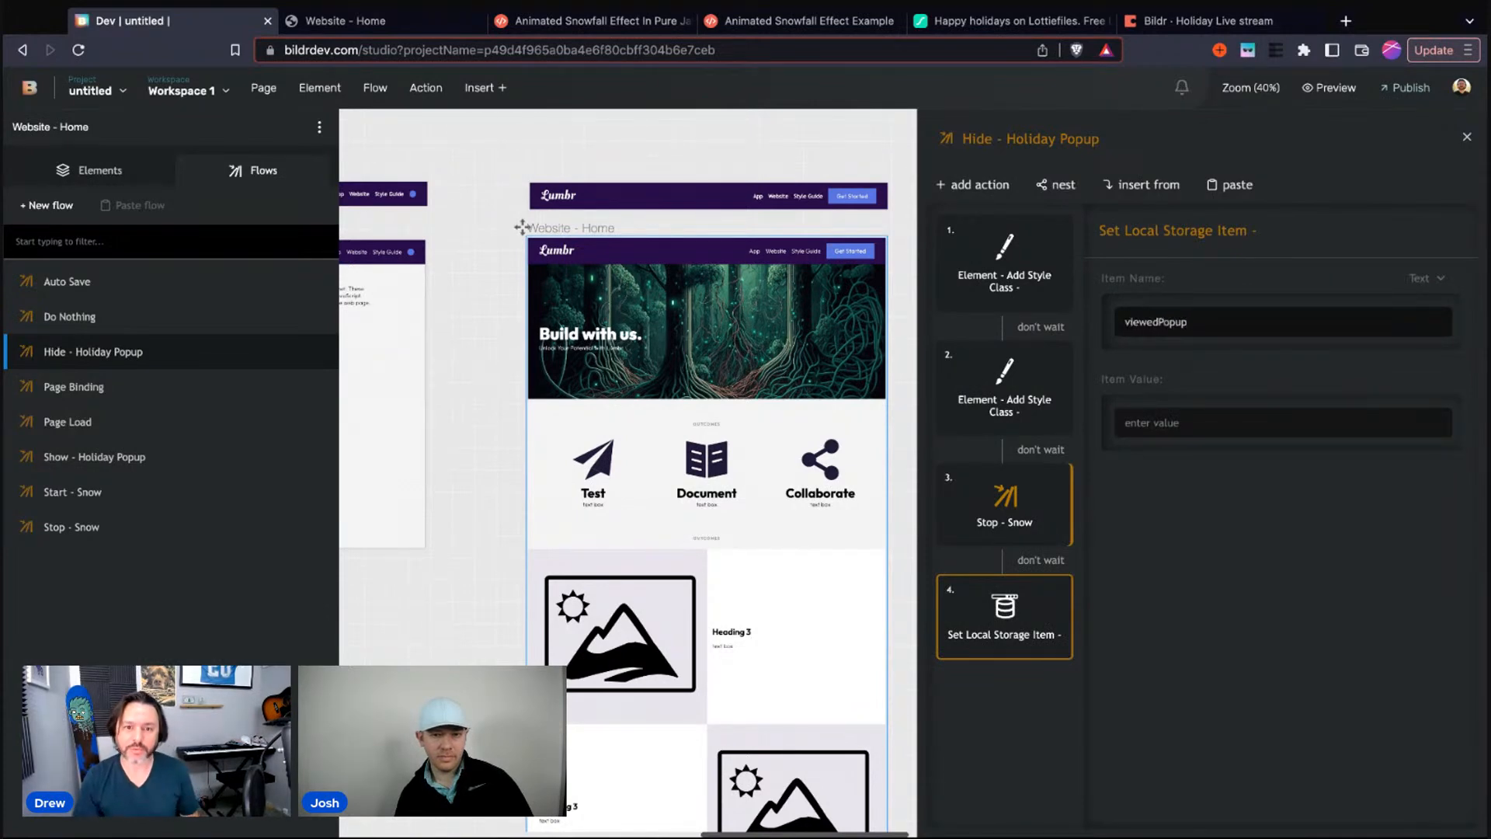
{"action": "left_click", "coordinate": [1162, 421]}
{"action": "type", "text": "1"}
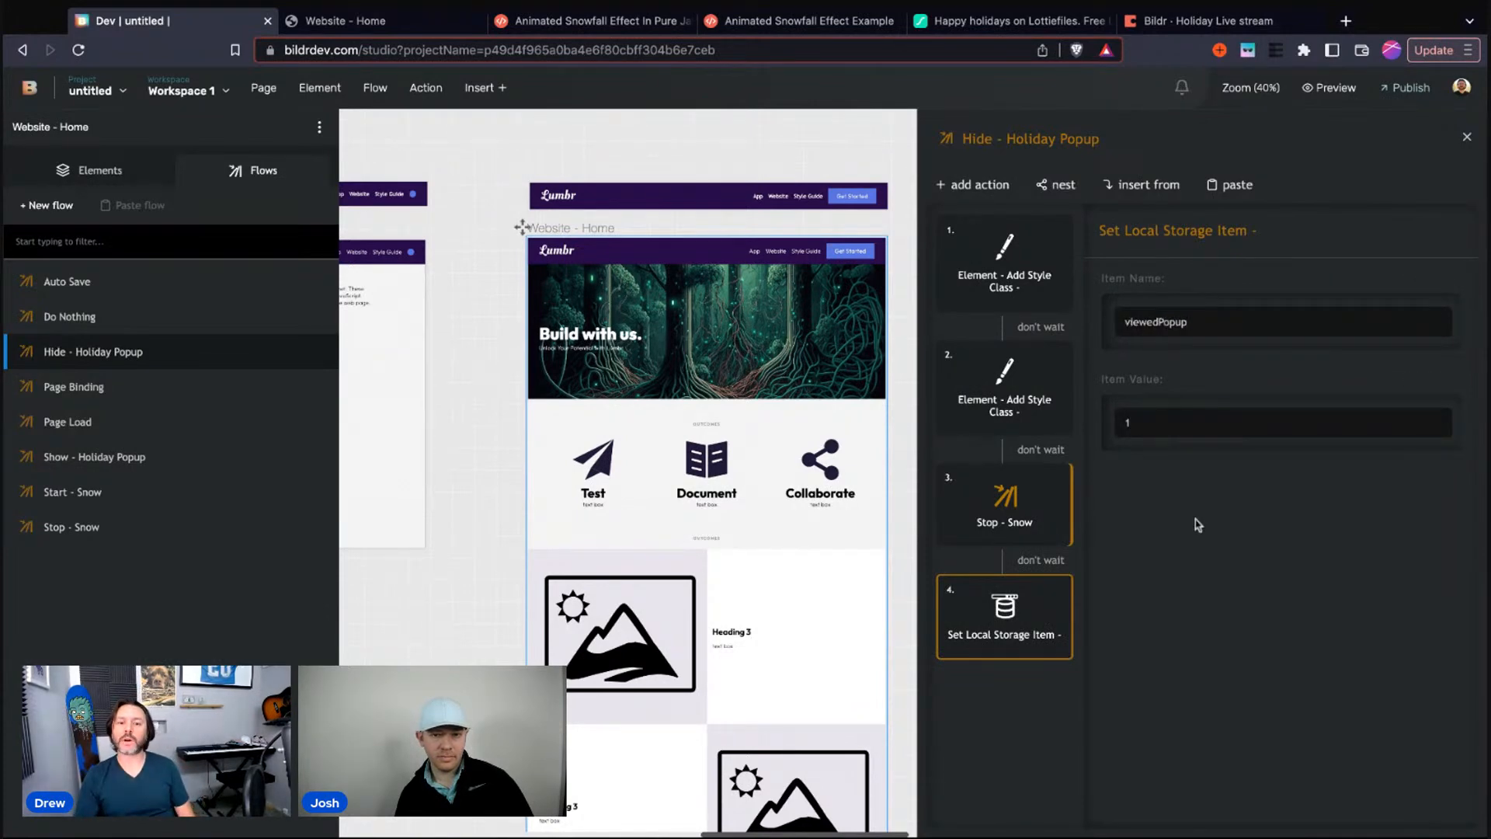
Create a new flow named Condition - Show Holiday Popup? on the Website - Home page
{"action": "left_click", "coordinate": [124, 459]}
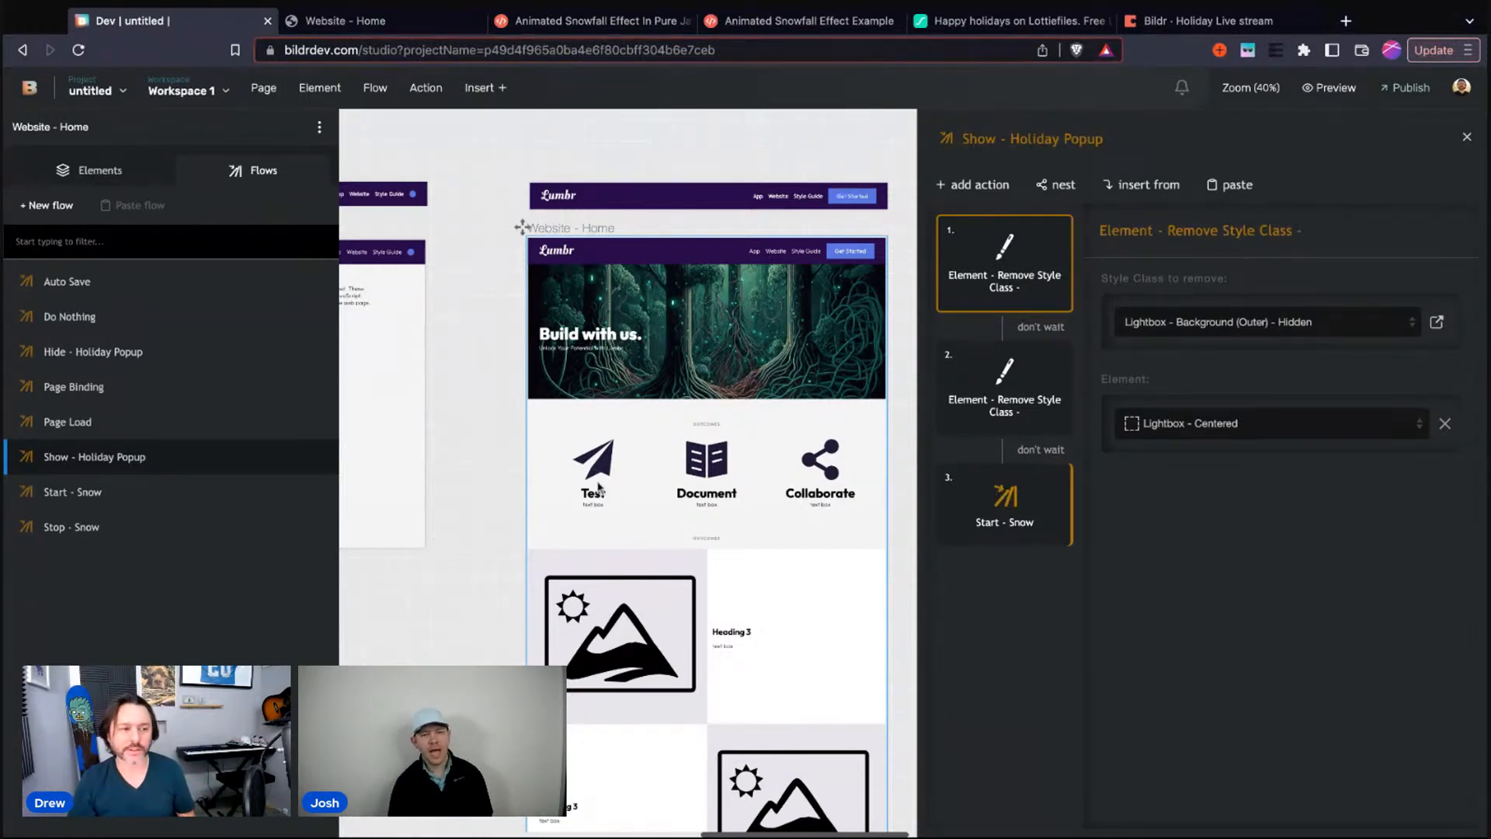
{"action": "left_click", "coordinate": [39, 206]}
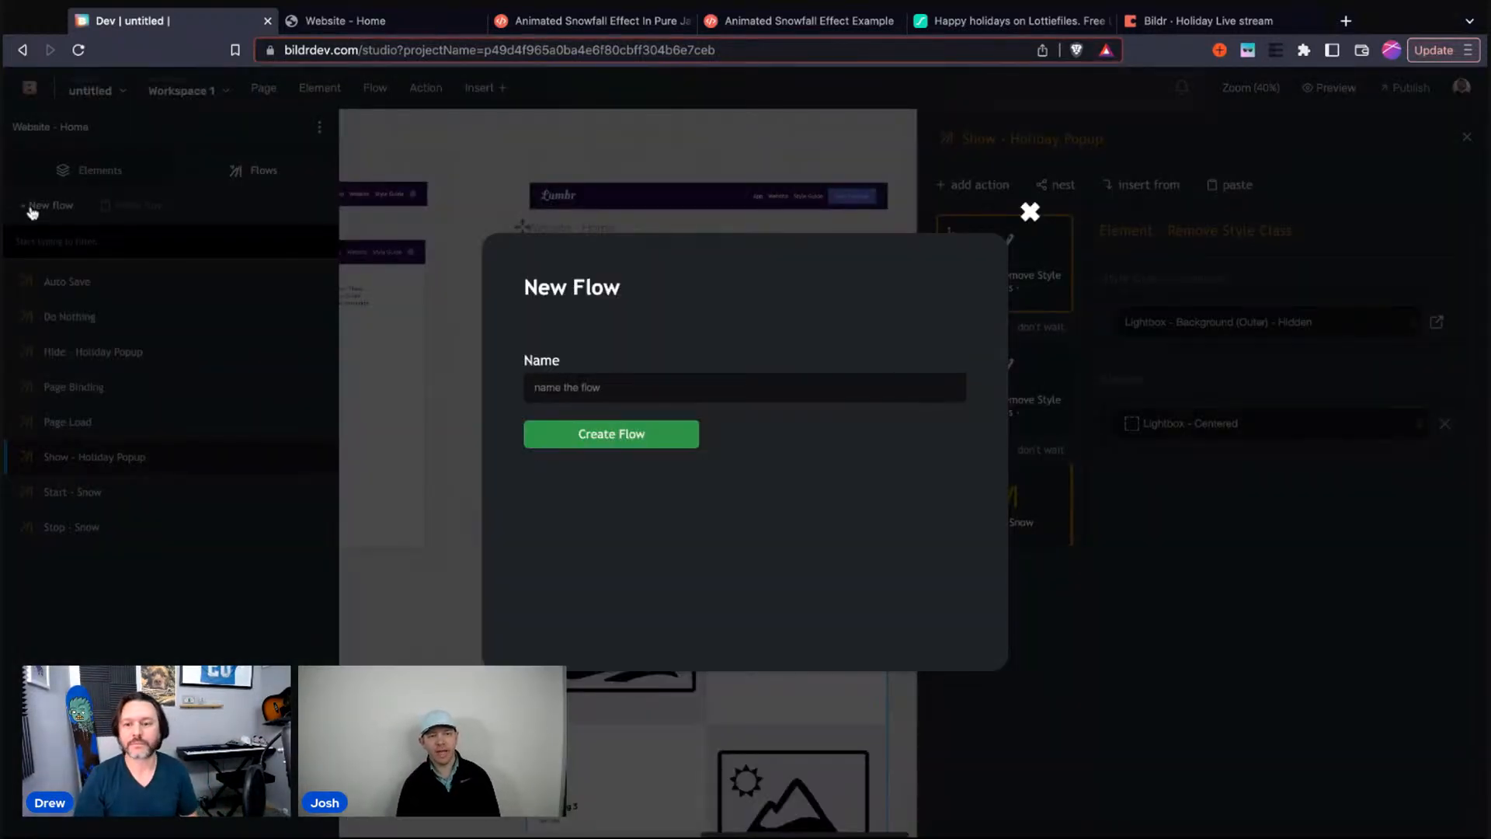
{"action": "type", "text": "C"}
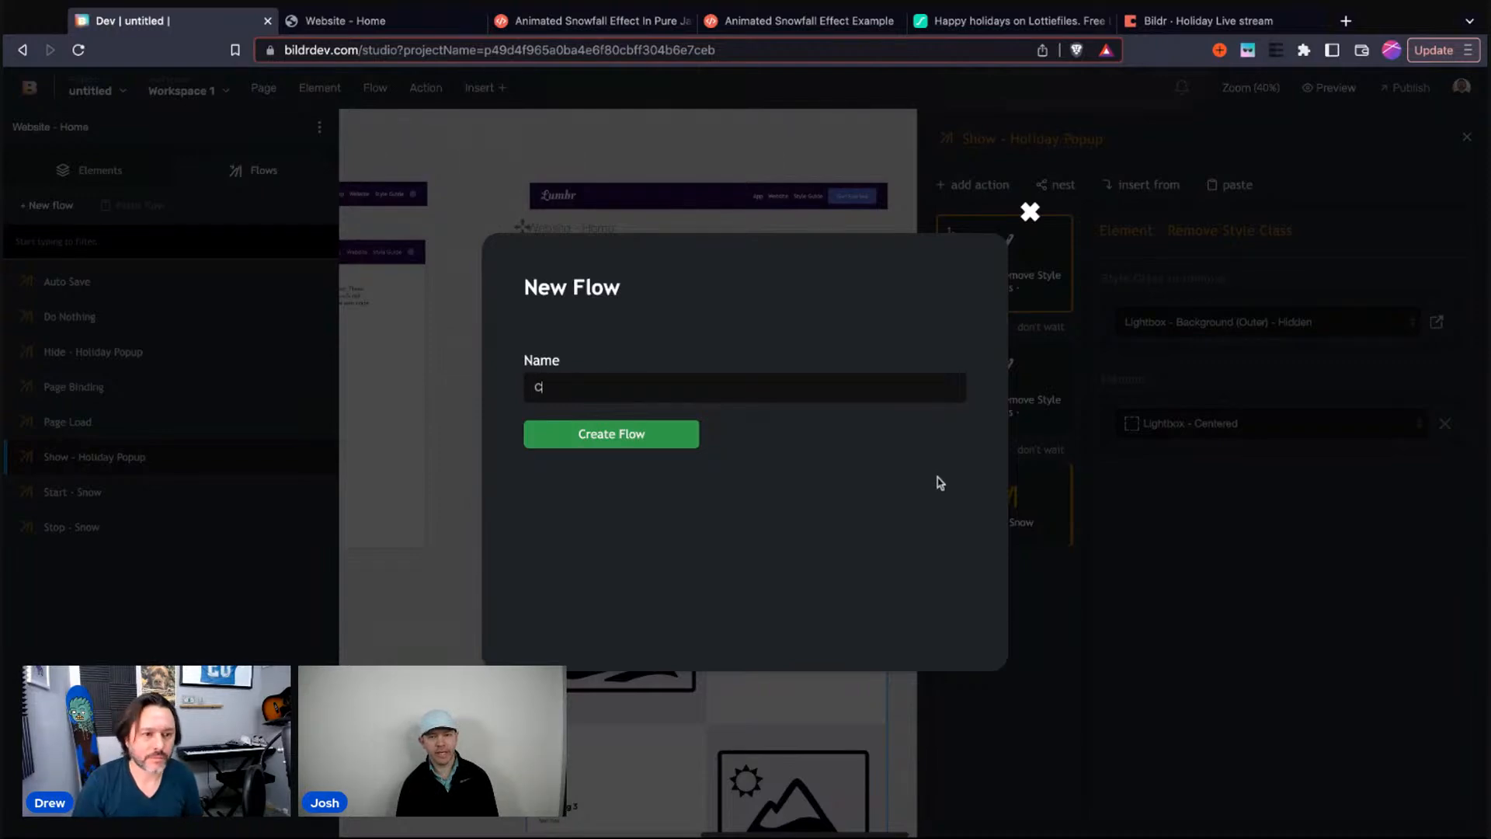
{"action": "type", "text": "ondition -"}
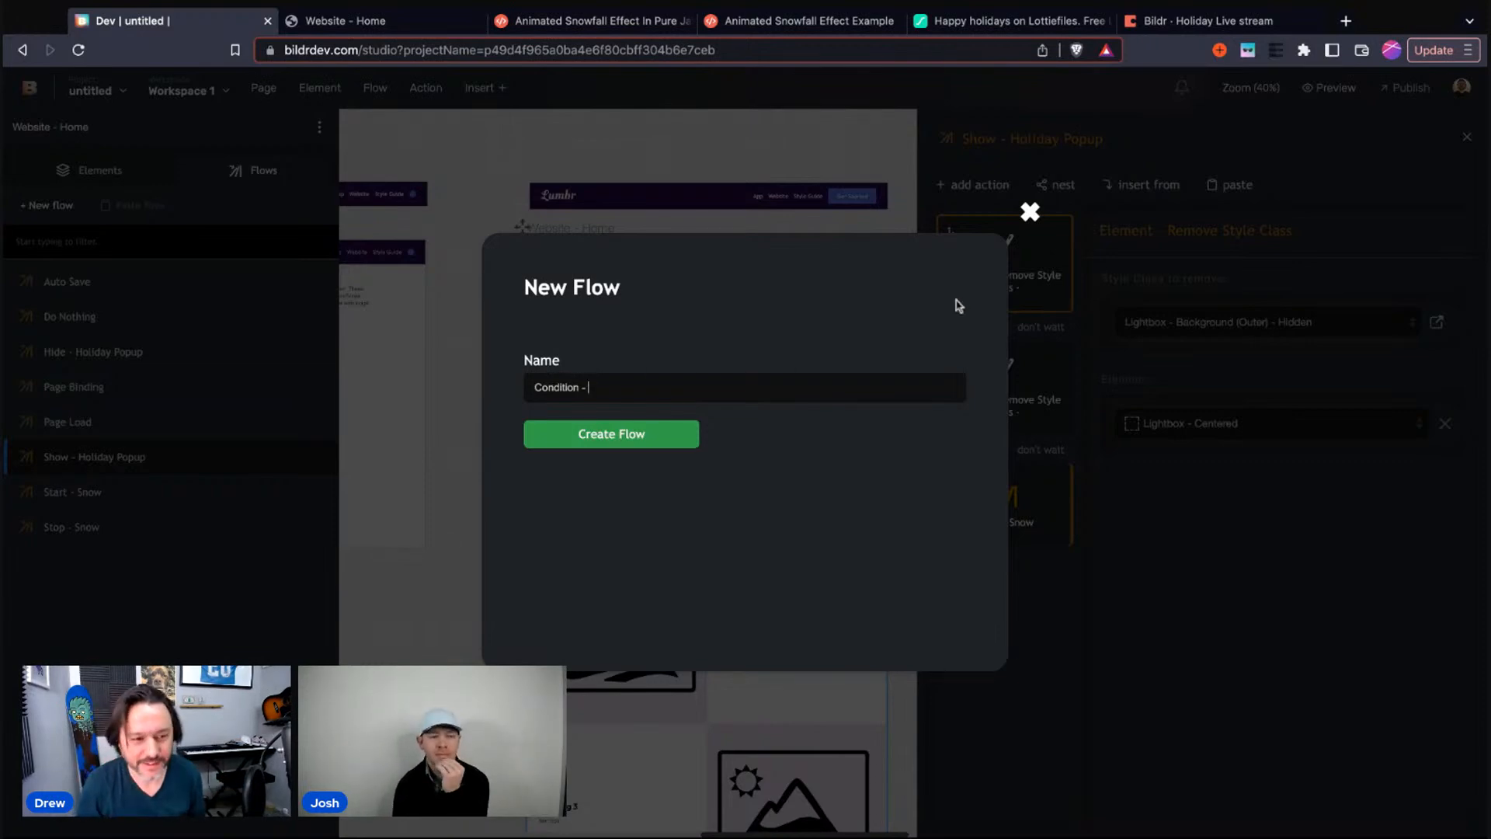
{"action": "type", "text": "Show"}
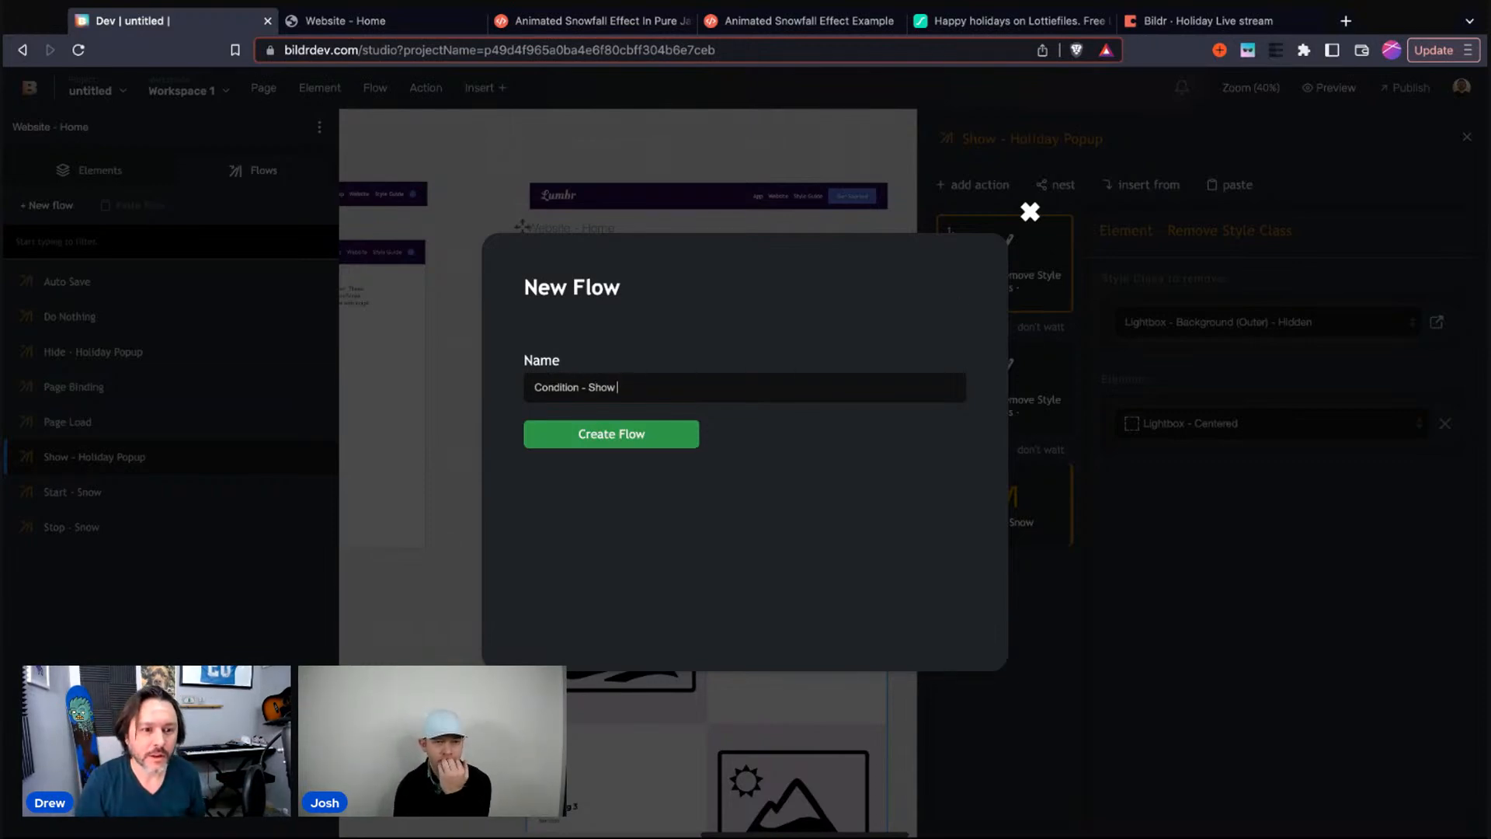
{"action": "type", "text": " Holiday "}
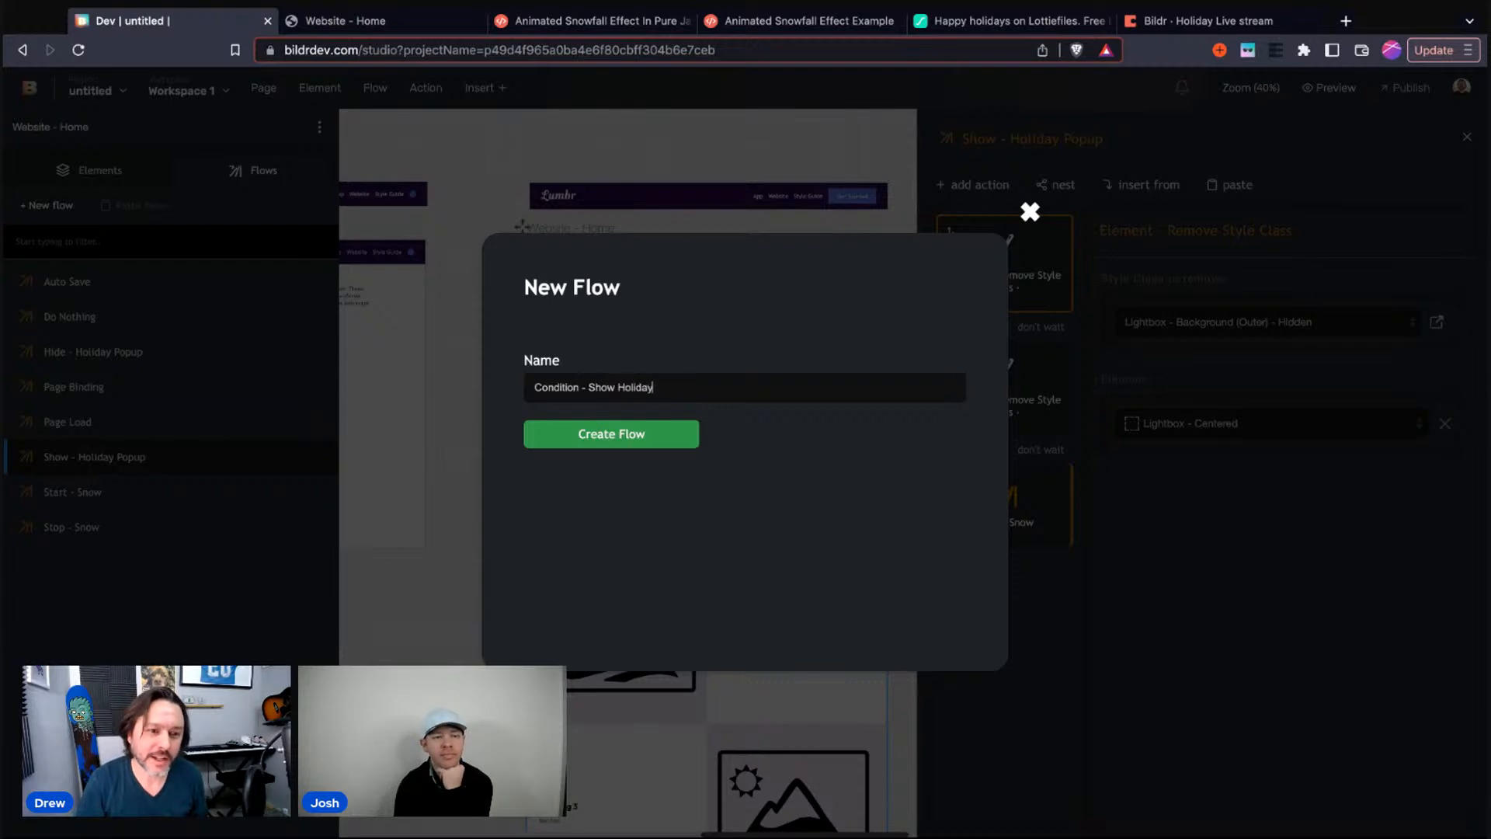
{"action": "type", "text": "Popup?"}
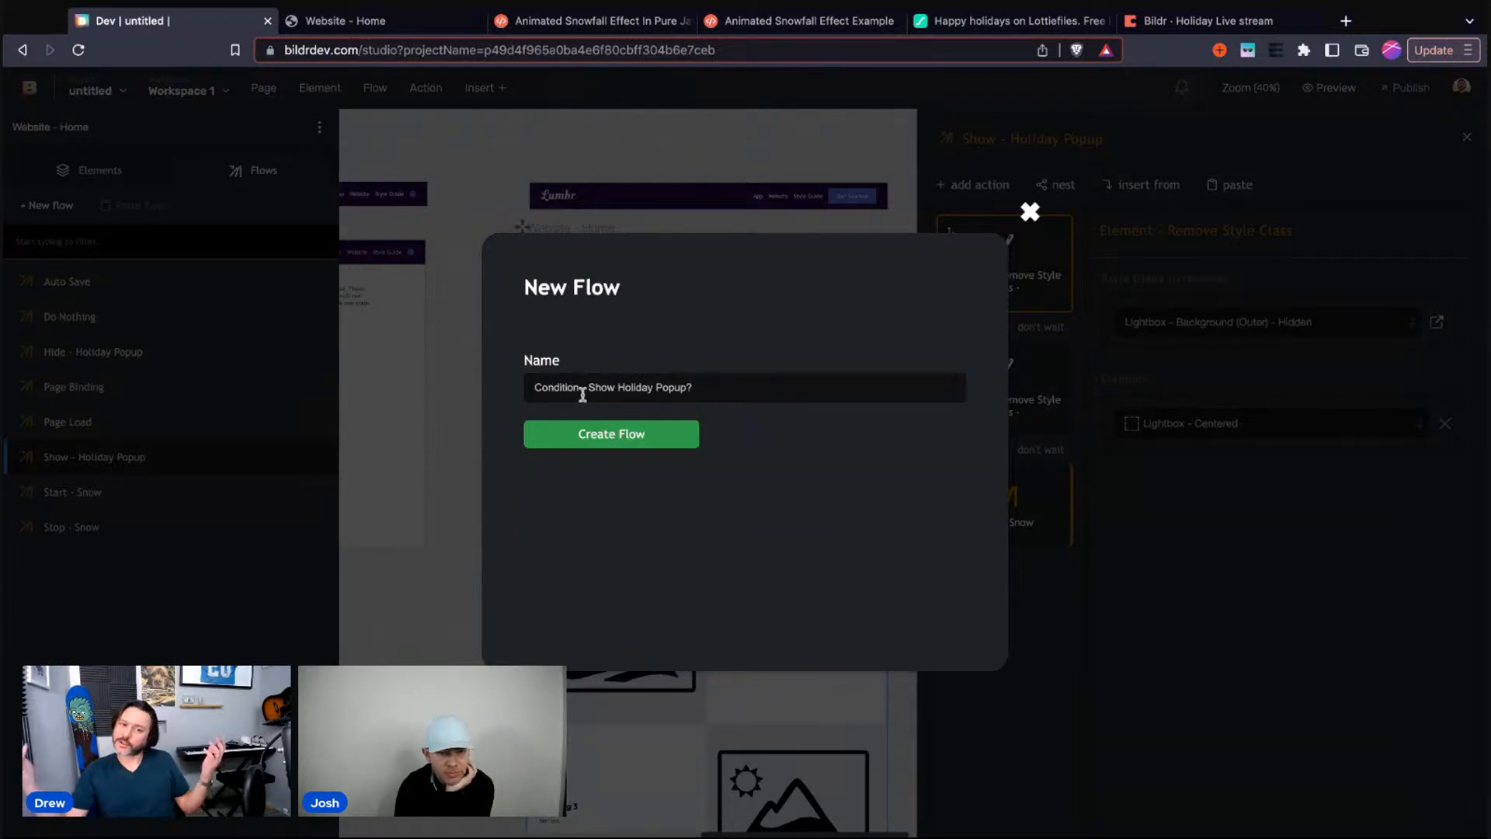
{"action": "left_click", "coordinate": [608, 423]}
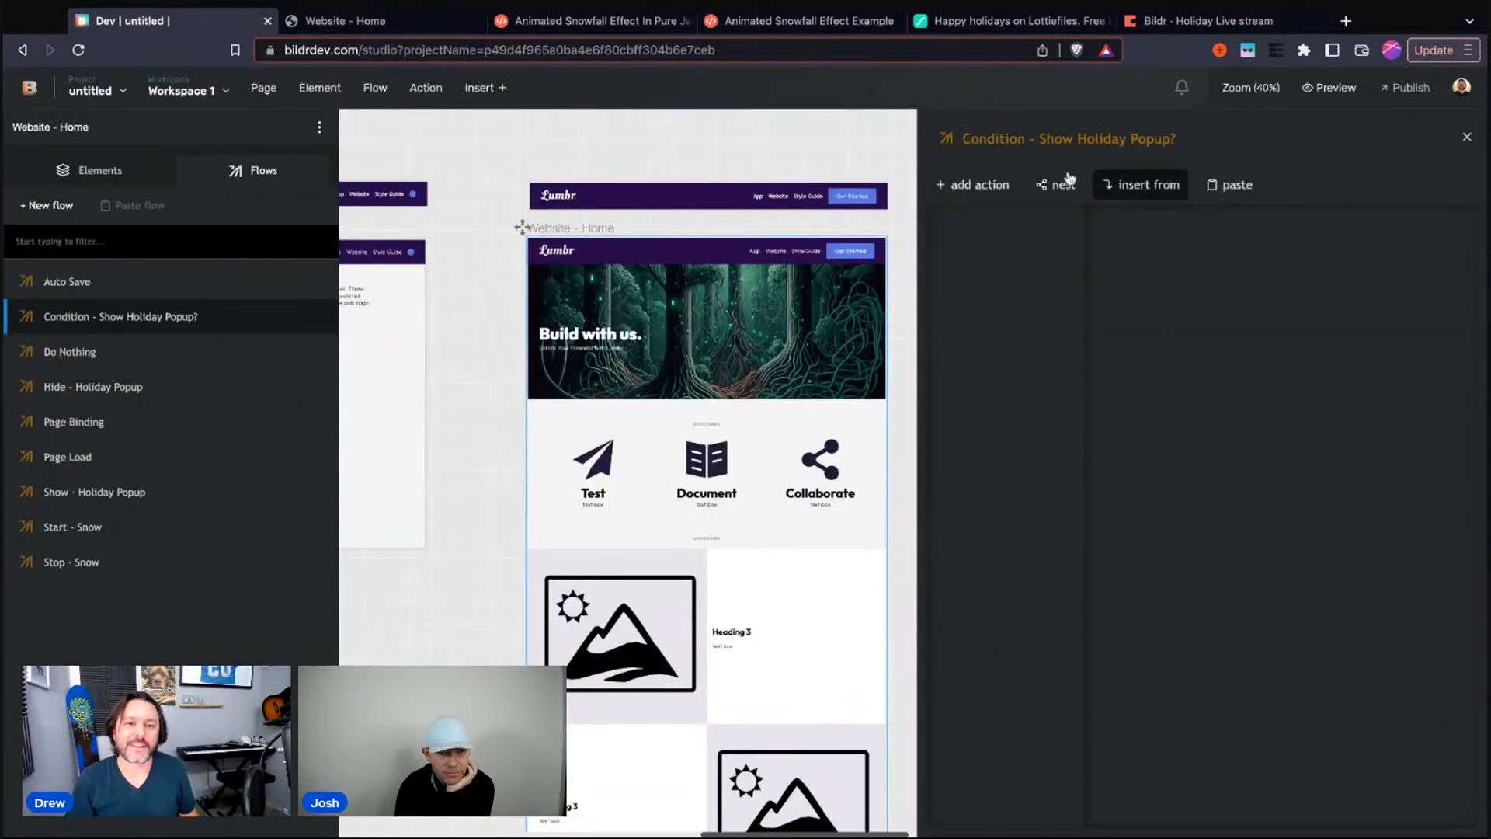
Add a Condition - validate url action to the Condition - Show Holiday Popup? flow
{"action": "left_click", "coordinate": [984, 185]}
{"action": "type", "text": "condition"}
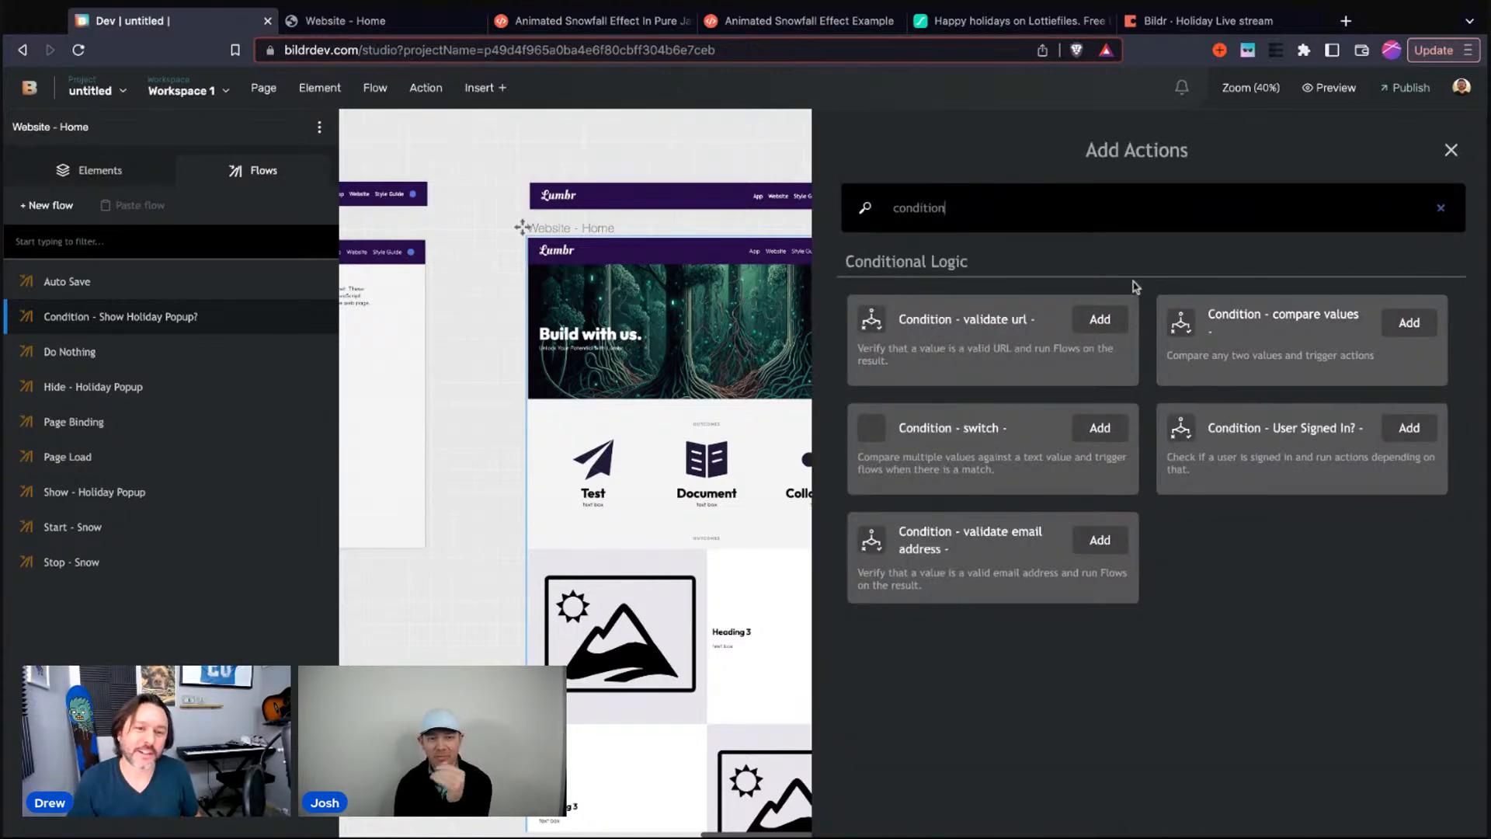
{"action": "left_click", "coordinate": [1013, 344]}
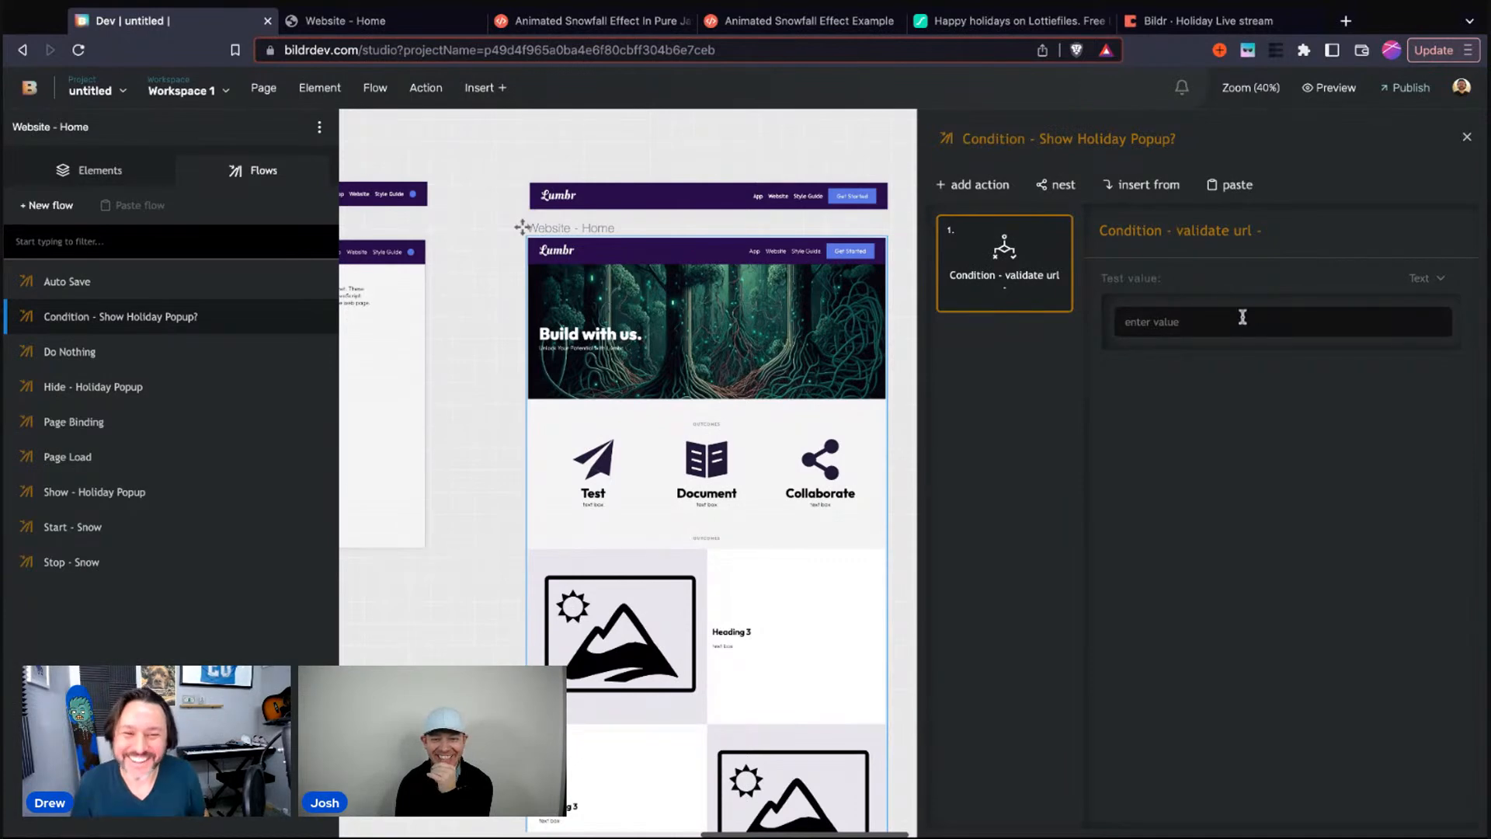
{"action": "left_click", "coordinate": [1429, 285]}
{"action": "left_click", "coordinate": [1139, 322]}
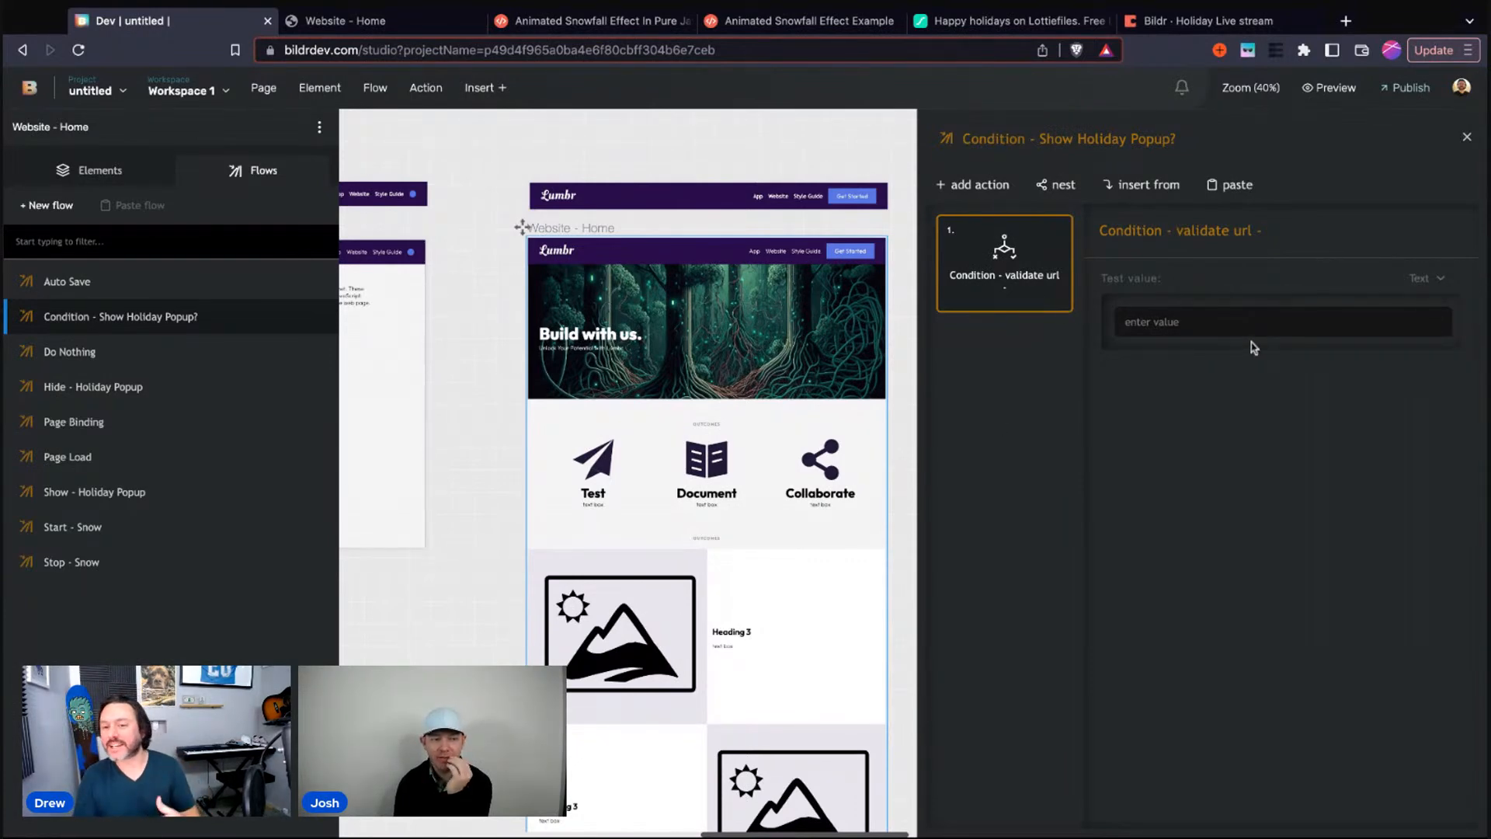
Add a Get Local Storage Item action ahead of the condition, with the item name viewedPopup
{"action": "left_click", "coordinate": [975, 184]}
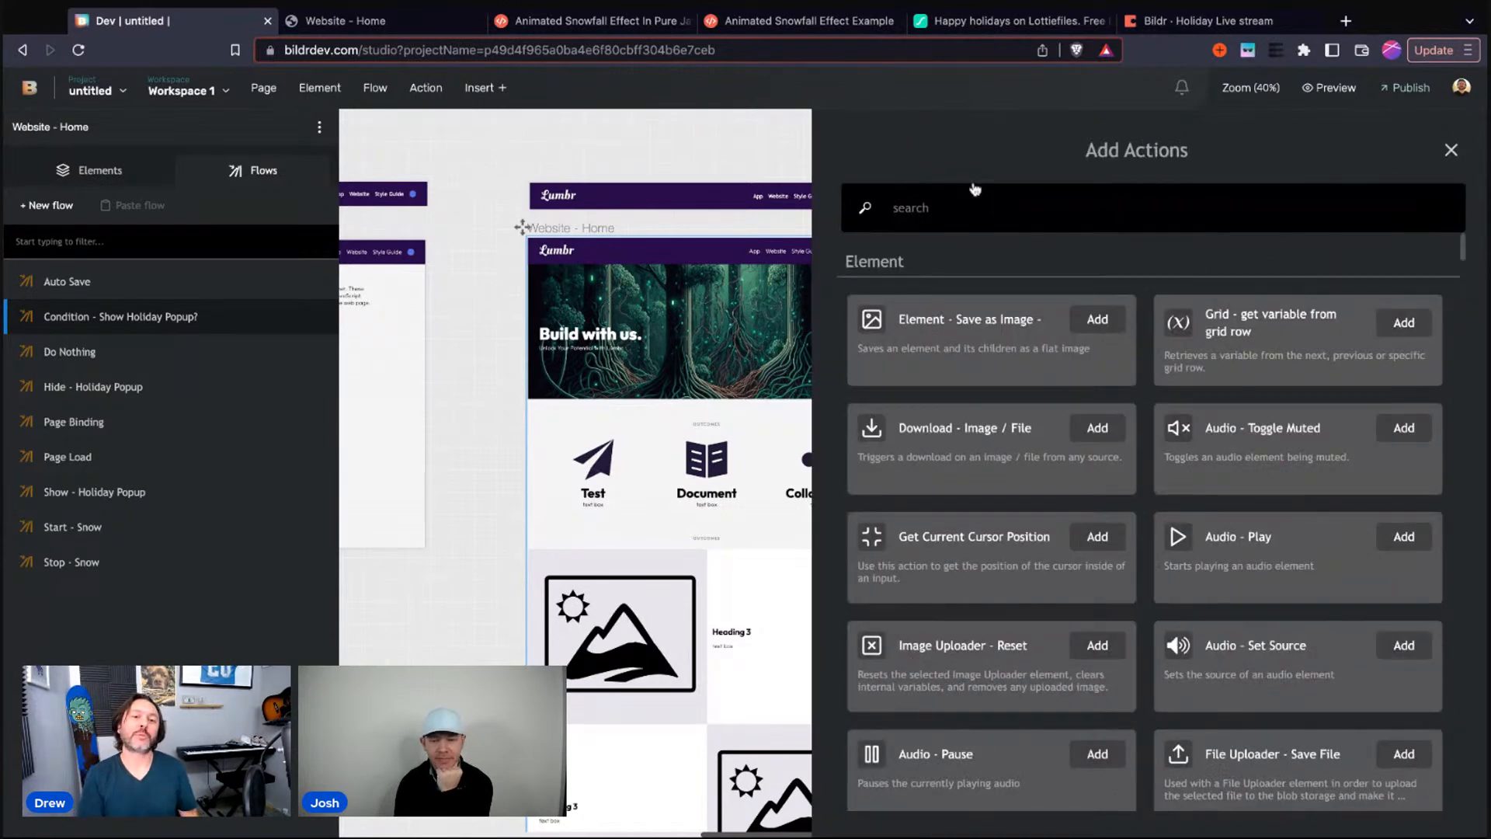
{"action": "type", "text": "get local"}
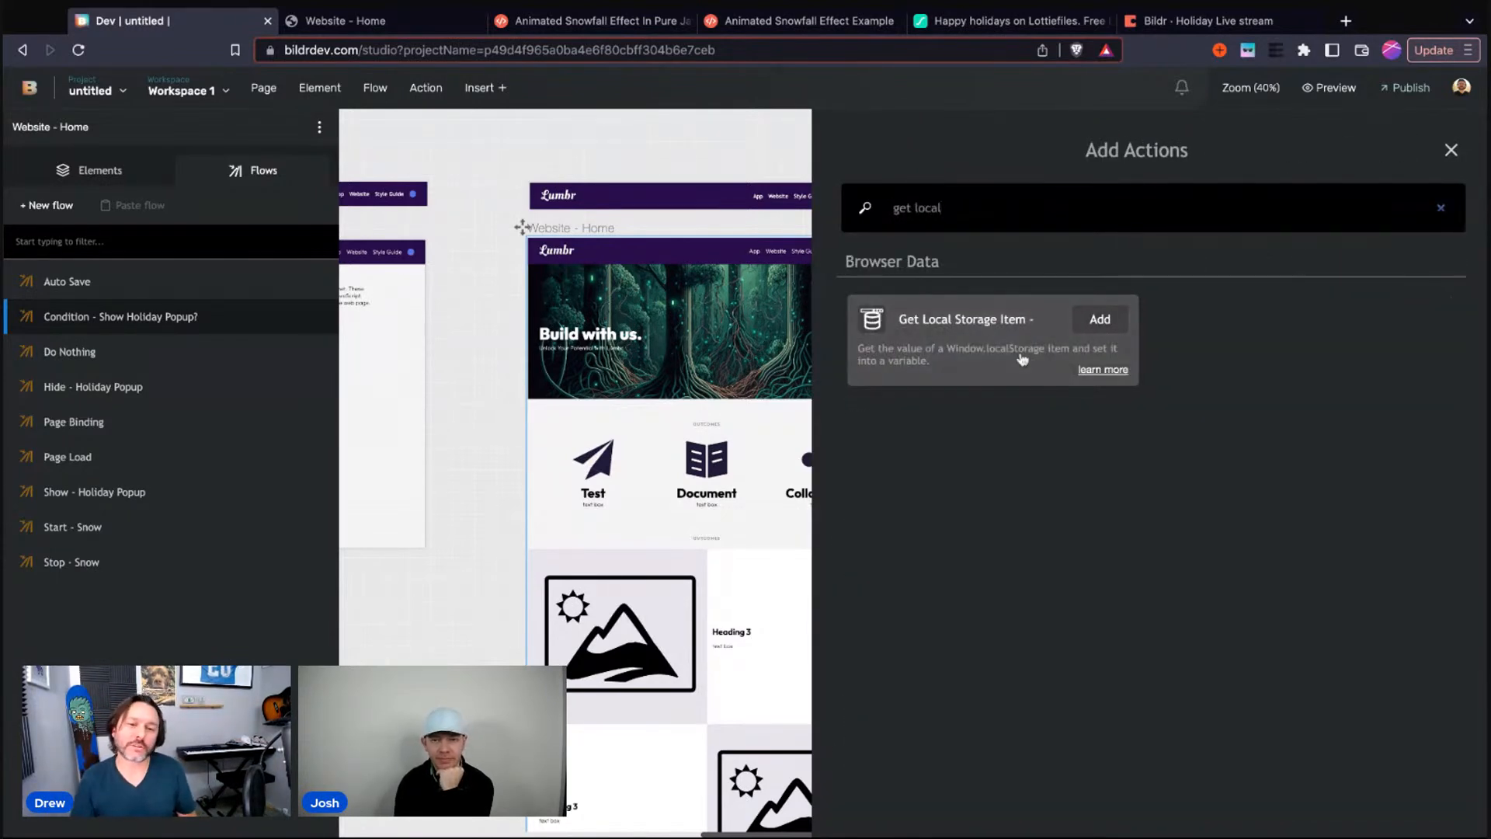
{"action": "left_click", "coordinate": [982, 324]}
{"action": "left_click_drag", "start_coordinate": [985, 379], "coordinate": [1037, 295]}
{"action": "left_click", "coordinate": [1049, 317]}
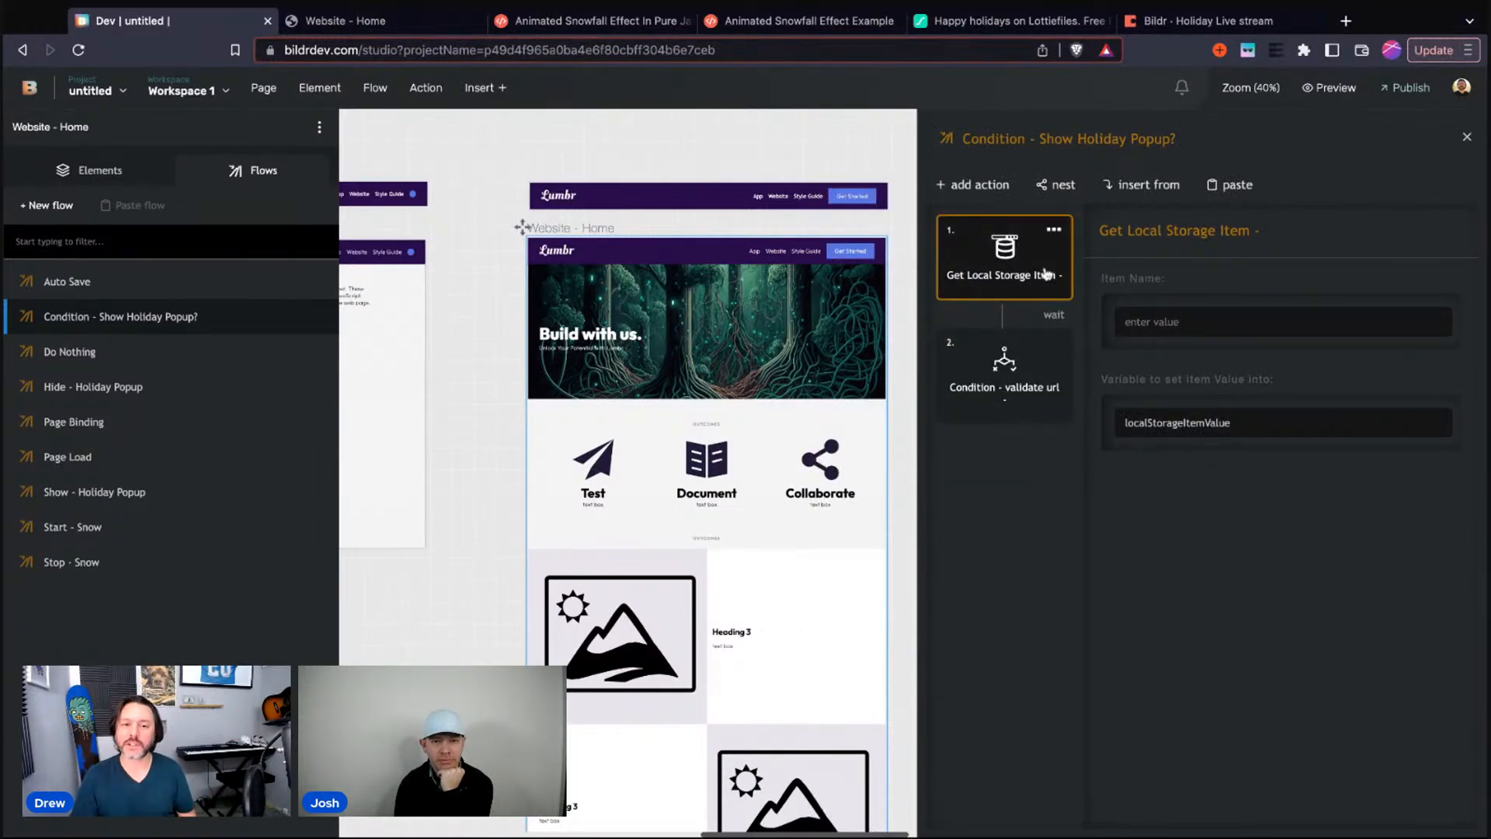
{"action": "left_click", "coordinate": [1156, 311]}
{"action": "type", "text": "viewedPopup"}
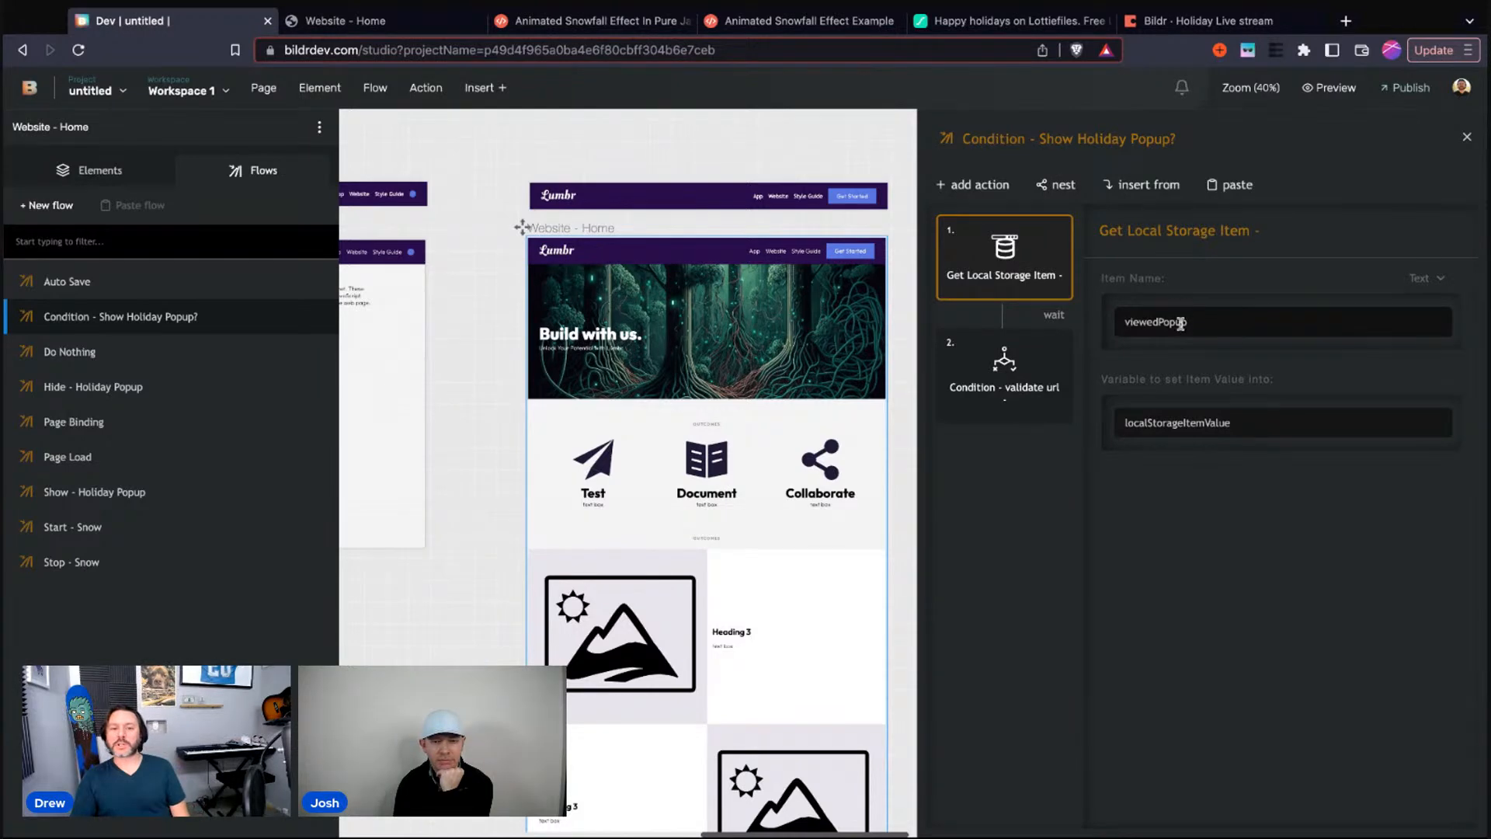
Set the validate url condition's test value to From Variable, using localStorageItemValue as the variable name
{"action": "double_click", "coordinate": [1194, 425]}
{"action": "key", "text": "ctrl+c"}
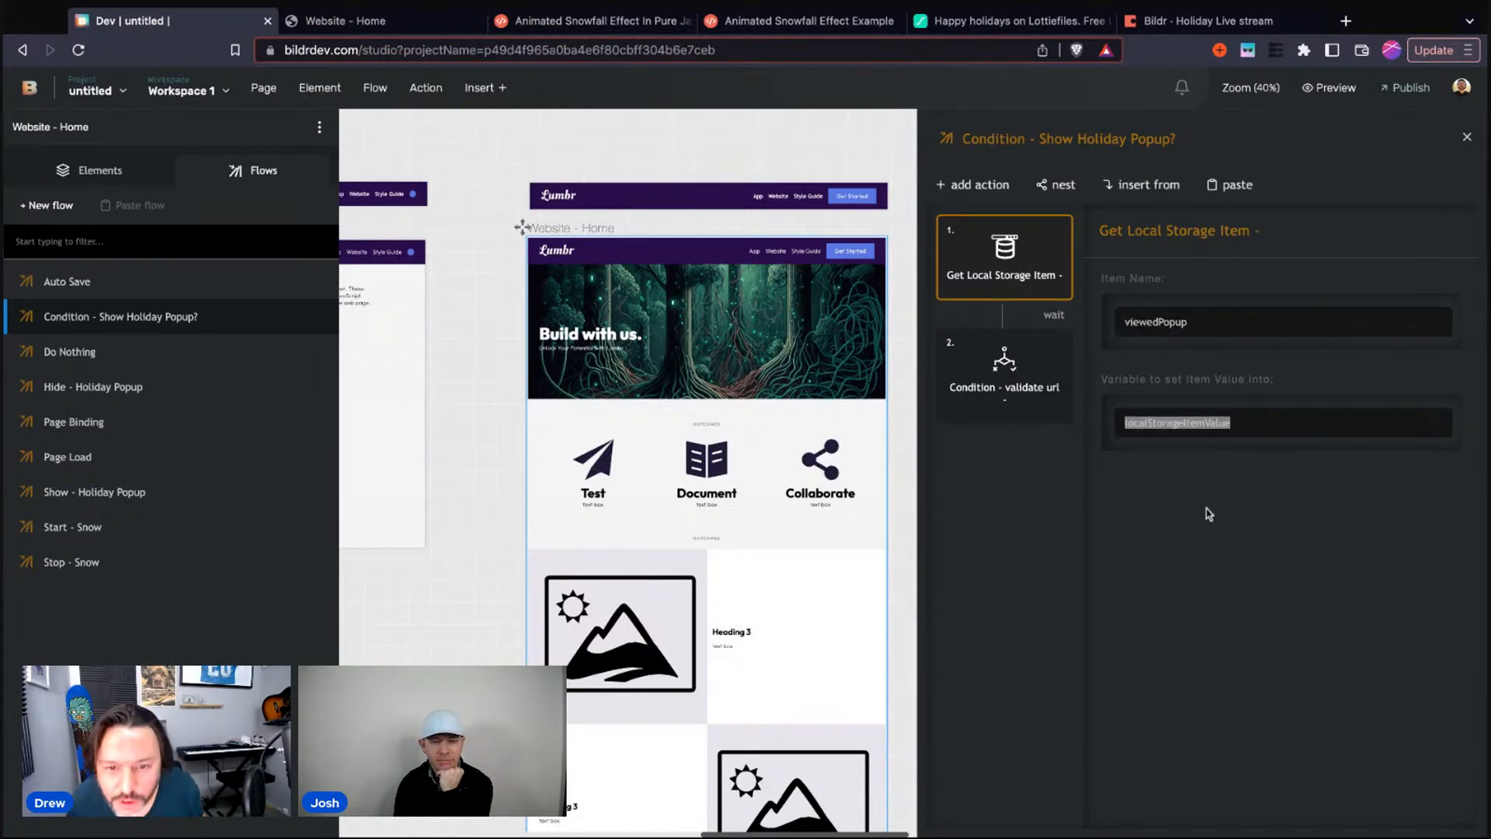
{"action": "left_click", "coordinate": [1012, 389]}
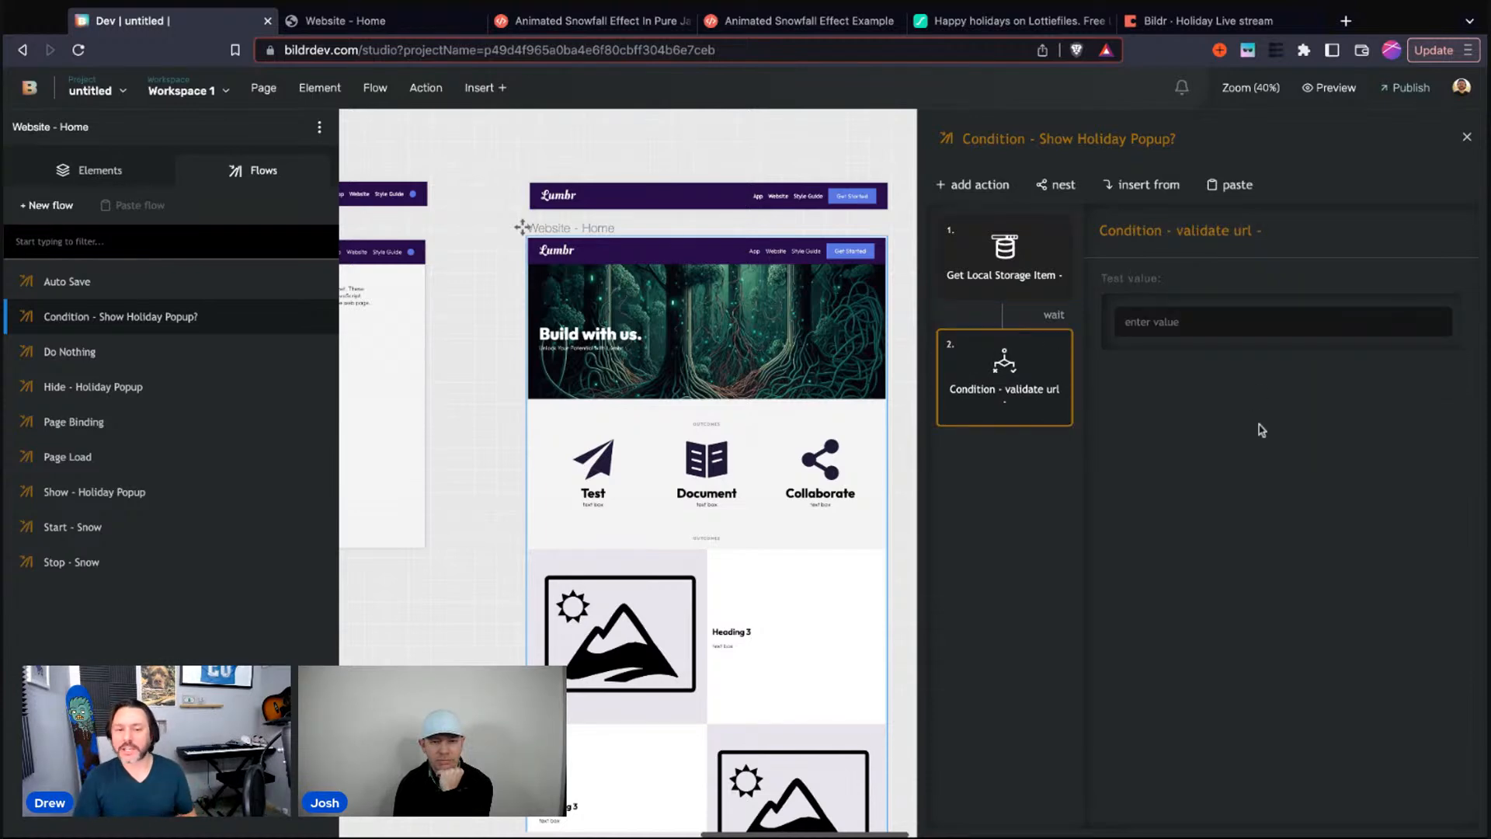
{"action": "left_click", "coordinate": [1424, 278]}
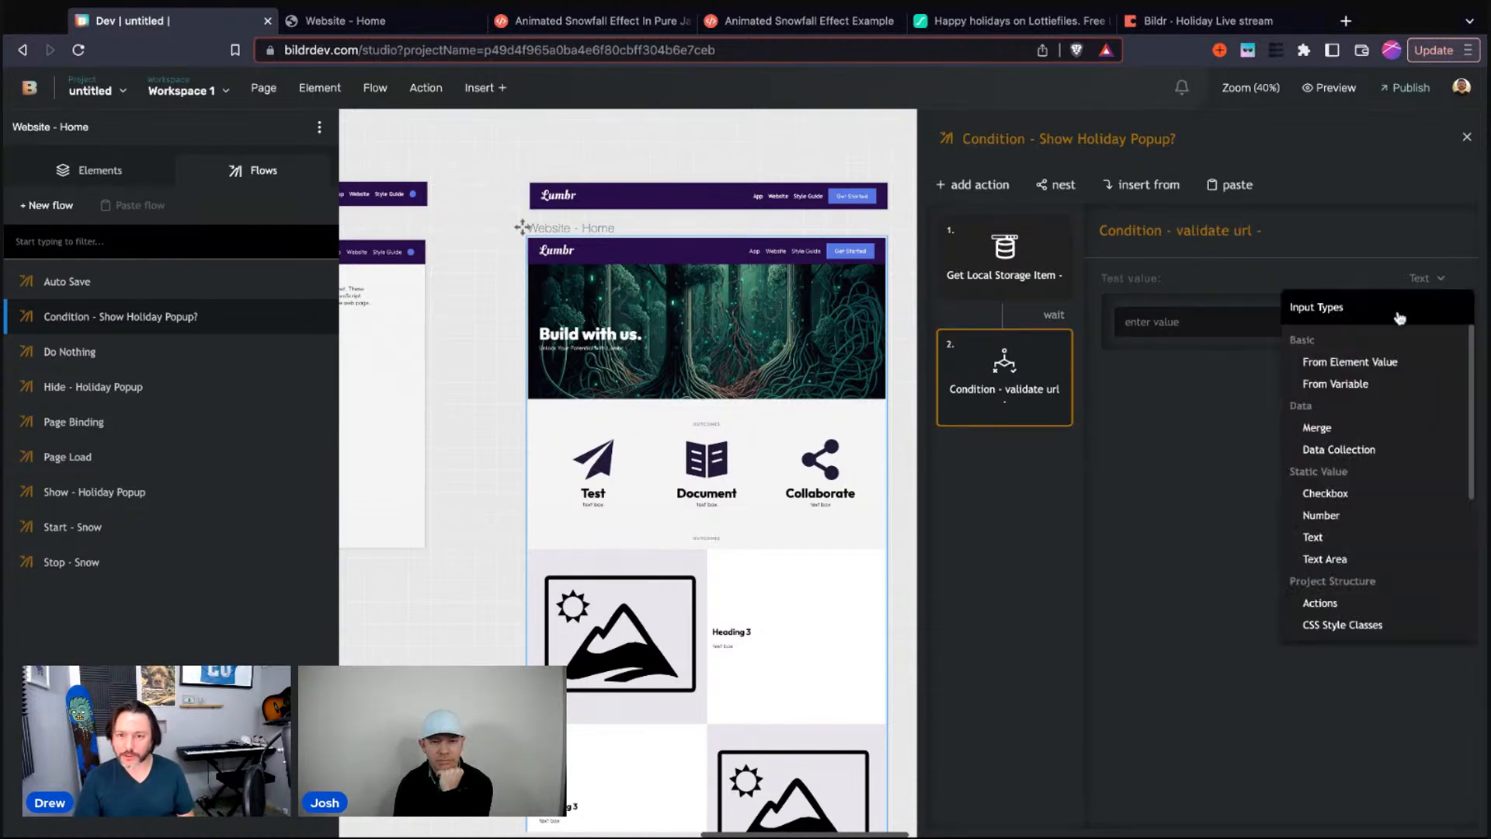
{"action": "left_click", "coordinate": [1355, 385]}
{"action": "left_click", "coordinate": [1157, 394]}
{"action": "key", "text": "ctrl+v"}
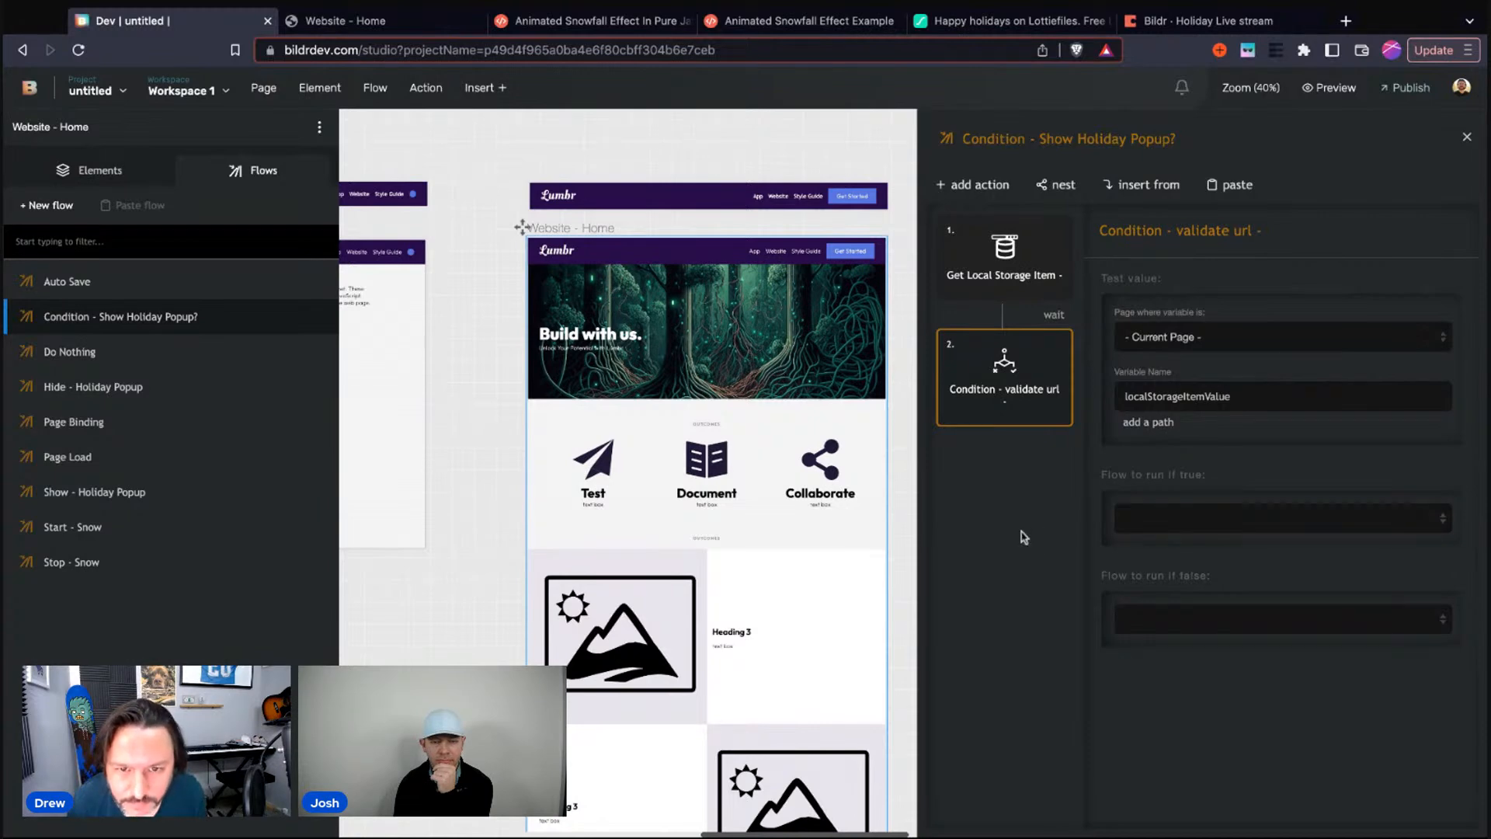
Replace the validate url action in the Condition - Show Holiday Popup? flow with a Condition - compare values action
{"action": "left_click", "coordinate": [1057, 344]}
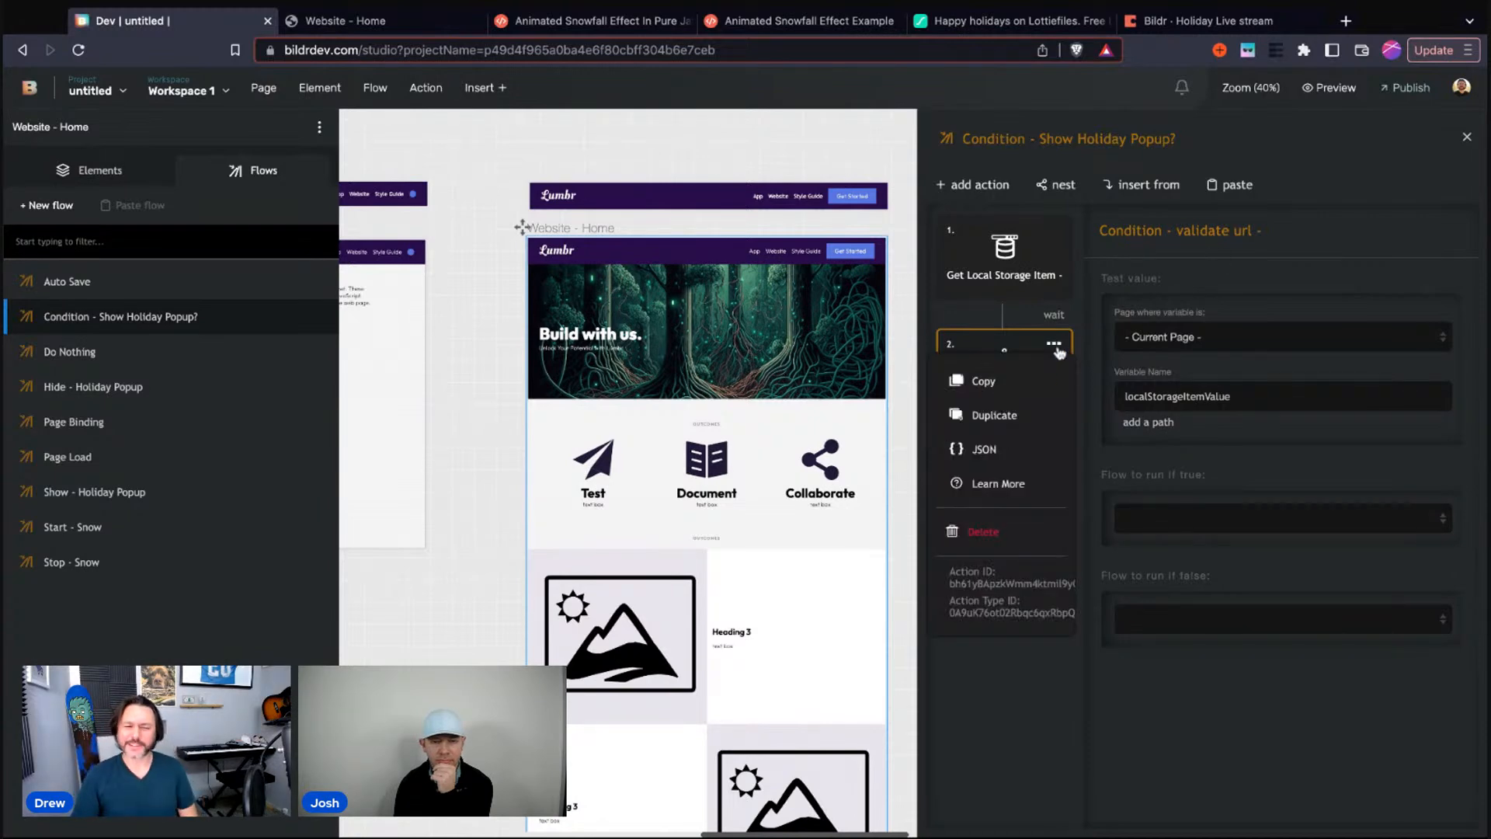
{"action": "left_click", "coordinate": [1009, 531]}
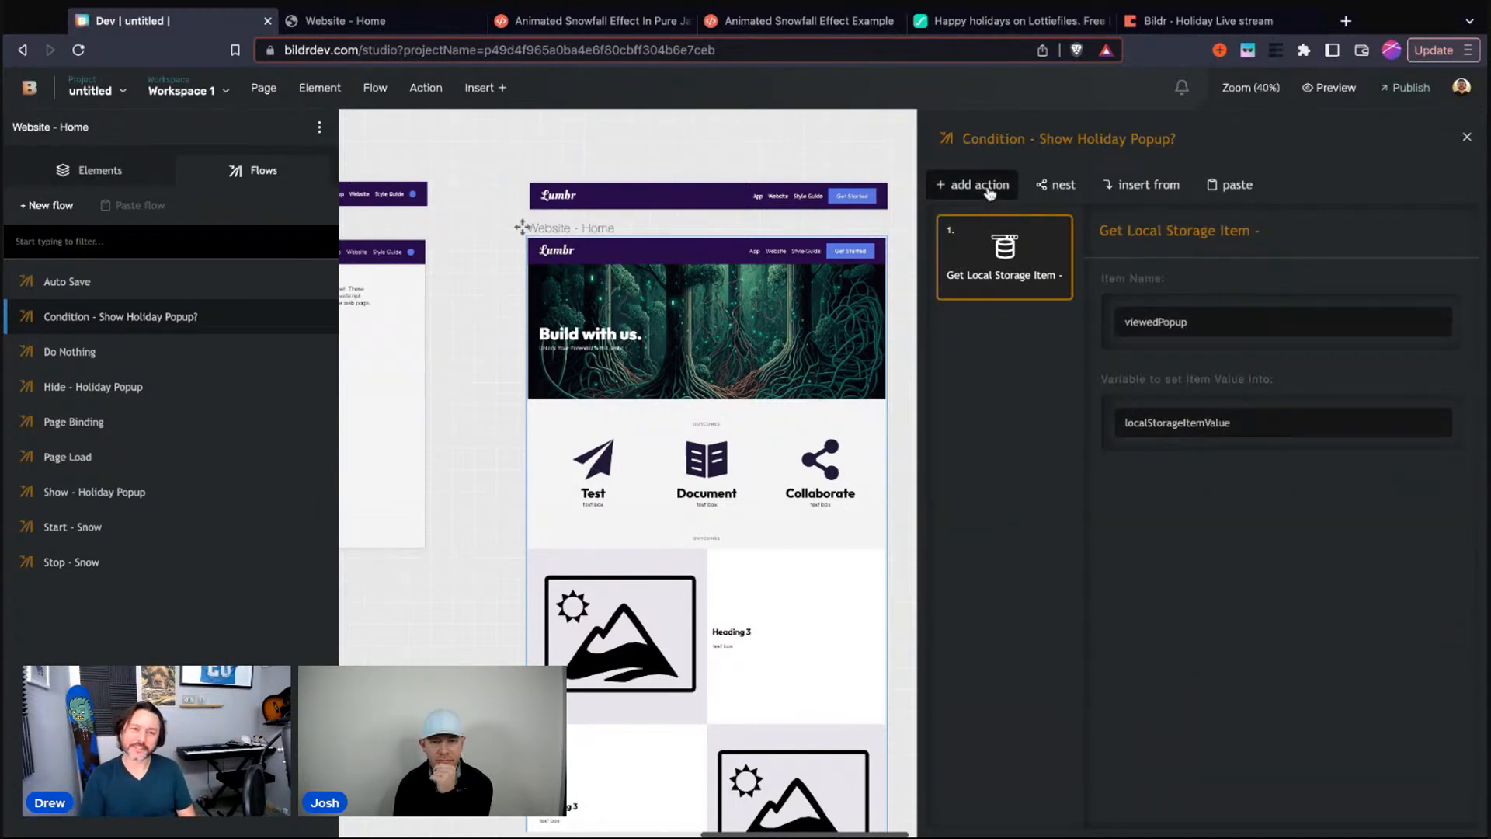
{"action": "left_click", "coordinate": [988, 193]}
{"action": "type", "text": "condition"}
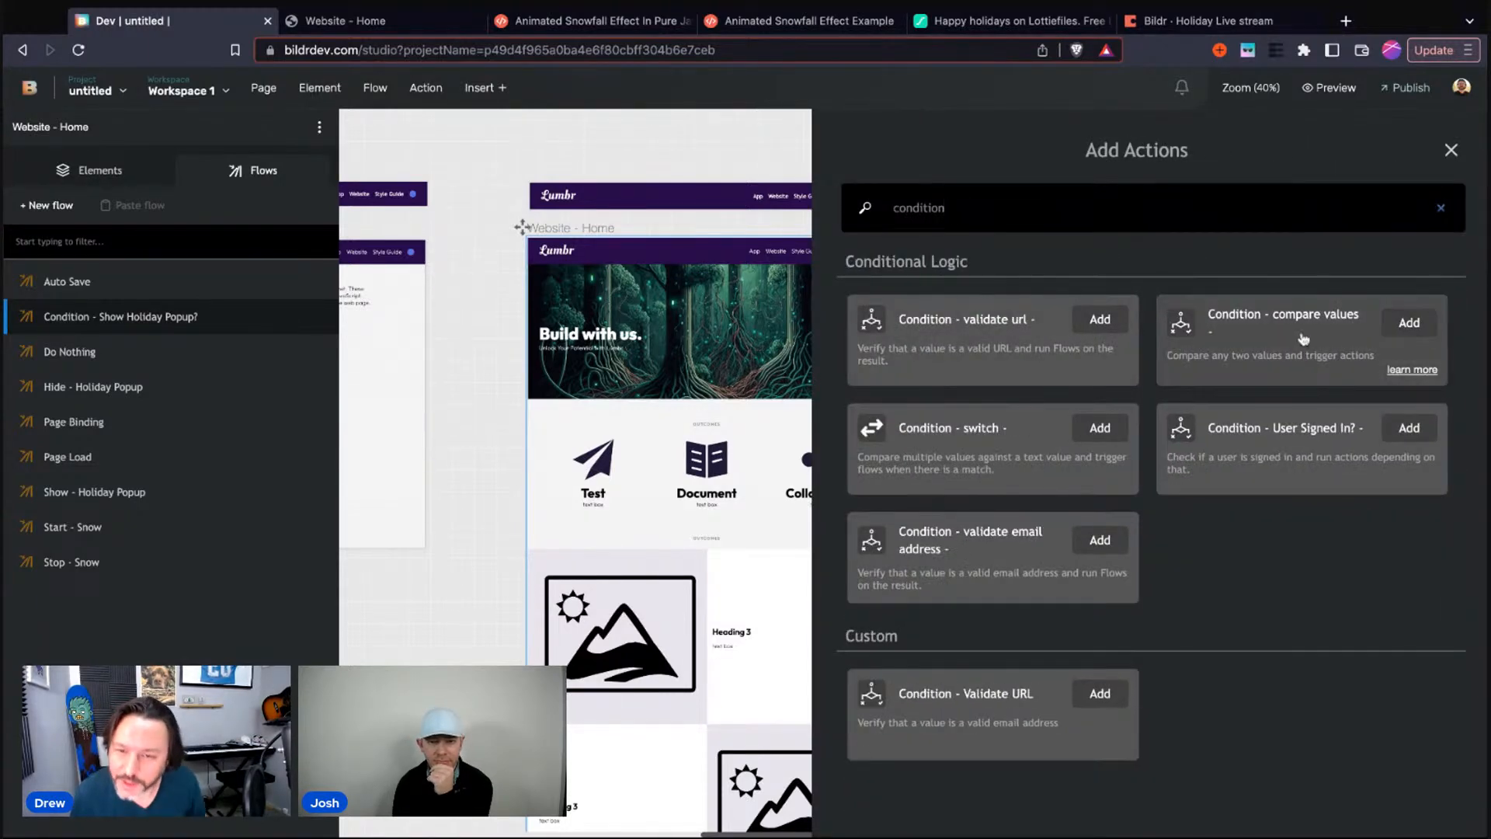
{"action": "left_click", "coordinate": [1409, 322]}
Set the comparison's test value 1 to From Variable with localStorageItemValue, and test value 2 to 1
{"action": "left_click", "coordinate": [1429, 278]}
{"action": "left_click", "coordinate": [1357, 380]}
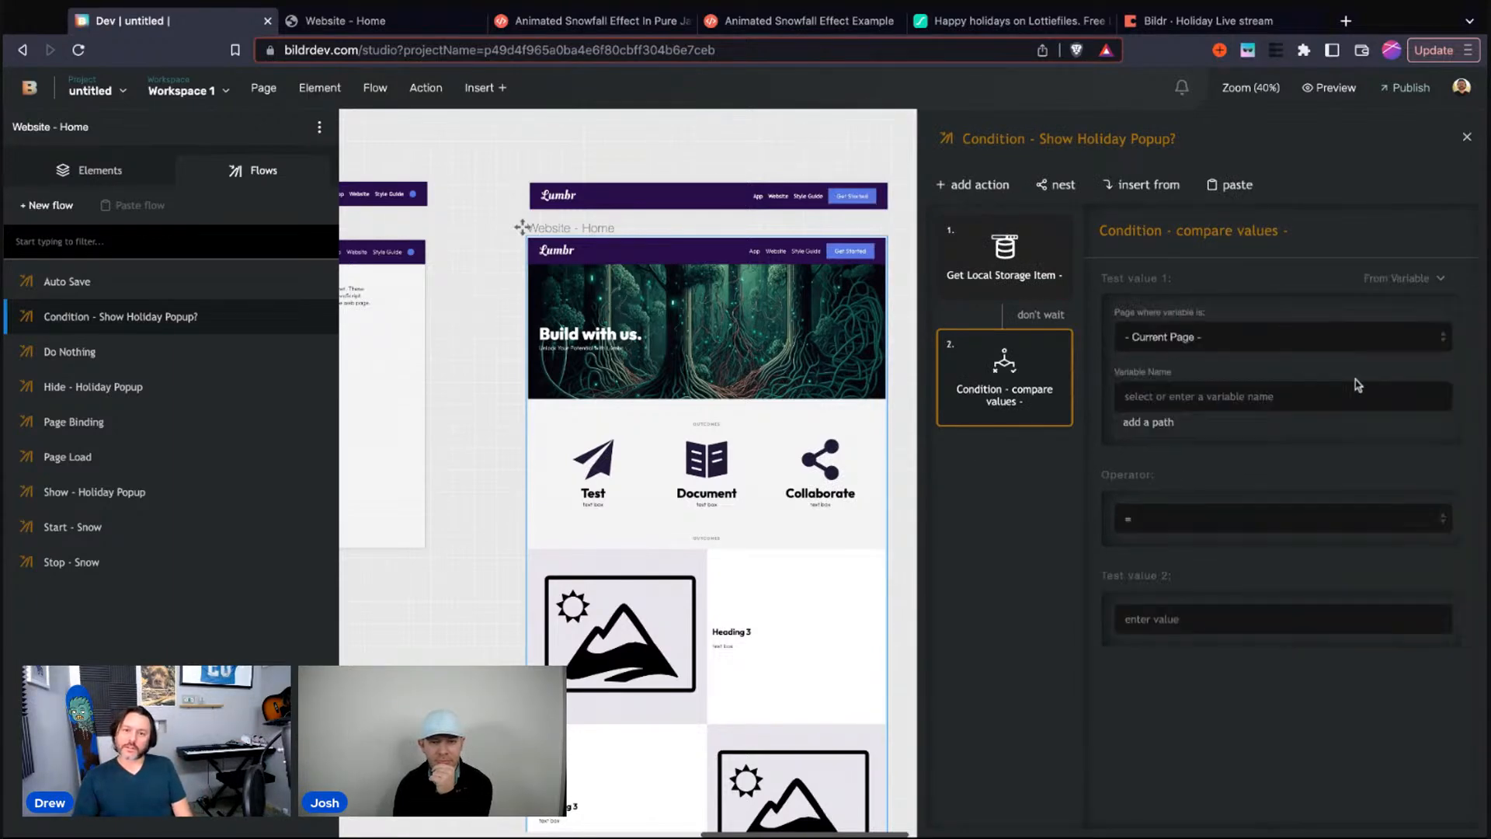
{"action": "left_click", "coordinate": [1193, 400]}
{"action": "key", "text": "super+v"}
{"action": "left_click", "coordinate": [1024, 493]}
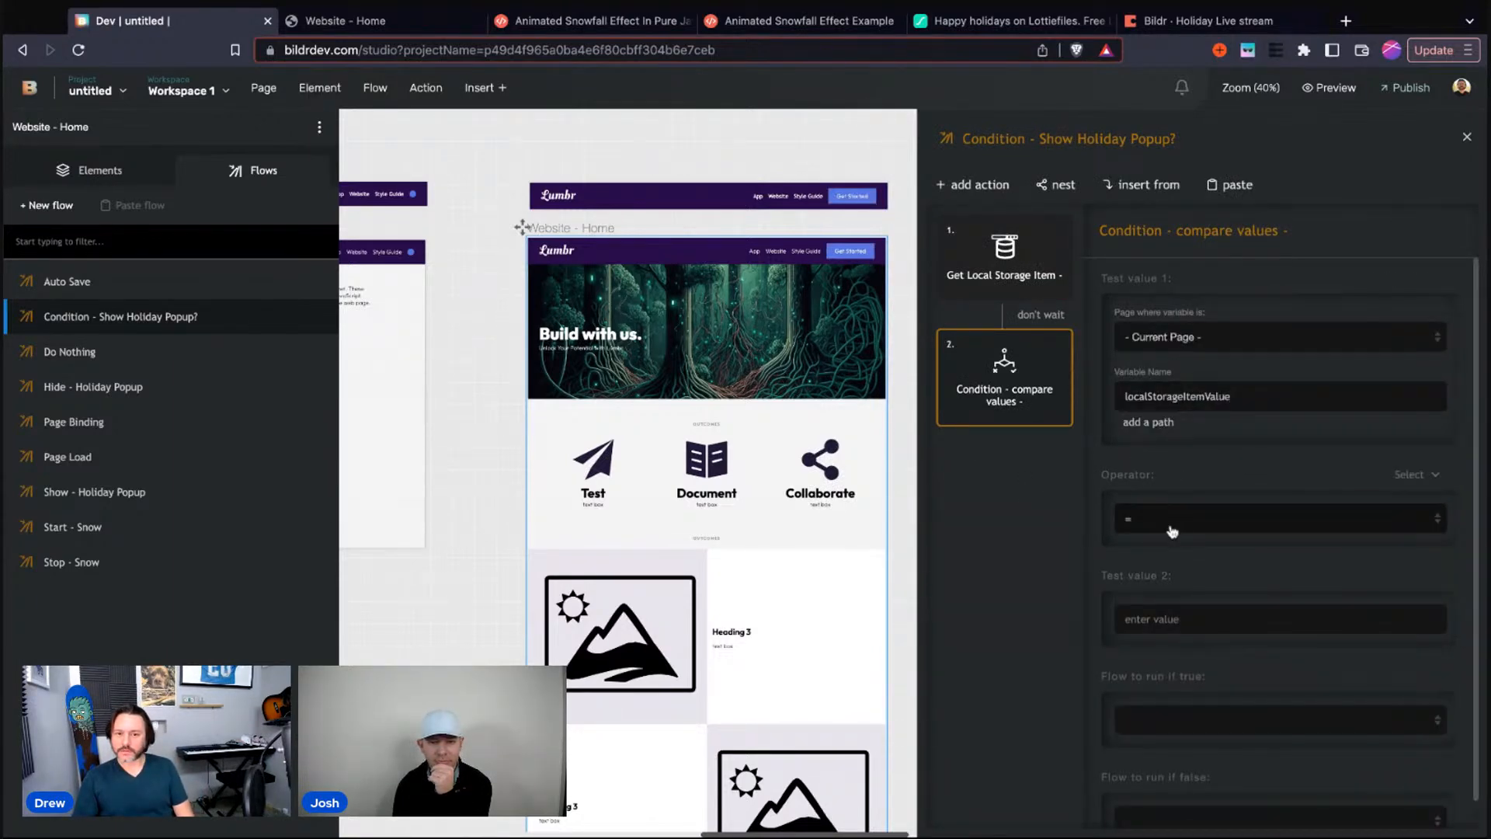
{"action": "left_click", "coordinate": [1156, 612]}
{"action": "type", "text": "1"}
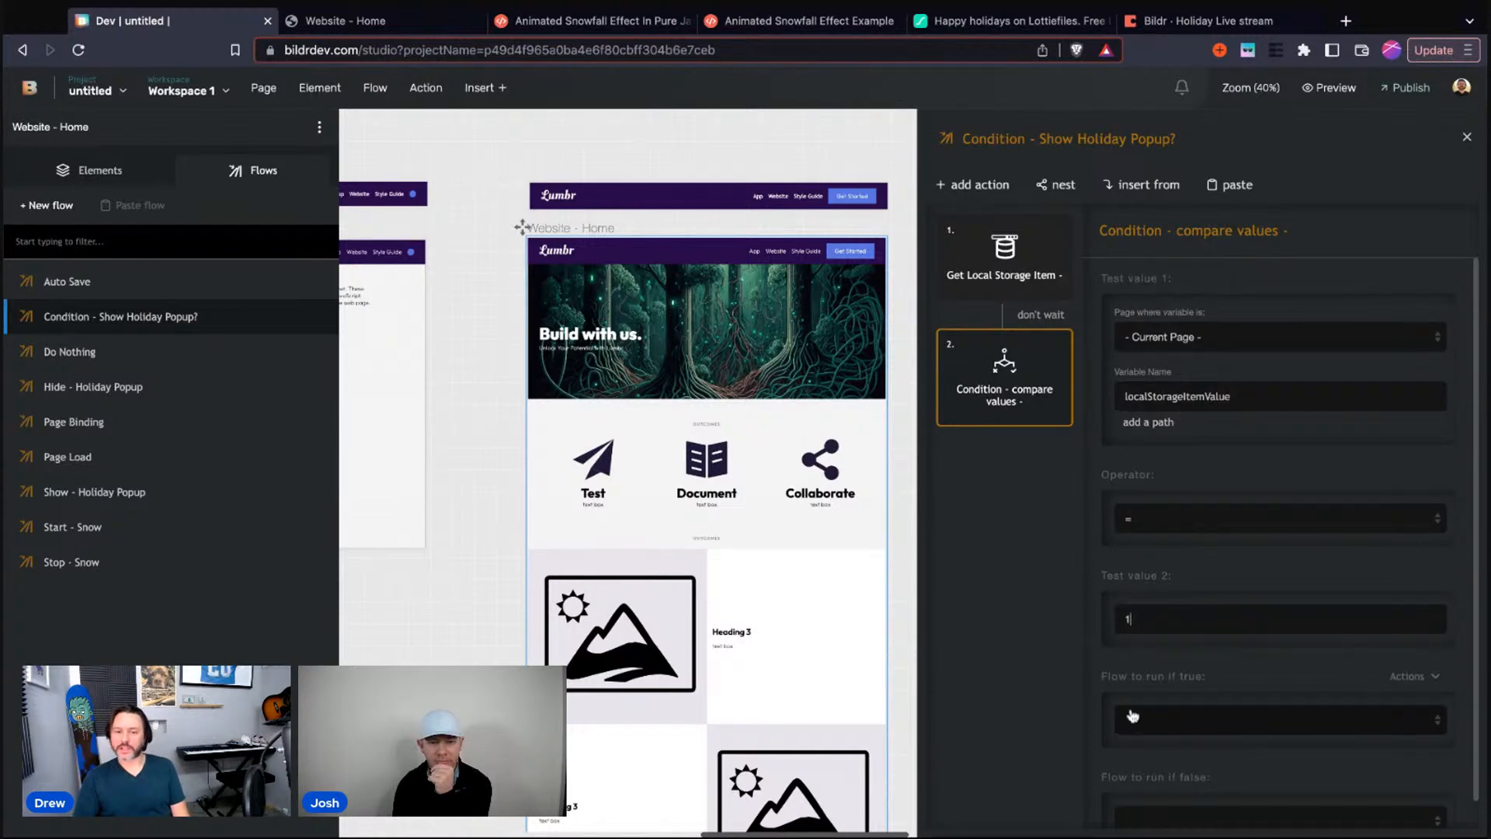
Run Do Nothing if true and Show - Holiday Popup if false, and make the flow wait between its two actions
{"action": "scroll", "coordinate": [1196, 726], "scroll_direction": "down", "scroll_amount": 1}
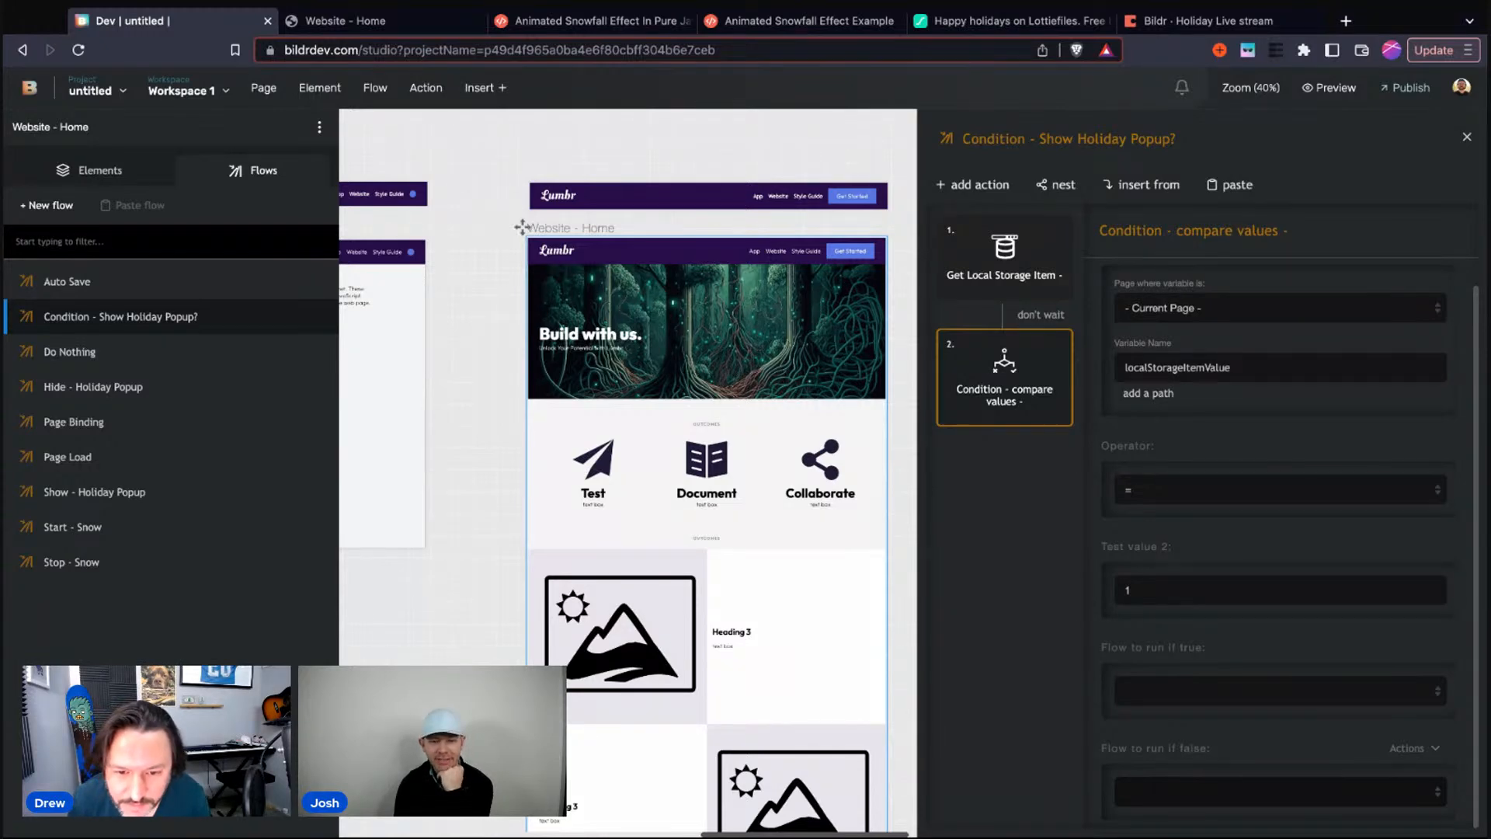
{"action": "left_click", "coordinate": [1158, 686]}
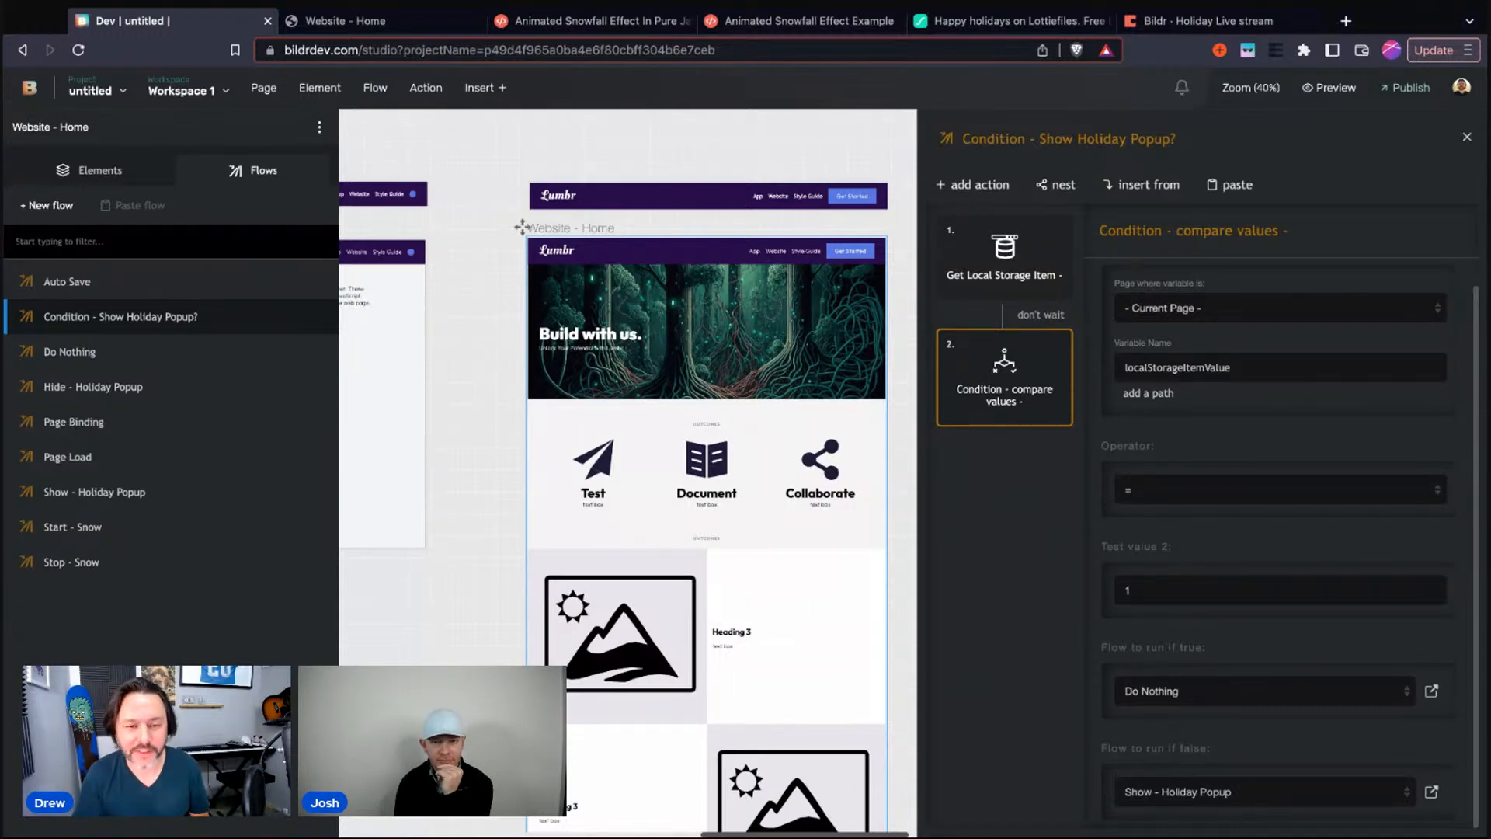
{"action": "left_click", "coordinate": [1047, 318]}
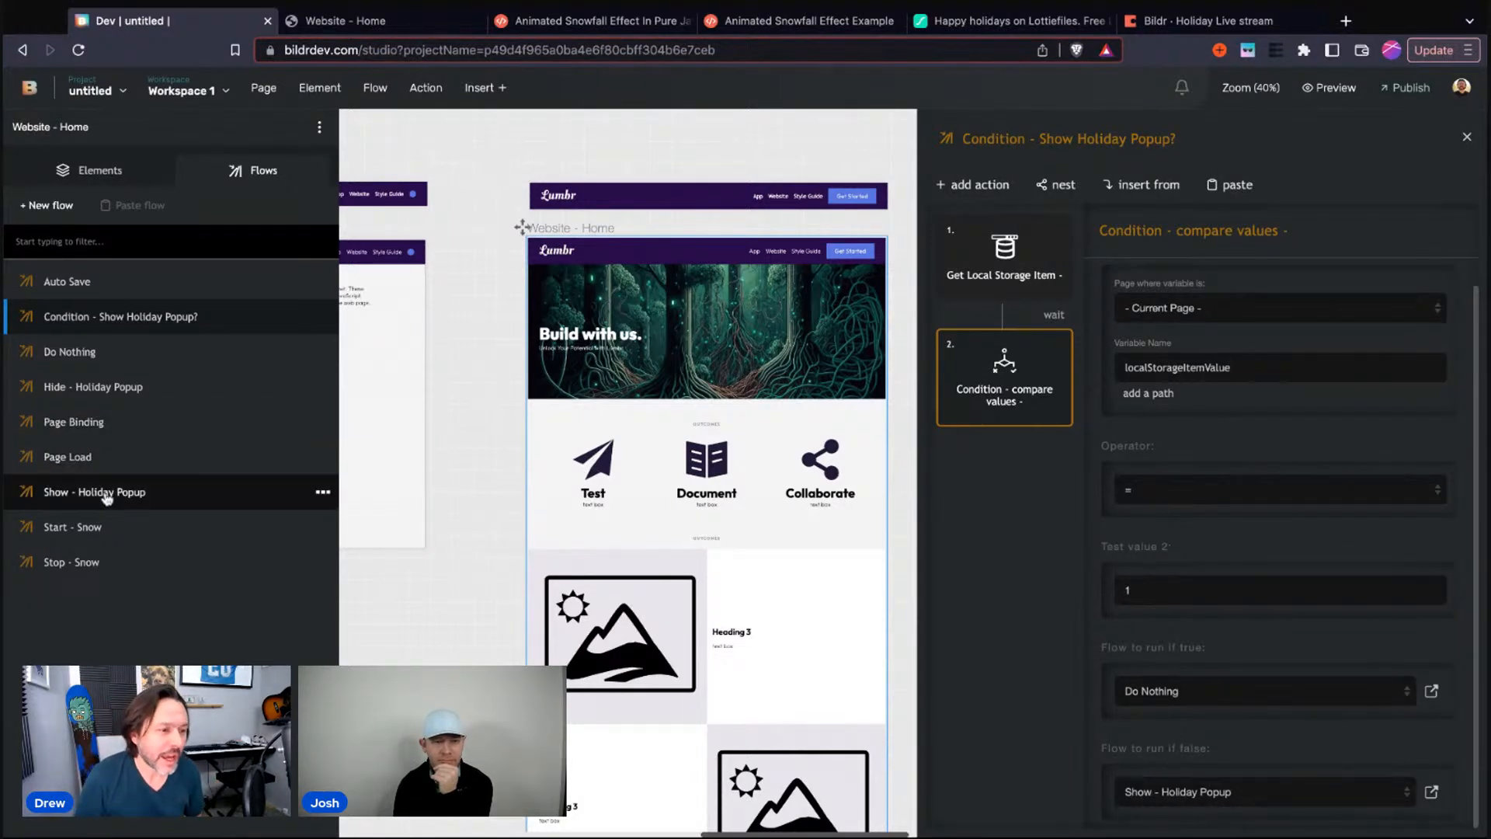
Point the Page Binding flow's Start flow timer action to the Condition - Show Holiday Popup? flow
{"action": "left_click", "coordinate": [109, 425]}
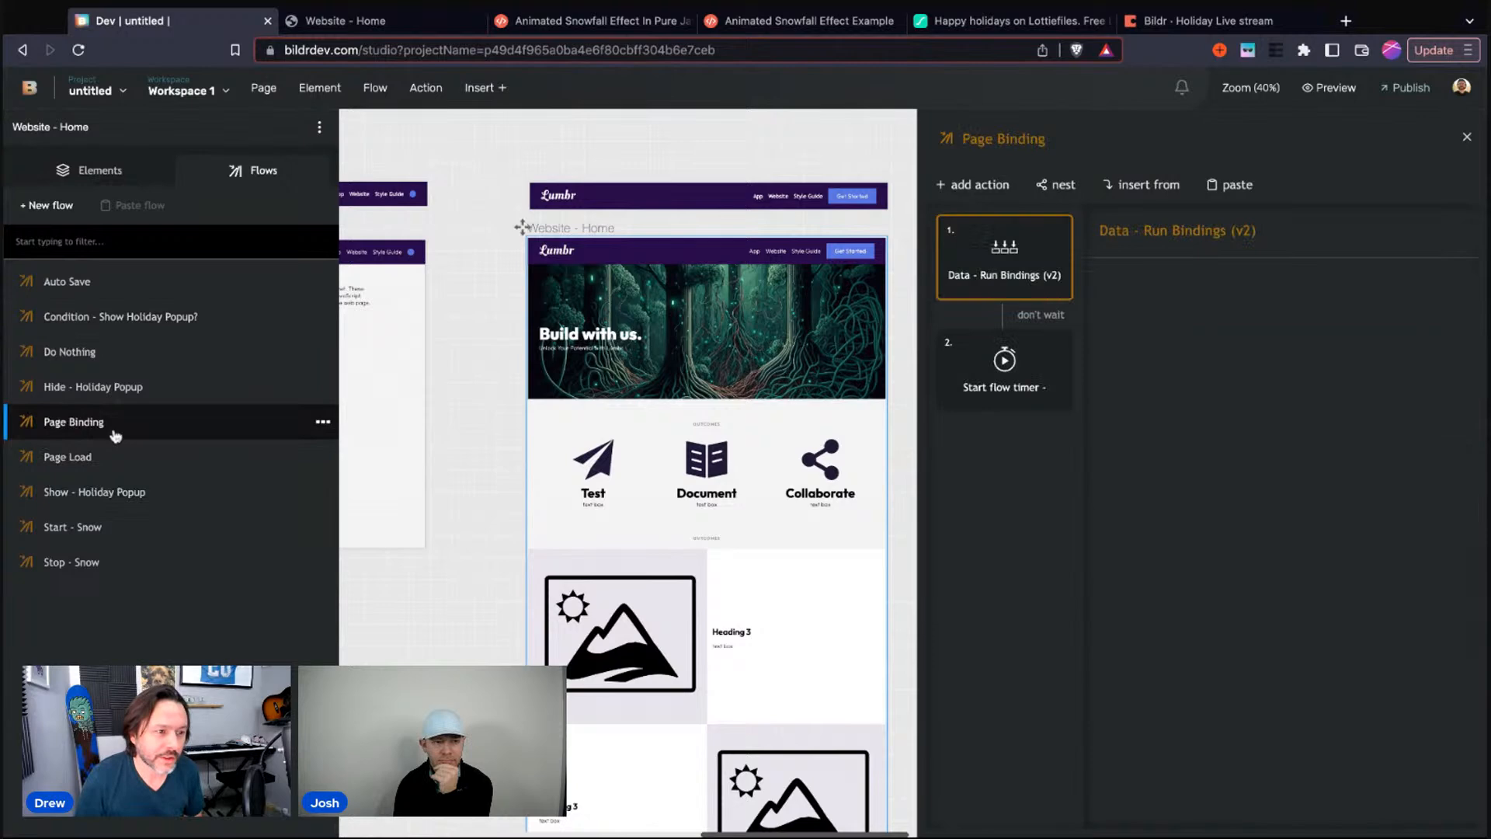
{"action": "left_click", "coordinate": [1002, 379]}
{"action": "left_click", "coordinate": [1158, 323]}
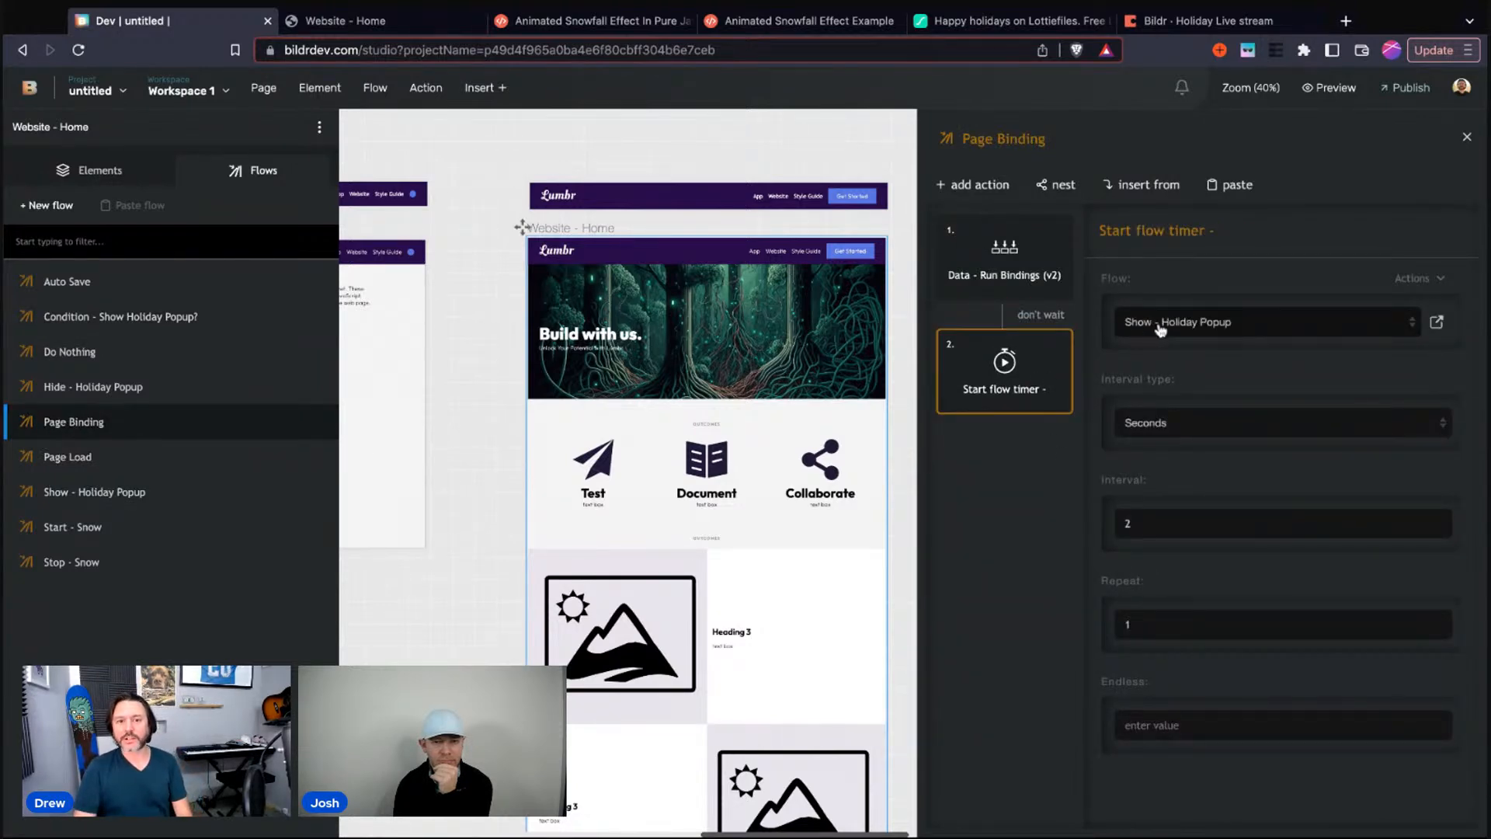
{"action": "left_click", "coordinate": [1202, 326]}
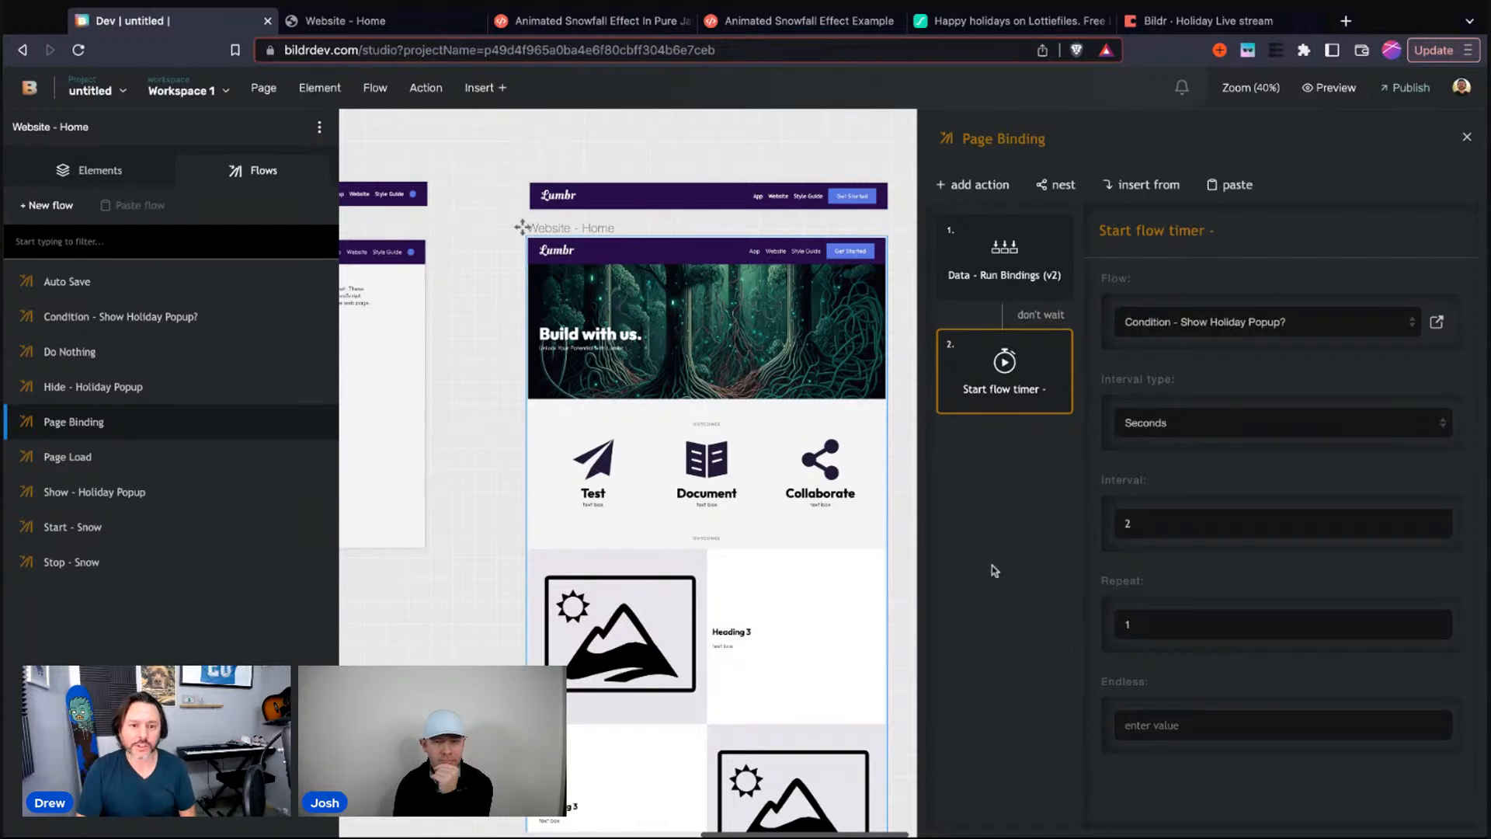
Test the live Website - Home page by reloading it, dismissing the holiday popup, and reloading again
{"action": "left_click", "coordinate": [346, 21]}
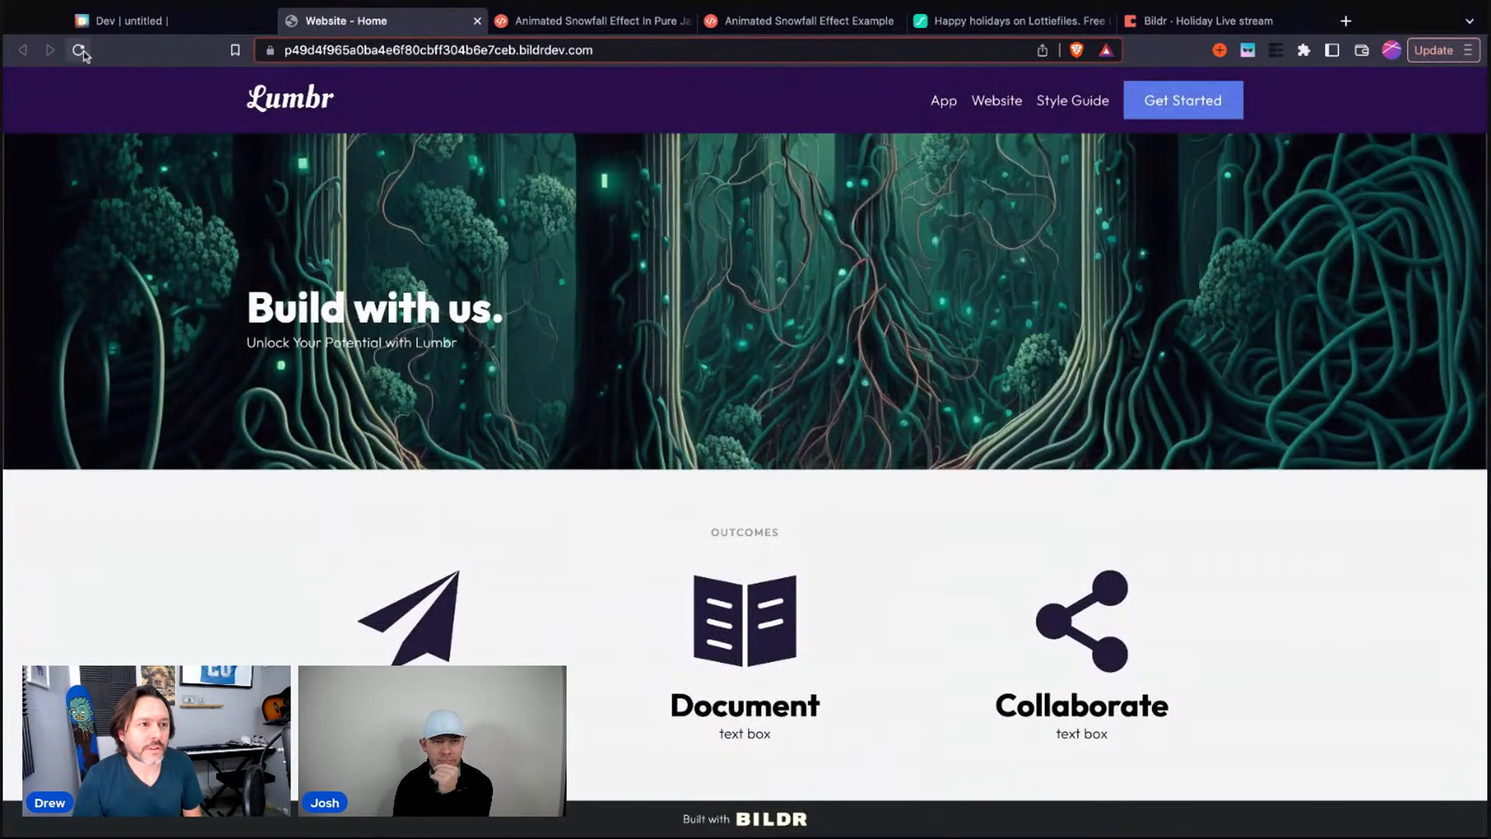
{"action": "left_click", "coordinate": [81, 52]}
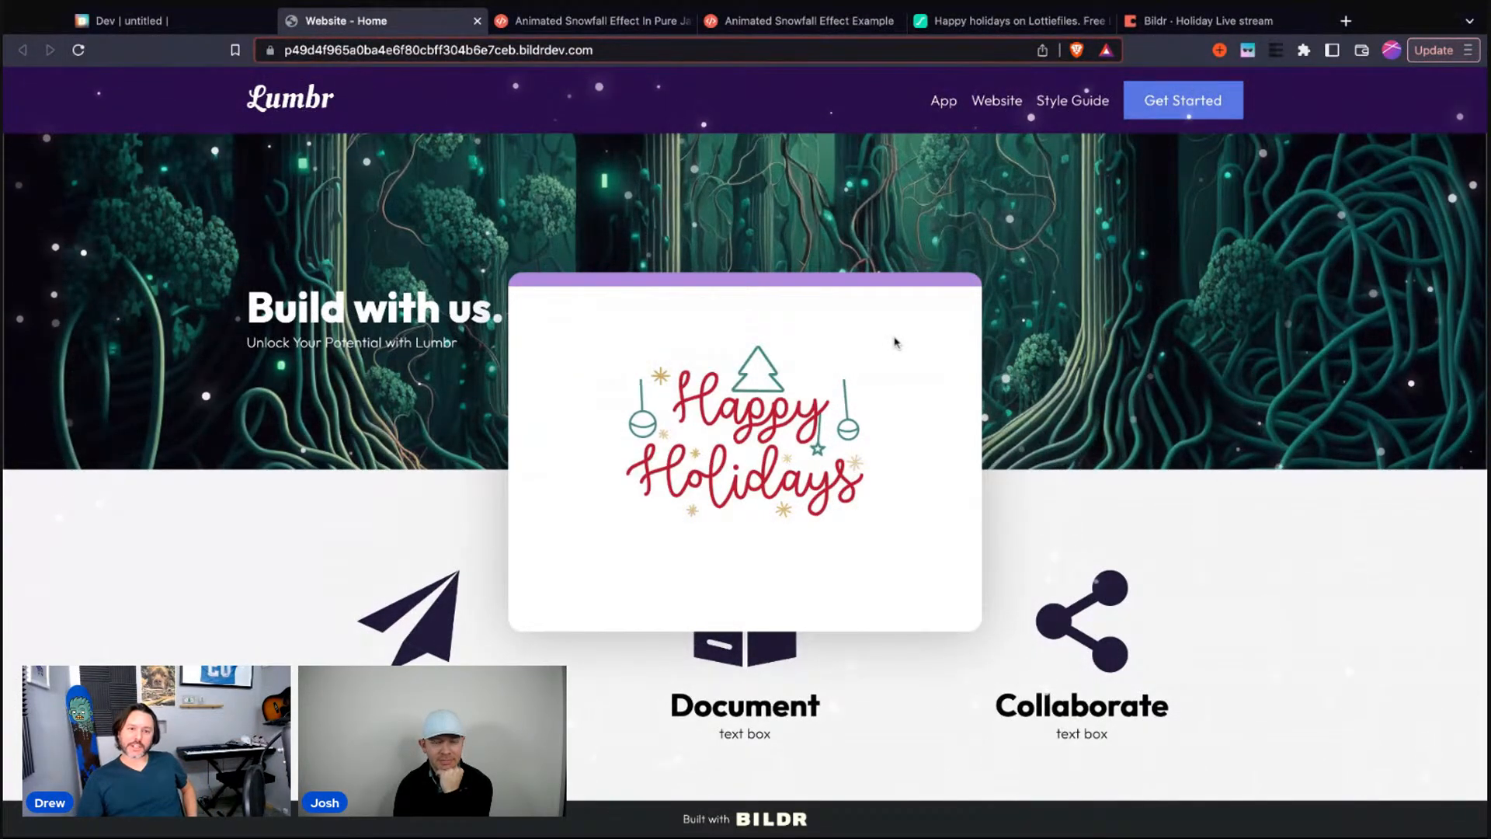
{"action": "left_click", "coordinate": [1185, 272]}
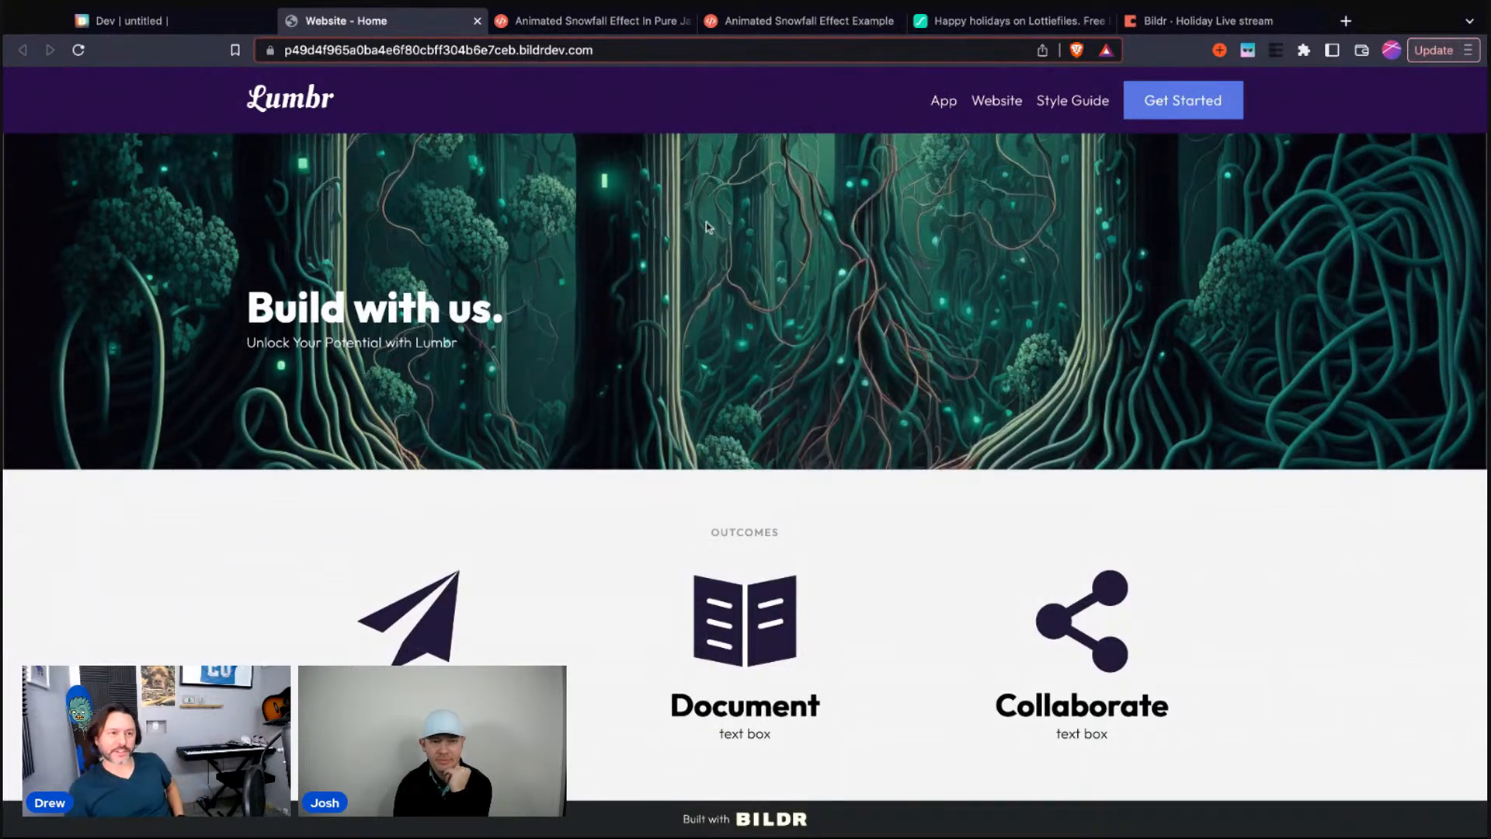
{"action": "left_click", "coordinate": [78, 49]}
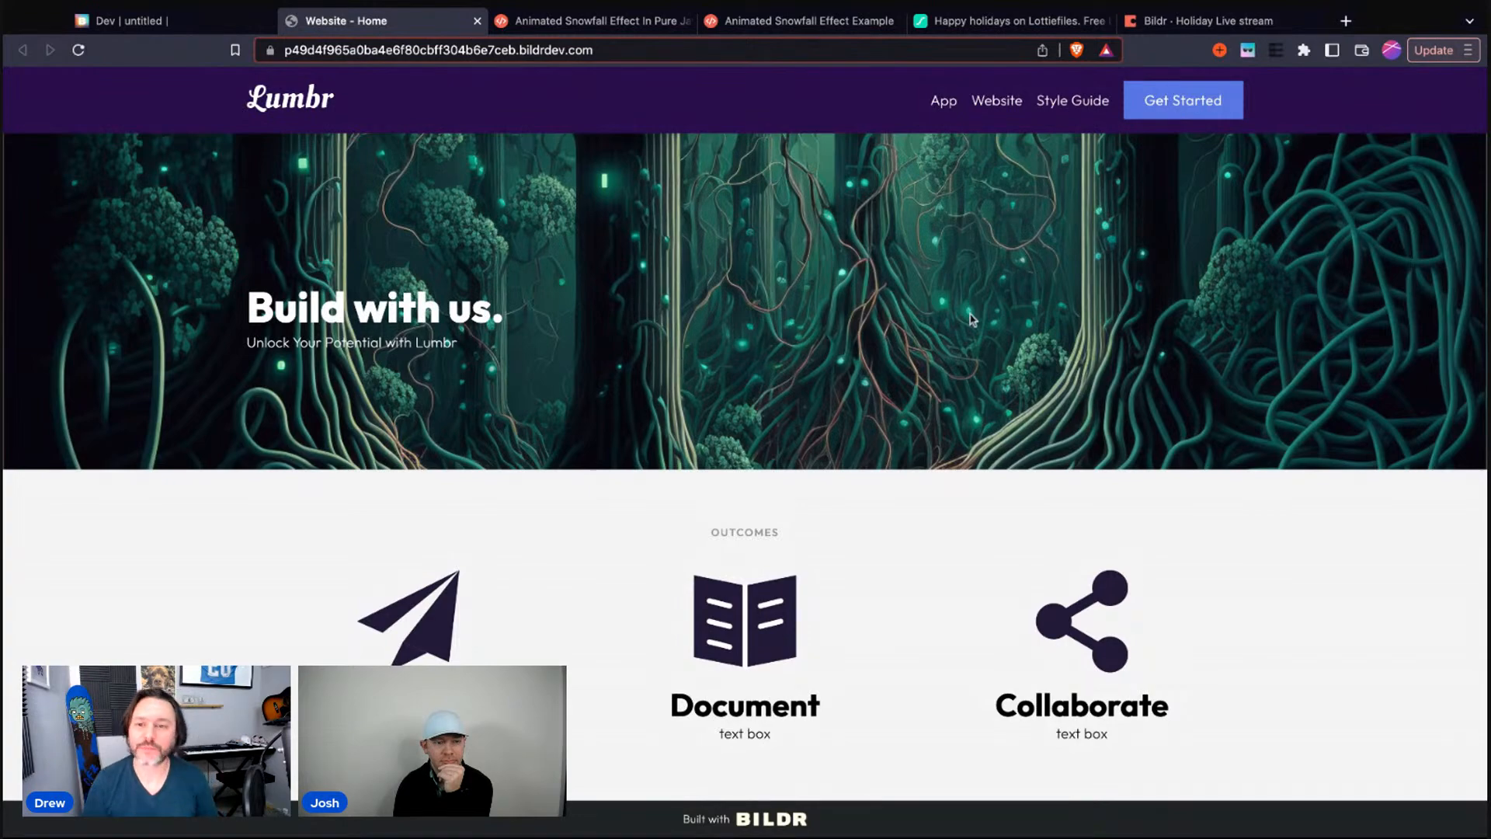
Inspect the live site's Local Storage entries in the browser developer tools
{"action": "key", "text": "super+alt+i"}
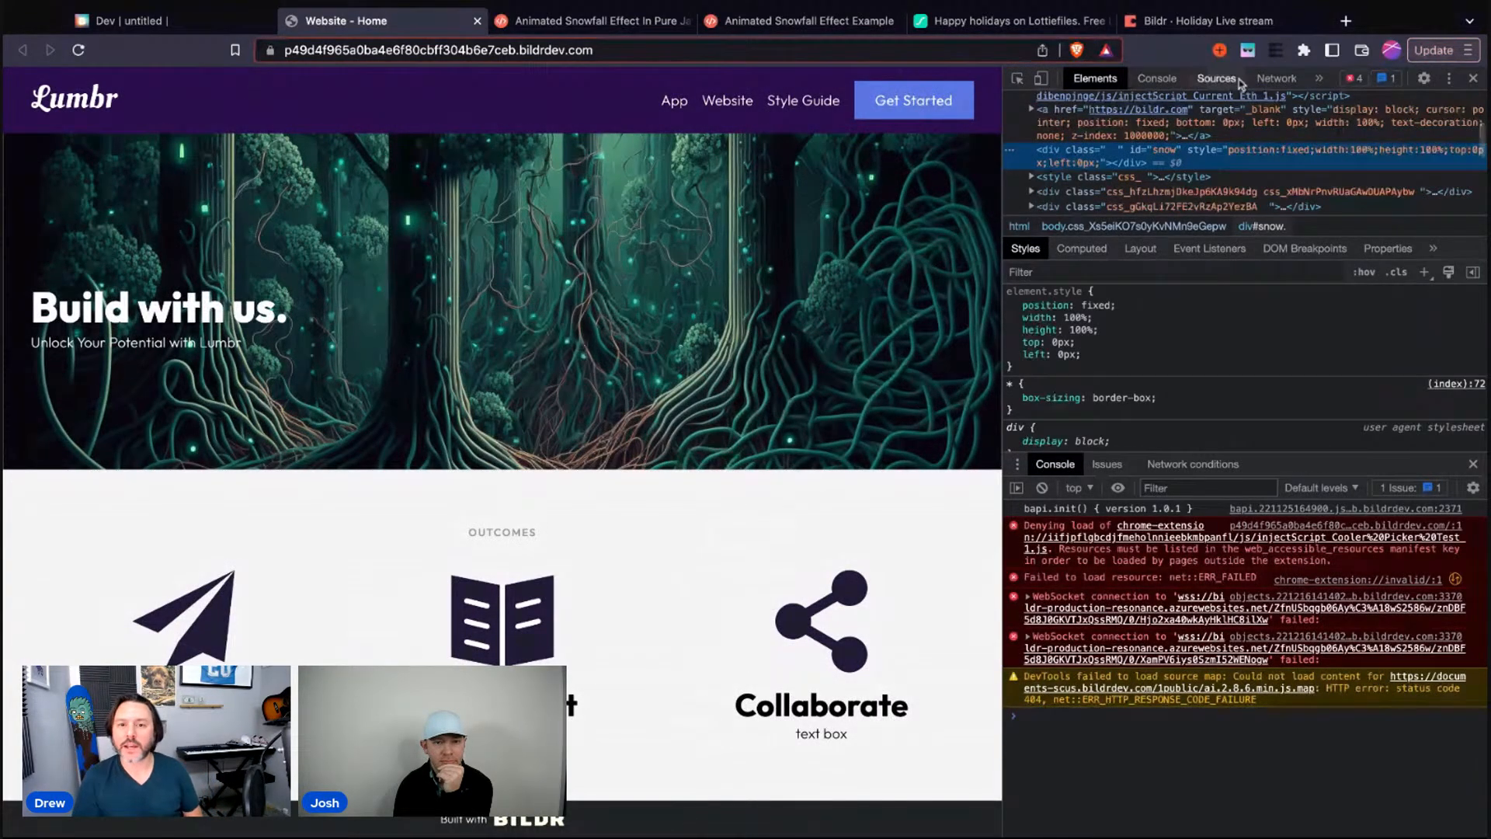
{"action": "left_click", "coordinate": [1317, 83]}
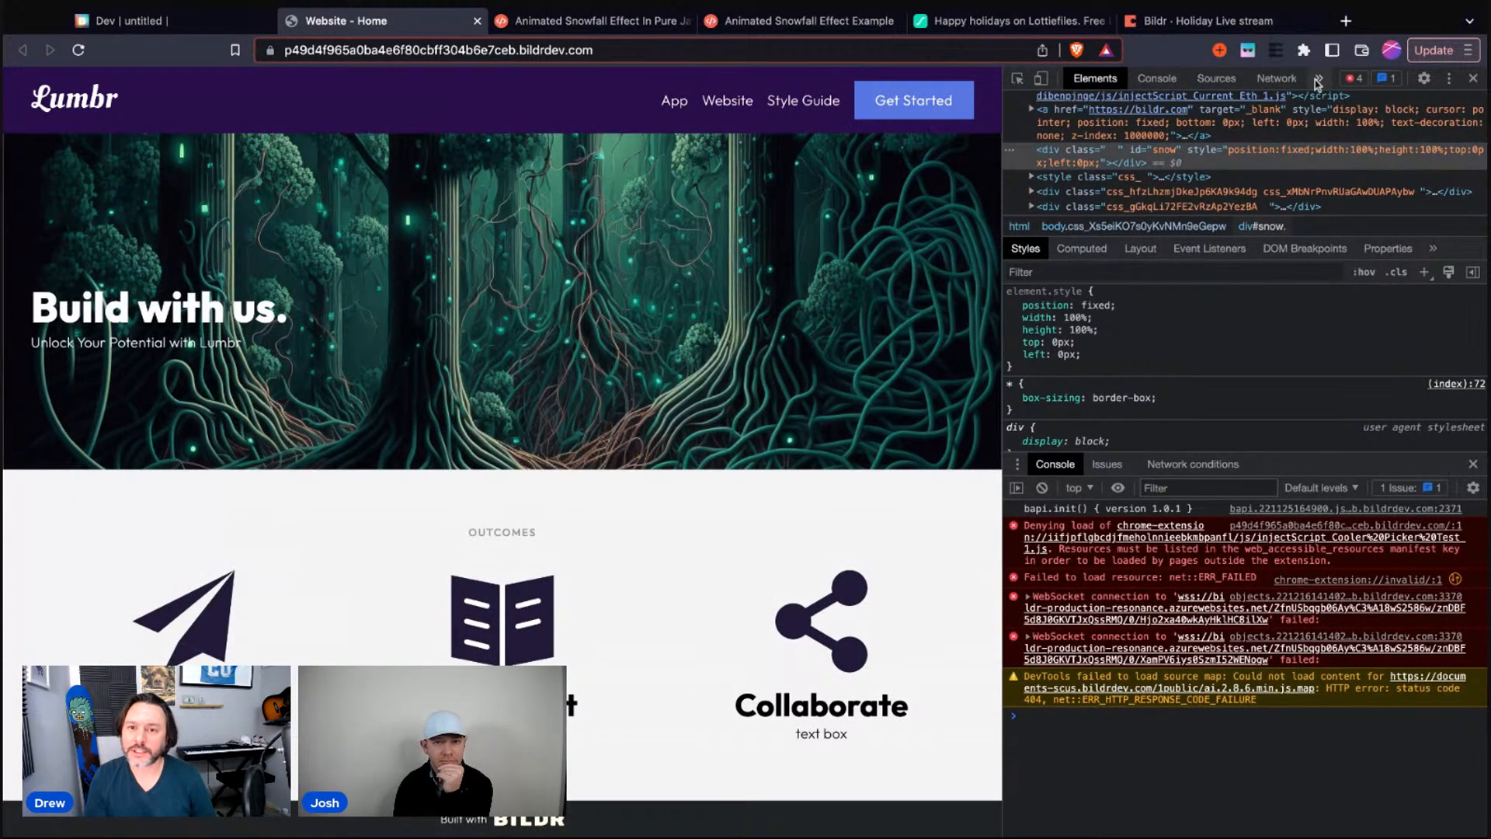
{"action": "left_click", "coordinate": [1318, 84]}
{"action": "left_click", "coordinate": [1360, 136]}
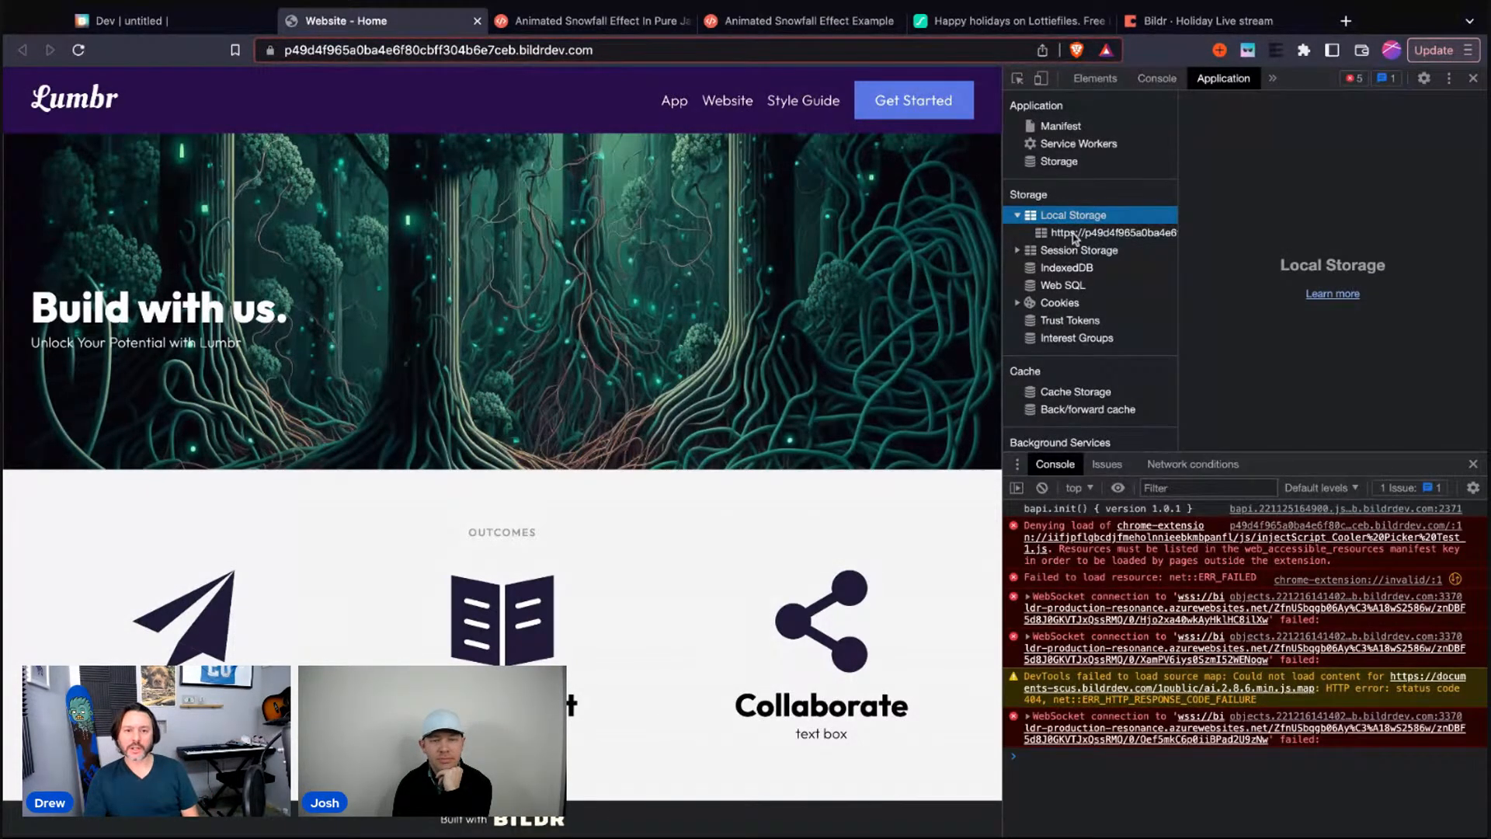
{"action": "left_click", "coordinate": [1082, 235]}
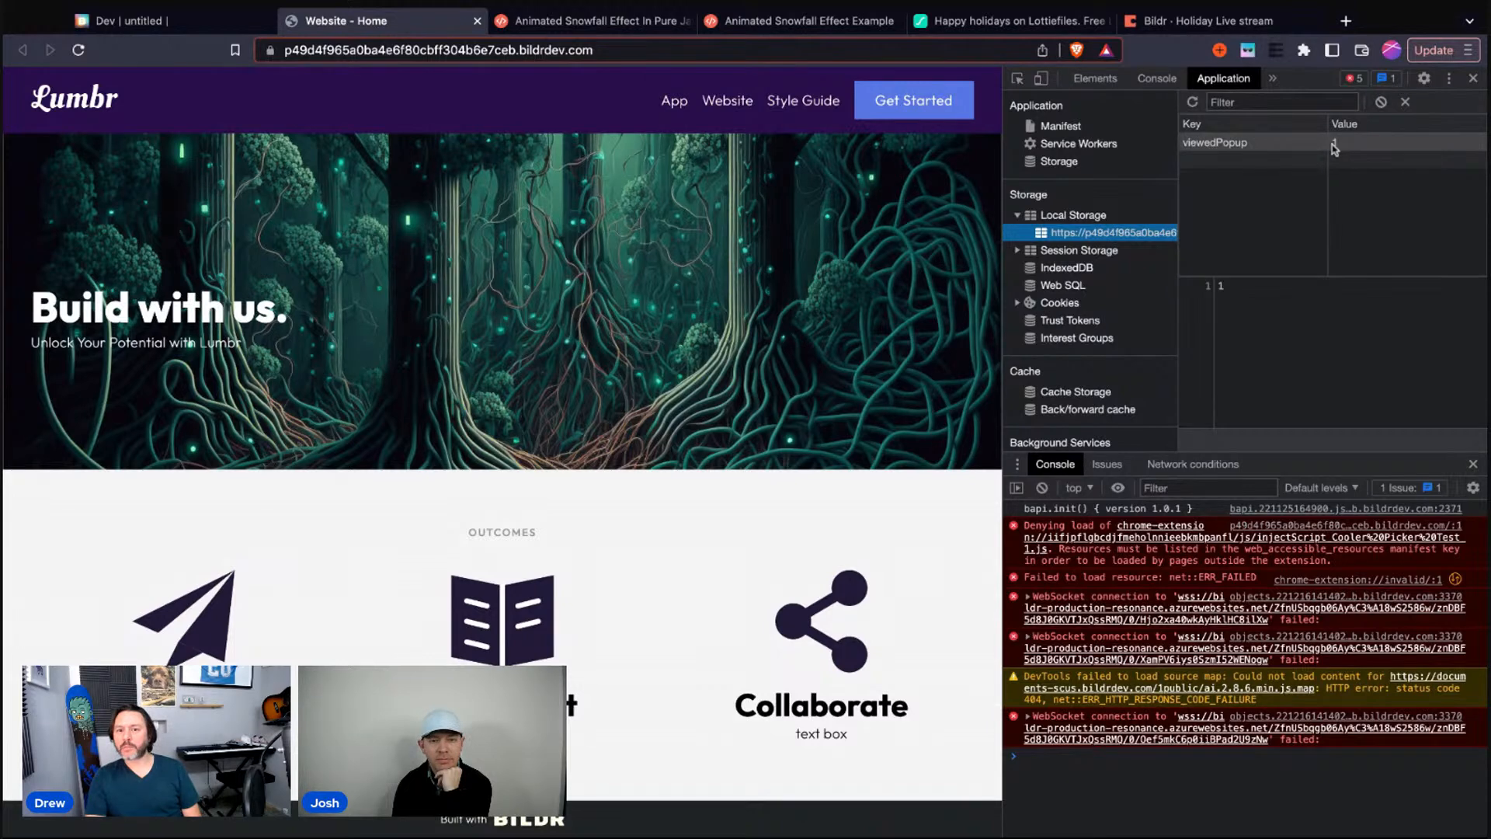
Delete the viewedPopup entry from Local Storage, reload the page to retest the popup, and close the developer tools
{"action": "left_click", "coordinate": [1274, 144]}
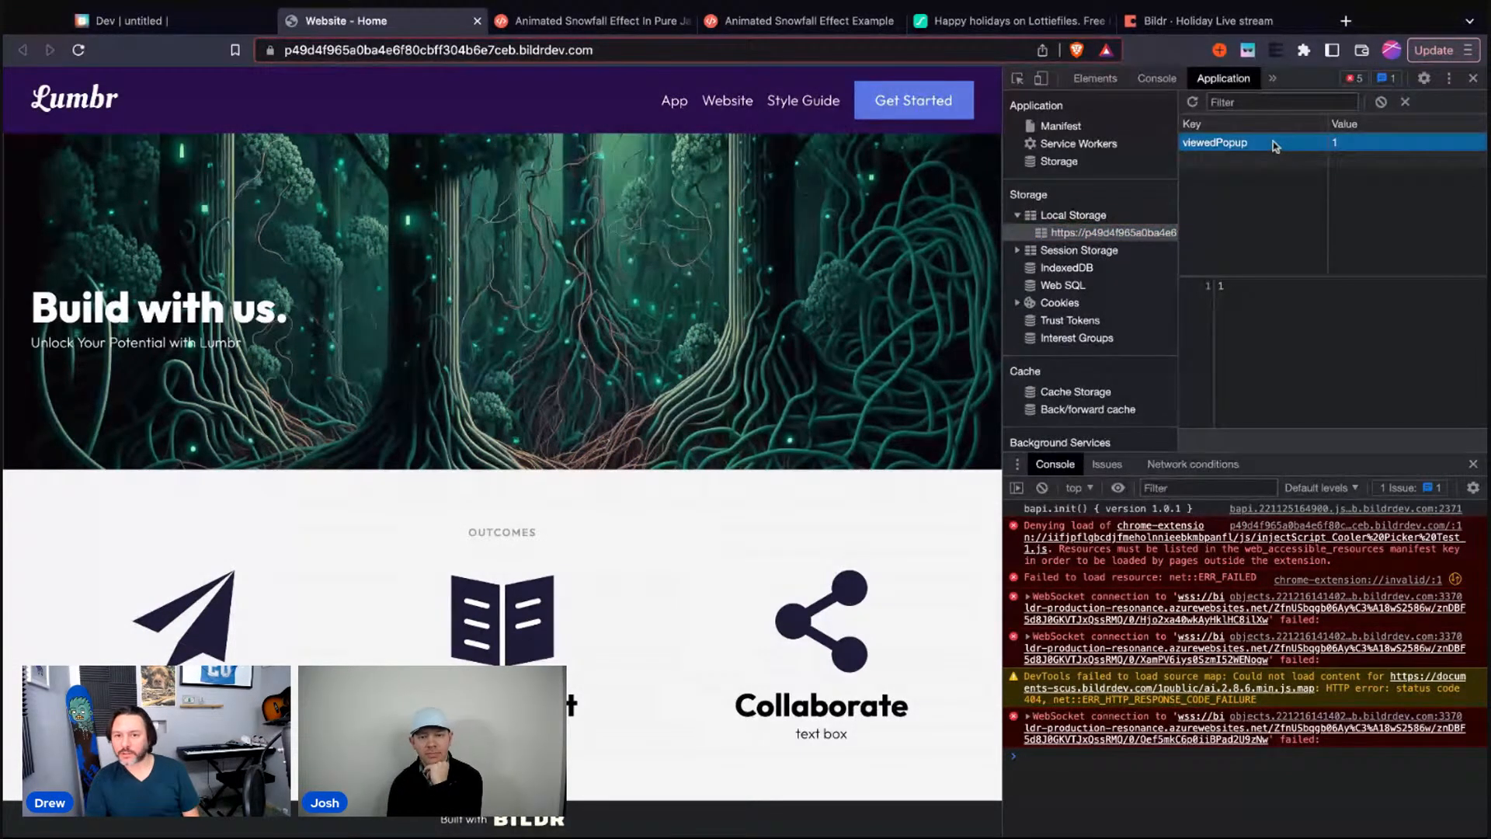
{"action": "key", "text": "Delete"}
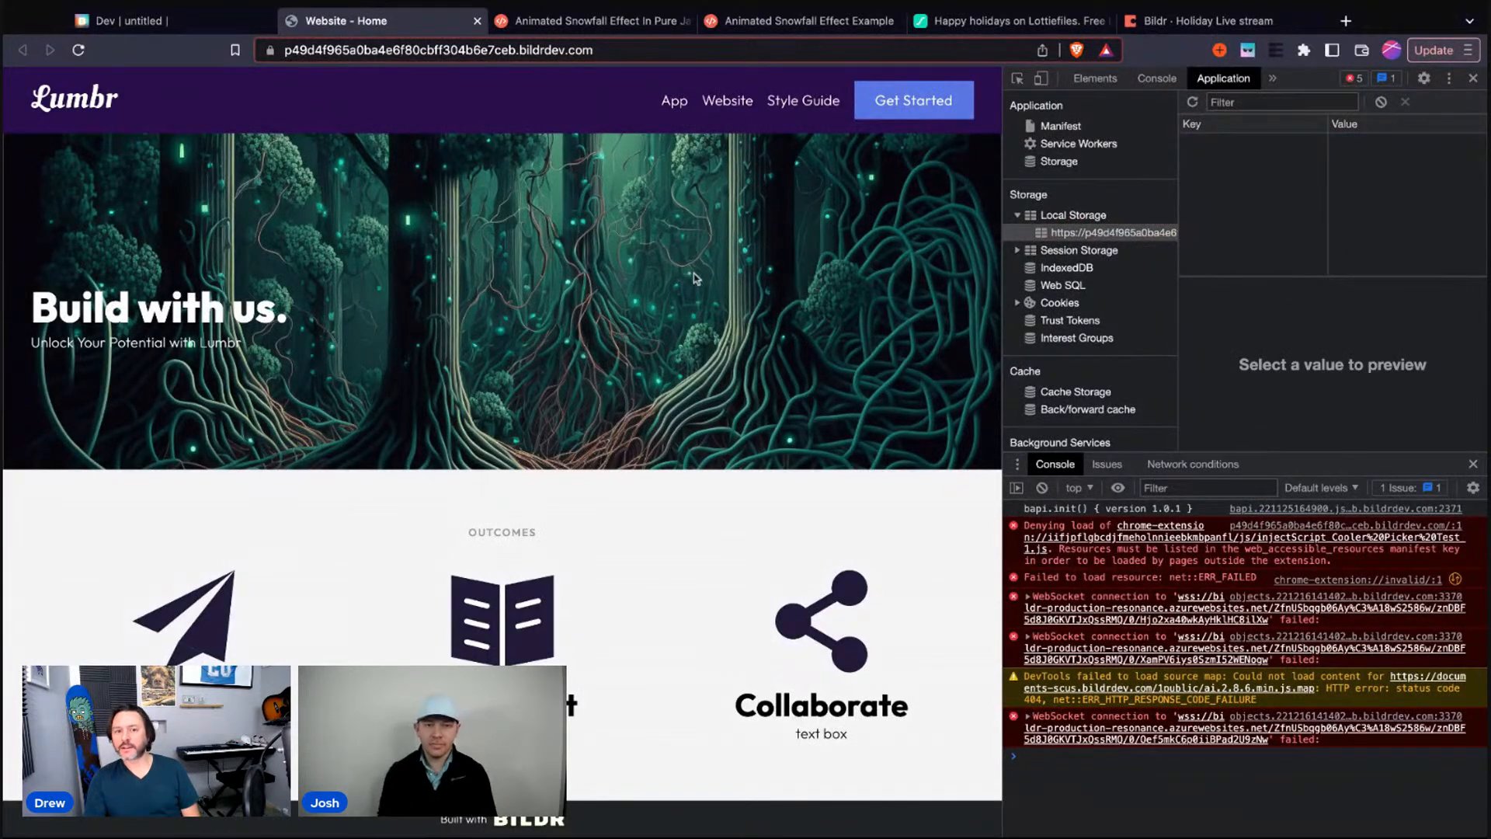
{"action": "key", "text": "super+r"}
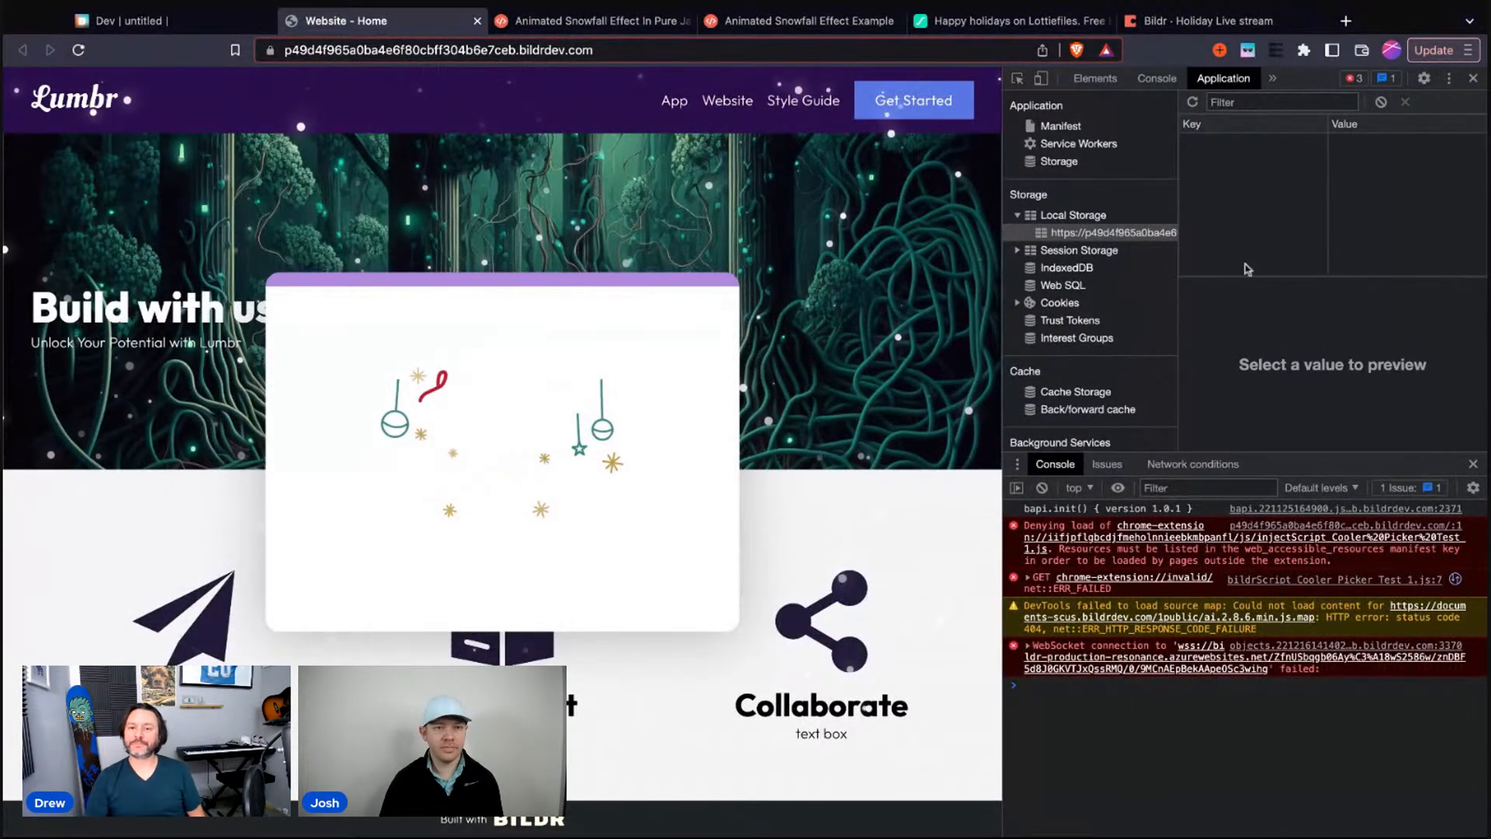
{"action": "key", "text": "super+alt+i"}
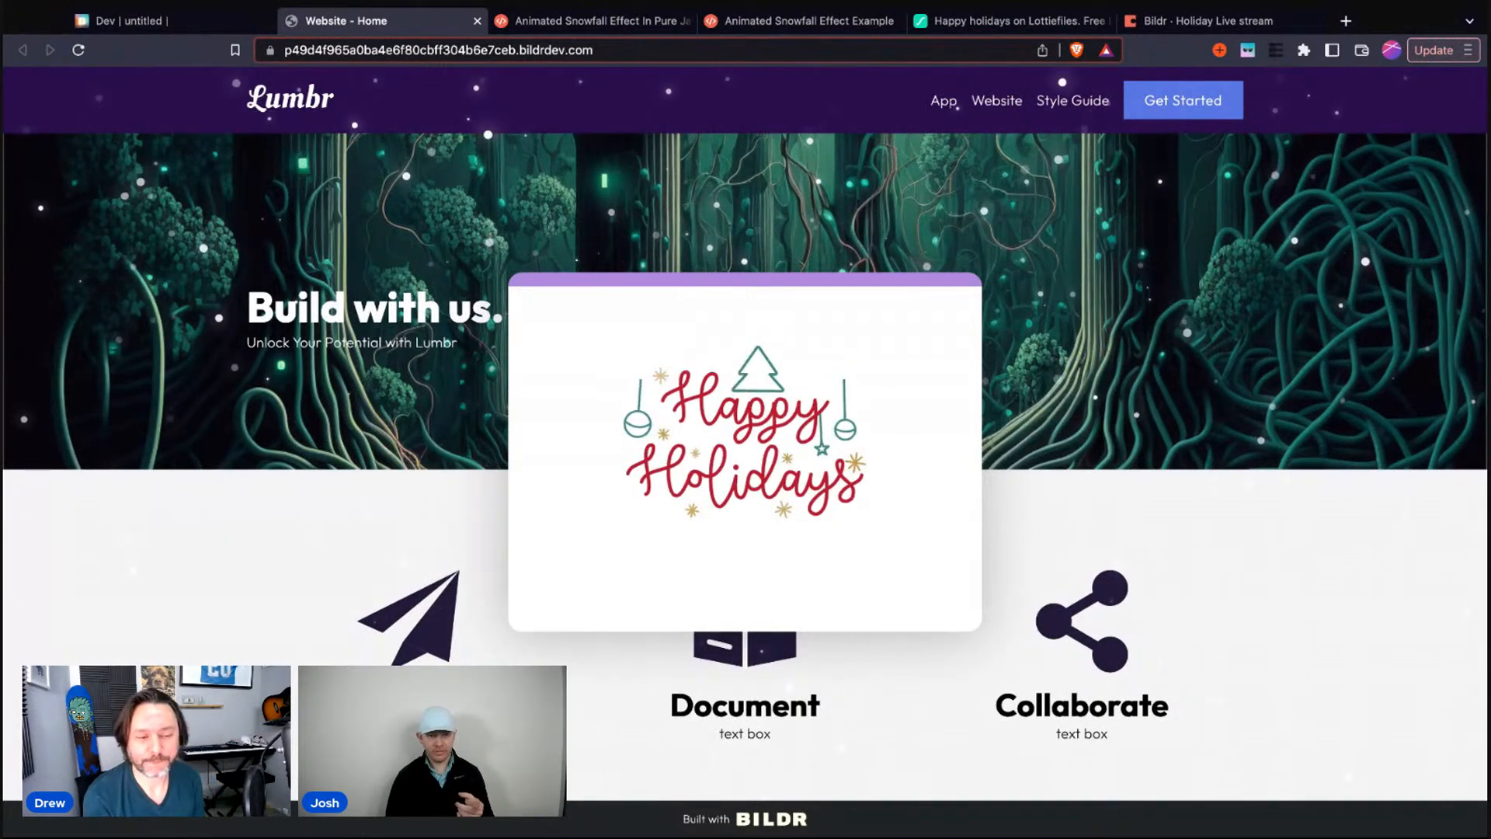
Back in the Bildr studio, remove the Hidden utility classes from Lightbox Centered (Inner) and Lightbox - Centered
{"action": "left_click", "coordinate": [148, 23]}
{"action": "scroll", "coordinate": [586, 458], "scroll_direction": "left", "scroll_amount": 2}
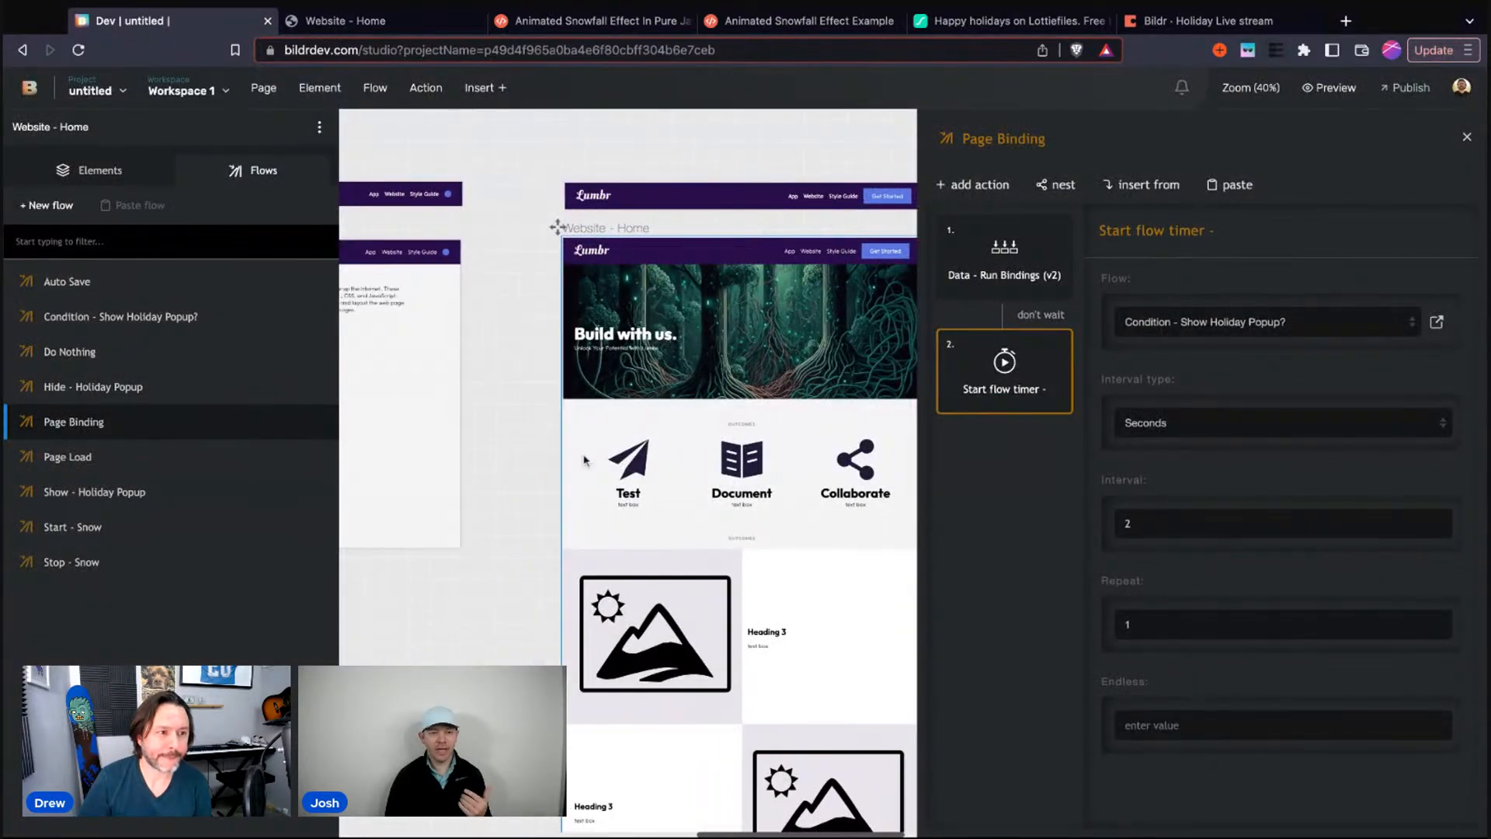
{"action": "left_click", "coordinate": [89, 170]}
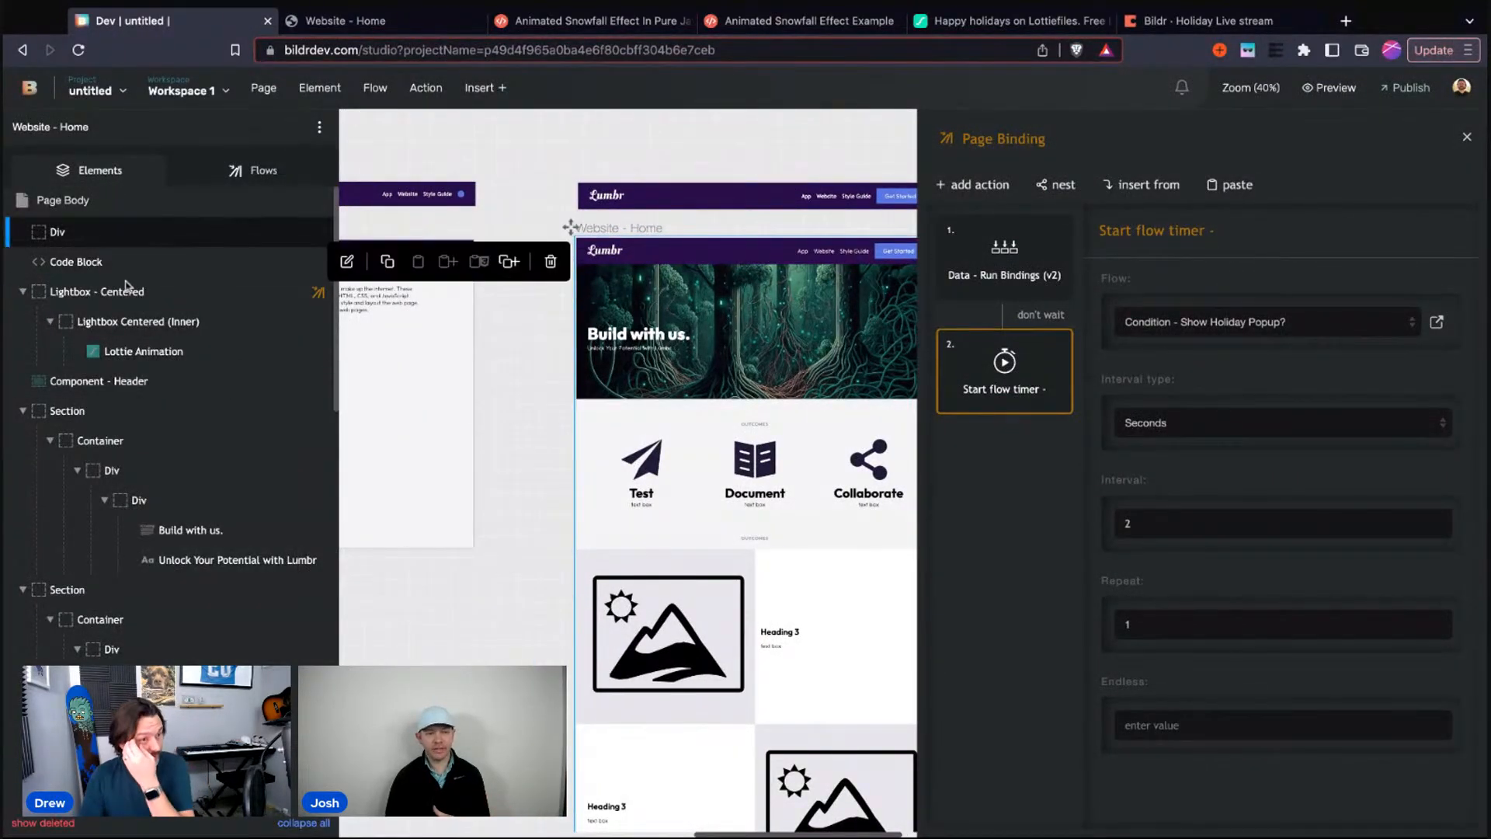
{"action": "left_click", "coordinate": [146, 325]}
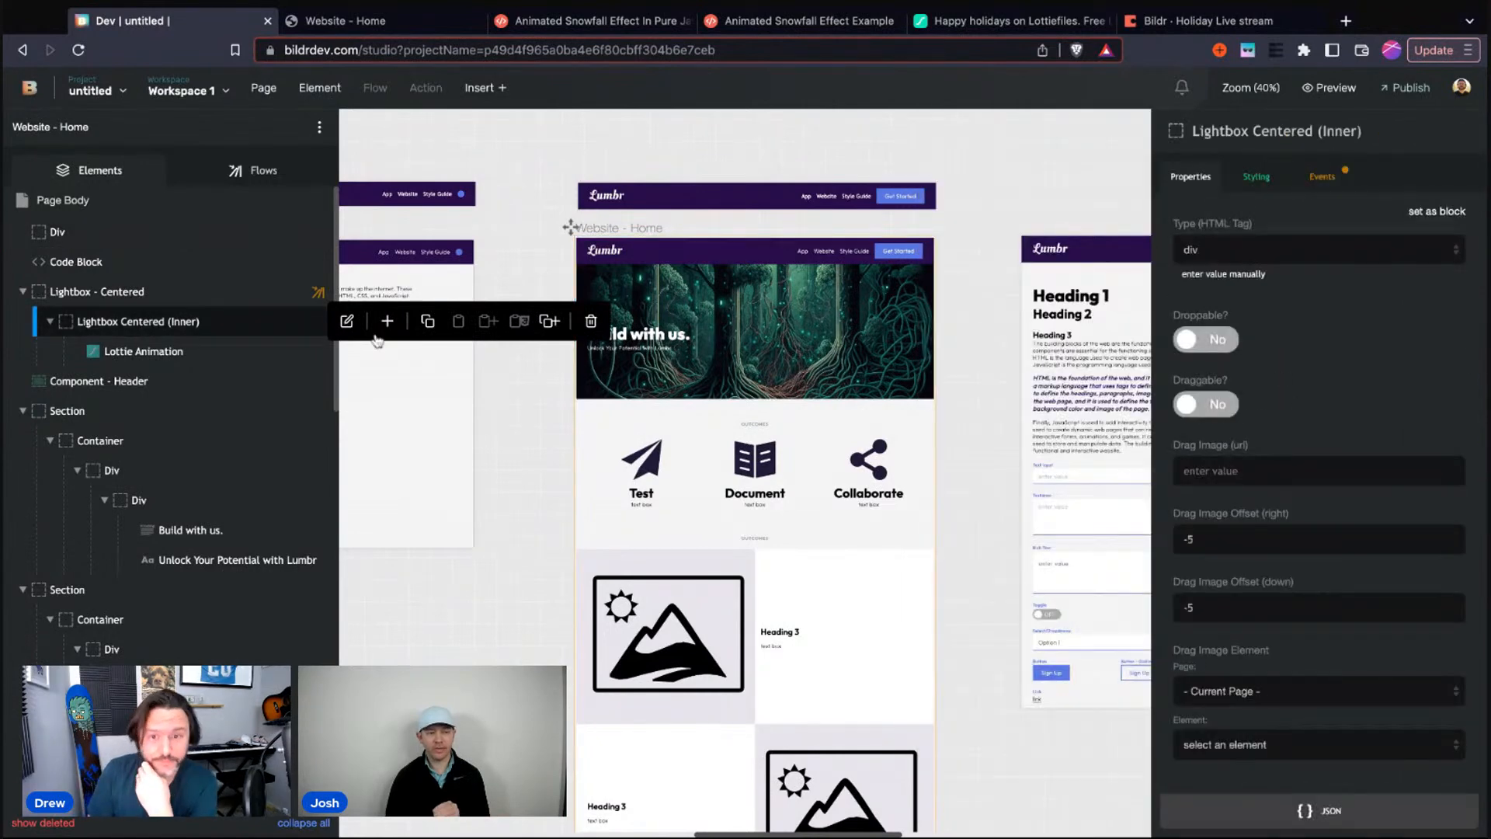
{"action": "left_click", "coordinate": [1260, 179]}
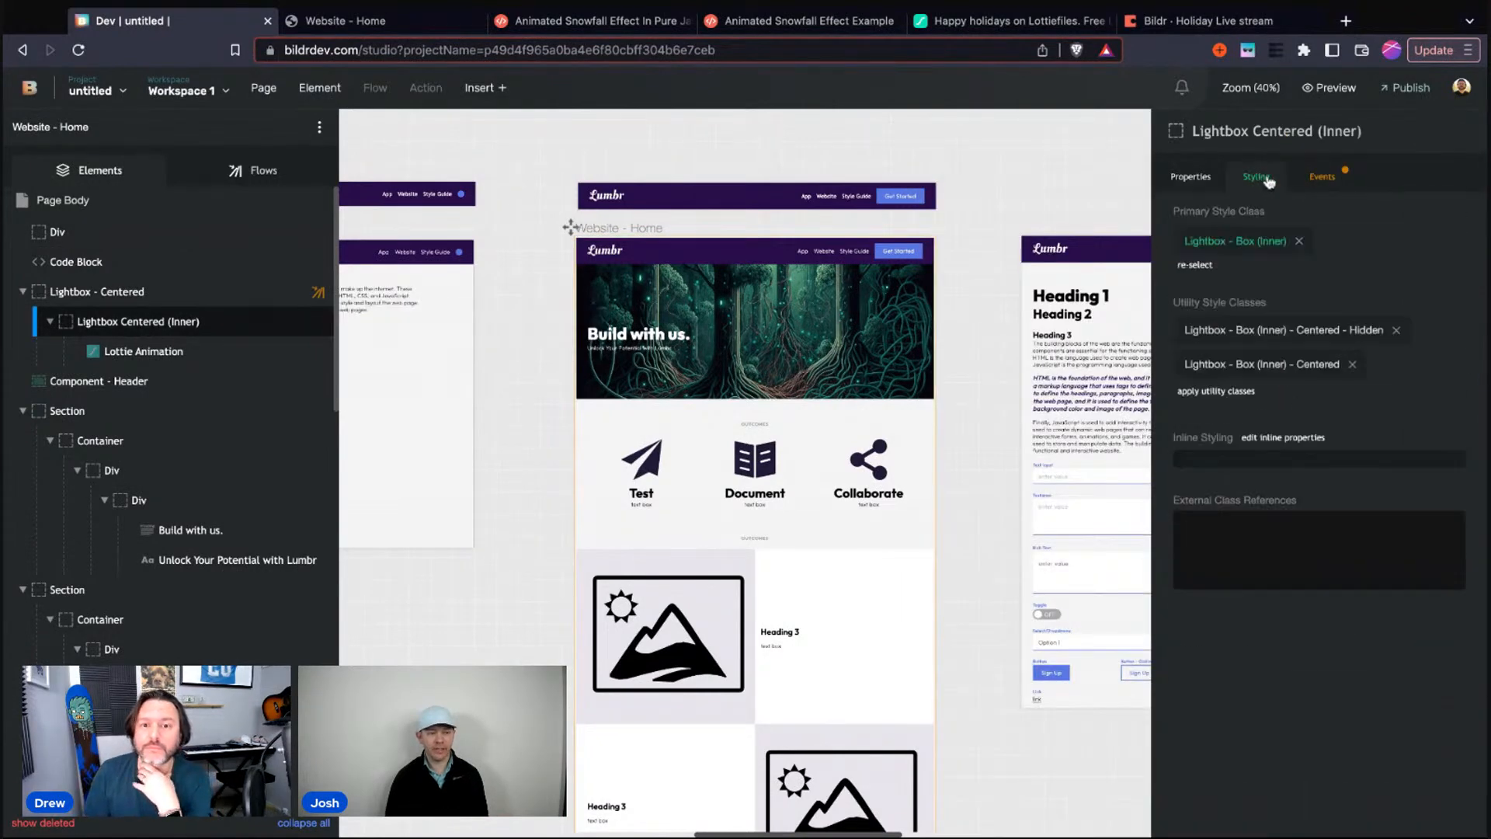
{"action": "left_click", "coordinate": [1397, 332]}
{"action": "left_click", "coordinate": [129, 293]}
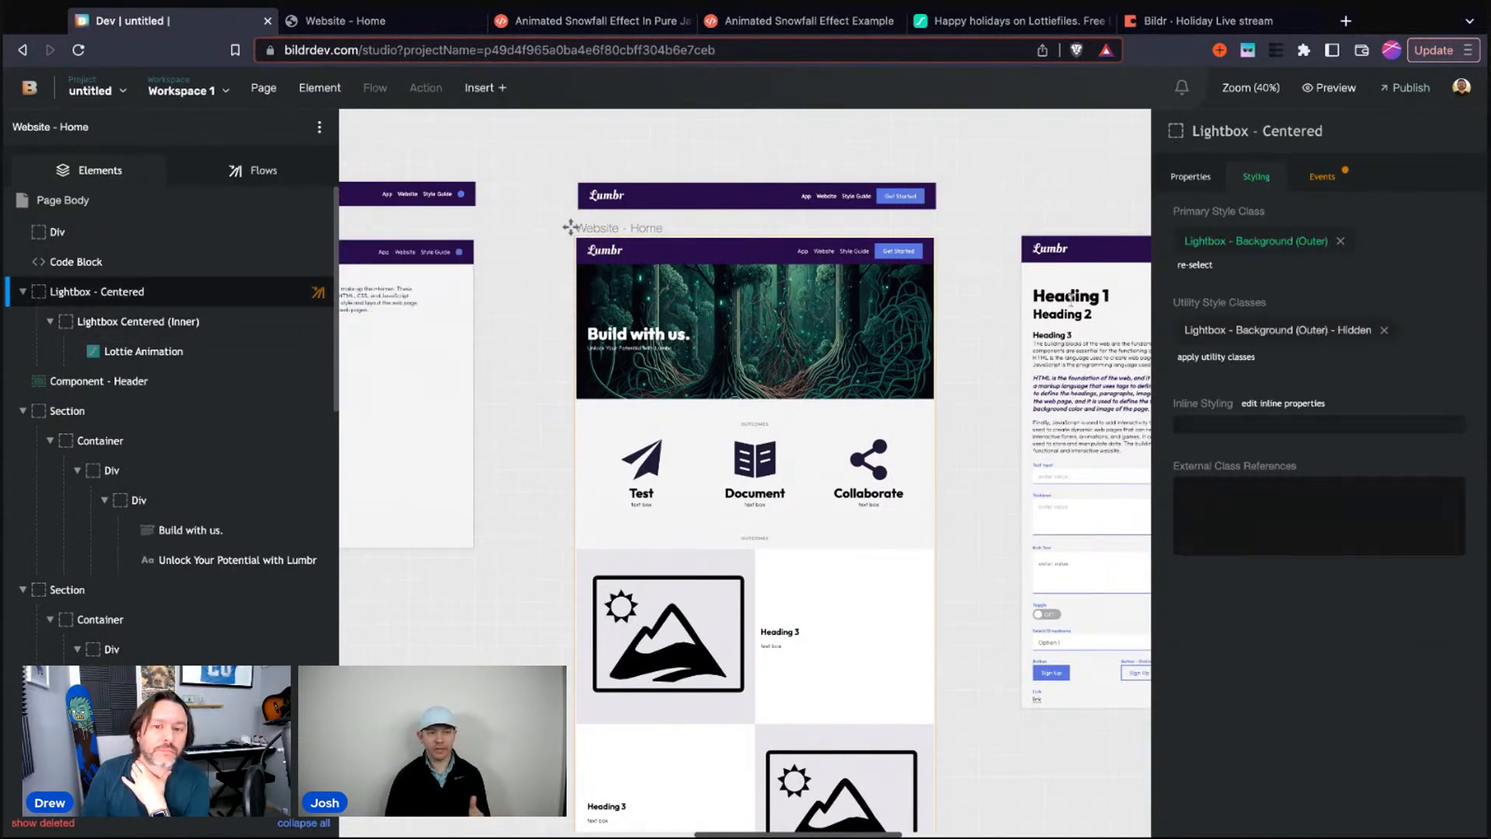
{"action": "left_click", "coordinate": [1384, 330]}
Try an inline margin of auto on all sides of the Lottie Animation, and remove that property again
{"action": "left_click", "coordinate": [144, 351]}
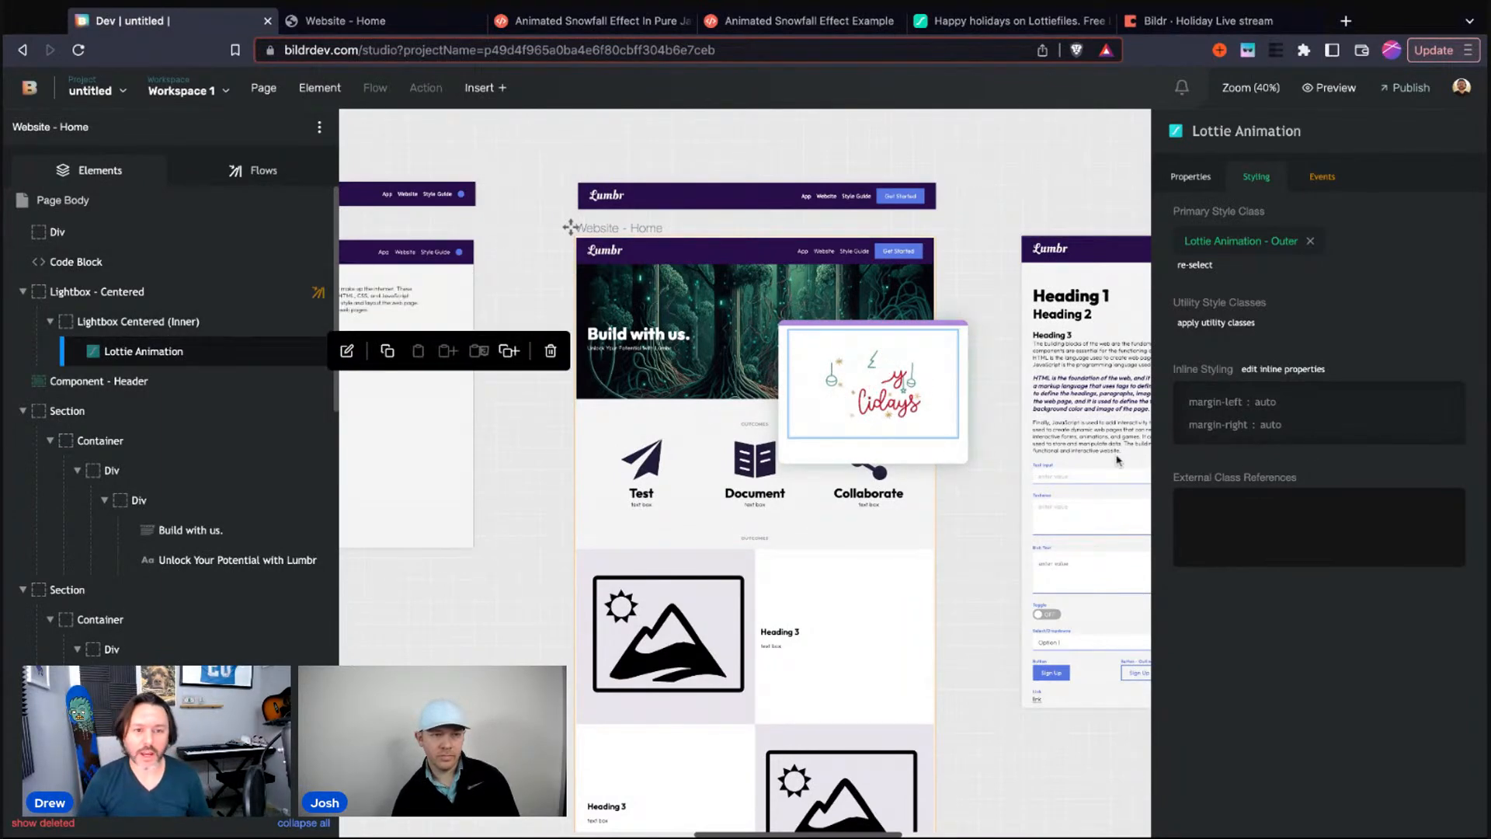
{"action": "left_click", "coordinate": [1303, 440]}
{"action": "left_click", "coordinate": [1382, 256]}
{"action": "type", "text": "margin"}
{"action": "left_click", "coordinate": [1330, 320]}
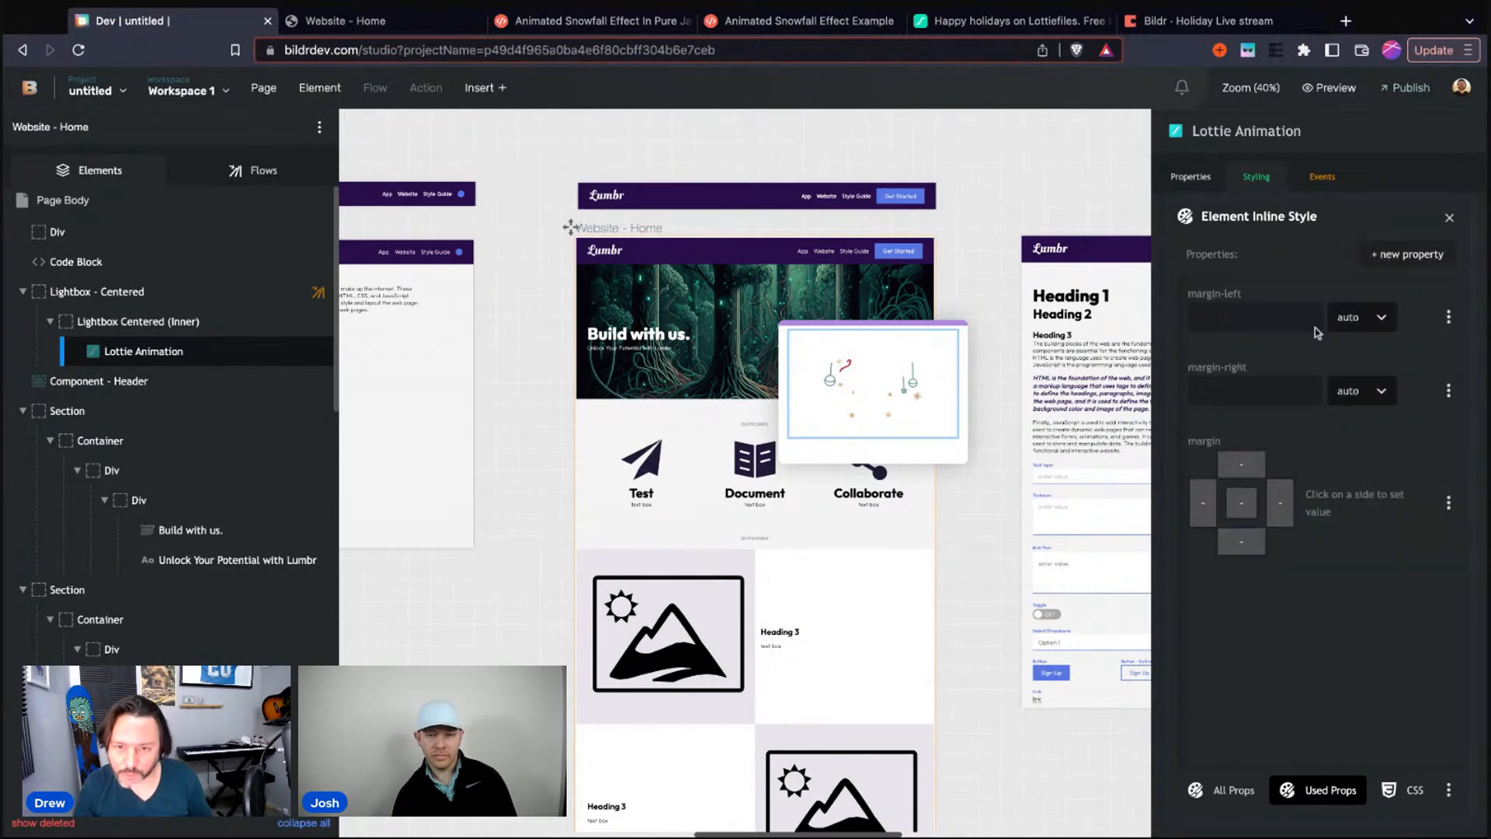
{"action": "left_click", "coordinate": [1337, 513]}
{"action": "left_click", "coordinate": [1379, 511]}
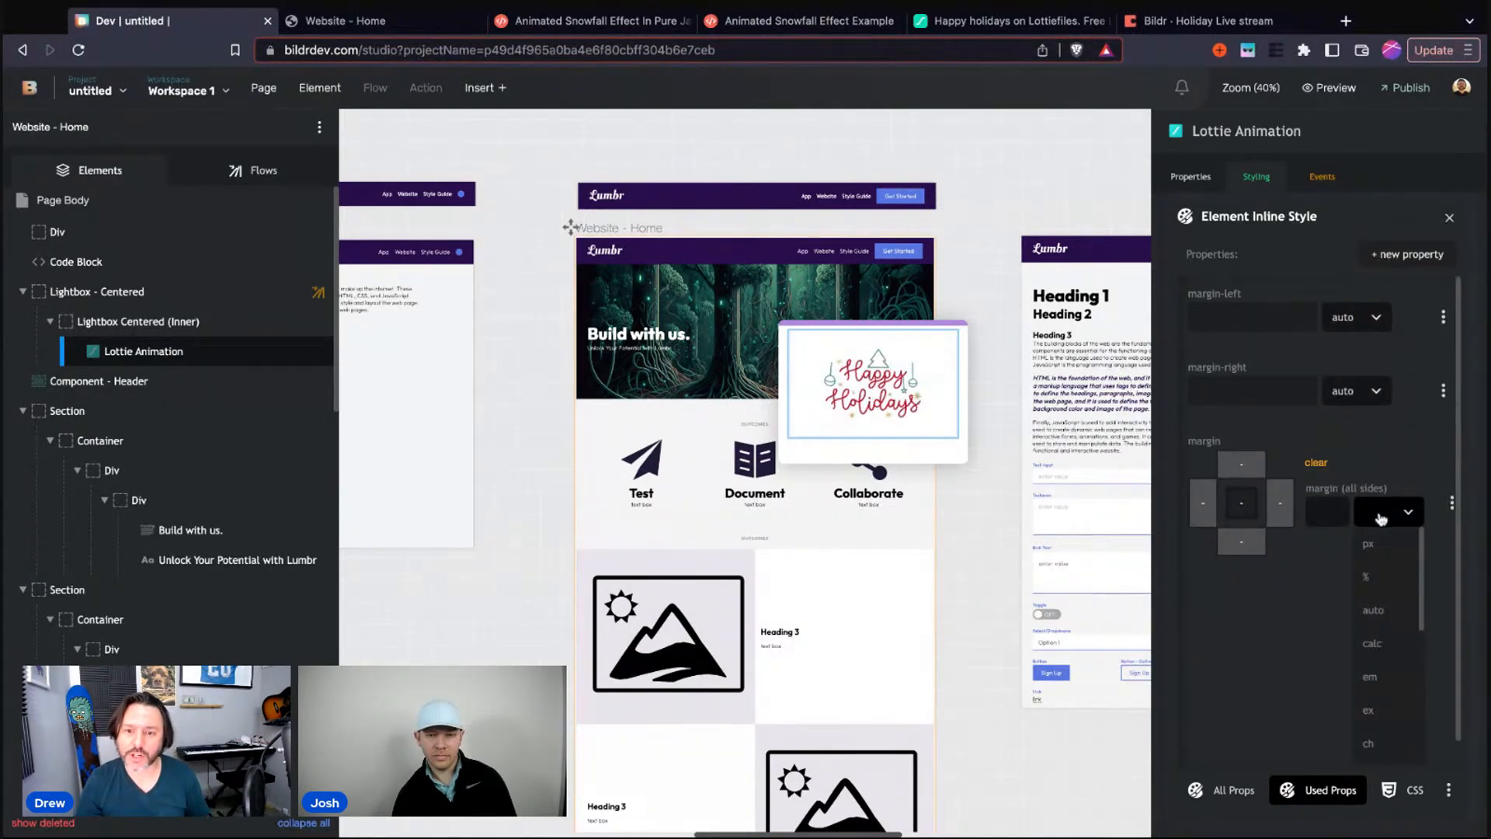
{"action": "left_click", "coordinate": [1376, 610]}
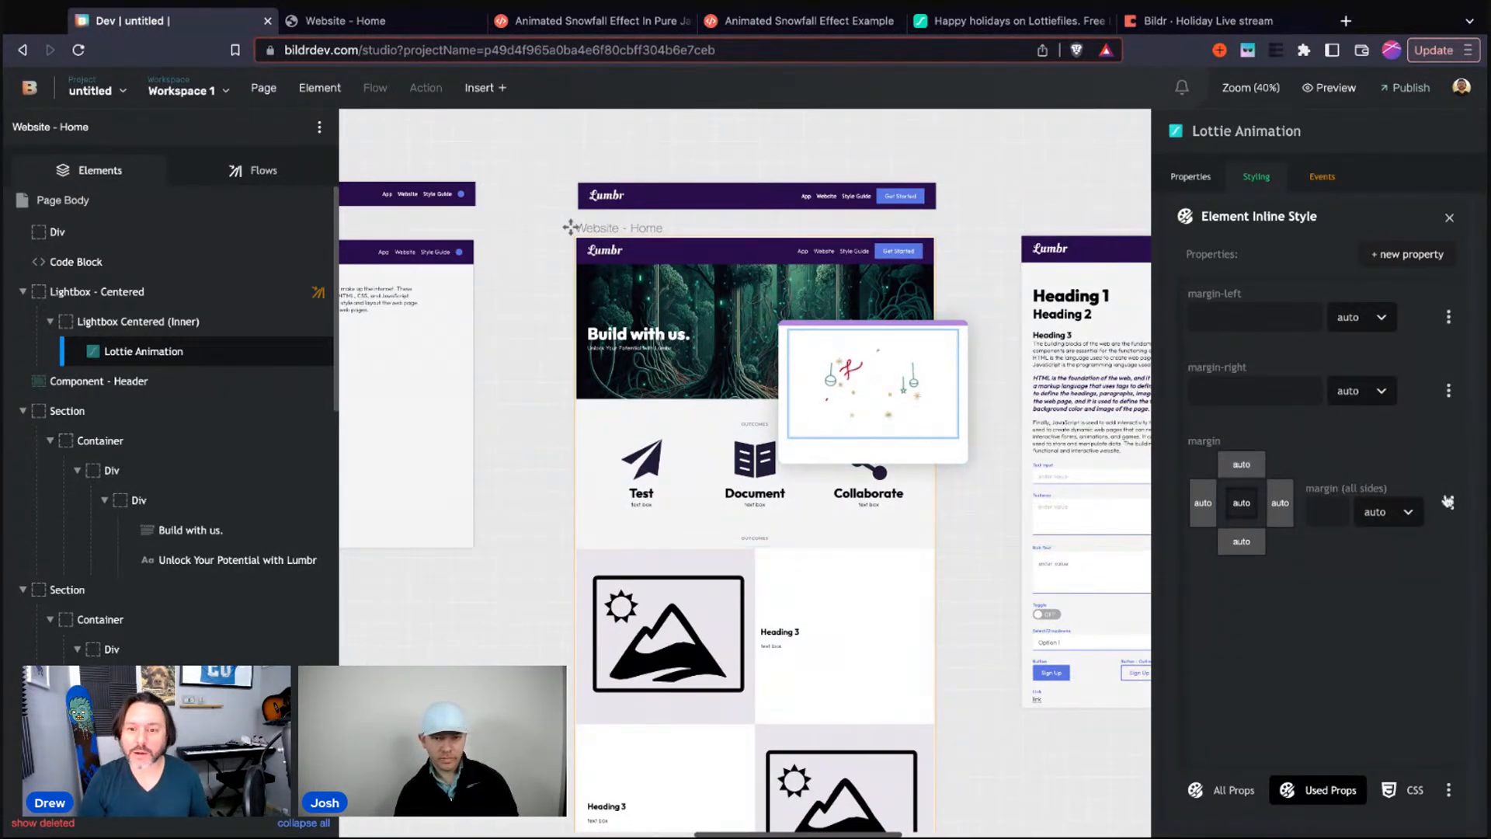
{"action": "left_click", "coordinate": [1454, 504]}
{"action": "left_click", "coordinate": [1332, 606]}
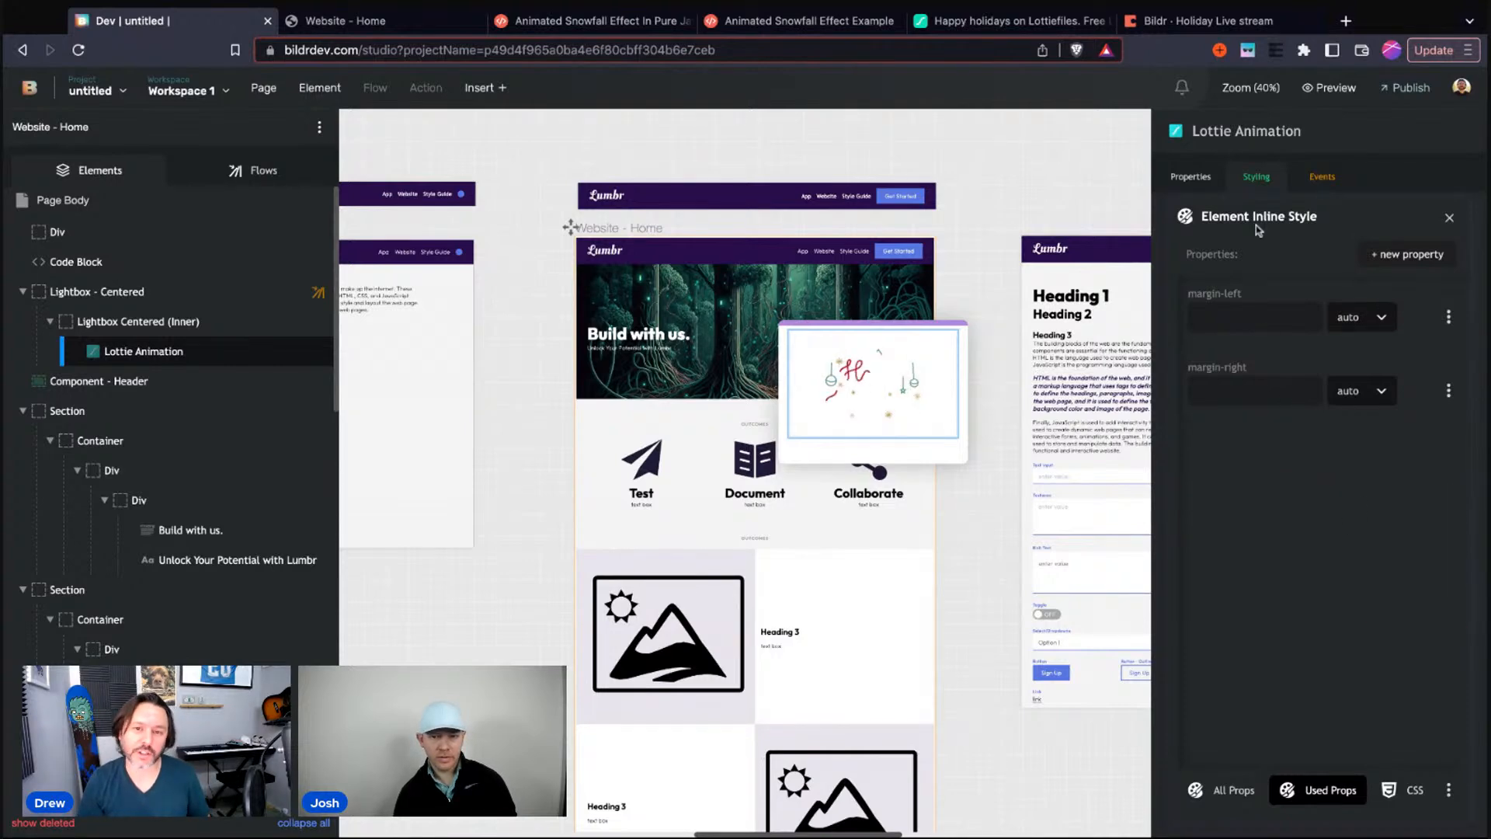
Add a display property set to grid to the inline styling of Lightbox Centered (Inner)
{"action": "left_click", "coordinate": [138, 321]}
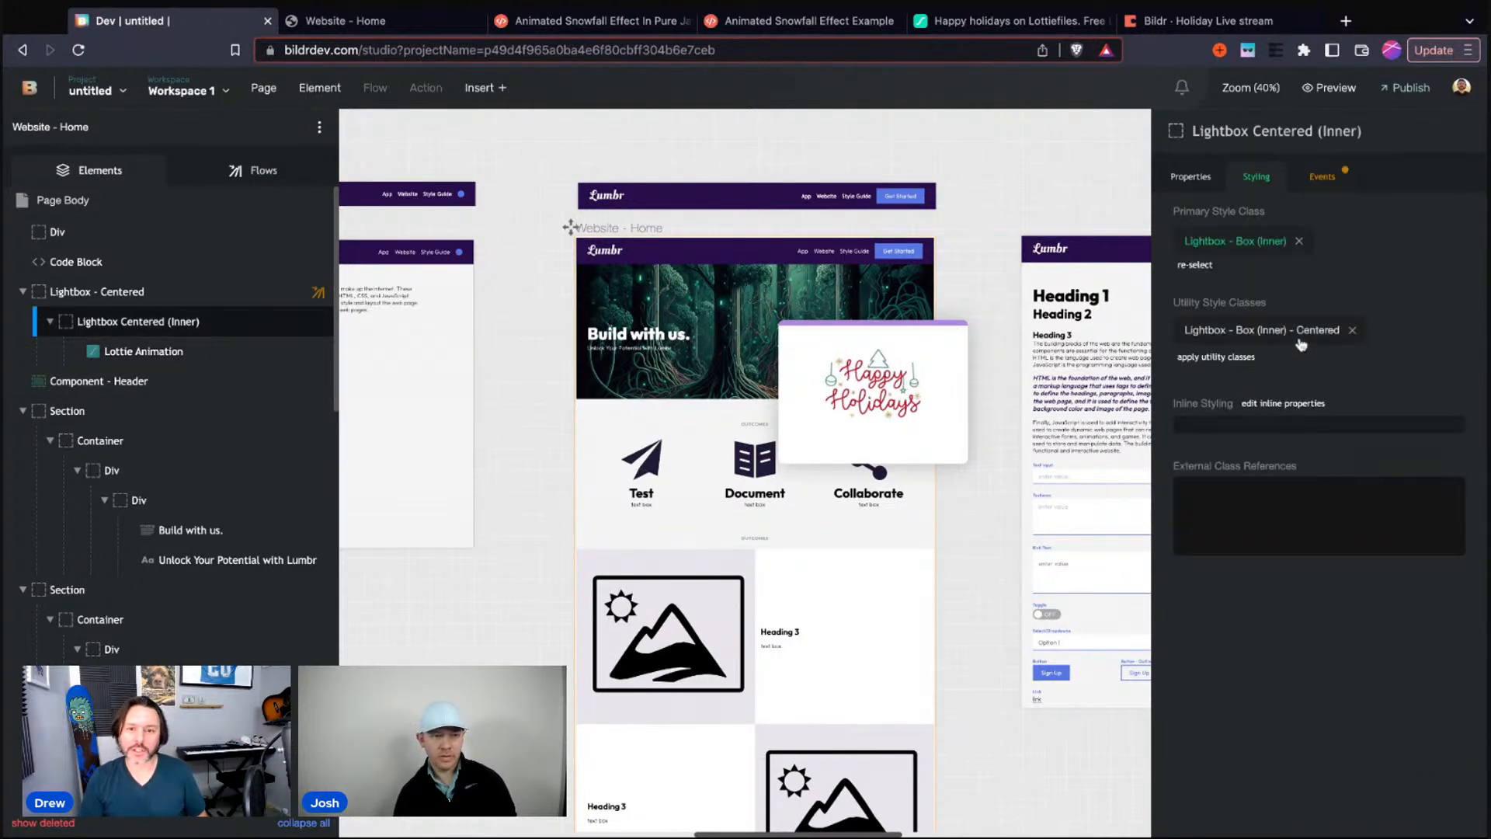
{"action": "left_click", "coordinate": [1289, 405]}
{"action": "left_click", "coordinate": [1408, 255]}
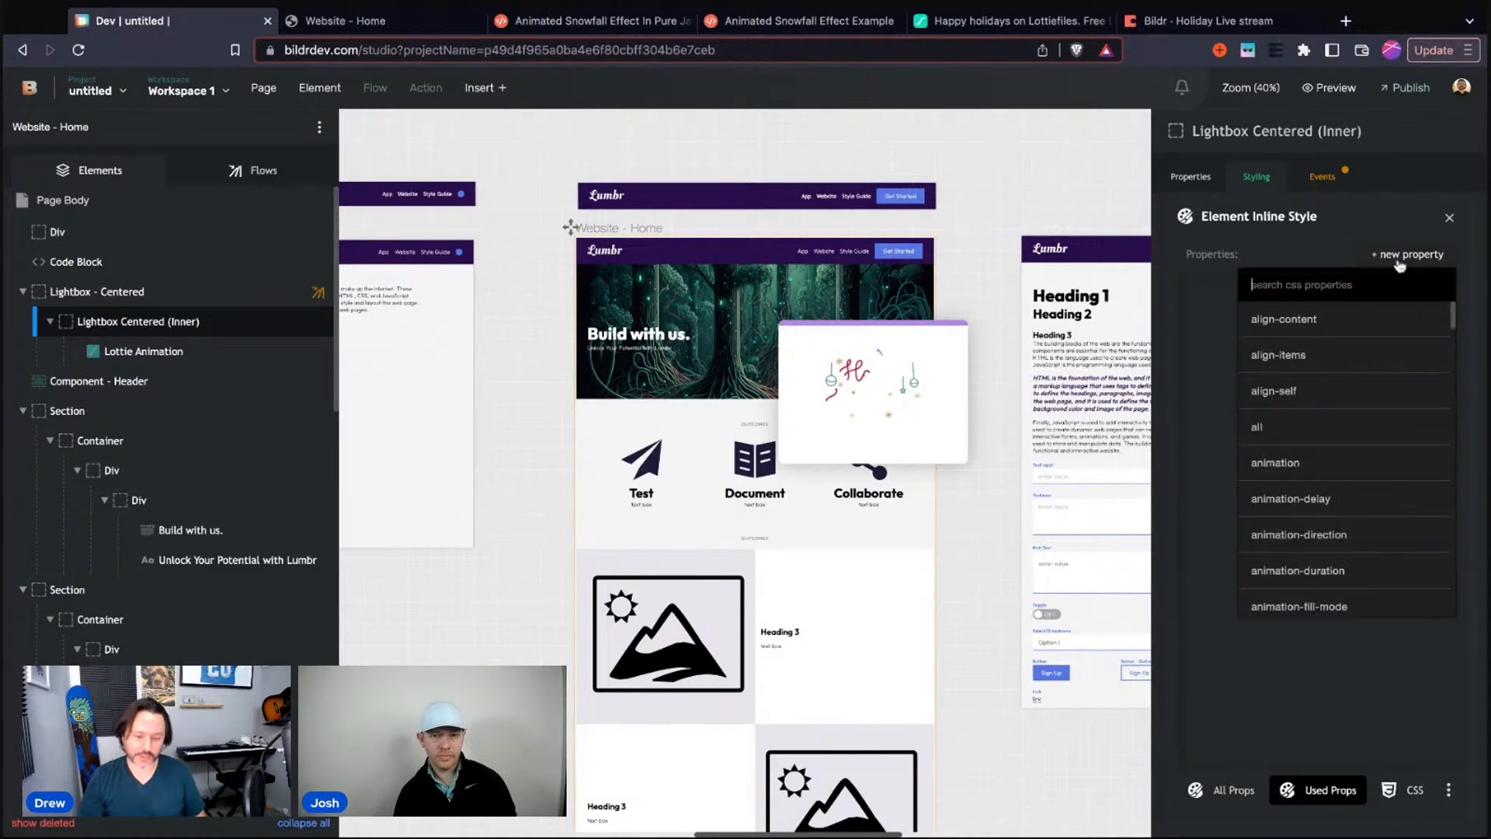
{"action": "type", "text": "disp"}
{"action": "left_click", "coordinate": [1269, 319]}
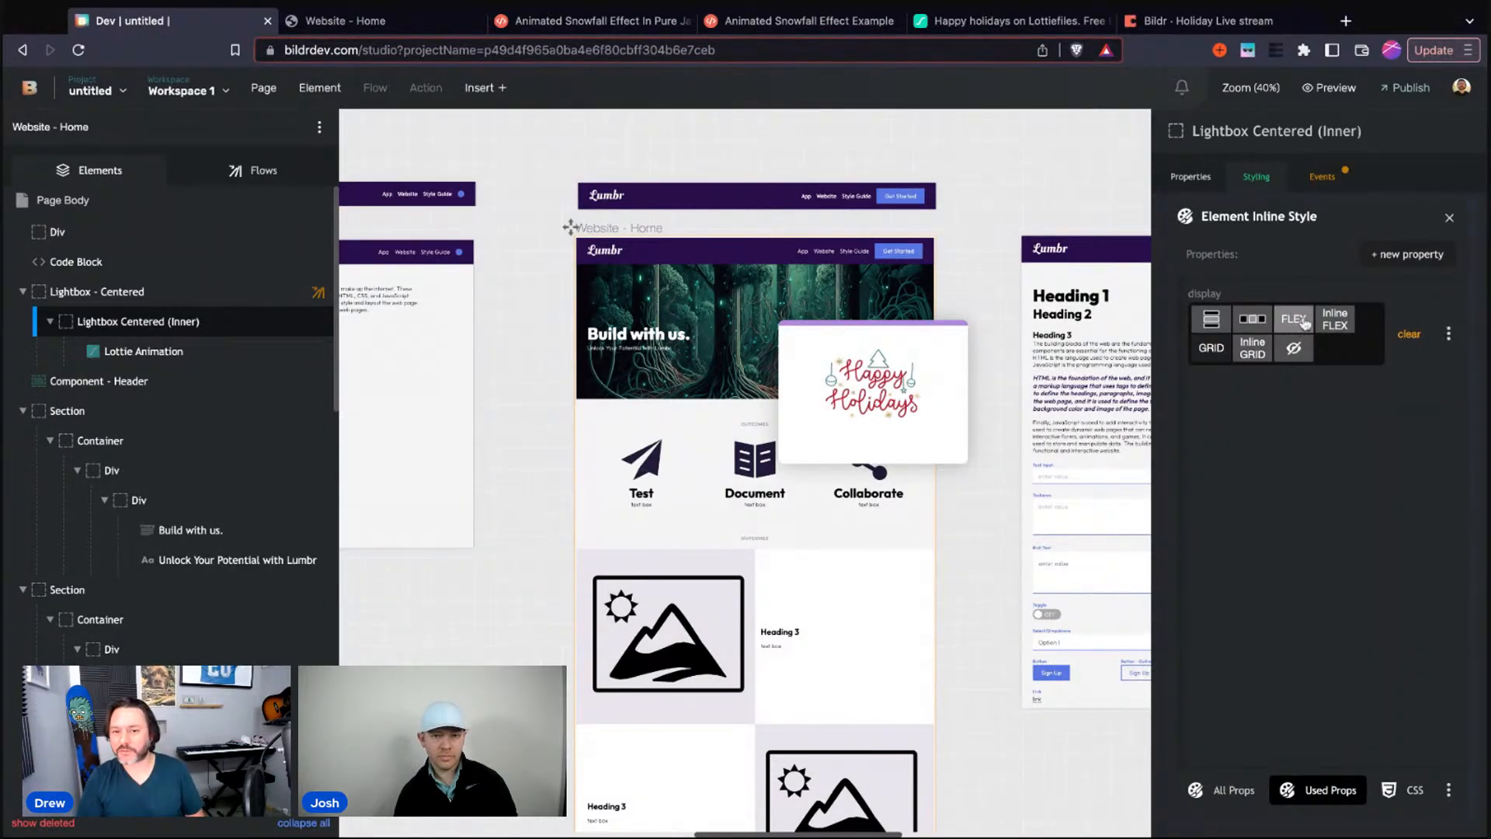
Add an inline place-items property with the value center to Lightbox Centered (Inner)
{"action": "left_click", "coordinate": [1412, 256]}
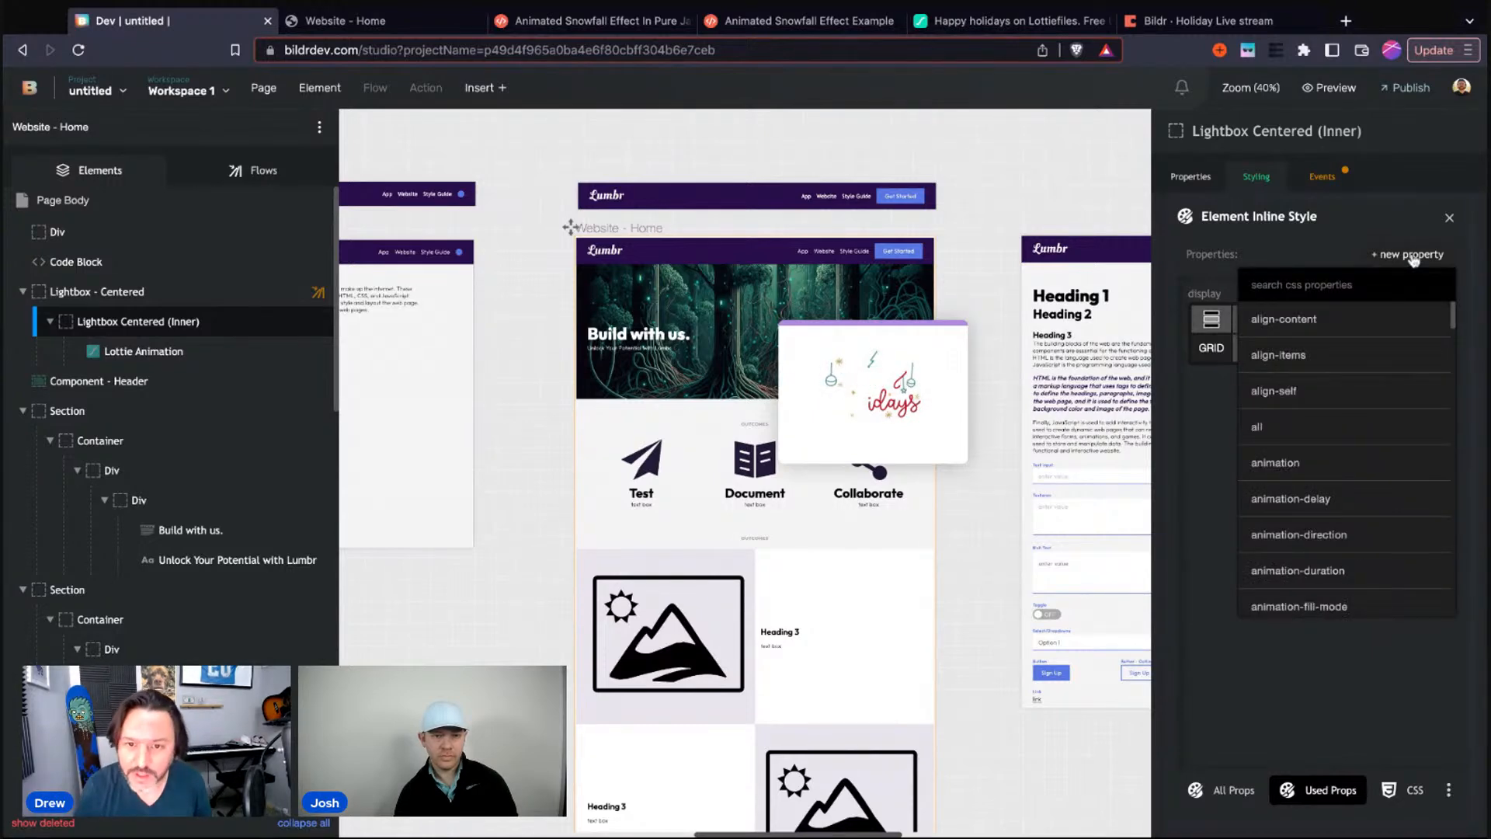
{"action": "type", "text": "place-items"}
{"action": "key", "text": "Return"}
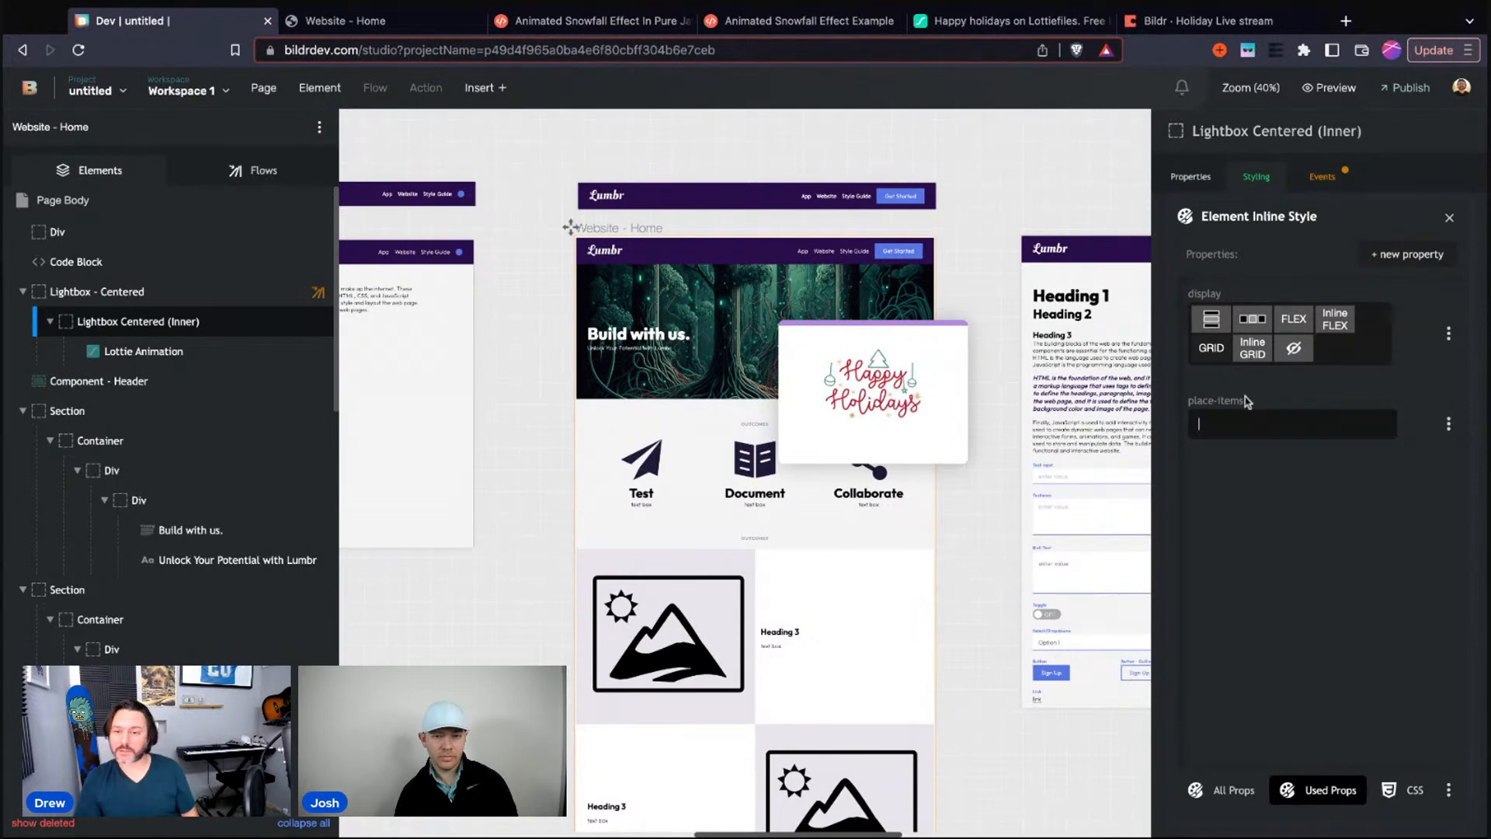
{"action": "left_click", "coordinate": [1216, 420]}
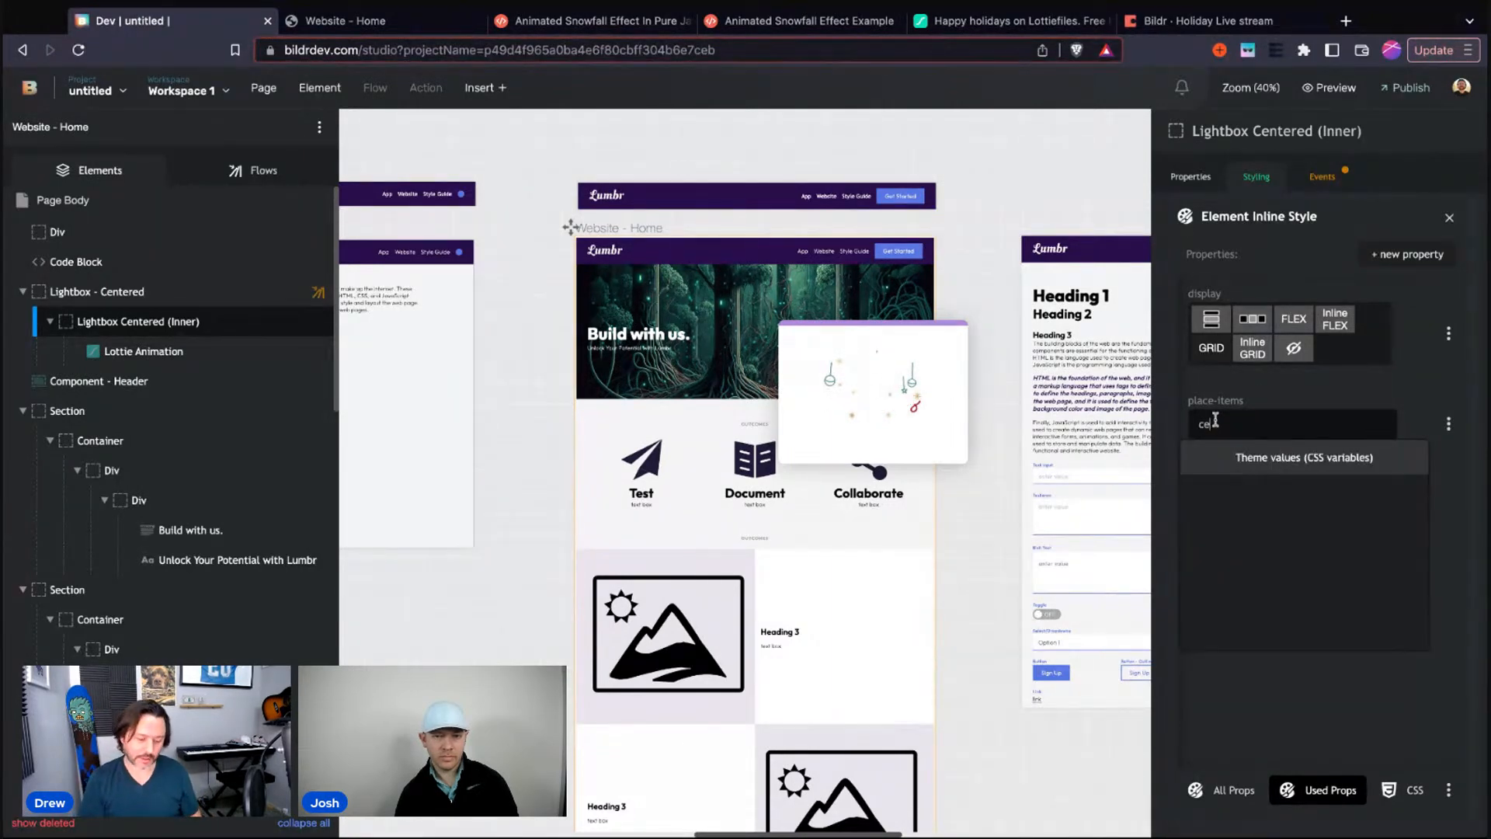
{"action": "key", "text": "Return"}
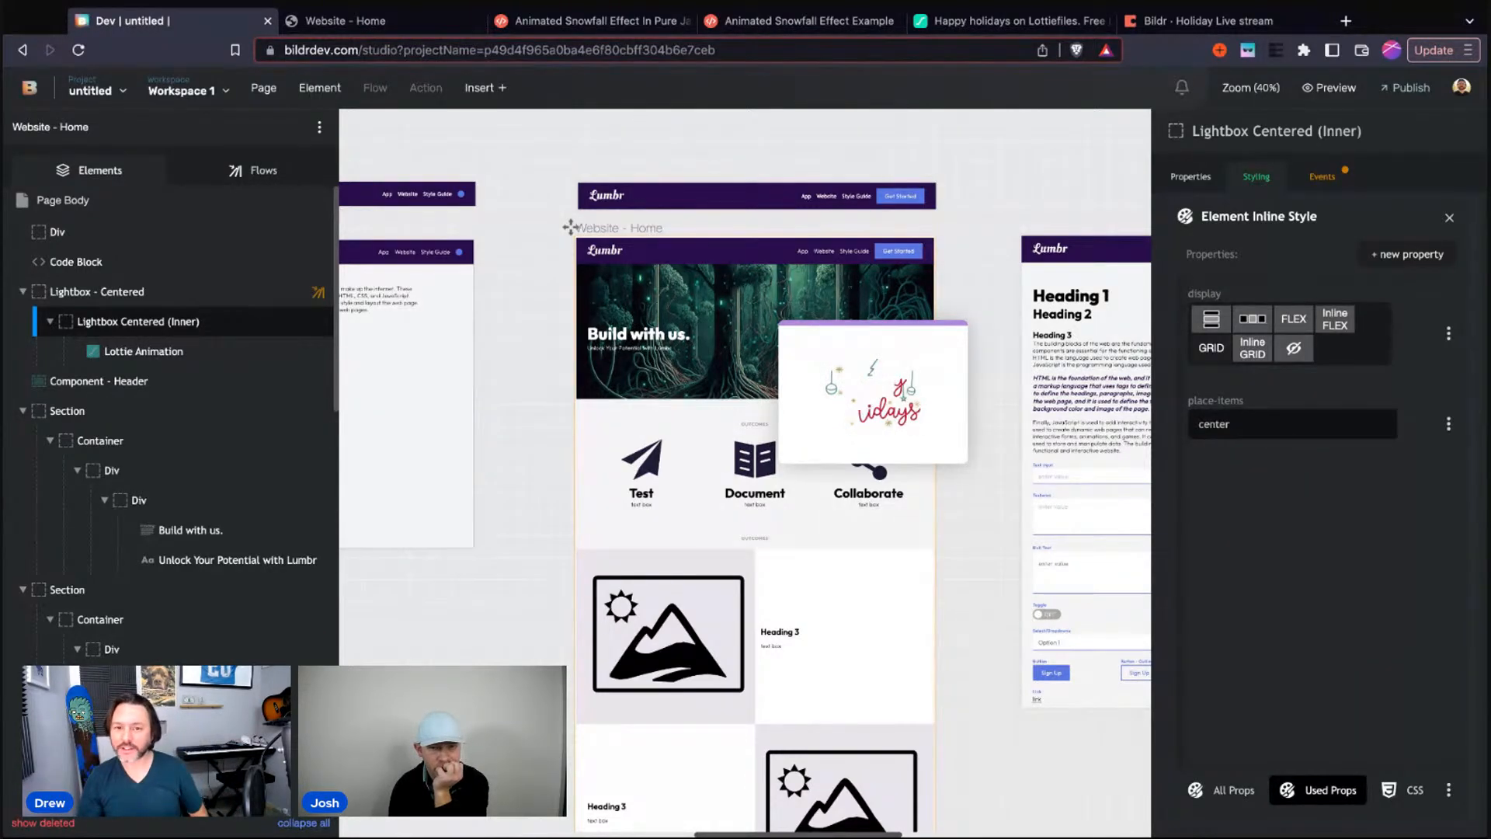
Insert a Div inside Lightbox Centered (Inner) and nest the Lottie Animation within it
{"action": "mouse_move", "coordinate": [139, 330]}
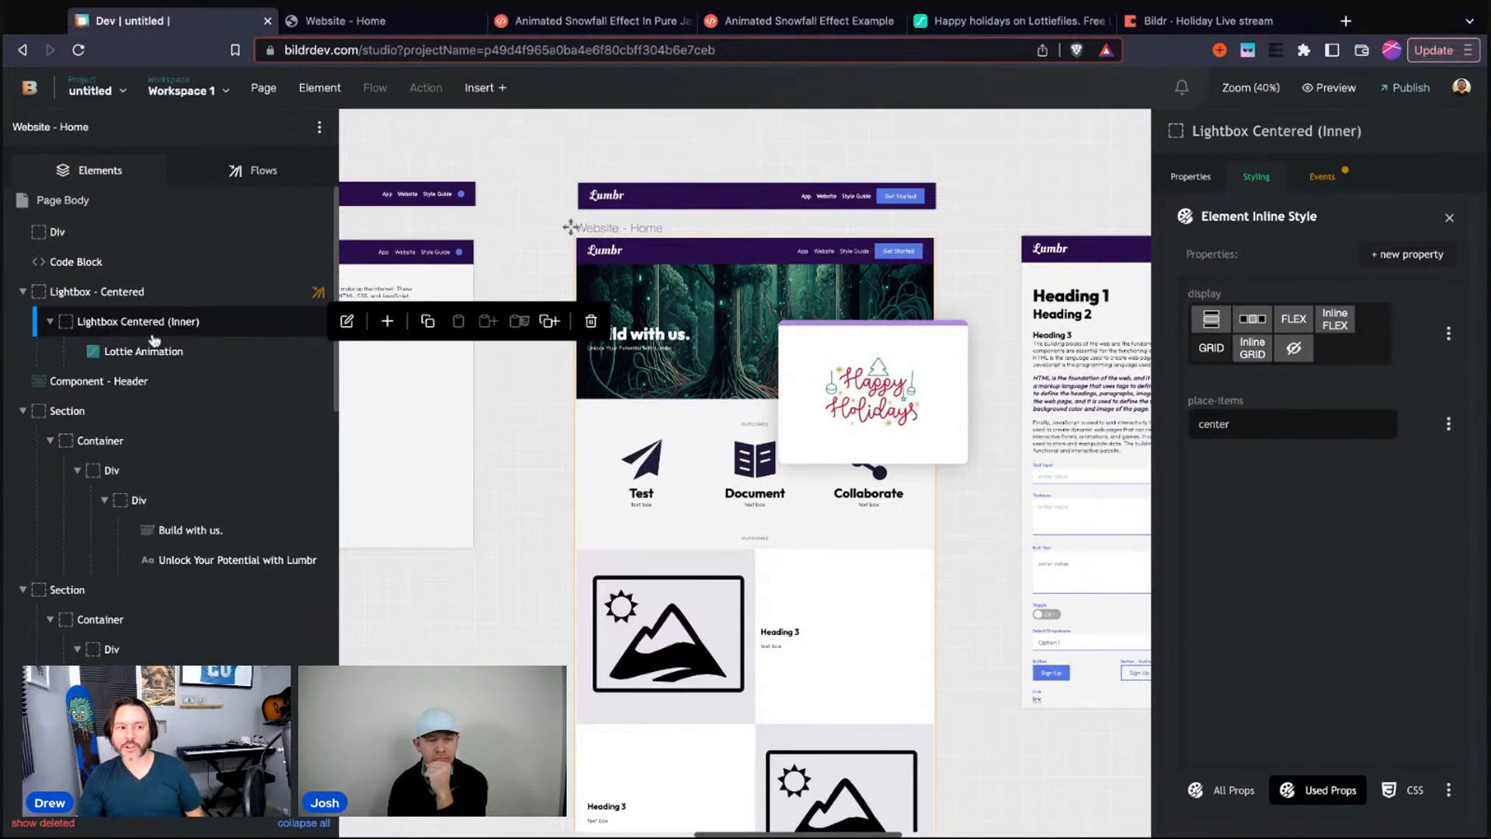
{"action": "mouse_move", "coordinate": [119, 354]}
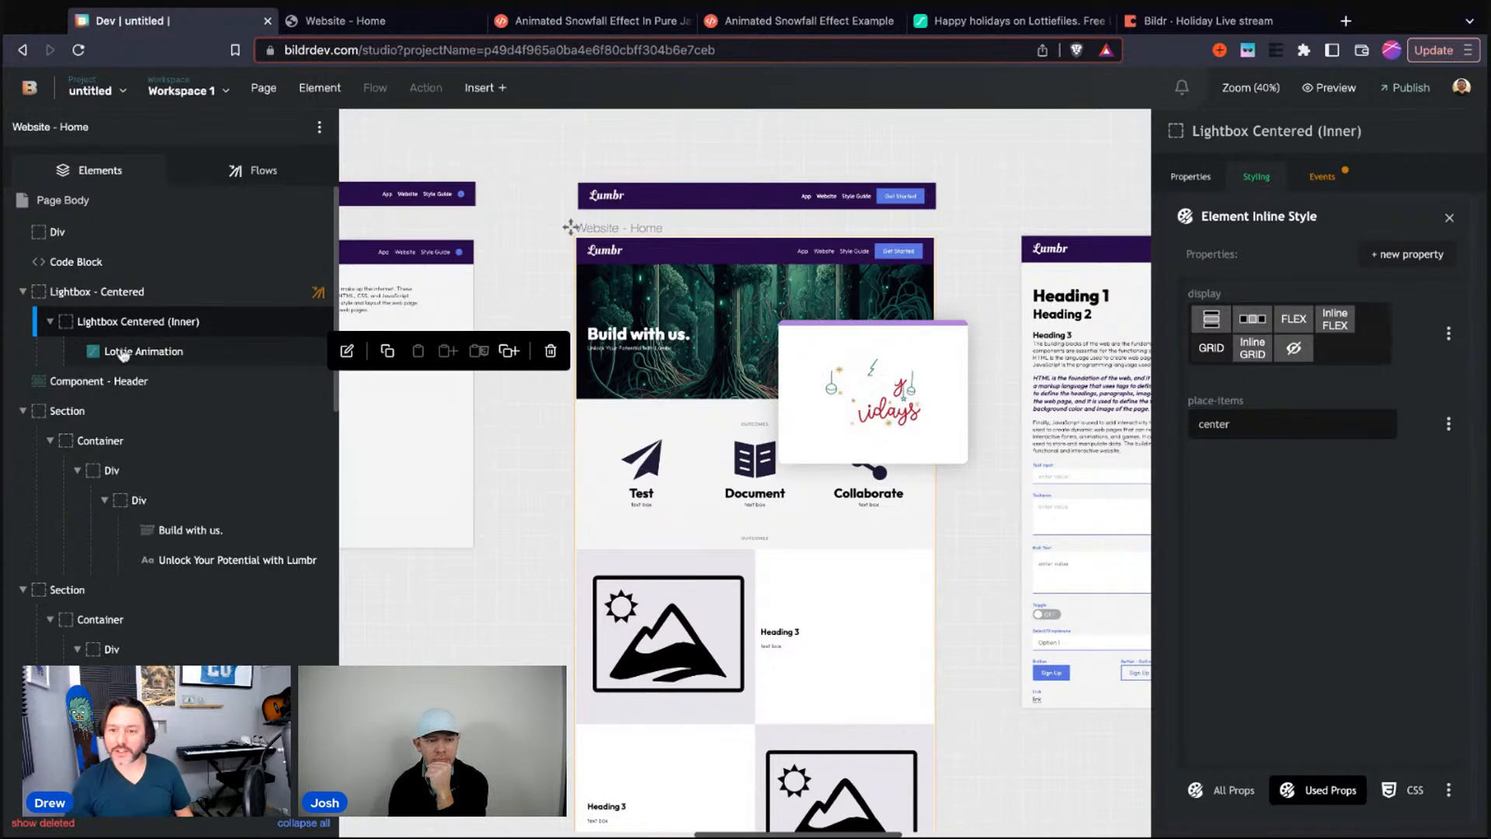
{"action": "mouse_move", "coordinate": [298, 322]}
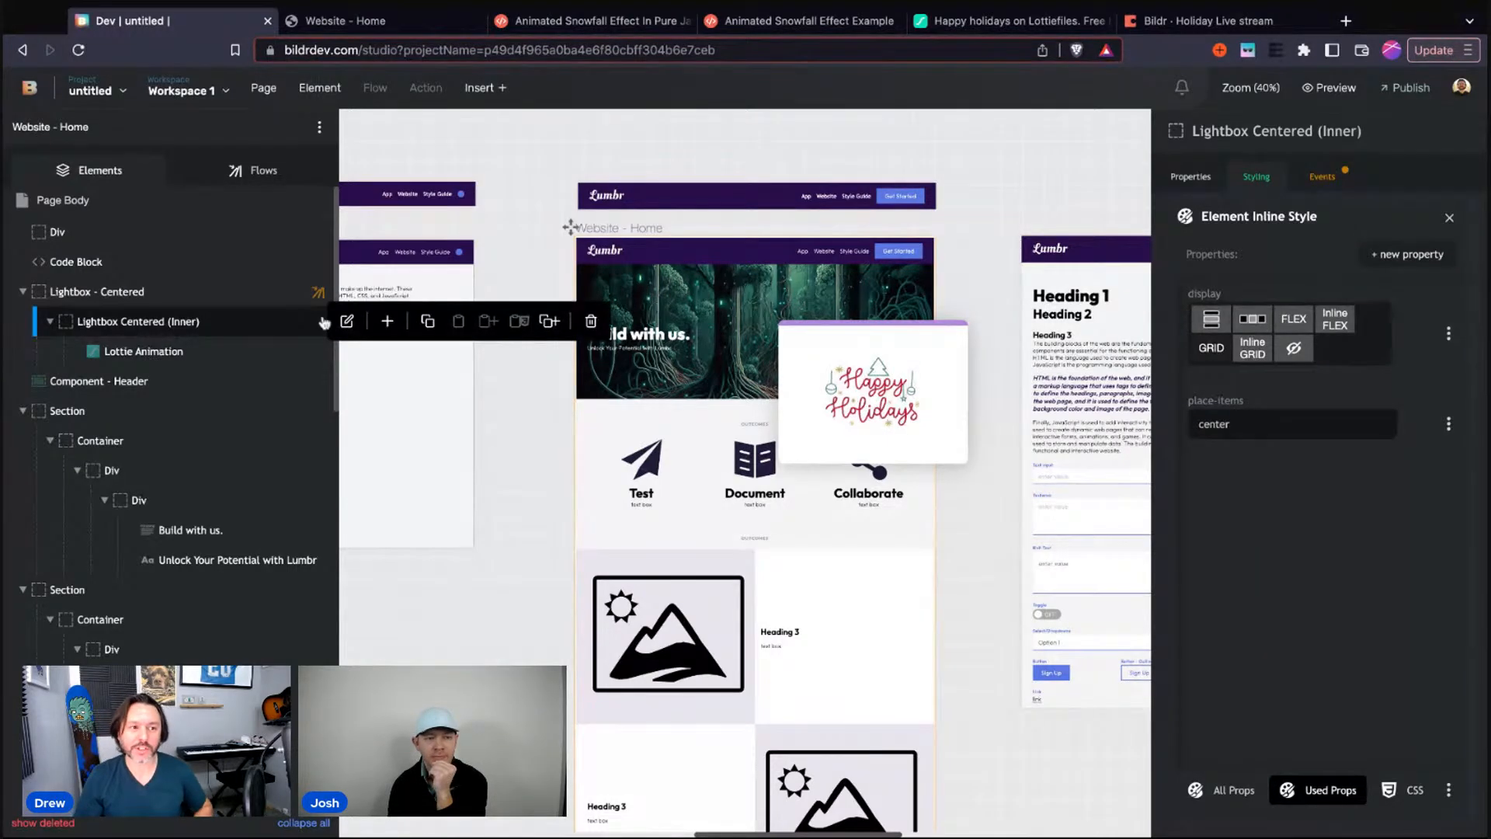
{"action": "left_click", "coordinate": [387, 321]}
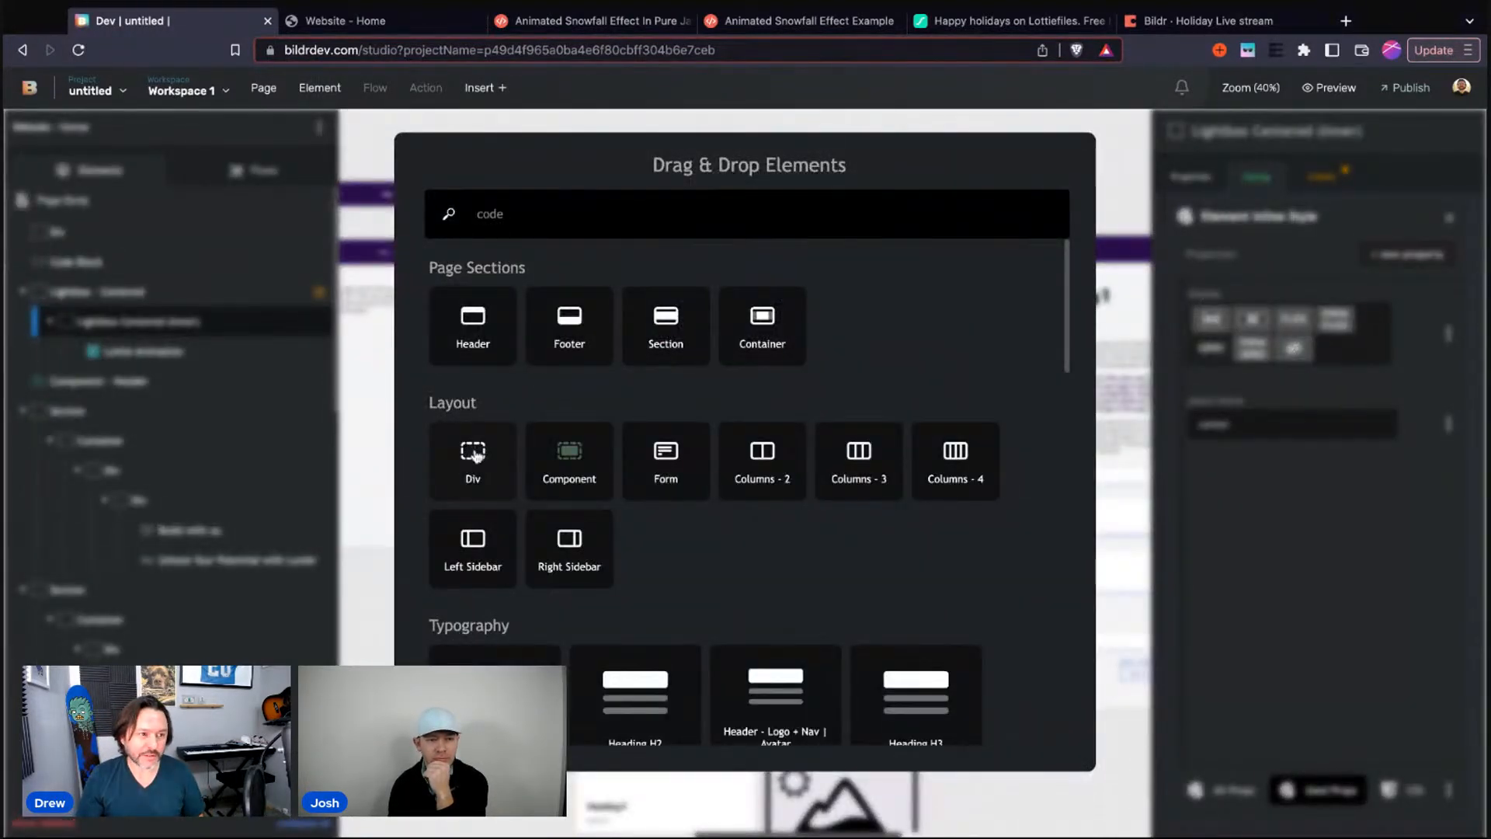
{"action": "left_click", "coordinate": [477, 455]}
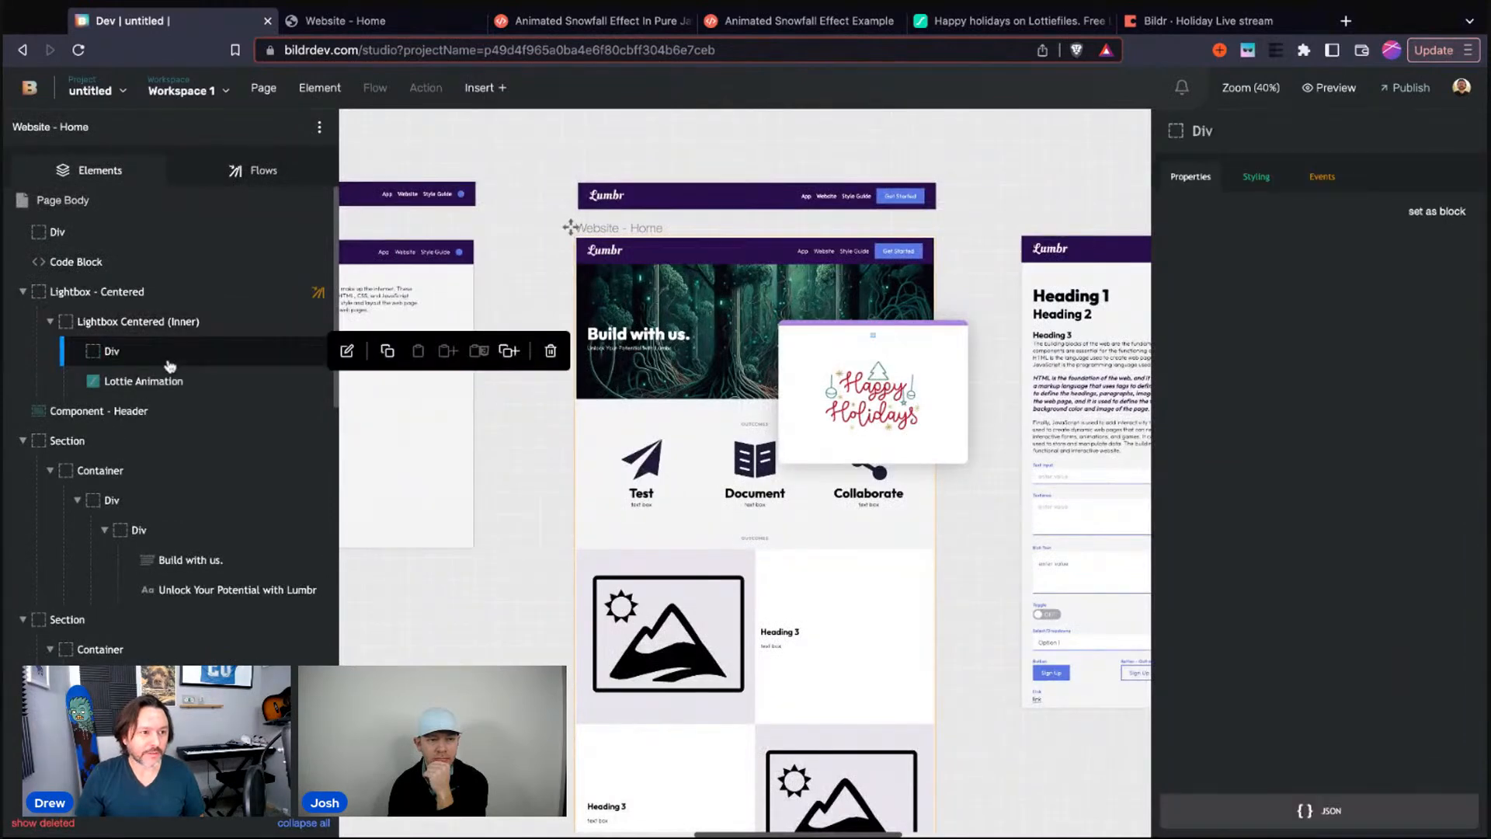
{"action": "left_click_drag", "start_coordinate": [155, 381], "coordinate": [166, 362]}
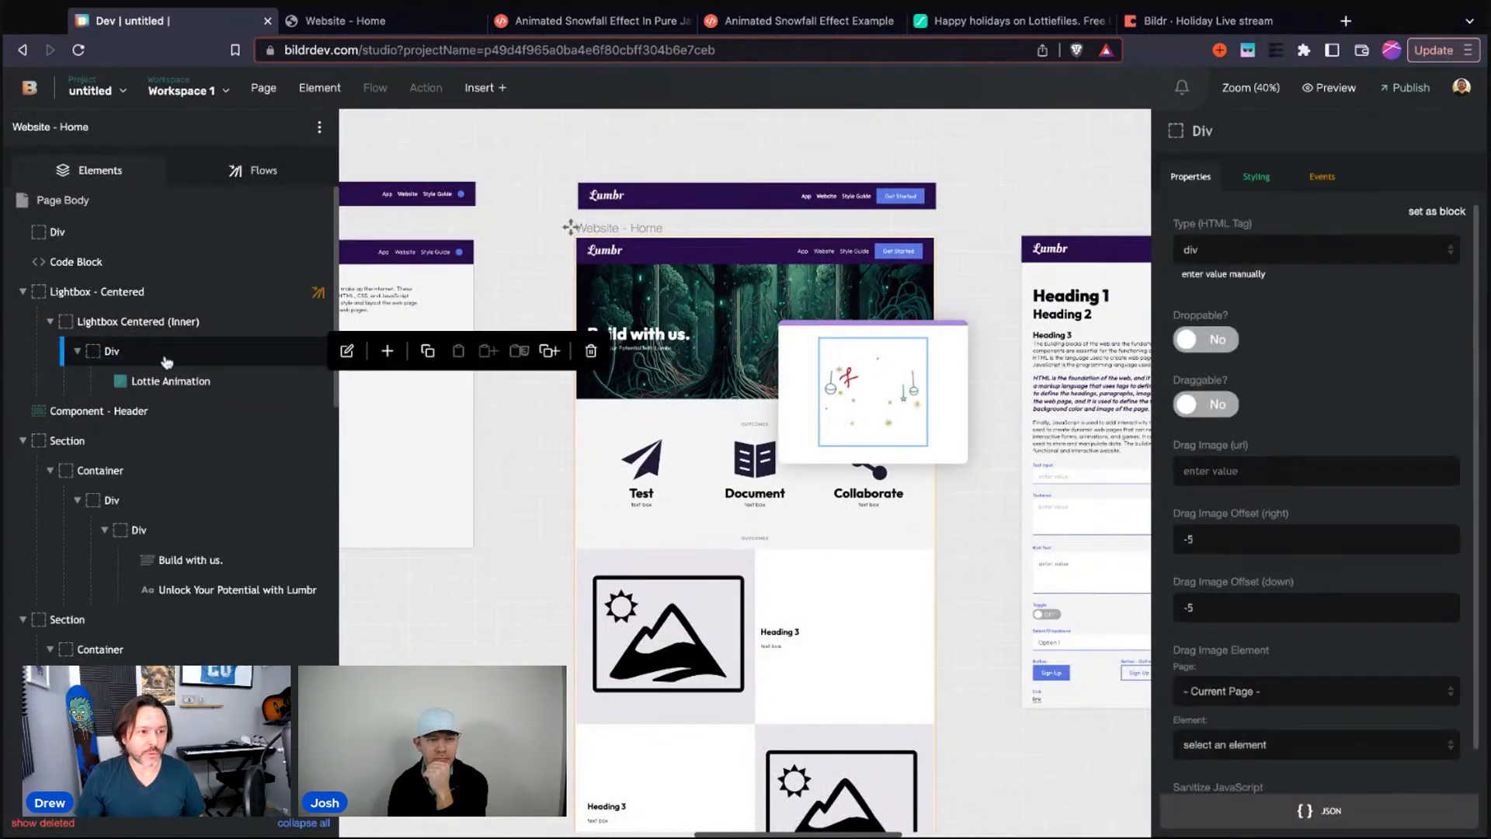
Insert a Button element below the Lottie Animation inside the lightbox's new Div
{"action": "left_click", "coordinate": [386, 352]}
{"action": "type", "text": "heading"}
{"action": "double_click", "coordinate": [523, 214]}
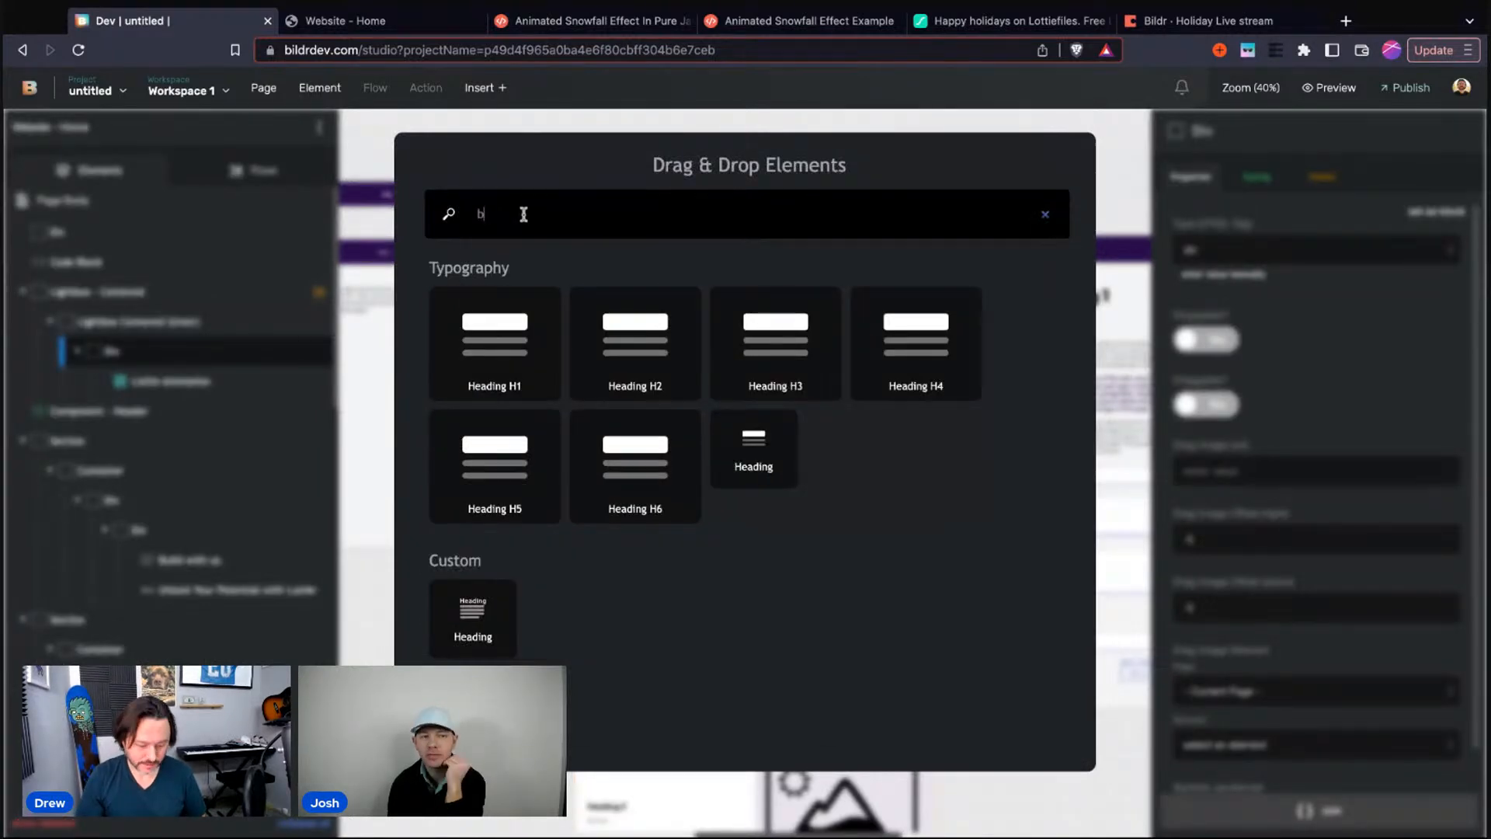
{"action": "type", "text": "button"}
{"action": "left_click", "coordinate": [463, 330]}
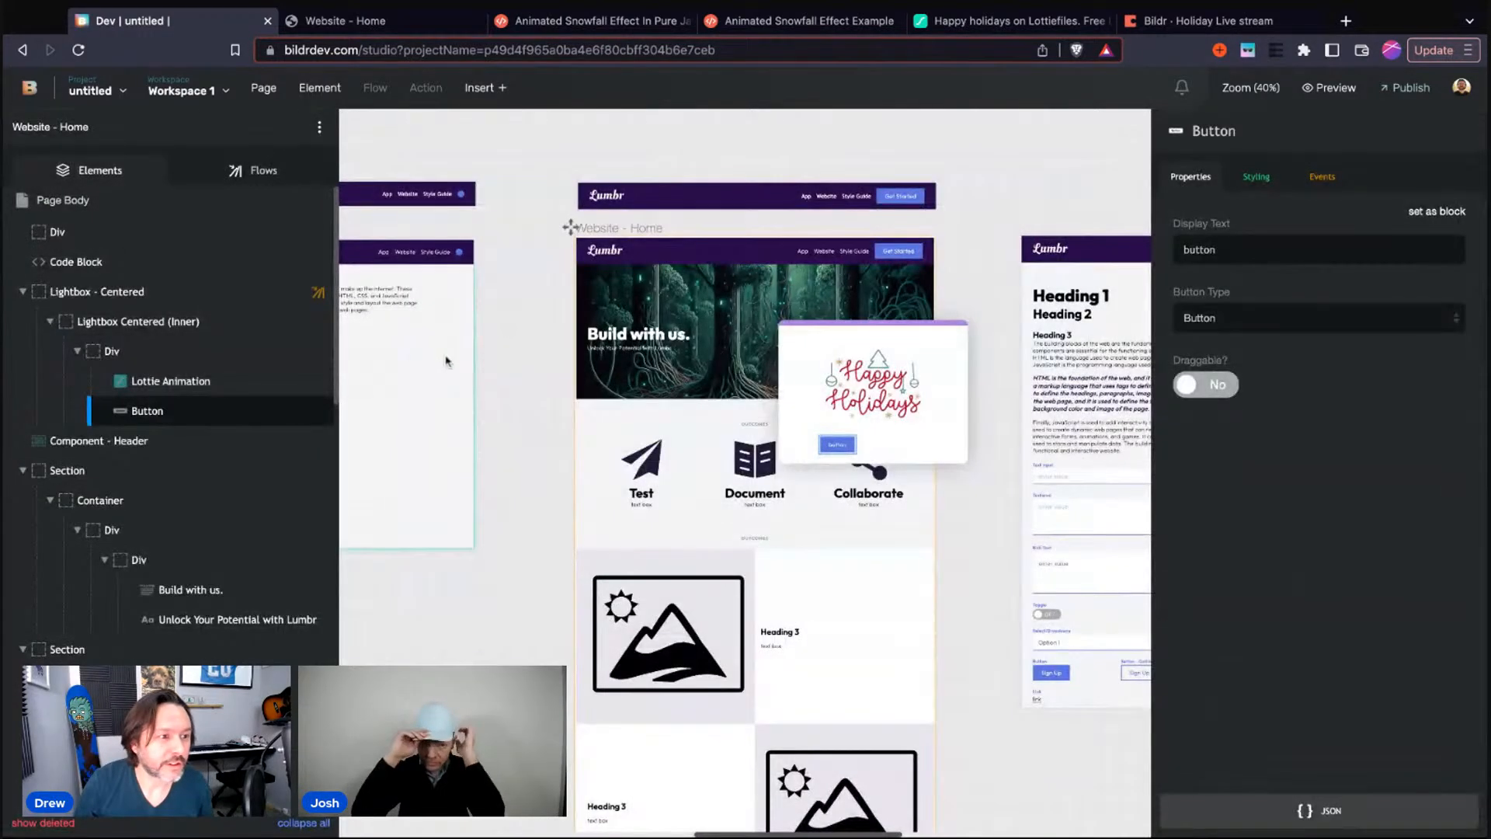
{"action": "scroll", "coordinate": [490, 409], "scroll_direction": "right", "scroll_amount": 1}
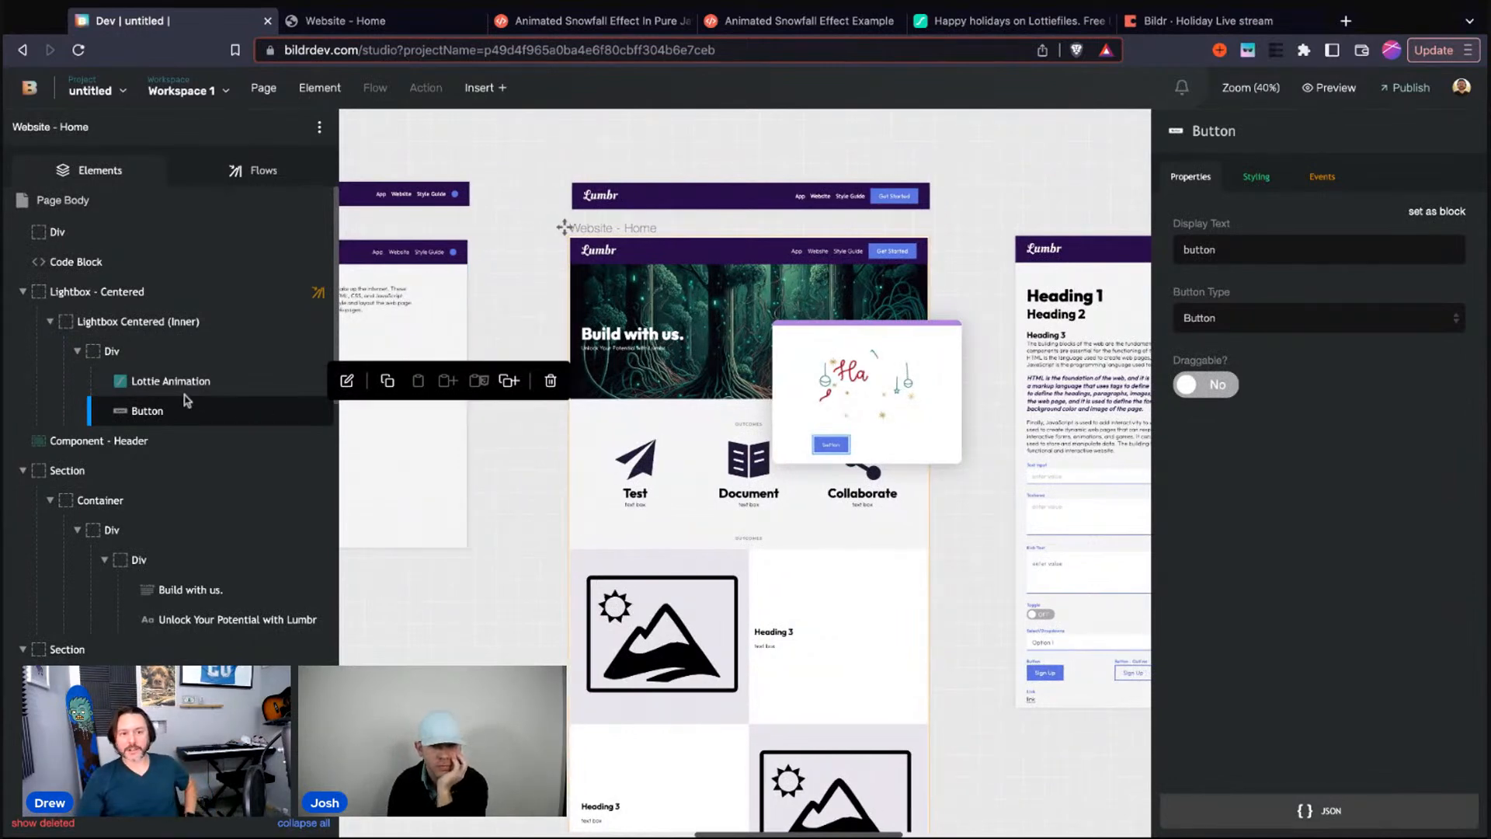
{"action": "left_click", "coordinate": [125, 351]}
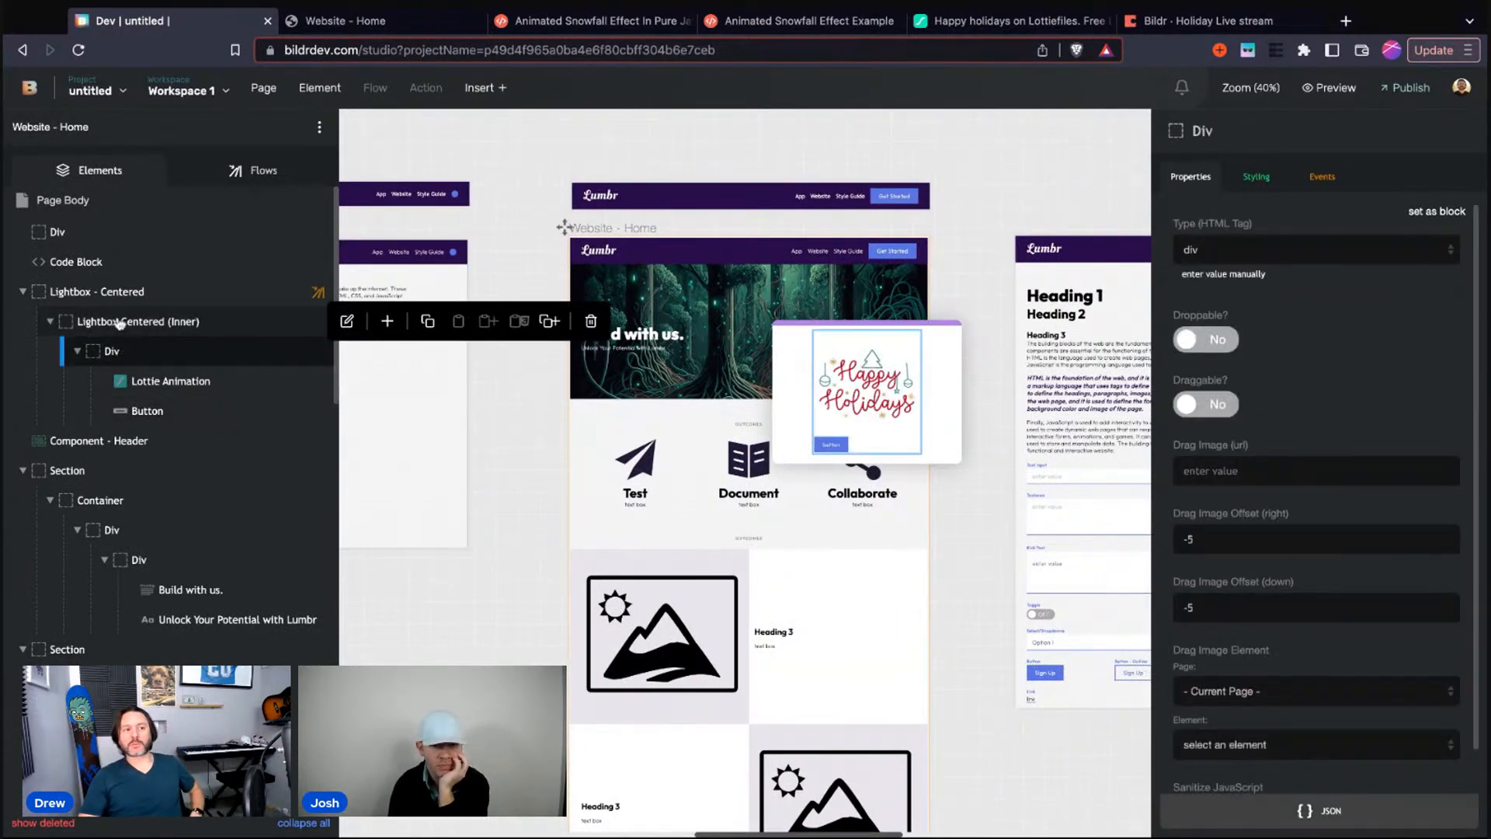
{"action": "left_click", "coordinate": [119, 323]}
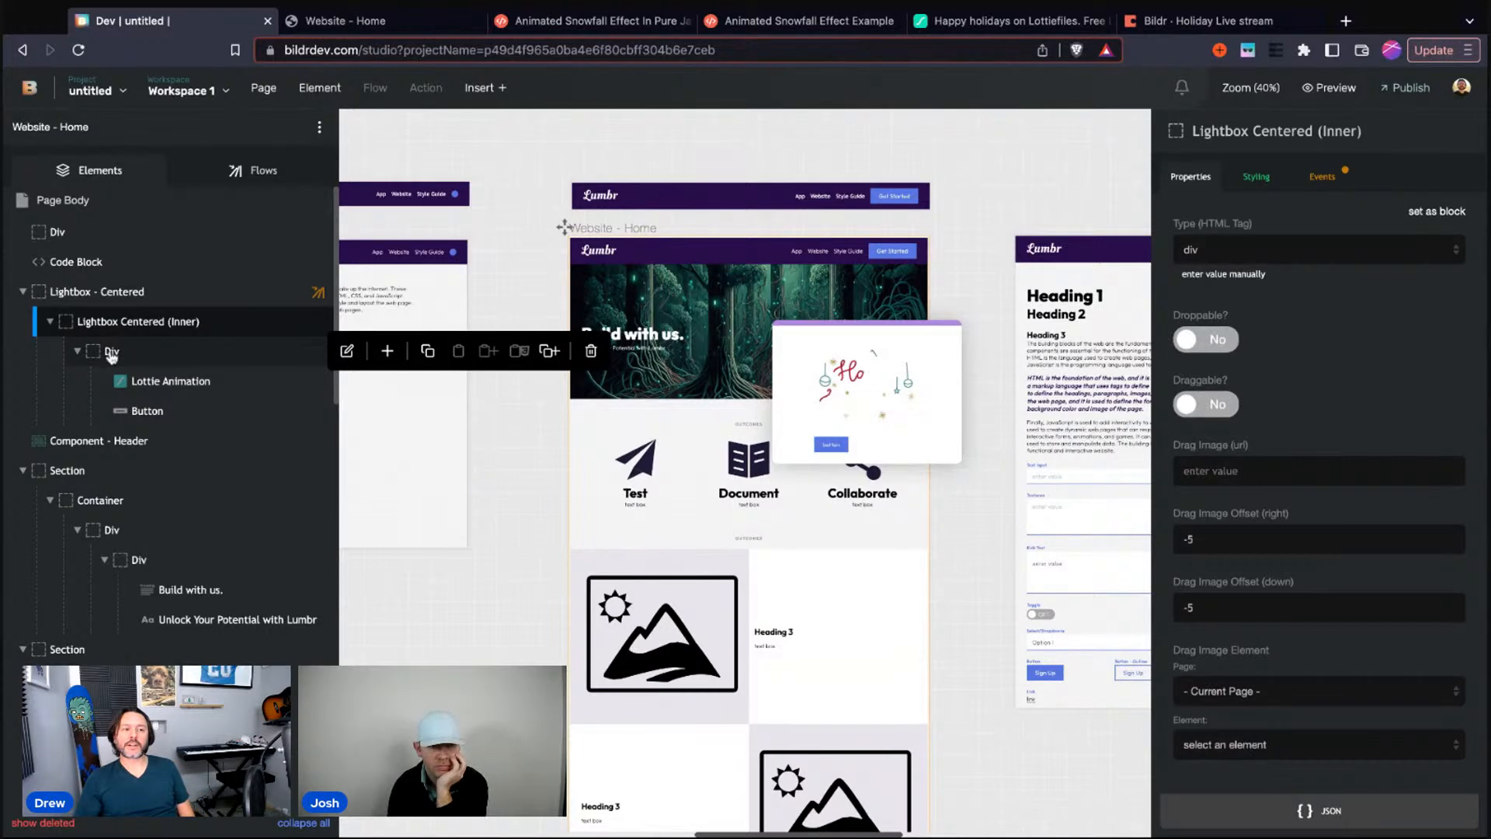
{"action": "left_click", "coordinate": [105, 354]}
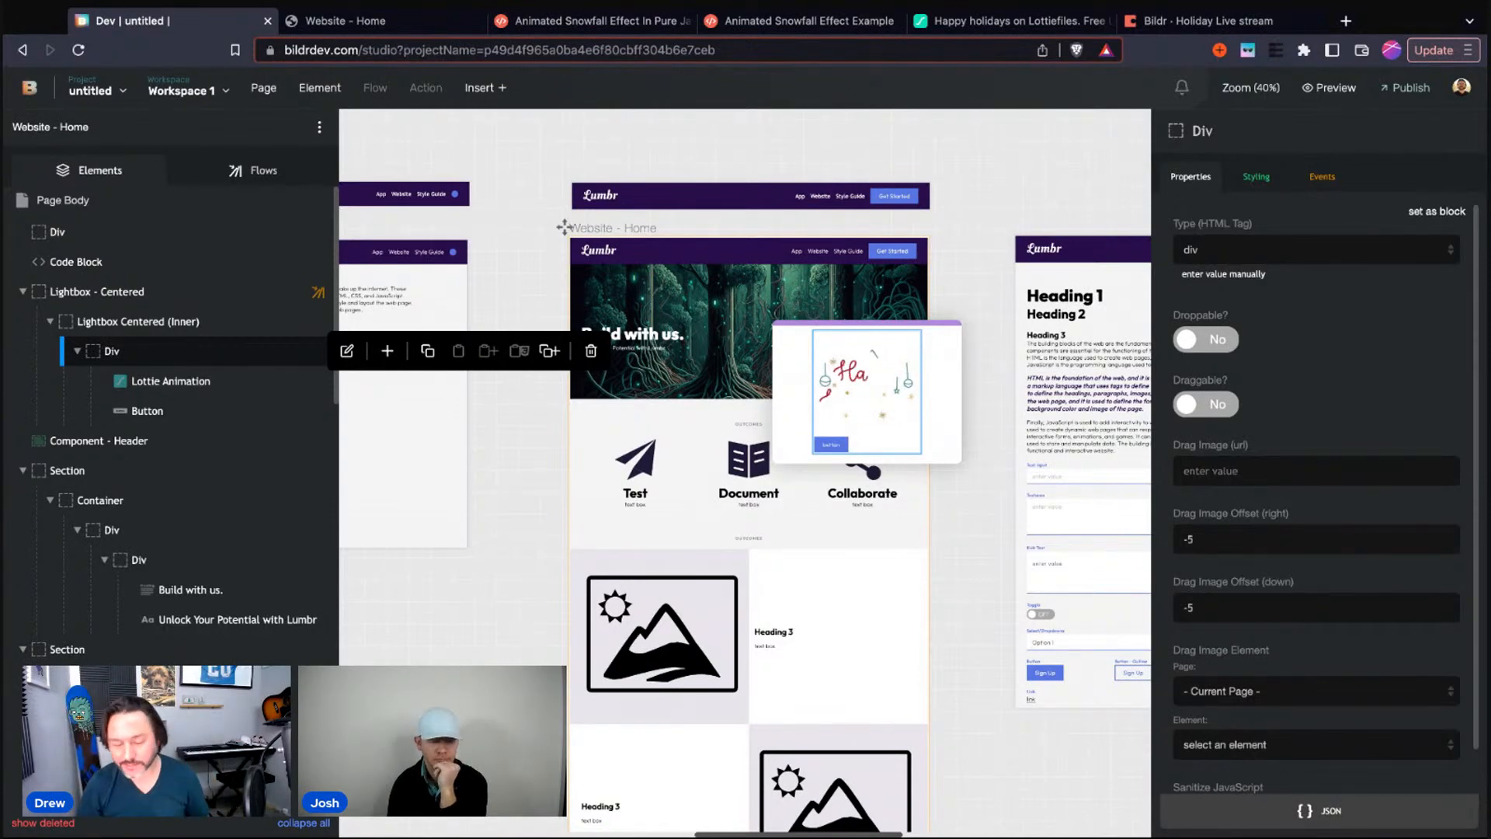
Add a display property to the Lottie Animation's inline styling
{"action": "left_click", "coordinate": [176, 382]}
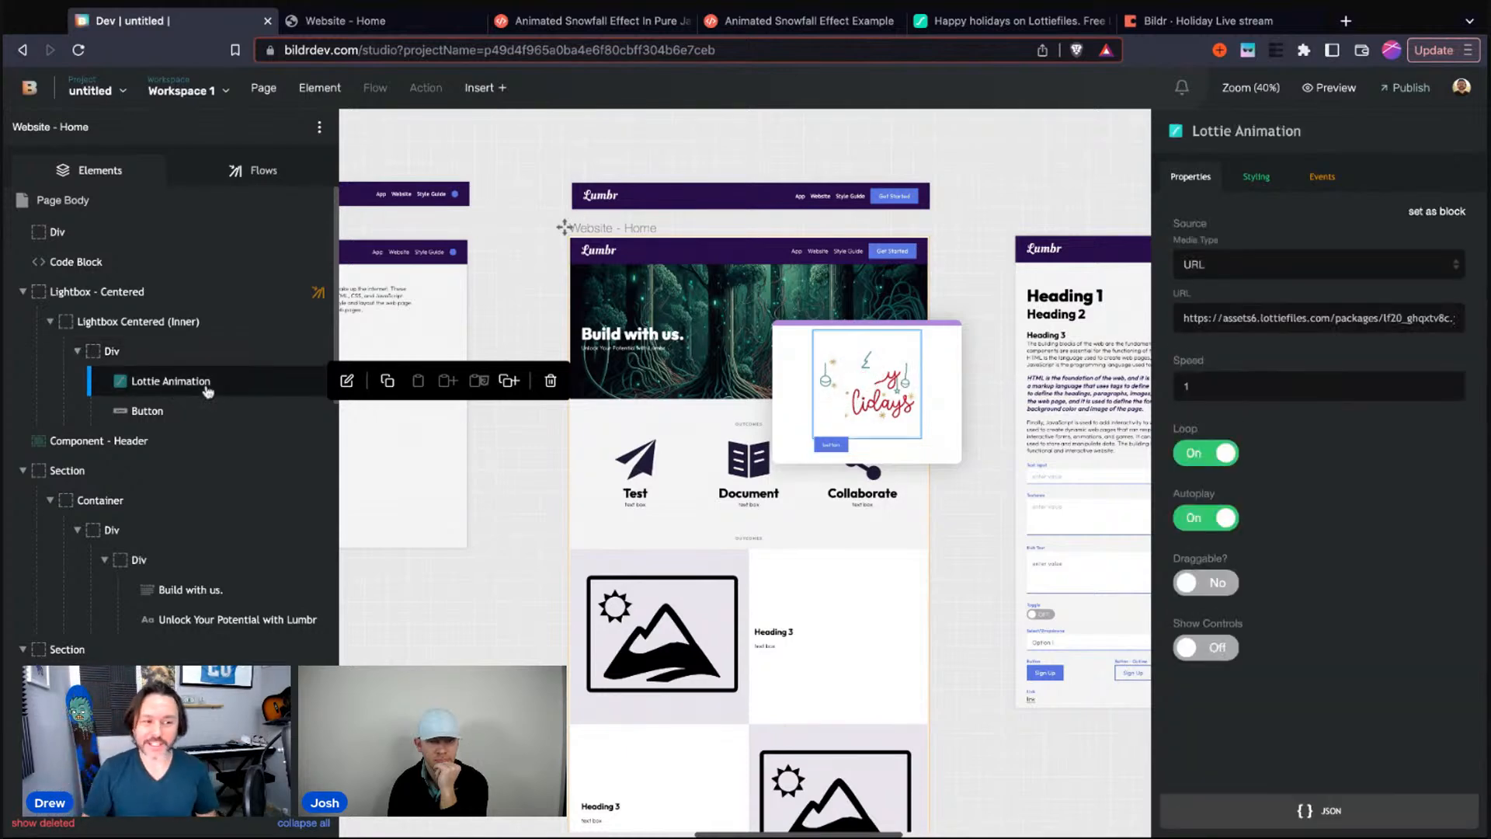
{"action": "left_click", "coordinate": [1255, 177]}
{"action": "left_click", "coordinate": [1290, 429]}
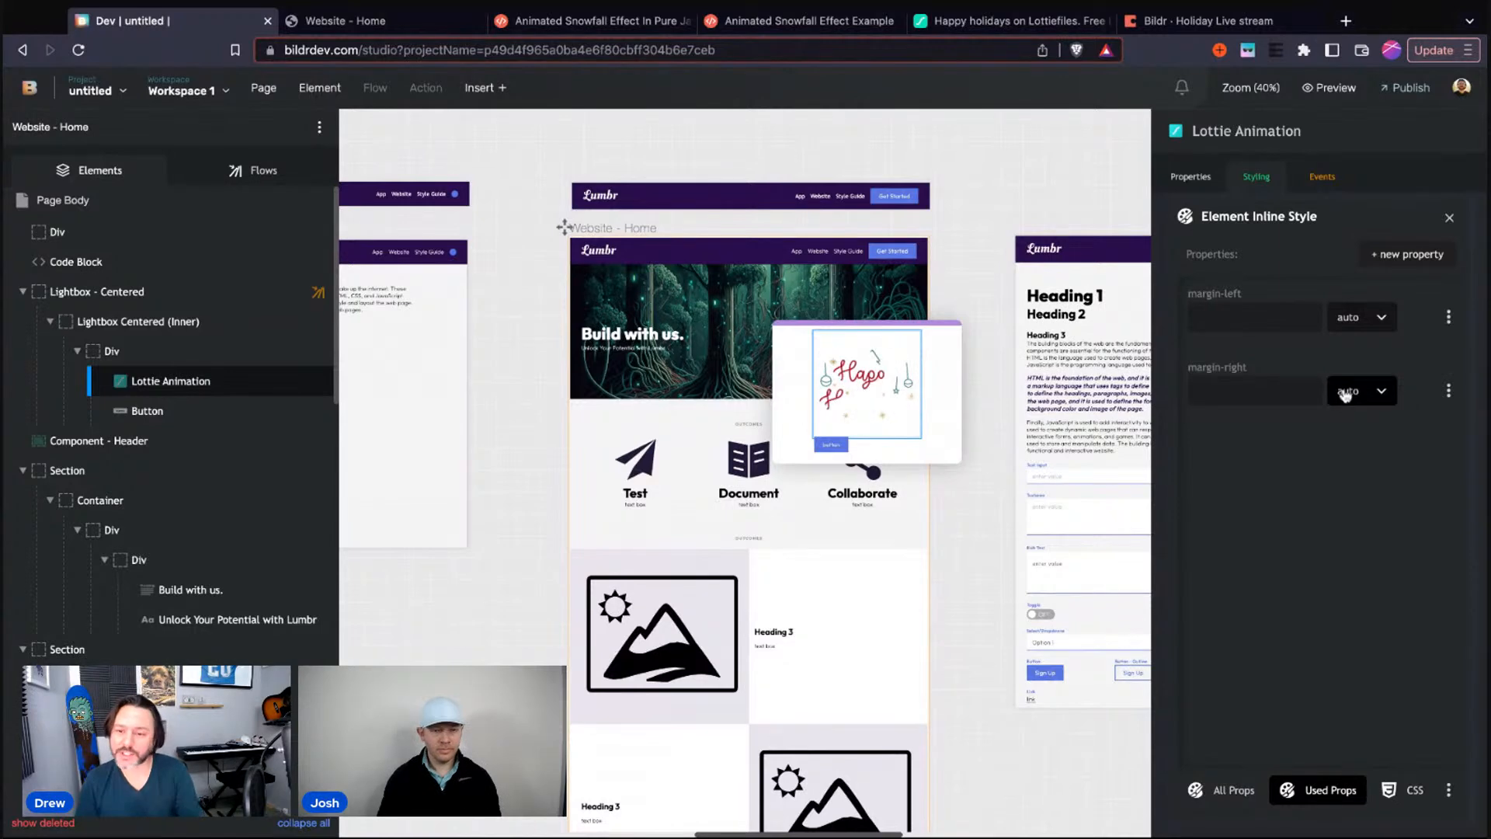
{"action": "left_click", "coordinate": [1408, 254]}
{"action": "left_click", "coordinate": [1410, 247]}
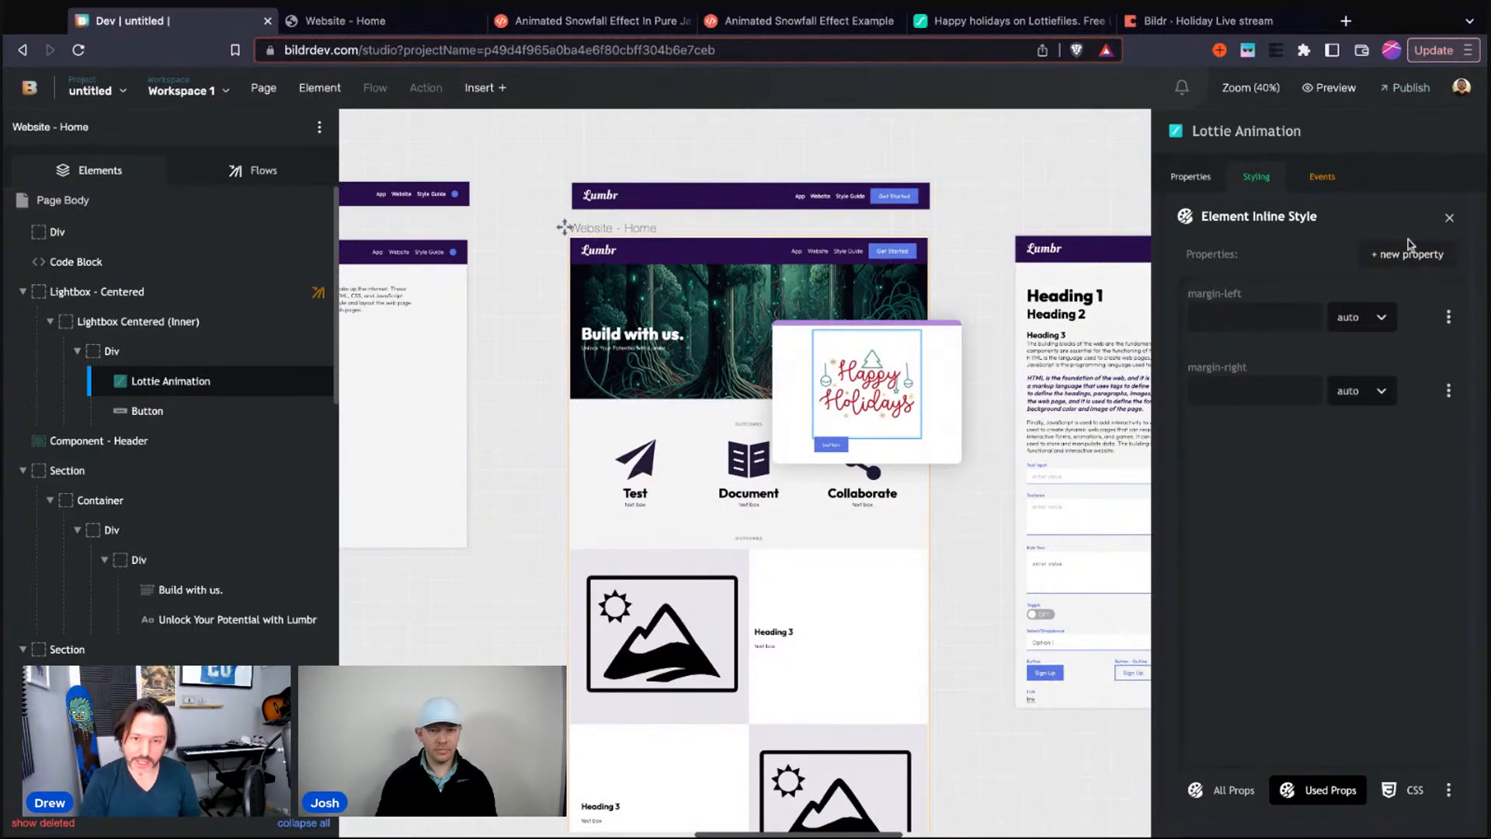
{"action": "left_click", "coordinate": [1408, 255]}
{"action": "type", "text": "disp"}
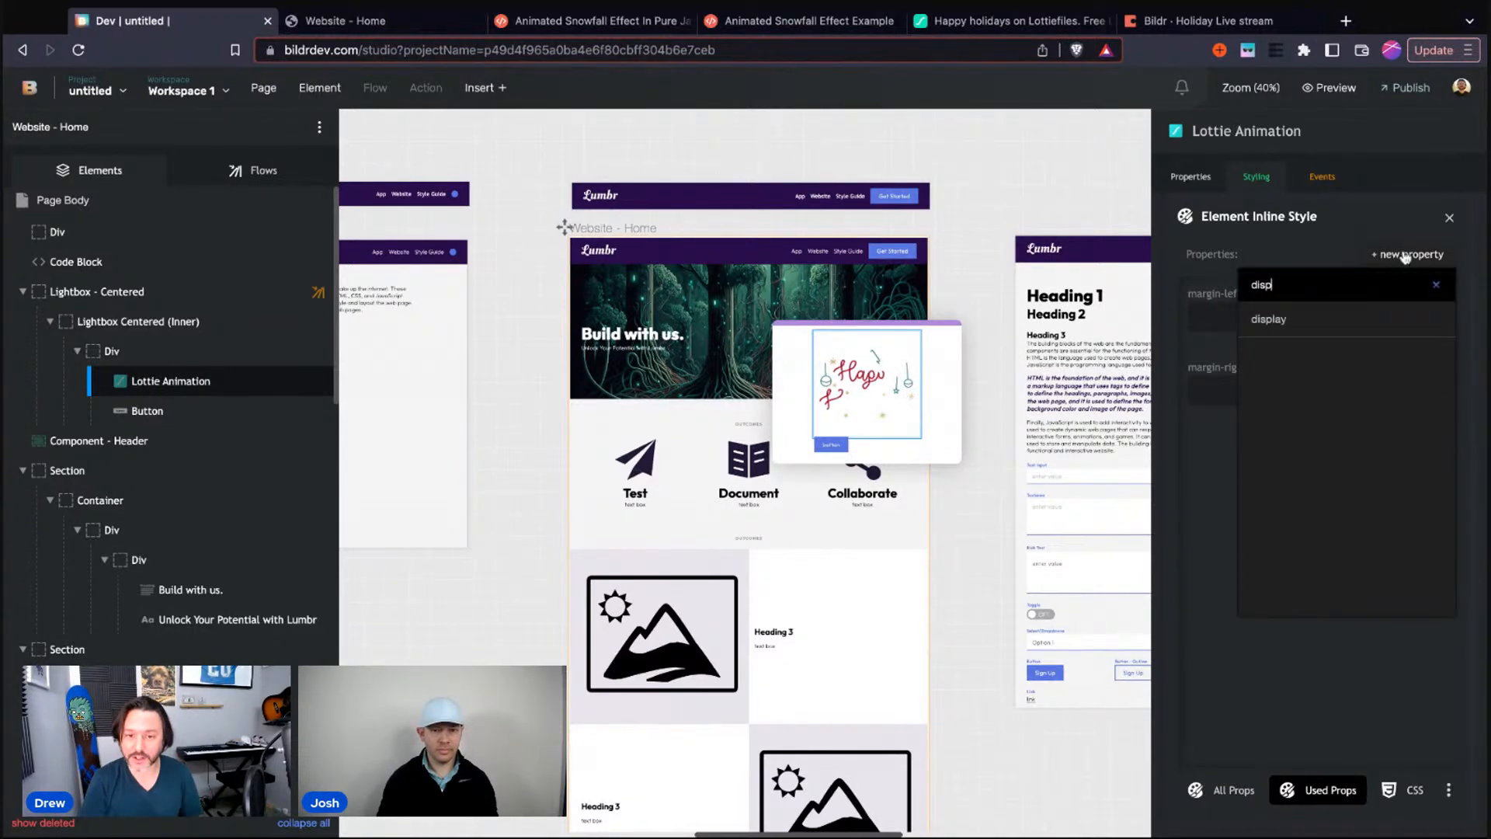
{"action": "left_click", "coordinate": [1339, 335]}
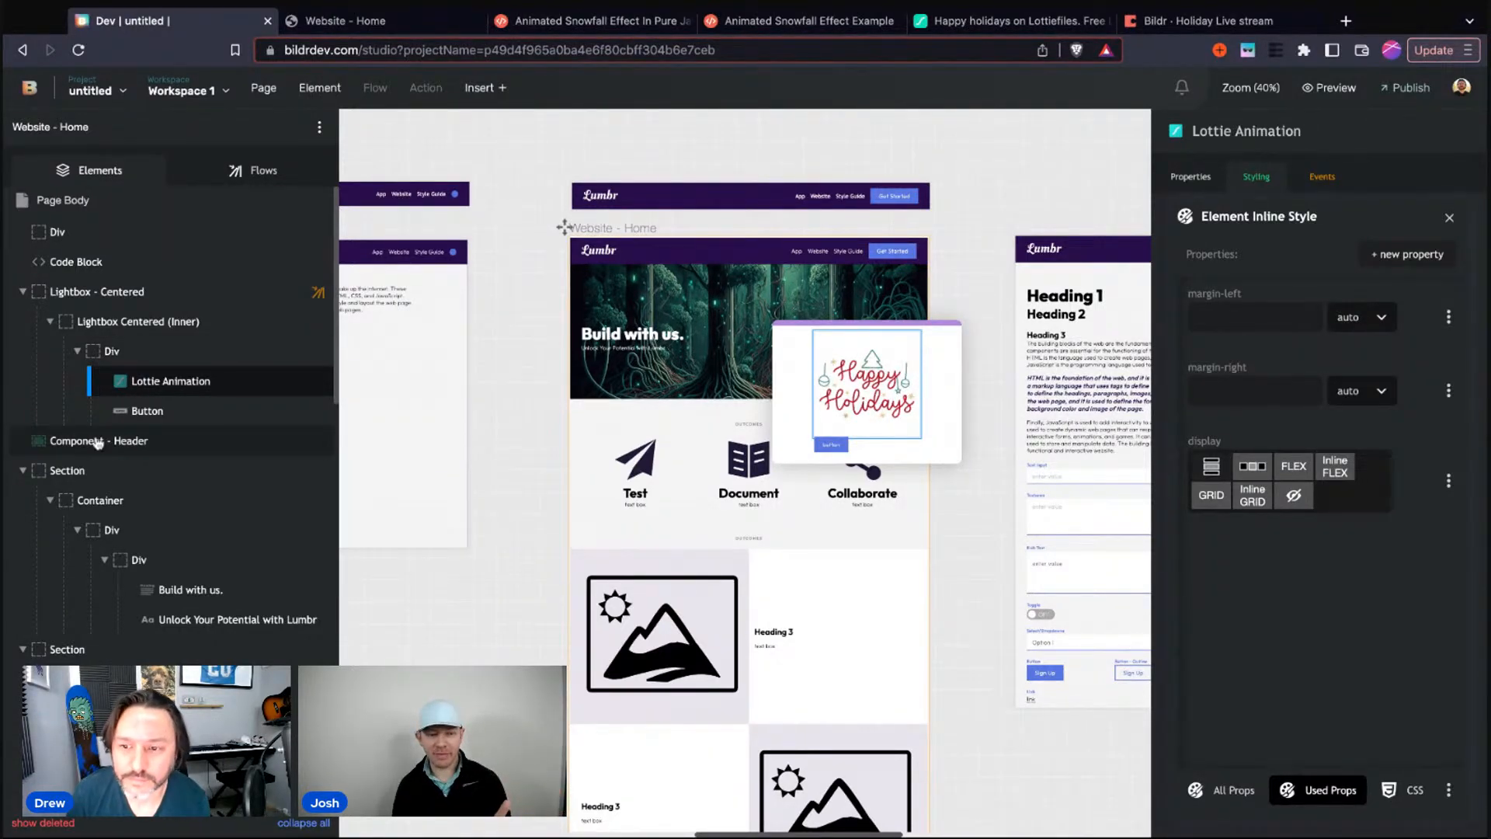
Examine the properties of the Lightbox - Box (Inner) - Centered utility class, including its transition and maximum dimensions
{"action": "mouse_move", "coordinate": [340, 504]}
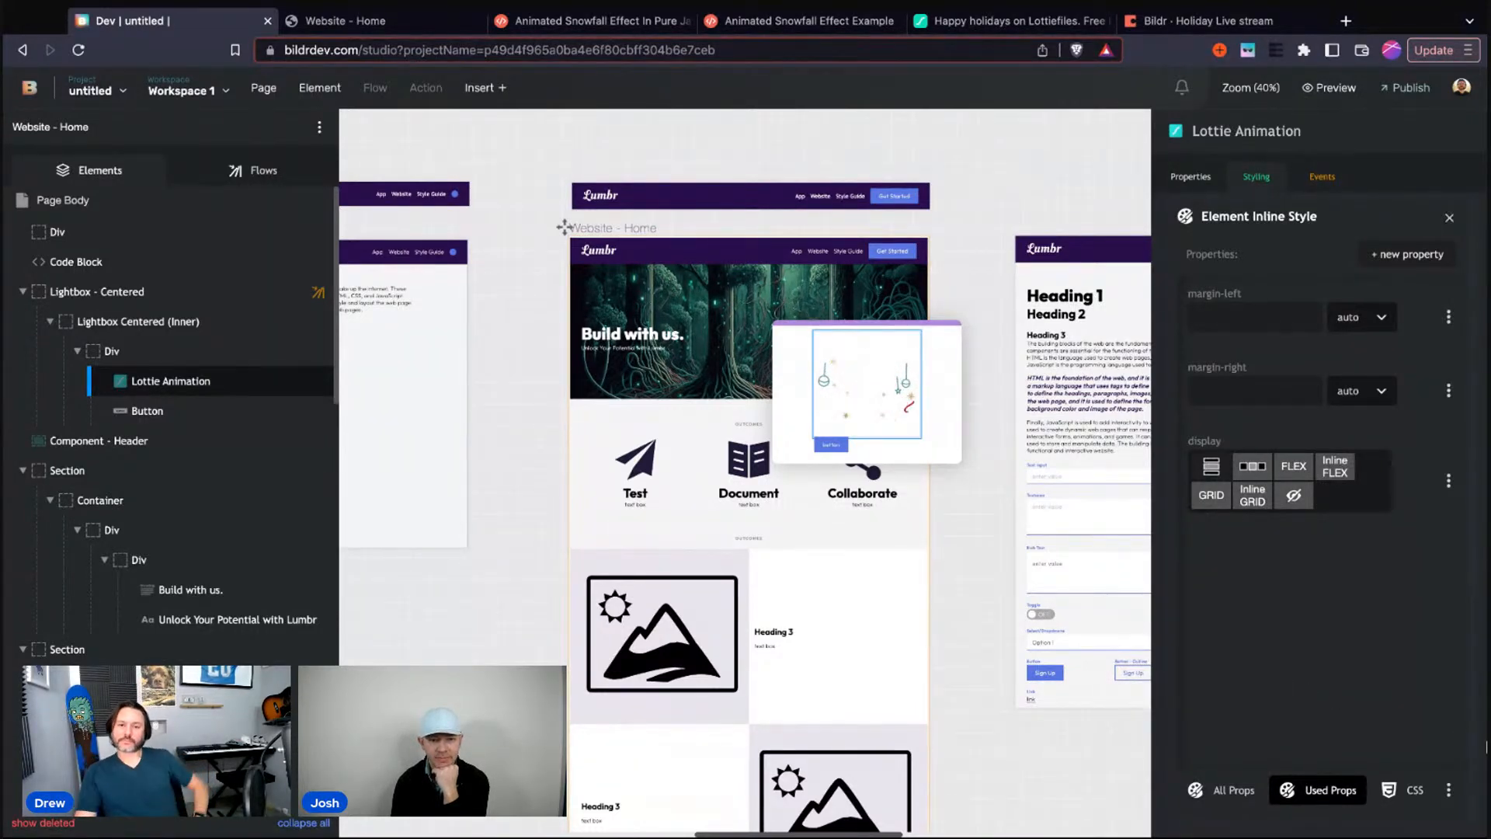
{"action": "mouse_move", "coordinate": [31, 310]}
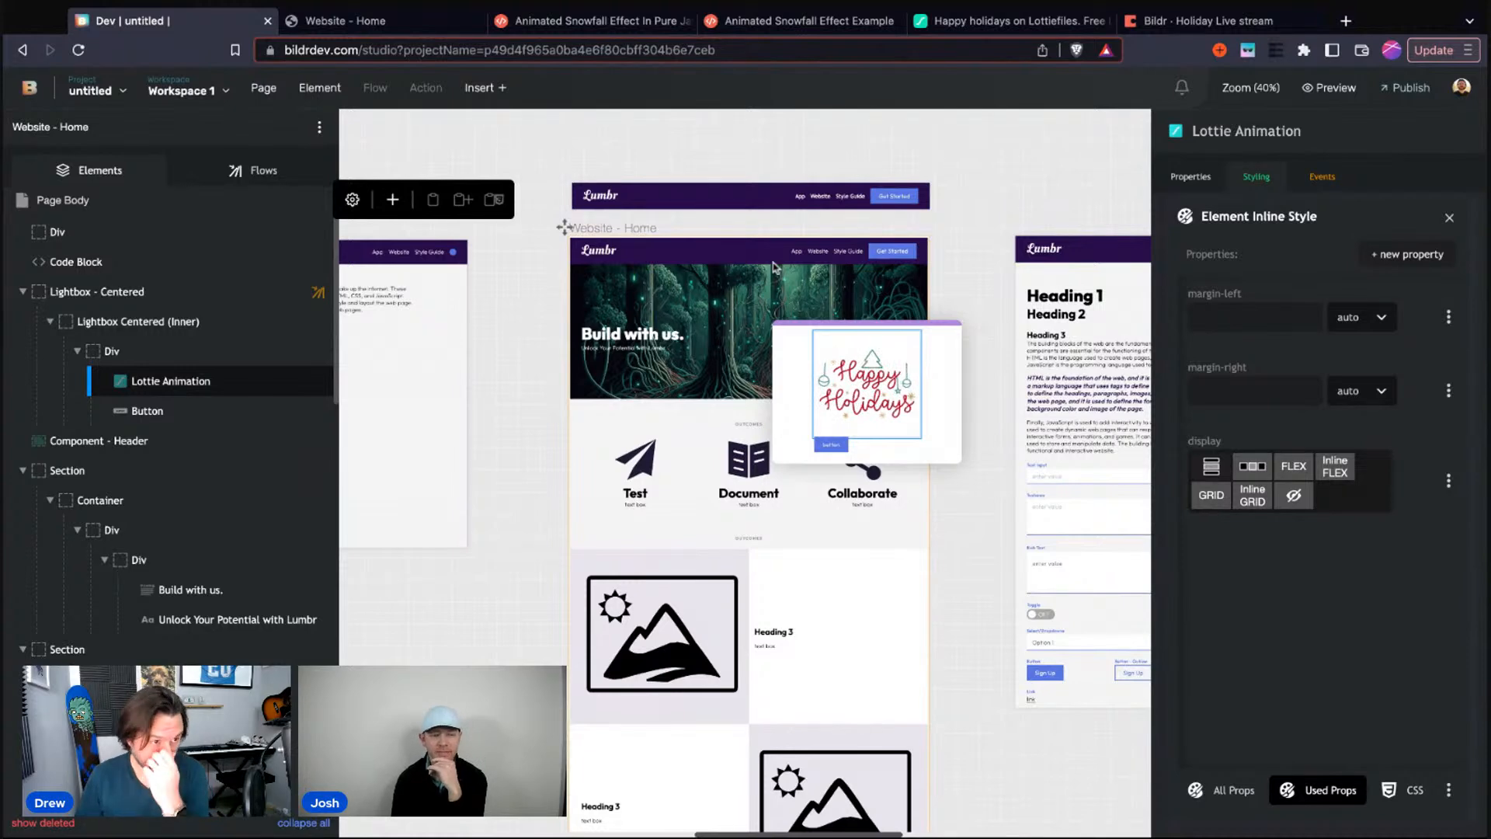
{"action": "left_click", "coordinate": [793, 372]}
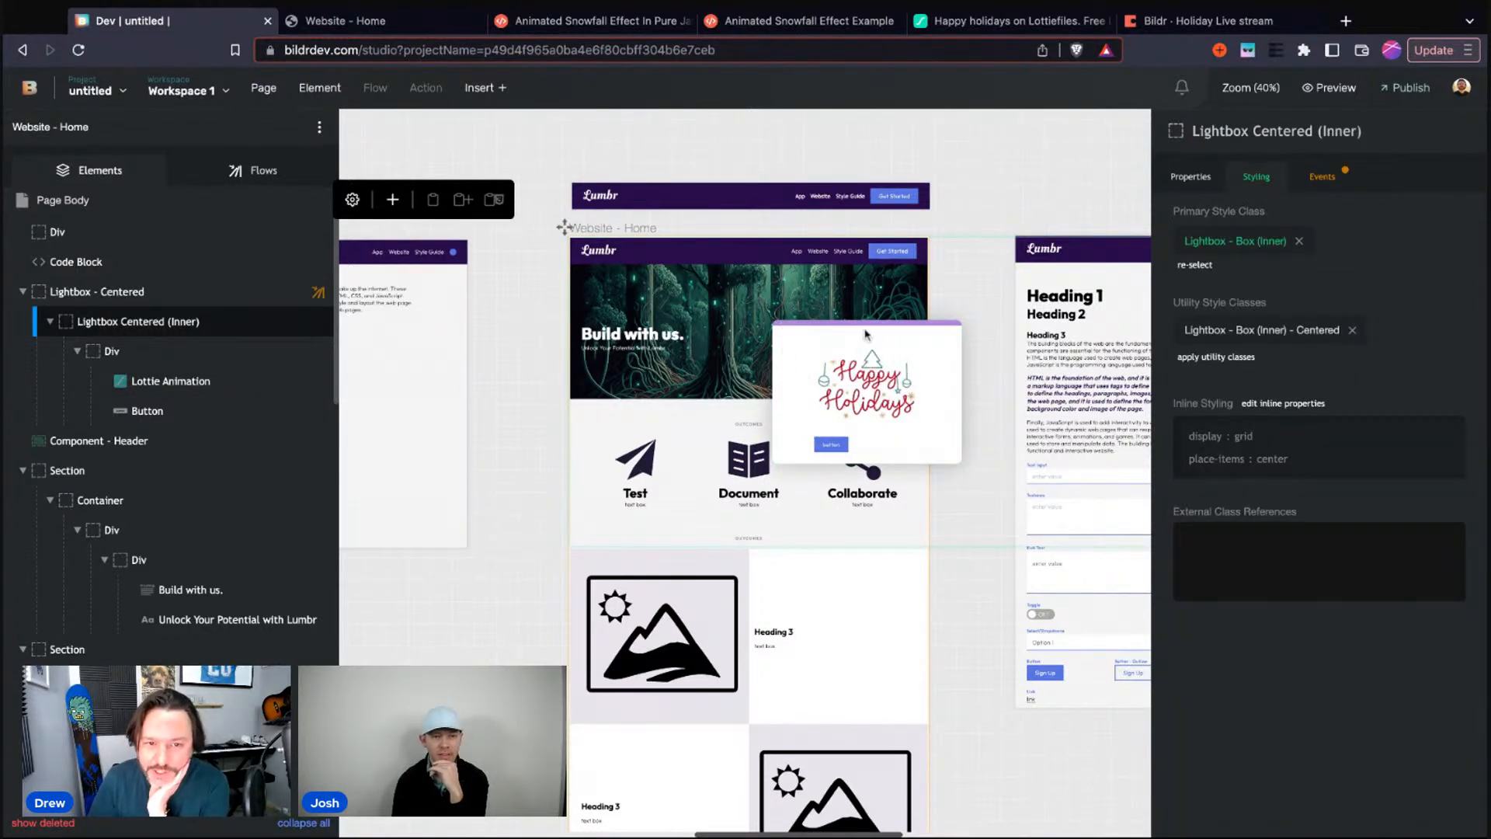
{"action": "left_click", "coordinate": [152, 293]}
{"action": "left_click", "coordinate": [161, 317]}
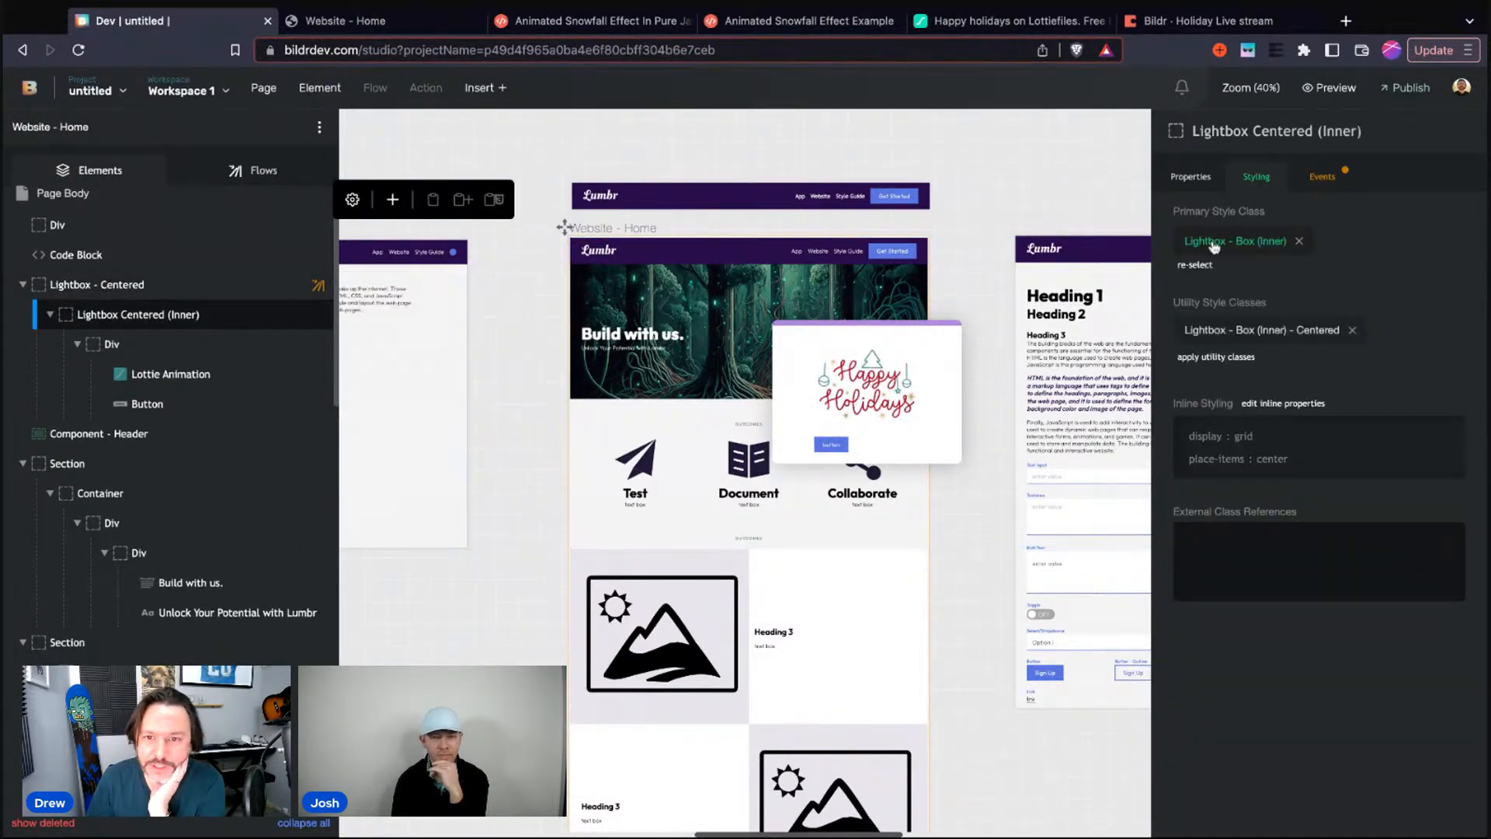
{"action": "left_click", "coordinate": [1279, 333]}
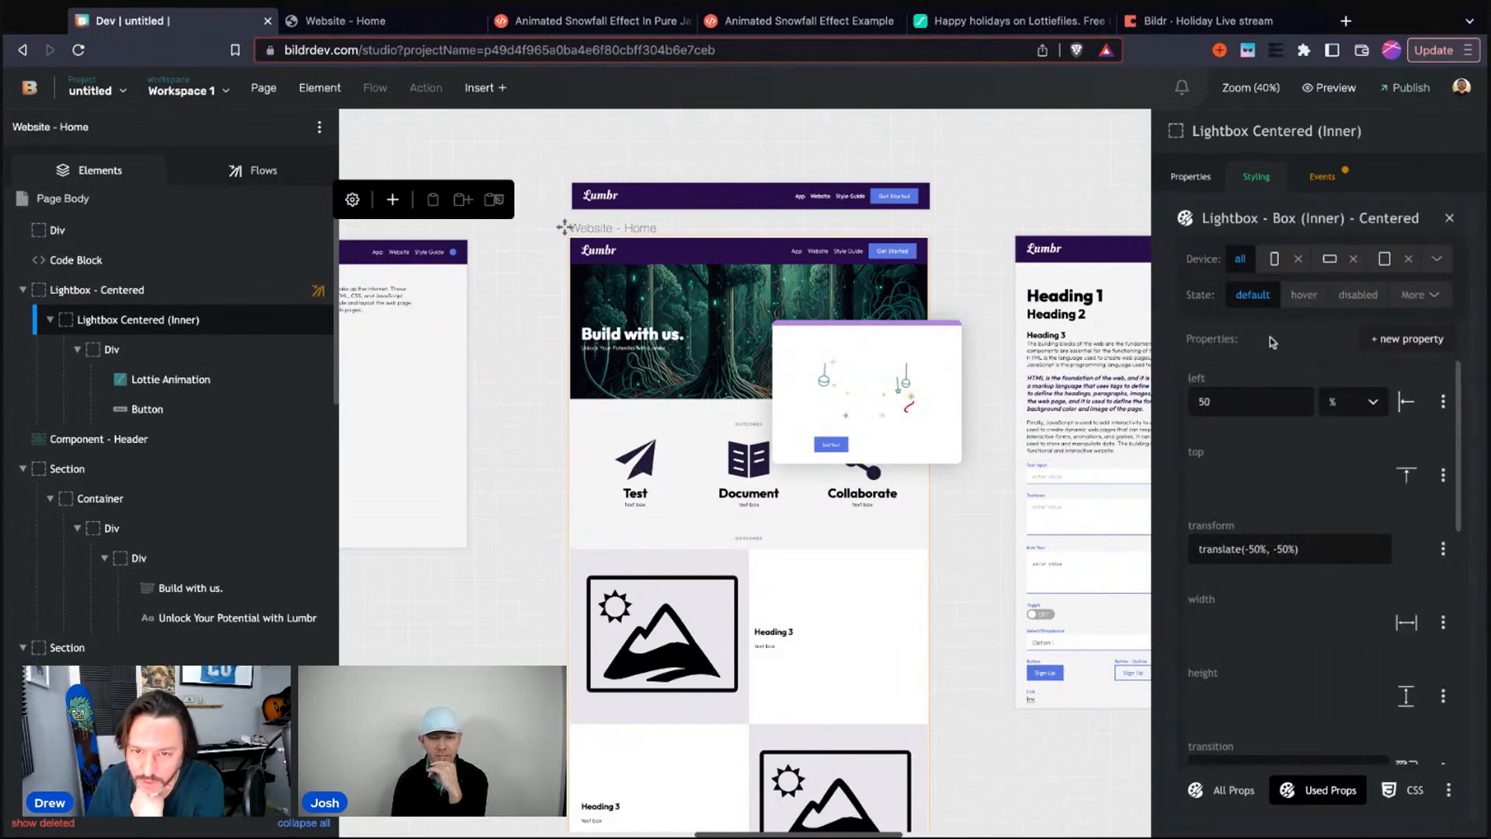
{"action": "scroll", "coordinate": [1310, 488], "scroll_direction": "down", "scroll_amount": 1}
{"action": "scroll", "coordinate": [1311, 488], "scroll_direction": "down", "scroll_amount": 4}
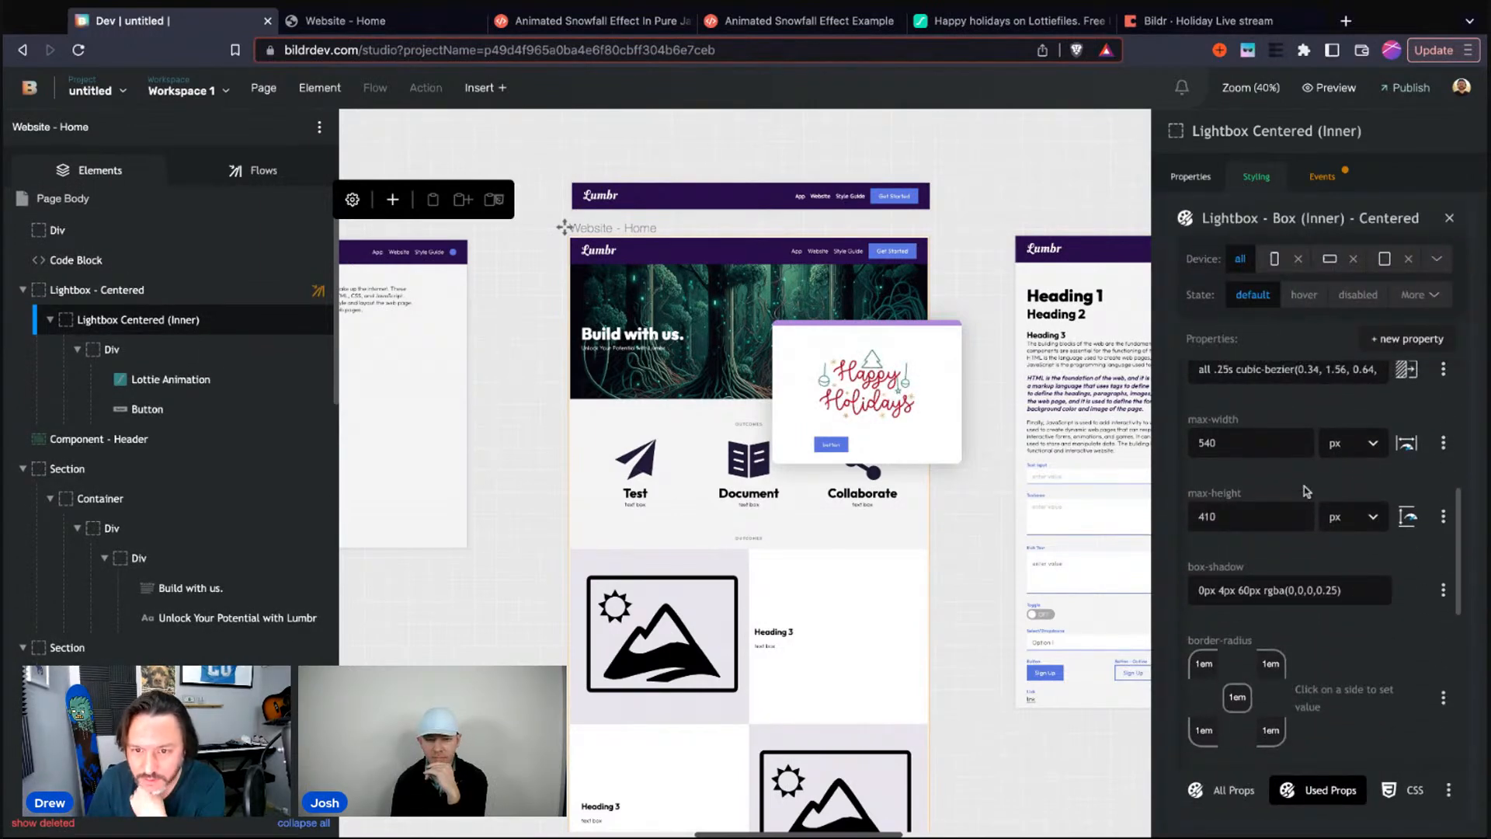
{"action": "left_click", "coordinate": [1271, 440]}
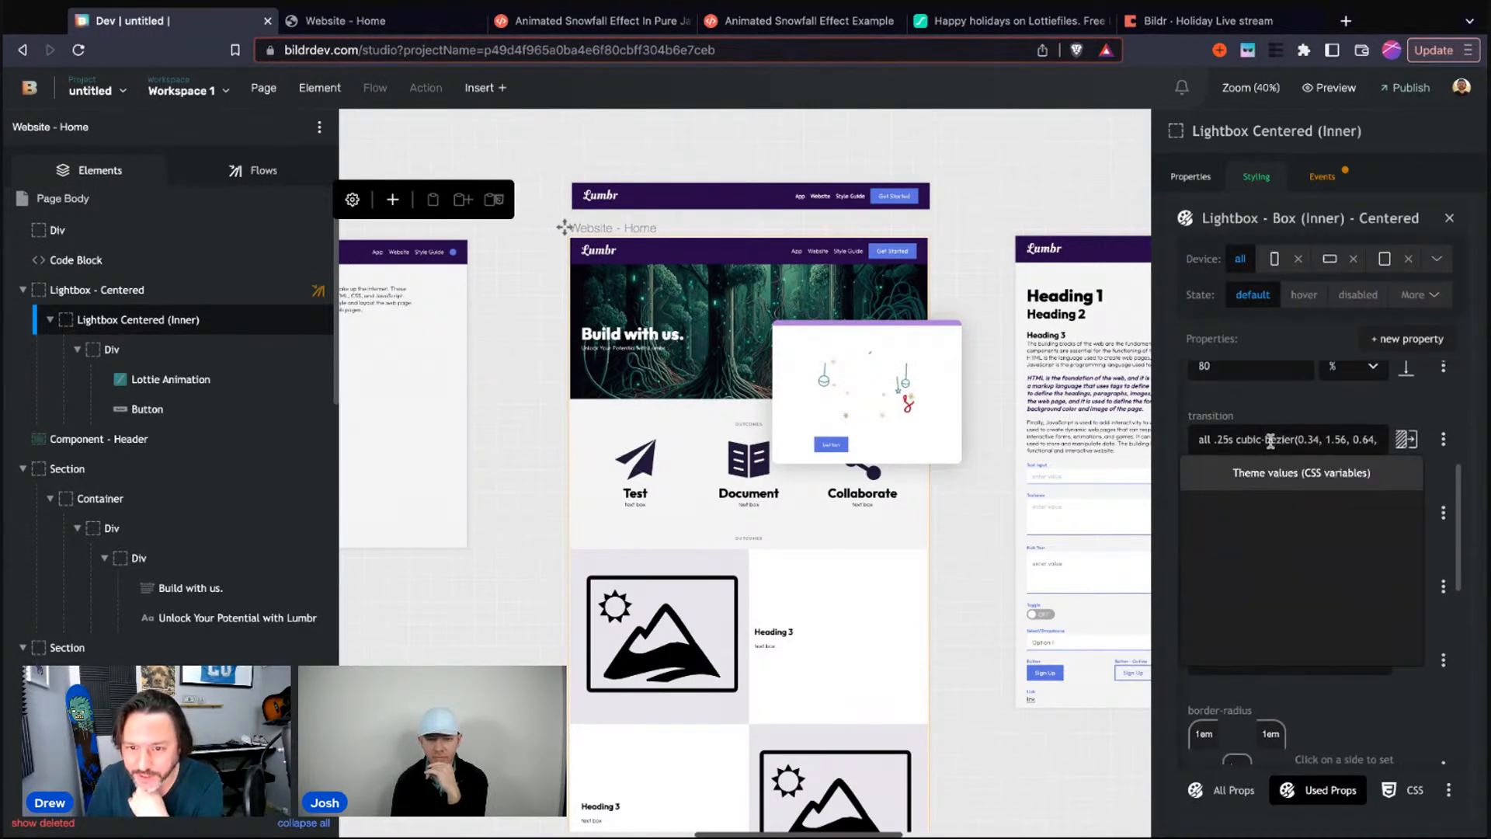
{"action": "left_click", "coordinate": [1343, 412]}
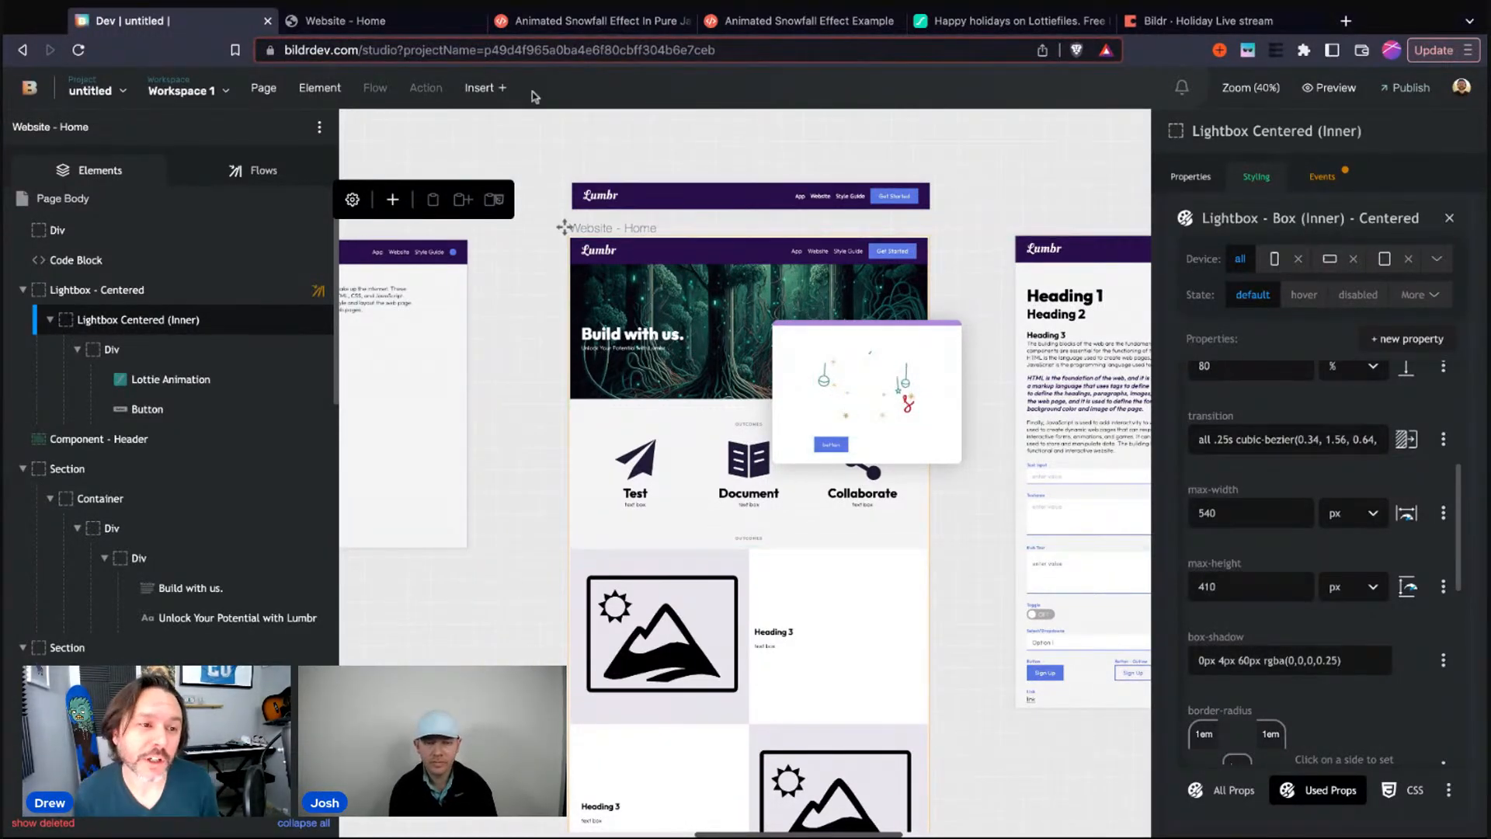
Reload the live Website - Home page to check the updated holiday popup, and return to the Bildr studio
{"action": "left_click", "coordinate": [358, 23]}
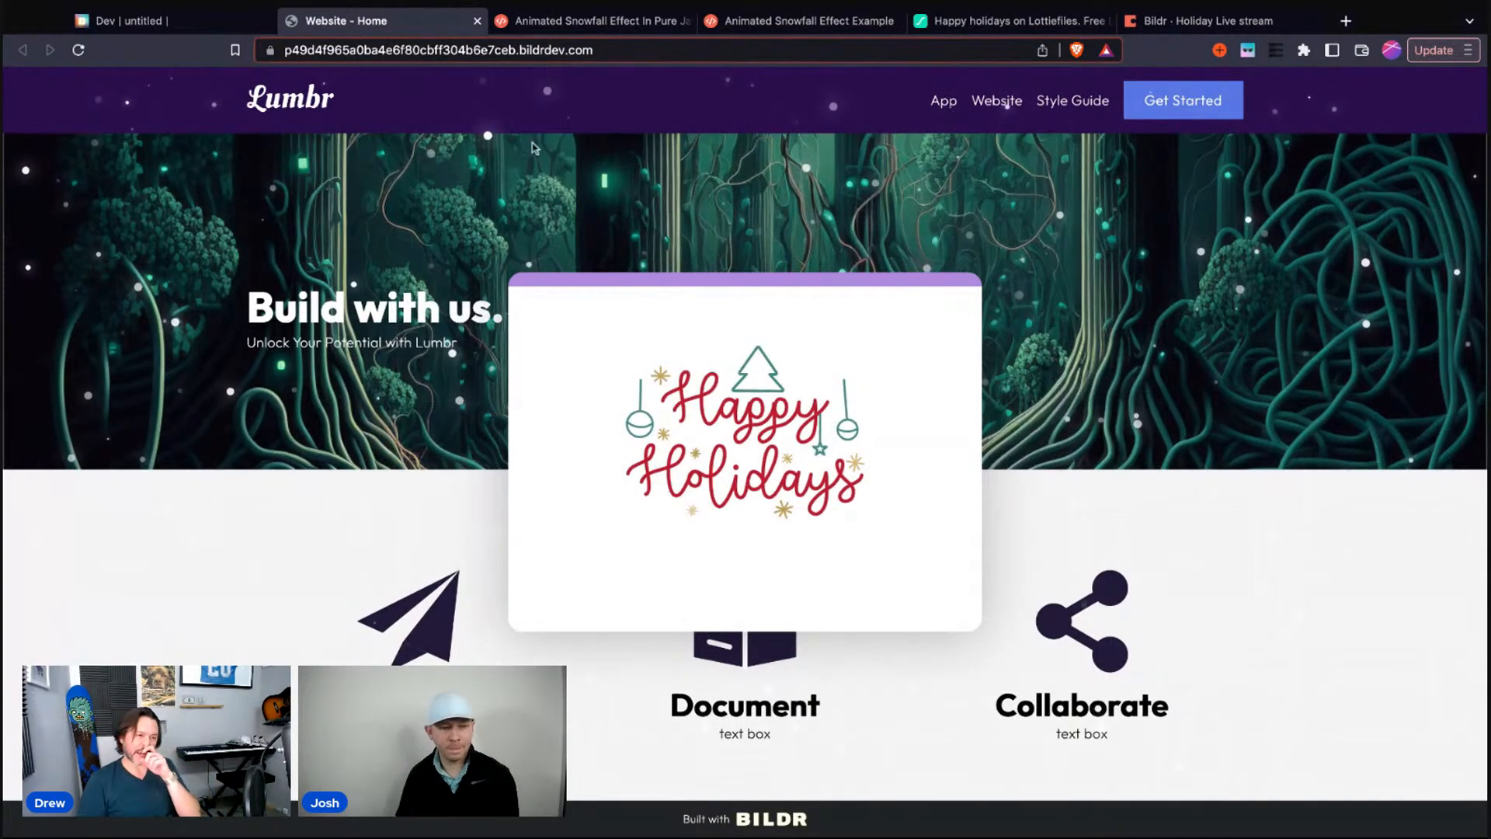
{"action": "key", "text": "super+r"}
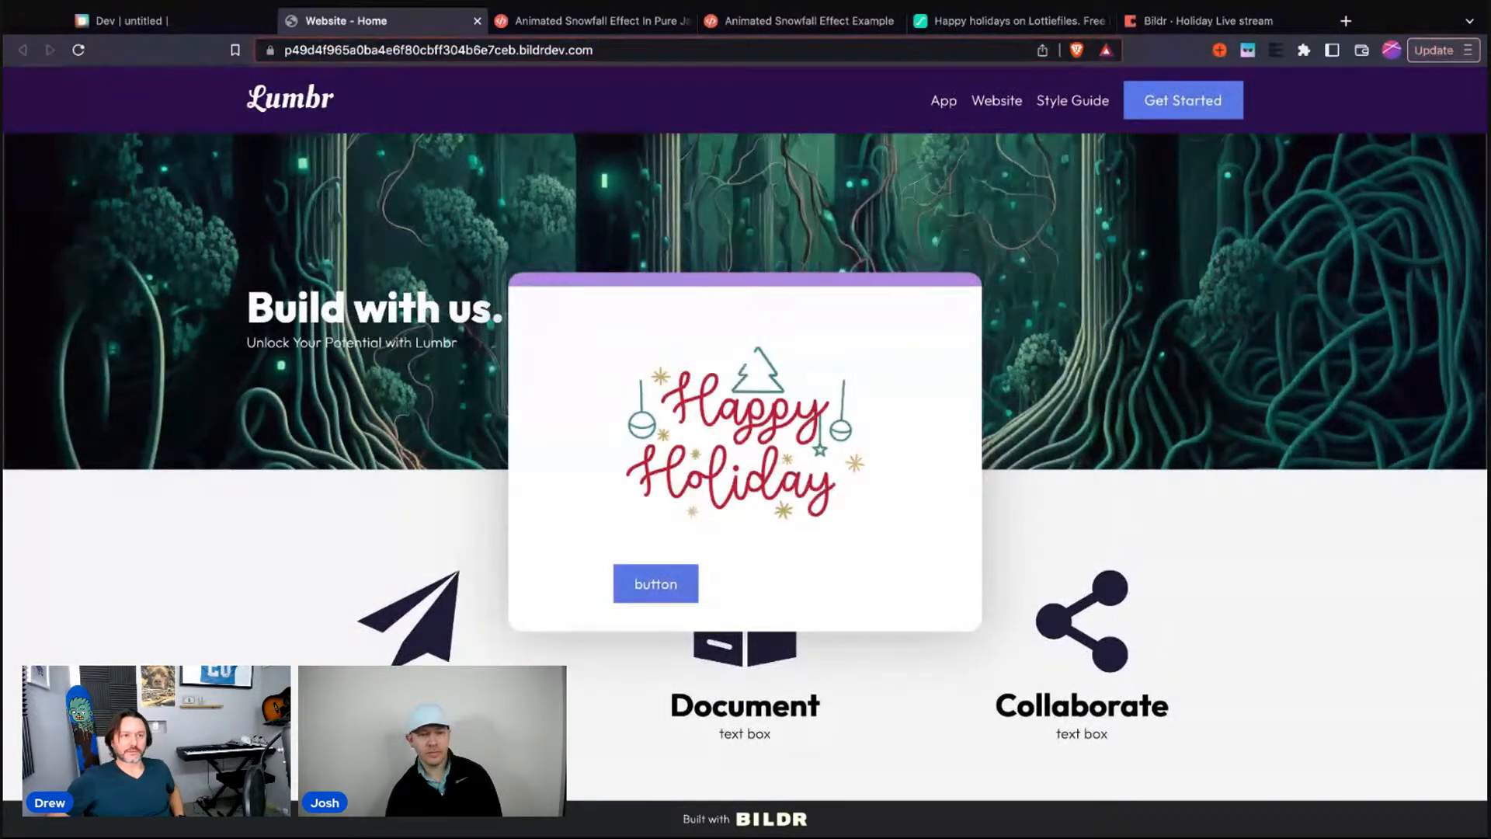
{"action": "left_click", "coordinate": [128, 21]}
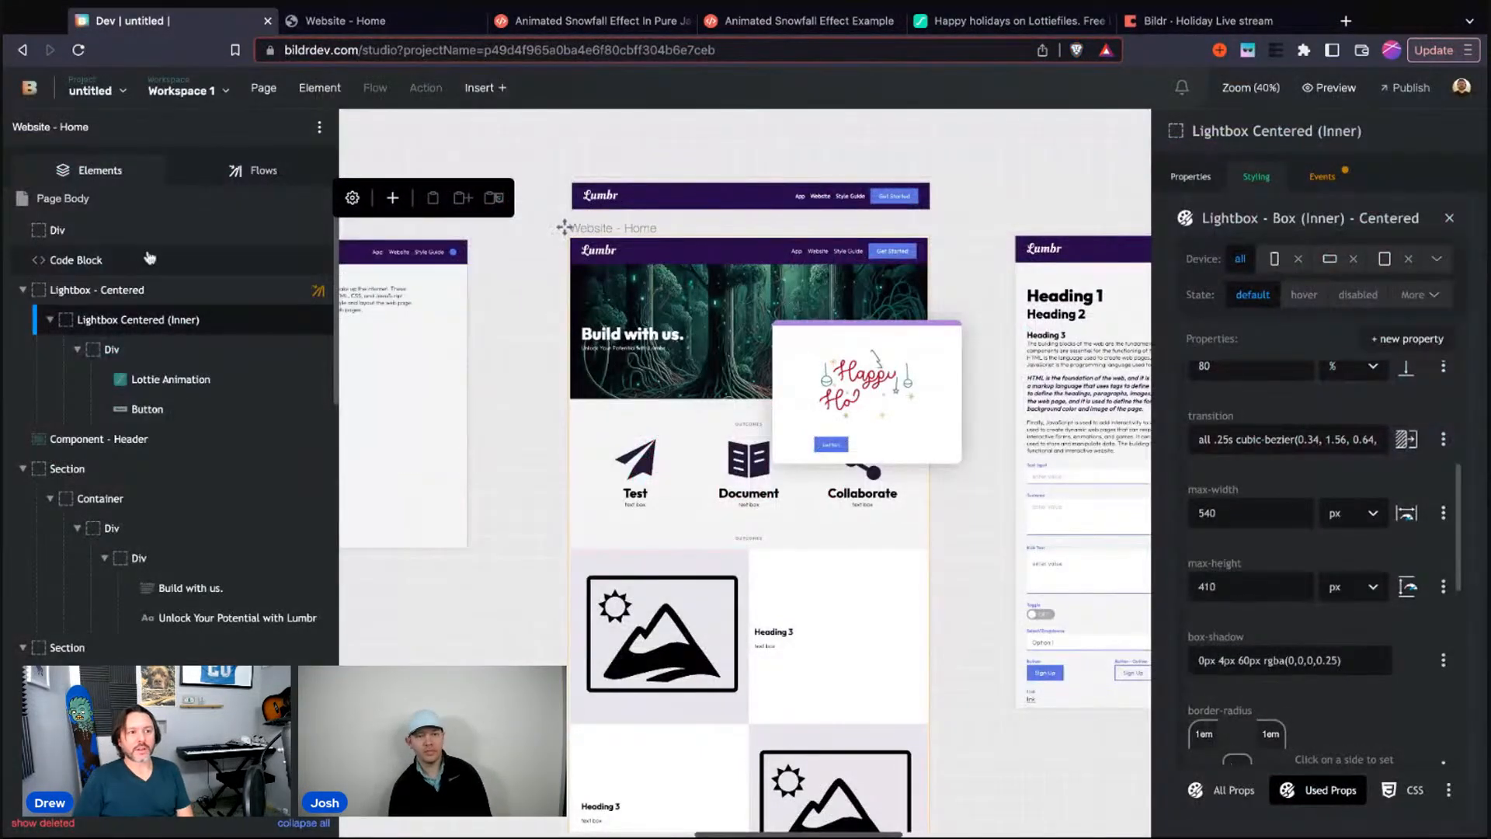
Apply the Lightbox - Background (Outer) - Hidden utility class to the Lightbox - Centered element
{"action": "left_click", "coordinate": [185, 300]}
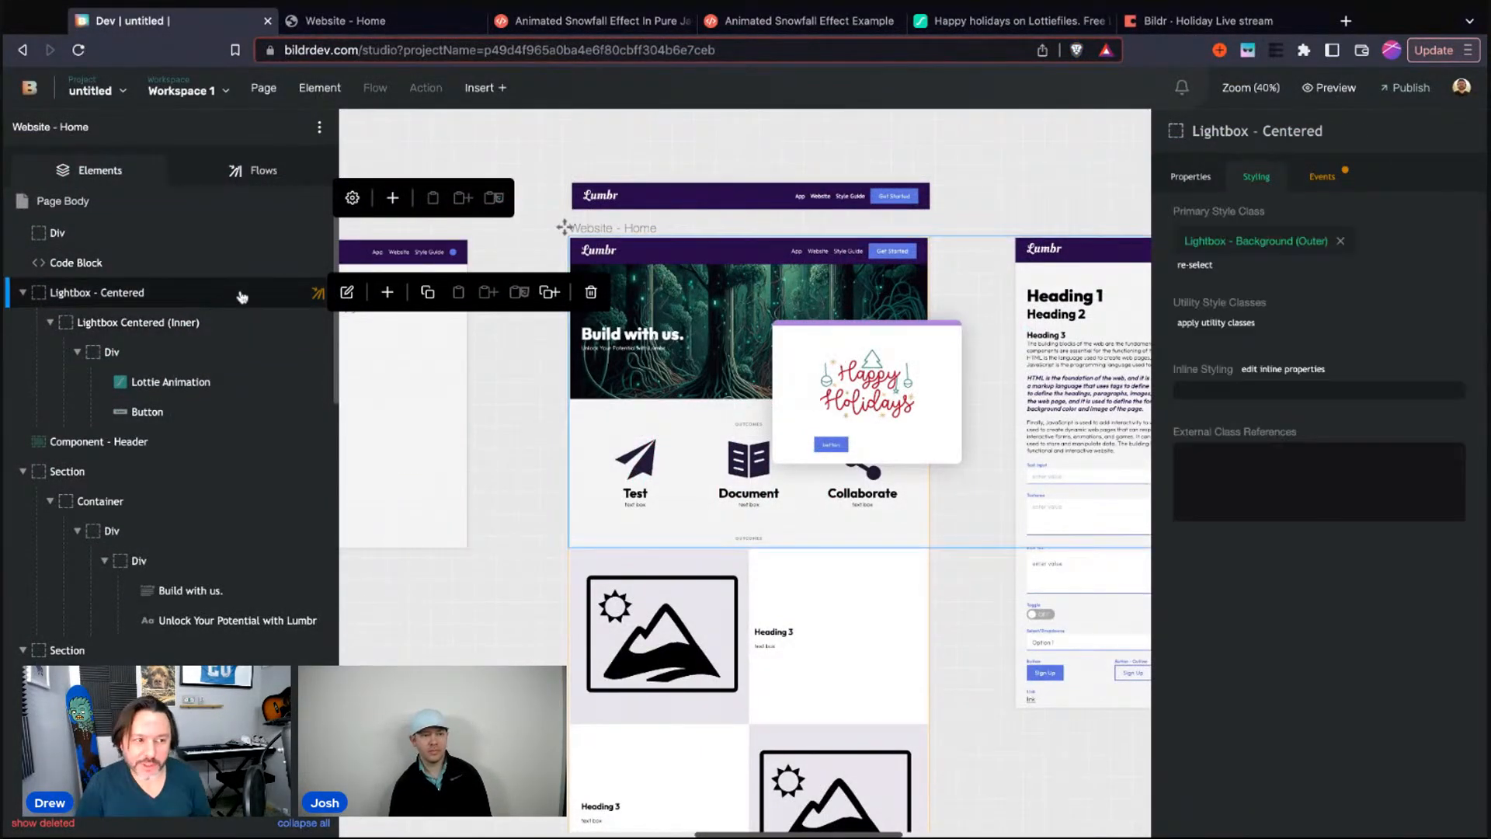
{"action": "left_click", "coordinate": [1231, 324]}
{"action": "type", "text": "hidde"}
{"action": "left_click", "coordinate": [1286, 399]}
Apply the Lightbox - Box (Inner) - Centered - Hidden utility class to Lightbox Centered (Inner), and look at the live home page
{"action": "left_click", "coordinate": [206, 324]}
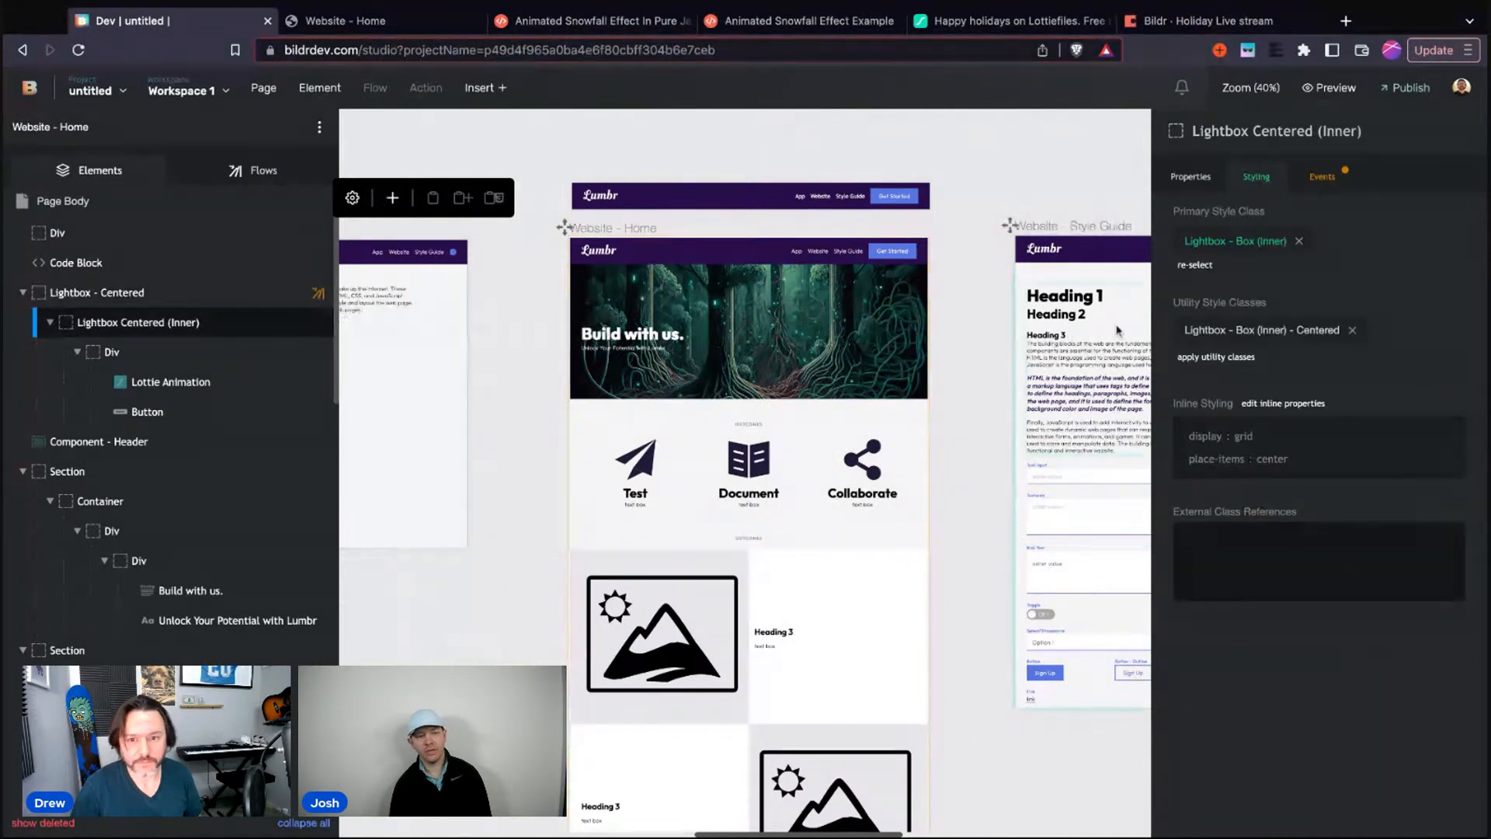
{"action": "left_click", "coordinate": [1243, 358]}
{"action": "type", "text": "hidde"}
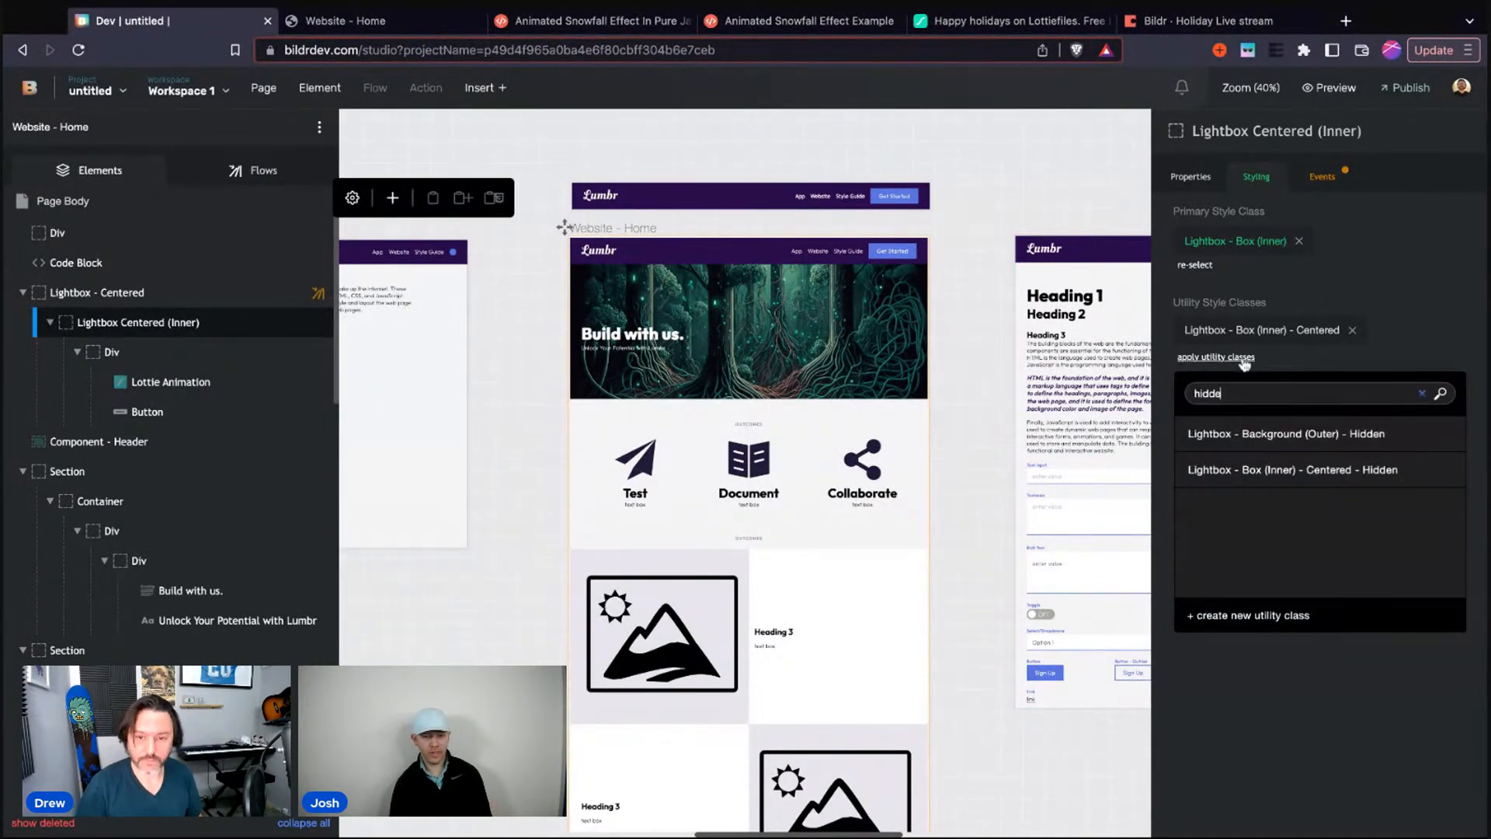
{"action": "left_click", "coordinate": [1333, 472]}
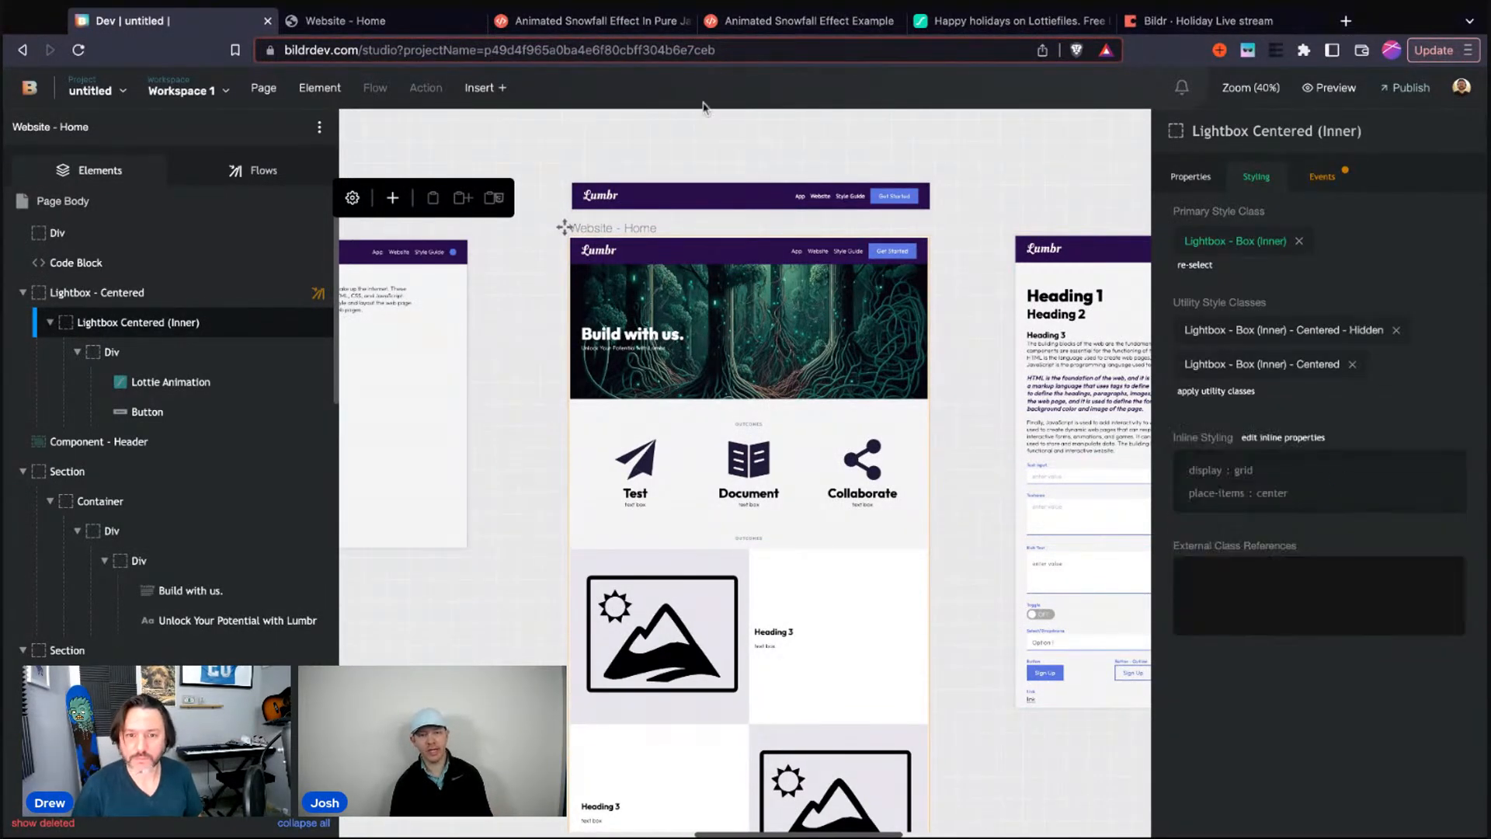
{"action": "left_click", "coordinate": [396, 21]}
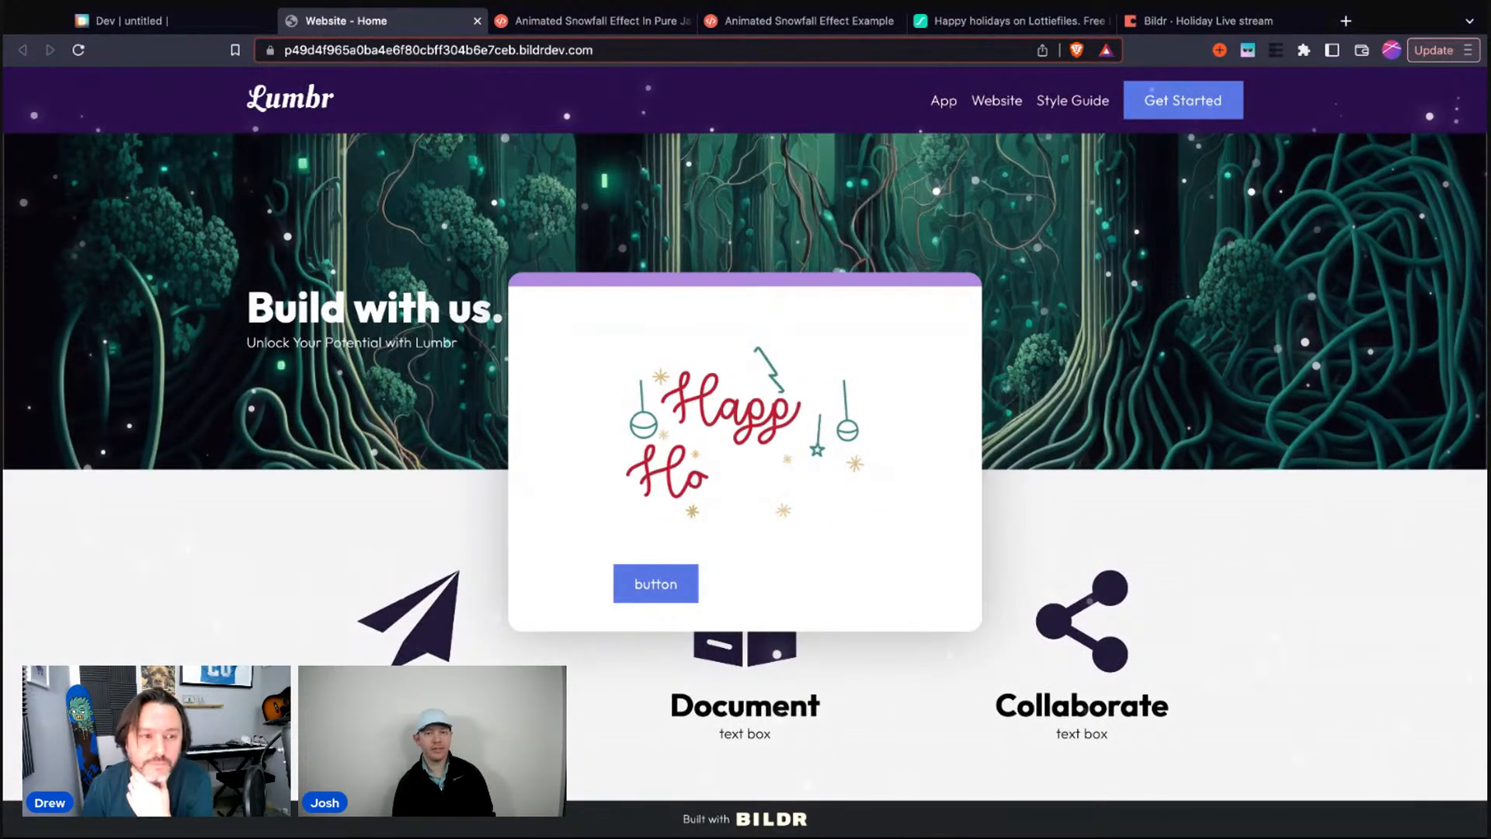
{"action": "left_click", "coordinate": [176, 26]}
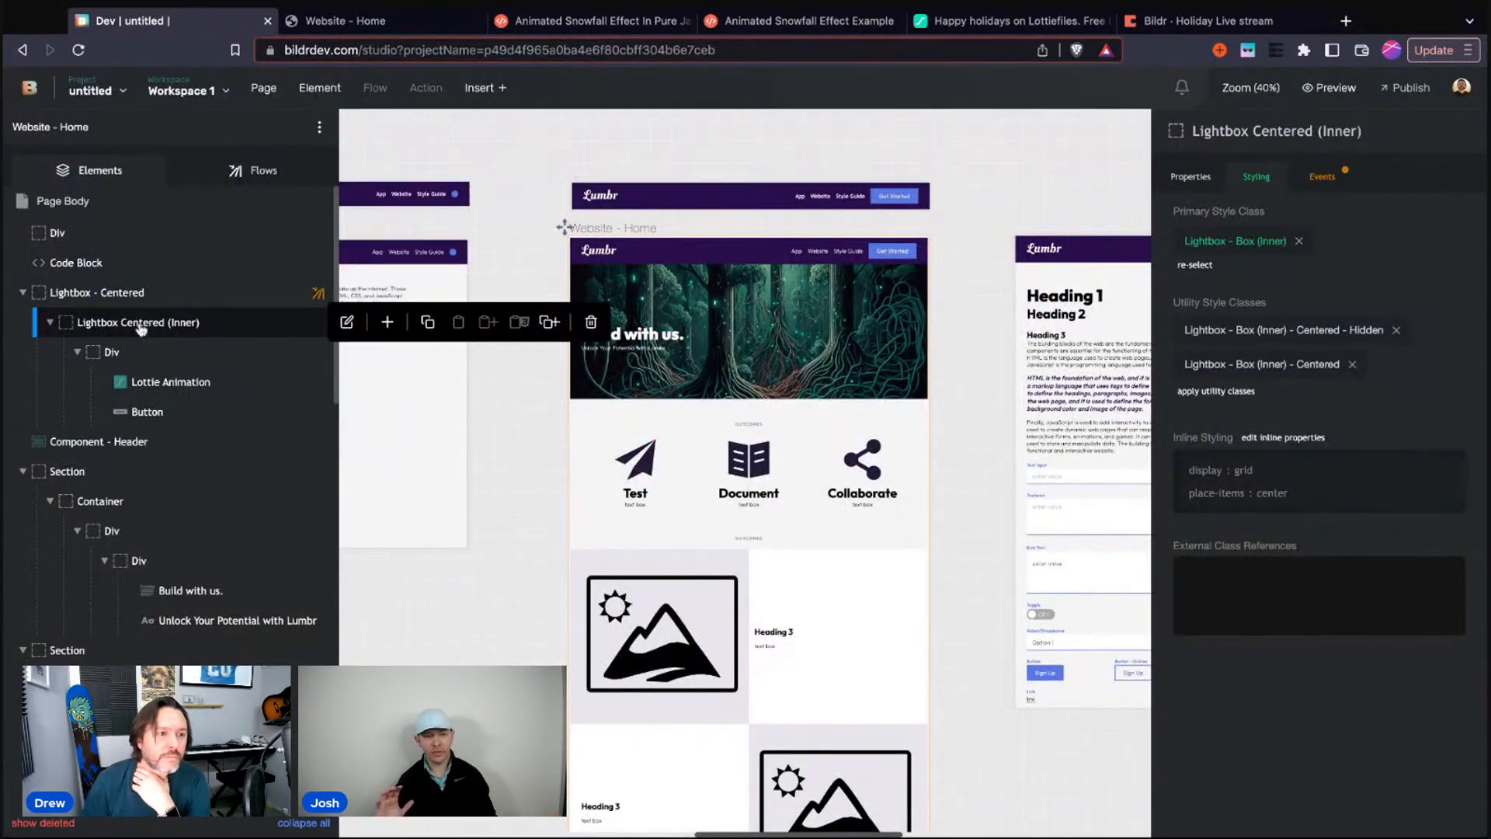
Set the transition duration of the Lightbox - Box (Inner) - Centered utility class to .5s
{"action": "left_click", "coordinate": [1285, 366]}
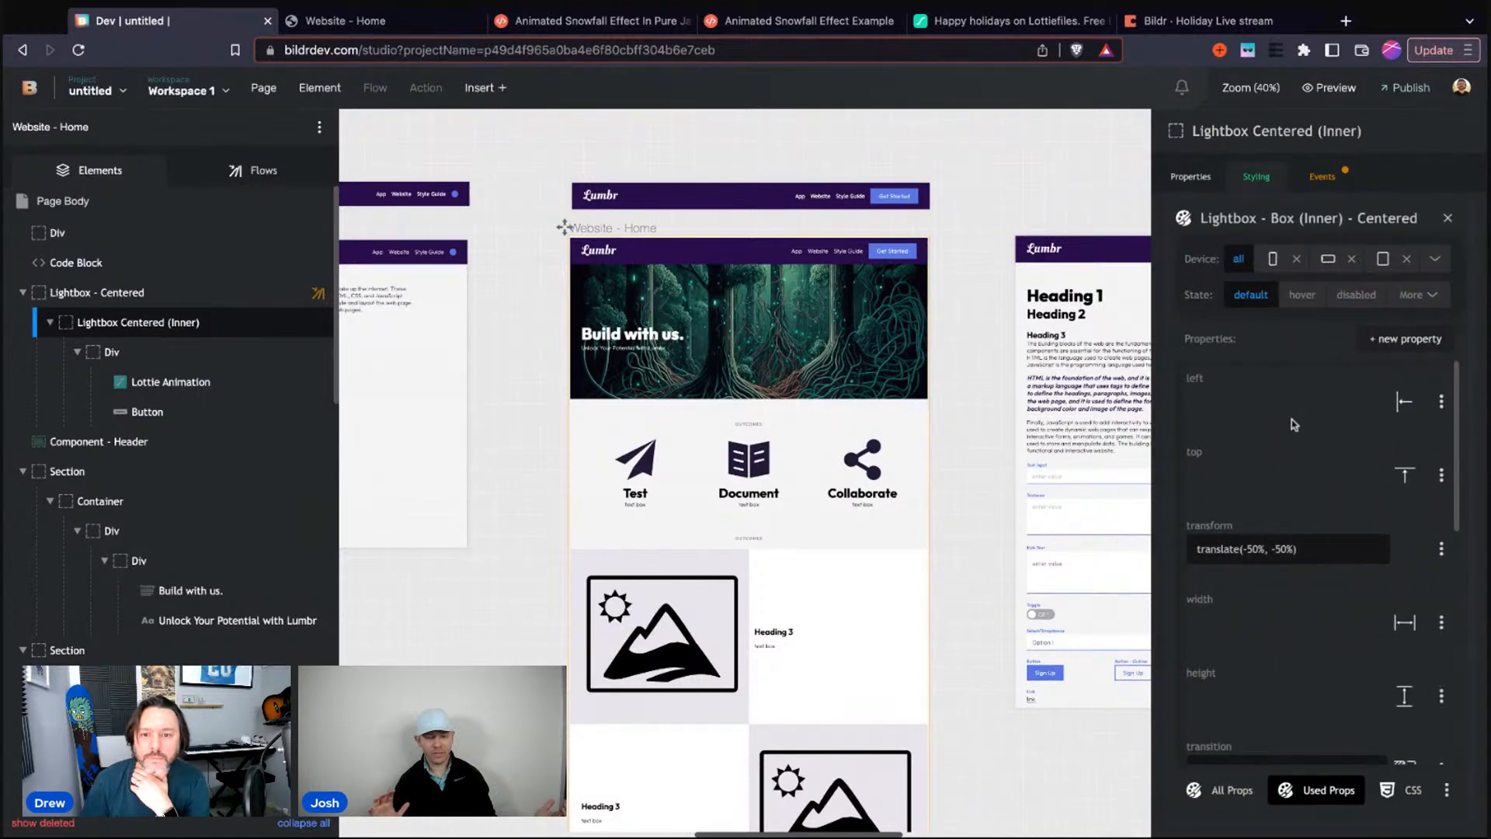
{"action": "scroll", "coordinate": [1262, 681], "scroll_direction": "down", "scroll_amount": 4}
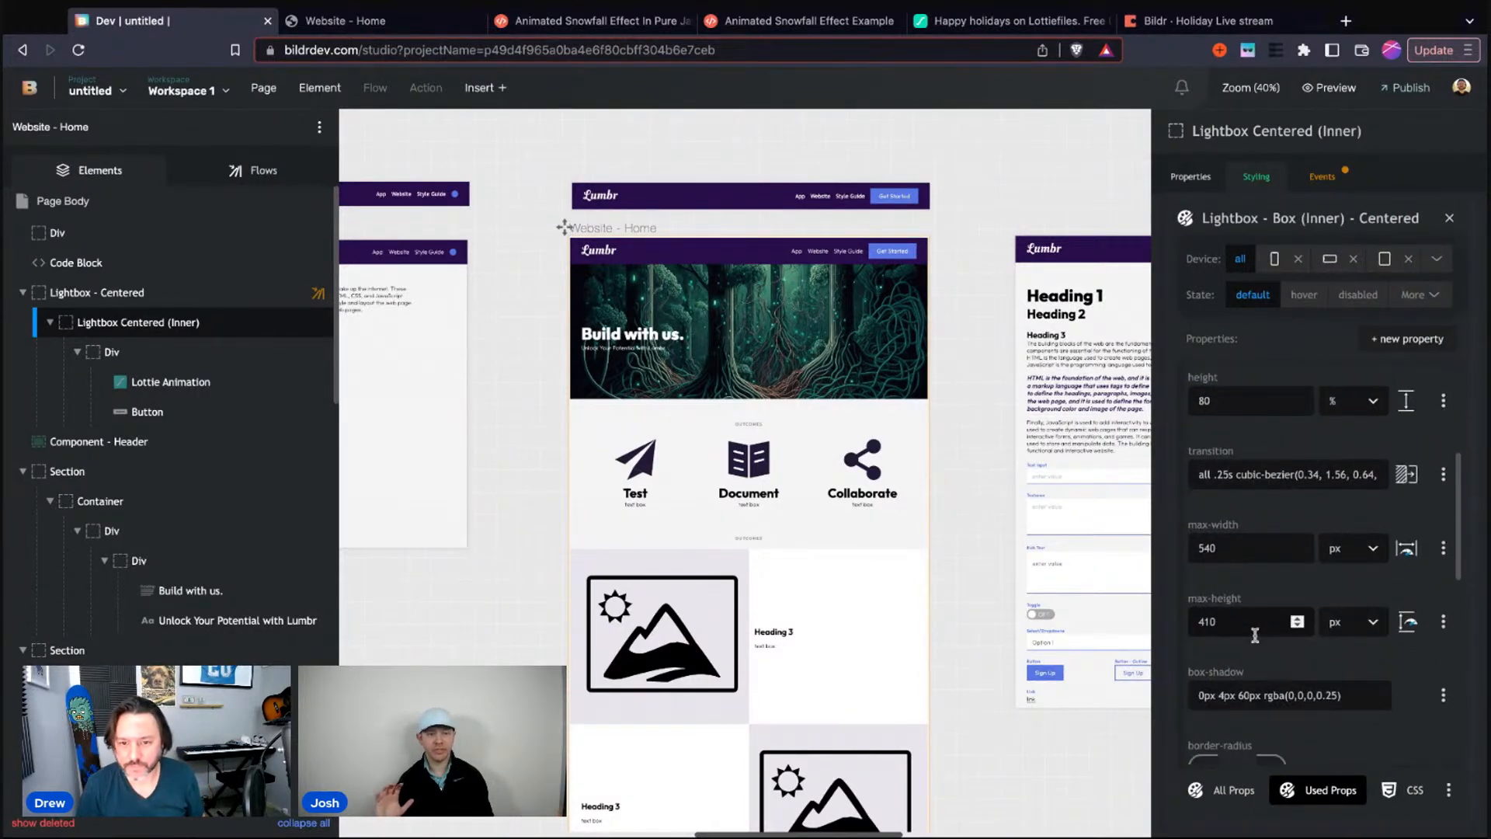
{"action": "left_click", "coordinate": [1224, 474]}
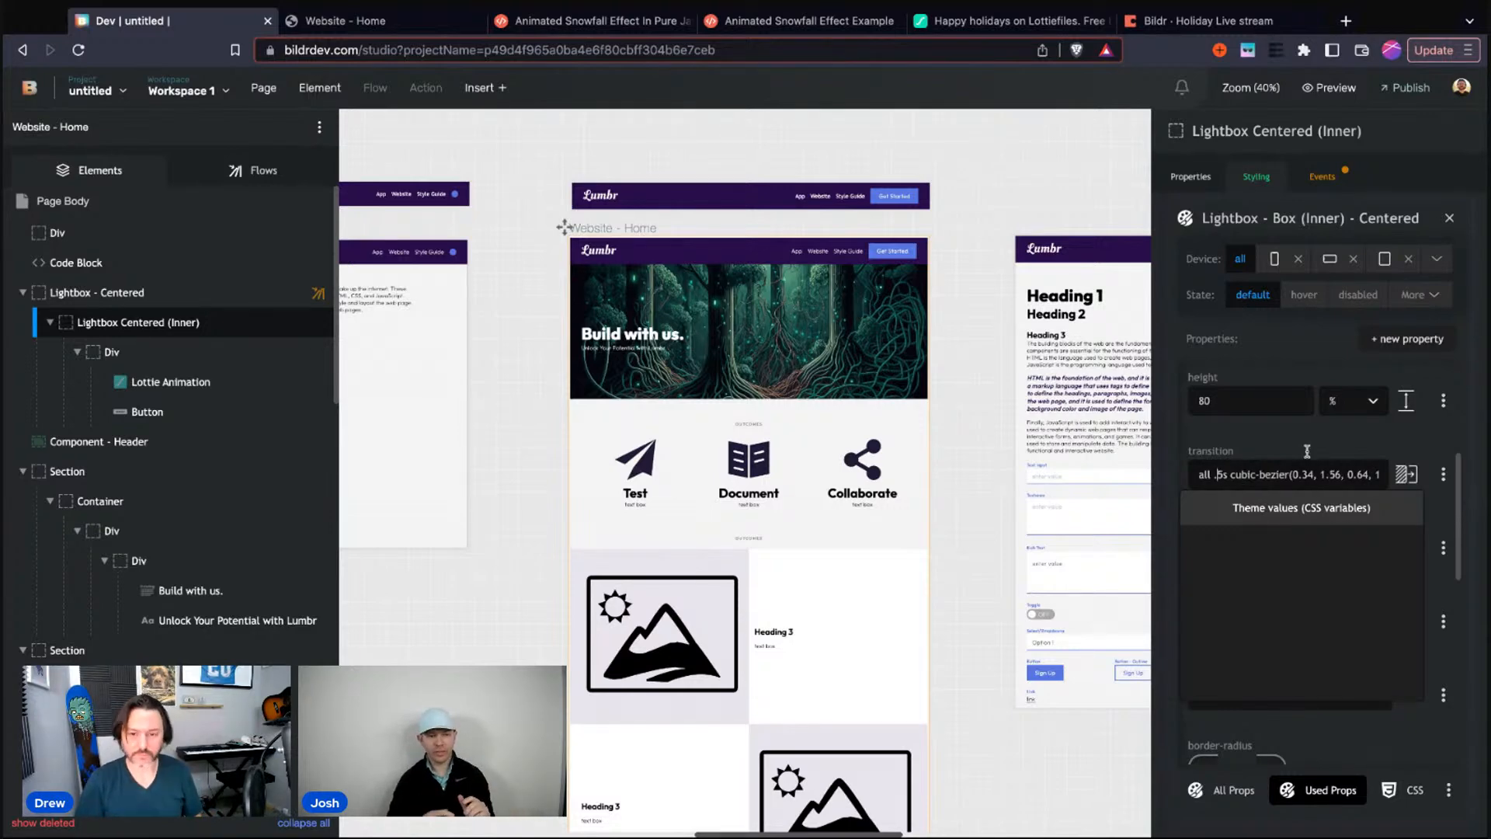
{"action": "left_click", "coordinate": [1260, 441]}
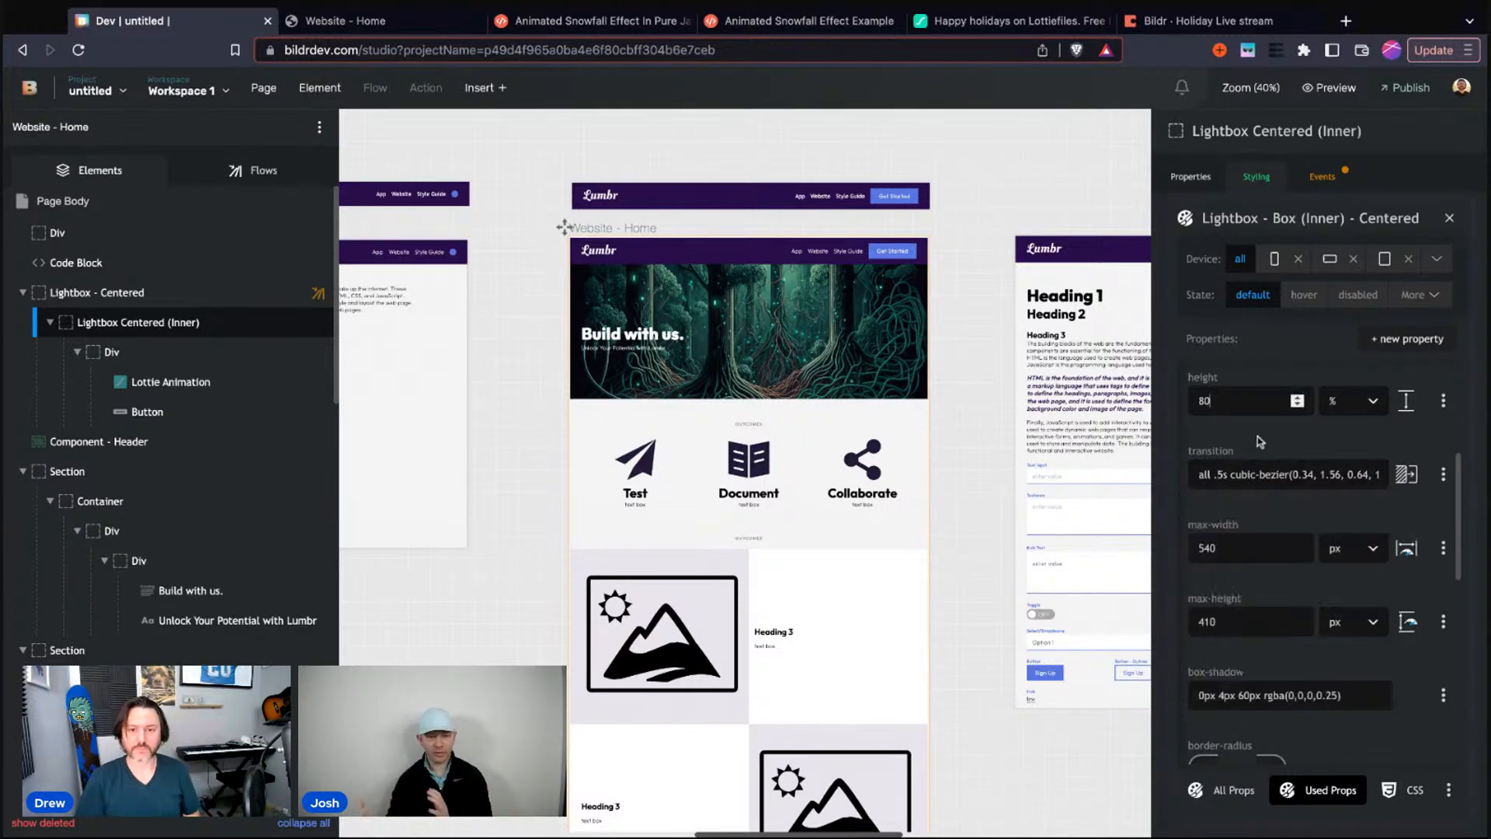
Reload the live home page to check the popup's opening transition, and return to the Bildr studio
{"action": "left_click", "coordinate": [351, 23]}
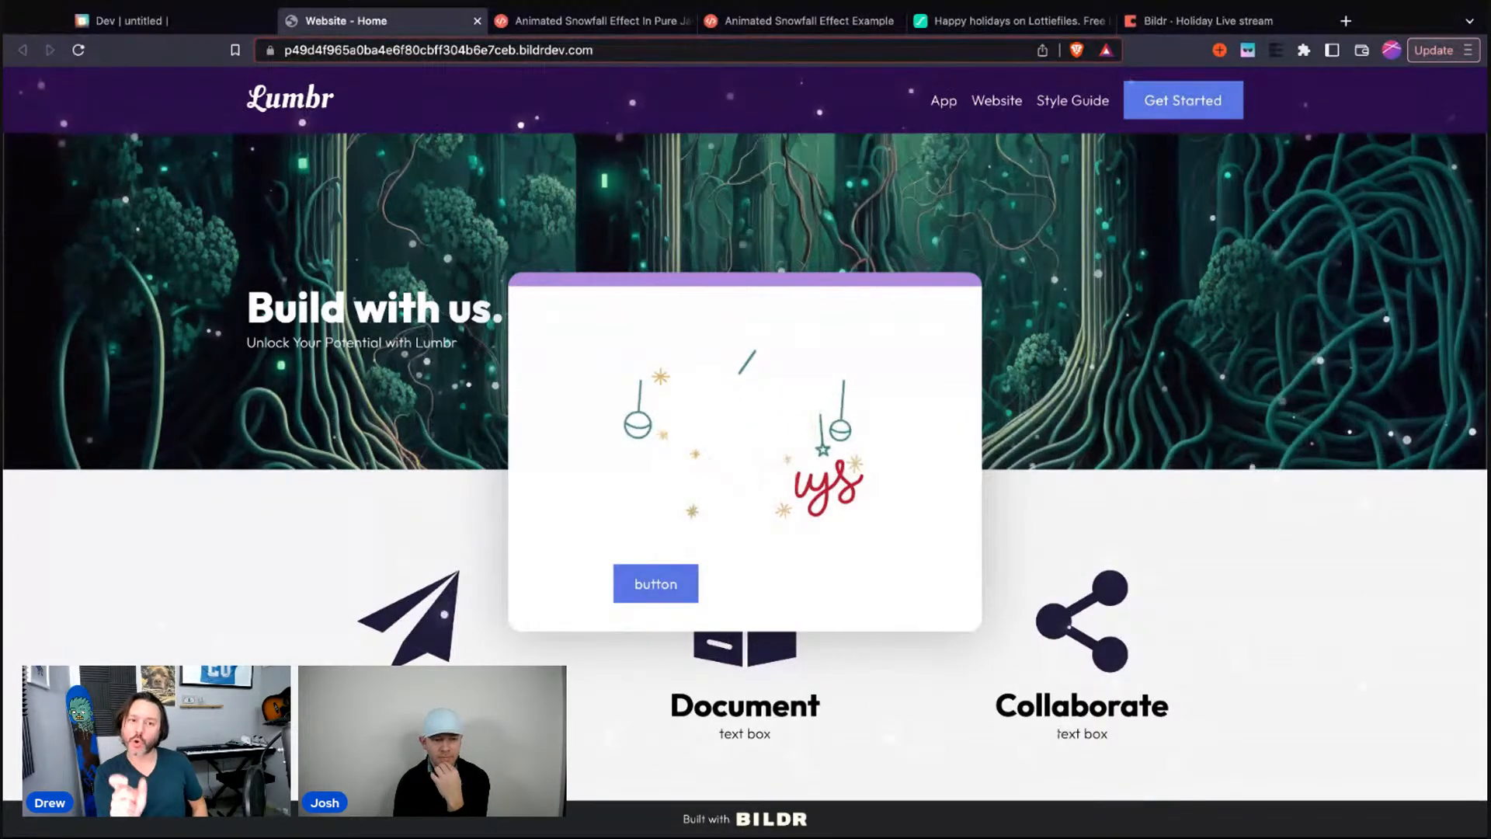
{"action": "left_click", "coordinate": [77, 50]}
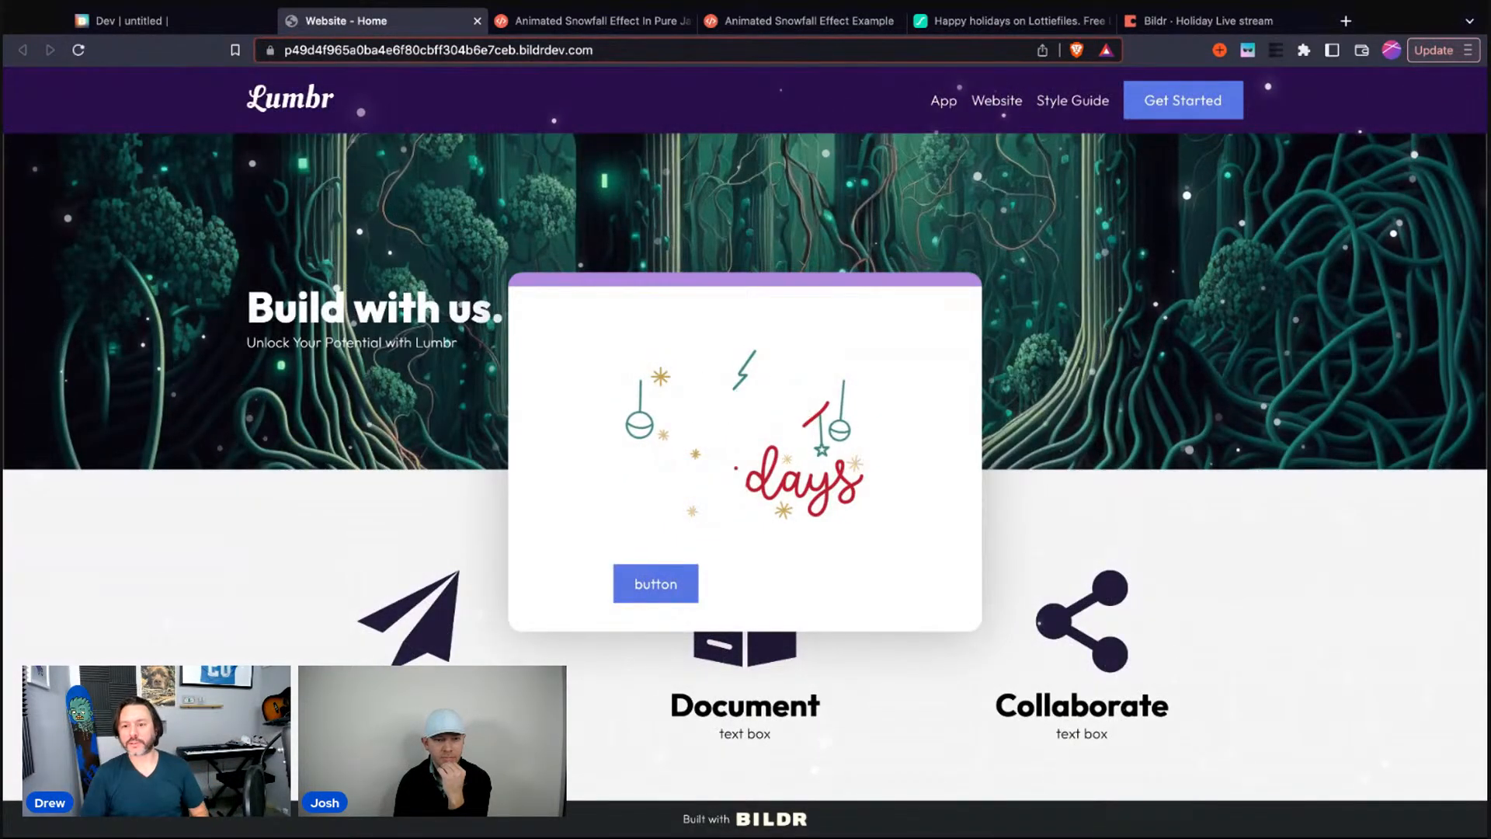
{"action": "left_click", "coordinate": [120, 21]}
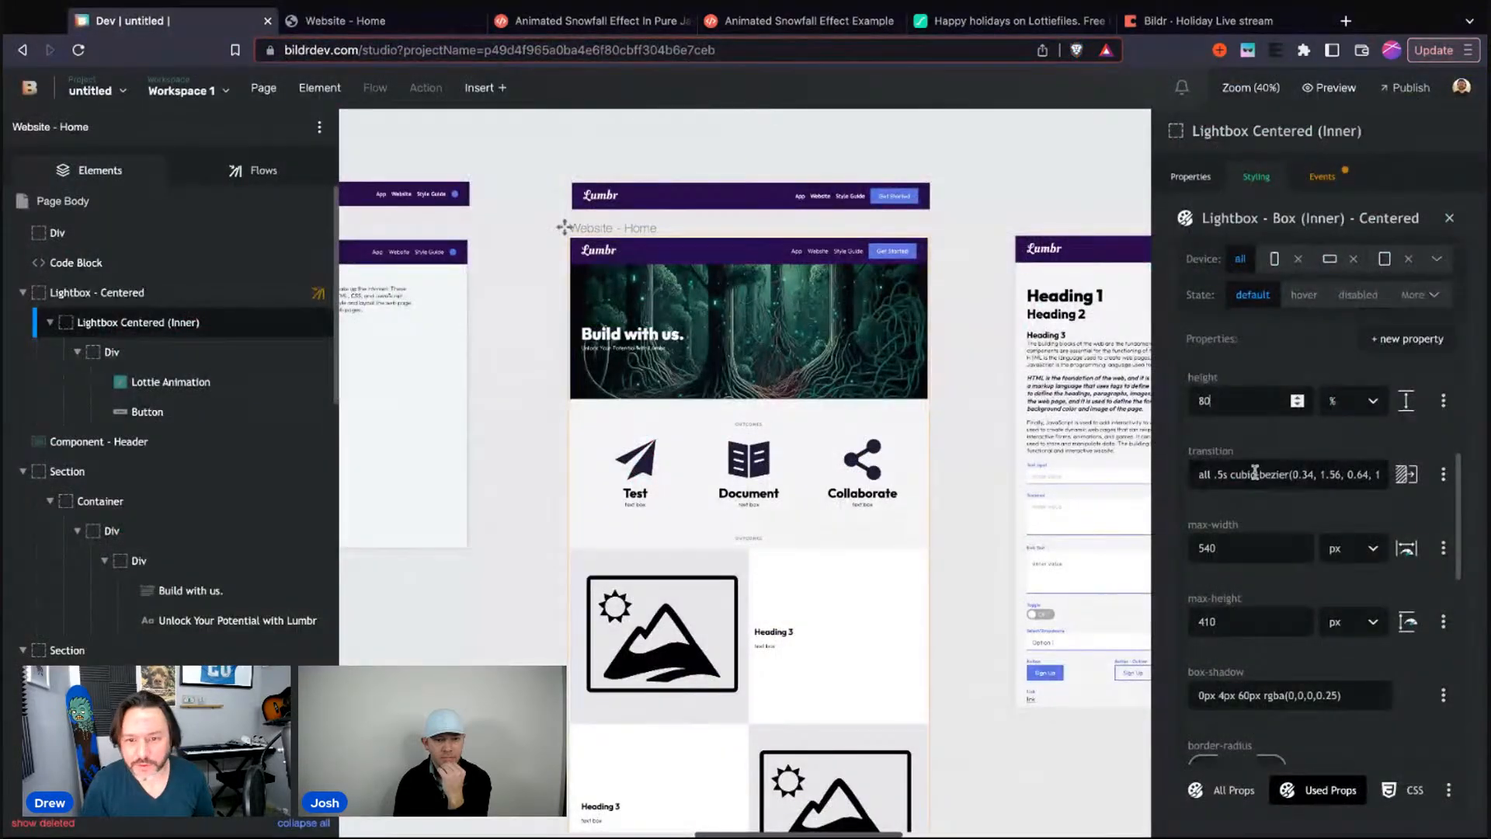
Copy the cubic-bezier function in the centered lightbox class's transition and replace it with ease-in-out
{"action": "left_click_drag", "start_coordinate": [1232, 475], "coordinate": [1360, 481]}
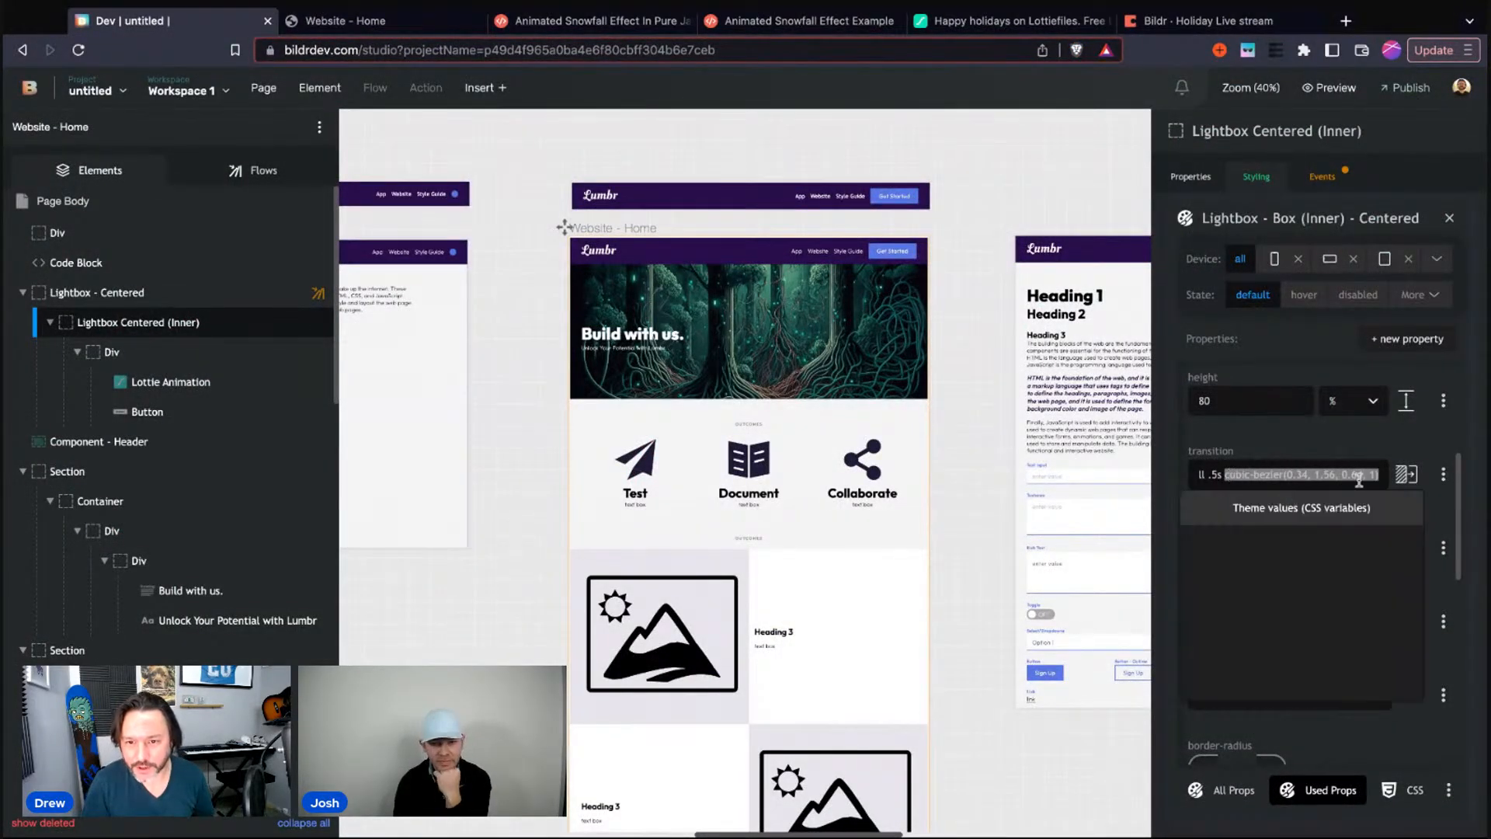
{"action": "left_click", "coordinate": [1204, 475]}
{"action": "left_click_drag", "start_coordinate": [1214, 475], "coordinate": [1391, 475]}
{"action": "key", "text": "super+c"}
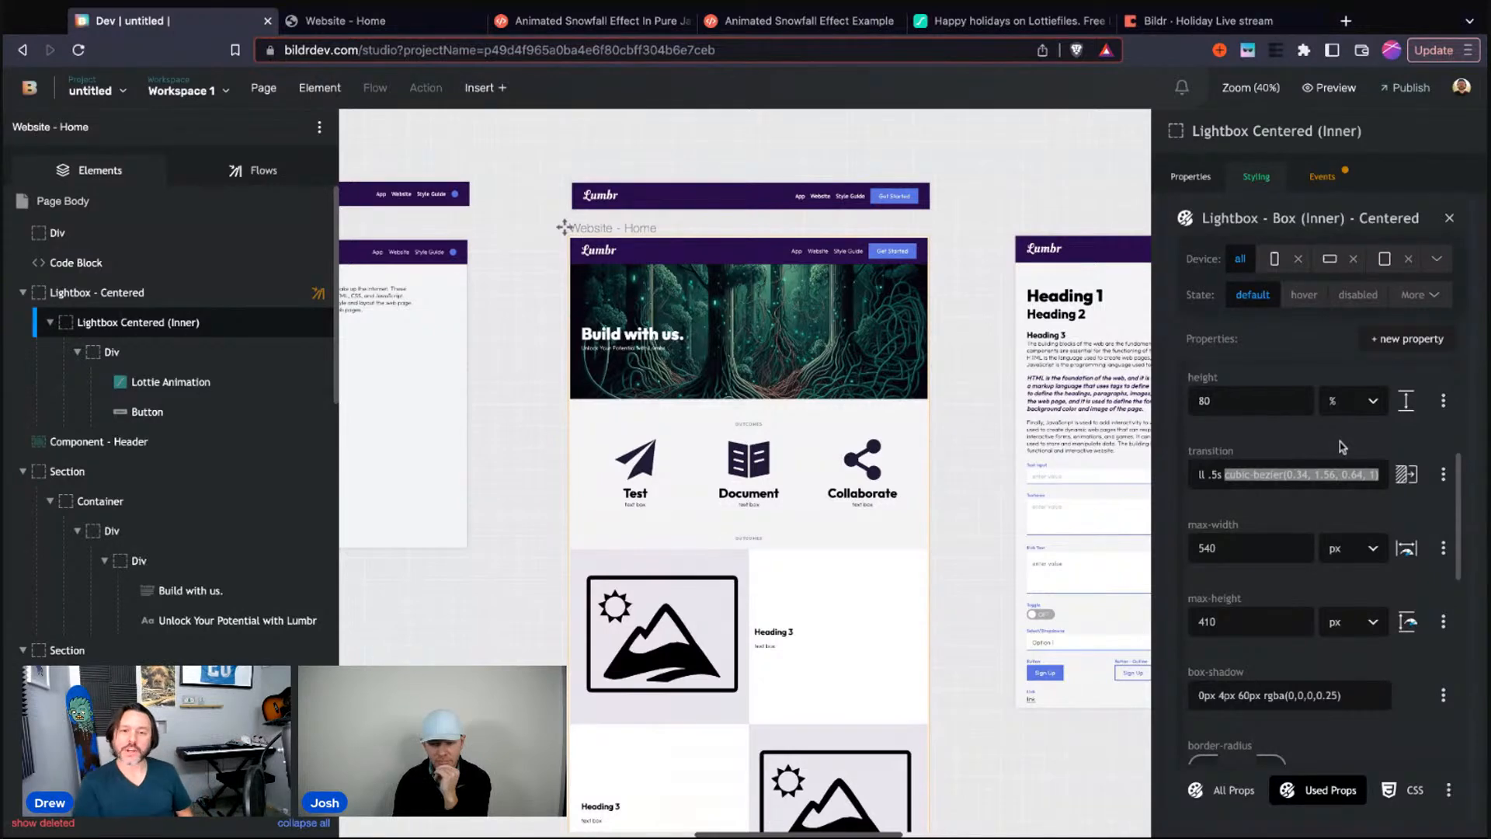
{"action": "type", "text": "ease-in"}
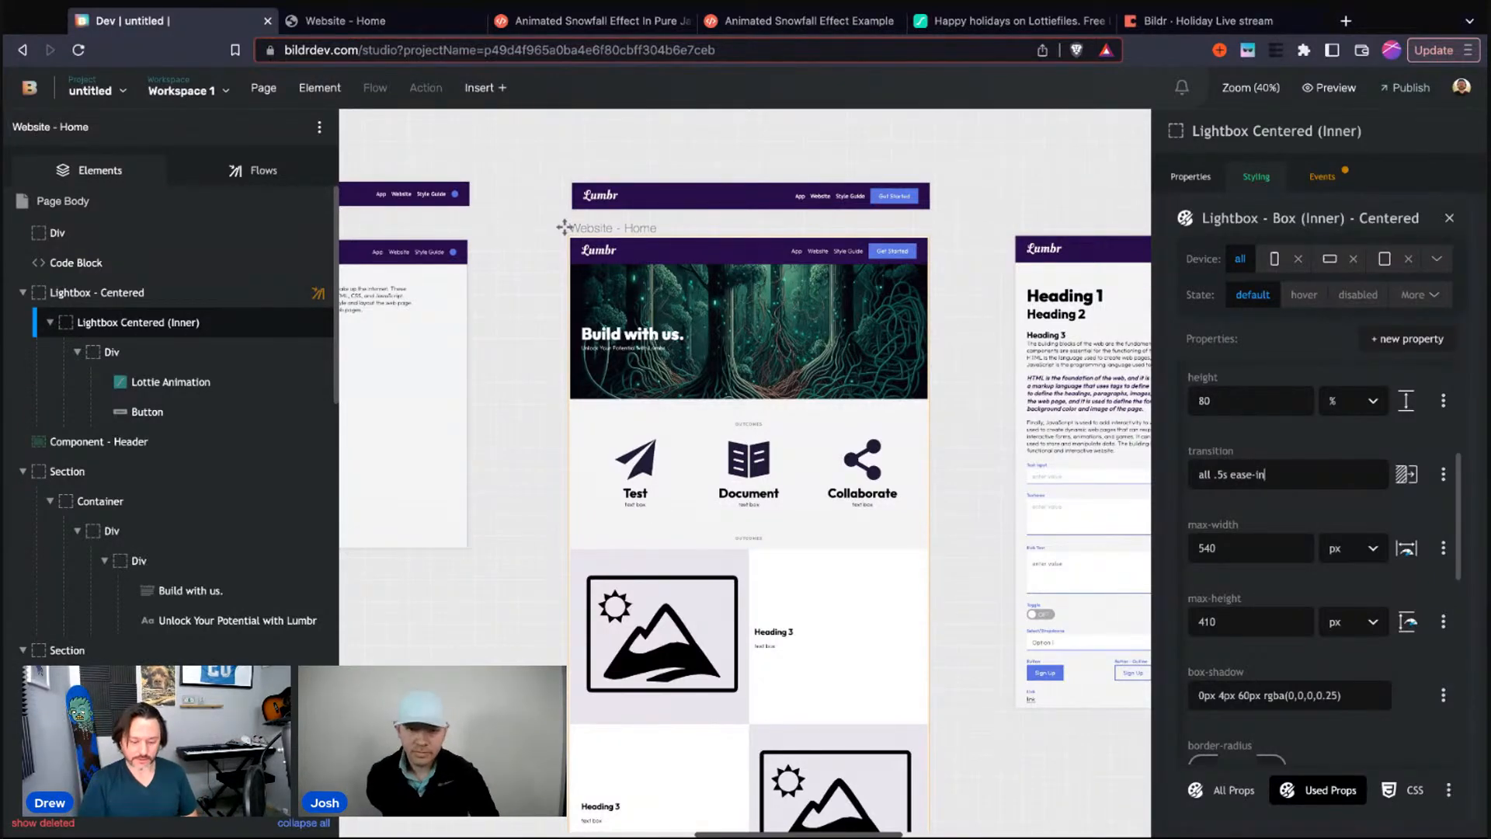
{"action": "type", "text": "-out"}
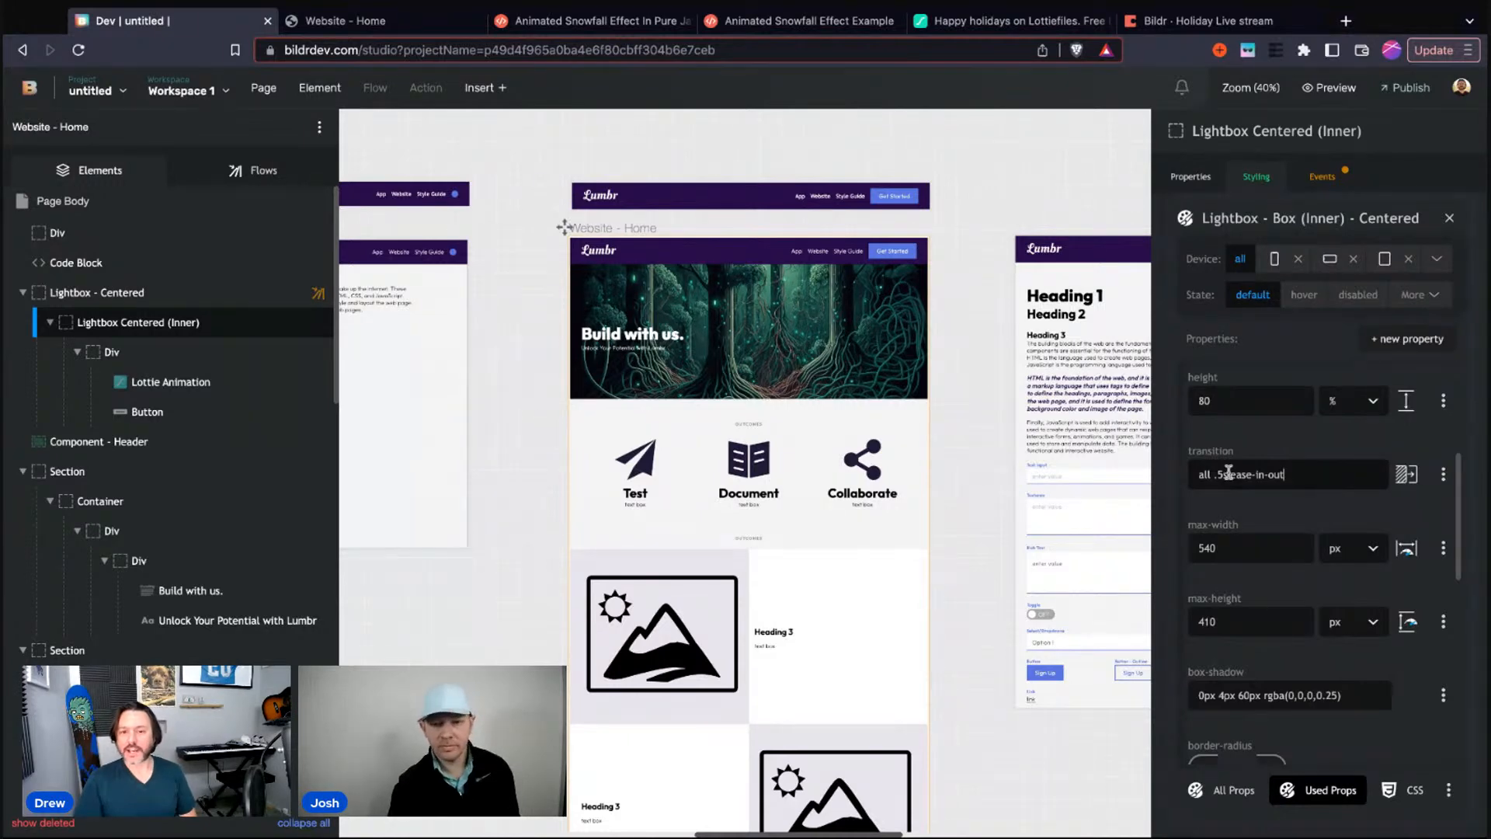
Replace ease-in-out in the transition with the copied cubic-bezier(0.34, 1.56, 0.64, 1) function
{"action": "double_click", "coordinate": [1232, 474]}
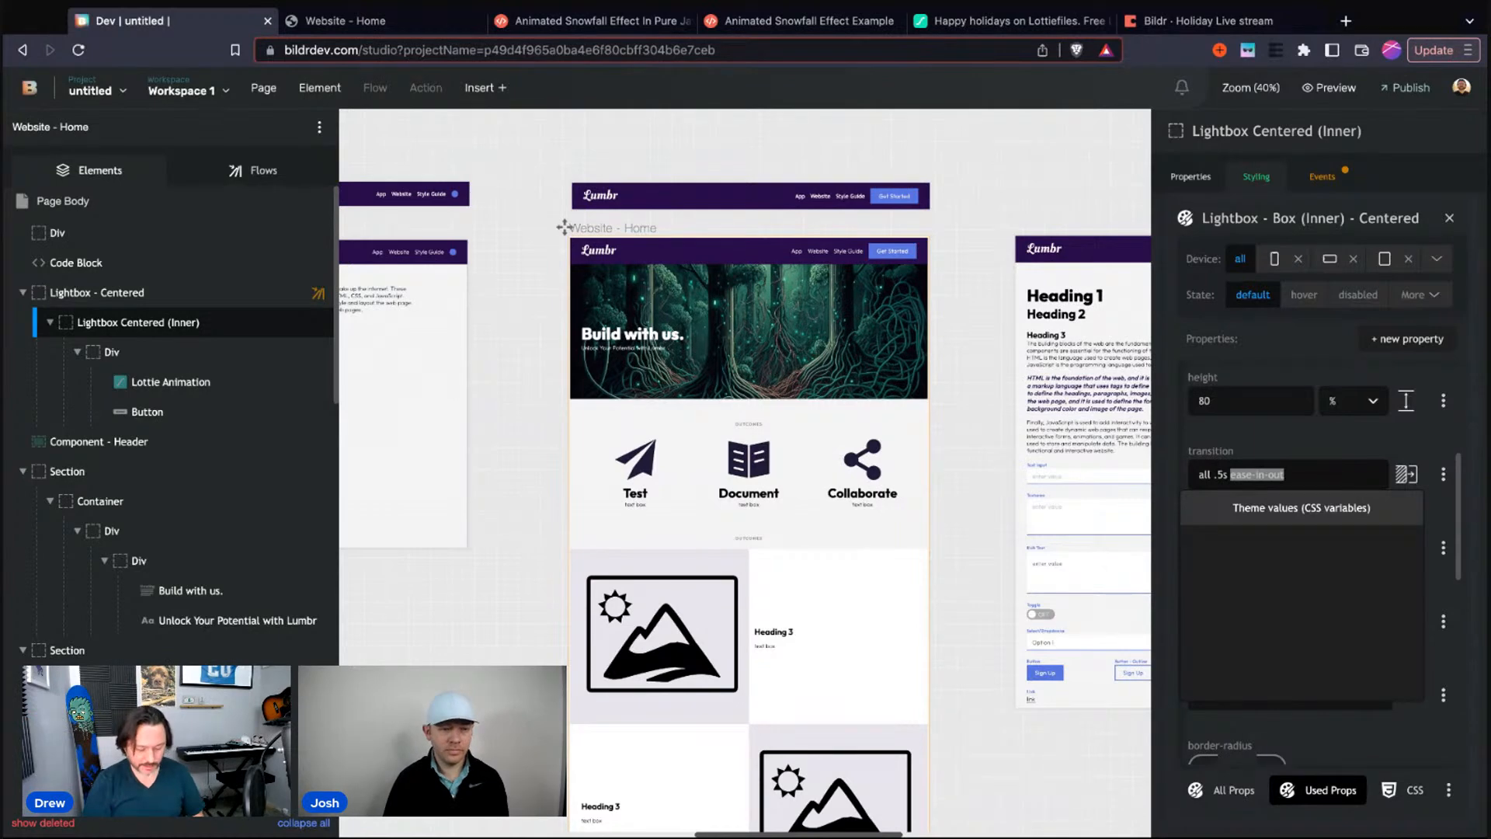
{"action": "key", "text": "super+v"}
{"action": "left_click", "coordinate": [1285, 453]}
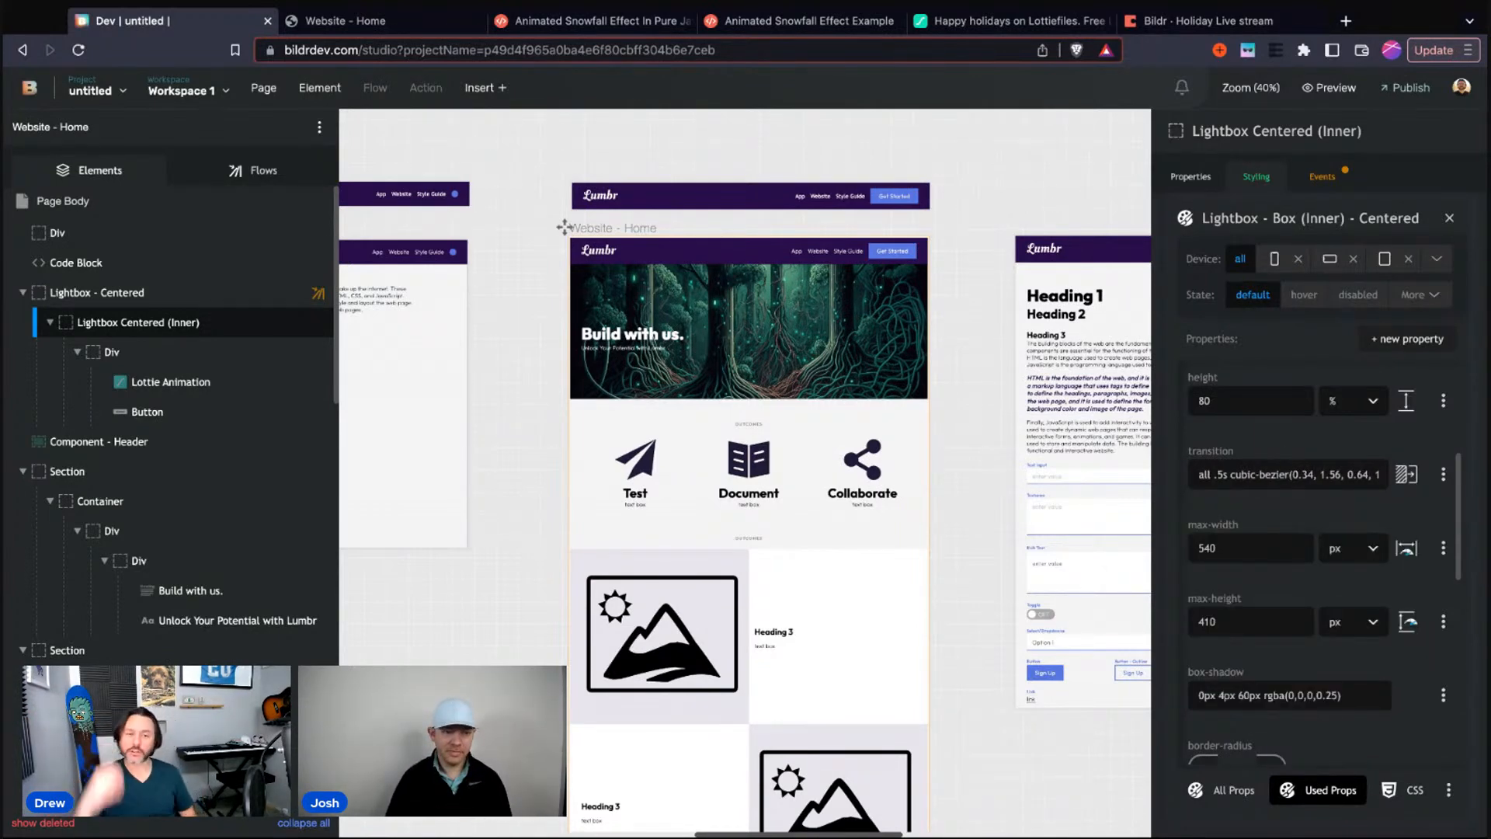
Search the web for "cubic bezier generator" in a new browser tab and open the cubic-bezier.com site
{"action": "key", "text": "super+t"}
{"action": "type", "text": "cubi"}
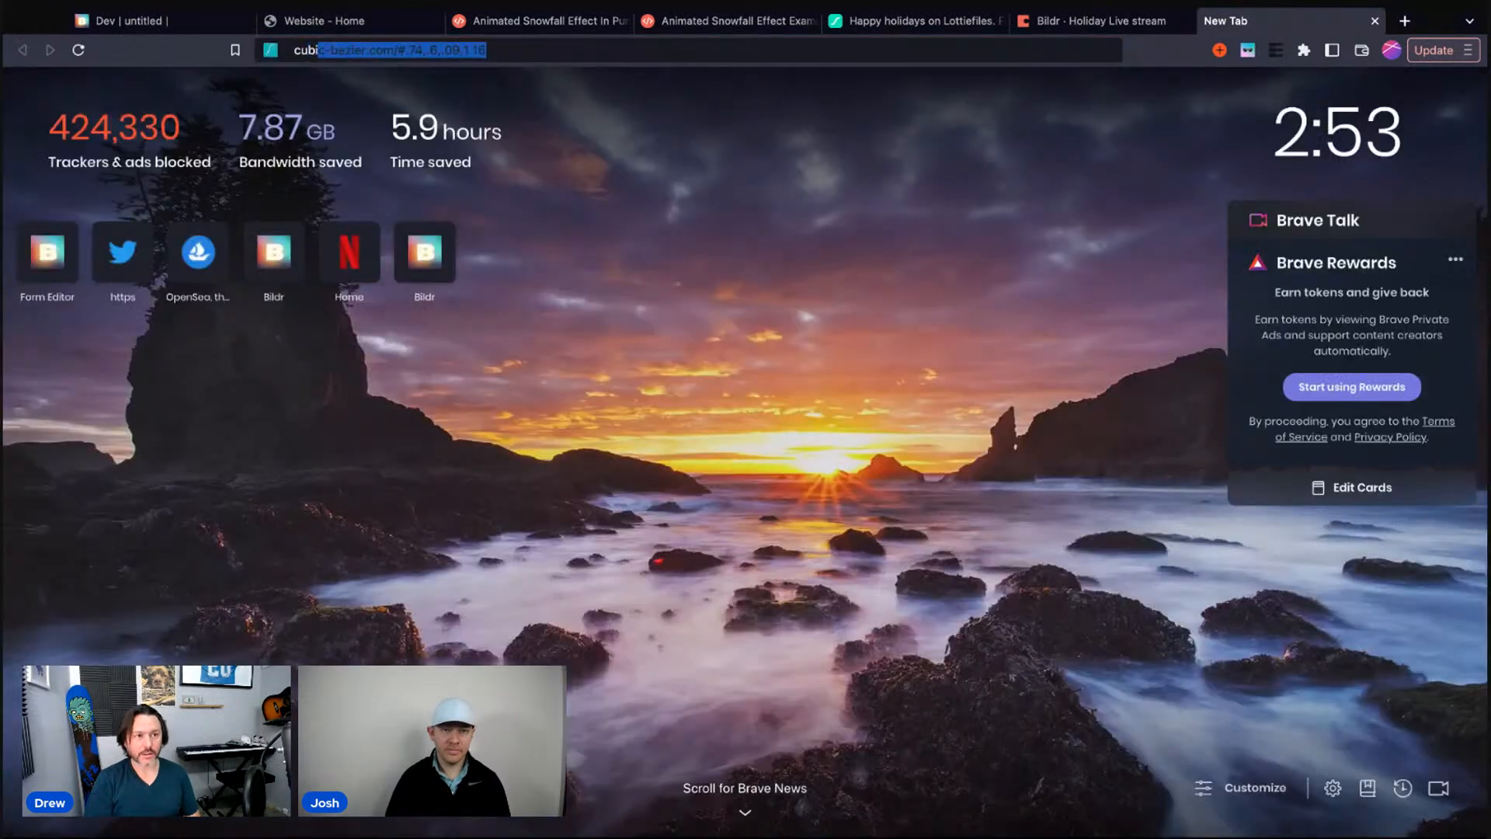
{"action": "type", "text": "c bezier"}
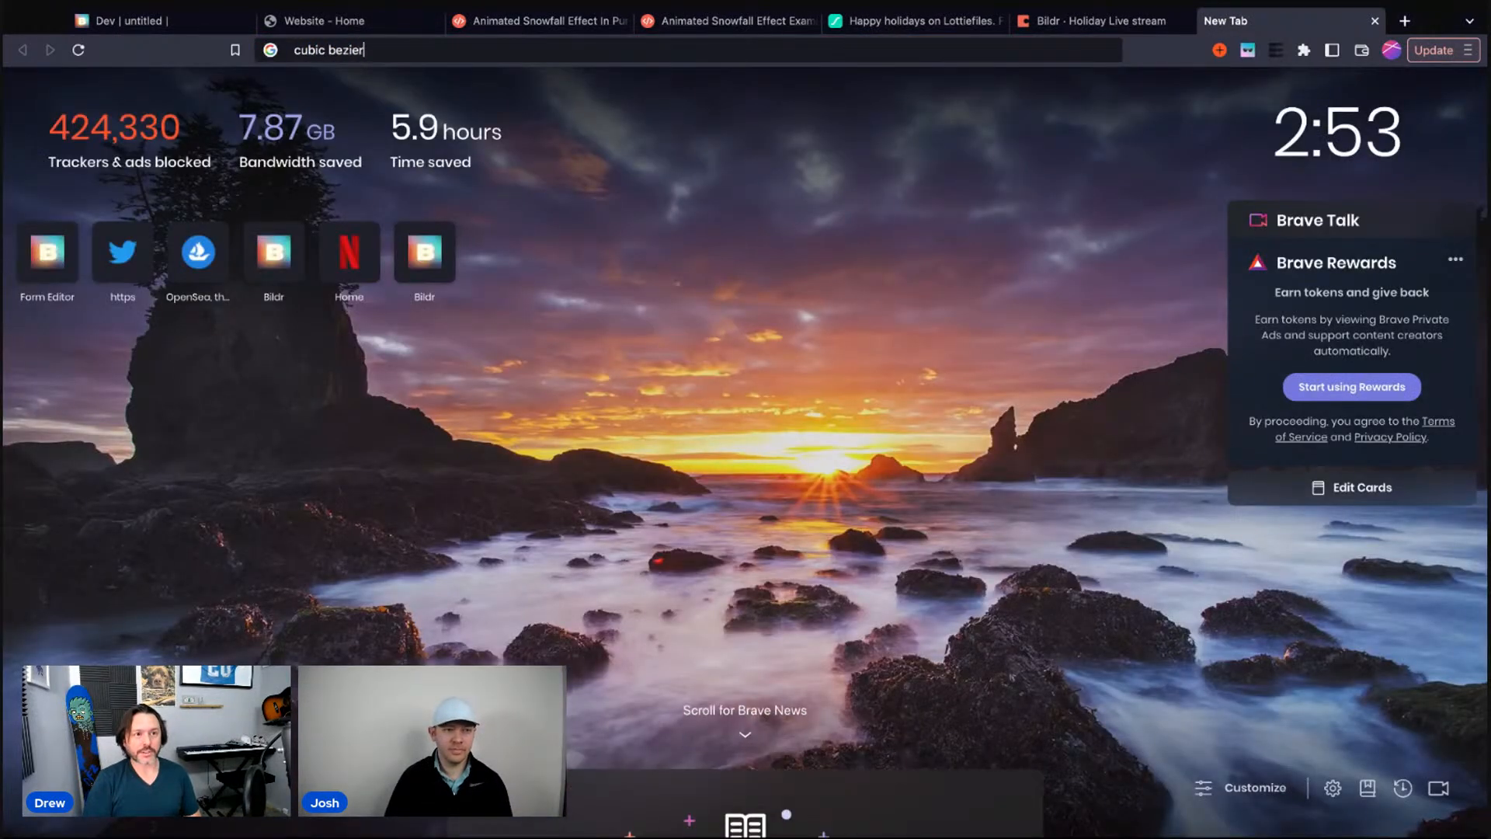
{"action": "type", "text": " generator"}
{"action": "key", "text": "Return"}
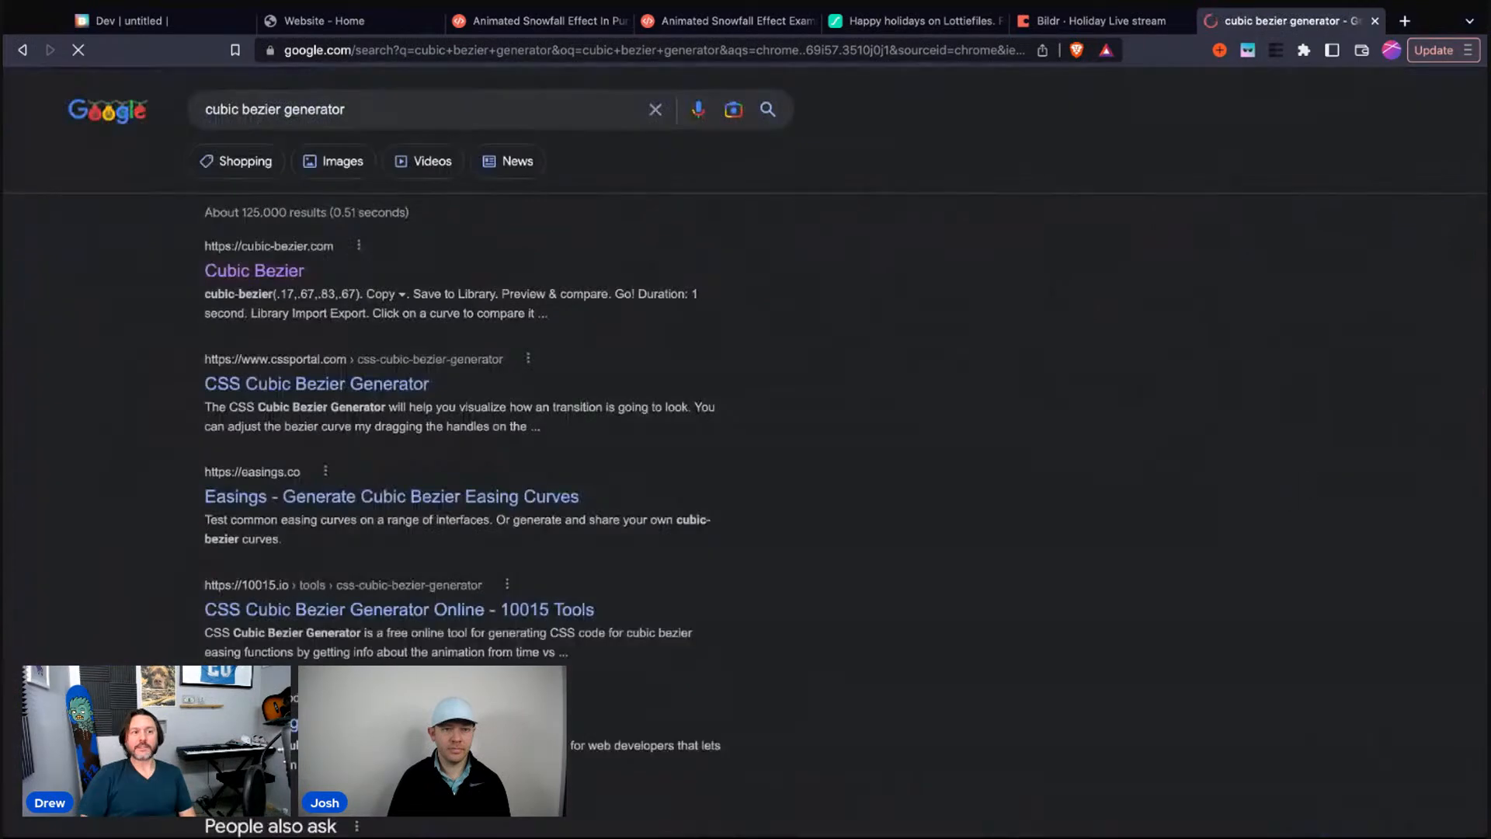
{"action": "left_click", "coordinate": [220, 276]}
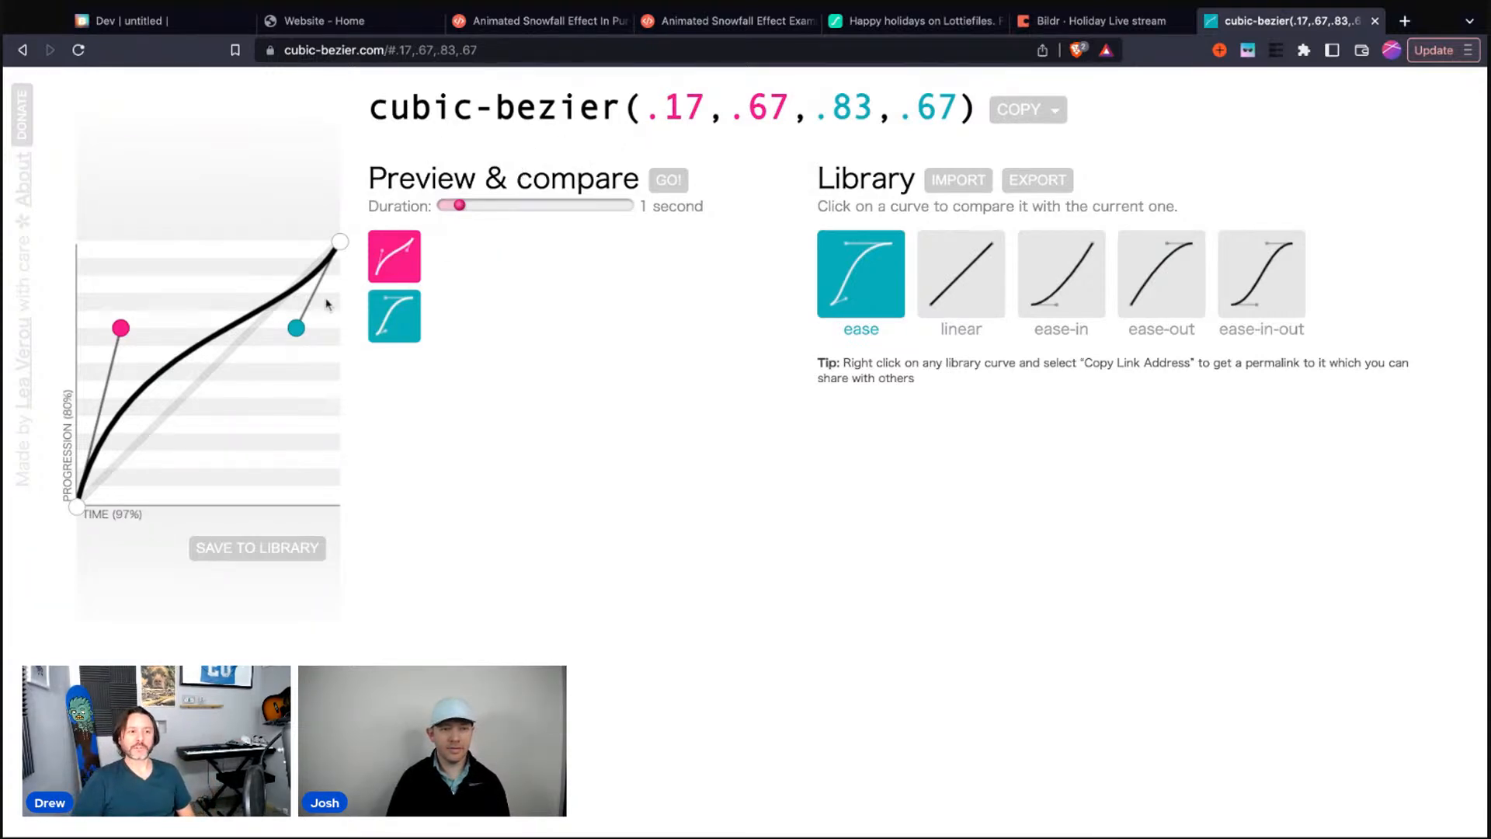
Shape the easing curve to cubic-bezier(.73,.16,.38,.68) and preview its motion against the ease curve
{"action": "left_click_drag", "start_coordinate": [122, 330], "coordinate": [268, 460]}
{"action": "left_click_drag", "start_coordinate": [296, 328], "coordinate": [176, 325]}
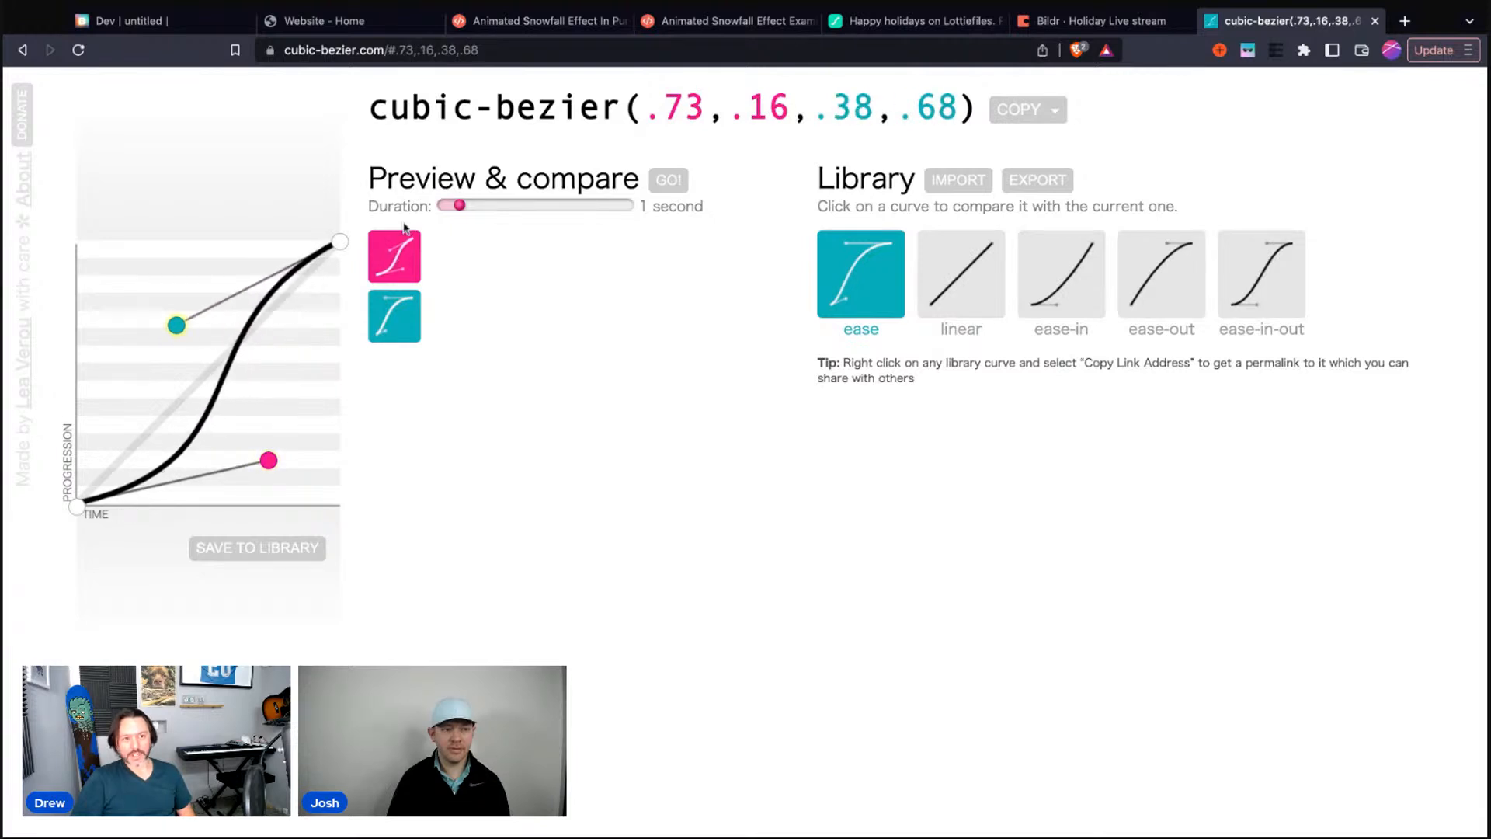
{"action": "left_click", "coordinate": [668, 180]}
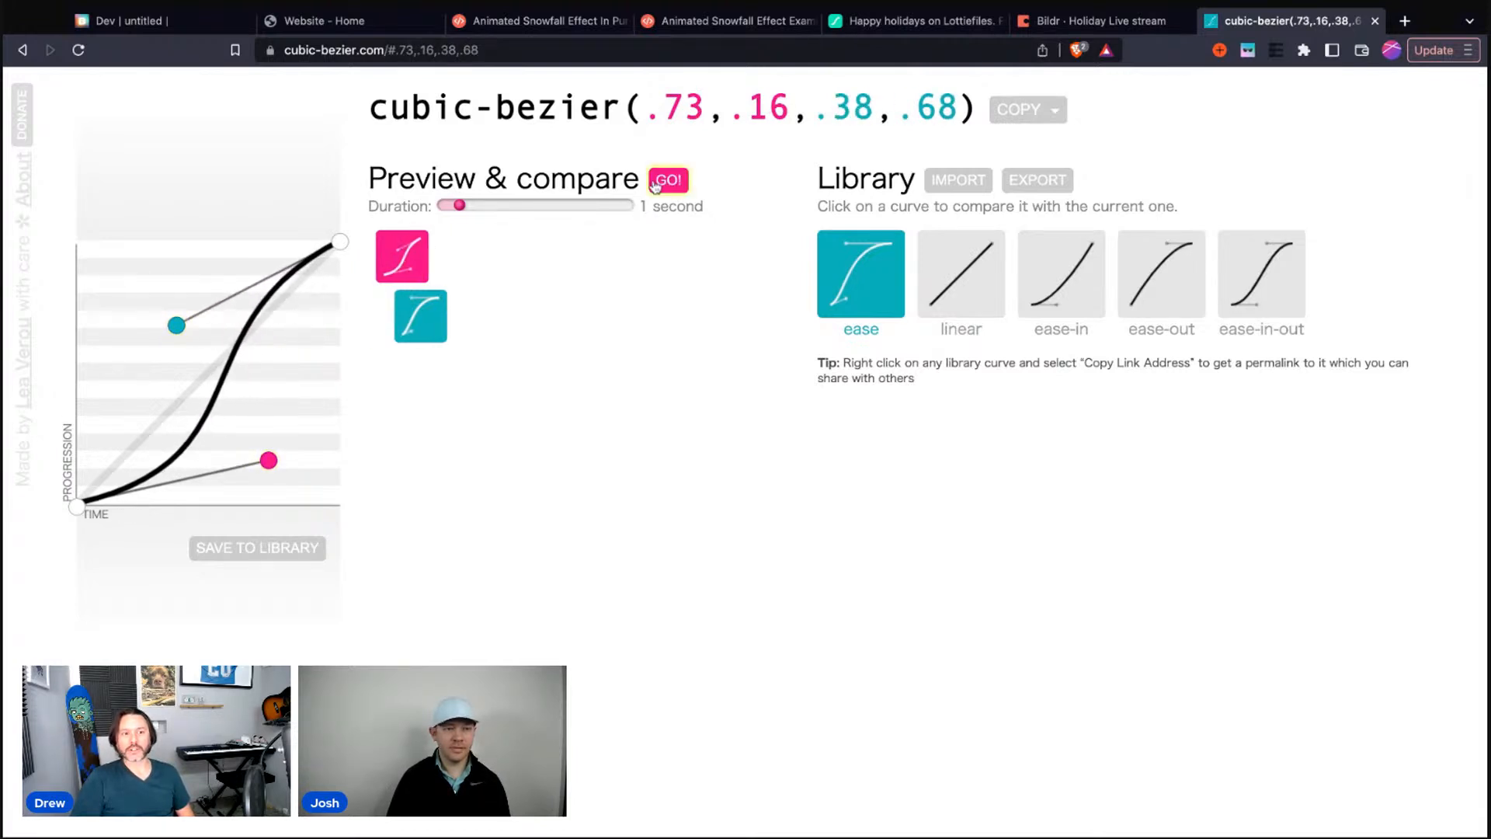
{"action": "left_click", "coordinate": [666, 180]}
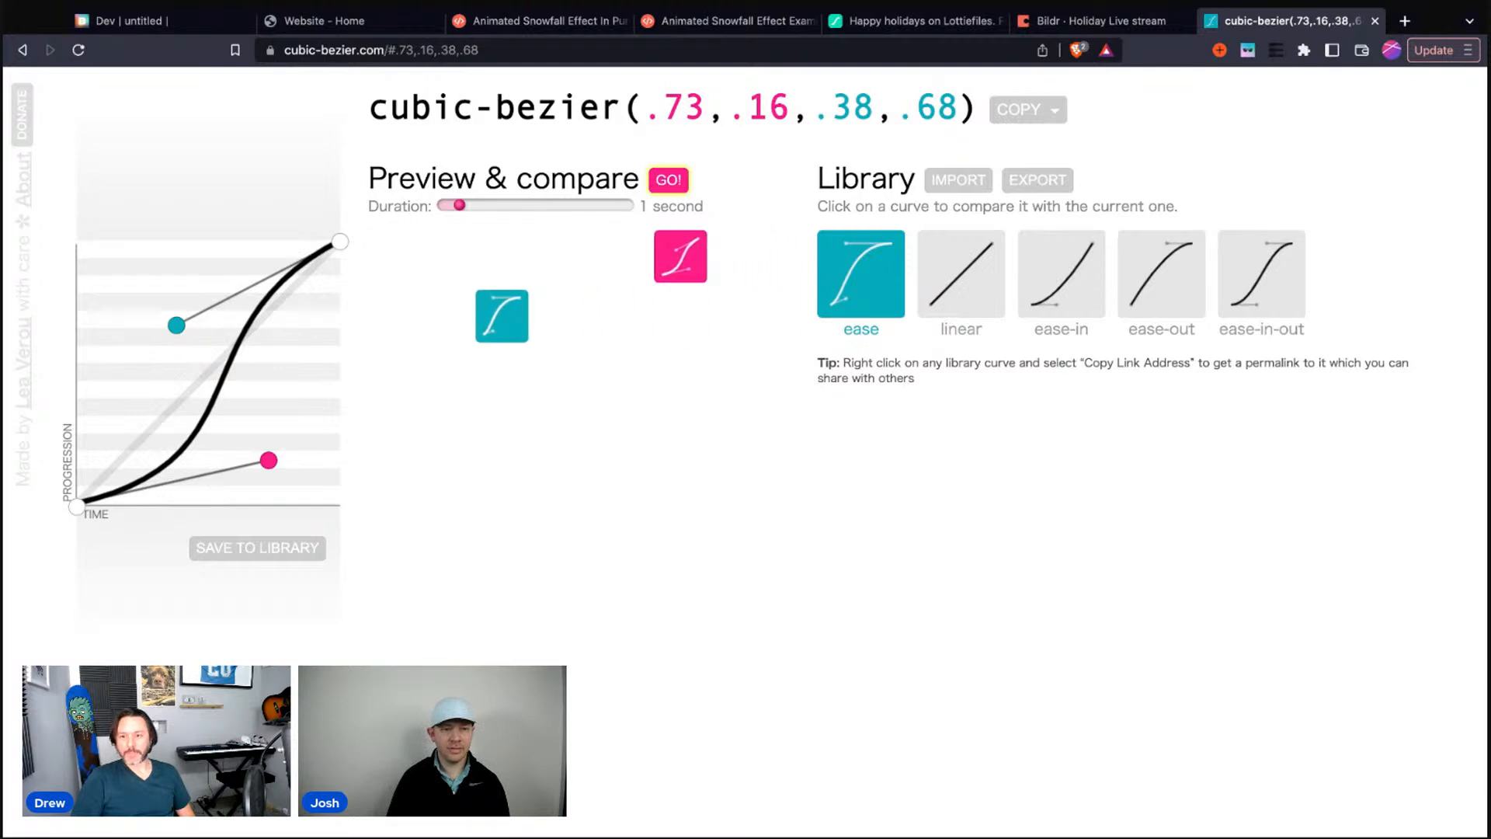
{"action": "left_click", "coordinate": [667, 181]}
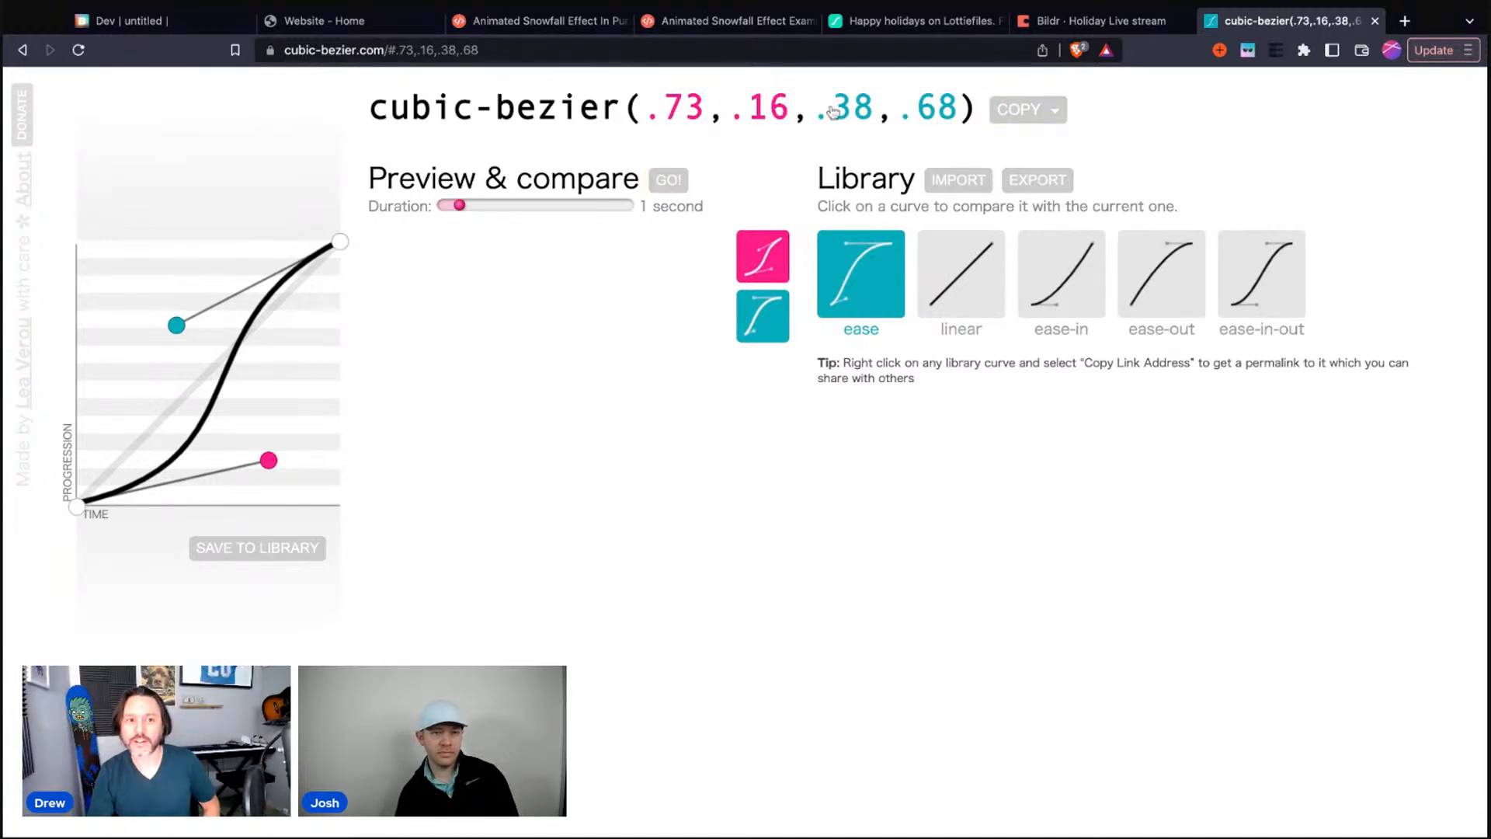
Back in the Bildr studio, set the Lightbox - Box (Inner) - Centered class's transition to all 1s cubic-bezier(.73,.16,.38,.68)
{"action": "left_click", "coordinate": [331, 23]}
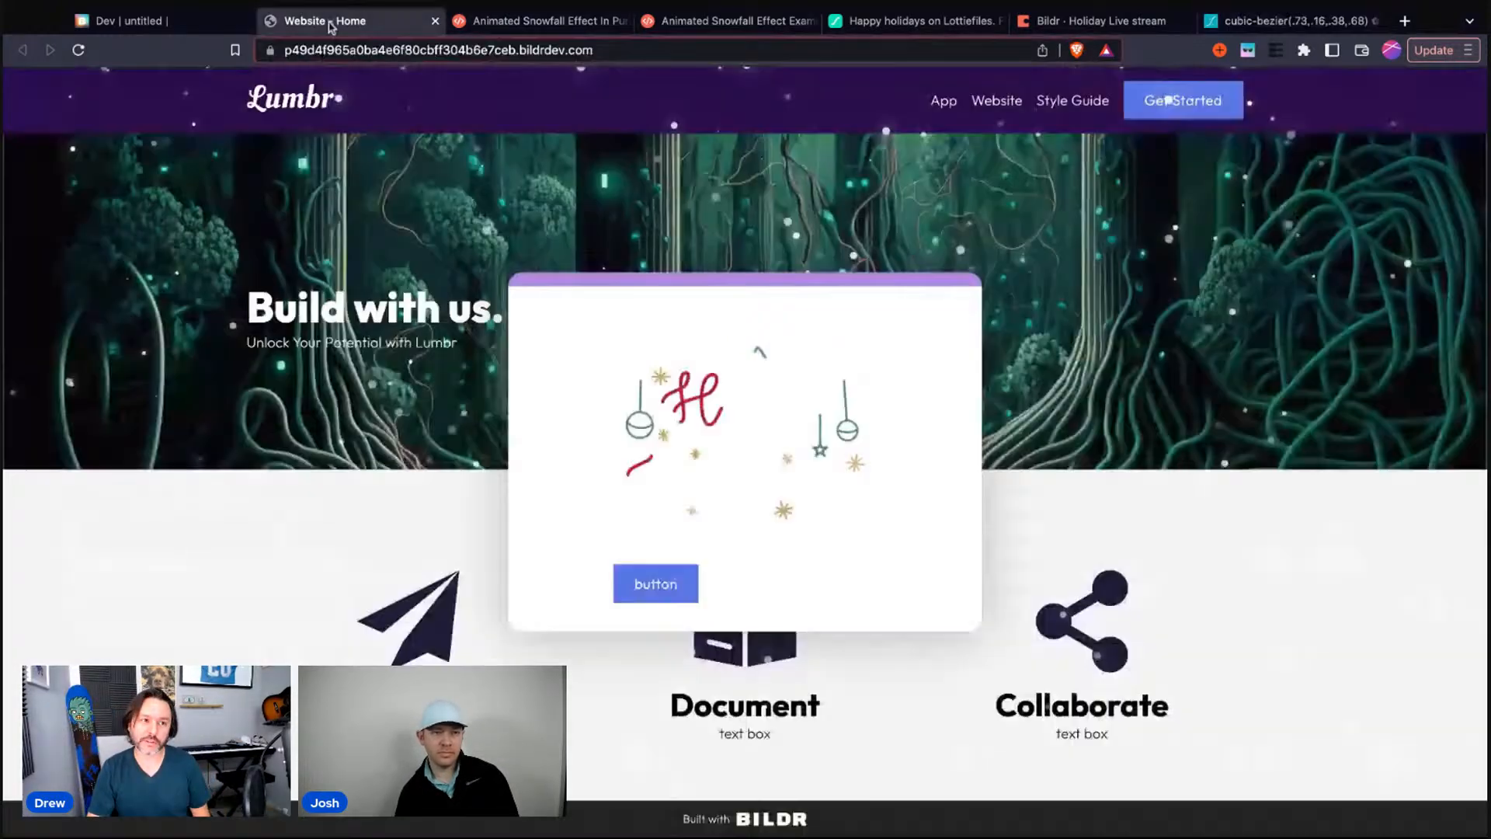
{"action": "left_click", "coordinate": [128, 21]}
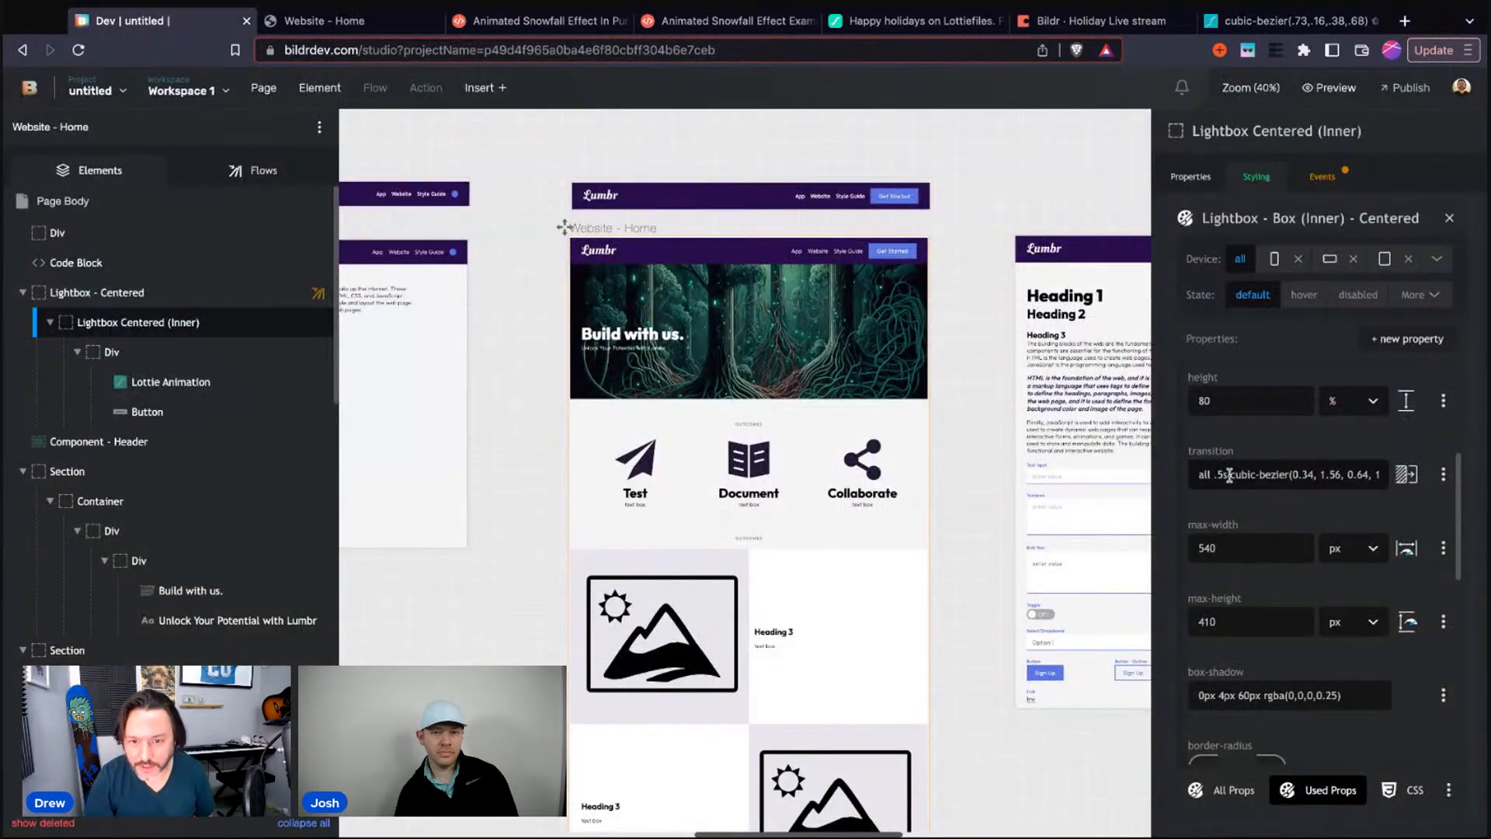
{"action": "left_click", "coordinate": [1272, 474]}
{"action": "left_click", "coordinate": [1230, 476]}
{"action": "key", "text": "shift+super+Right"}
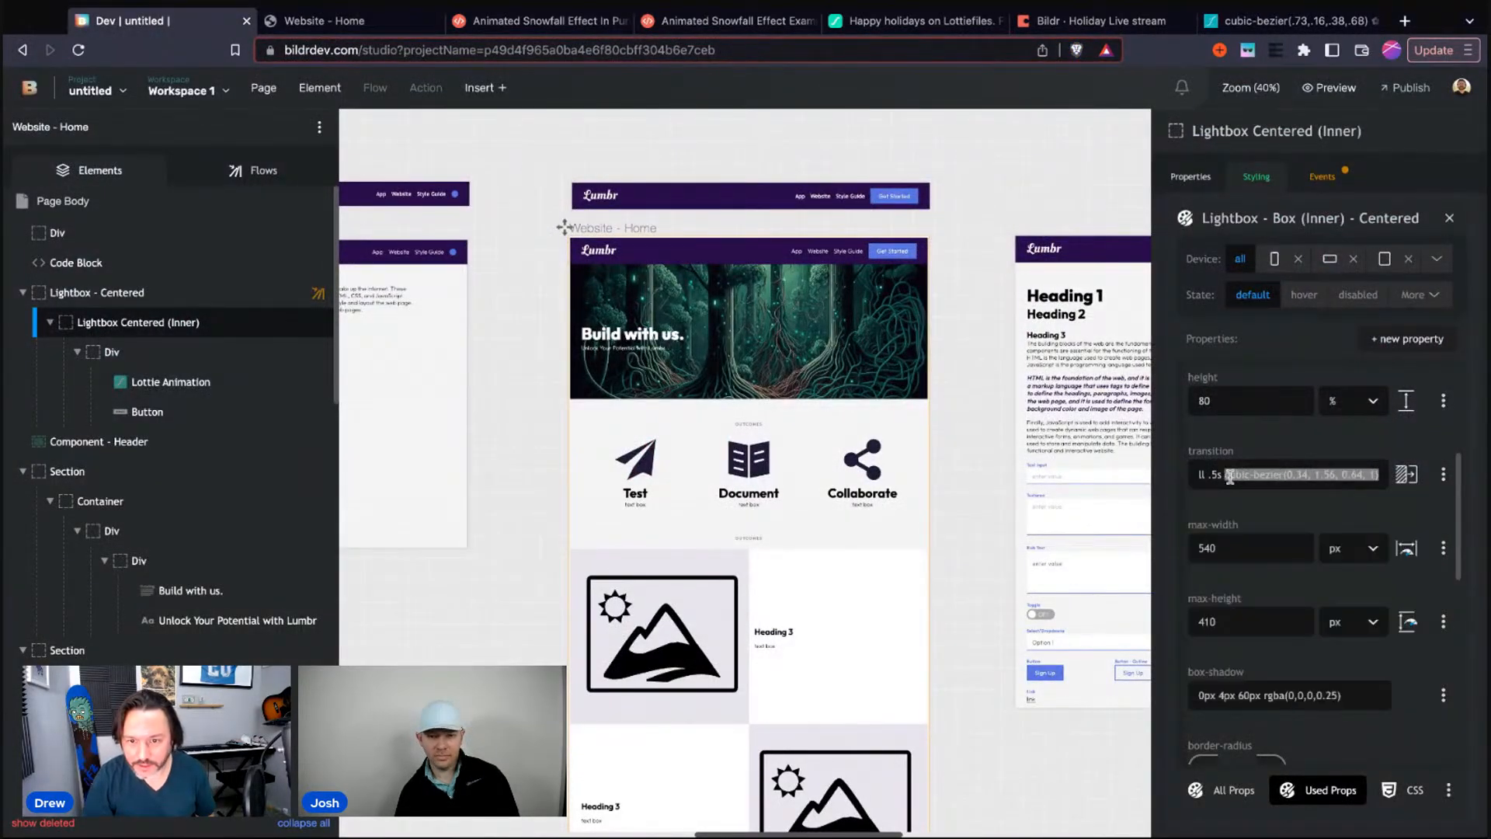
{"action": "type", "text": "cubic-bezier(.73,.16,.38,.68)"}
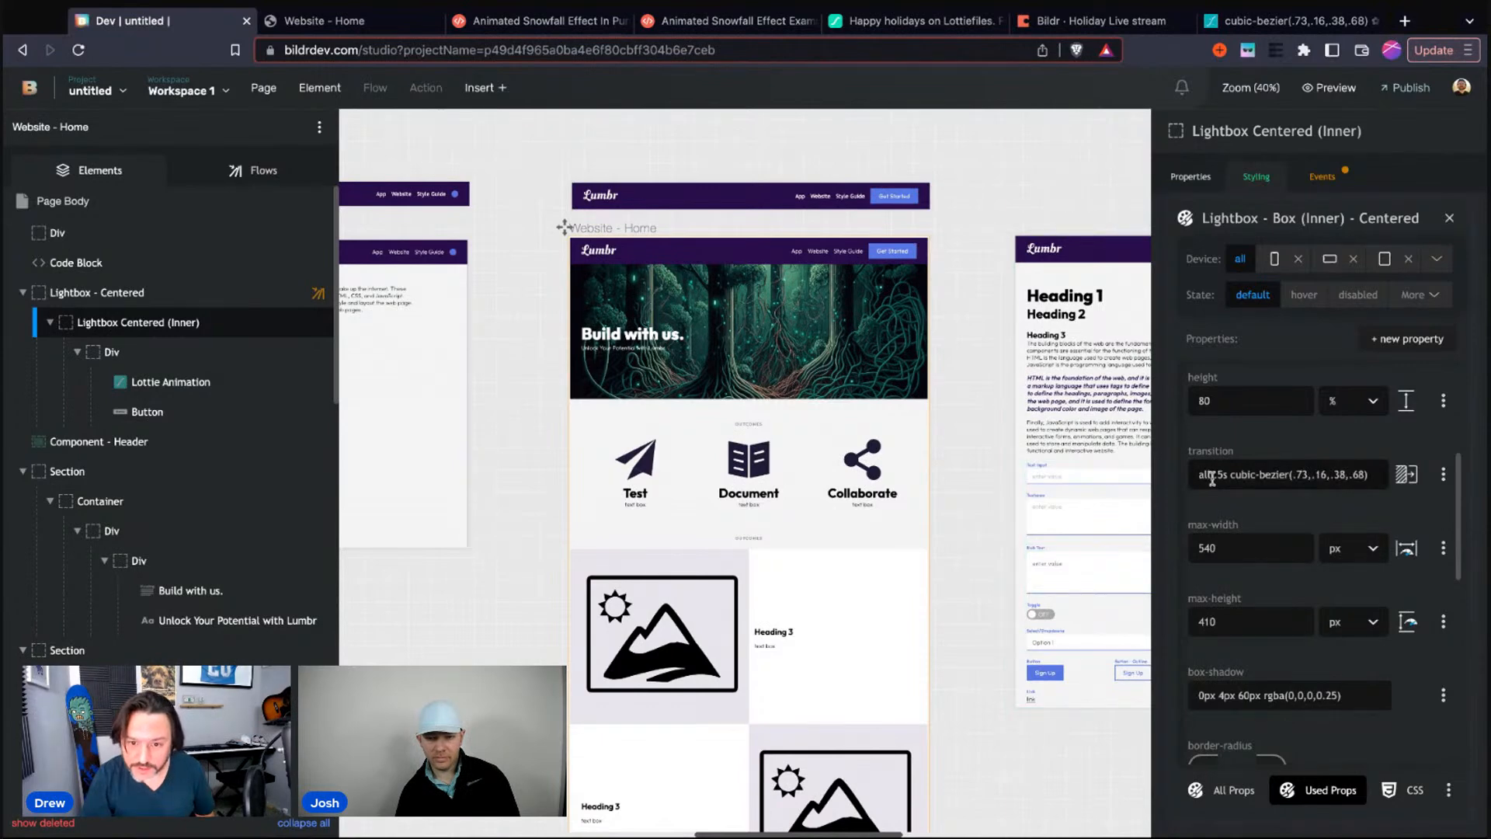
{"action": "left_click_drag", "start_coordinate": [1223, 475], "coordinate": [1212, 476]}
{"action": "type", "text": "1"}
{"action": "left_click", "coordinate": [919, 275]}
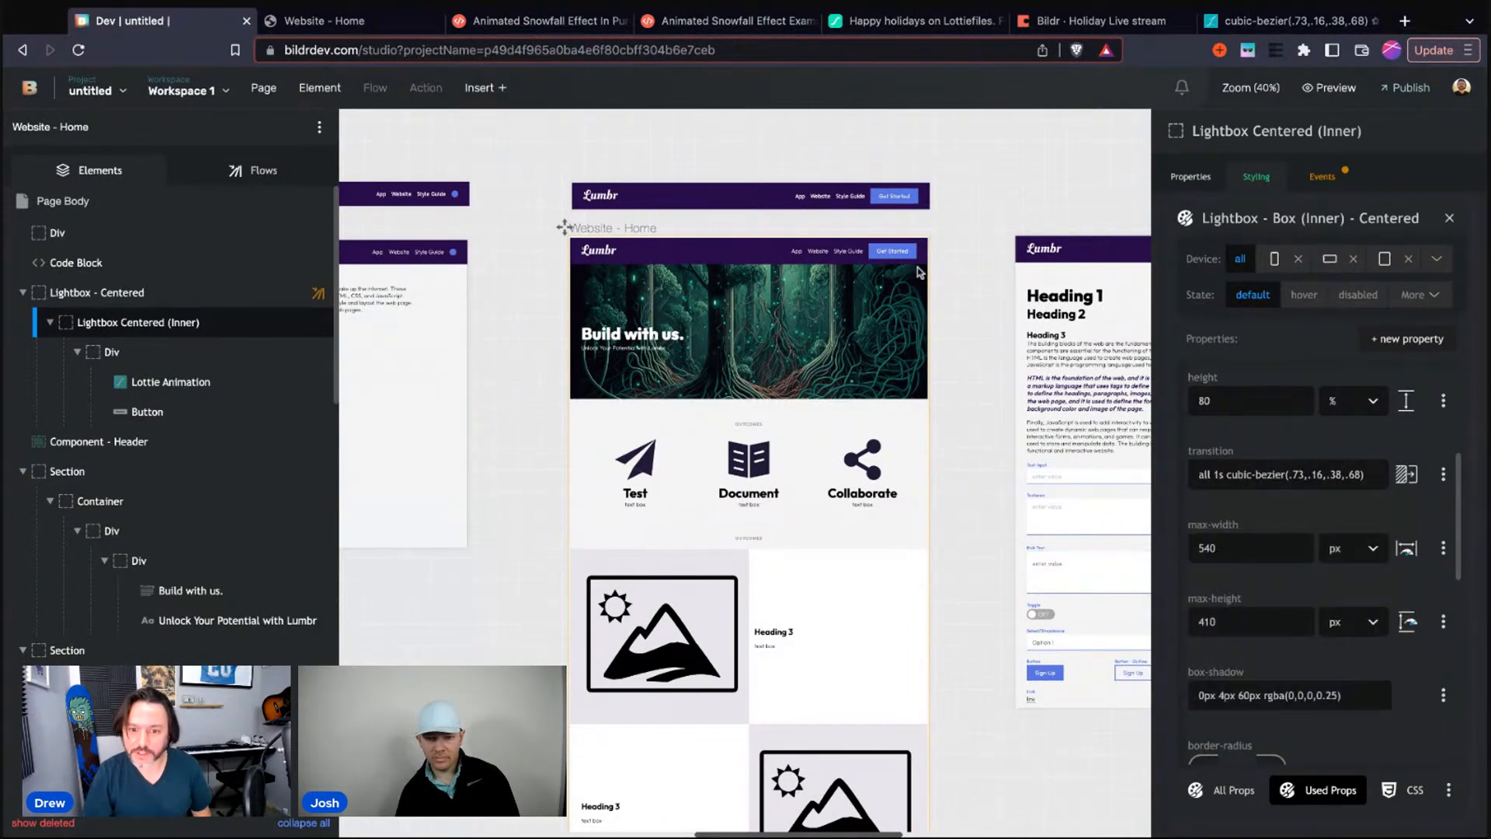
Reload the live home page to check the popup with the new 1s easing, and return to the studio
{"action": "scroll", "coordinate": [919, 275], "scroll_direction": "down", "scroll_amount": 1}
{"action": "left_click", "coordinate": [342, 23]}
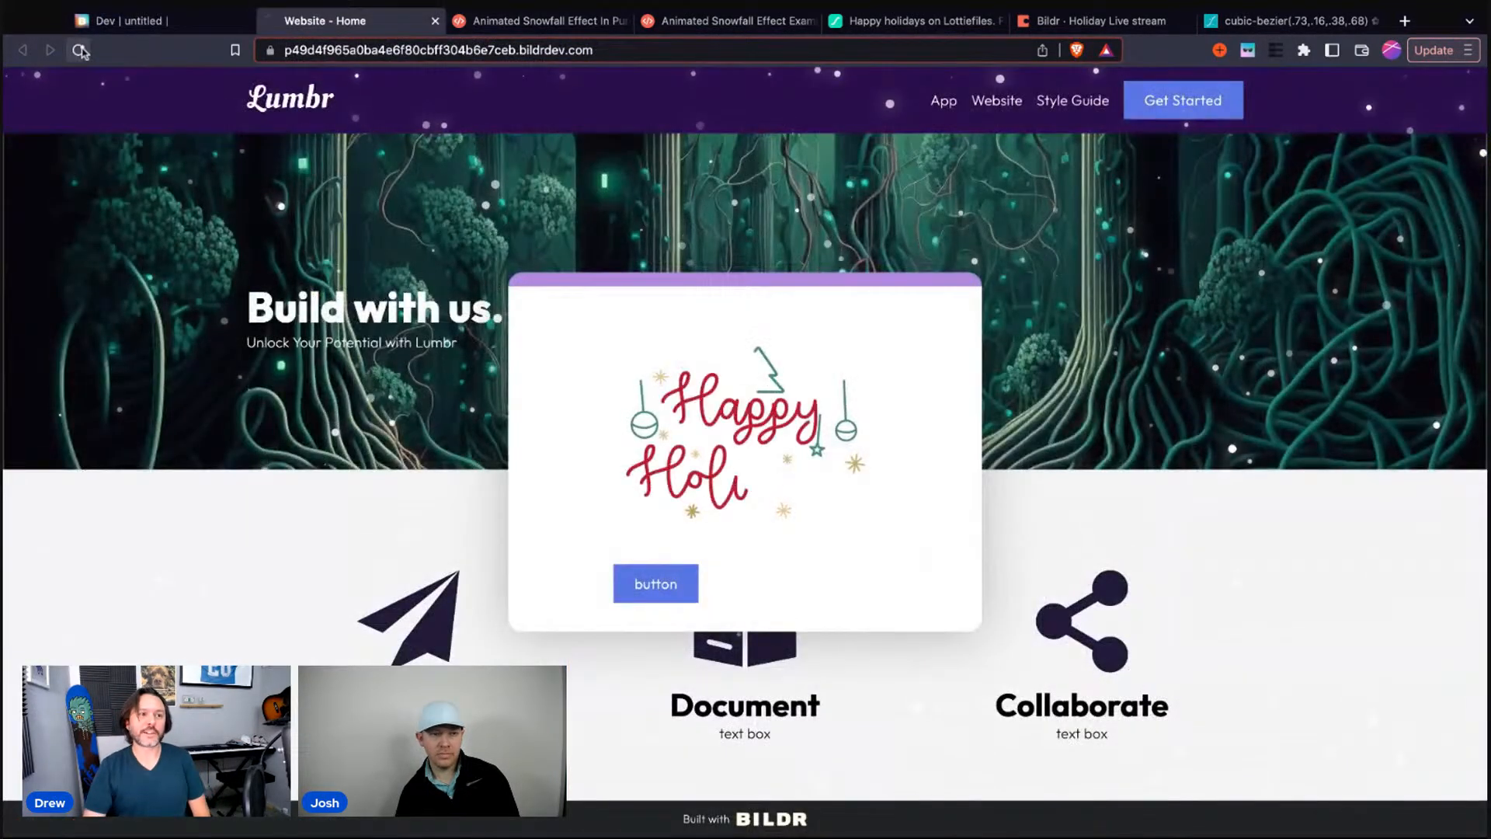
{"action": "left_click", "coordinate": [78, 50]}
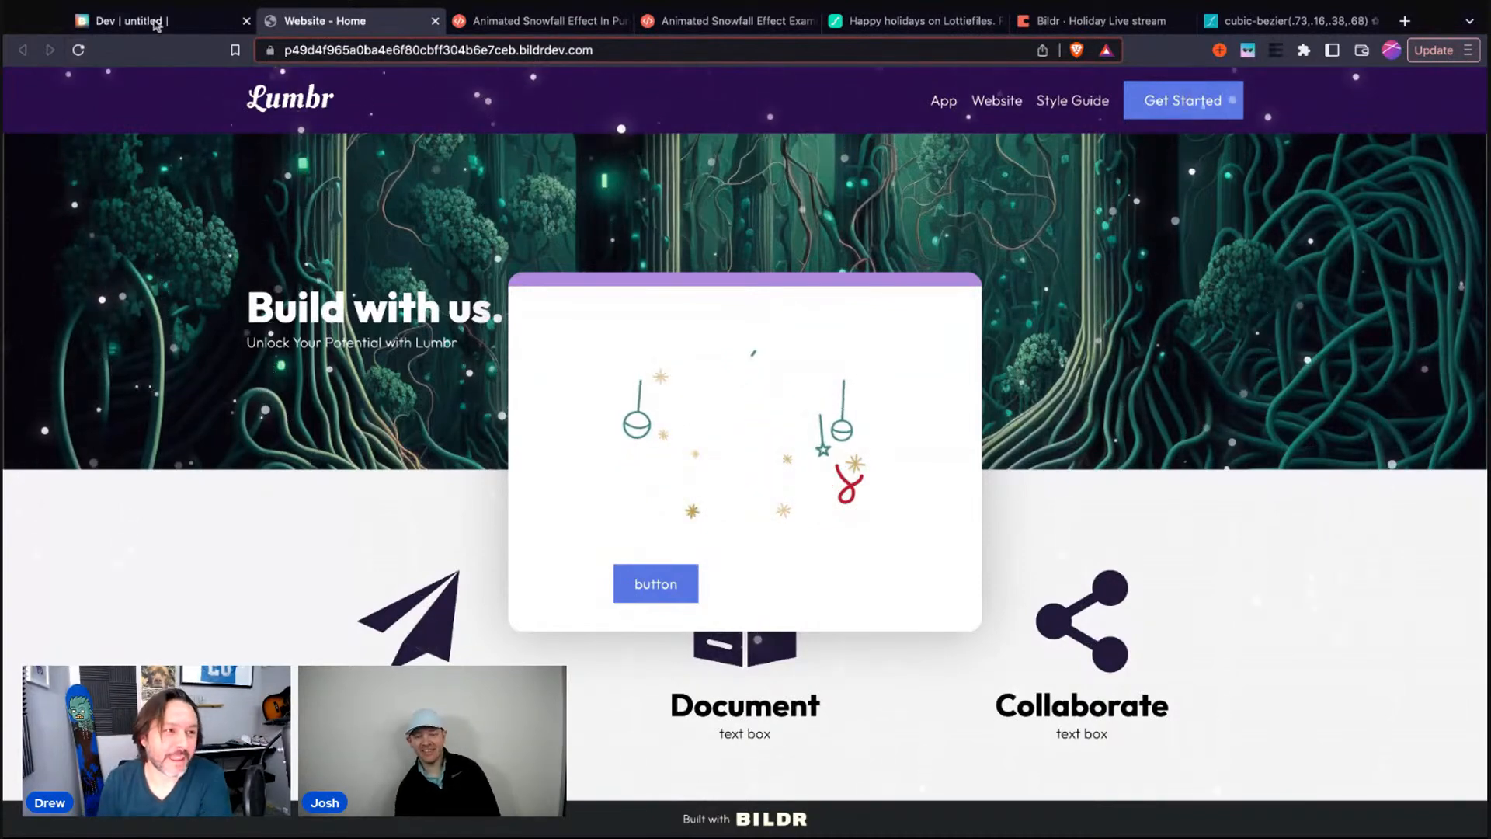
{"action": "key", "text": "ctrl+shift+Tab"}
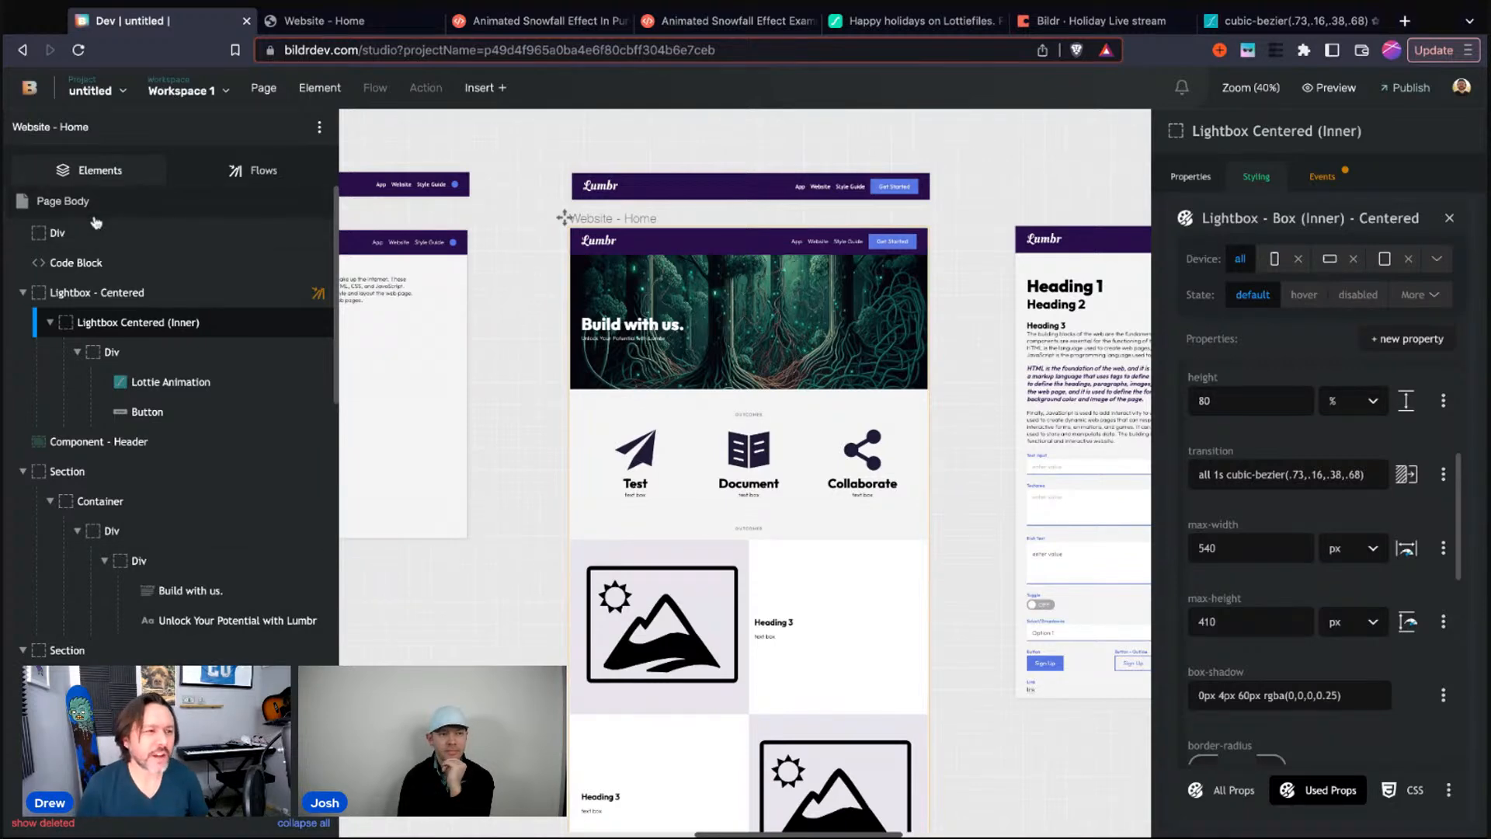
Add an Audio element to the Page Body of the Website - Home page
{"action": "mouse_move", "coordinate": [95, 221]}
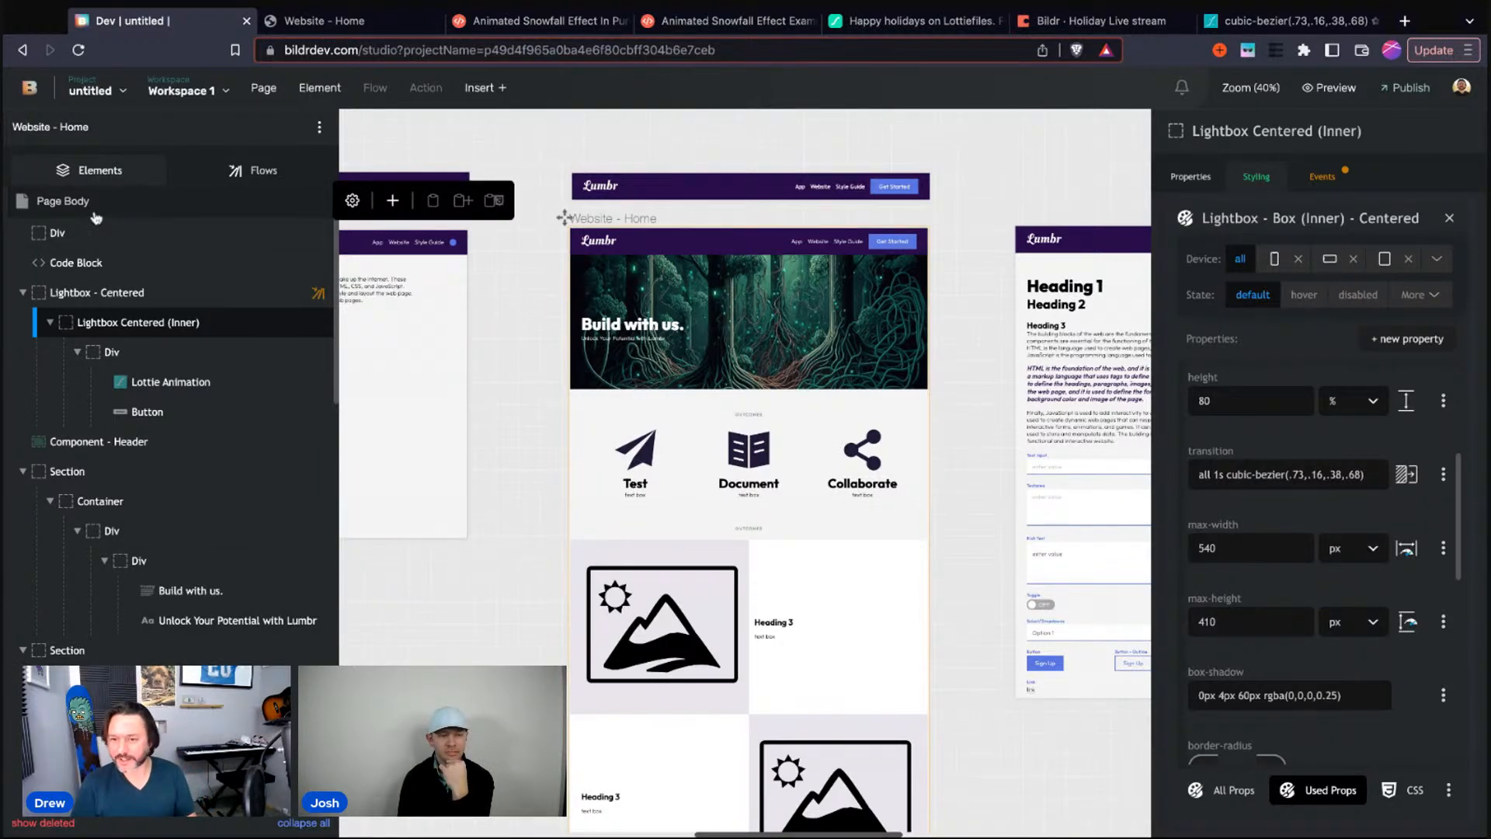
{"action": "left_click", "coordinate": [393, 203]}
{"action": "type", "text": "audio"}
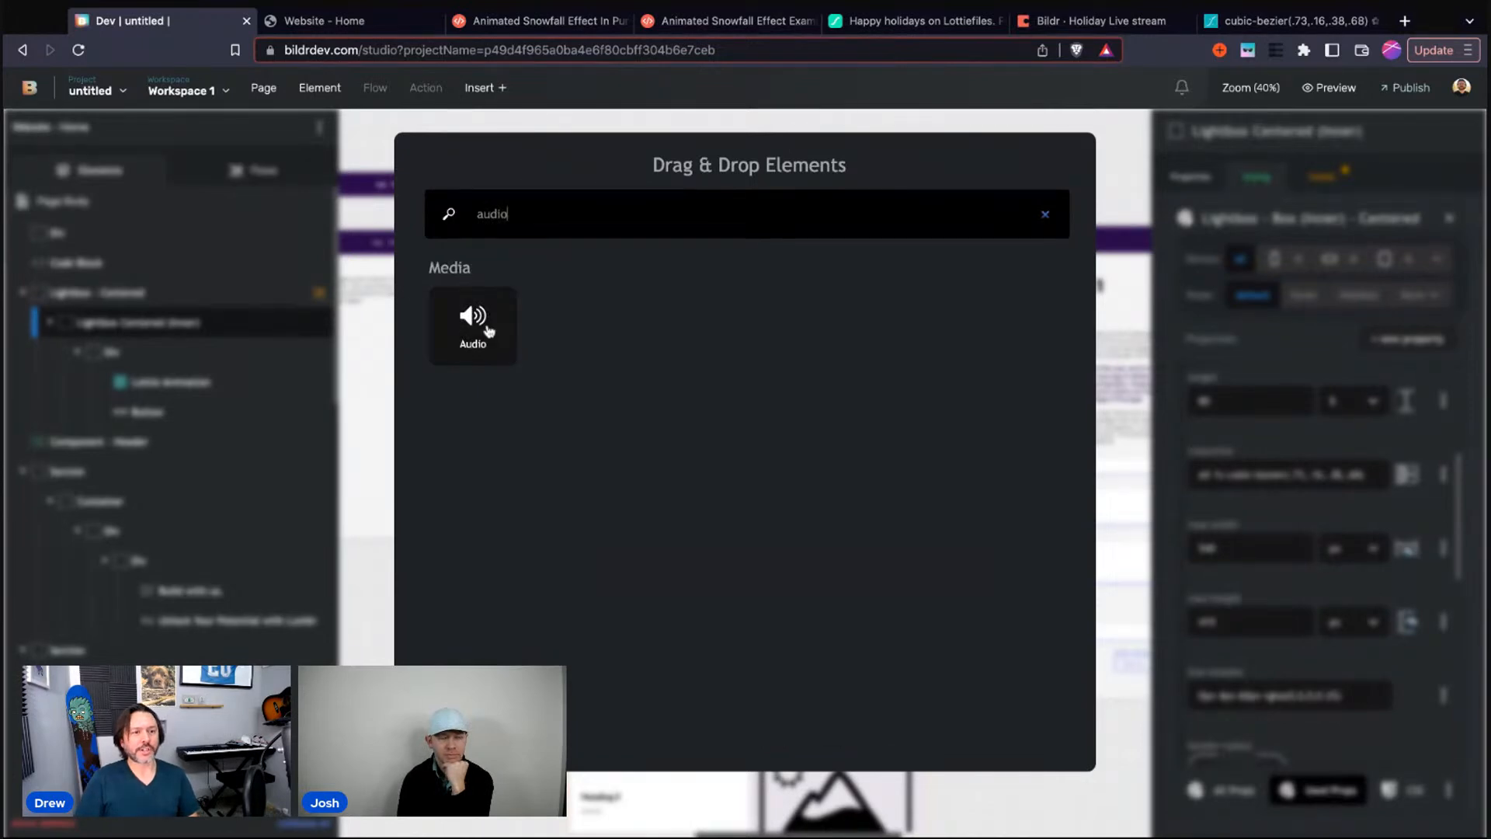
{"action": "left_click", "coordinate": [473, 325]}
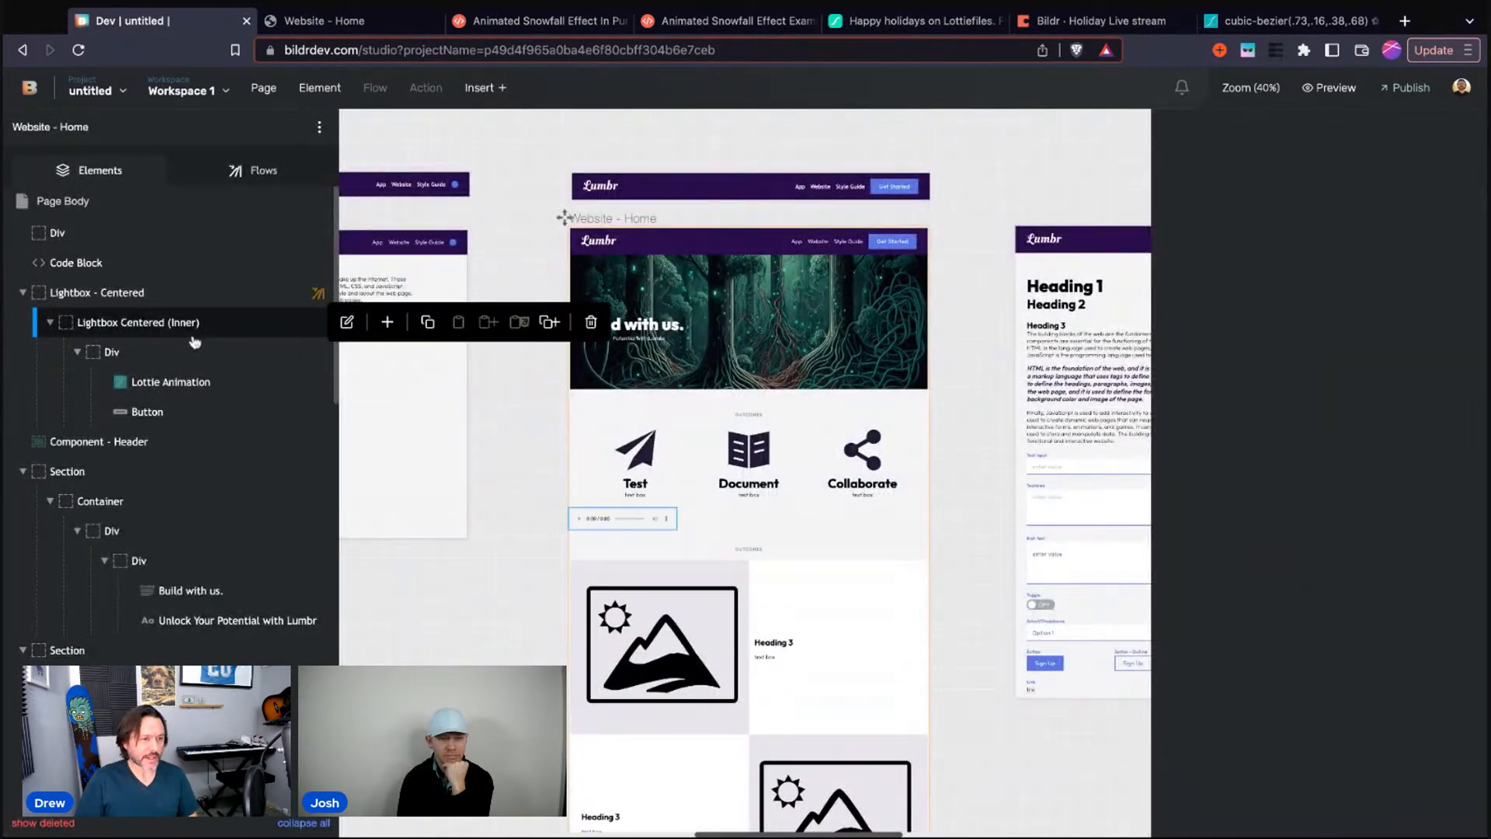
Locate the new Audio element in the page's element tree and check its media file selection
{"action": "scroll", "coordinate": [179, 350], "scroll_direction": "down", "scroll_amount": 10}
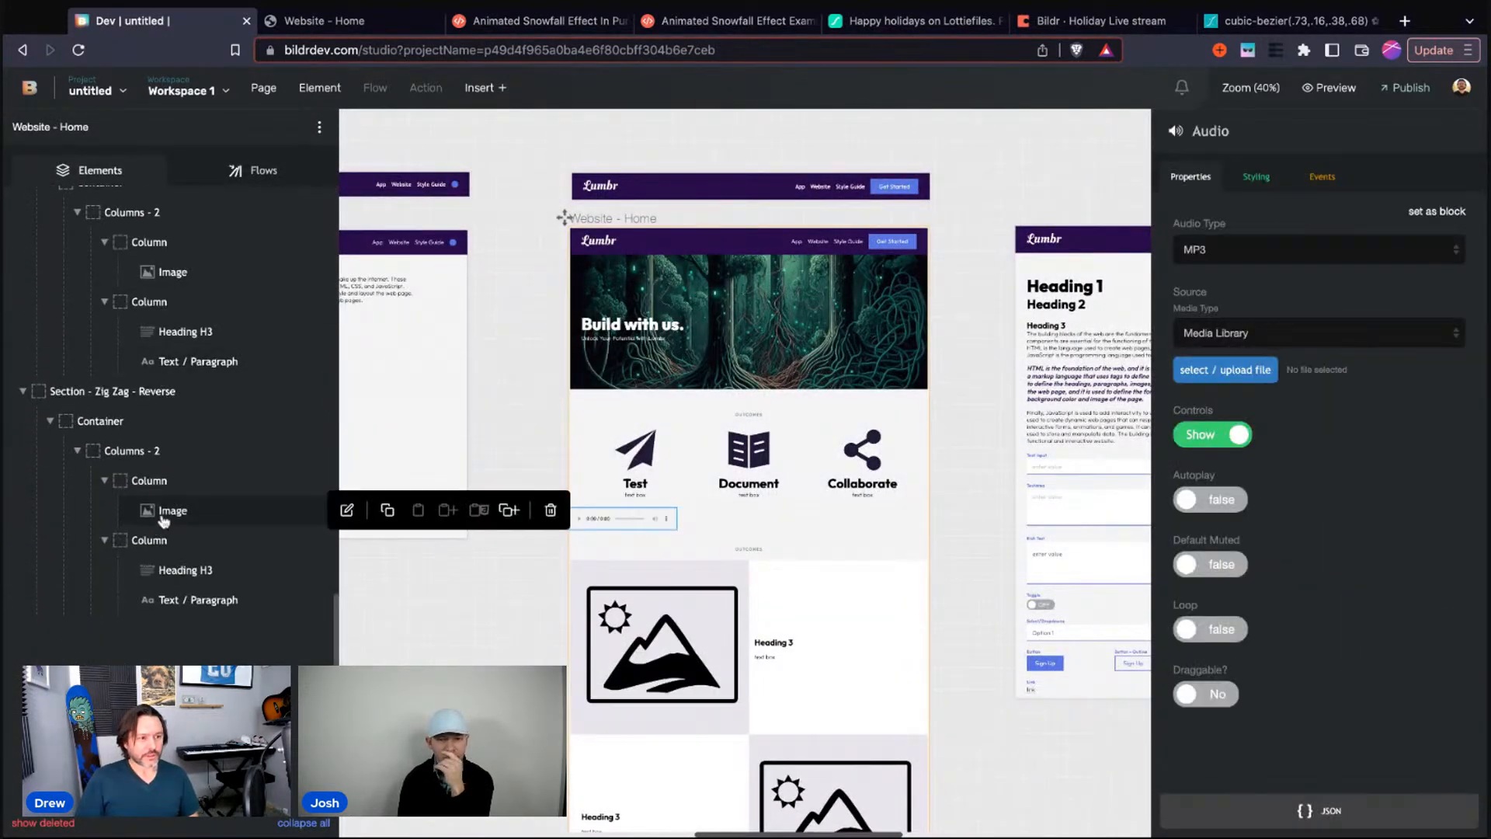
{"action": "scroll", "coordinate": [220, 443], "scroll_direction": "up", "scroll_amount": 15}
{"action": "scroll", "coordinate": [220, 452], "scroll_direction": "down", "scroll_amount": 9}
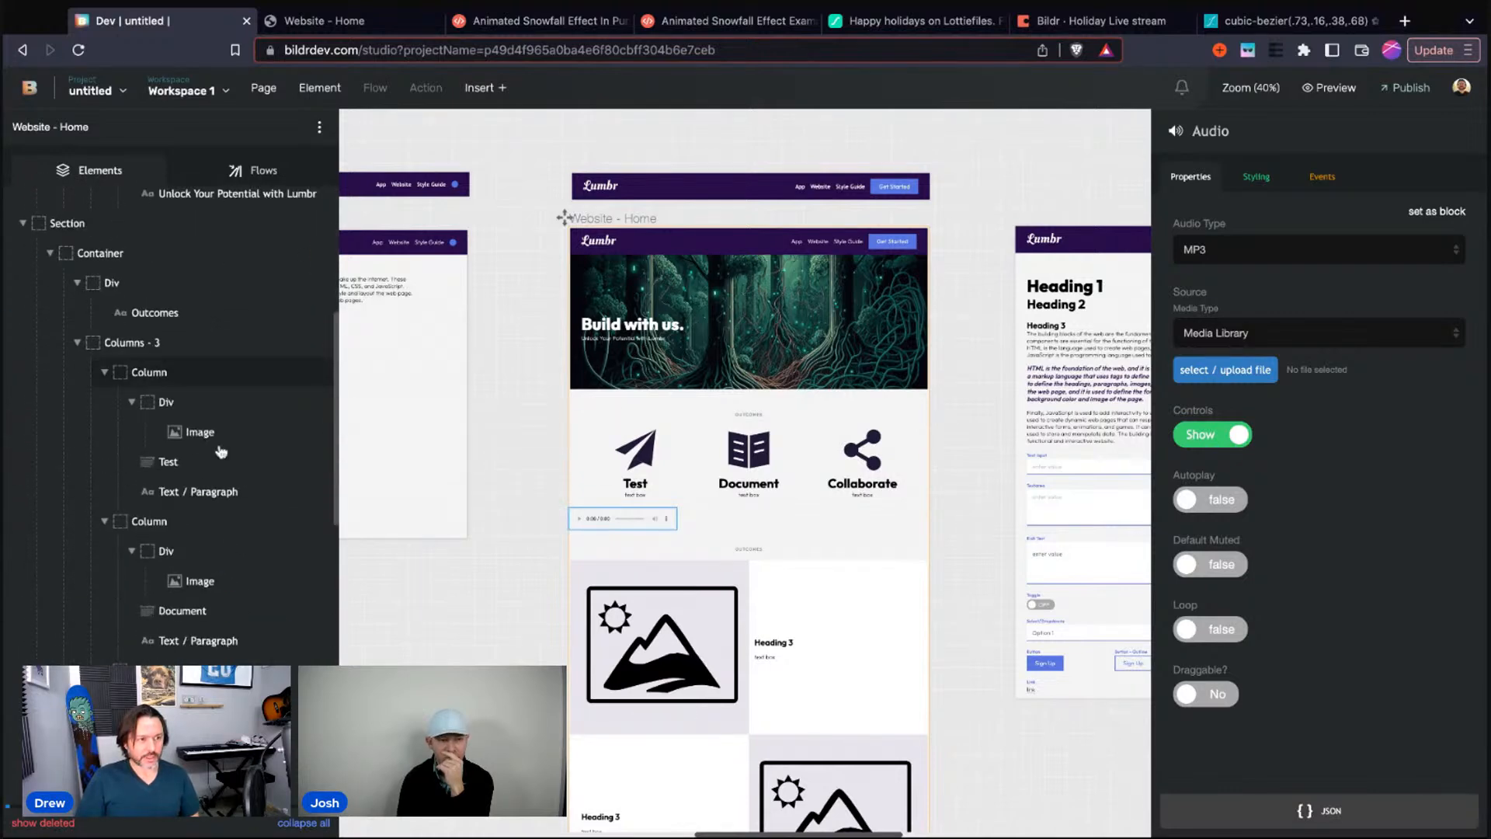
{"action": "mouse_move", "coordinate": [58, 553]}
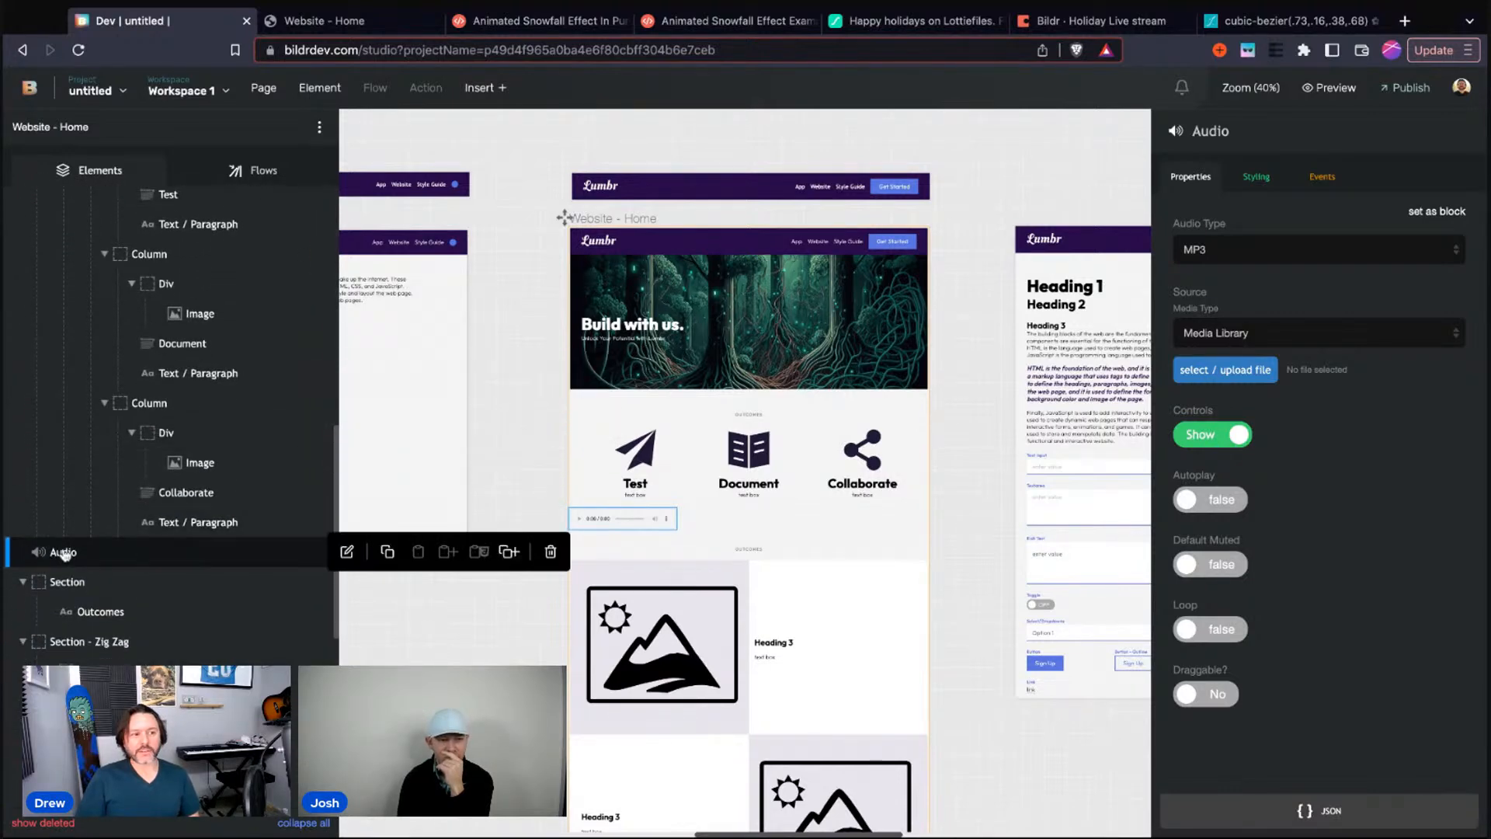
{"action": "scroll", "coordinate": [64, 552], "scroll_direction": "up", "scroll_amount": 1}
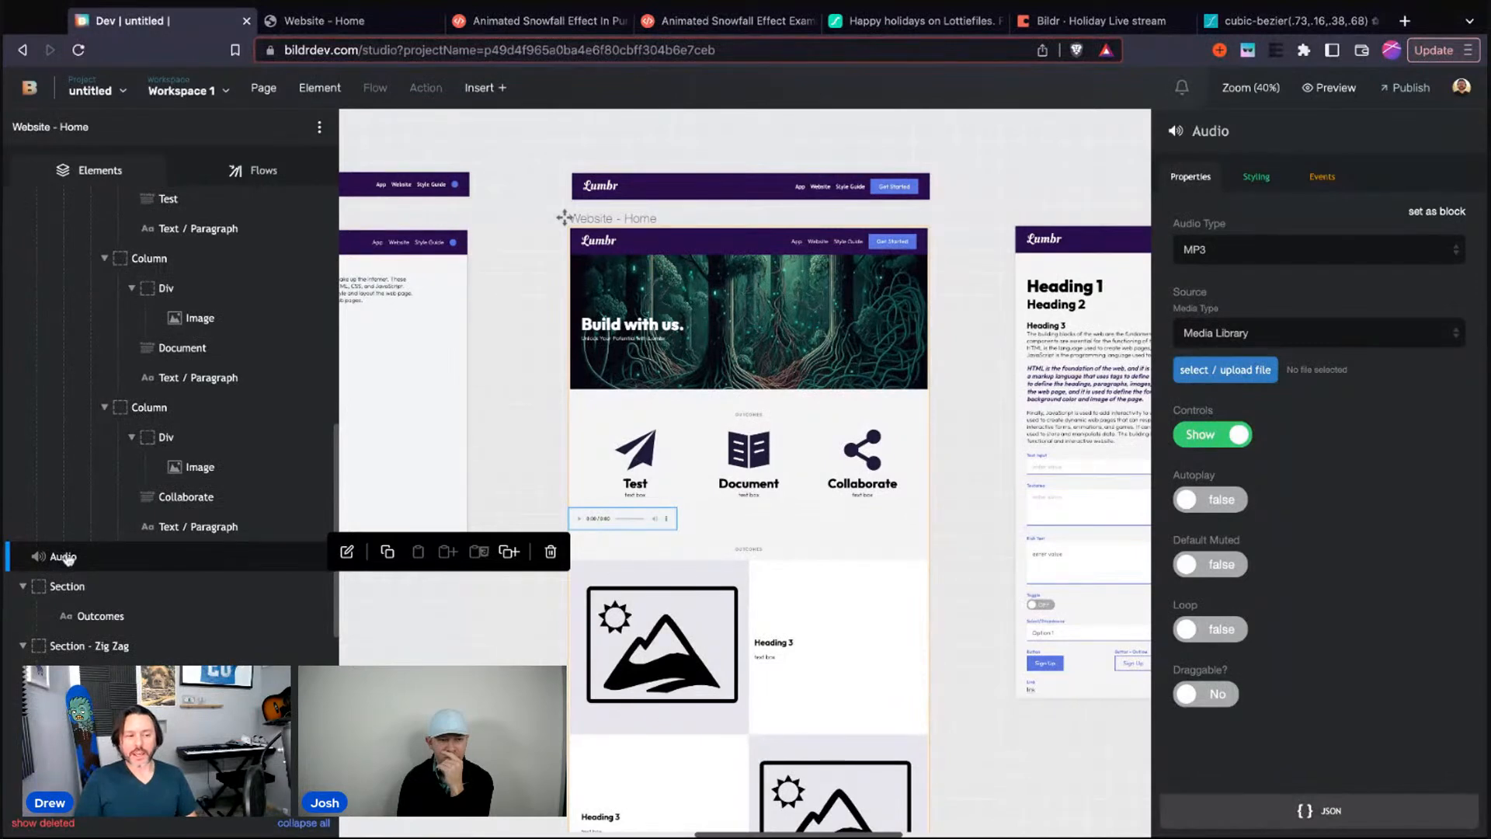
{"action": "left_click", "coordinate": [1216, 370]}
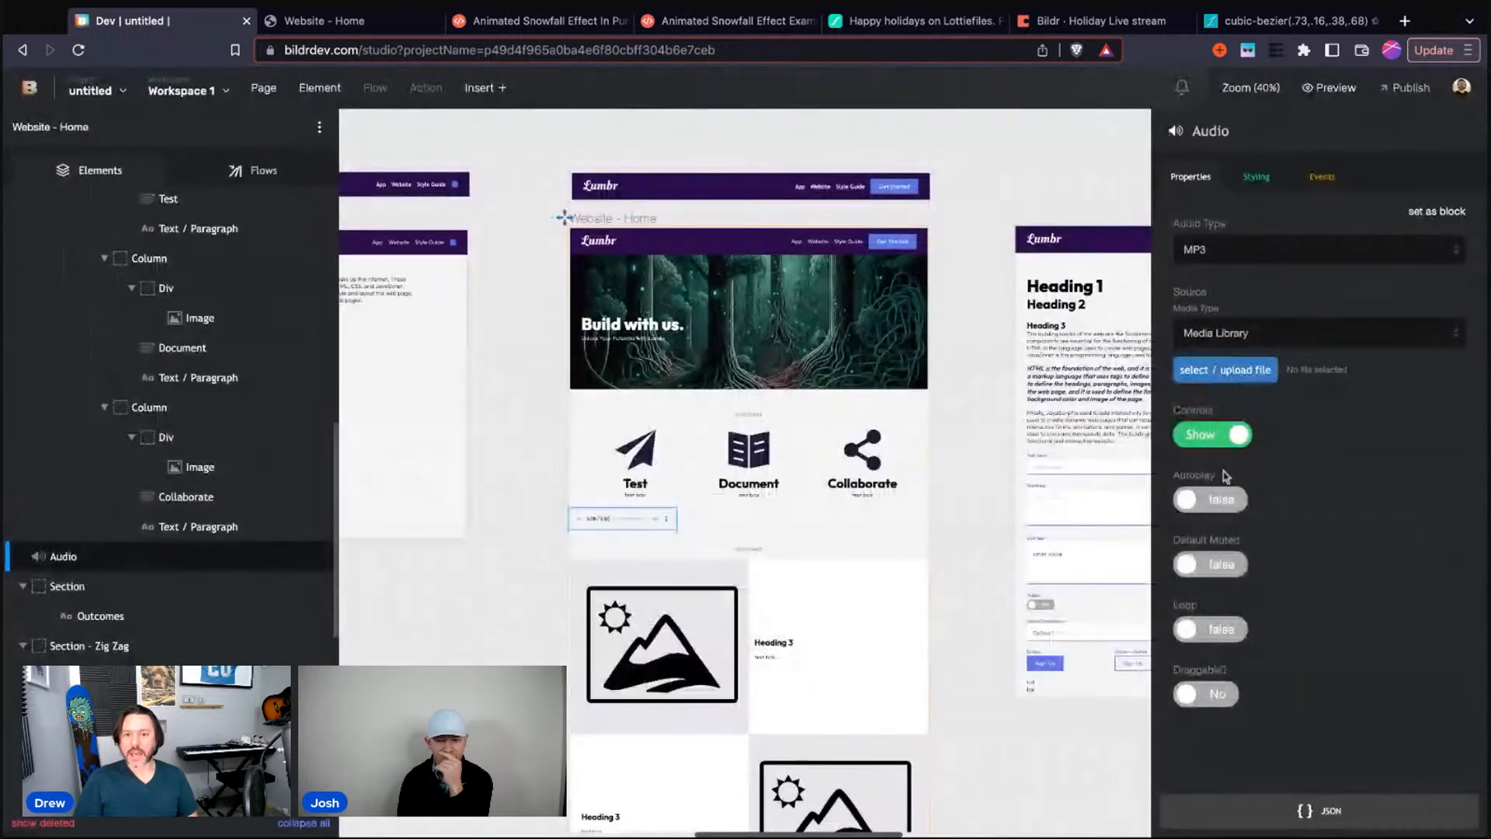
{"action": "left_click", "coordinate": [1457, 527]}
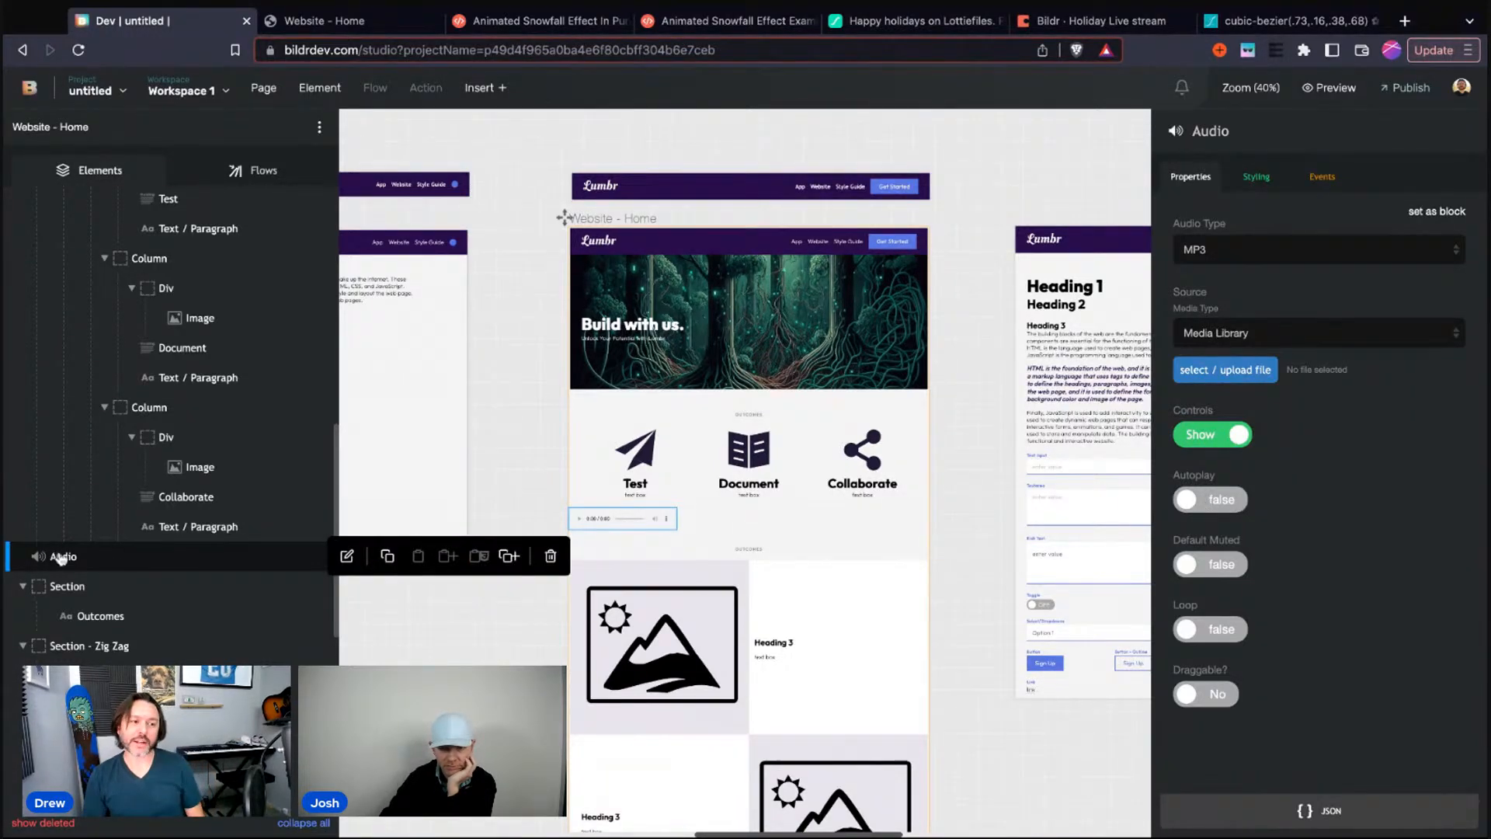
Add a display property to the Audio element's inline style and set it to none
{"action": "left_click", "coordinate": [1257, 177]}
{"action": "left_click", "coordinate": [1297, 372]}
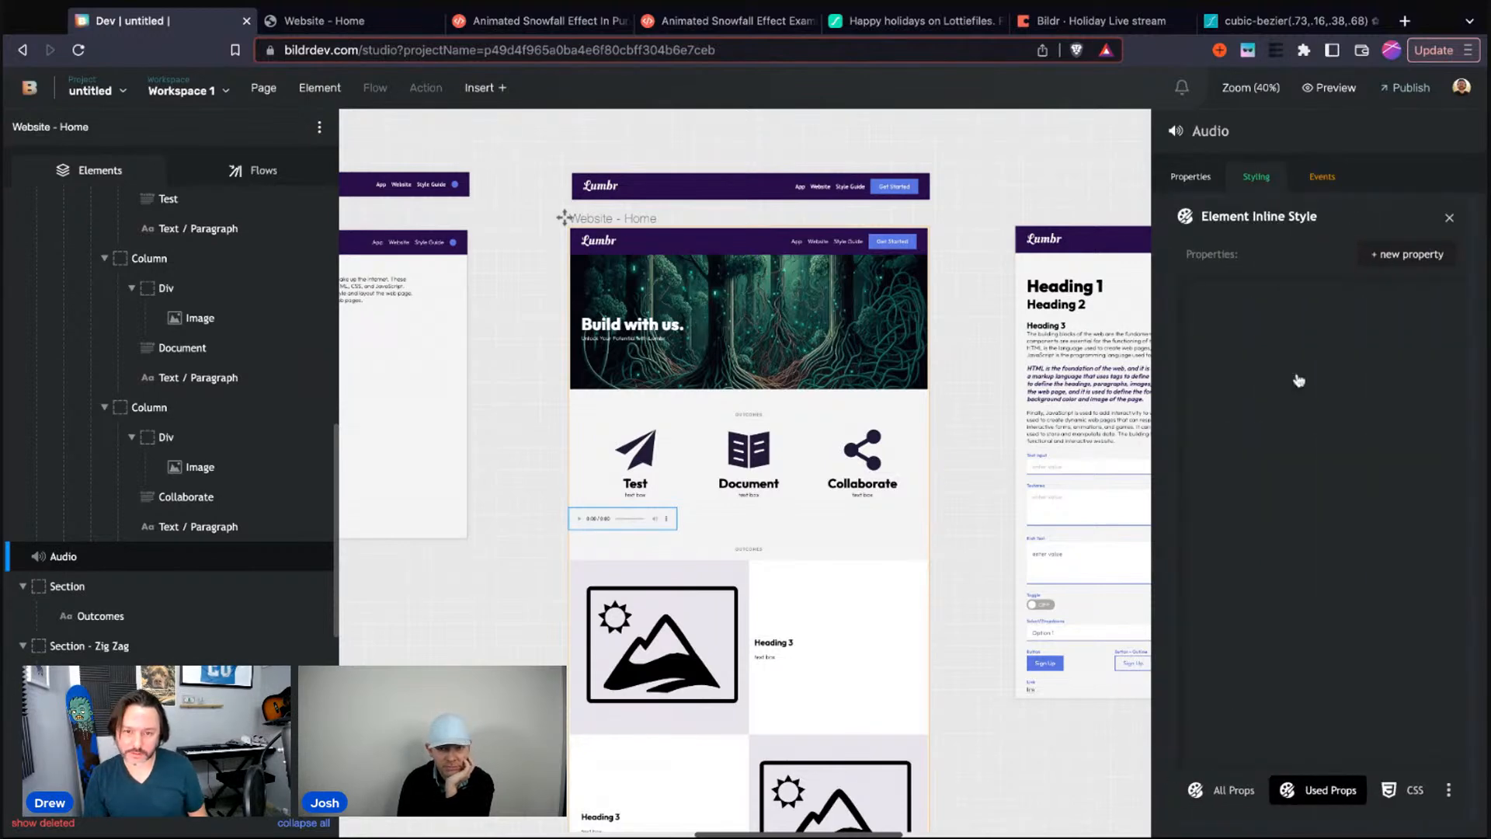
{"action": "left_click", "coordinate": [1428, 260]}
{"action": "type", "text": "dis"}
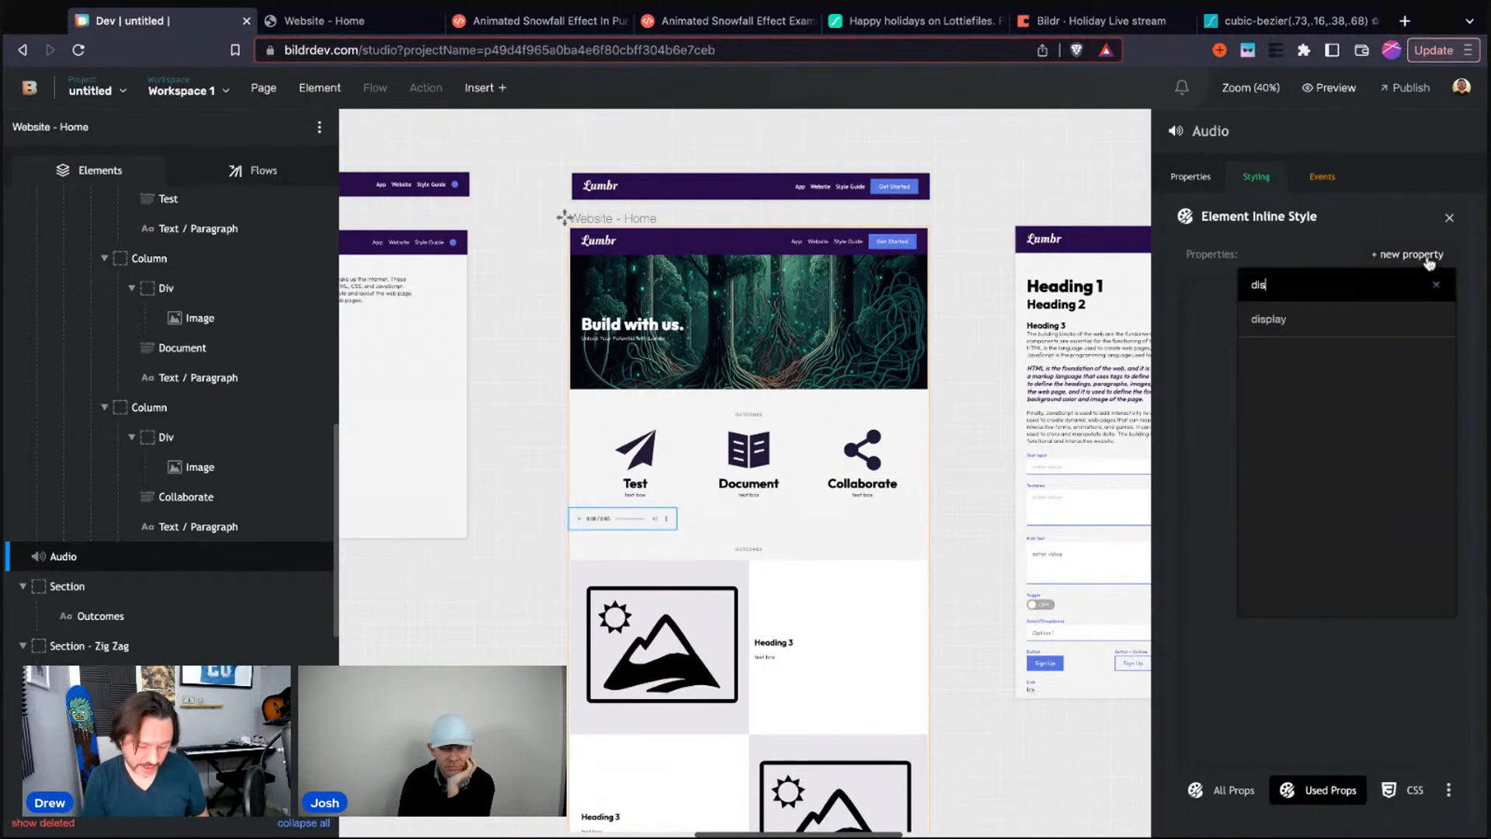
{"action": "left_click", "coordinate": [1367, 318]}
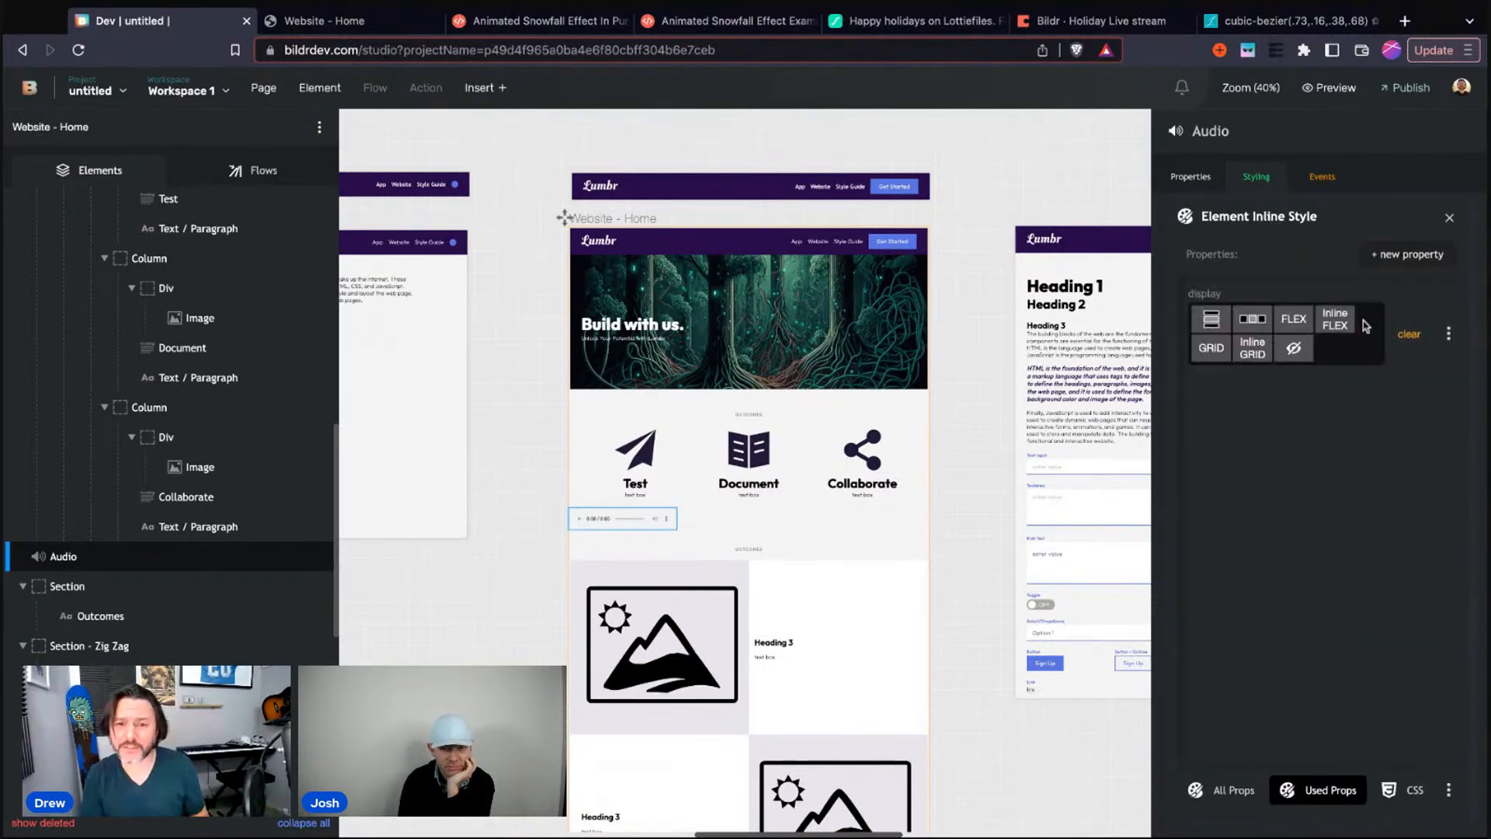
{"action": "left_click", "coordinate": [1304, 351]}
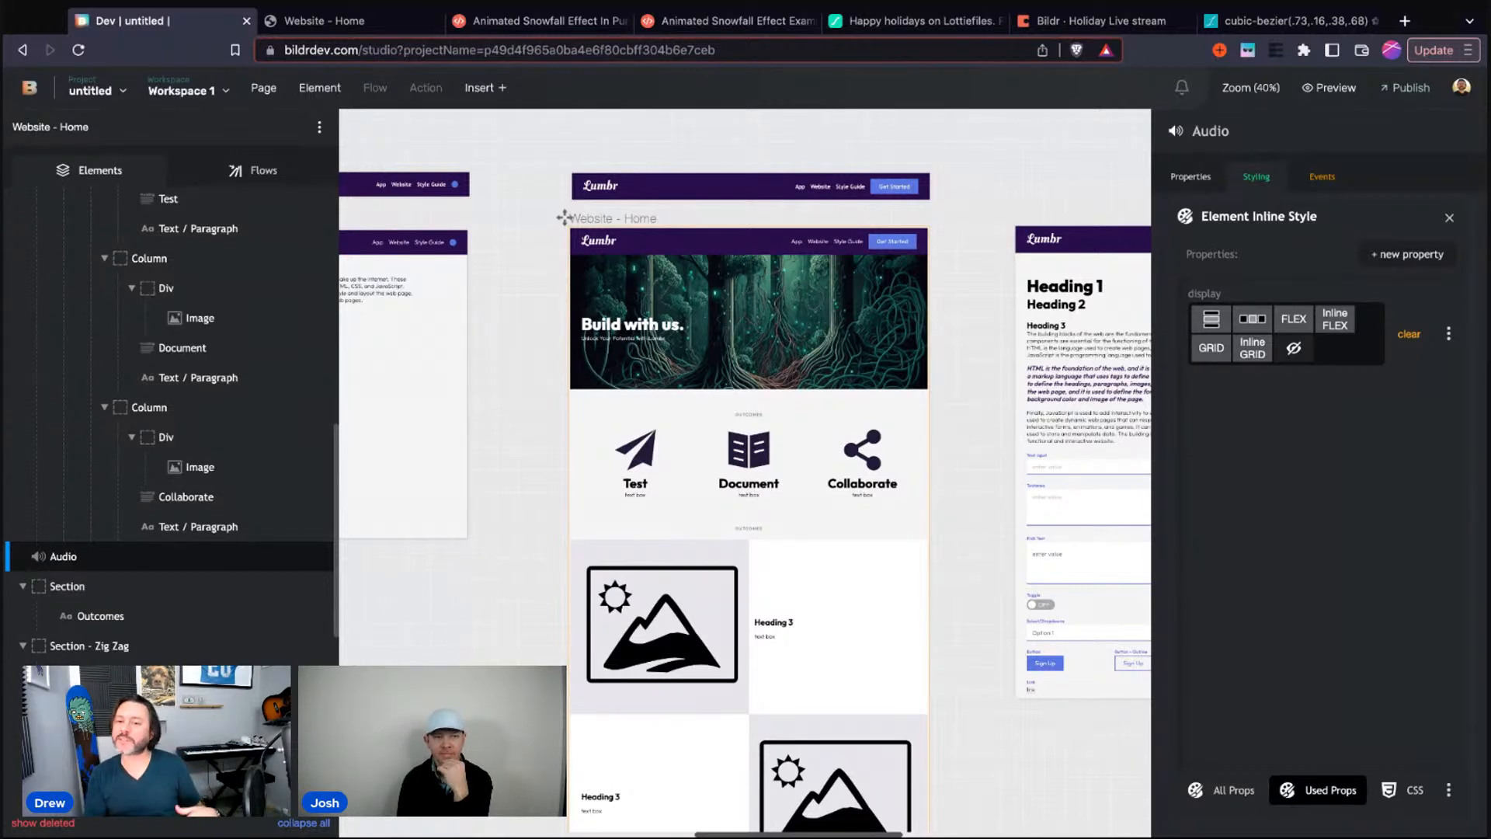
Add a margin-left of -100000000 px to the Audio element's inline style
{"action": "left_click", "coordinate": [1401, 260]}
{"action": "type", "text": "margin"}
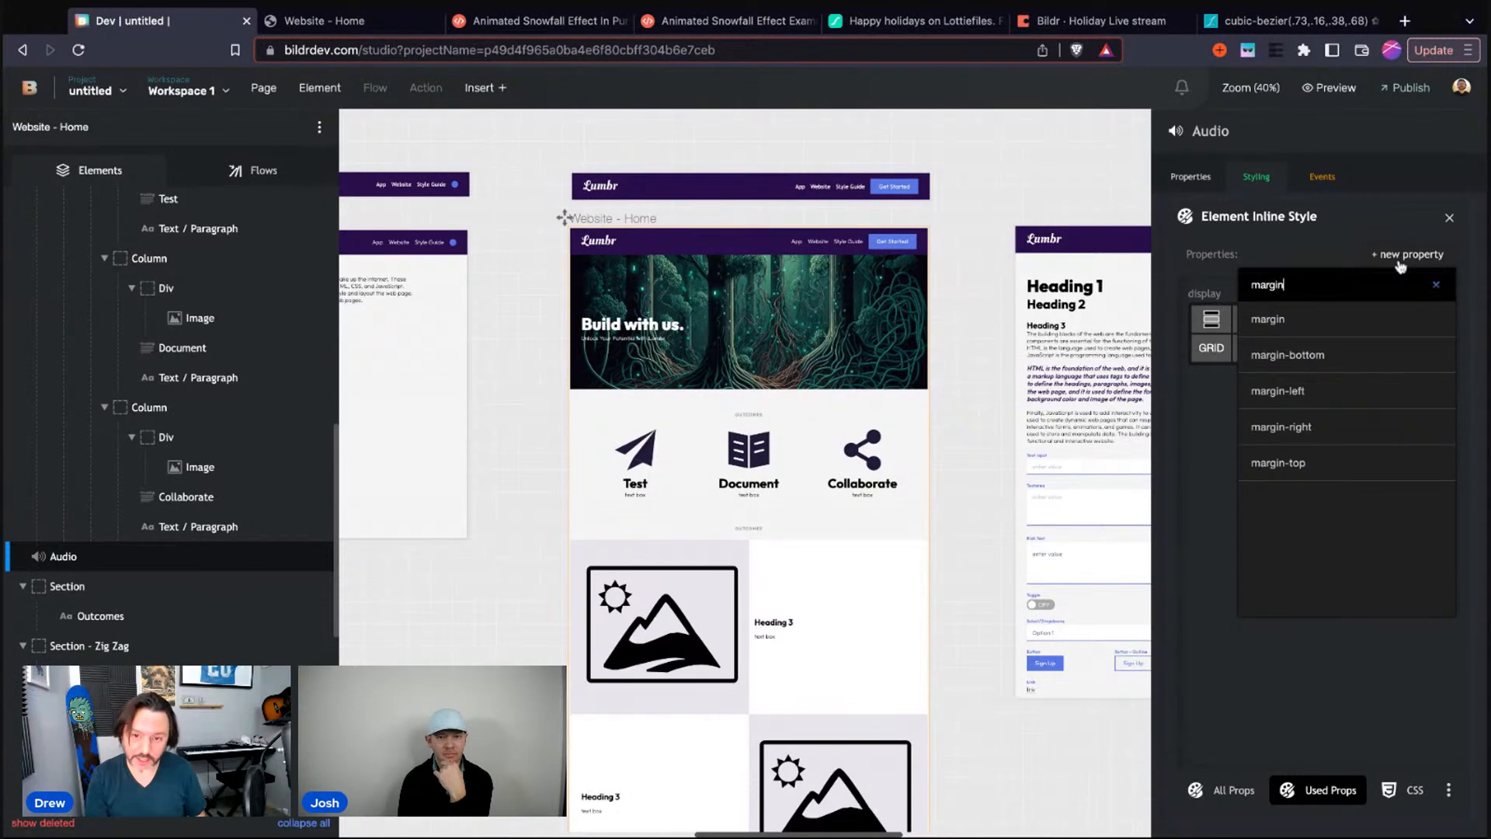
{"action": "type", "text": "-left"}
{"action": "key", "text": "Return"}
{"action": "type", "text": "-1000"}
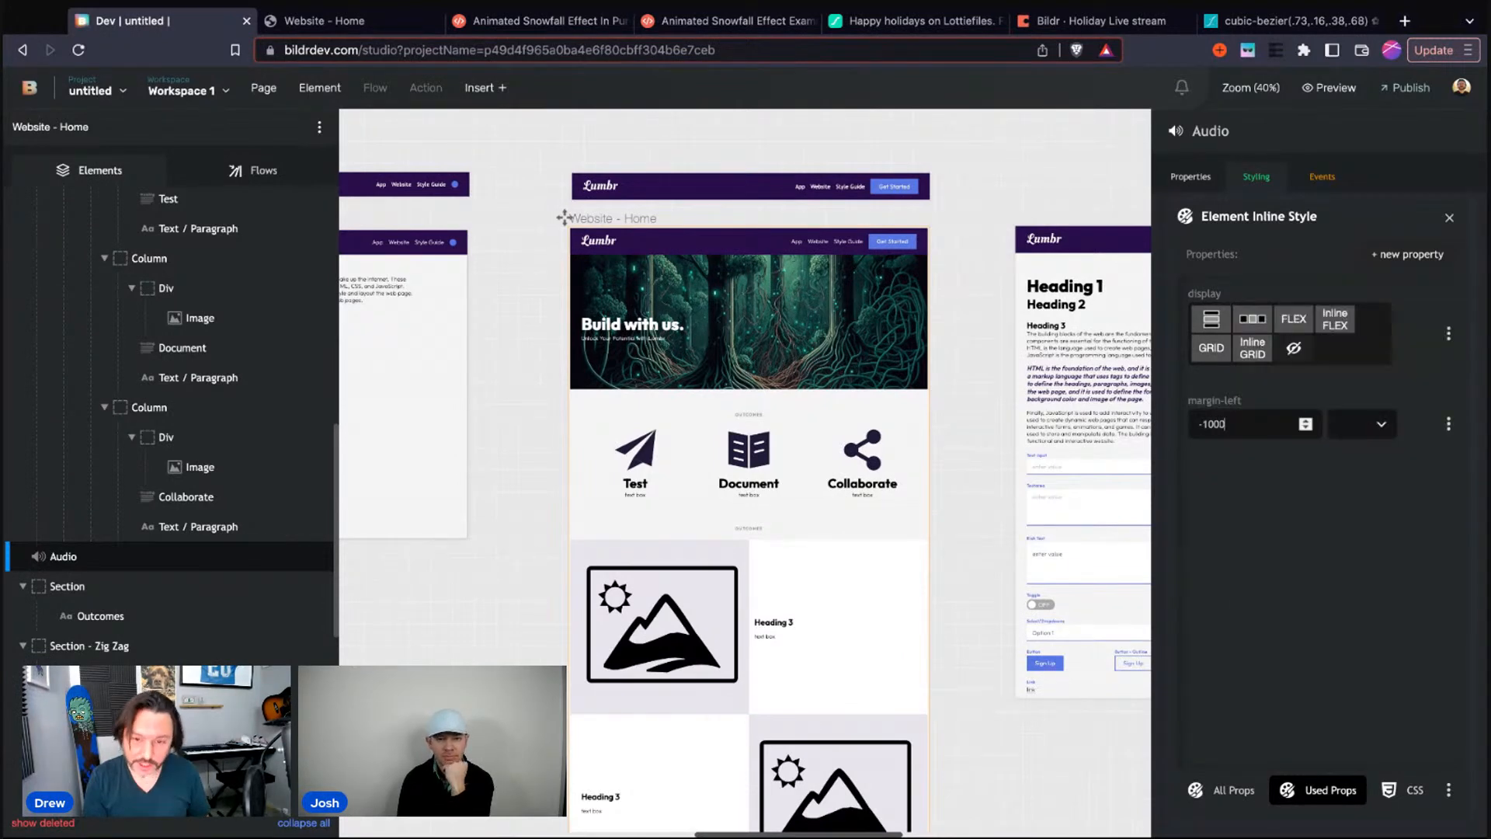
{"action": "type", "text": "00000"}
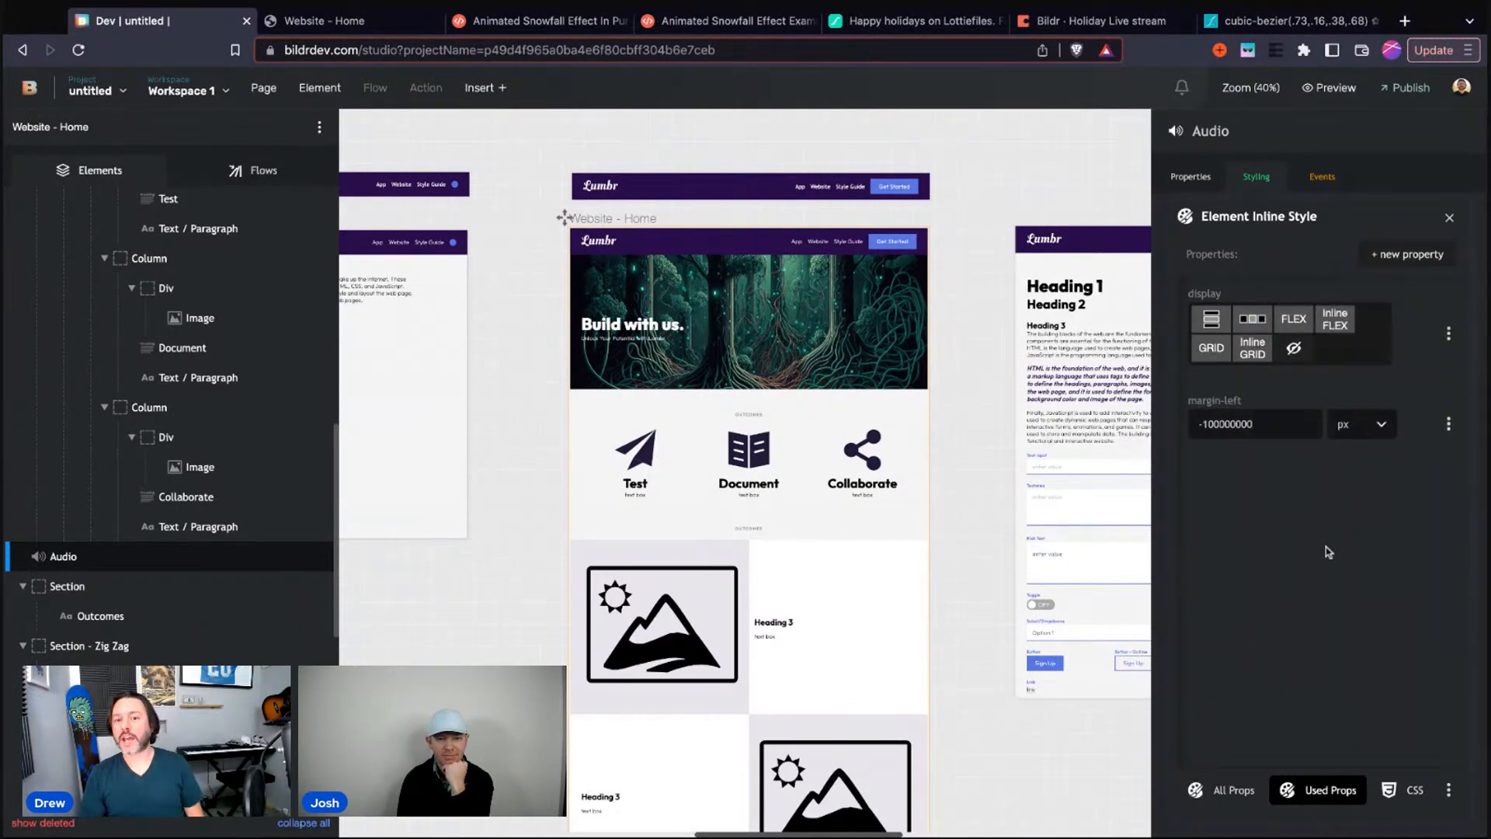
Add a position property to the Audio element's inline style
{"action": "left_click", "coordinate": [1409, 260]}
{"action": "type", "text": "position"}
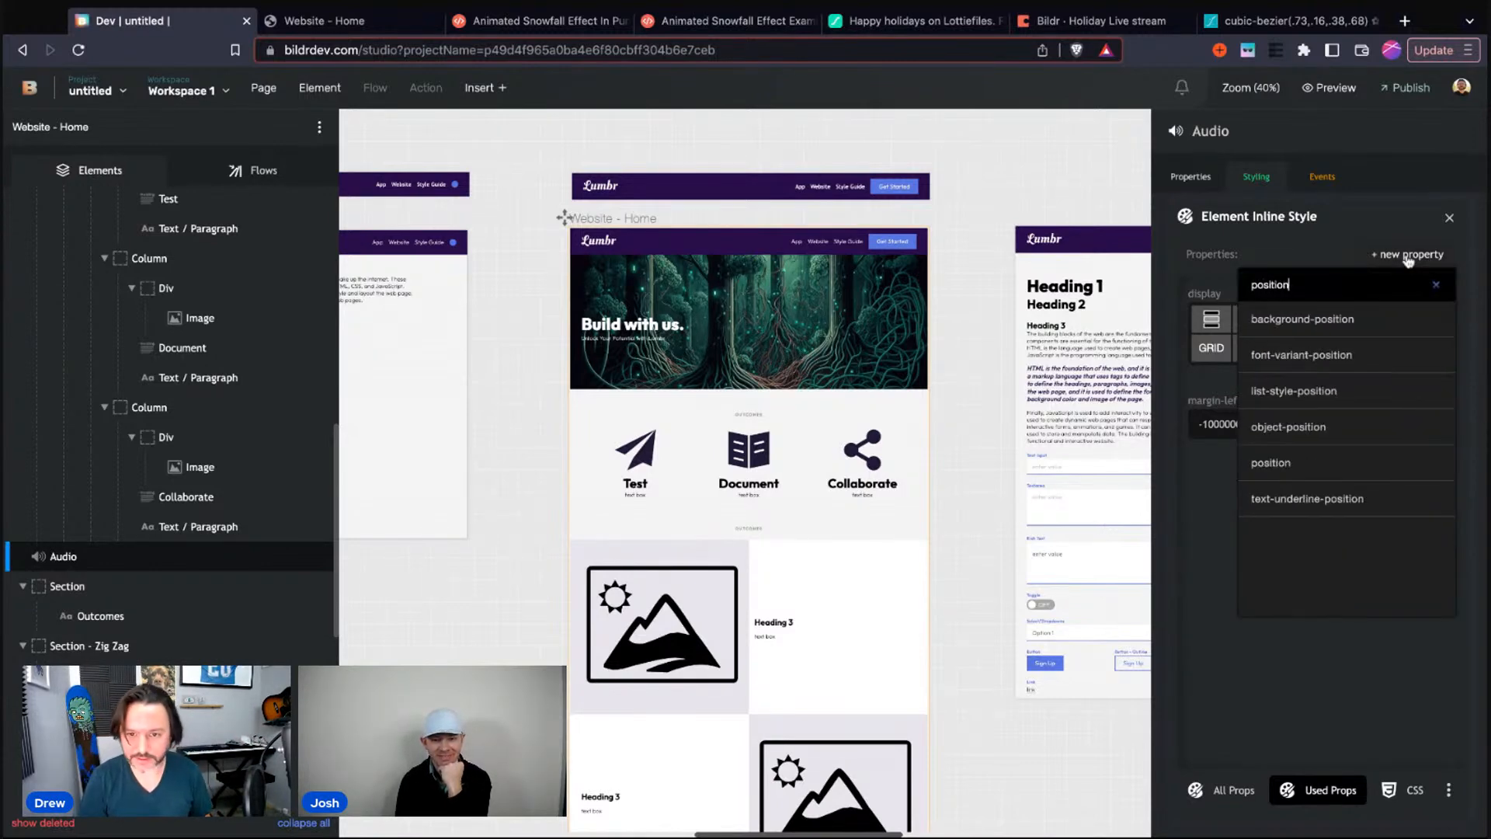
{"action": "left_click", "coordinate": [1304, 465]}
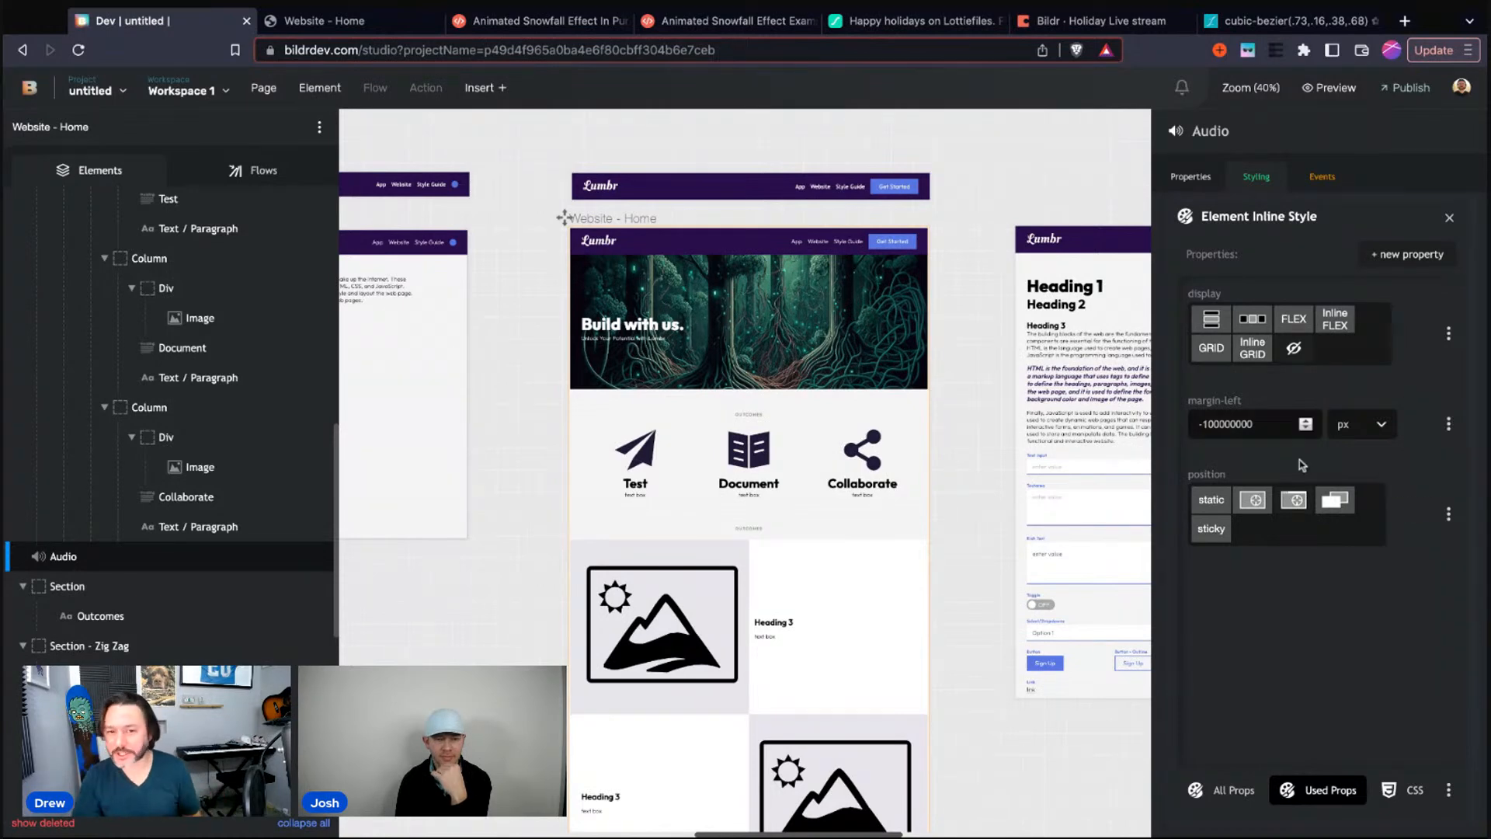
{"action": "left_click", "coordinate": [1292, 351]}
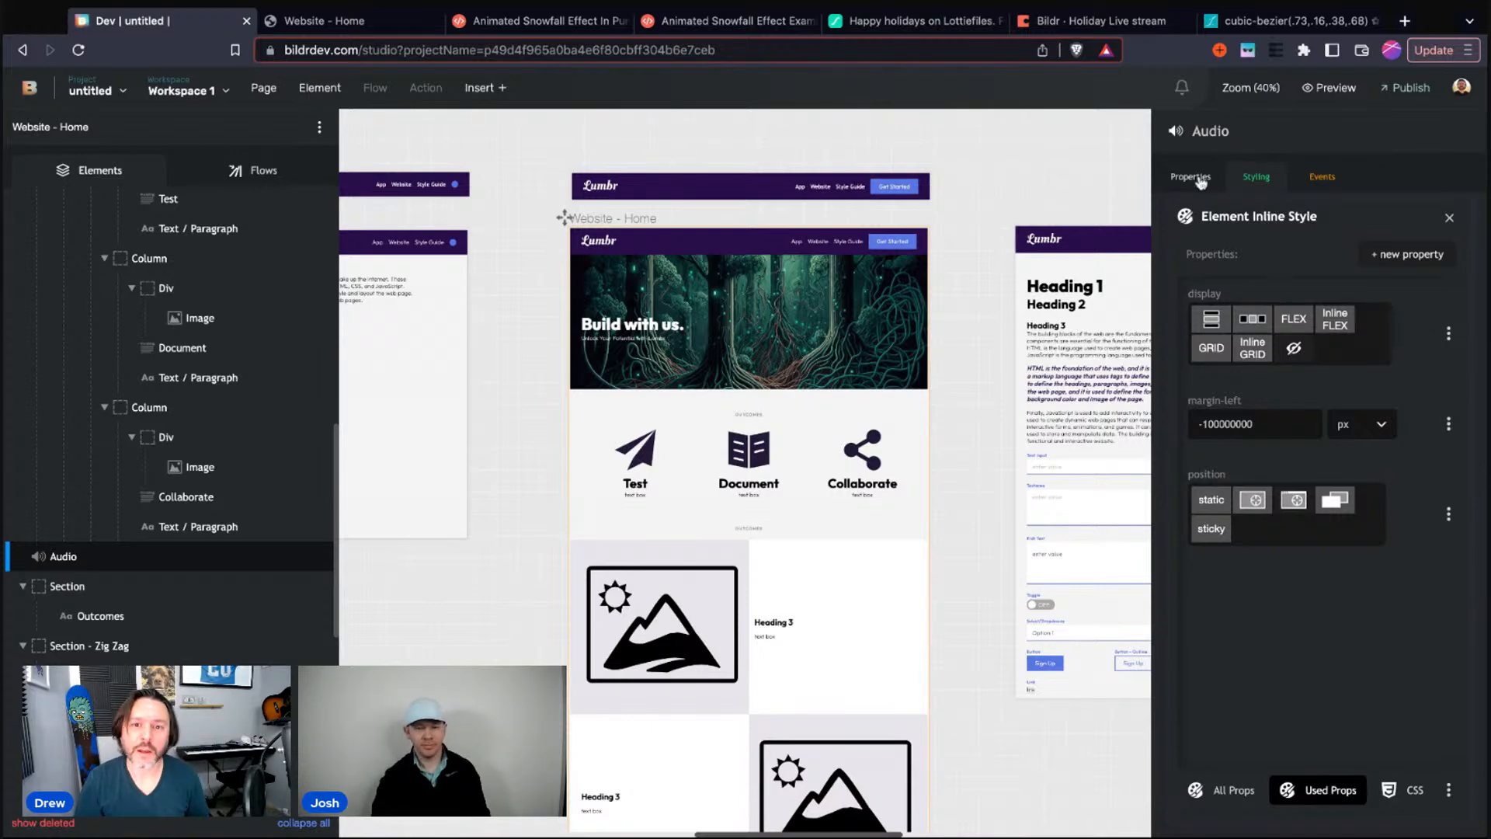
Create a new flow named Play Sound on the home page
{"action": "left_click", "coordinate": [217, 171]}
{"action": "left_click", "coordinate": [51, 205]}
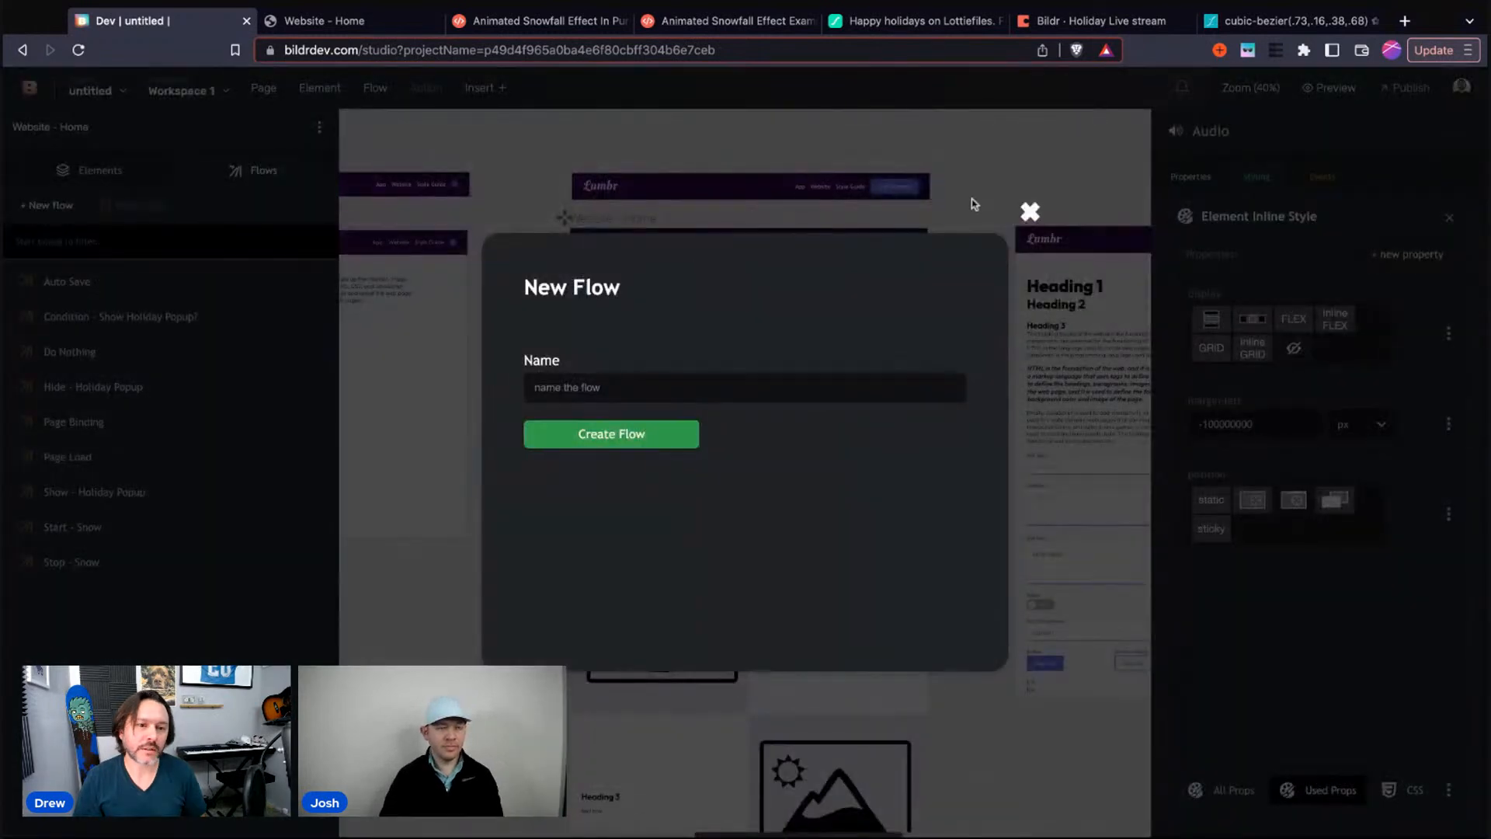
{"action": "type", "text": "Play Spound"}
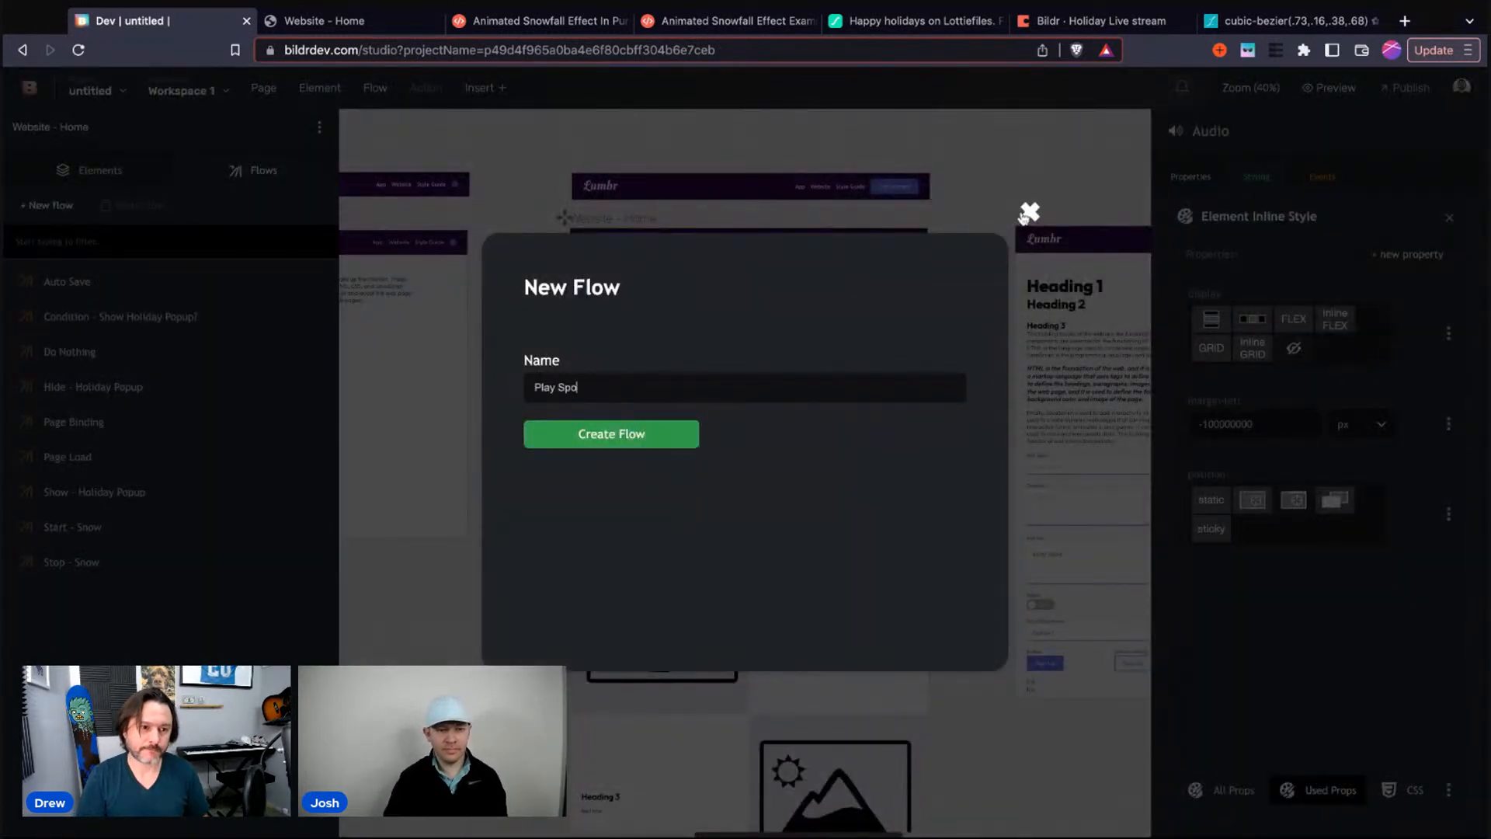
{"action": "key", "text": "BackSpace"}
{"action": "key", "text": "BackSpace"}
{"action": "key", "text": "BackSpace"}
{"action": "key", "text": "BackSpace"}
{"action": "key", "text": "BackSpace"}
{"action": "type", "text": "ound"}
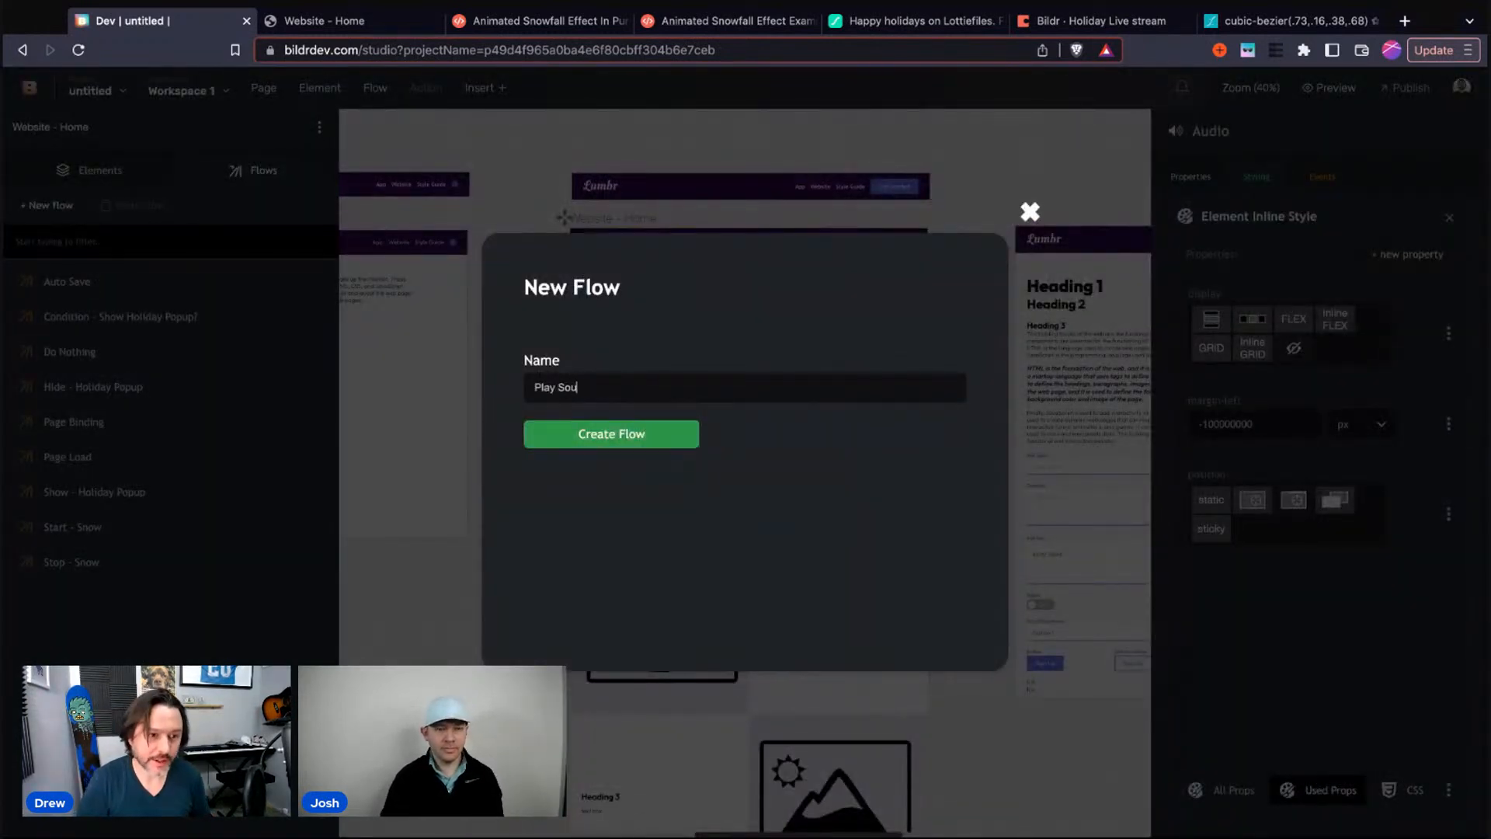
{"action": "key", "text": "Return"}
Add an Audio - Play action to the Play Sound flow, targeting the page's Audio element
{"action": "left_click", "coordinate": [989, 189]}
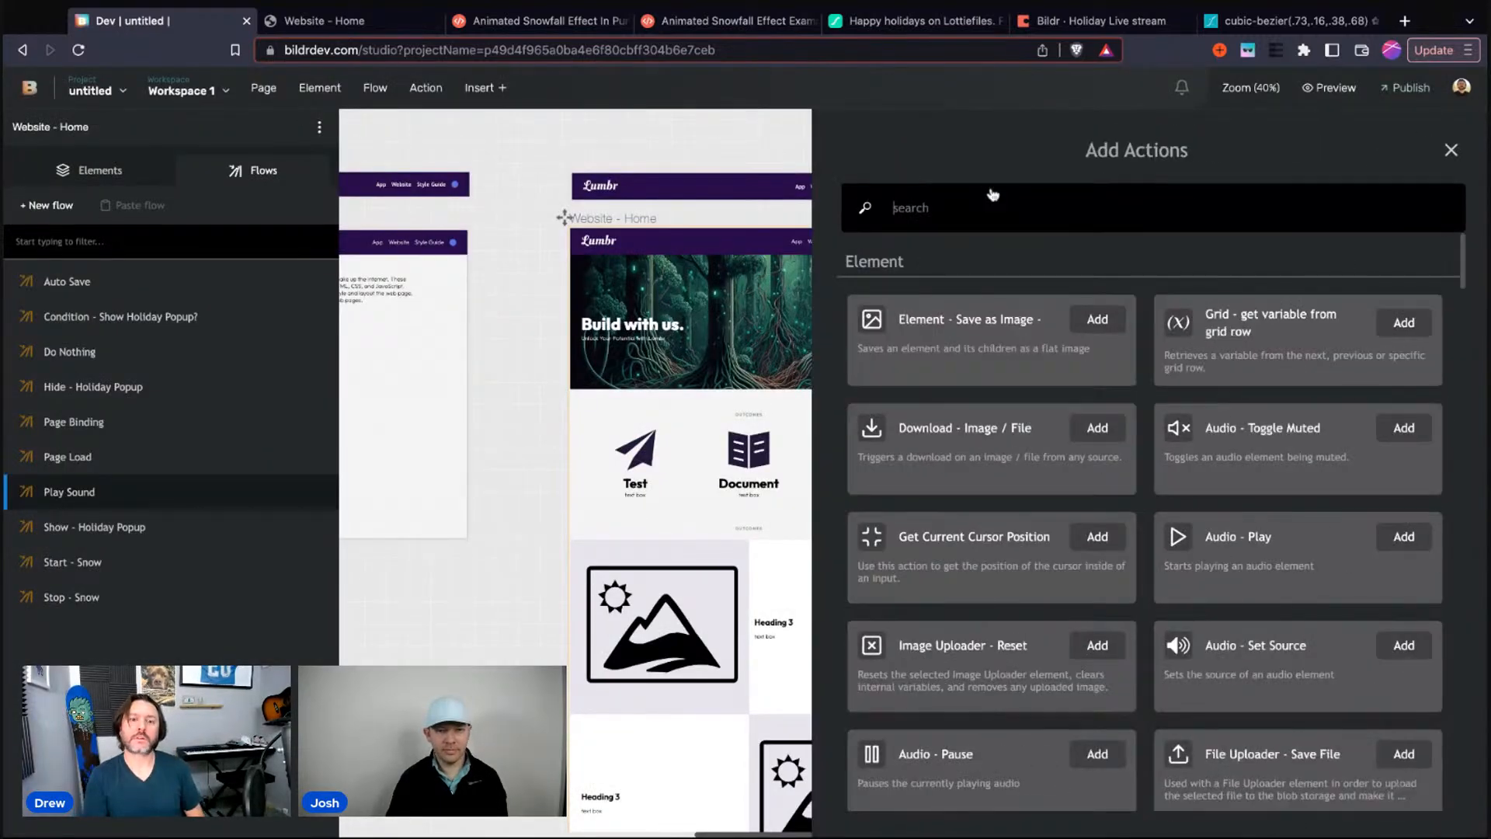
{"action": "type", "text": "audio"}
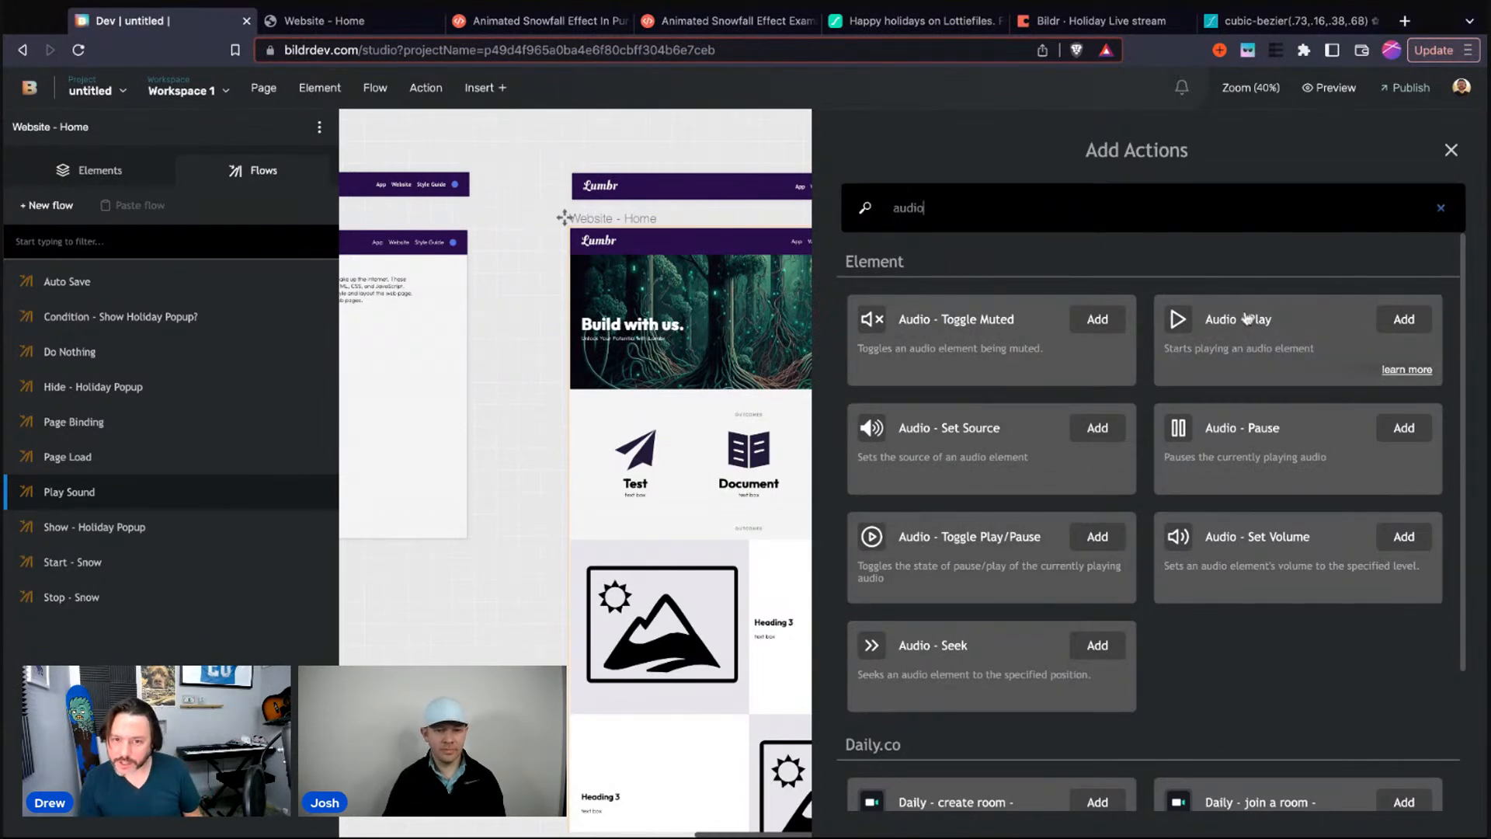
{"action": "left_click", "coordinate": [1254, 337]}
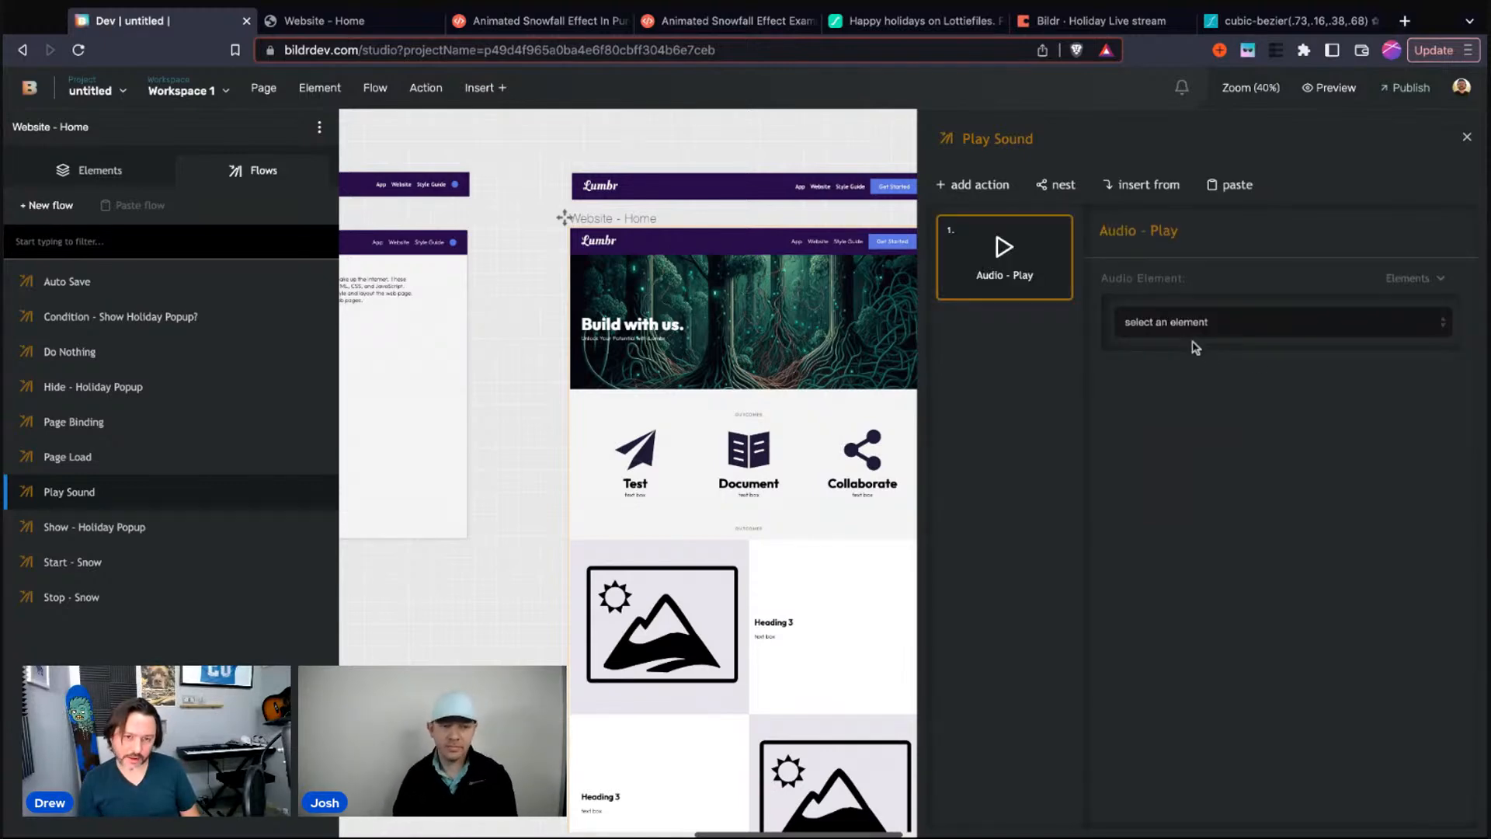
{"action": "left_click", "coordinate": [1186, 330]}
{"action": "scroll", "coordinate": [1212, 443], "scroll_direction": "down", "scroll_amount": 5}
{"action": "scroll", "coordinate": [1231, 447], "scroll_direction": "down", "scroll_amount": 10}
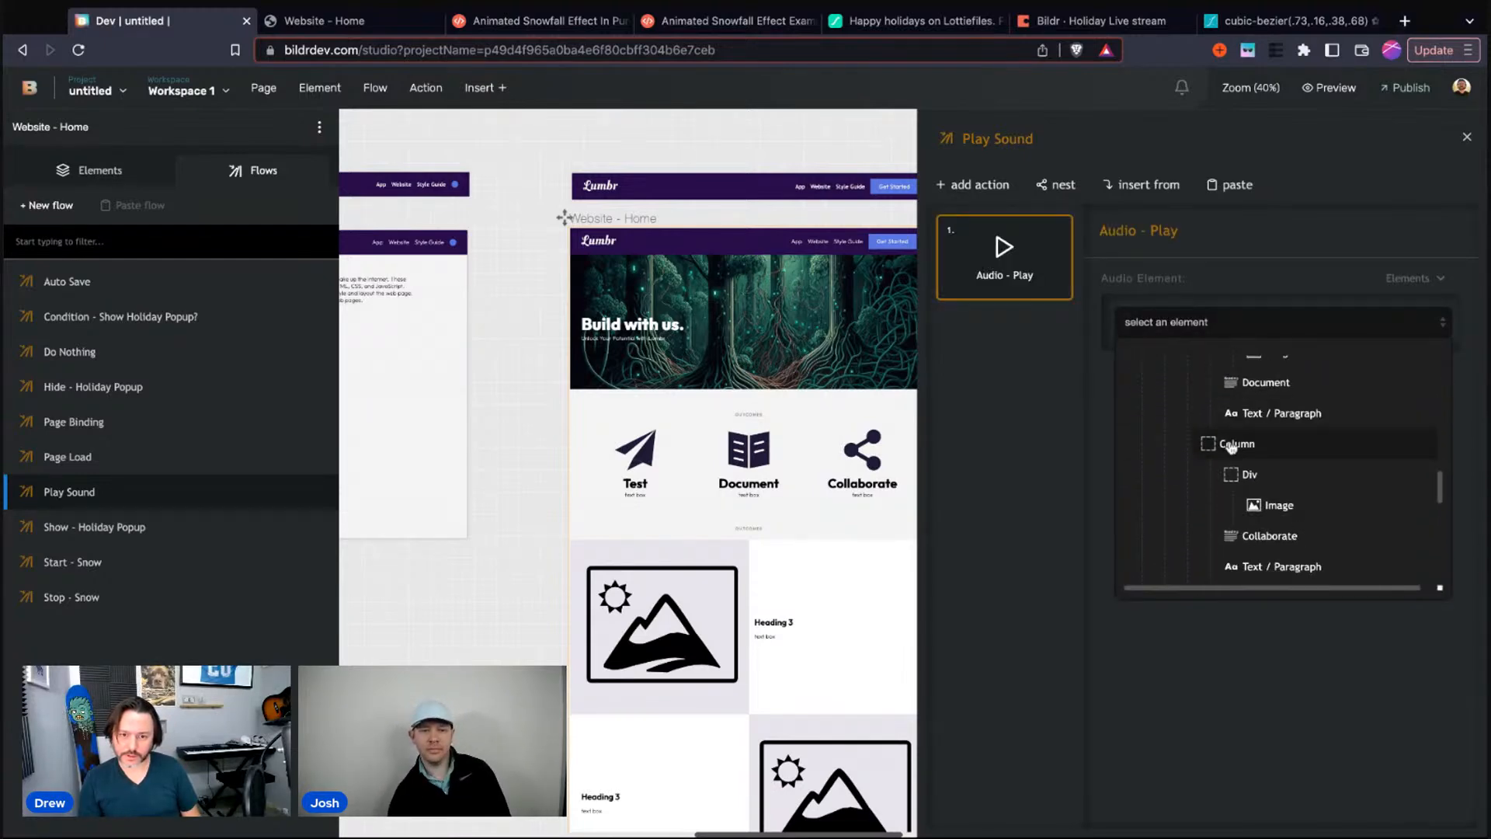
{"action": "scroll", "coordinate": [1225, 459], "scroll_direction": "up", "scroll_amount": 3}
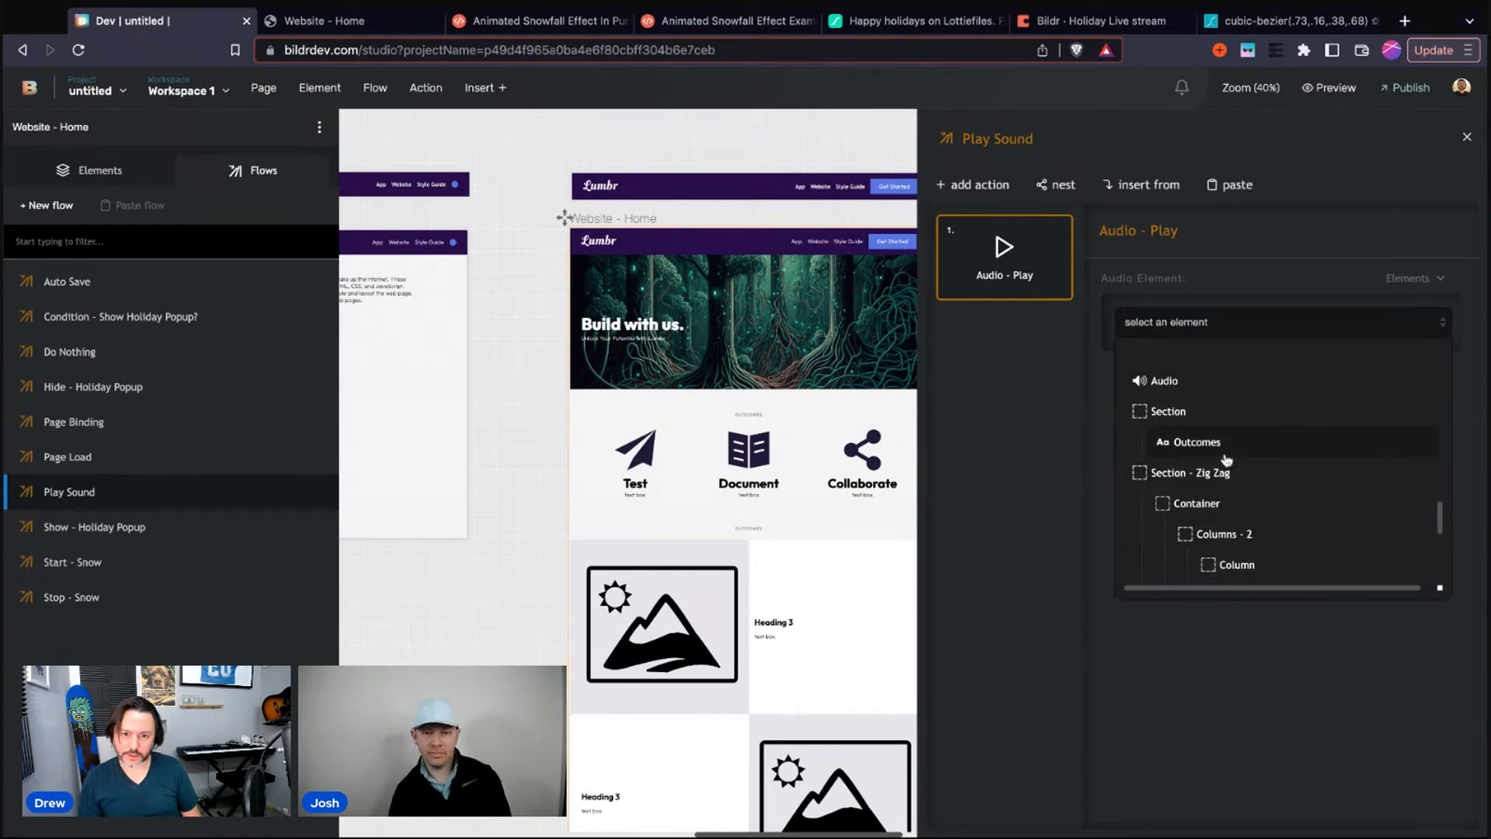
{"action": "left_click", "coordinate": [1162, 393]}
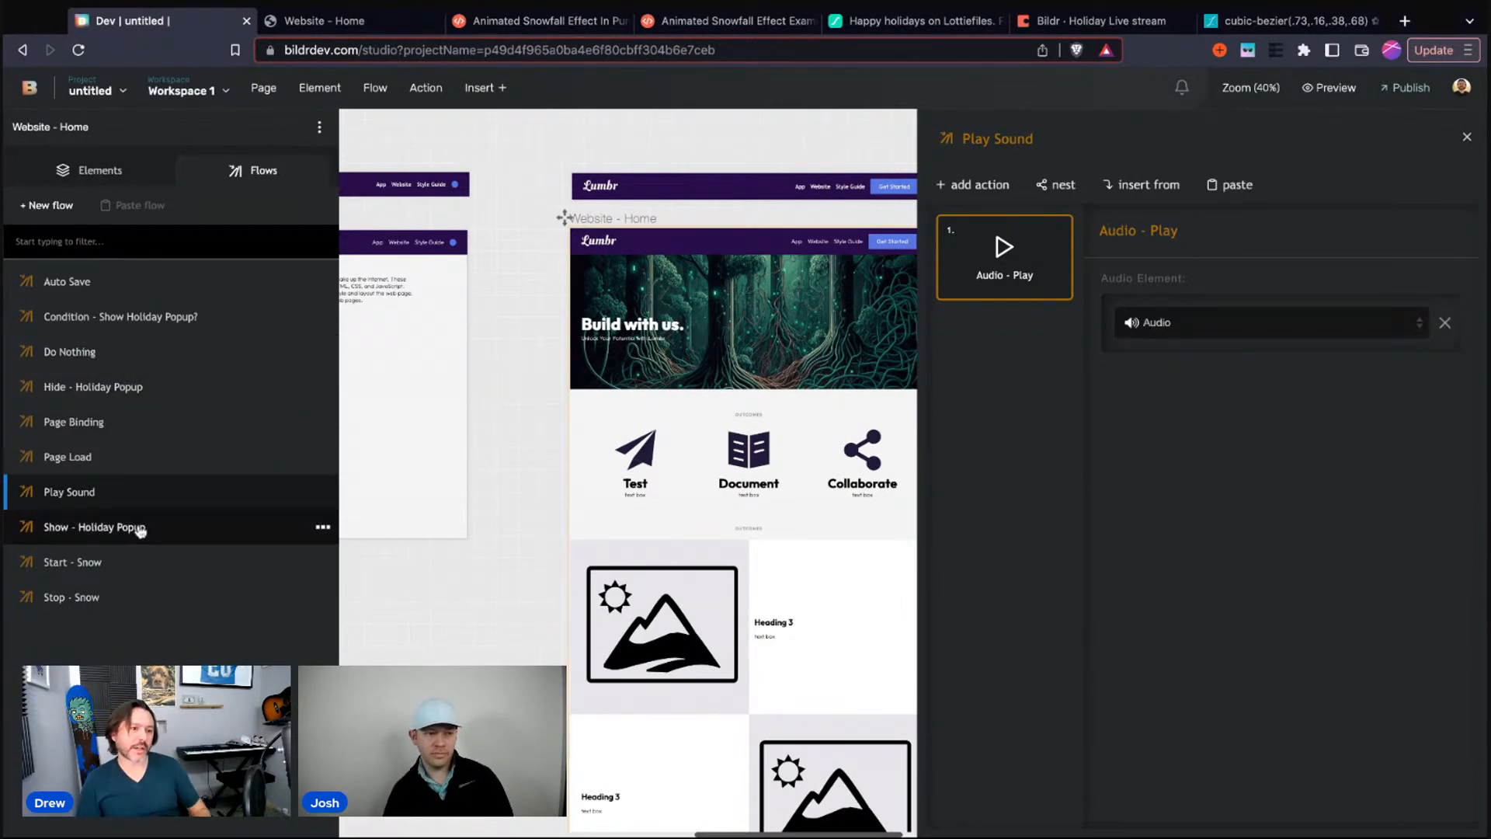
Nest the Play Sound flow as the fourth action of the Show - Holiday Popup flow
{"action": "left_click", "coordinate": [99, 531]}
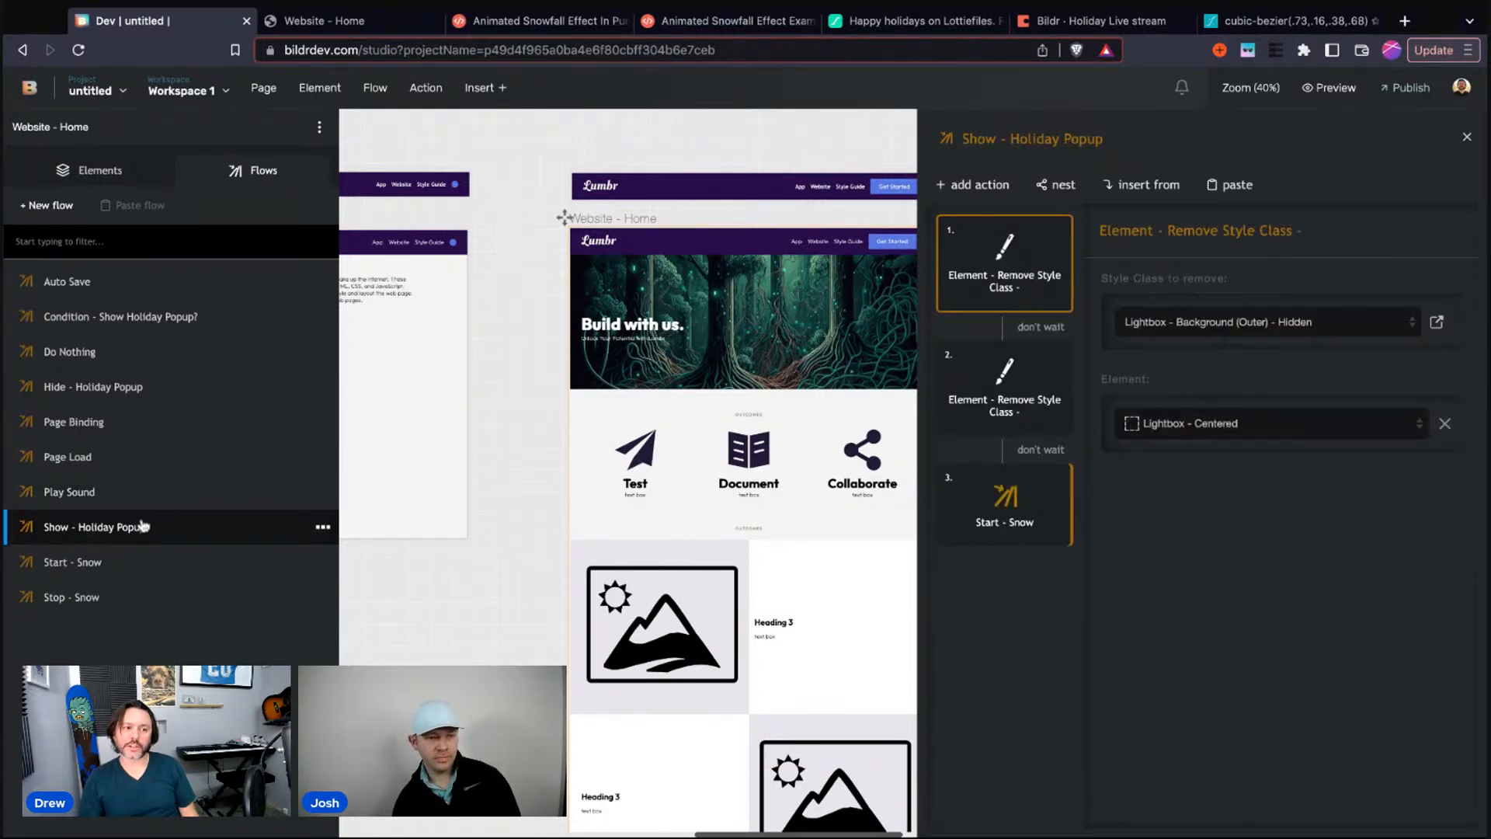
{"action": "left_click", "coordinate": [1050, 186]}
{"action": "type", "text": "st"}
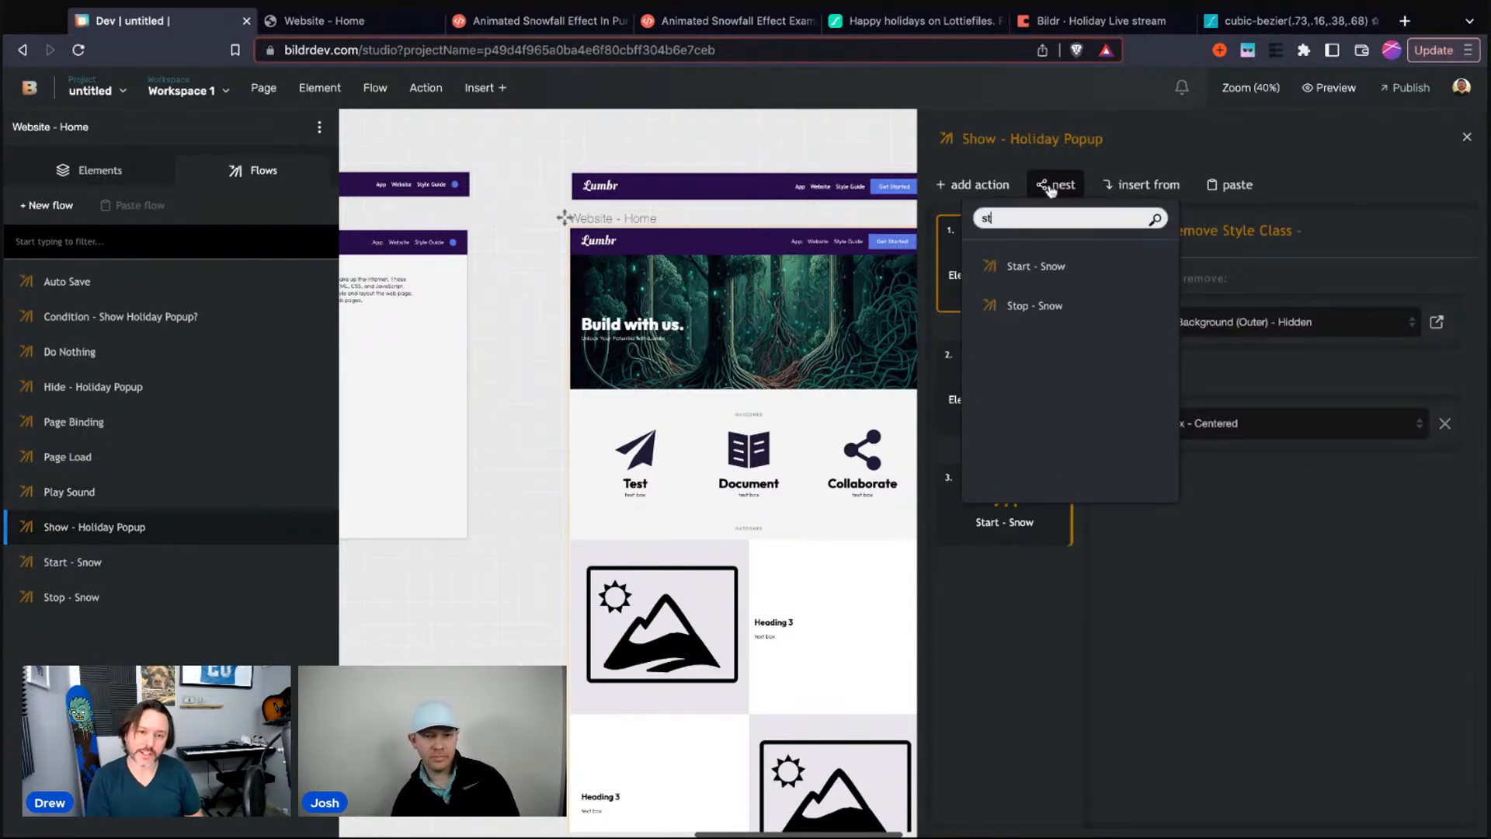
{"action": "key", "text": "BackSpace"}
{"action": "key", "text": "BackSpace"}
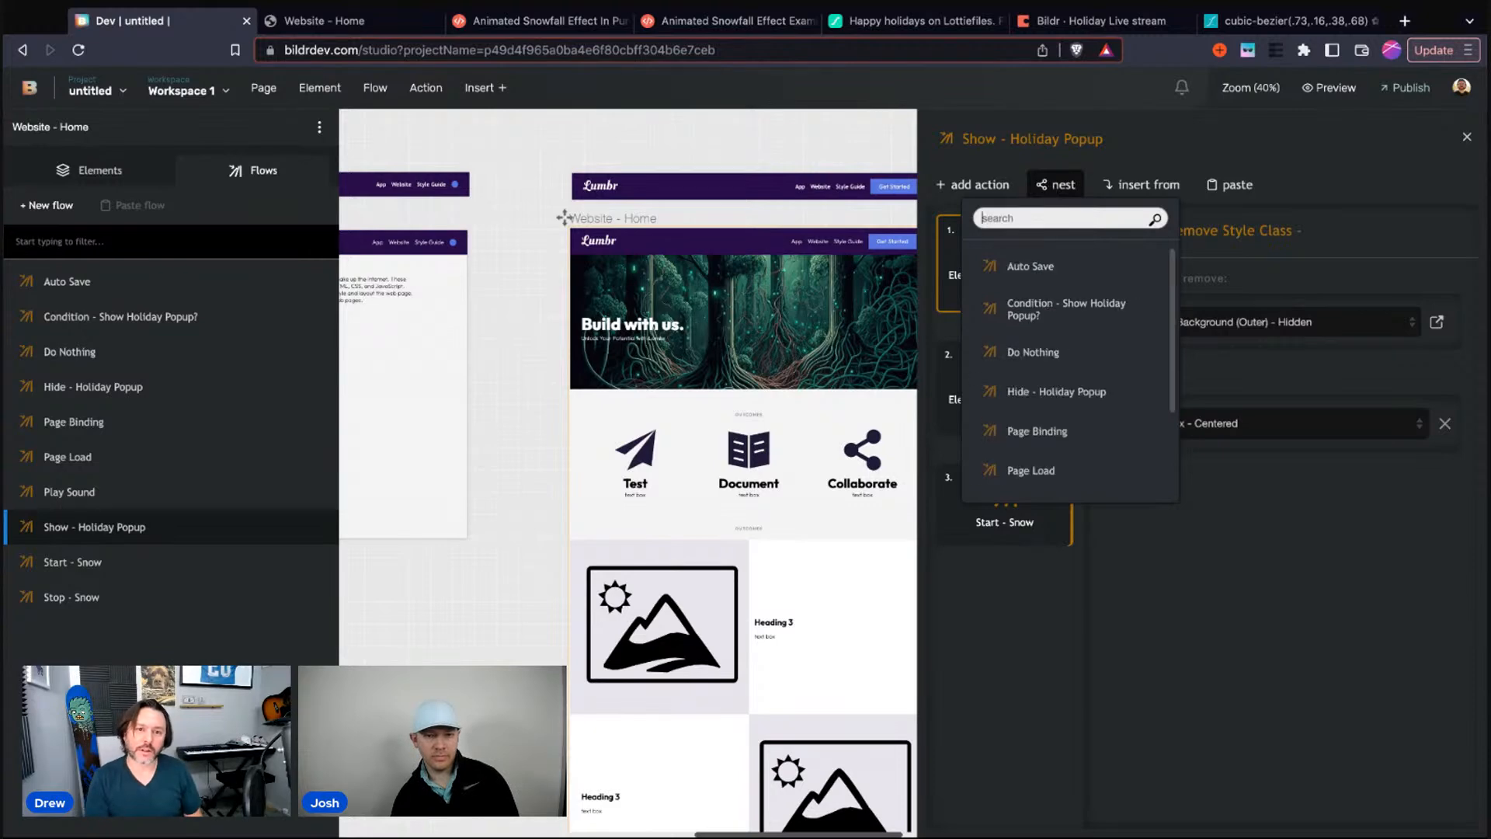
{"action": "type", "text": "play"}
{"action": "left_click", "coordinate": [1050, 268]}
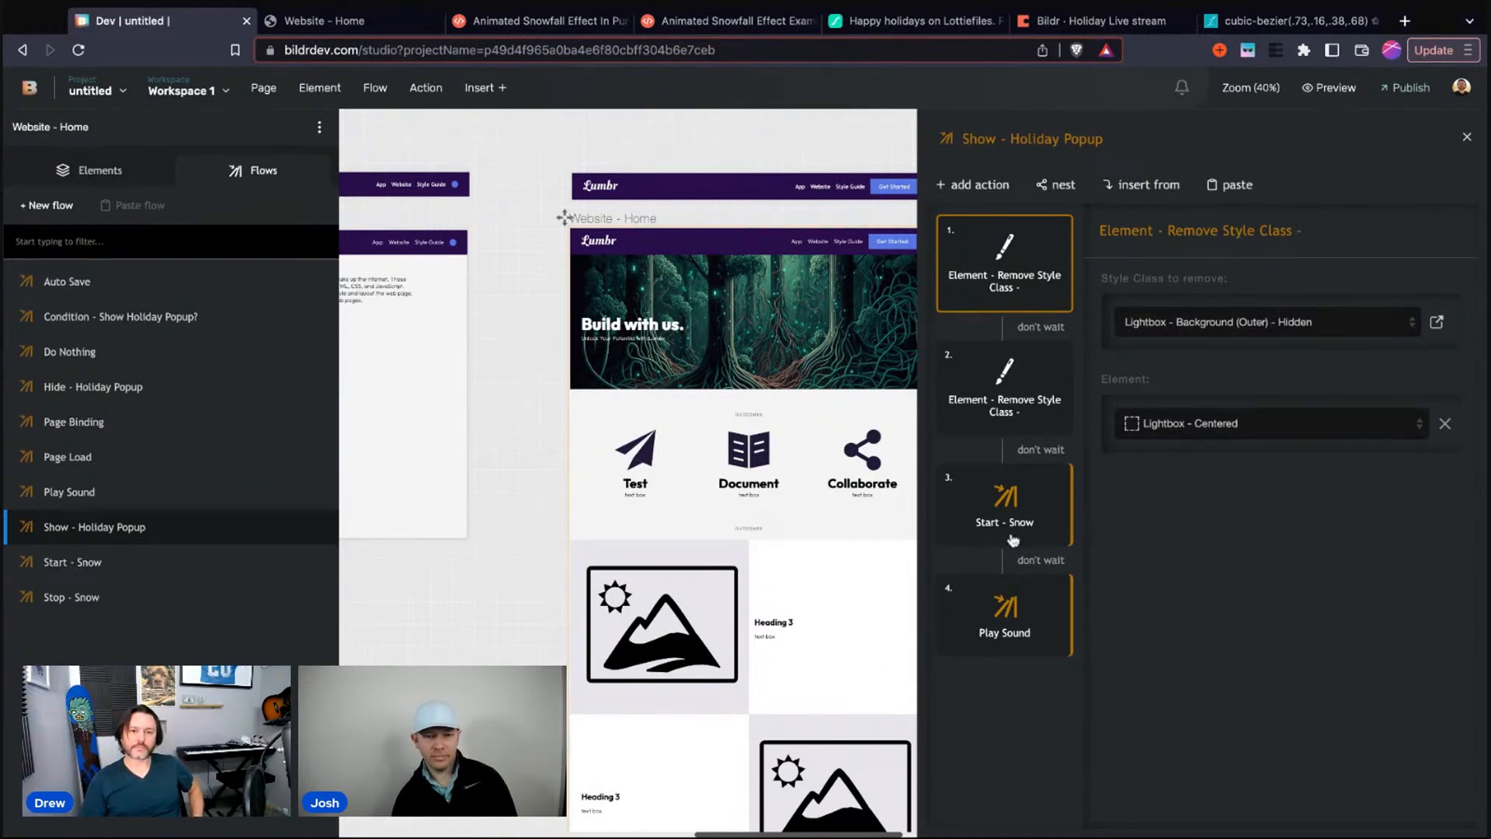
{"action": "scroll", "coordinate": [739, 375], "scroll_direction": "right", "scroll_amount": 2}
{"action": "scroll", "coordinate": [738, 375], "scroll_direction": "right", "scroll_amount": 1}
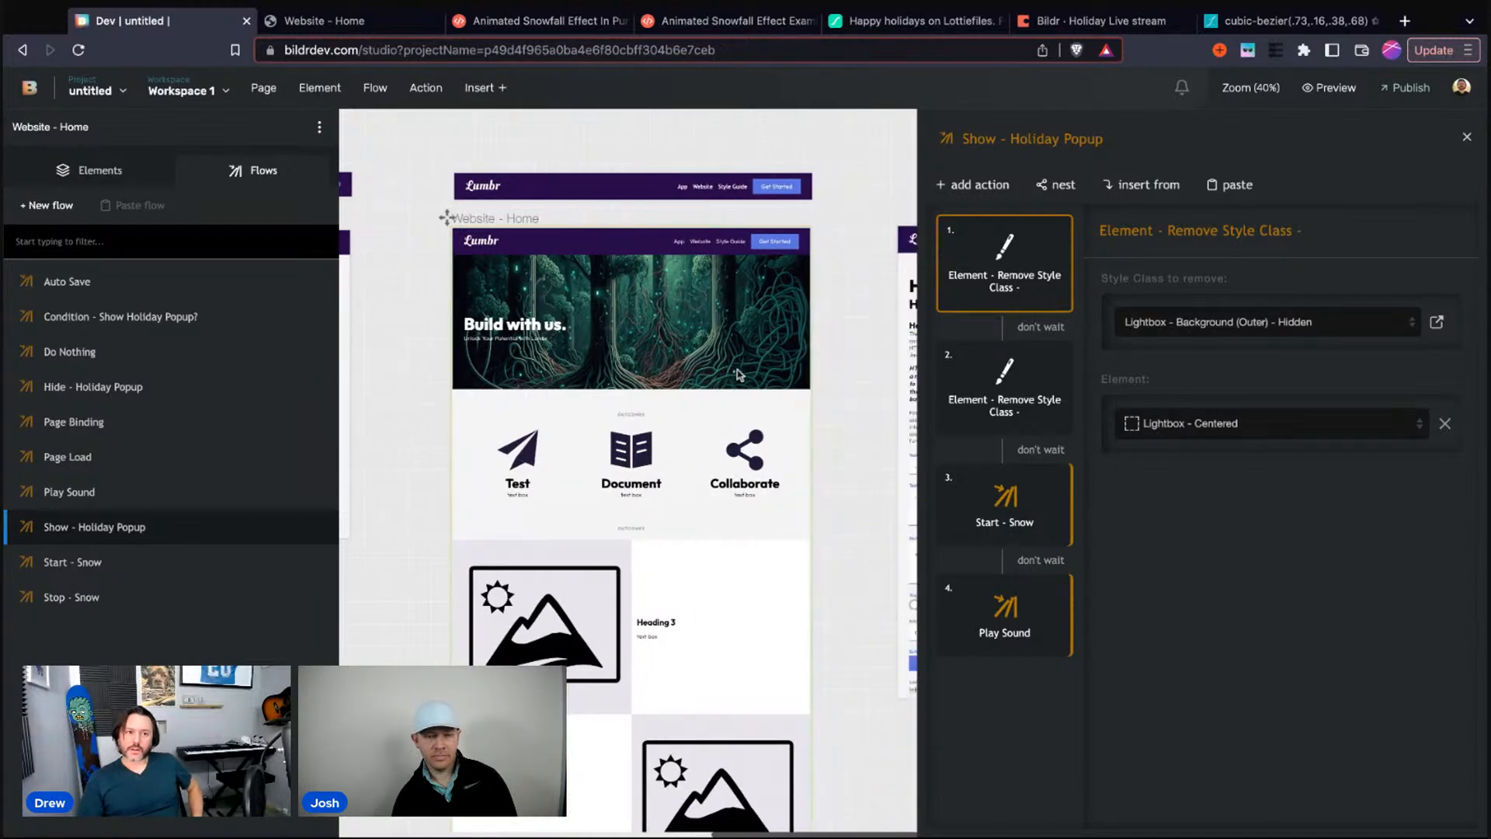
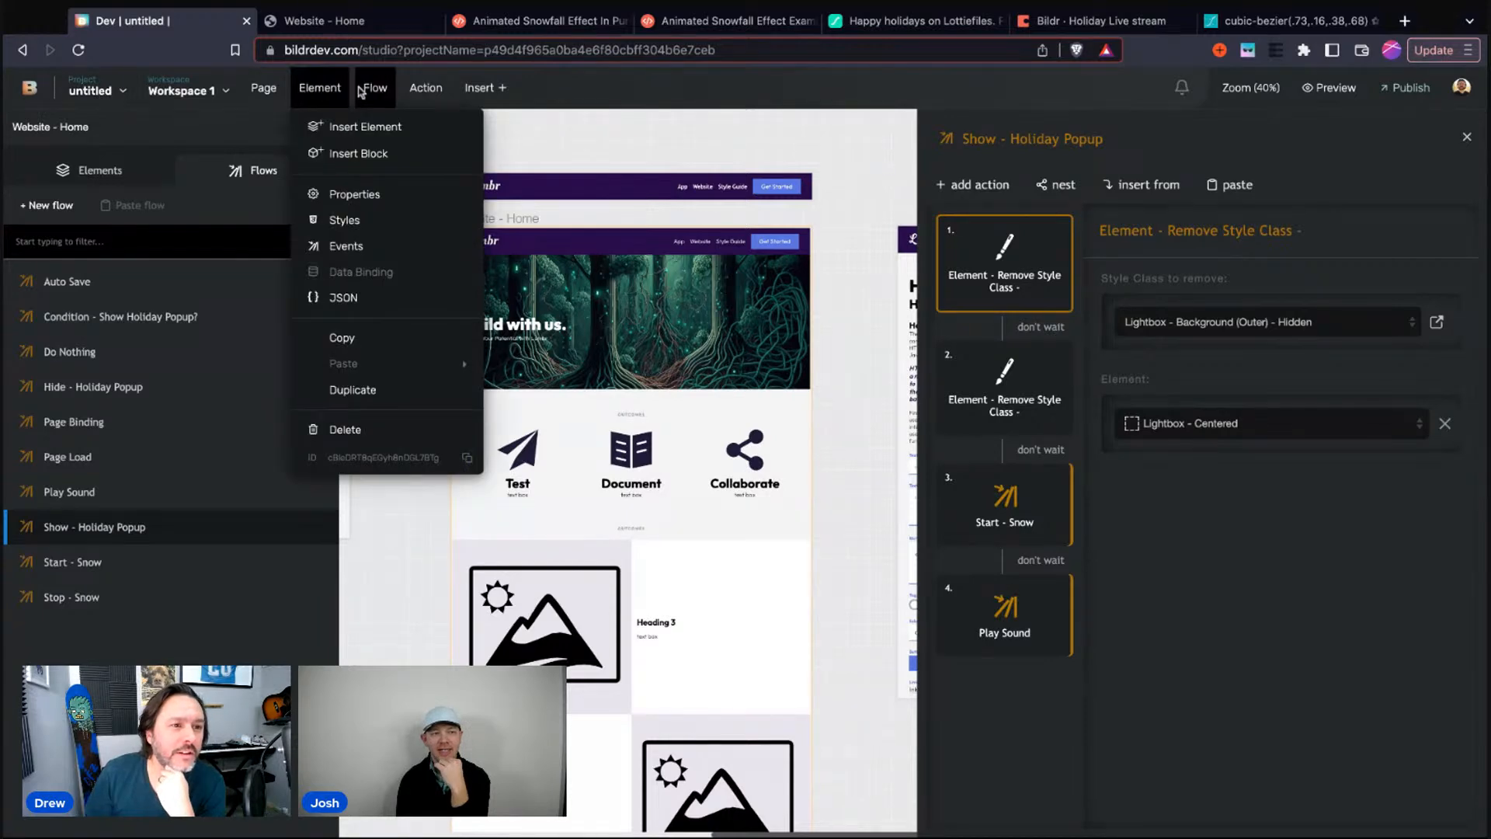
Examine the drag-and-drop block library and the drag-and-drop element library to see which blocks and elements are available for pages
{"action": "left_click", "coordinate": [335, 152]}
{"action": "scroll", "coordinate": [637, 342], "scroll_direction": "down", "scroll_amount": 7}
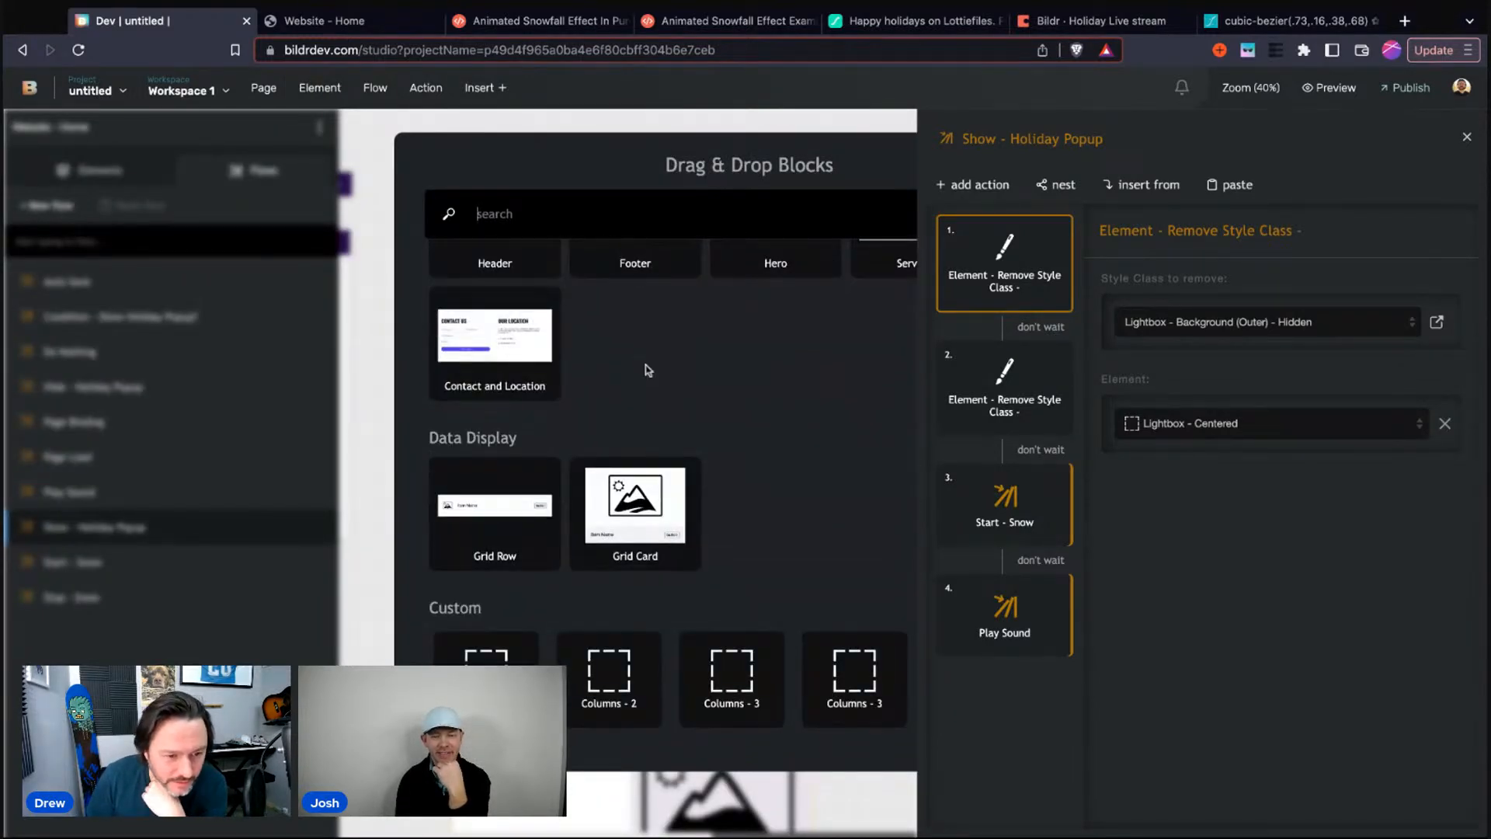
{"action": "scroll", "coordinate": [648, 370], "scroll_direction": "up", "scroll_amount": 8}
{"action": "left_click", "coordinate": [333, 118]}
{"action": "left_click", "coordinate": [320, 87]}
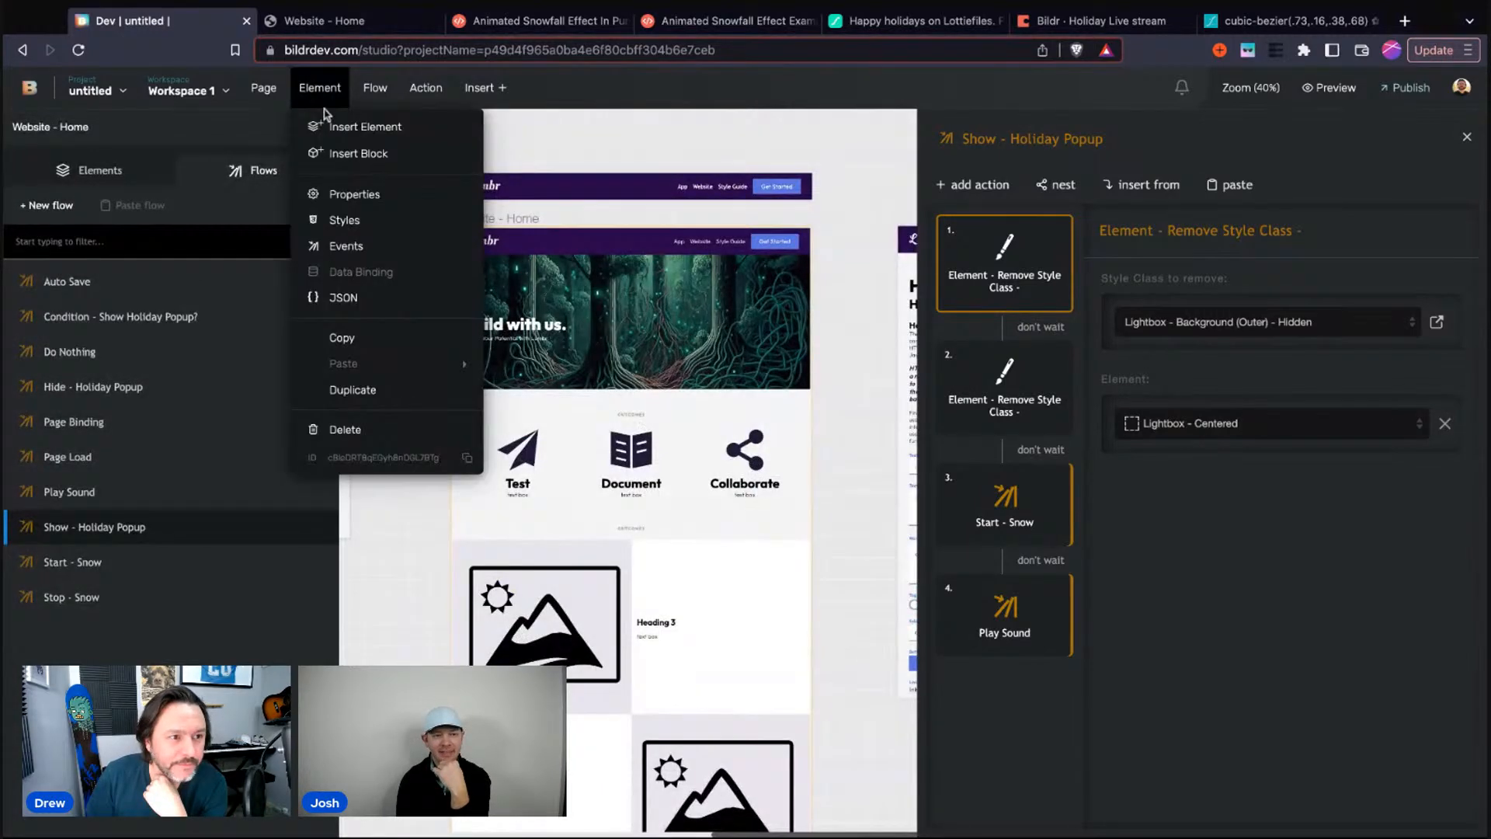
{"action": "left_click", "coordinate": [336, 123]}
{"action": "scroll", "coordinate": [575, 349], "scroll_direction": "down", "scroll_amount": 10}
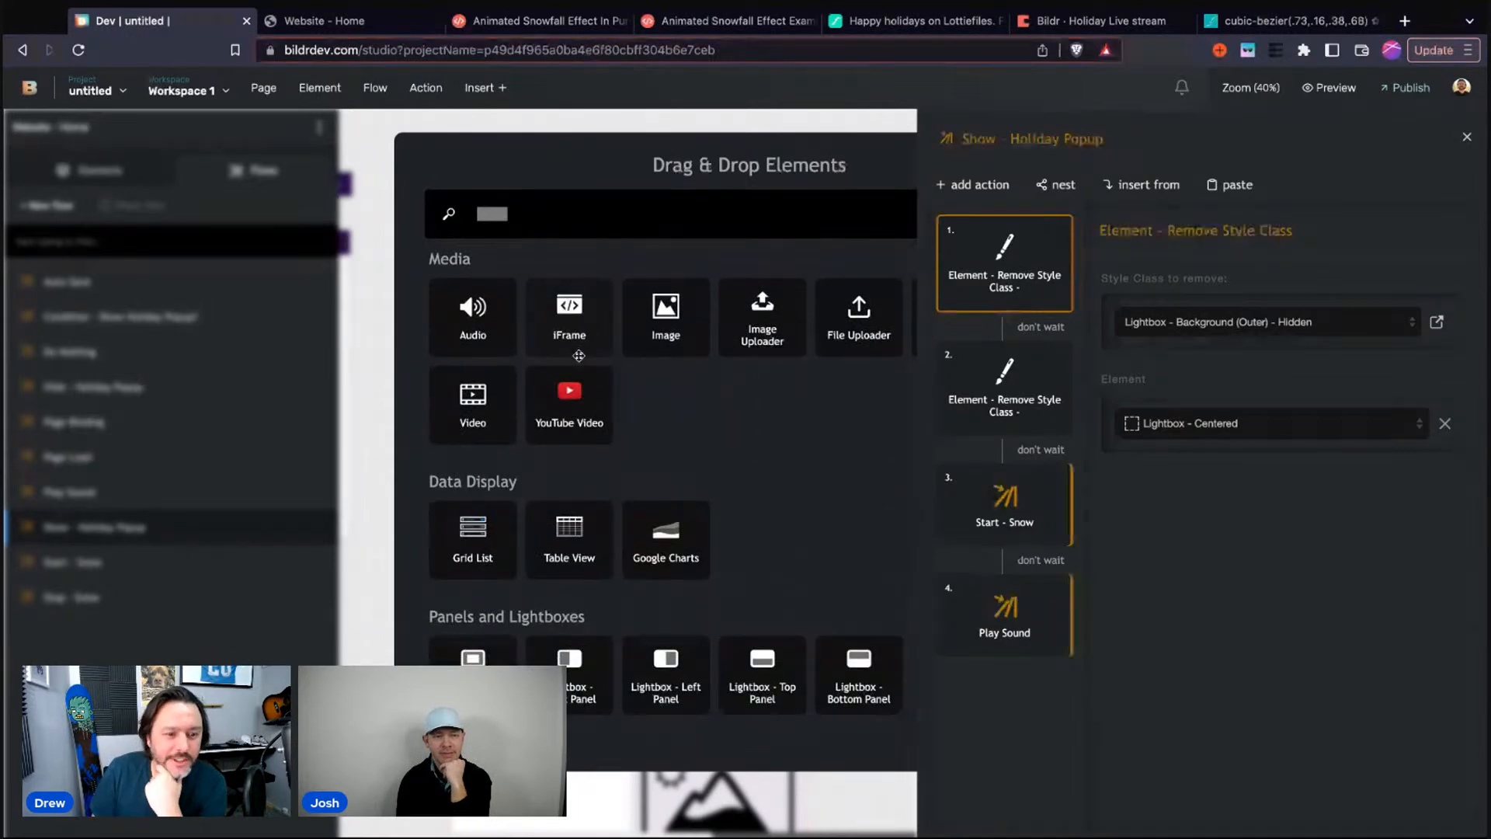
{"action": "scroll", "coordinate": [575, 349], "scroll_direction": "up", "scroll_amount": 10}
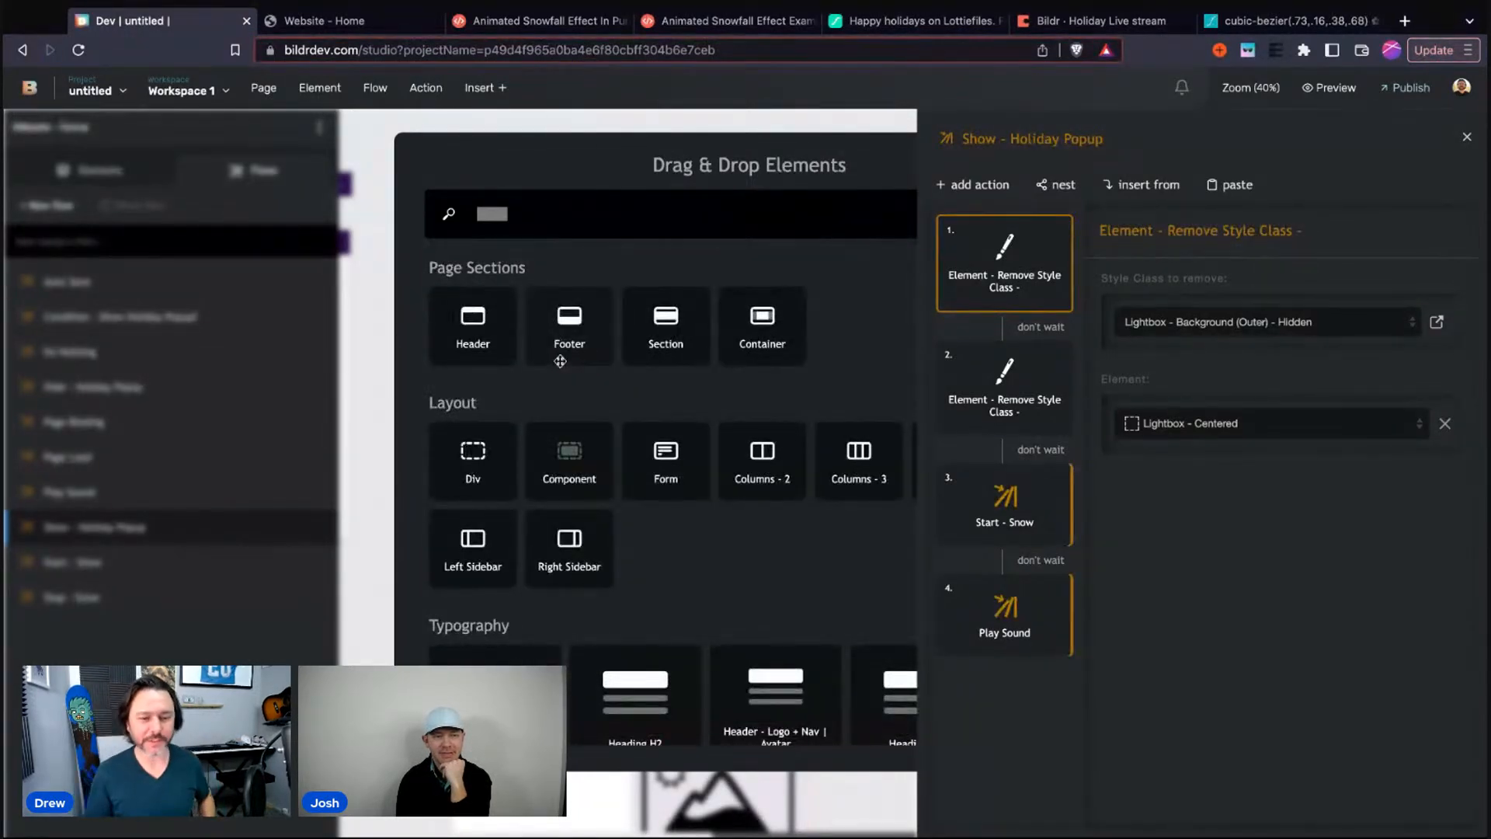
{"action": "type", "text": "audio"}
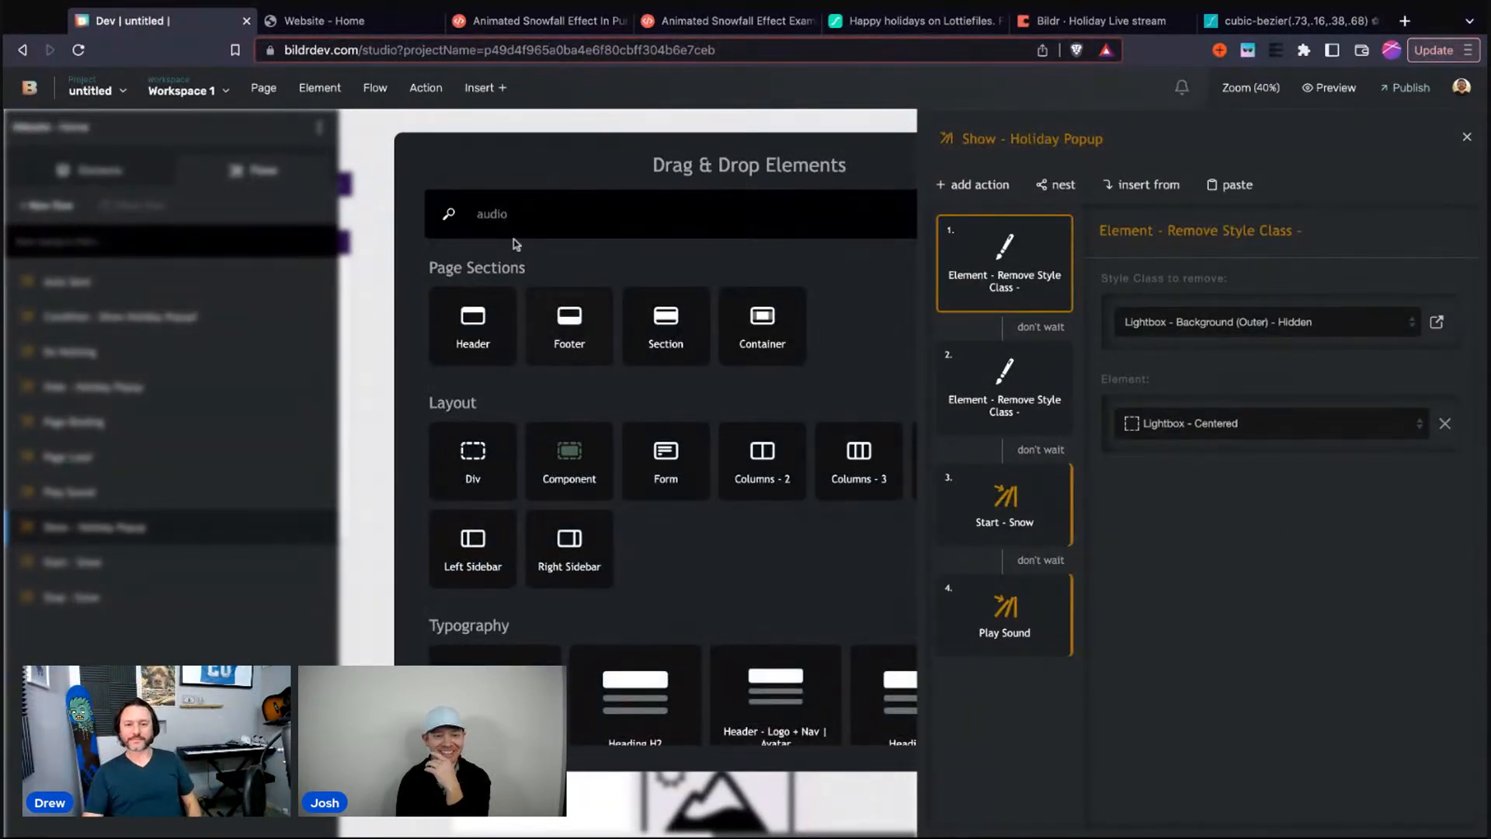
{"action": "left_click", "coordinate": [378, 149]}
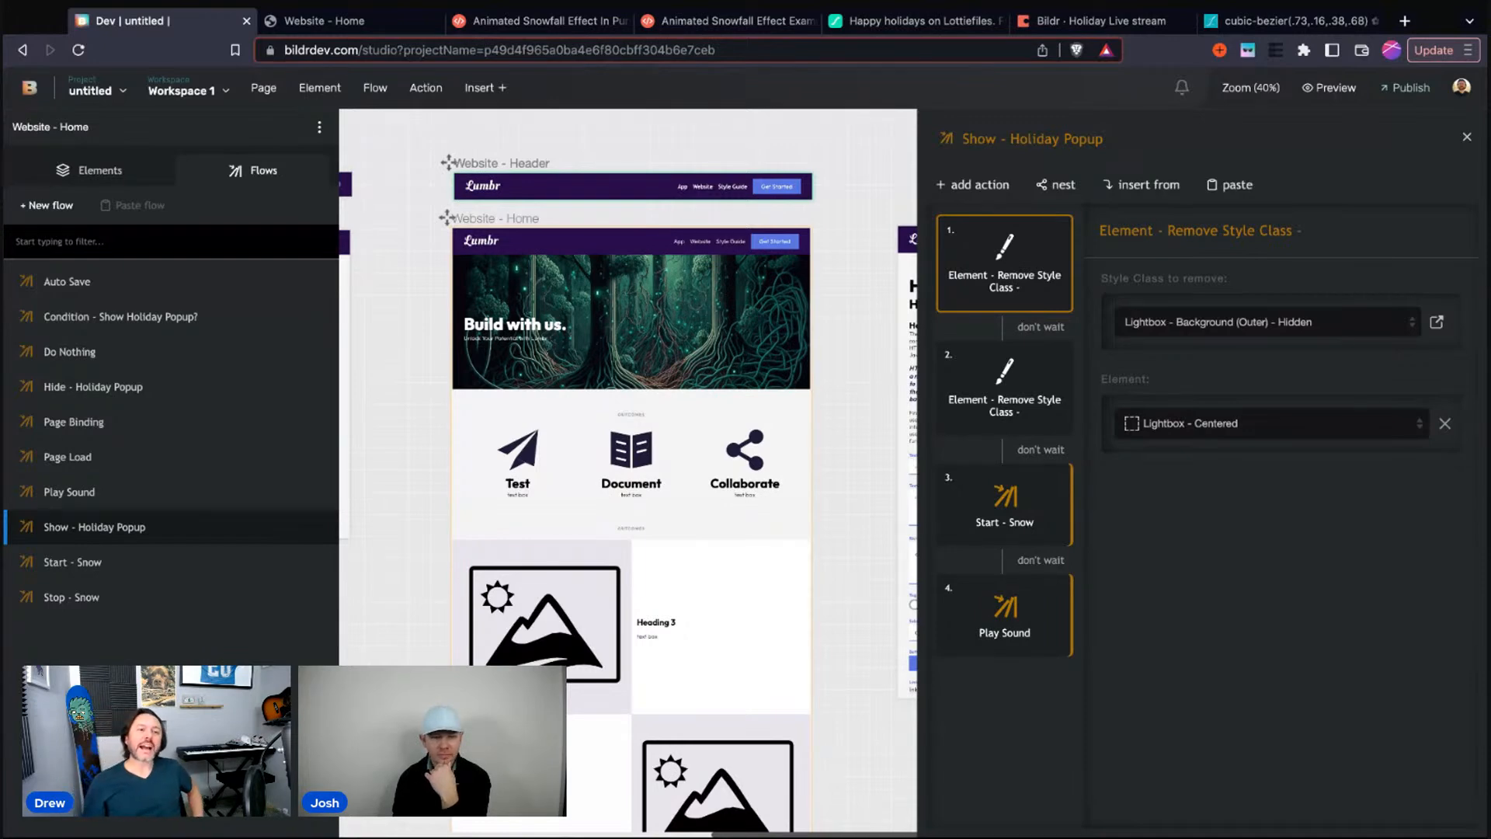
{"action": "scroll", "coordinate": [759, 361], "scroll_direction": "right", "scroll_amount": 10}
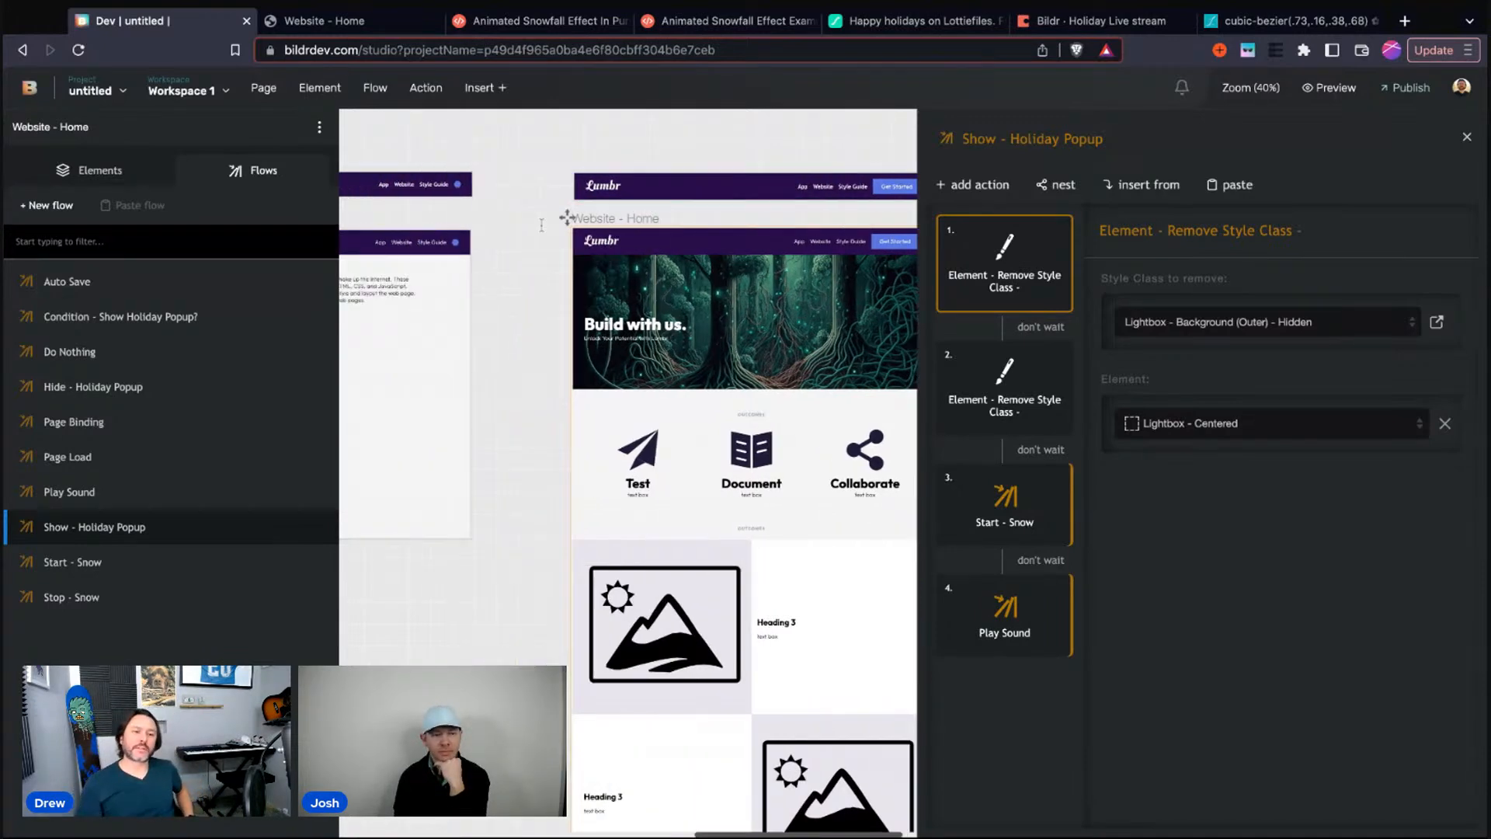
{"action": "scroll", "coordinate": [759, 361], "scroll_direction": "right", "scroll_amount": 1}
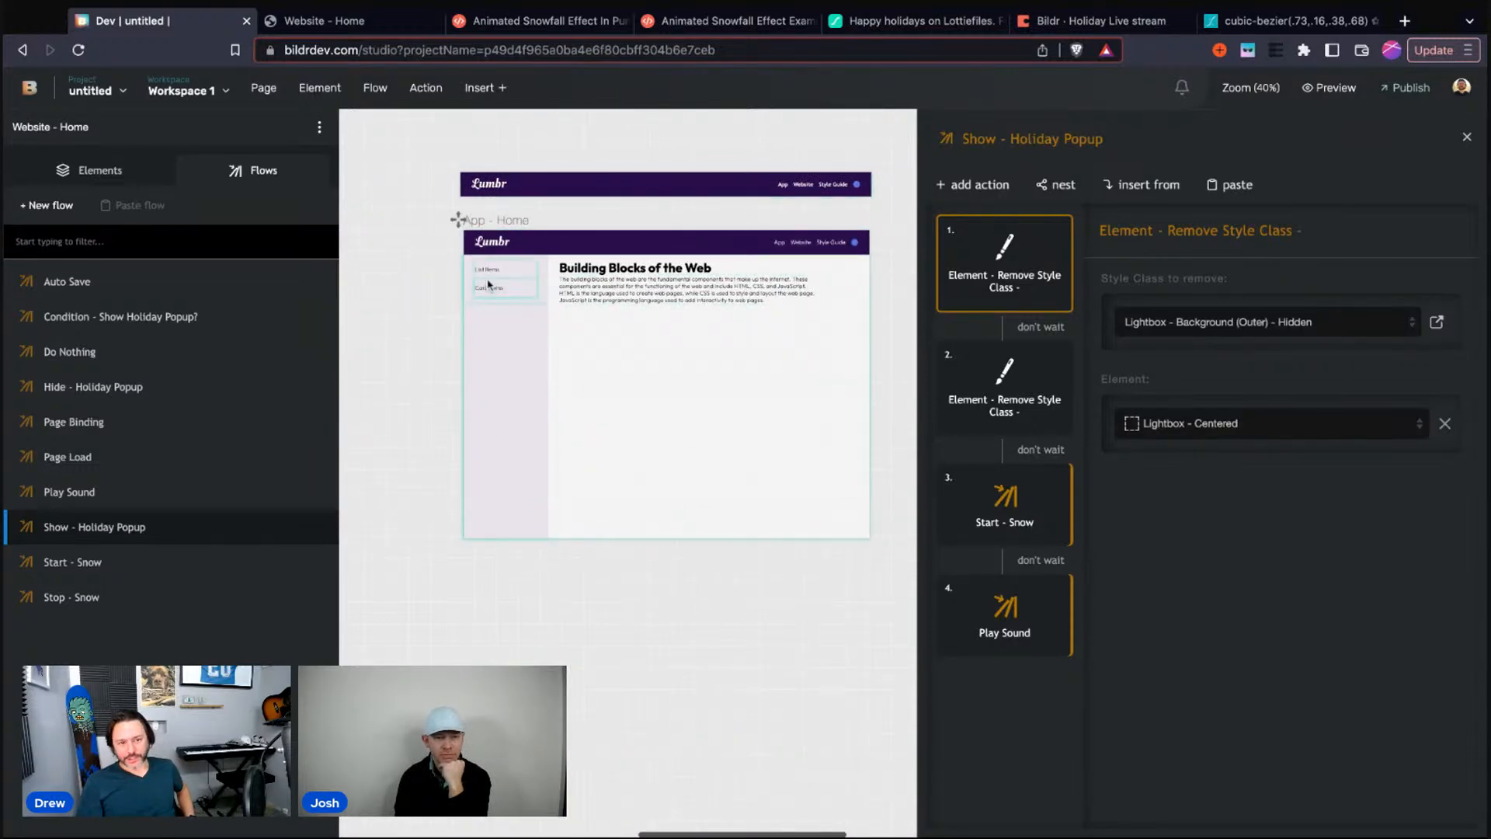
{"action": "scroll", "coordinate": [524, 312], "scroll_direction": "left", "scroll_amount": 1}
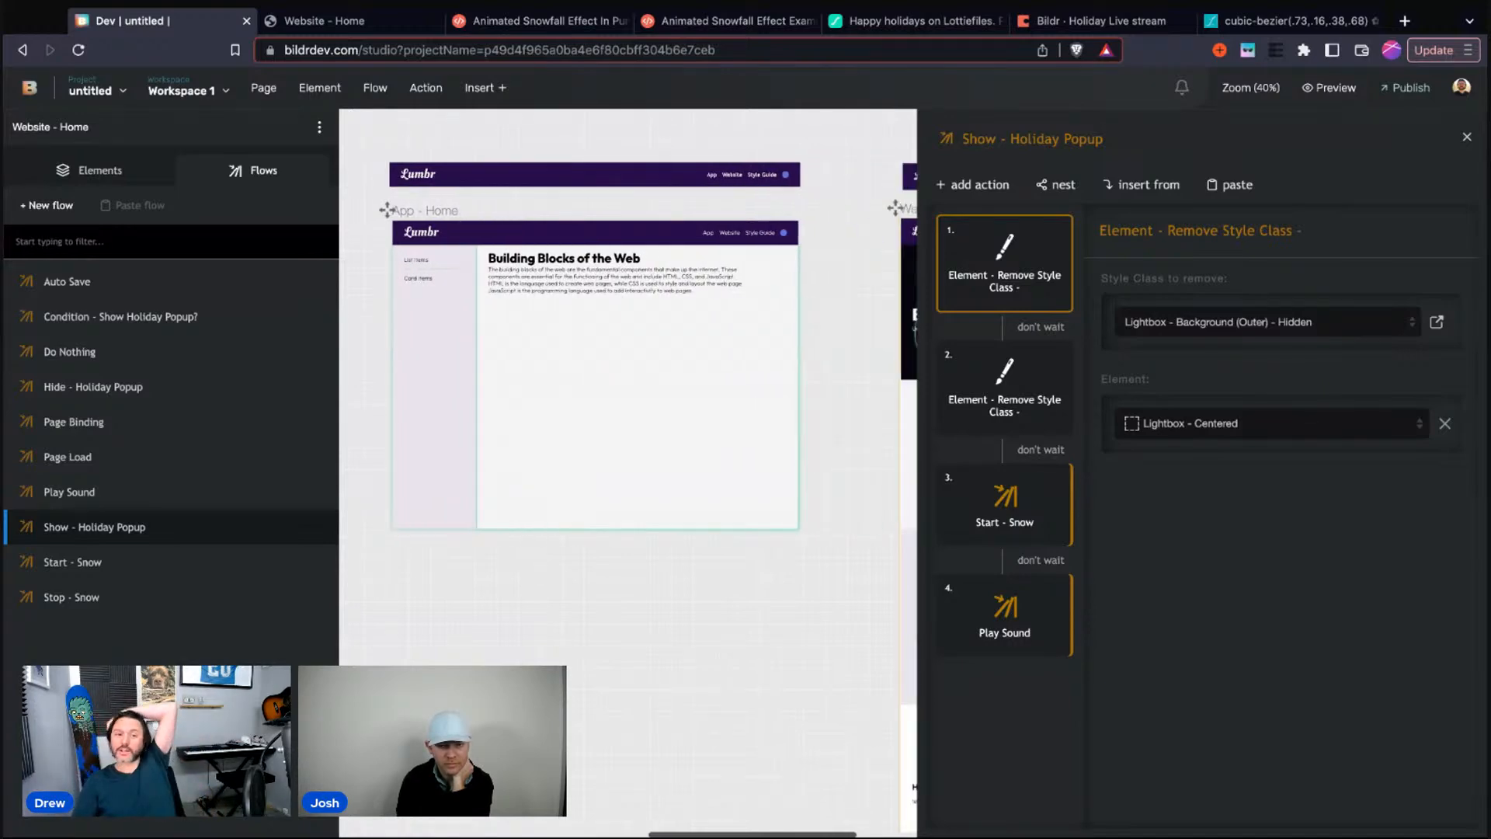
{"action": "scroll", "coordinate": [627, 466], "scroll_direction": "right", "scroll_amount": 10}
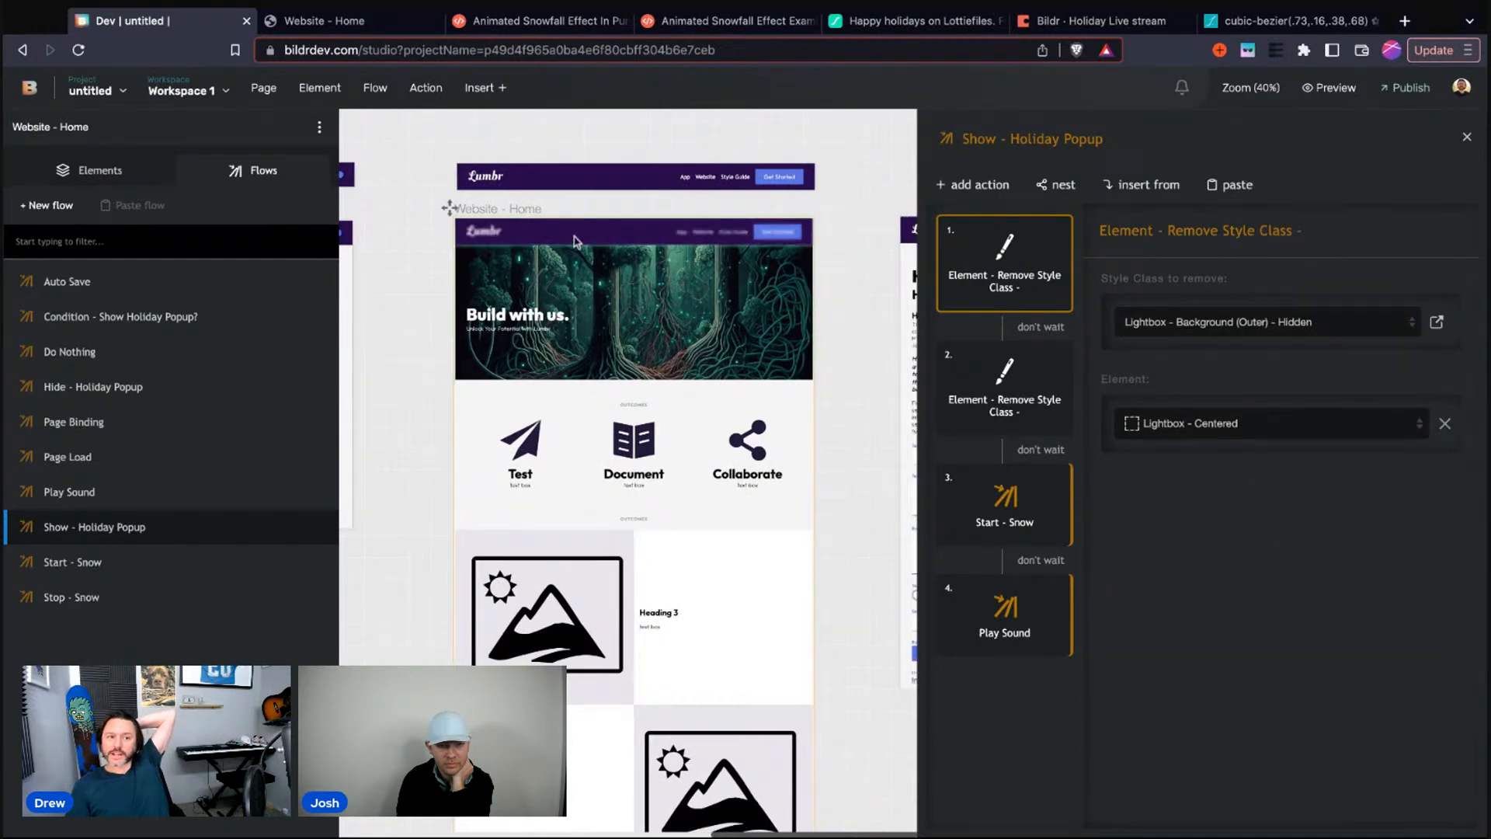
{"action": "scroll", "coordinate": [596, 468], "scroll_direction": "right", "scroll_amount": 4}
{"action": "scroll", "coordinate": [596, 467], "scroll_direction": "left", "scroll_amount": 12}
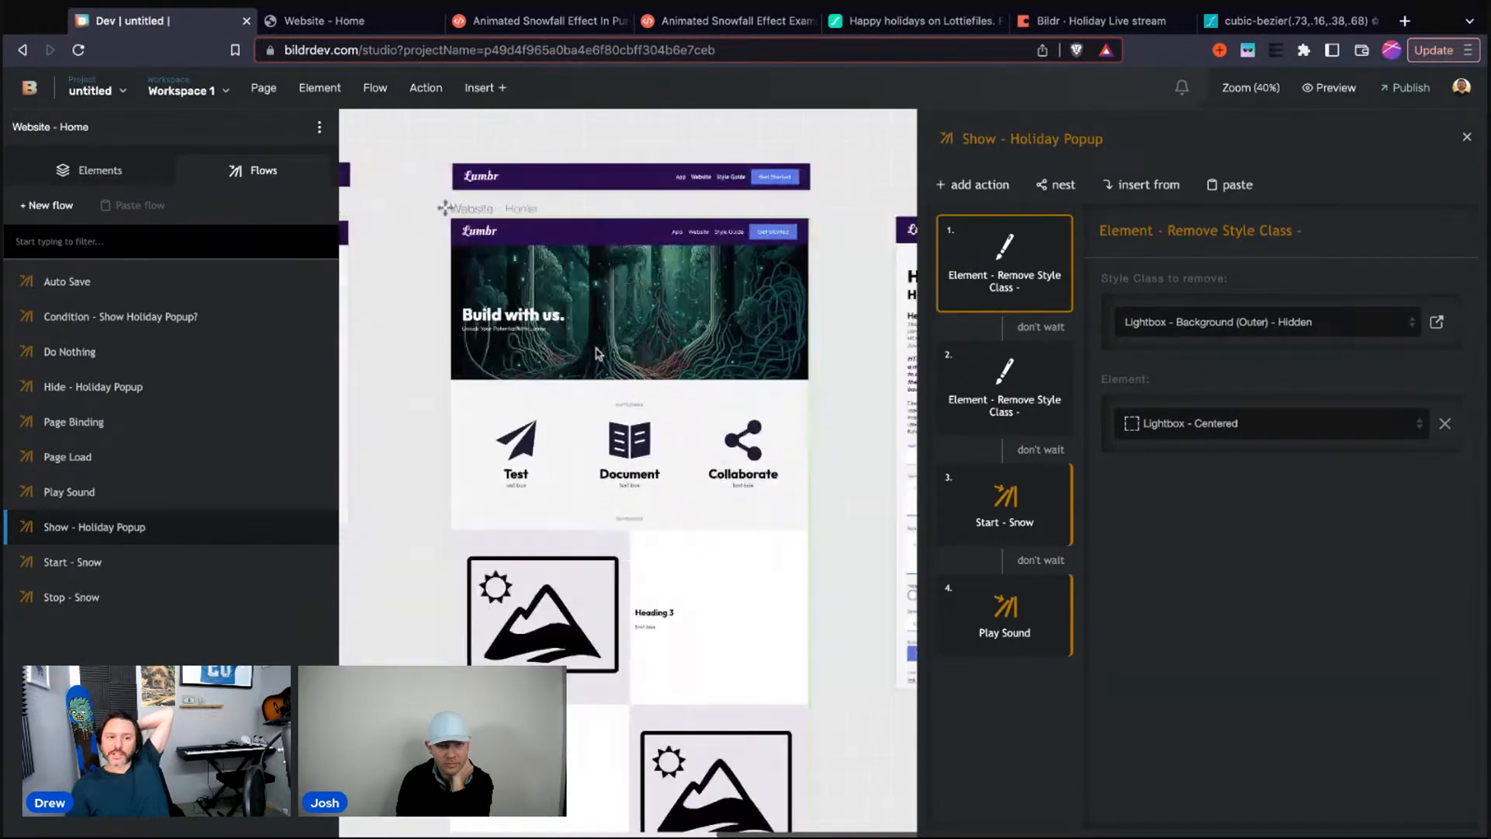
{"action": "scroll", "coordinate": [516, 316], "scroll_direction": "right", "scroll_amount": 8}
{"action": "scroll", "coordinate": [693, 311], "scroll_direction": "right", "scroll_amount": 8}
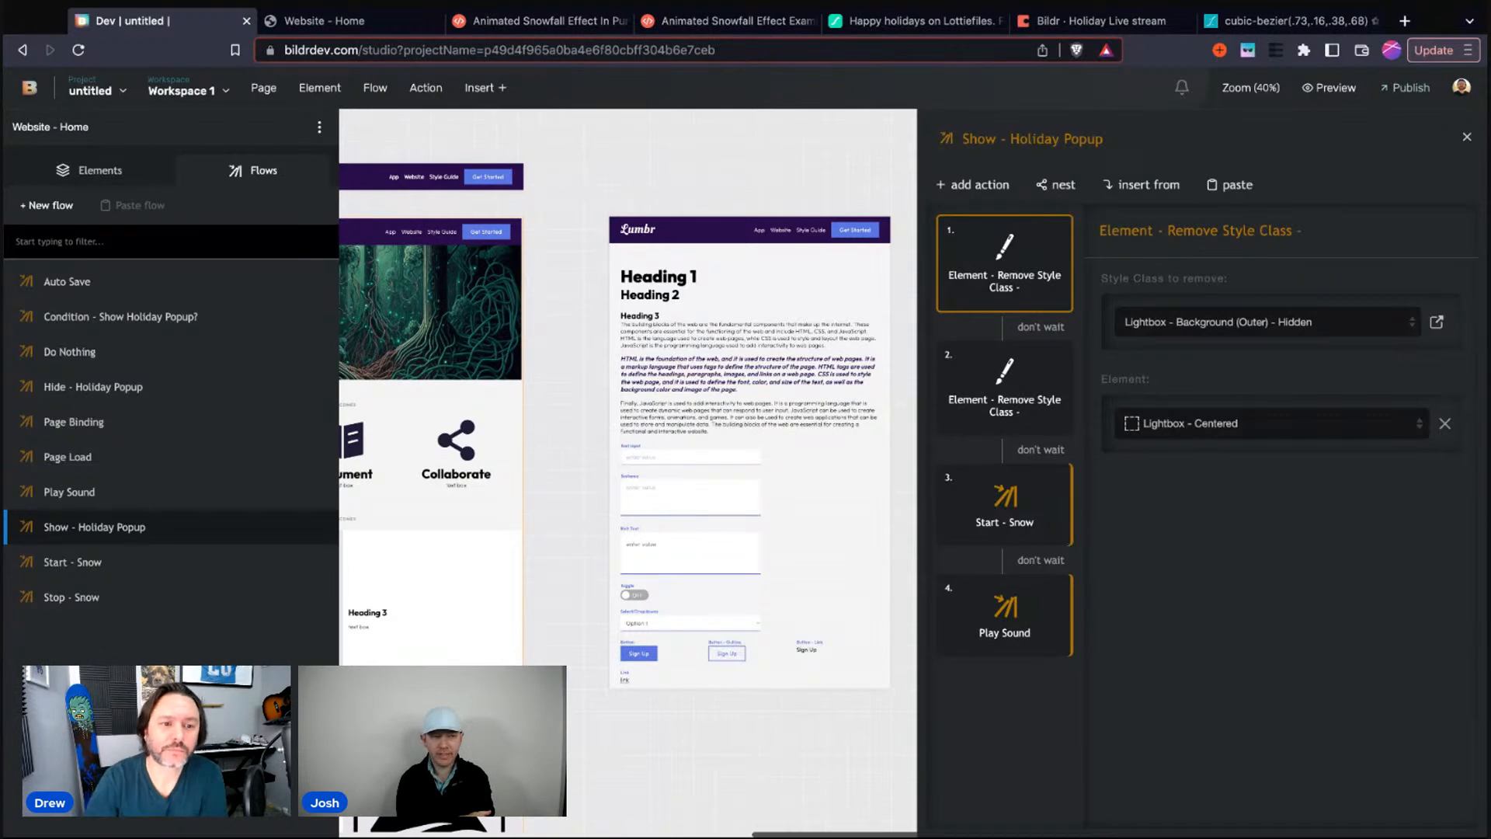
{"action": "scroll", "coordinate": [673, 204], "scroll_direction": "left", "scroll_amount": 3}
{"action": "scroll", "coordinate": [672, 204], "scroll_direction": "left", "scroll_amount": 8}
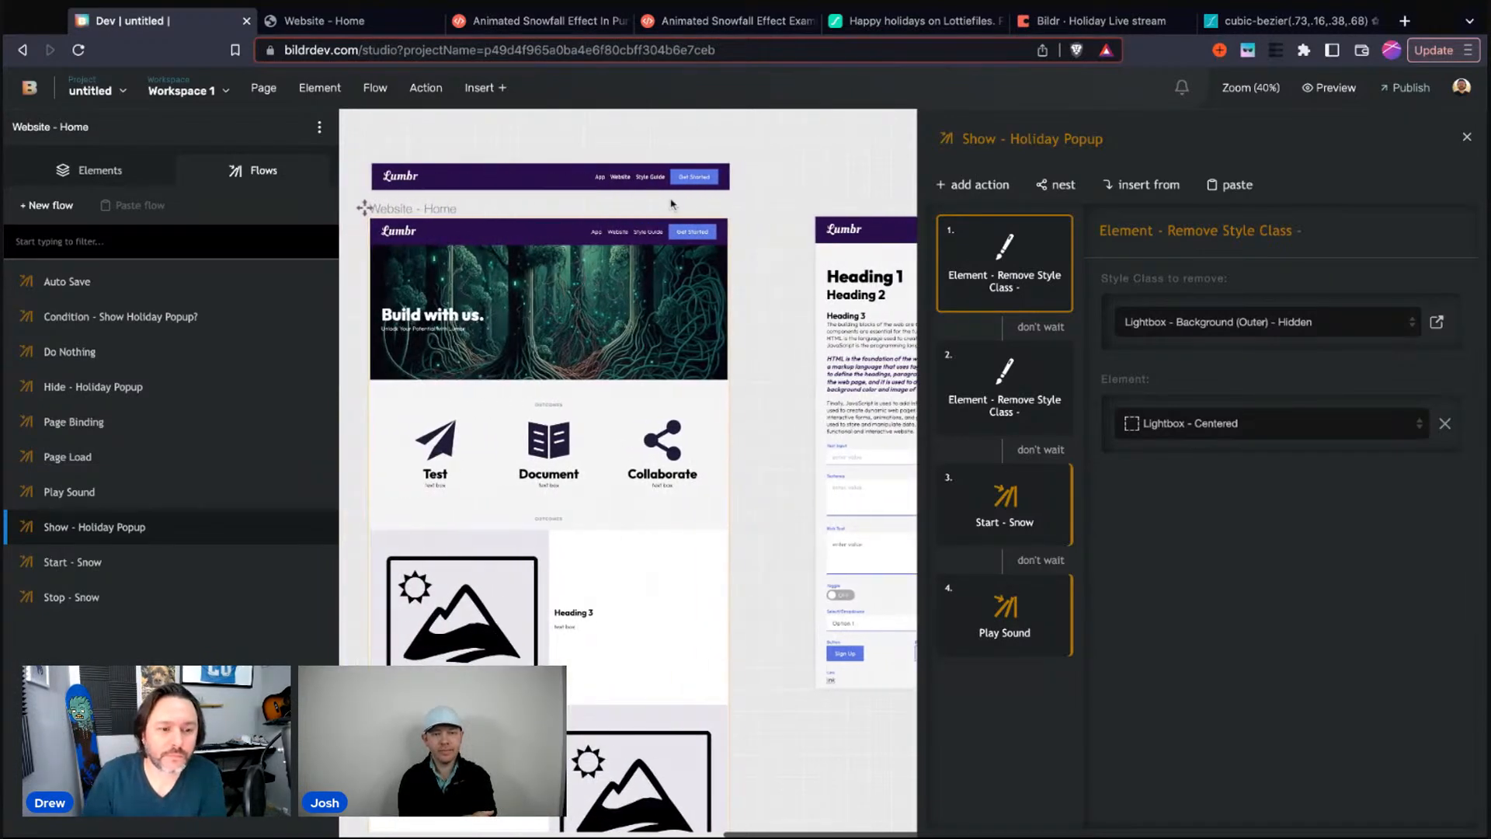